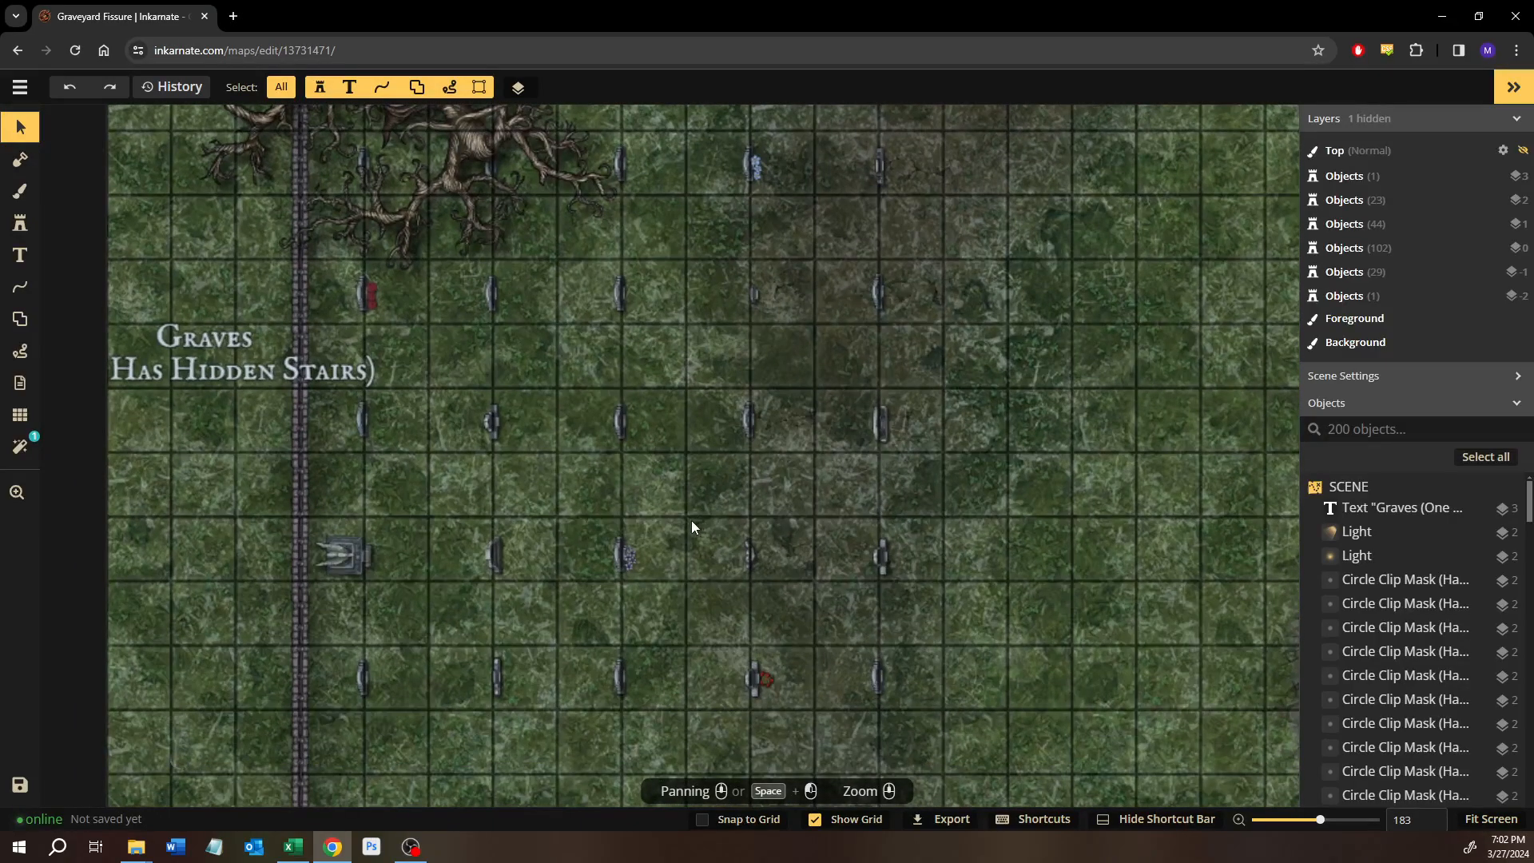
Look over the graveyard map, from the fenced graves and blood fissure to the mausoleum, carriage, stone gate and cracked ground.
{"action": "scroll", "coordinate": [640, 607], "scroll_direction": "up", "scroll_amount": 3}
{"action": "scroll", "coordinate": [582, 558], "scroll_direction": "up", "scroll_amount": 2}
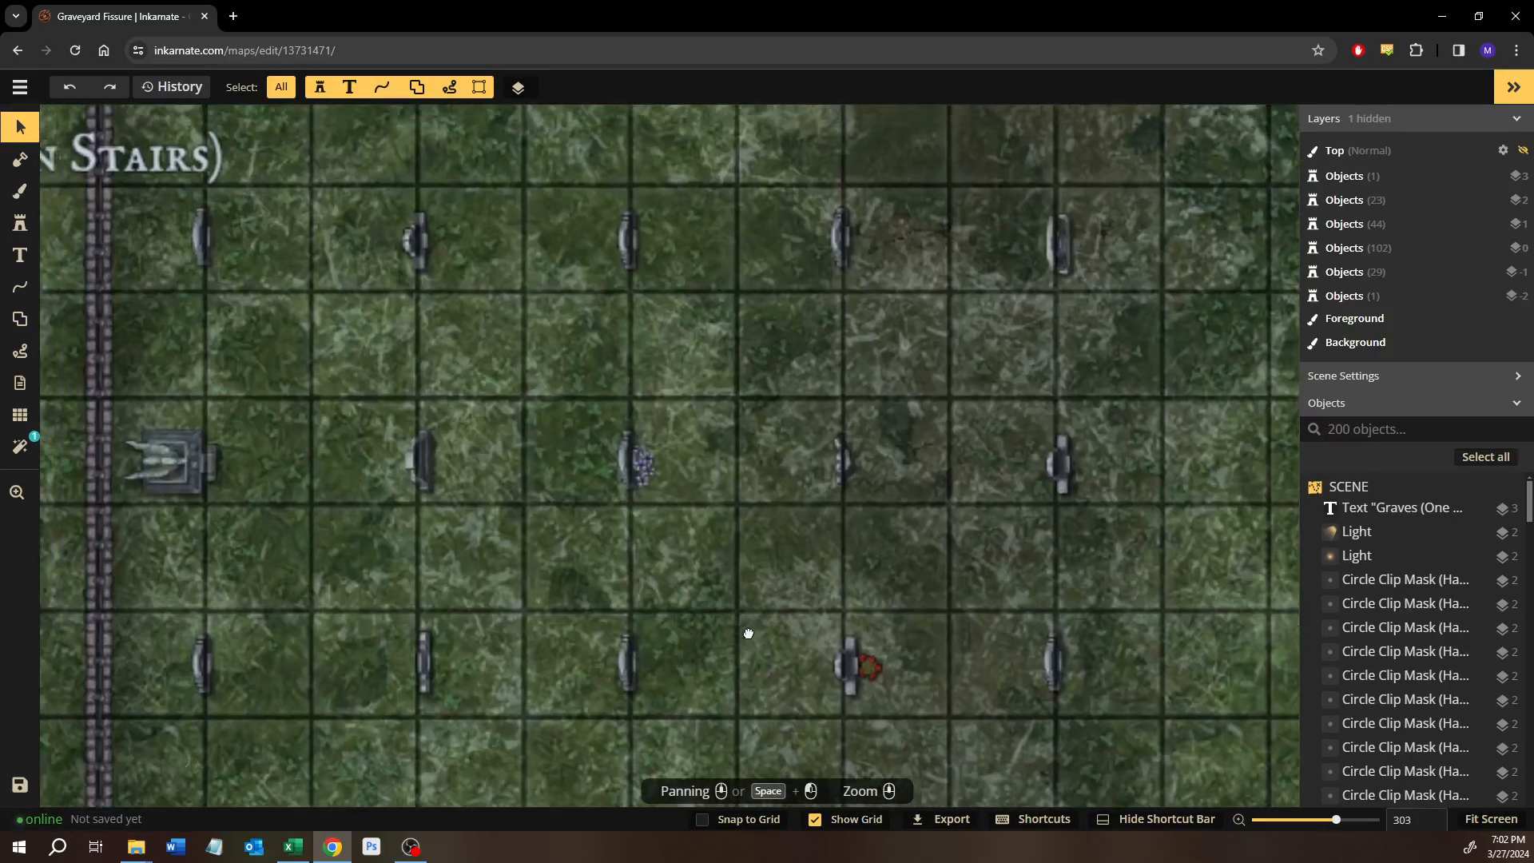
{"action": "left_click_drag", "start_coordinate": [710, 512], "coordinate": [442, 646]}
{"action": "left_click_drag", "start_coordinate": [765, 412], "coordinate": [1072, 229]}
{"action": "left_click_drag", "start_coordinate": [904, 431], "coordinate": [648, 340]}
{"action": "left_click_drag", "start_coordinate": [742, 290], "coordinate": [665, 507]}
{"action": "scroll", "coordinate": [747, 346], "scroll_direction": "down", "scroll_amount": 5}
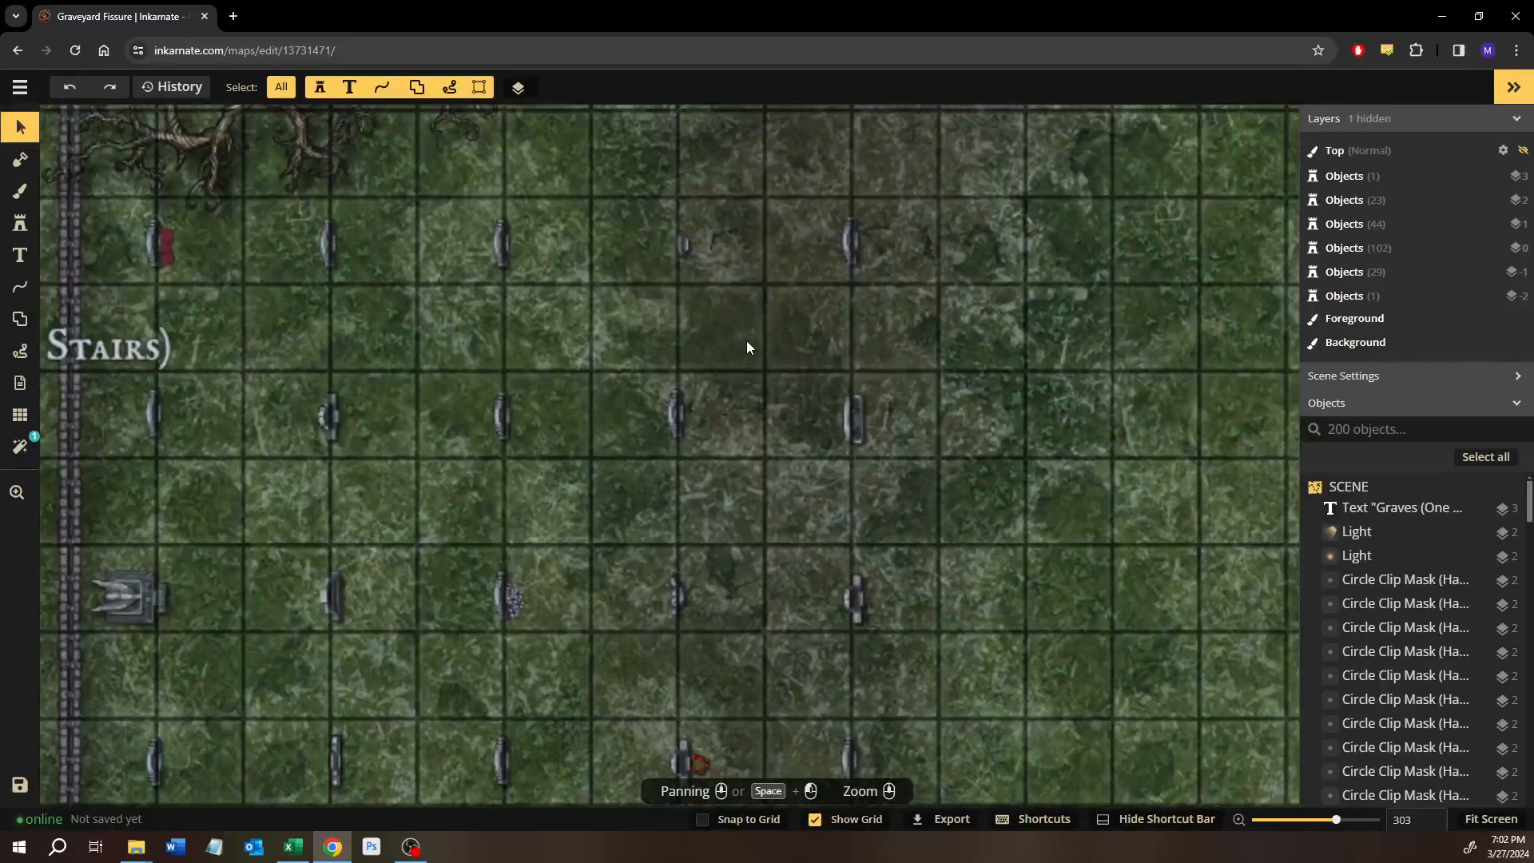
{"action": "left_click_drag", "start_coordinate": [1009, 366], "coordinate": [634, 461]}
{"action": "left_click_drag", "start_coordinate": [1010, 352], "coordinate": [633, 421]}
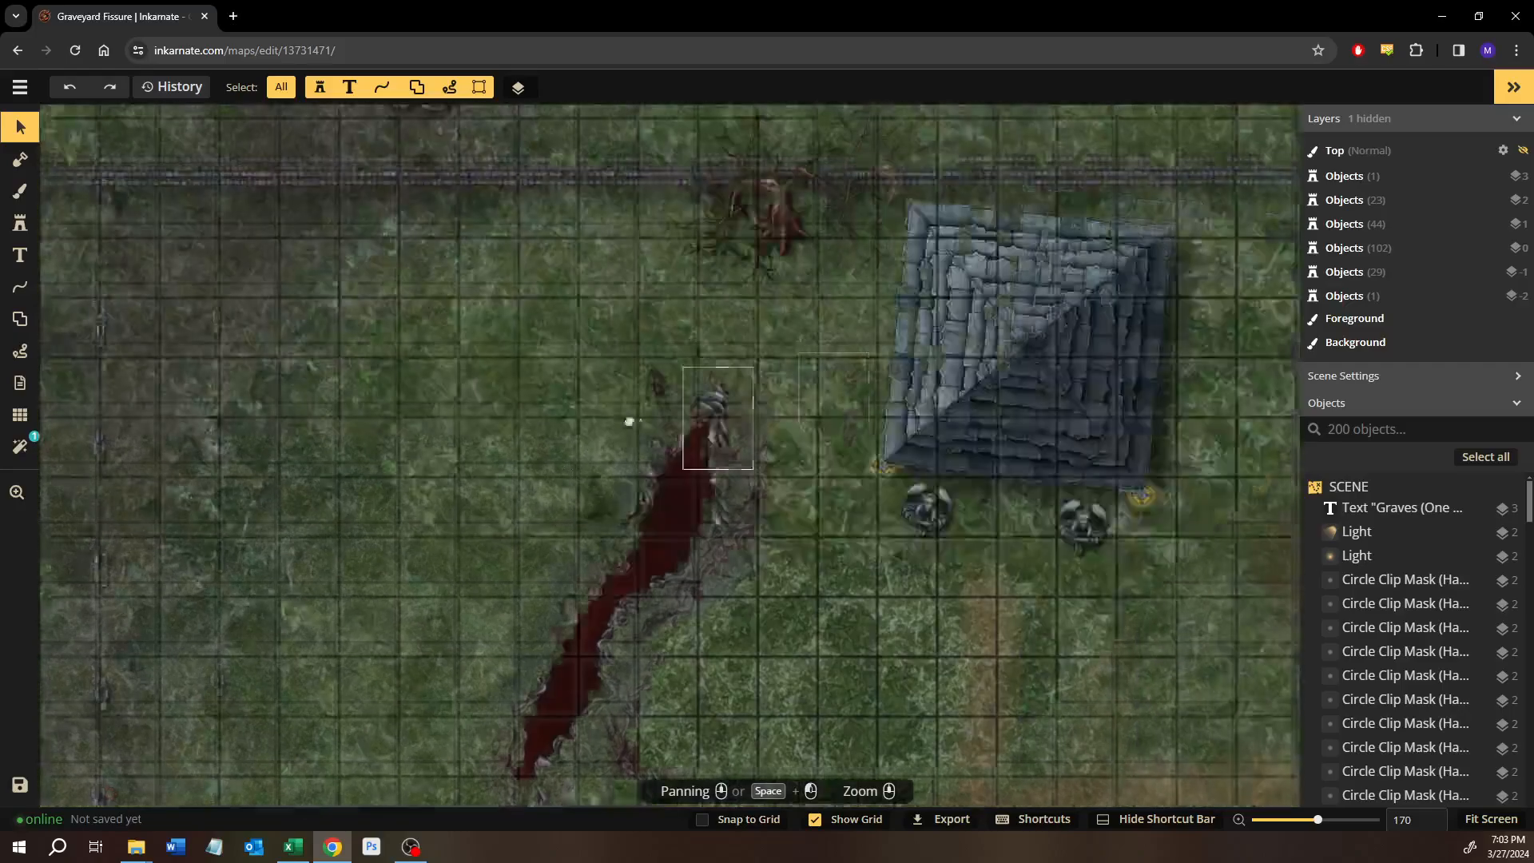
{"action": "left_click_drag", "start_coordinate": [899, 612], "coordinate": [919, 763]}
{"action": "left_click_drag", "start_coordinate": [762, 546], "coordinate": [416, 260]}
{"action": "left_click_drag", "start_coordinate": [661, 484], "coordinate": [551, 284]}
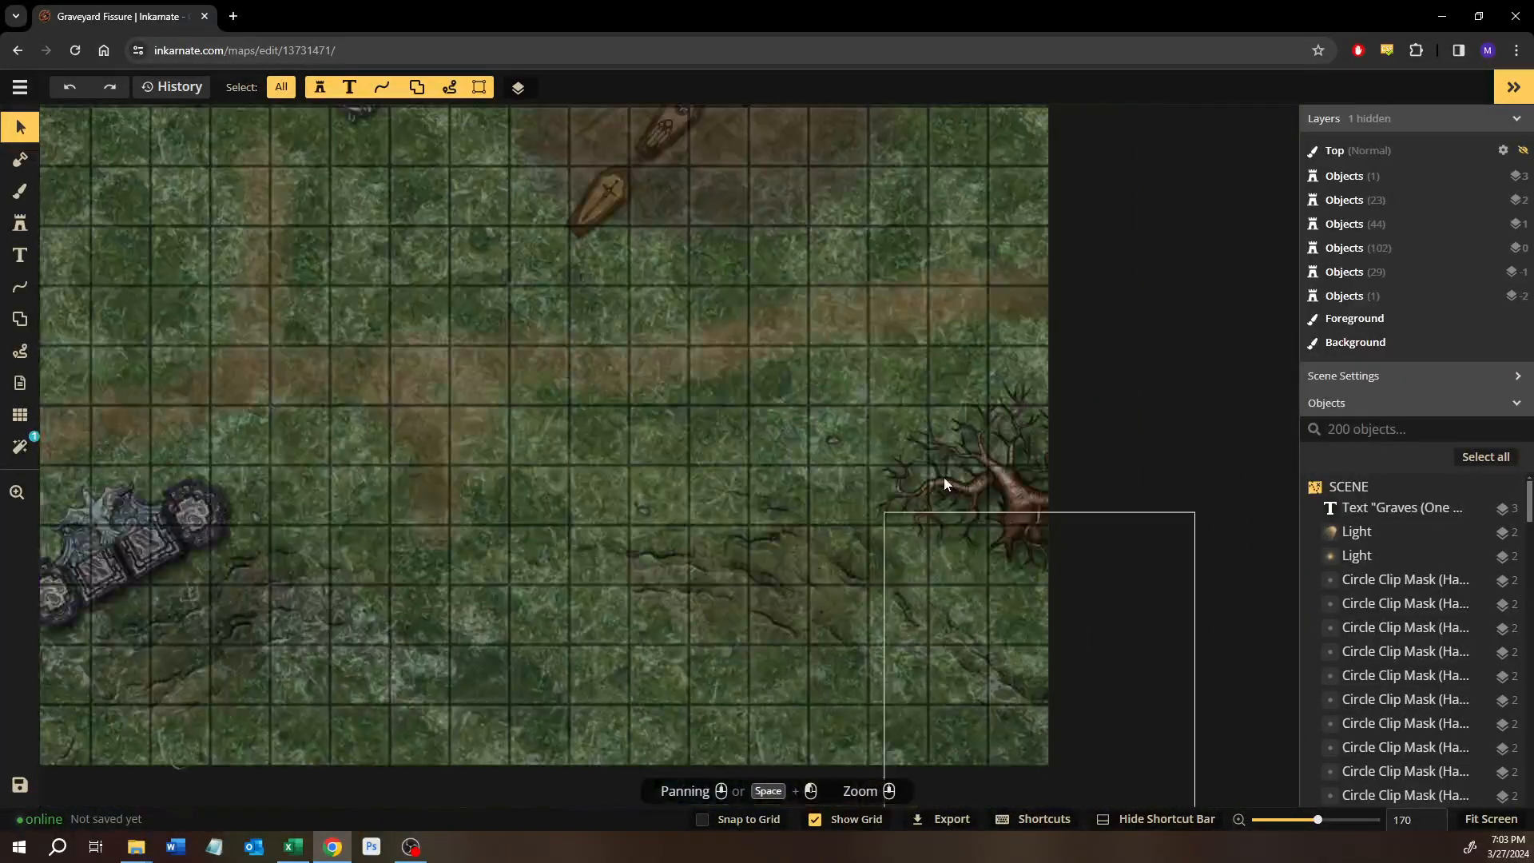
{"action": "left_click_drag", "start_coordinate": [649, 468], "coordinate": [865, 378]}
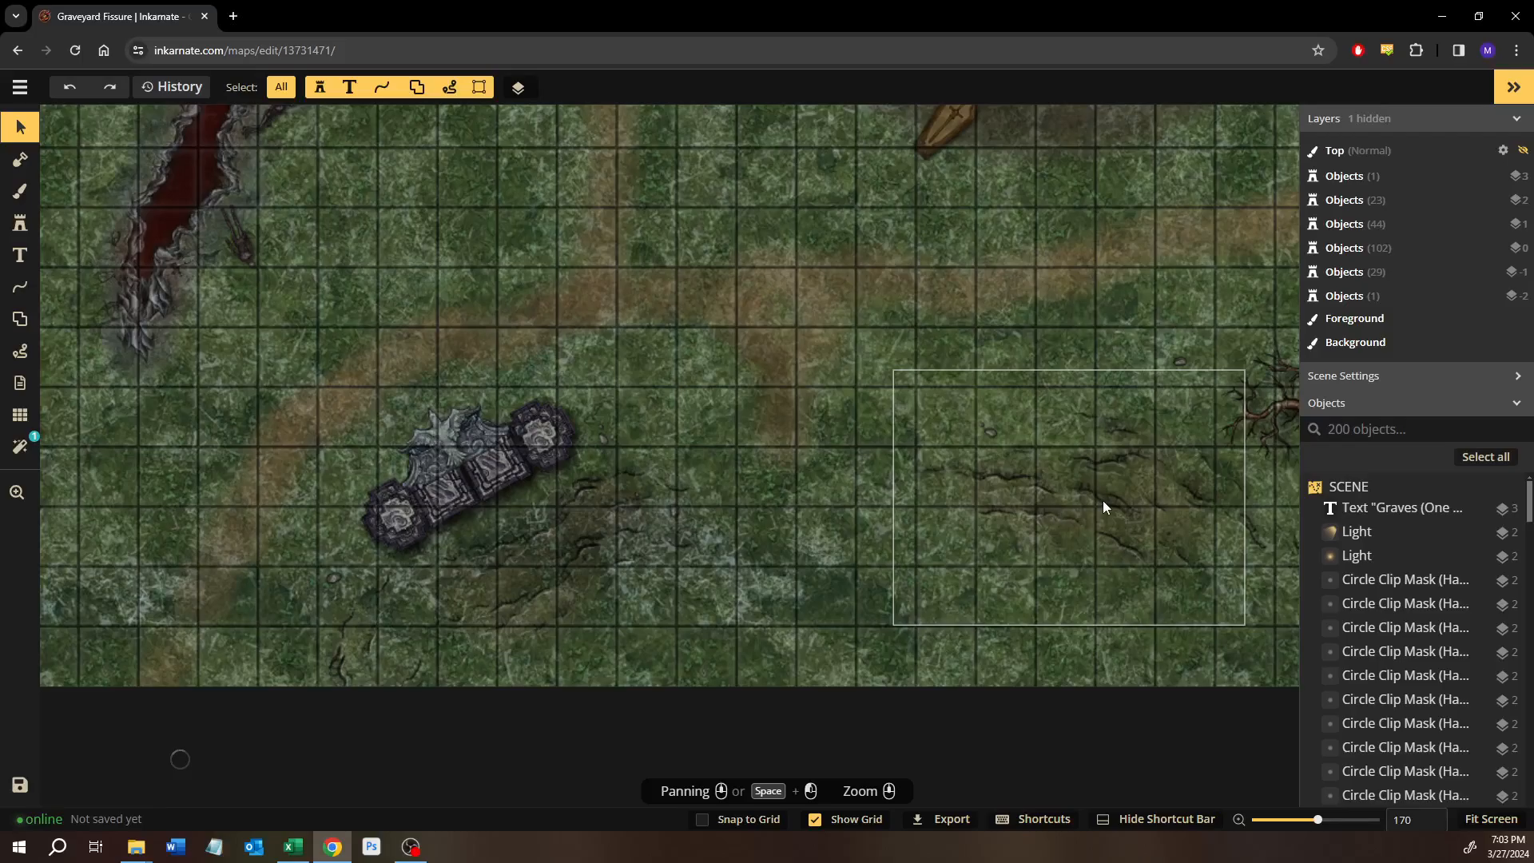
{"action": "left_click_drag", "start_coordinate": [1056, 503], "coordinate": [850, 404]}
{"action": "left_click_drag", "start_coordinate": [514, 202], "coordinate": [785, 420]}
{"action": "left_click_drag", "start_coordinate": [554, 260], "coordinate": [1017, 689]}
{"action": "scroll", "coordinate": [539, 420], "scroll_direction": "down", "scroll_amount": 4}
{"action": "left_click_drag", "start_coordinate": [626, 490], "coordinate": [778, 600]}
{"action": "left_click_drag", "start_coordinate": [688, 529], "coordinate": [743, 394]}
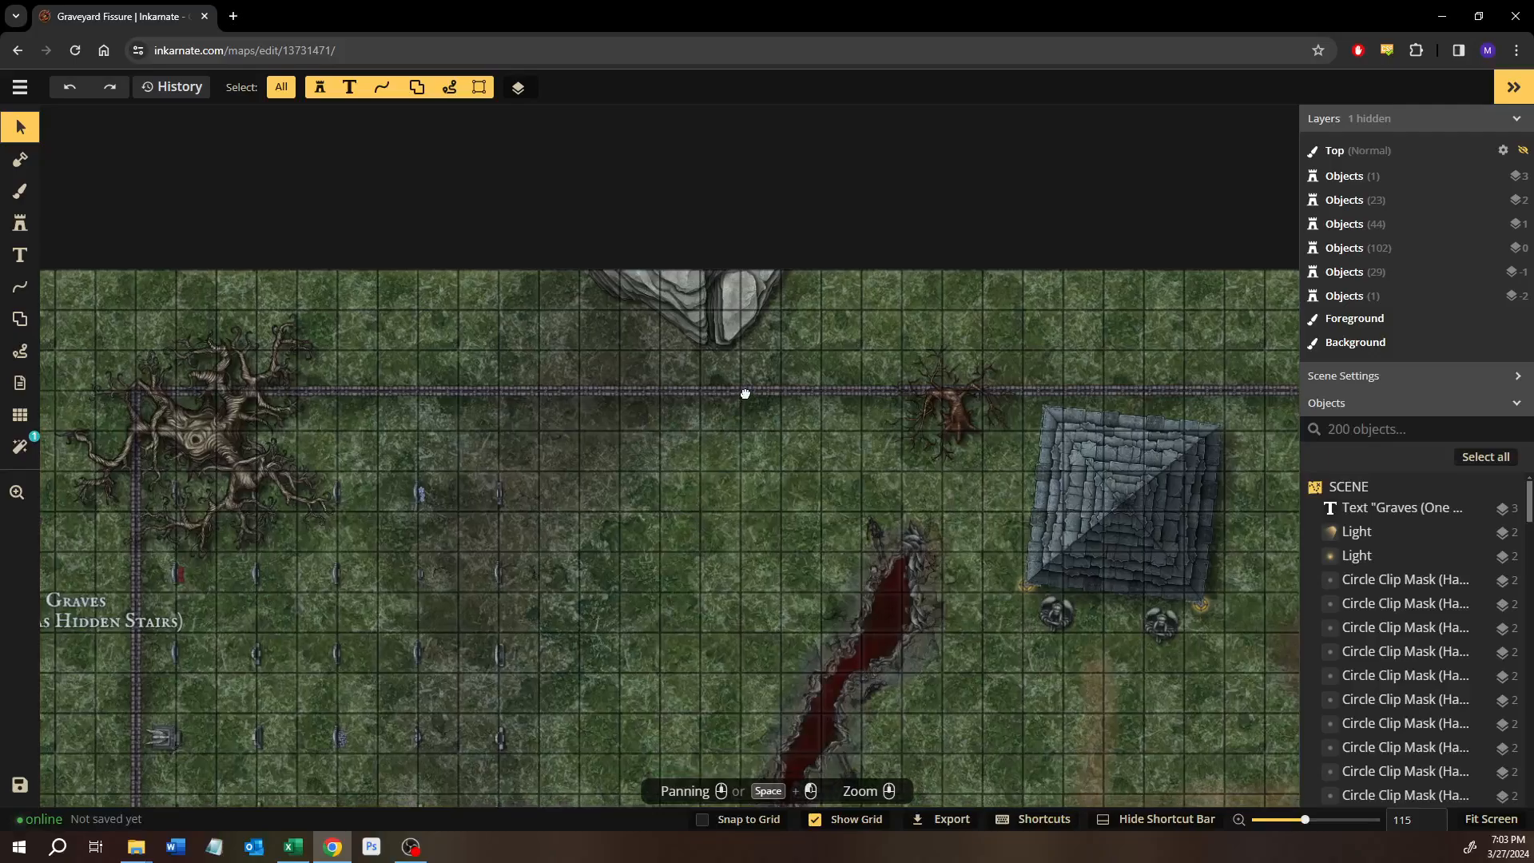
{"action": "scroll", "coordinate": [707, 458], "scroll_direction": "down", "scroll_amount": 2}
{"action": "left_click_drag", "start_coordinate": [706, 459], "coordinate": [516, 365]}
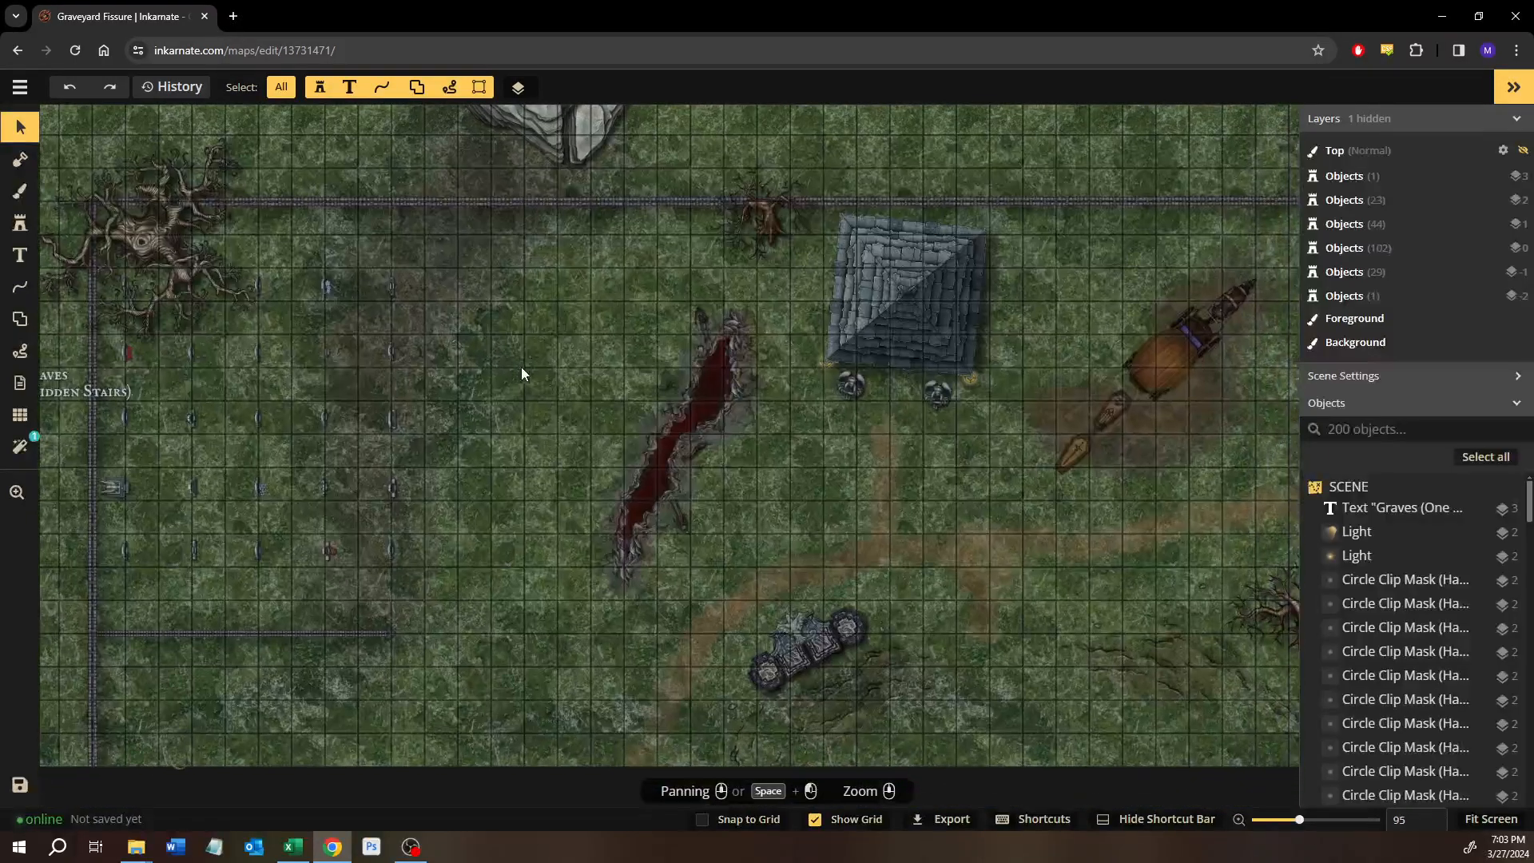
{"action": "left_click_drag", "start_coordinate": [665, 430], "coordinate": [583, 455]}
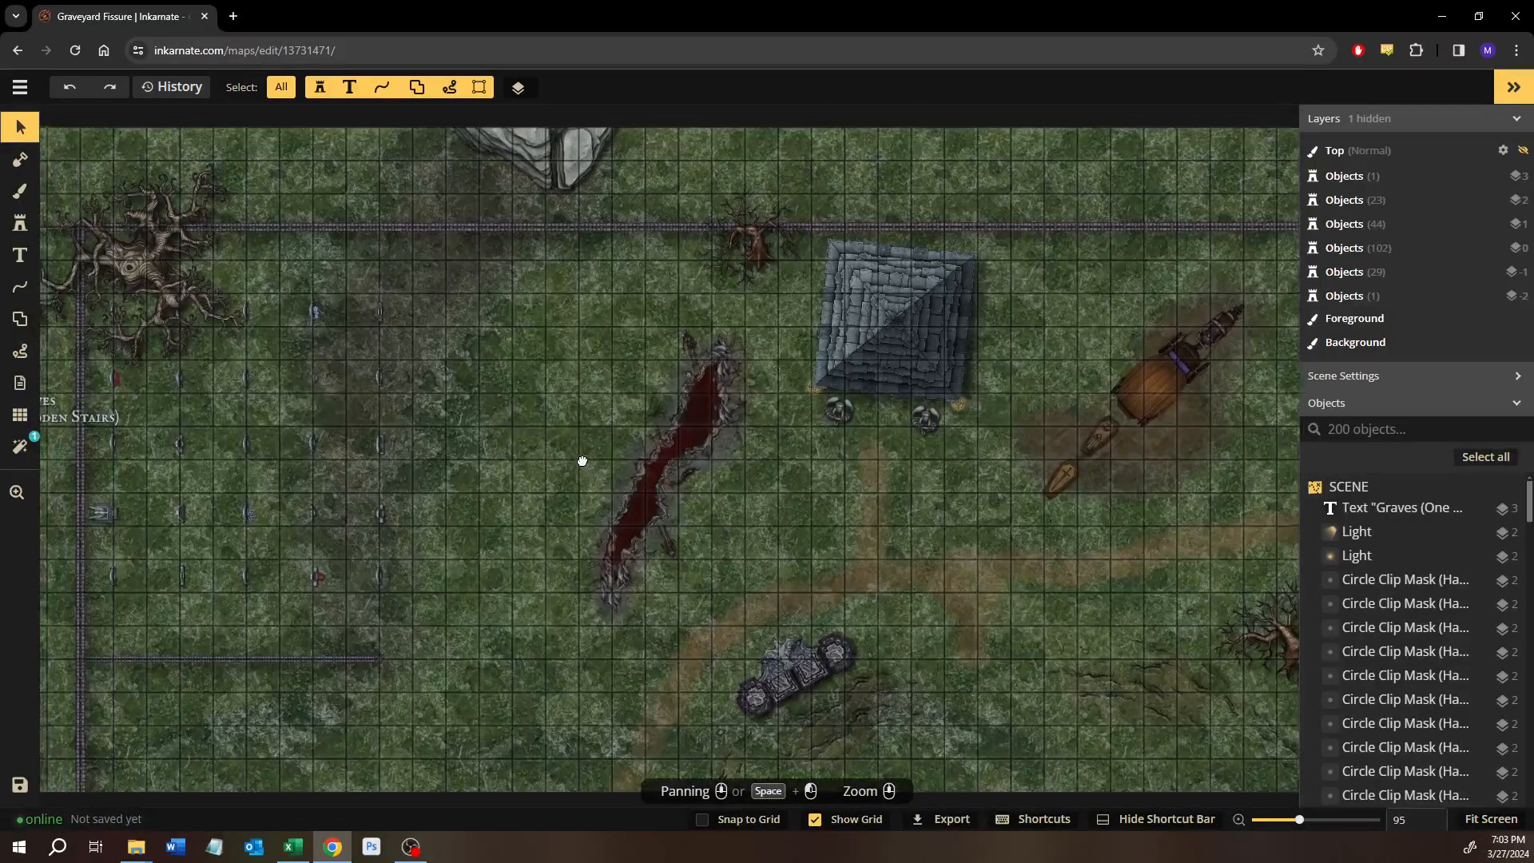
Open the stamp catalog and browse the Graveyard and Core packs of Fantasy Battlemaps 2.0.
{"action": "left_click", "coordinate": [20, 222]}
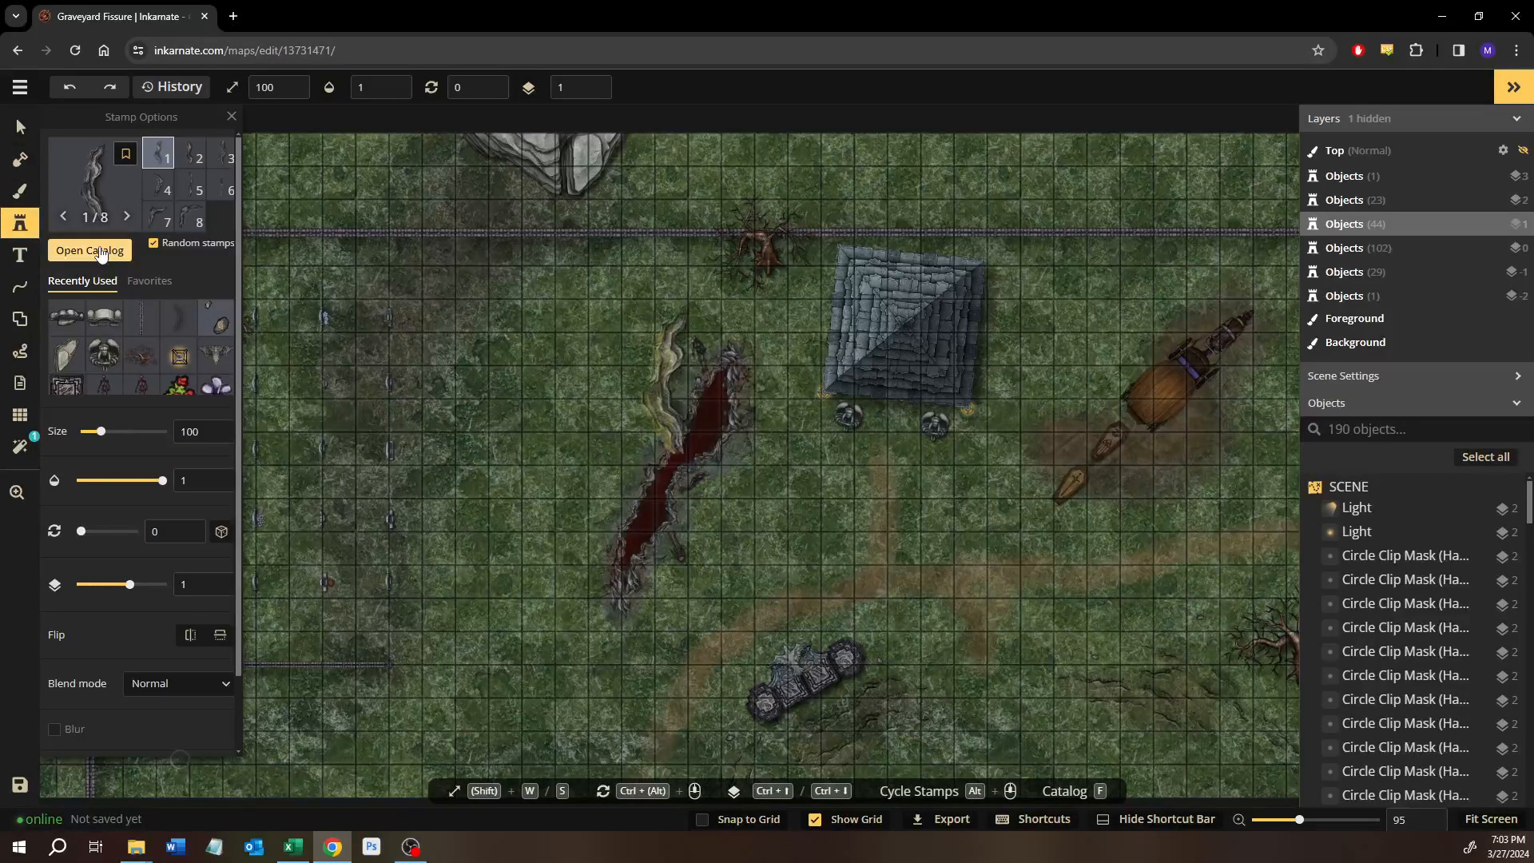
{"action": "left_click", "coordinate": [97, 252]}
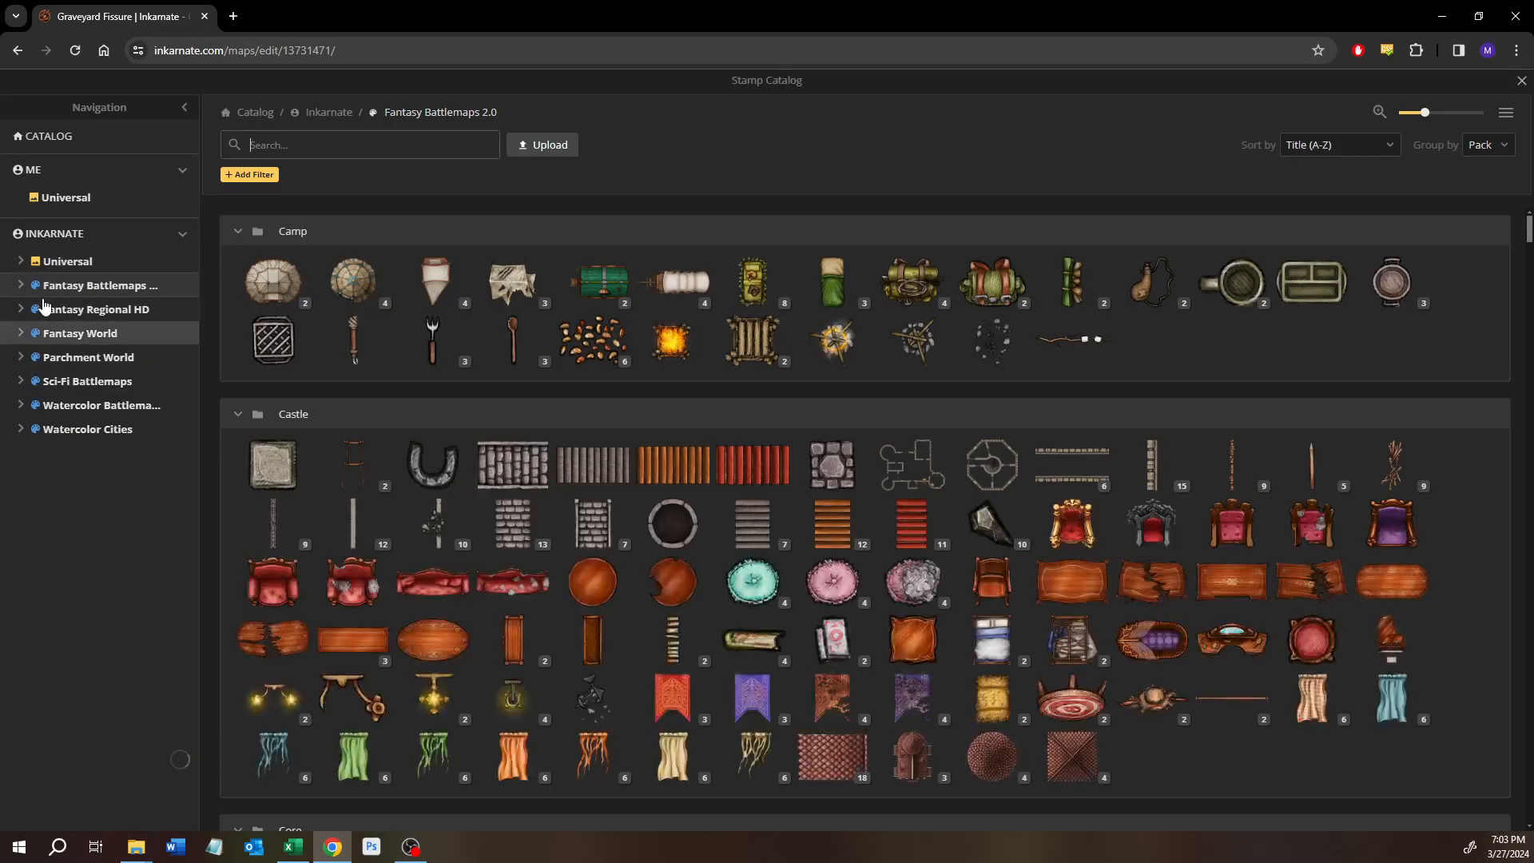
{"action": "left_click", "coordinate": [22, 290]}
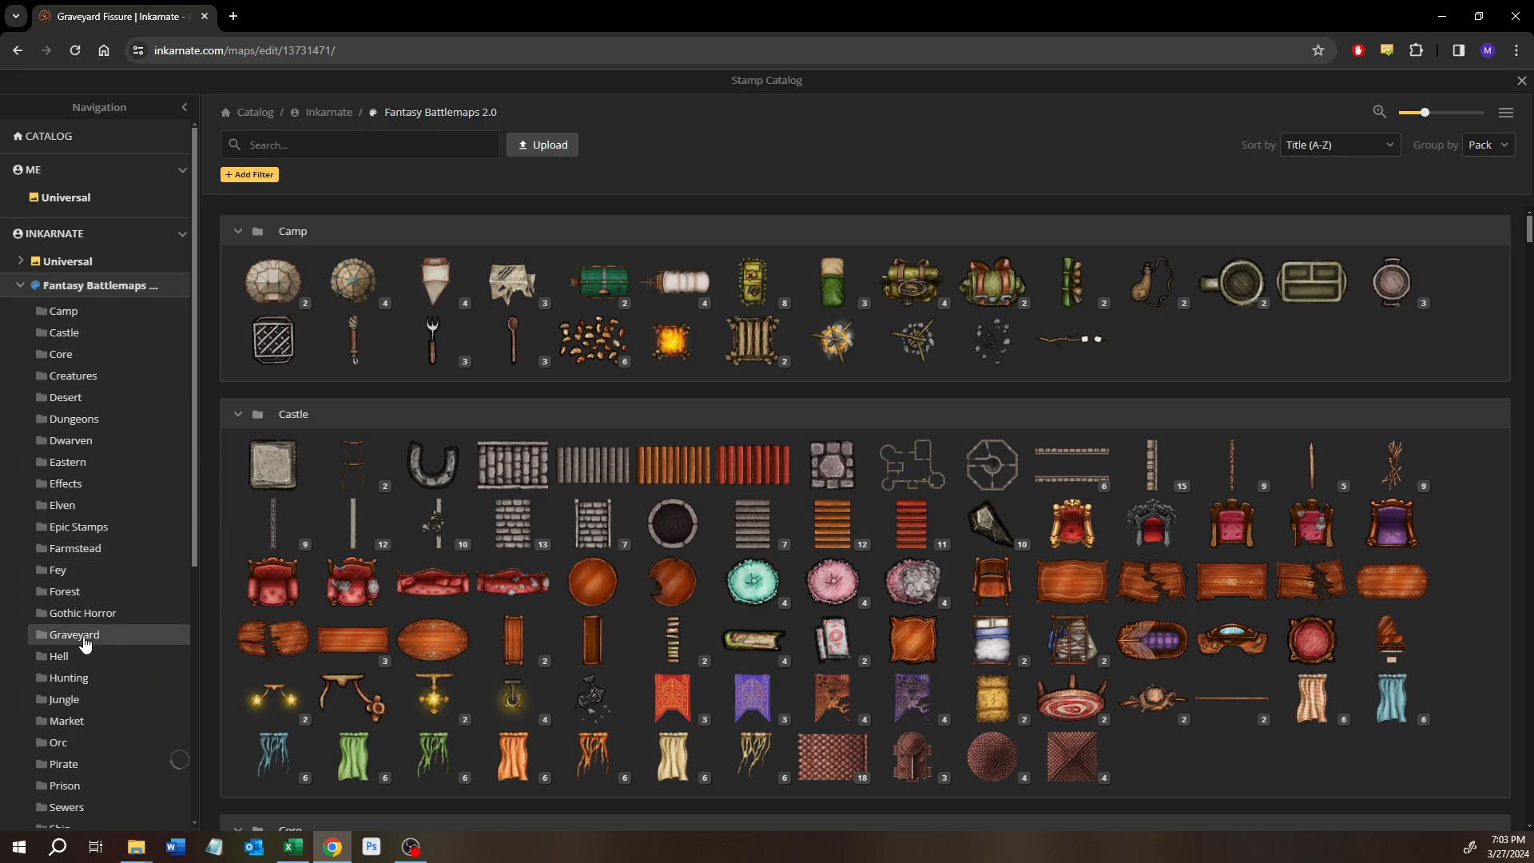
{"action": "left_click", "coordinate": [84, 643]}
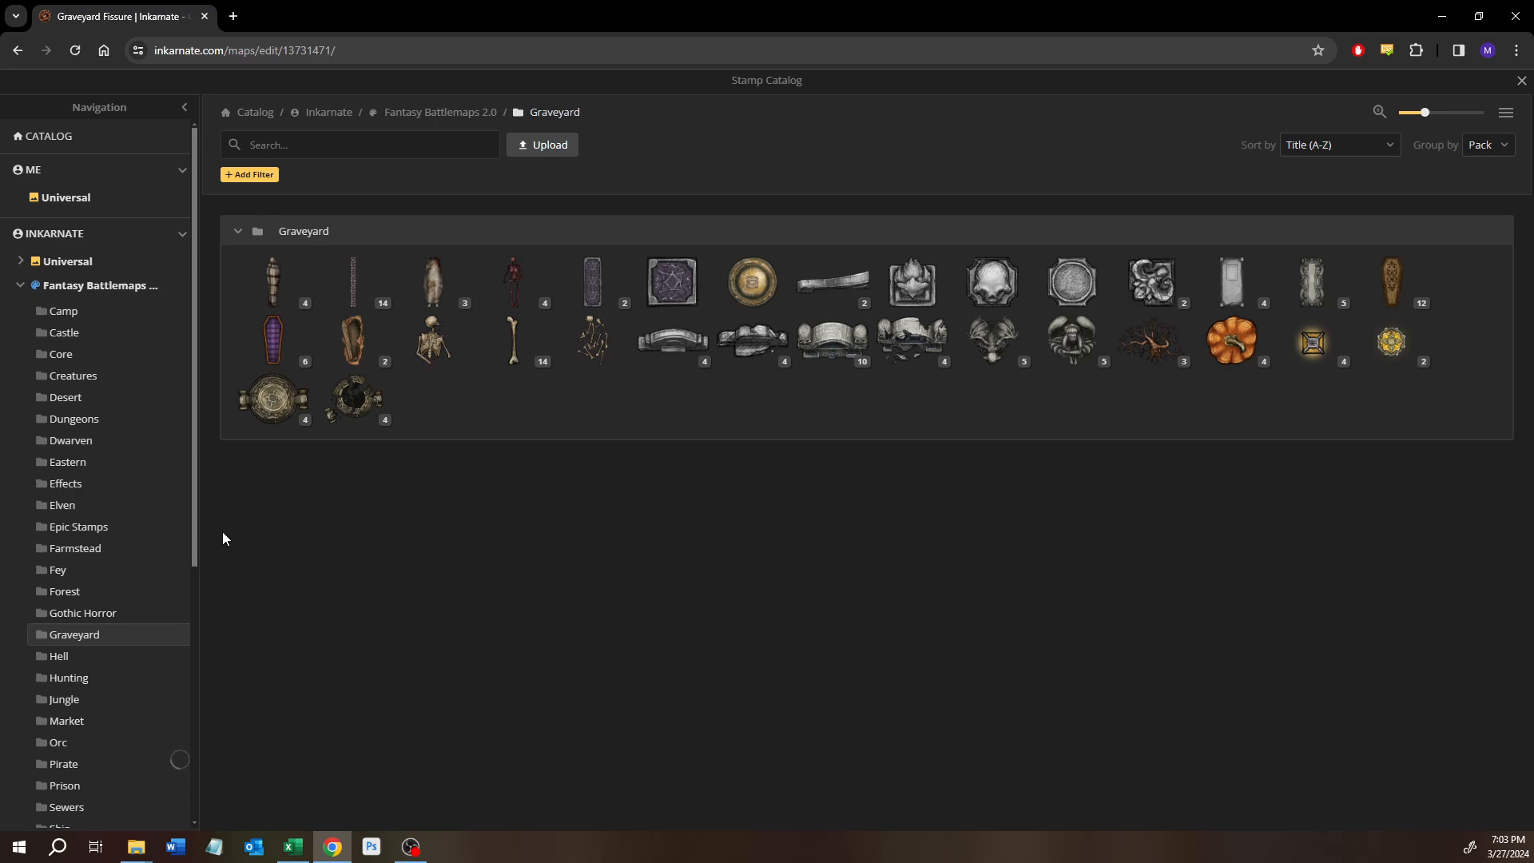
{"action": "left_click", "coordinate": [57, 356]}
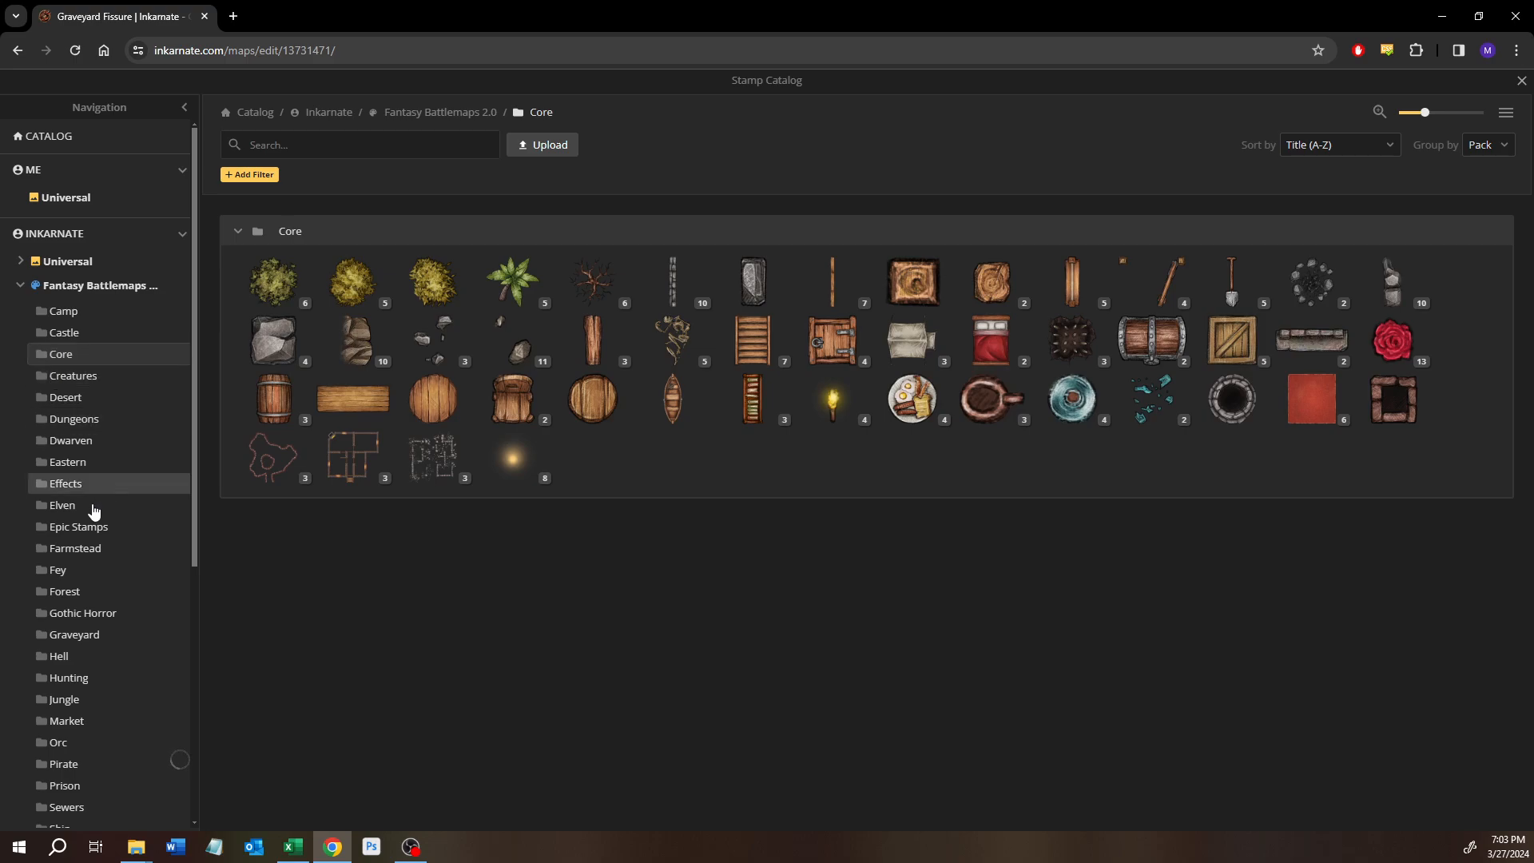
Choose the Forest Floor Plants stamp from the Forest pack of the catalog.
{"action": "left_click", "coordinate": [66, 592]}
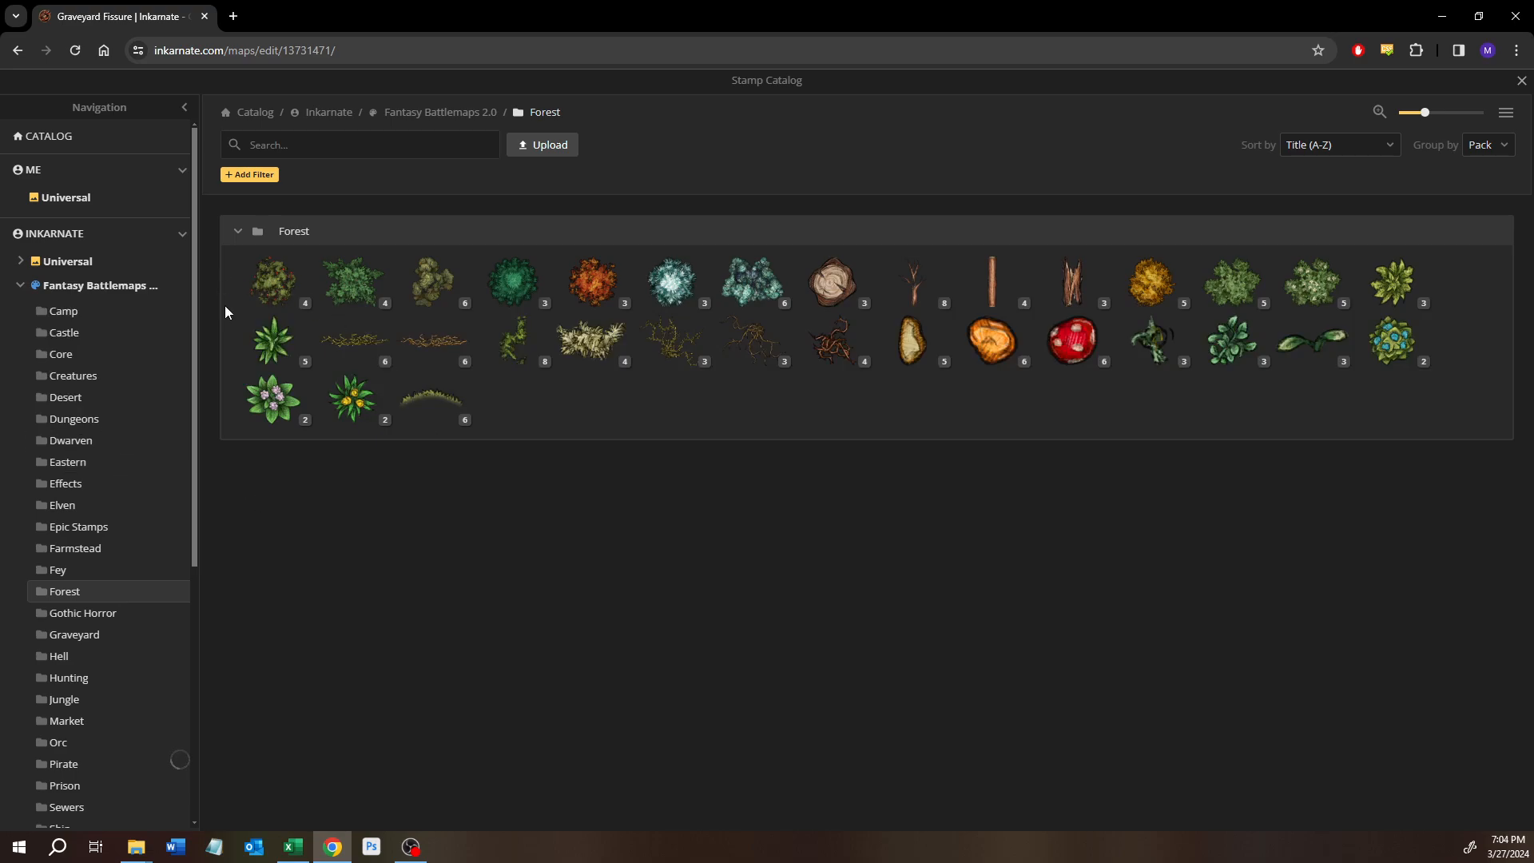
{"action": "mouse_move", "coordinate": [268, 349]}
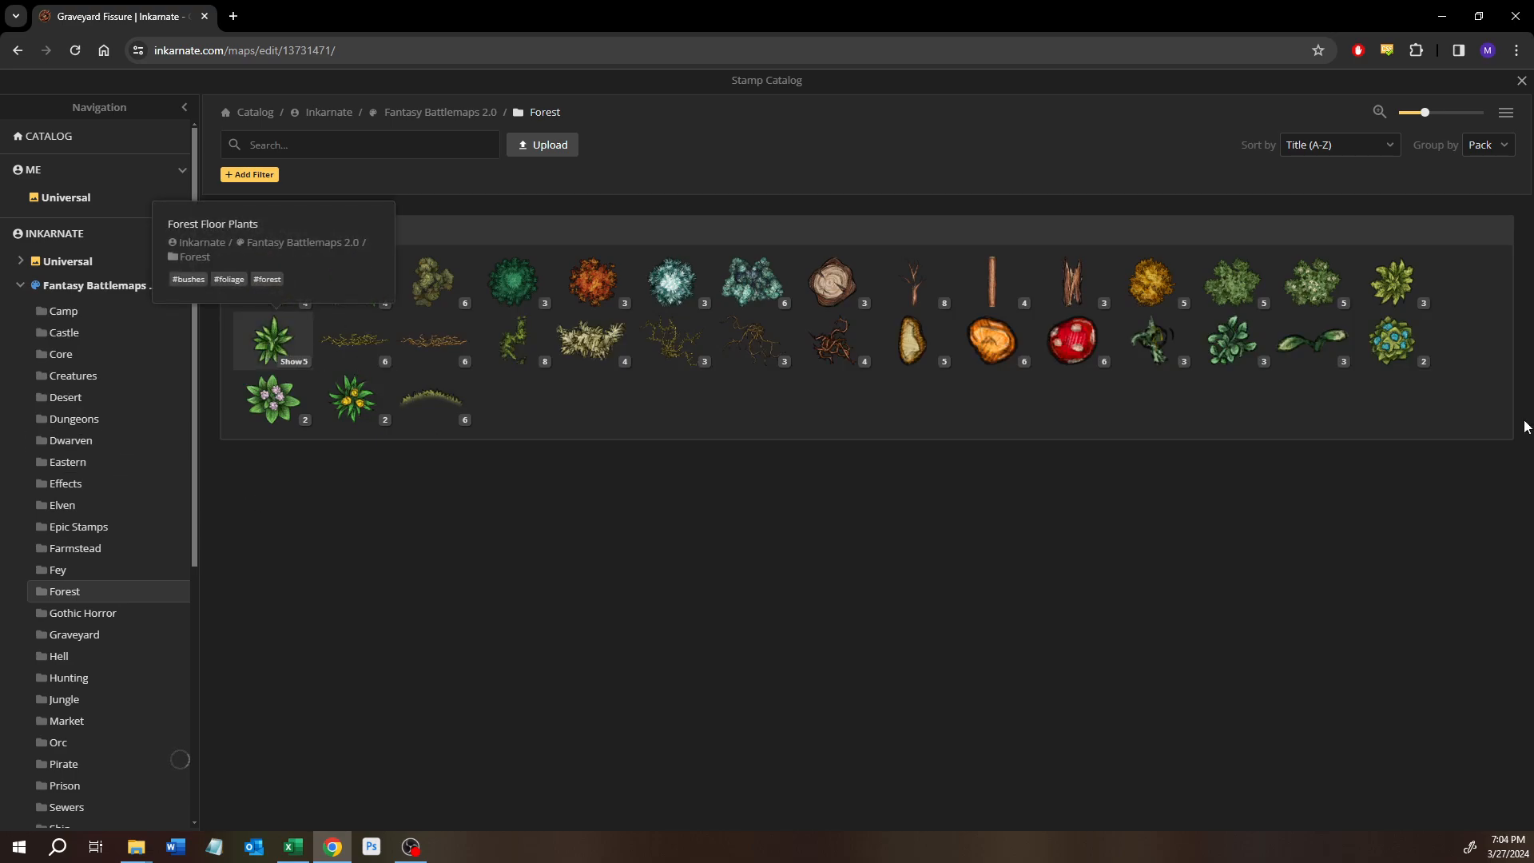
{"action": "mouse_move", "coordinate": [1377, 293]}
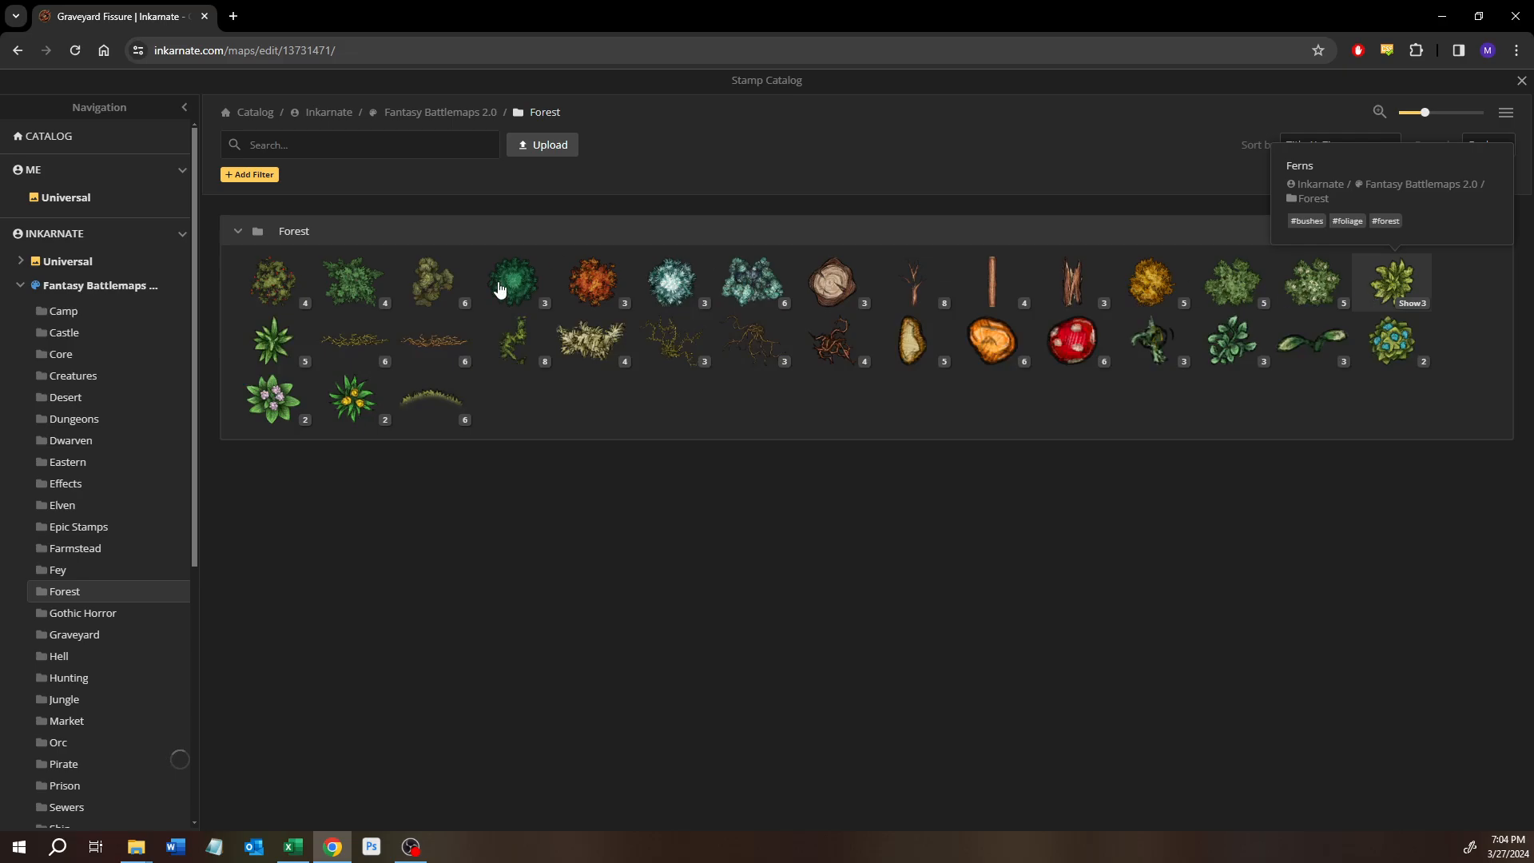
{"action": "left_click", "coordinate": [281, 343]}
Set the plant stamp's size to 30 and place one just below the junction of the two graveyard fences.
{"action": "left_click_drag", "start_coordinate": [355, 435], "coordinate": [590, 490]}
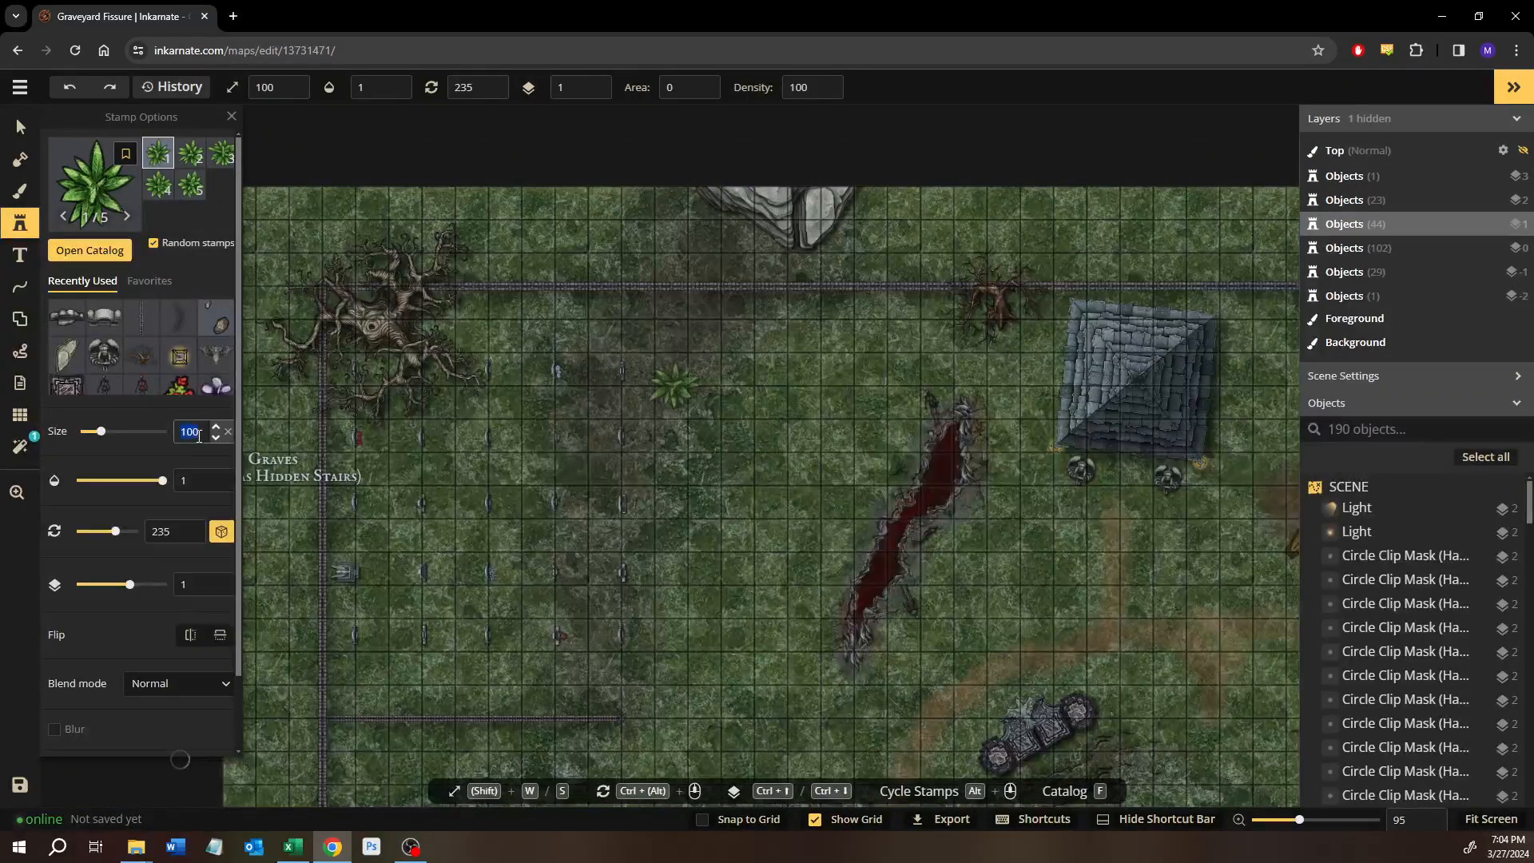
{"action": "scroll", "coordinate": [199, 435], "scroll_direction": "down", "scroll_amount": 1}
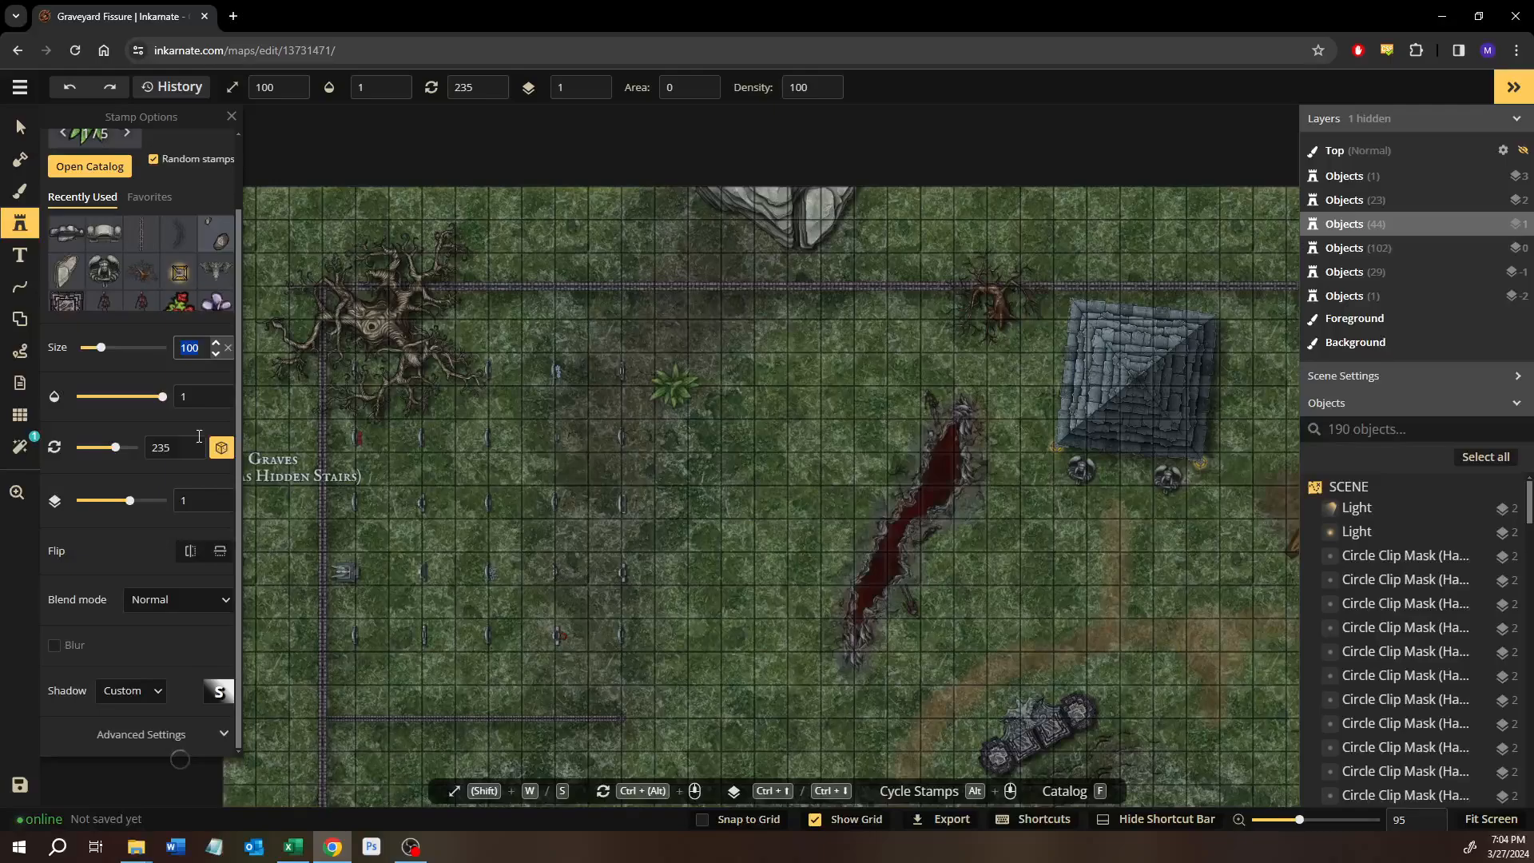
{"action": "type", "text": "30"}
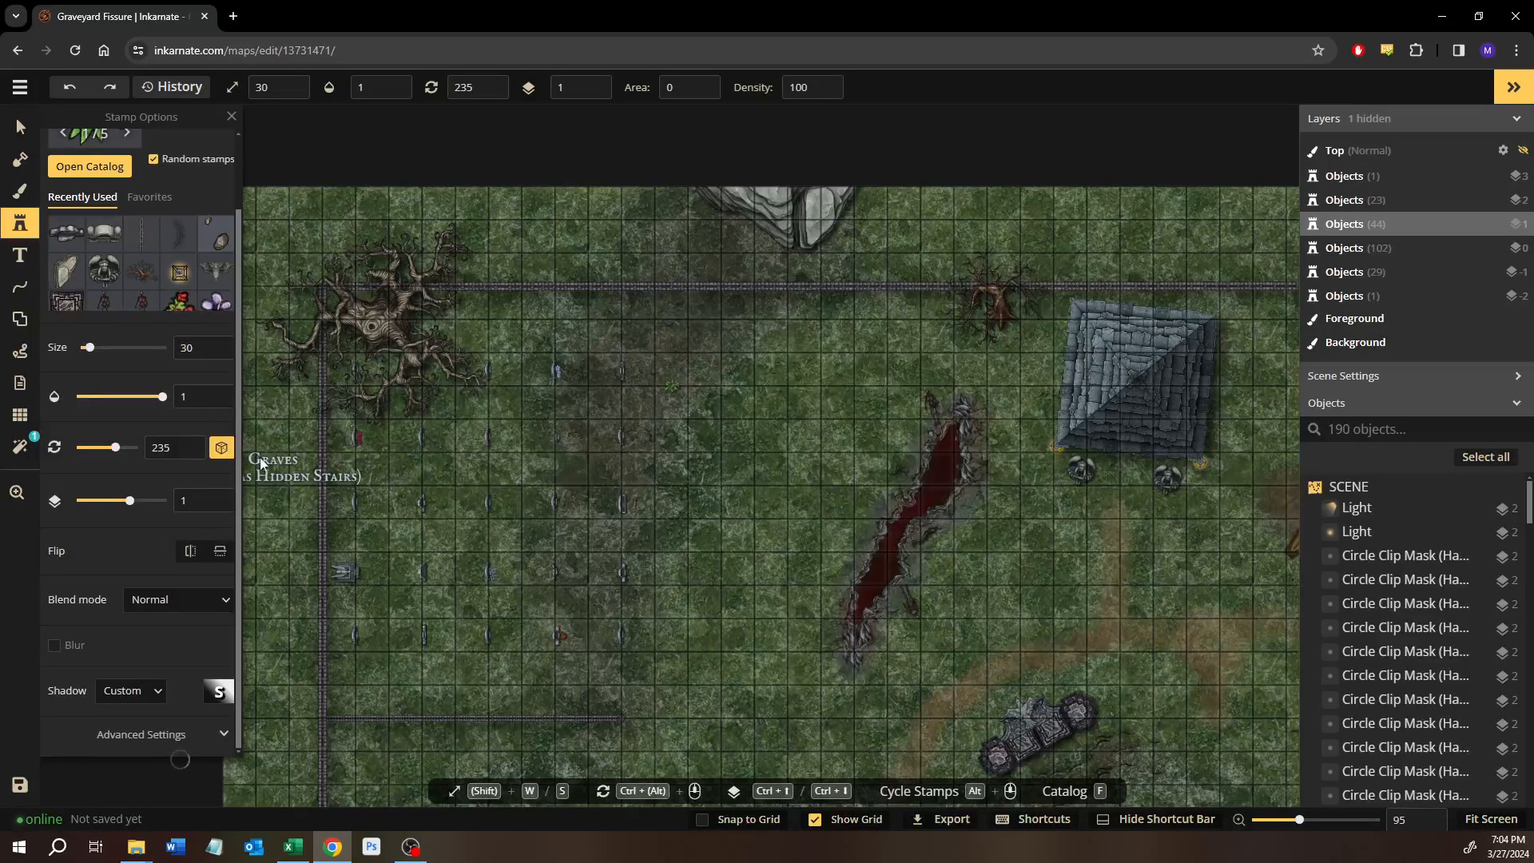
{"action": "scroll", "coordinate": [524, 564], "scroll_direction": "up", "scroll_amount": 5}
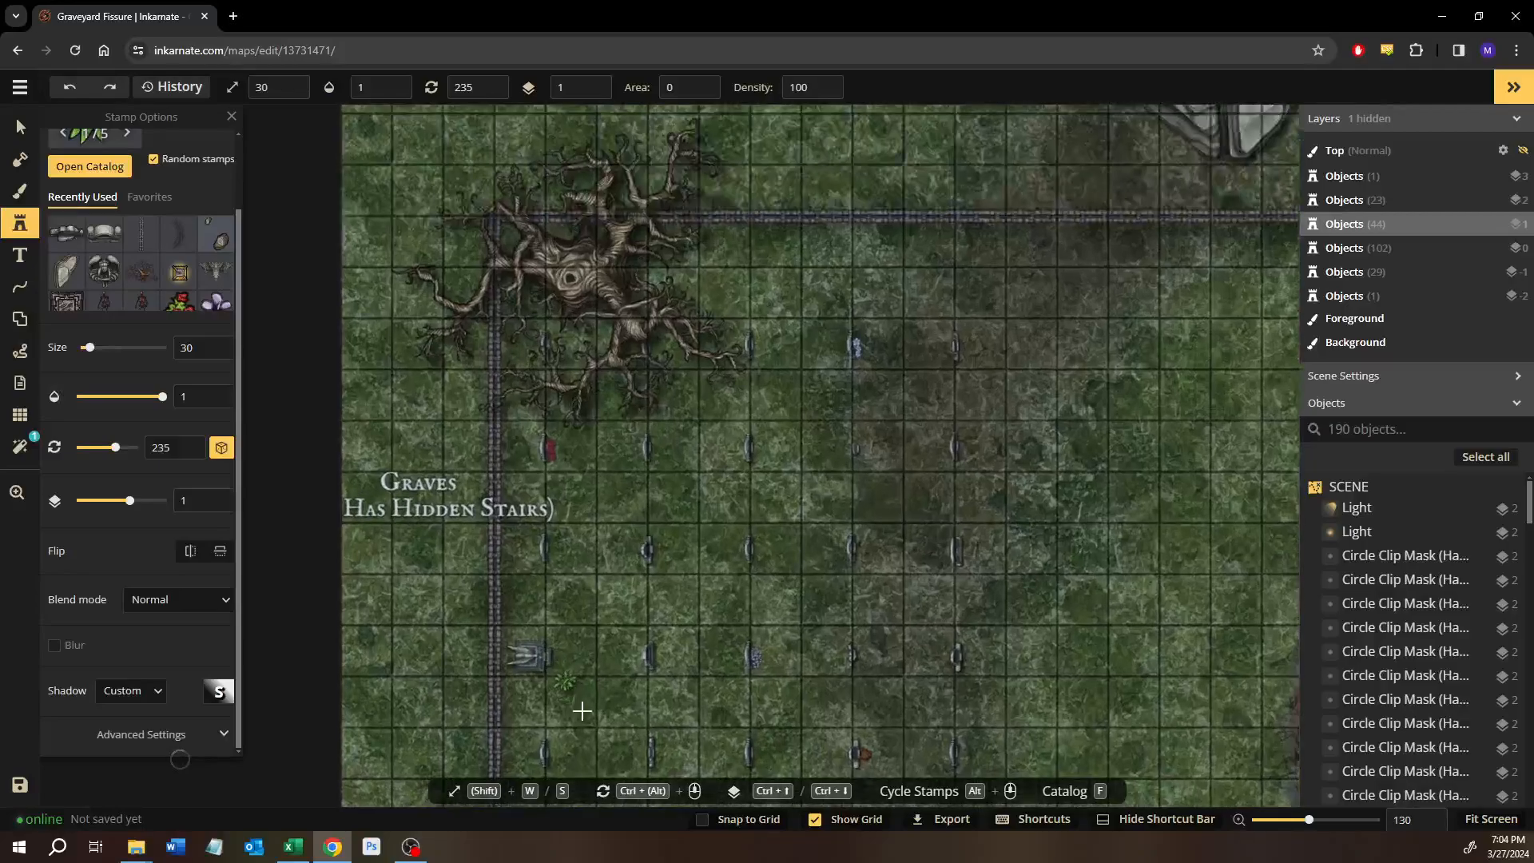
{"action": "scroll", "coordinate": [582, 711], "scroll_direction": "up", "scroll_amount": 1}
{"action": "left_click_drag", "start_coordinate": [581, 711], "coordinate": [504, 297]}
{"action": "scroll", "coordinate": [441, 592], "scroll_direction": "up", "scroll_amount": 5}
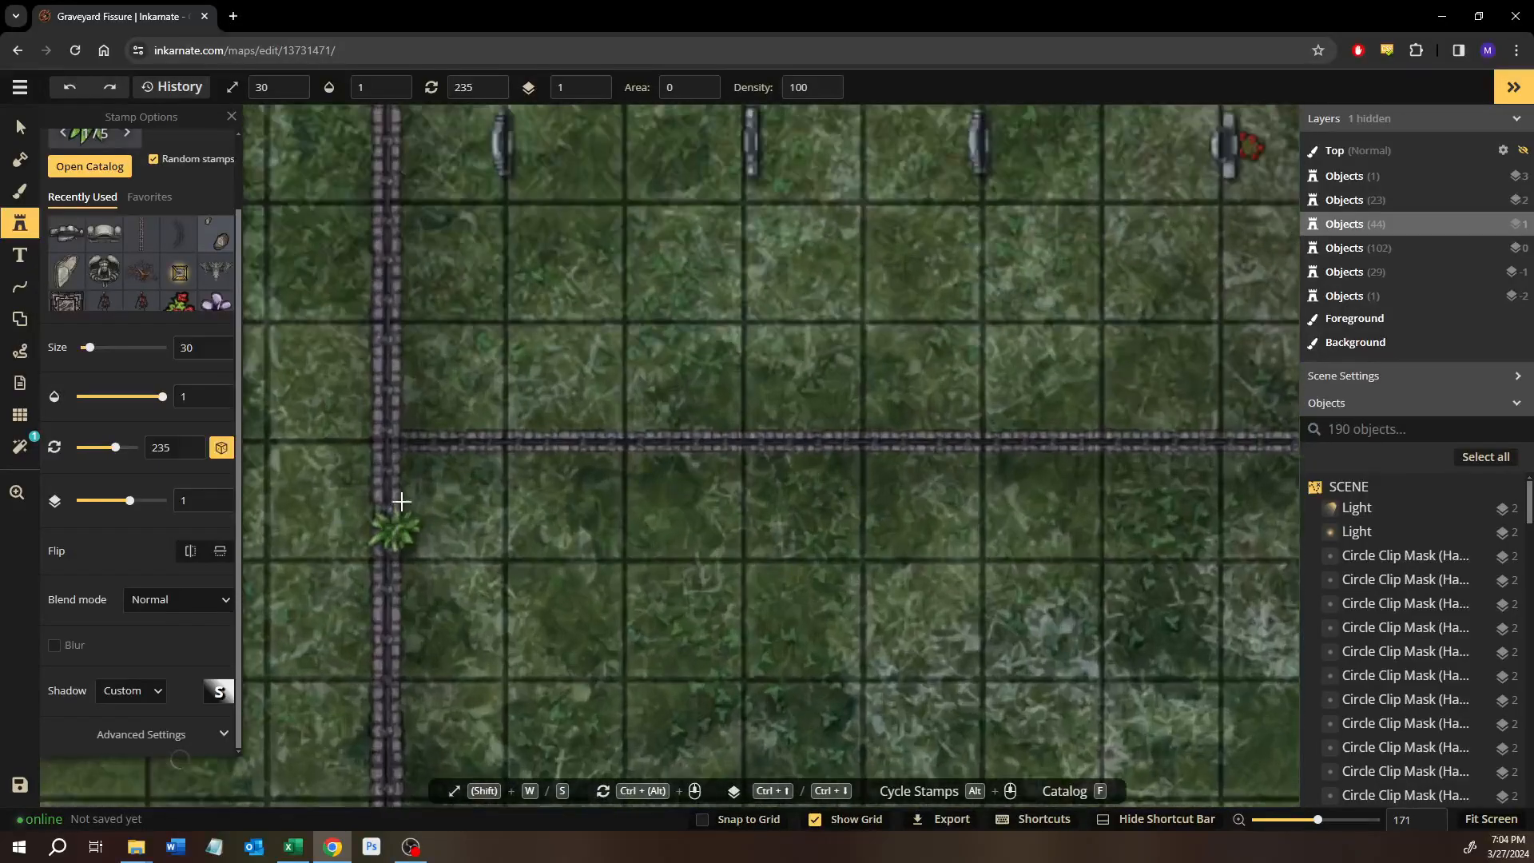
{"action": "scroll", "coordinate": [399, 507], "scroll_direction": "up", "scroll_amount": 5}
{"action": "left_click", "coordinate": [419, 480]}
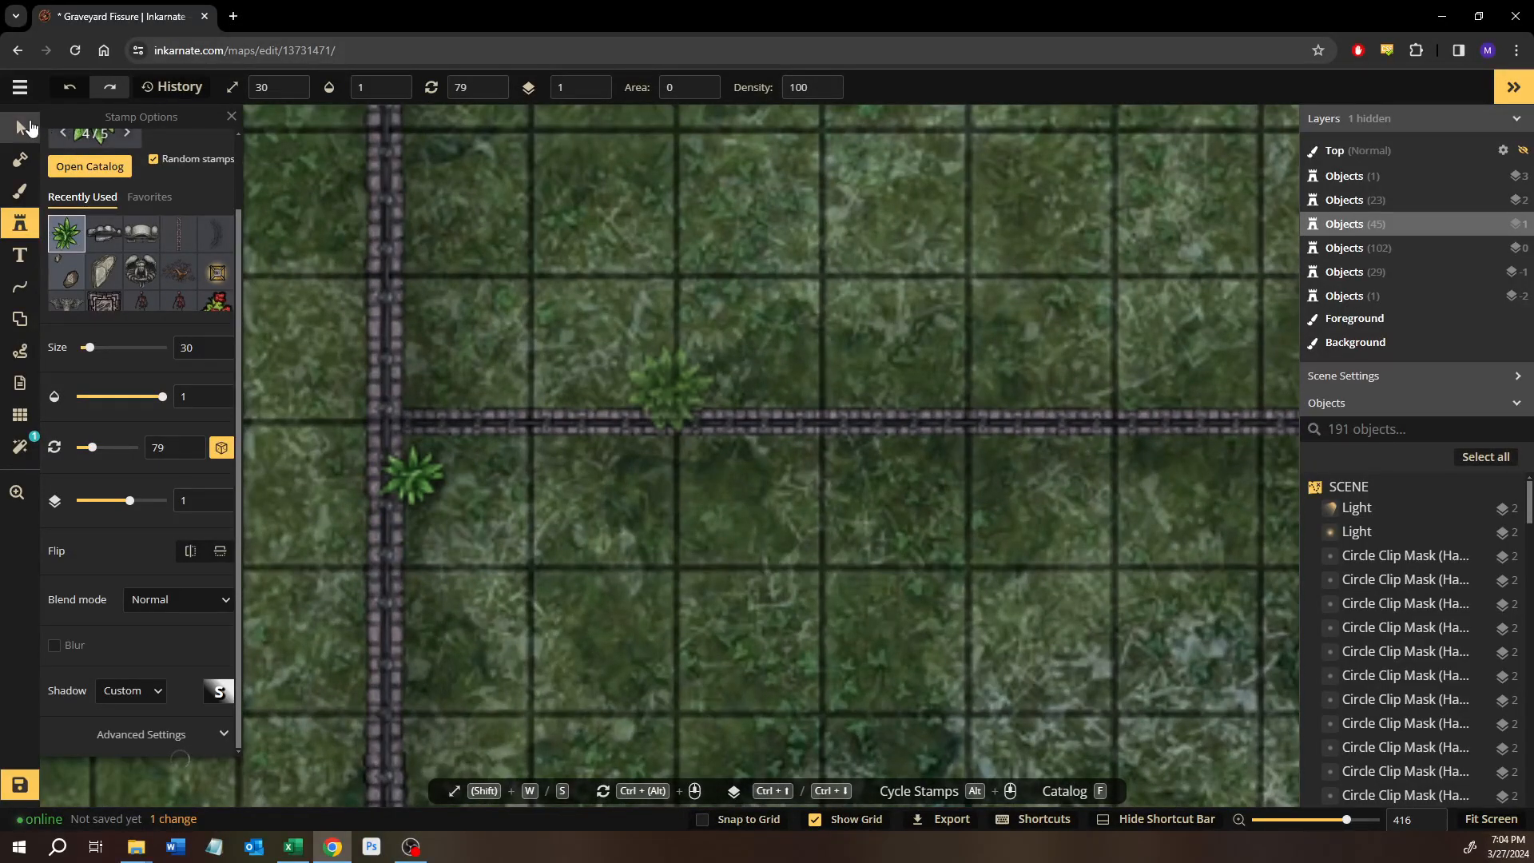
Send the placed plant down to layer -2 and tuck it into the corner beneath the fence junction.
{"action": "left_click", "coordinate": [29, 124]}
{"action": "key", "text": "ctrl+Down"}
{"action": "key", "text": "ctrl+Down"}
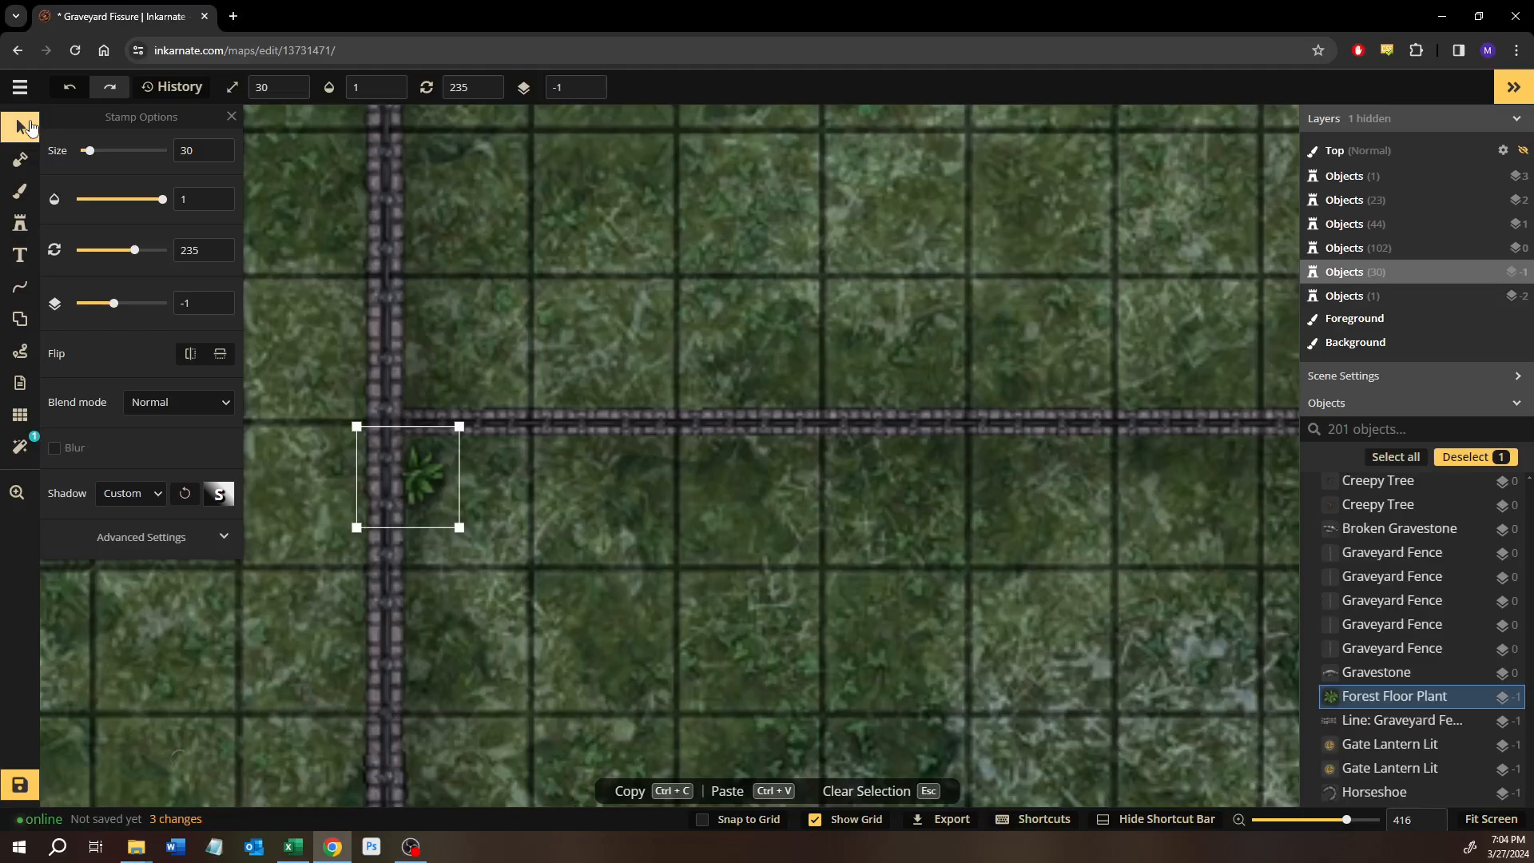
{"action": "mouse_move", "coordinate": [418, 463]}
{"action": "left_mouse_down"}
{"action": "mouse_move", "coordinate": [419, 446]}
{"action": "mouse_move", "coordinate": [432, 477]}
{"action": "left_mouse_up"}
{"action": "key", "text": "ctrl+Down"}
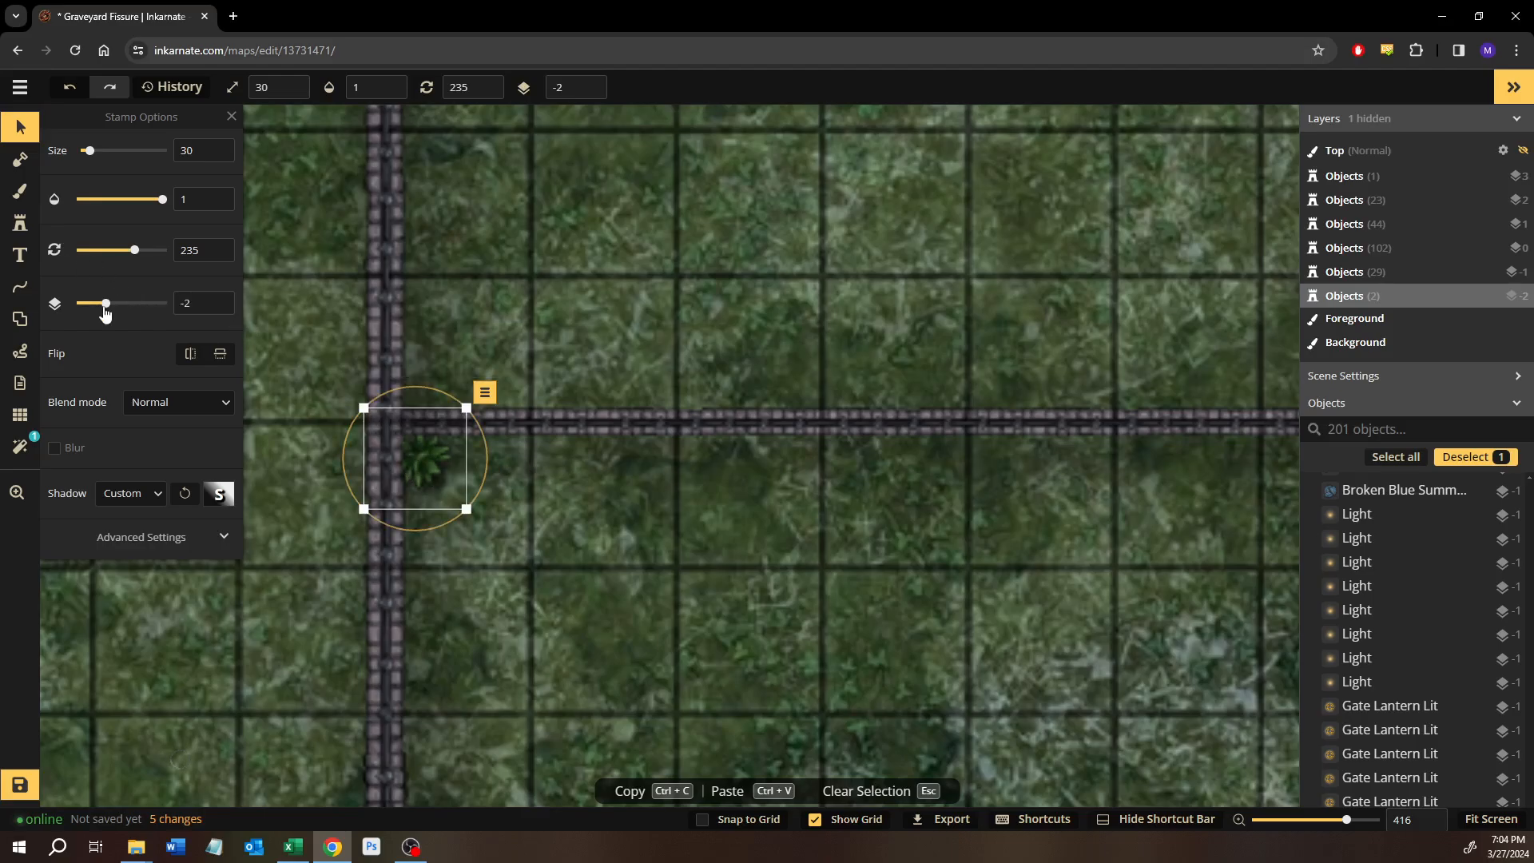
Reduce the plant's saturation to 60 and stamp a second plant beside it along the horizontal fence.
{"action": "left_click", "coordinate": [126, 528]}
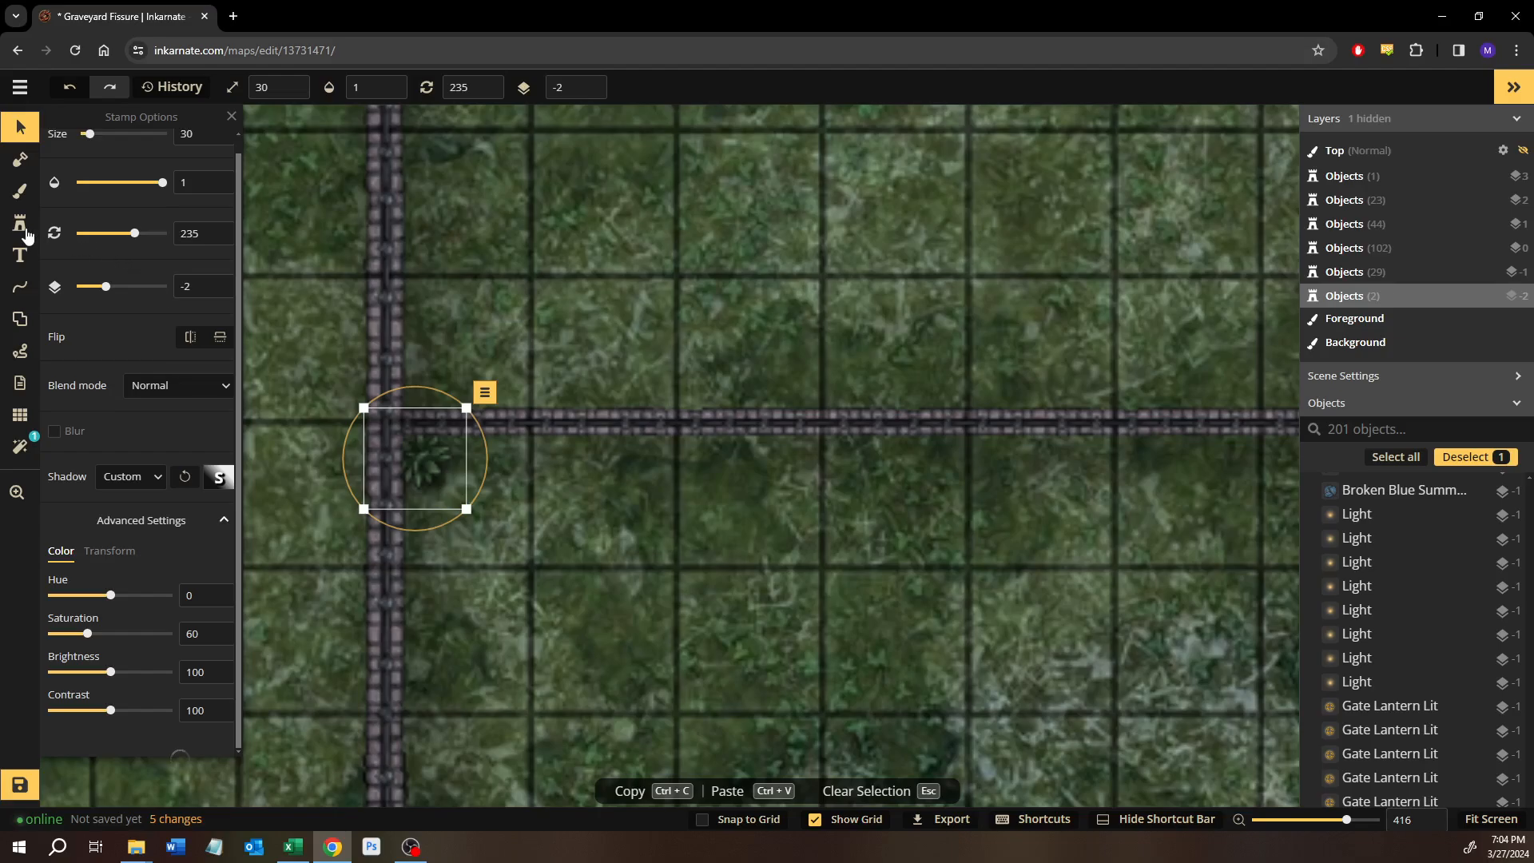
{"action": "key", "text": "Escape"}
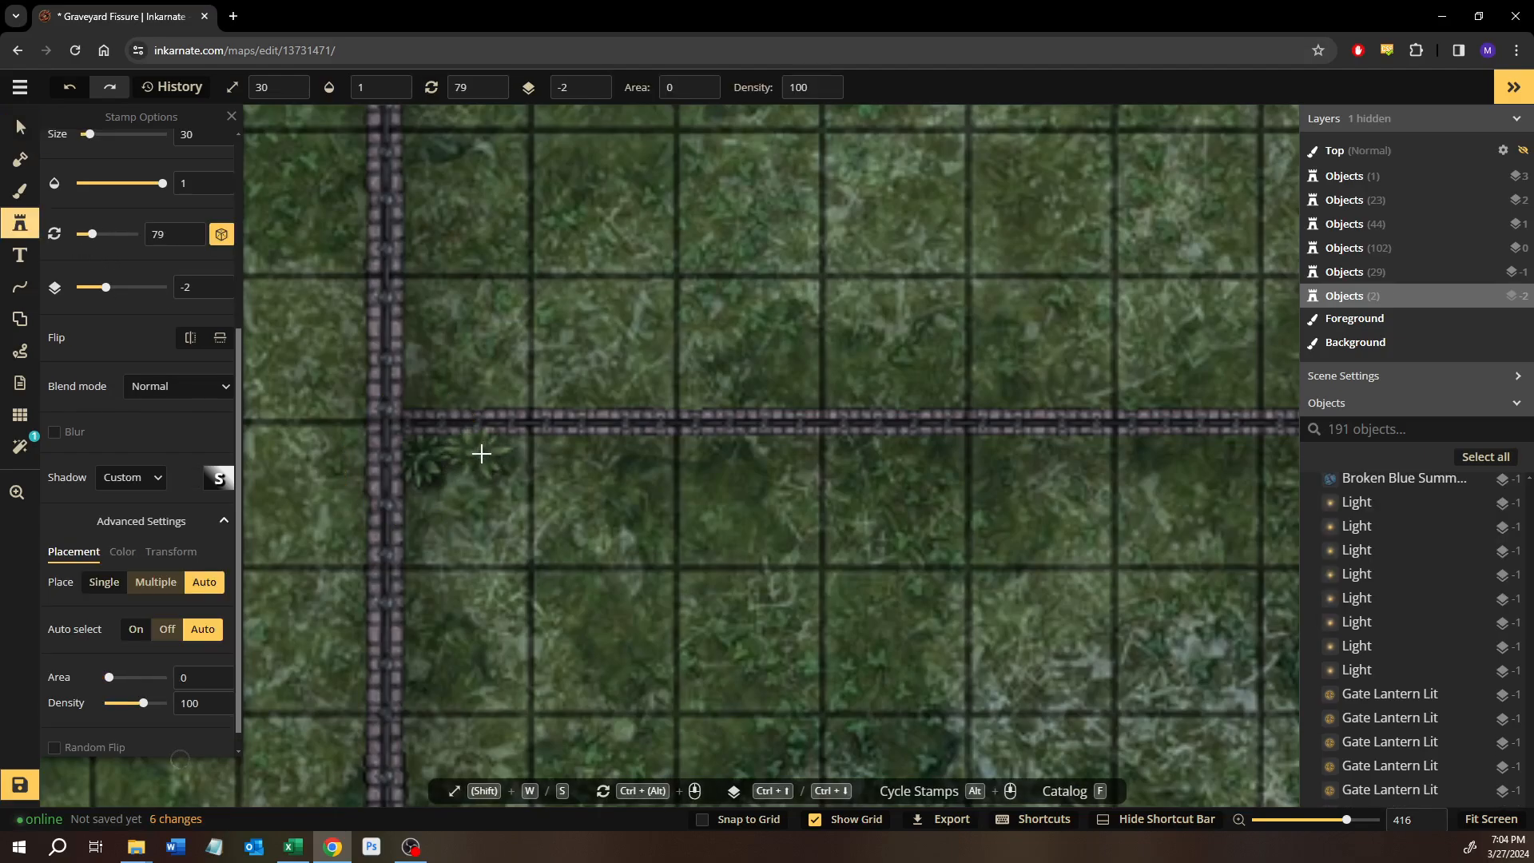
{"action": "left_click", "coordinate": [501, 467]}
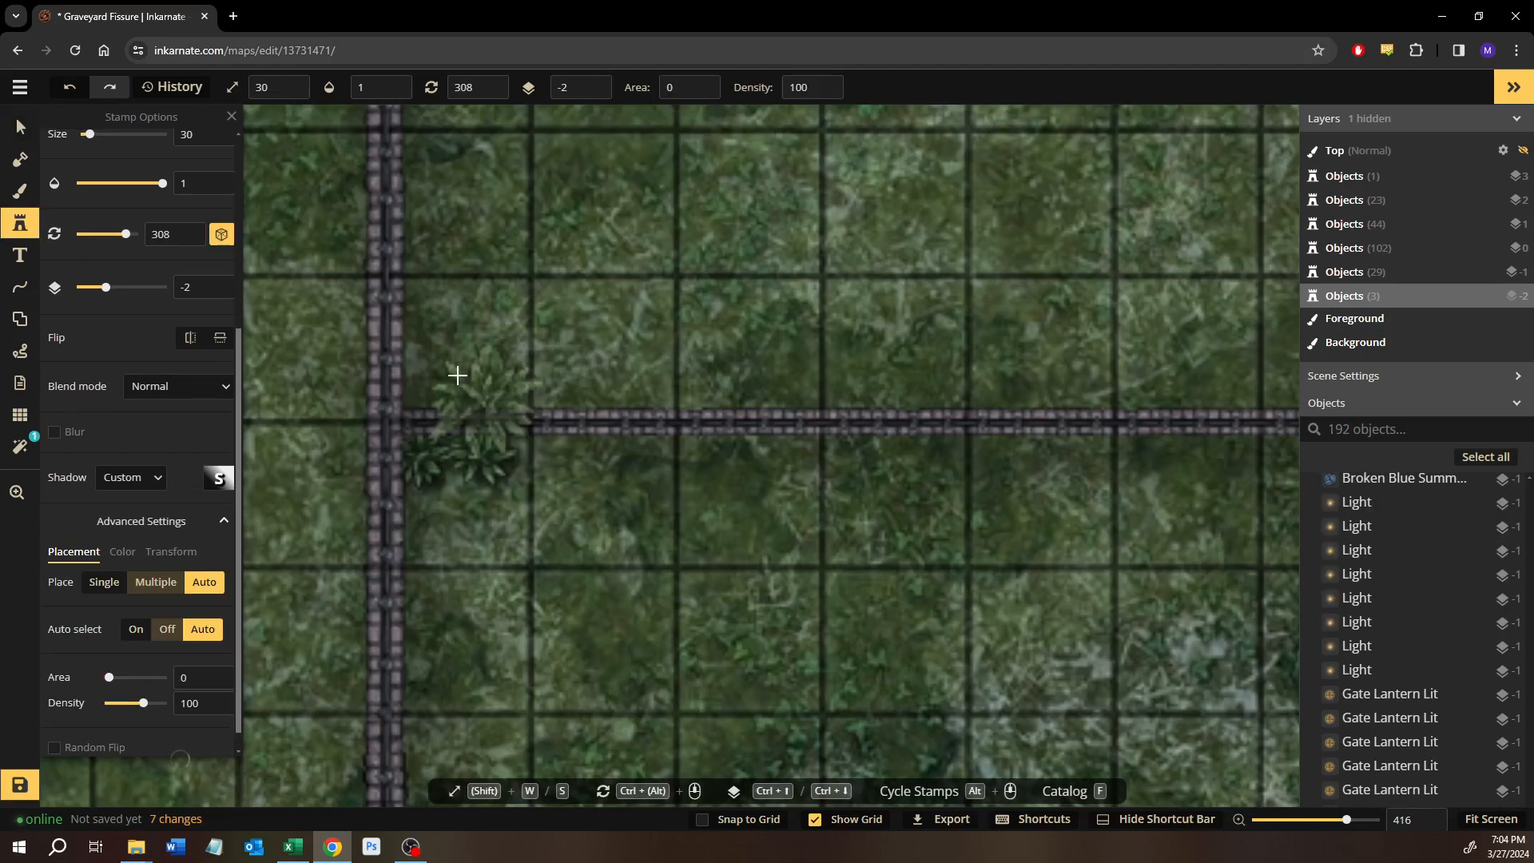
Stamp a plant under the twisted brown tree on the northern fence.
{"action": "scroll", "coordinate": [478, 337], "scroll_direction": "down", "scroll_amount": 1}
{"action": "left_click_drag", "start_coordinate": [501, 314], "coordinate": [417, 620]}
{"action": "scroll", "coordinate": [615, 448], "scroll_direction": "down", "scroll_amount": 3}
{"action": "left_click_drag", "start_coordinate": [806, 352], "coordinate": [614, 693]}
{"action": "left_click_drag", "start_coordinate": [971, 320], "coordinate": [596, 719]}
{"action": "left_click_drag", "start_coordinate": [848, 352], "coordinate": [316, 506]}
{"action": "left_click_drag", "start_coordinate": [828, 415], "coordinate": [528, 482]}
{"action": "scroll", "coordinate": [998, 463], "scroll_direction": "up", "scroll_amount": 6}
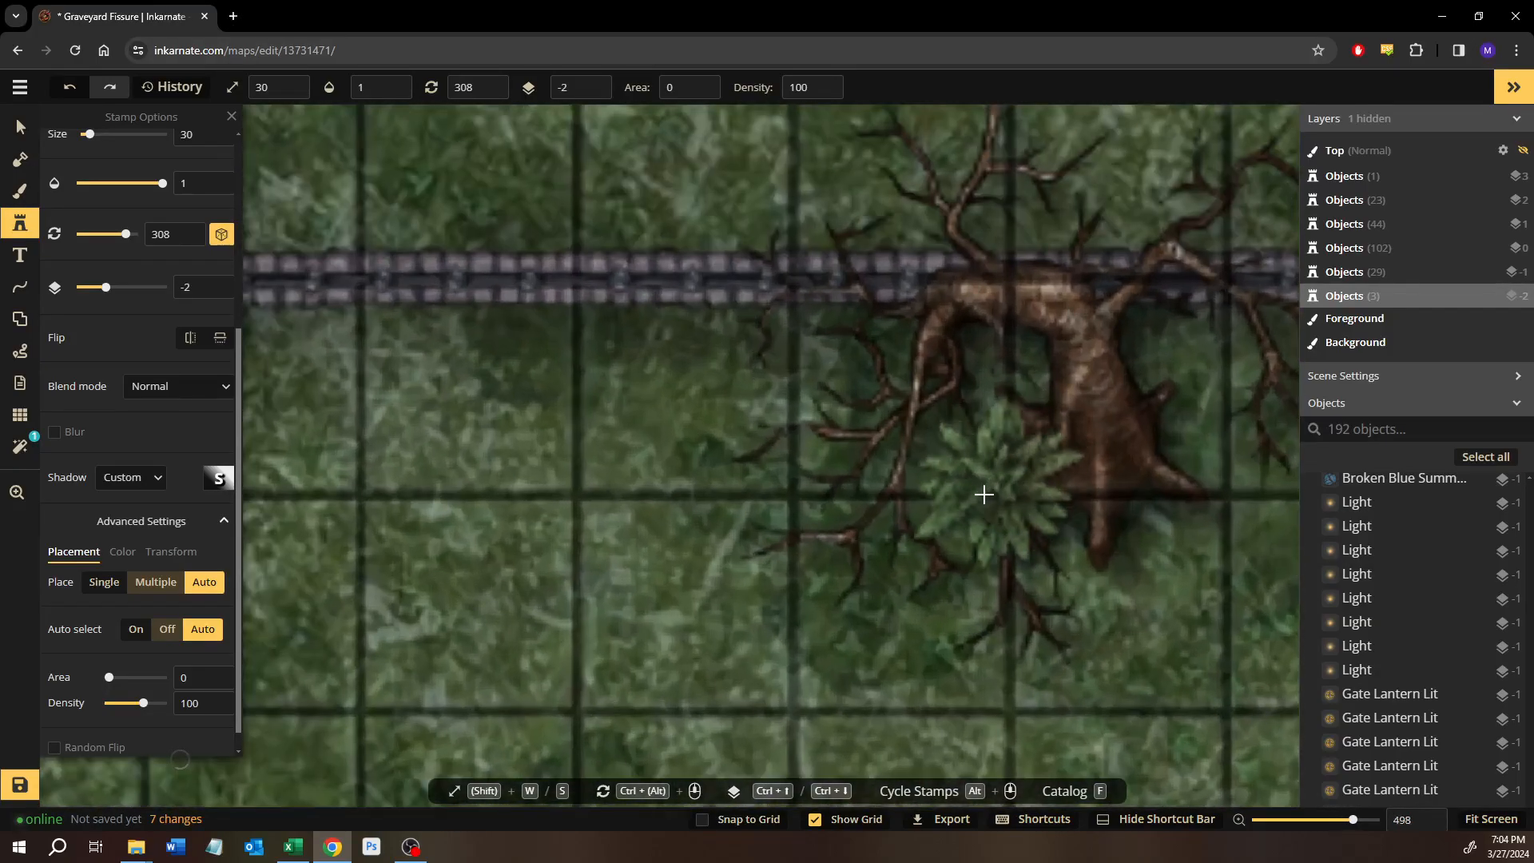
{"action": "left_click", "coordinate": [941, 490]}
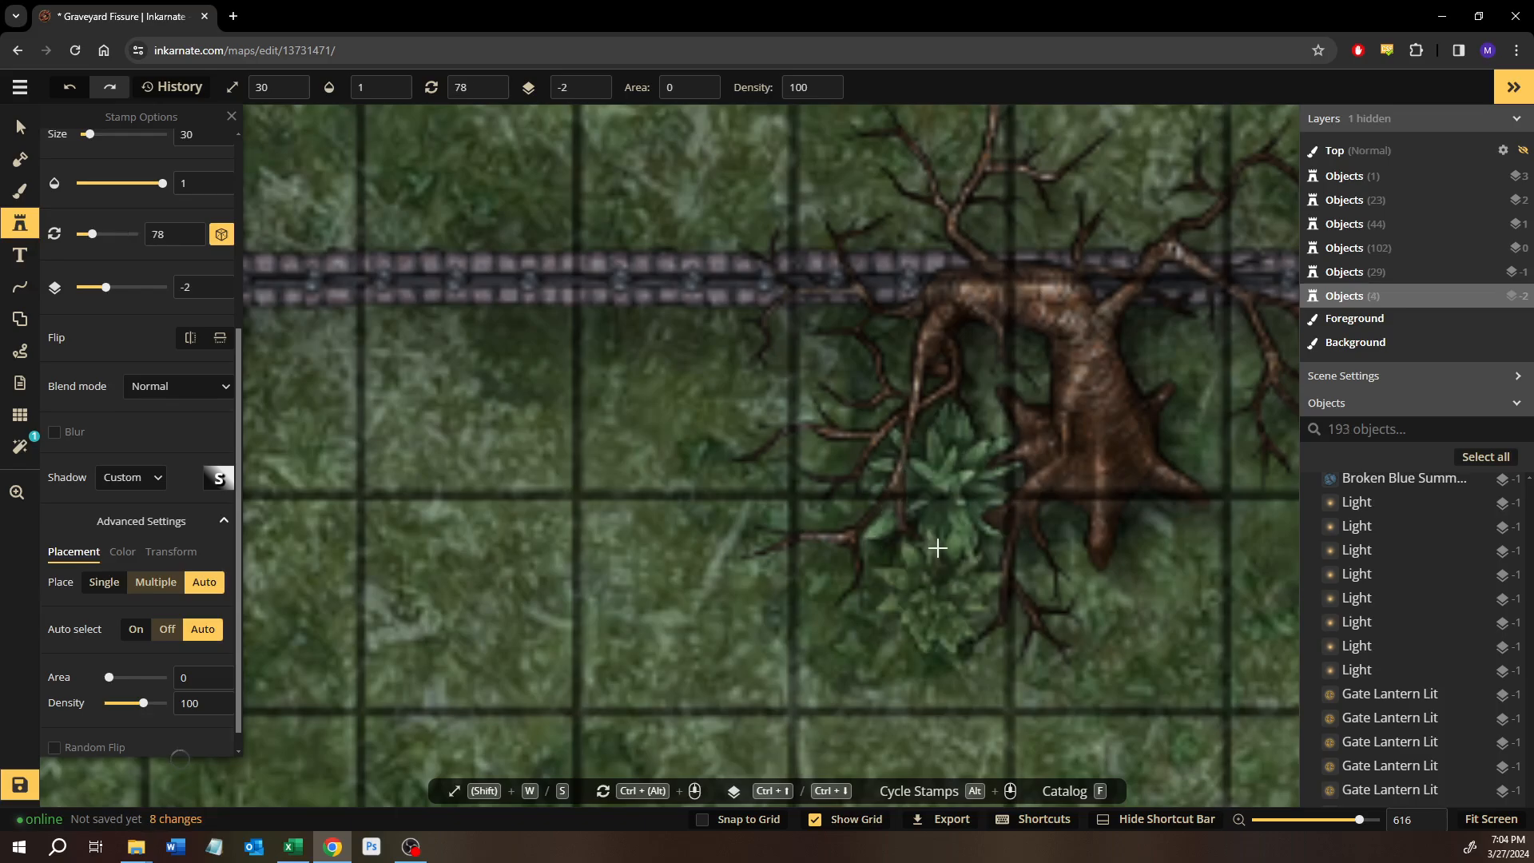
Rotate the plant by the twisted tree and shift it up under the tree's western branches.
{"action": "left_click", "coordinate": [20, 128]}
{"action": "left_click", "coordinate": [930, 492]}
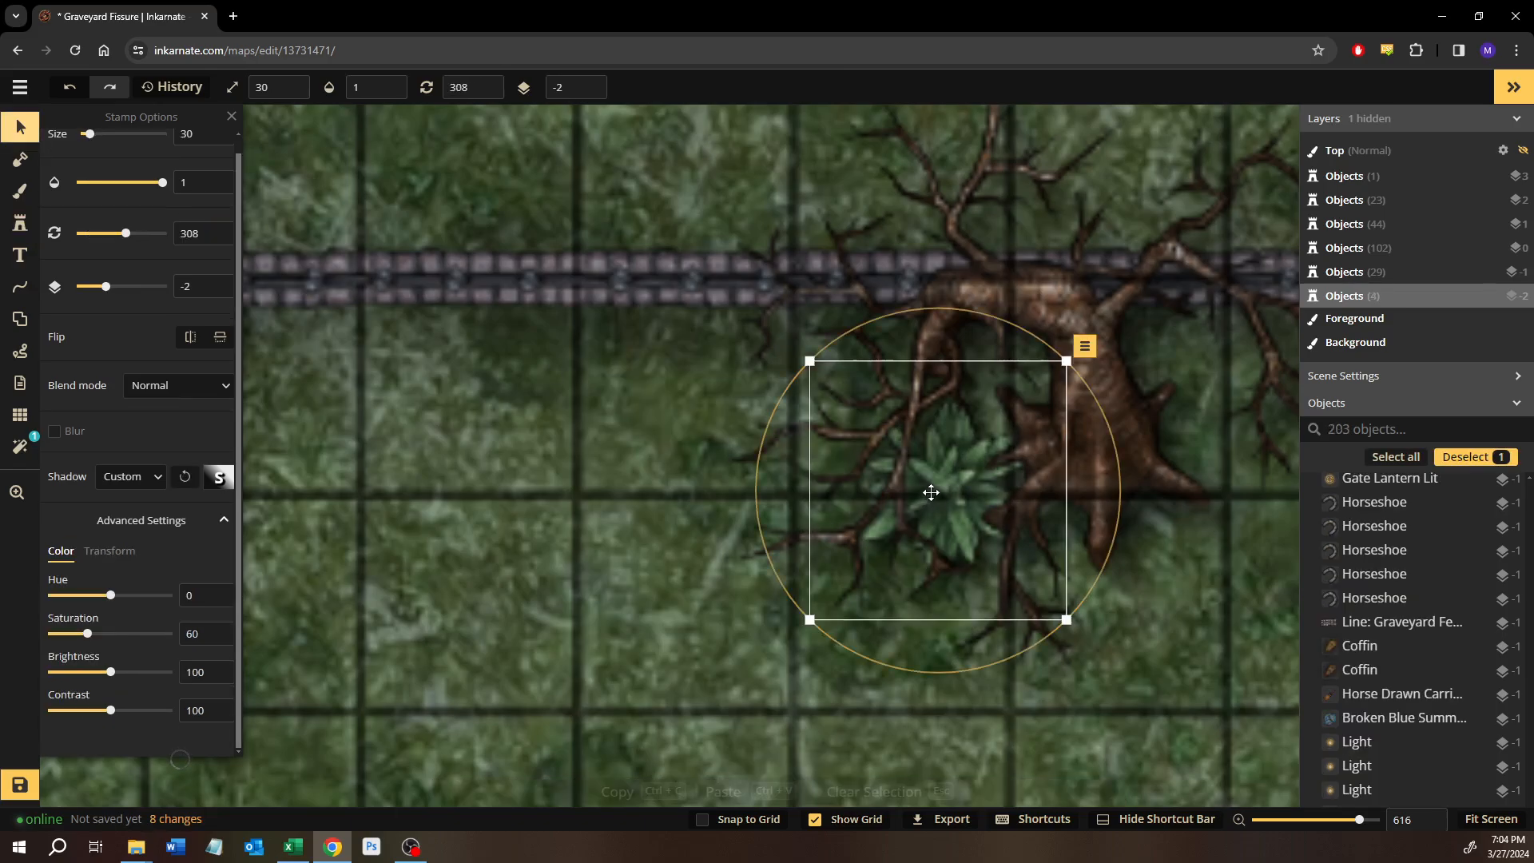
{"action": "left_click_drag", "start_coordinate": [949, 491], "coordinate": [920, 478]}
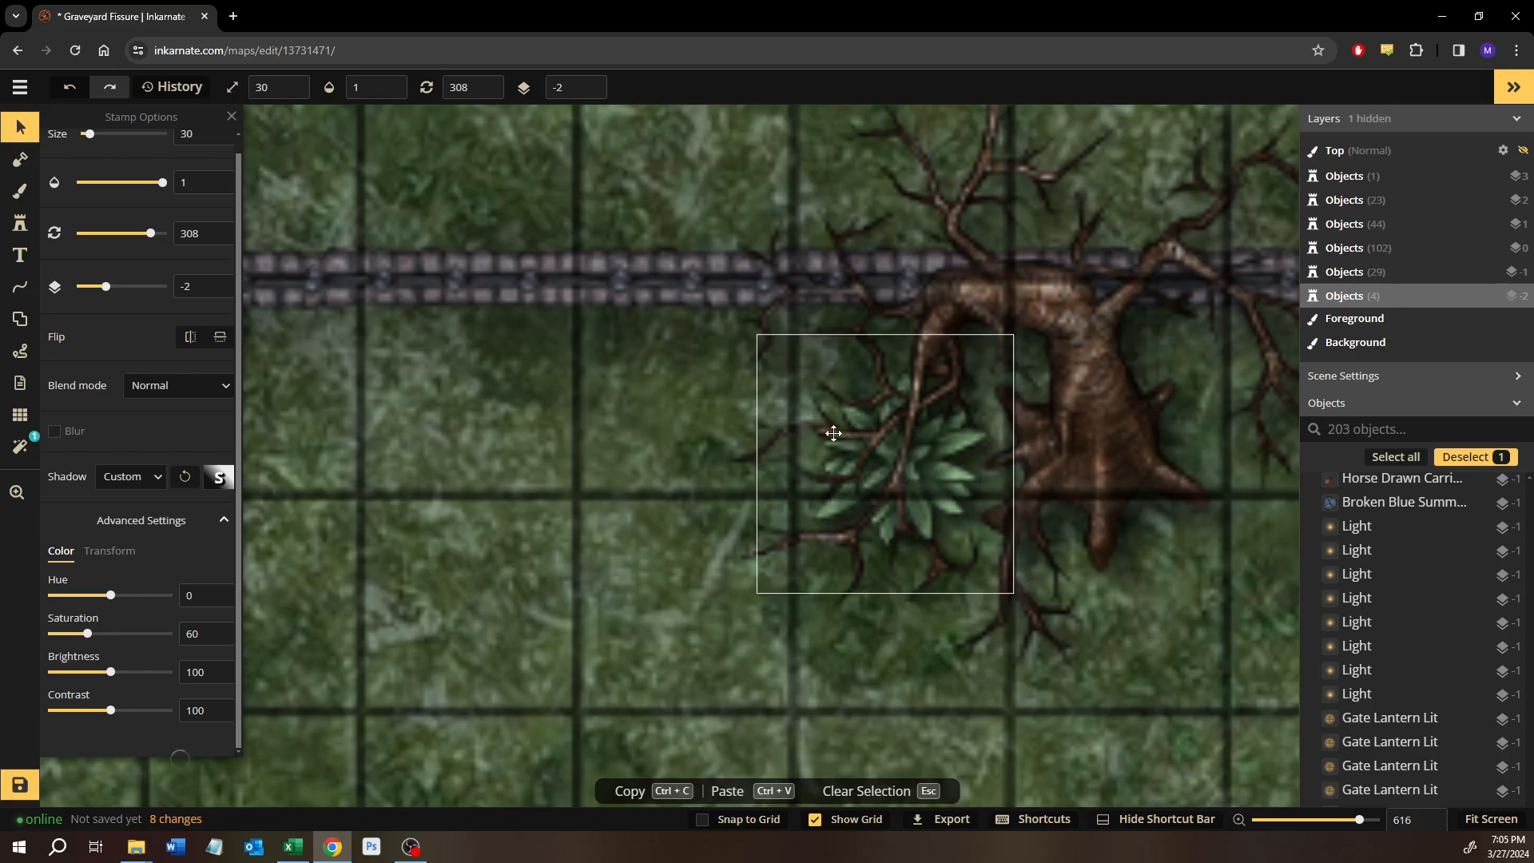
{"action": "left_click_drag", "start_coordinate": [697, 494], "coordinate": [697, 495]}
{"action": "left_click_drag", "start_coordinate": [698, 494], "coordinate": [834, 425]}
Stamp the fifth Forest Floor Plants variant beside the southwest tower of the stone gate.
{"action": "left_click", "coordinate": [21, 225]}
{"action": "scroll", "coordinate": [397, 485], "scroll_direction": "down", "scroll_amount": 3}
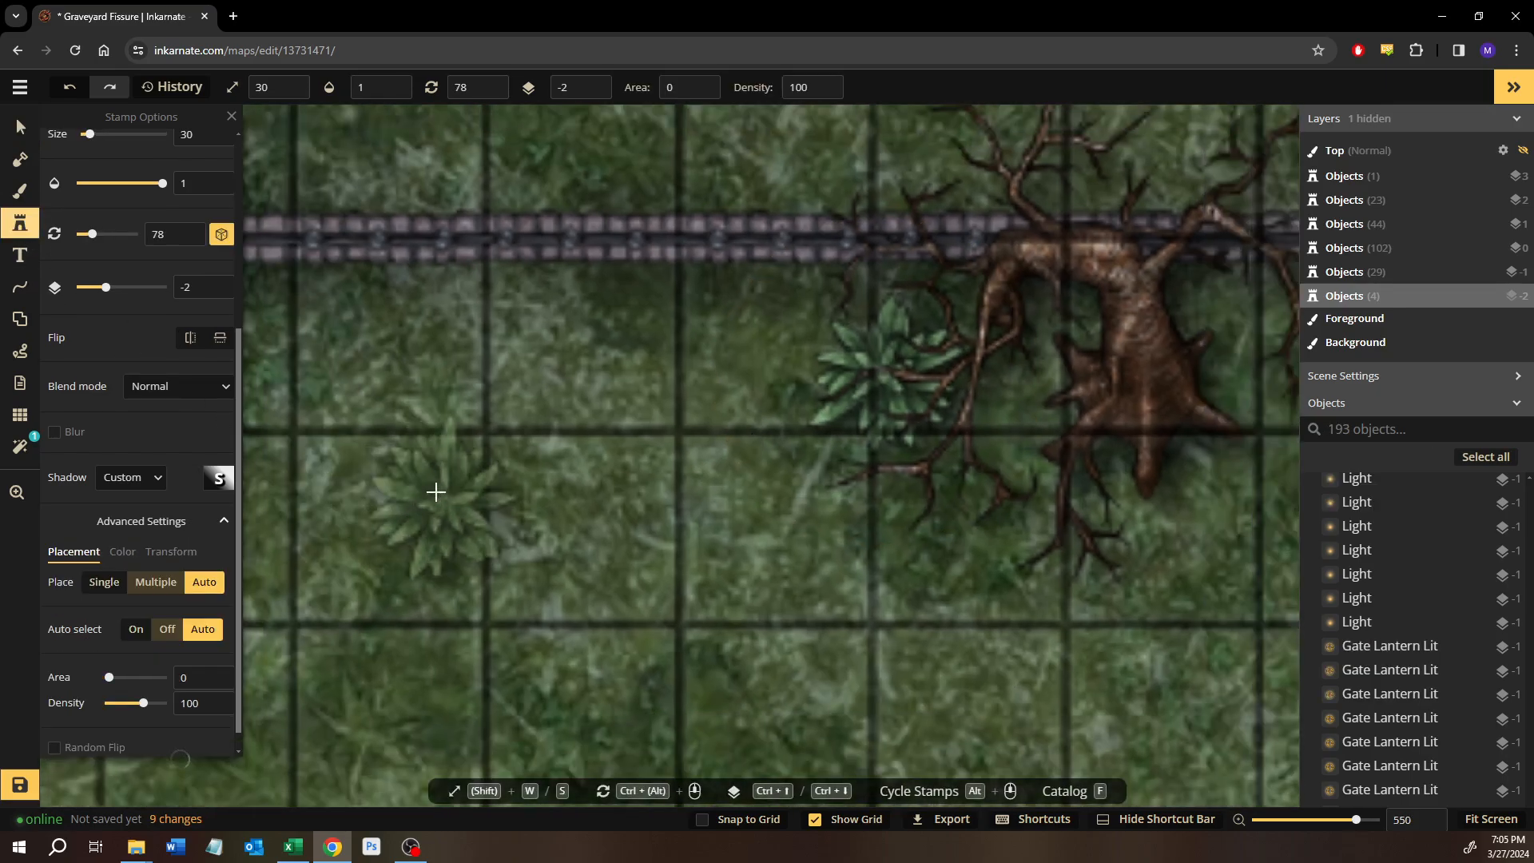
{"action": "scroll", "coordinate": [97, 262], "scroll_direction": "up", "scroll_amount": 4}
{"action": "left_click", "coordinate": [190, 185]}
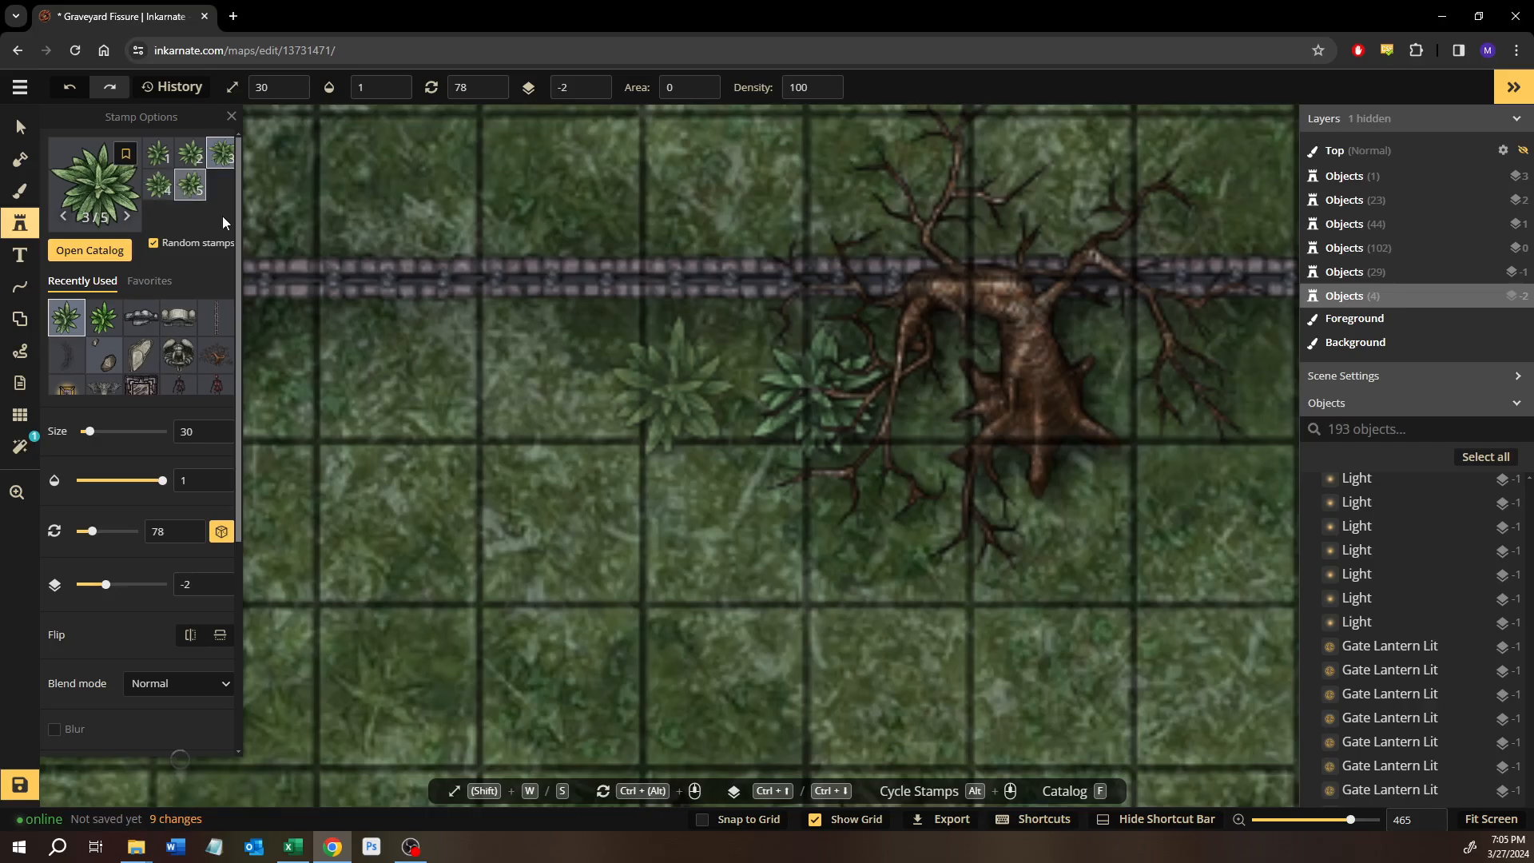
{"action": "scroll", "coordinate": [493, 535], "scroll_direction": "down", "scroll_amount": 3}
{"action": "scroll", "coordinate": [493, 535], "scroll_direction": "down", "scroll_amount": 2}
{"action": "left_click_drag", "start_coordinate": [493, 534], "coordinate": [603, 304]}
{"action": "left_click_drag", "start_coordinate": [665, 531], "coordinate": [927, 200]}
{"action": "scroll", "coordinate": [959, 551], "scroll_direction": "down", "scroll_amount": 2}
{"action": "left_click_drag", "start_coordinate": [990, 552], "coordinate": [475, 246]}
{"action": "left_click_drag", "start_coordinate": [1052, 575], "coordinate": [778, 277]}
{"action": "scroll", "coordinate": [538, 547], "scroll_direction": "up", "scroll_amount": 3}
{"action": "scroll", "coordinate": [351, 504], "scroll_direction": "up", "scroll_amount": 3}
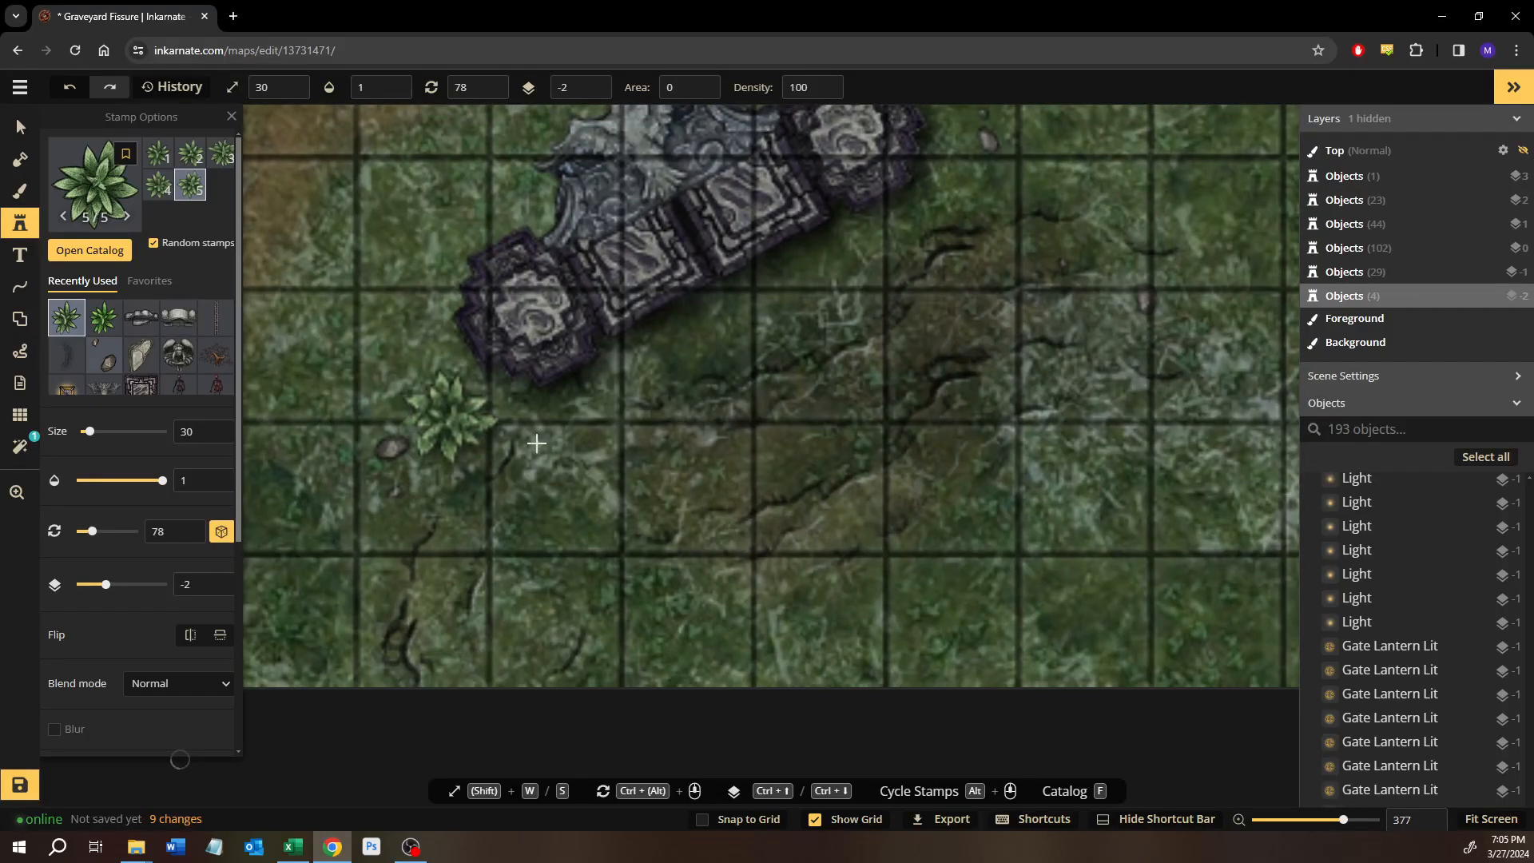
{"action": "left_click", "coordinate": [443, 429]}
Stamp two forest floor plants by the brown tree at the southeastern map edge, one southwest of it and one under its branches.
{"action": "left_click_drag", "start_coordinate": [1020, 391], "coordinate": [590, 567]}
{"action": "left_click_drag", "start_coordinate": [812, 439], "coordinate": [503, 436]}
{"action": "scroll", "coordinate": [746, 450], "scroll_direction": "down", "scroll_amount": 2}
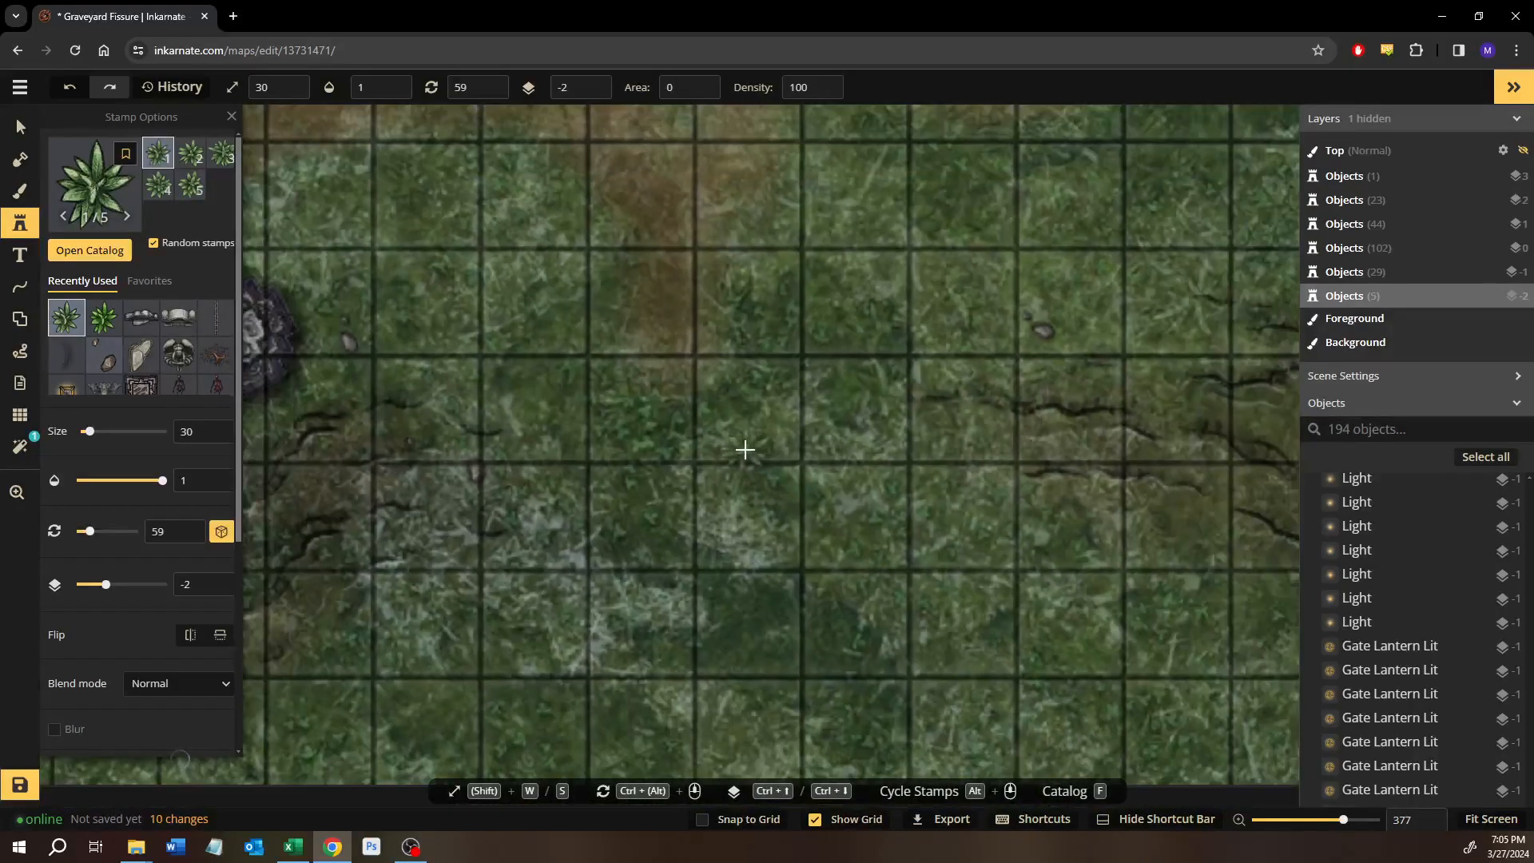
{"action": "scroll", "coordinate": [745, 450], "scroll_direction": "down", "scroll_amount": 1}
{"action": "left_click_drag", "start_coordinate": [740, 452], "coordinate": [471, 446]}
{"action": "left_click_drag", "start_coordinate": [691, 455], "coordinate": [563, 458]}
{"action": "left_click_drag", "start_coordinate": [973, 471], "coordinate": [790, 507]}
{"action": "scroll", "coordinate": [918, 448], "scroll_direction": "up", "scroll_amount": 5}
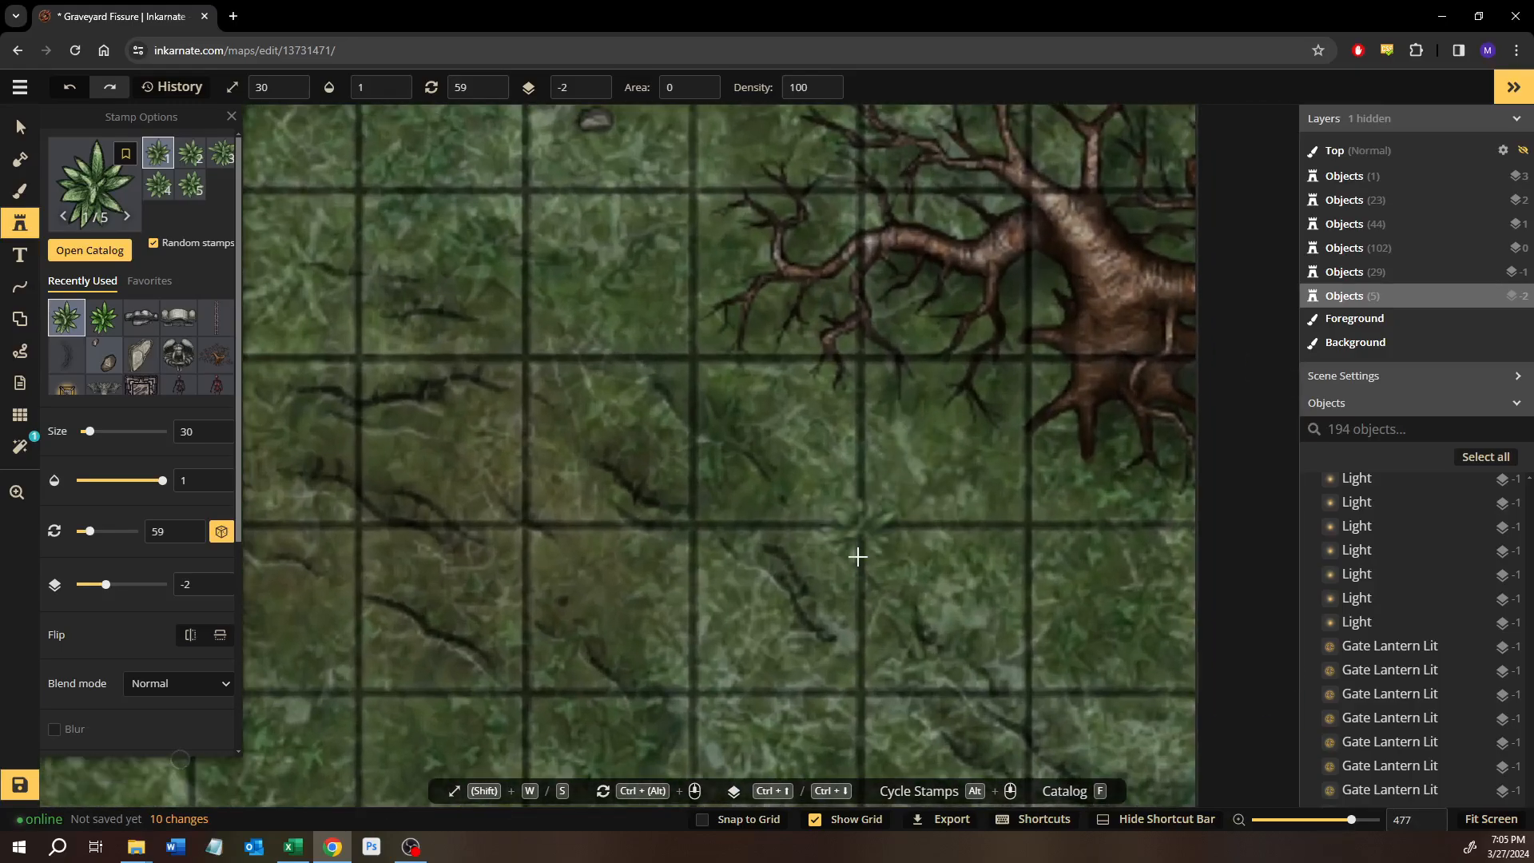
{"action": "left_click", "coordinate": [854, 555]}
{"action": "left_click", "coordinate": [924, 368]}
Stamp two forest floor plants beside the northeast corner of the slate-roofed building, one just south of the other.
{"action": "left_click_drag", "start_coordinate": [913, 145], "coordinate": [881, 564]}
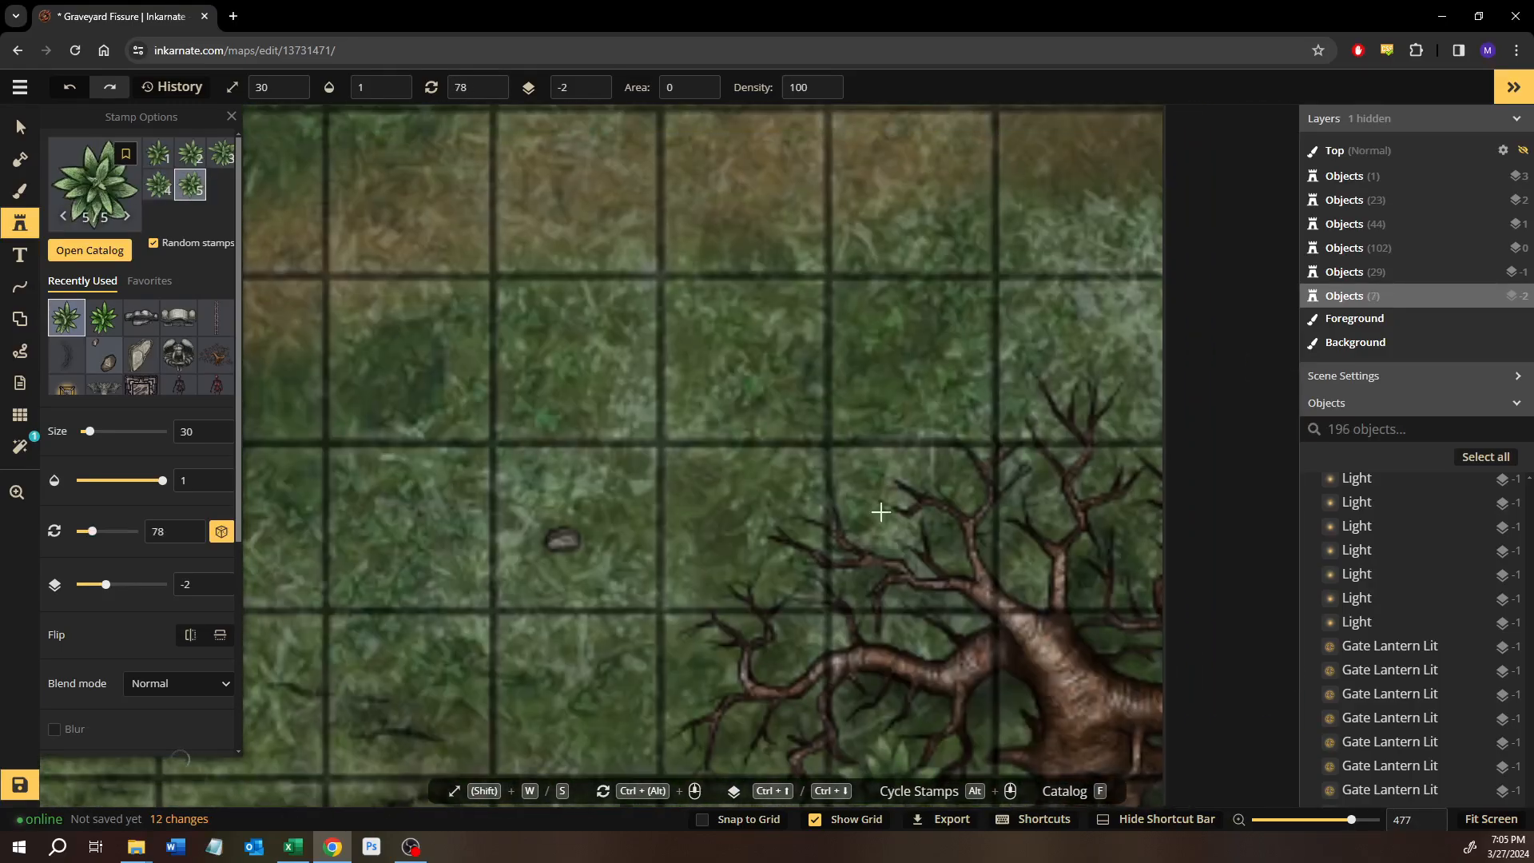
{"action": "scroll", "coordinate": [866, 448], "scroll_direction": "down", "scroll_amount": 5}
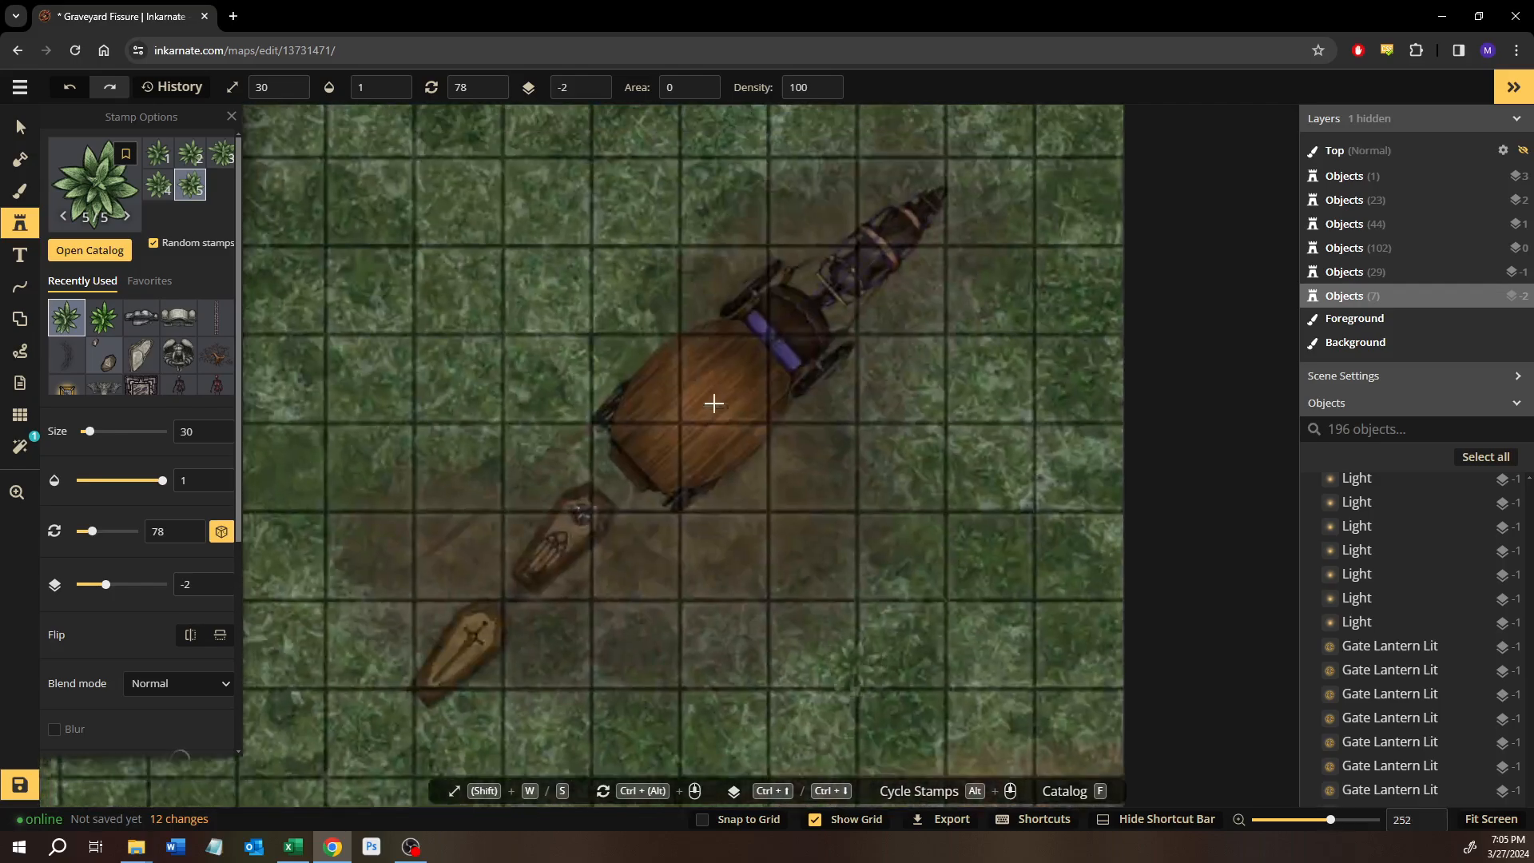
{"action": "left_click_drag", "start_coordinate": [714, 403], "coordinate": [795, 638]}
{"action": "left_click_drag", "start_coordinate": [616, 450], "coordinate": [843, 509]}
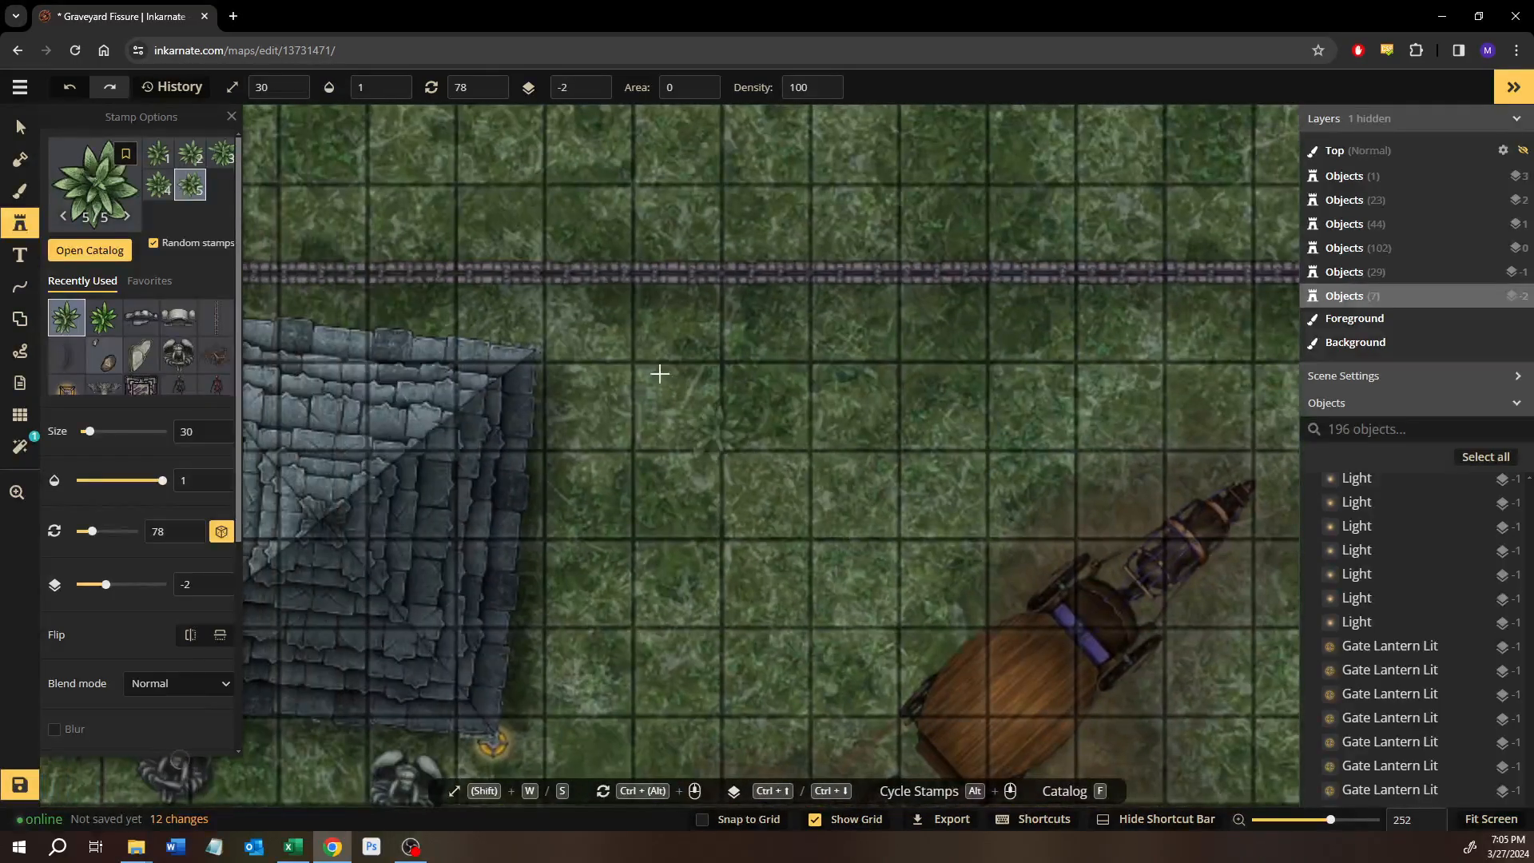
{"action": "left_click", "coordinate": [556, 355]}
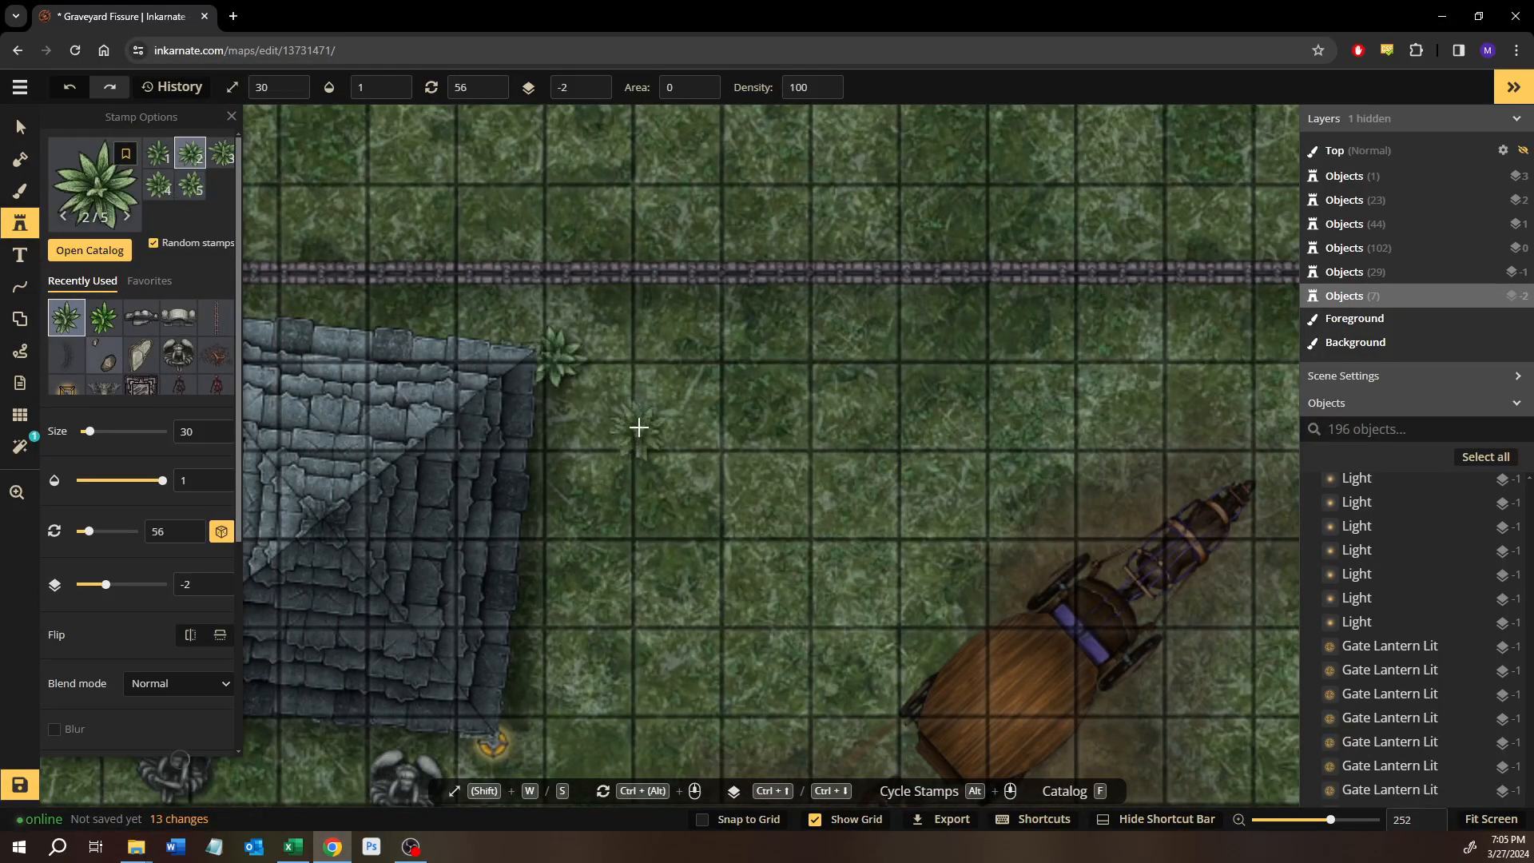
{"action": "left_click_drag", "start_coordinate": [595, 430], "coordinate": [595, 368]}
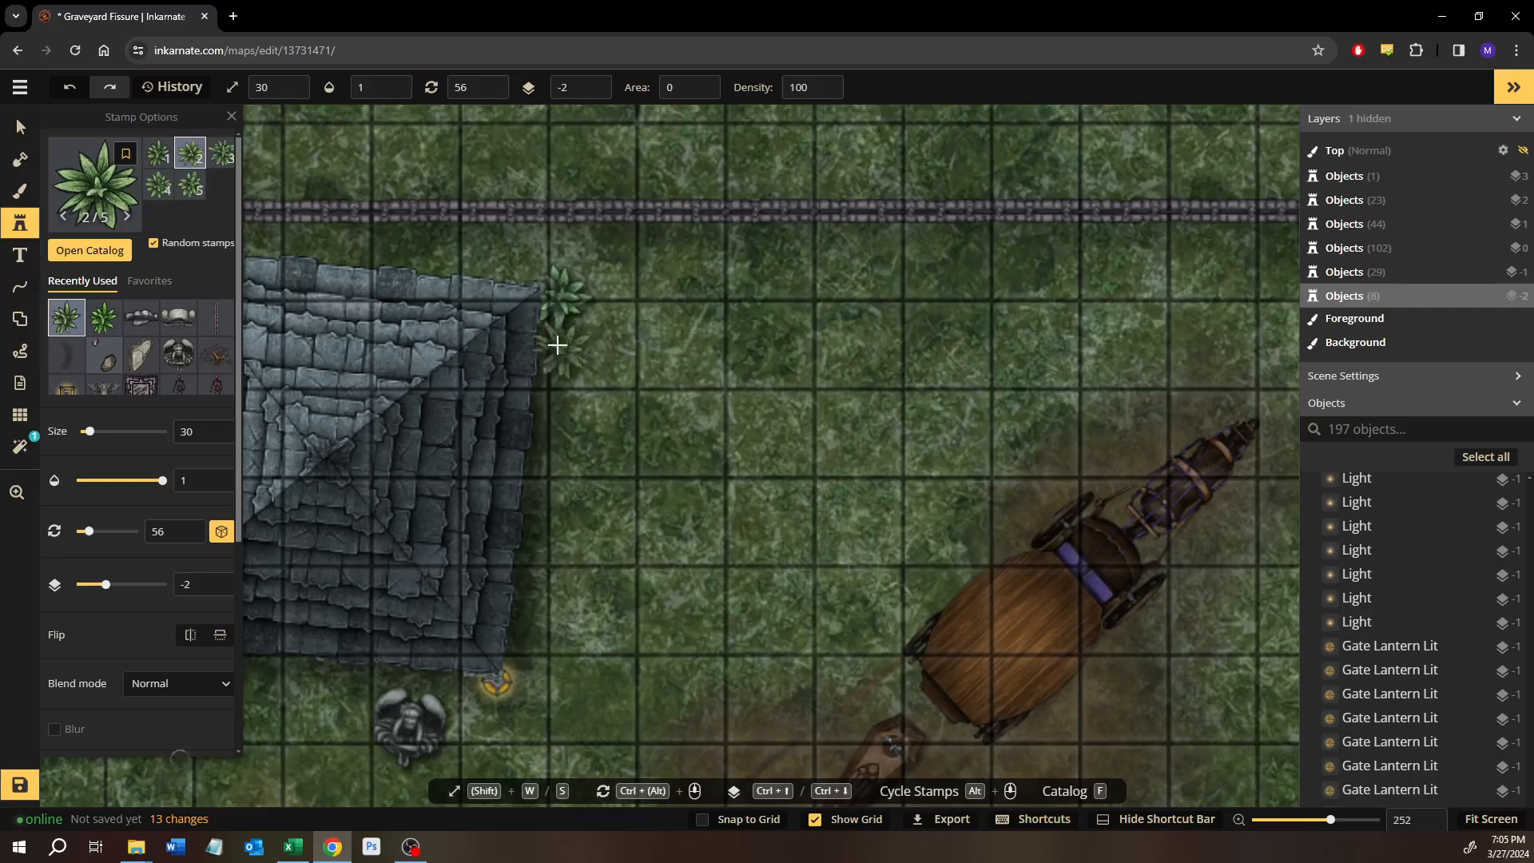
{"action": "left_click", "coordinate": [558, 346]}
Stamp a forest floor plant beside the southwestern face of the grey rock outcrop at the northern map edge.
{"action": "left_click_drag", "start_coordinate": [267, 604], "coordinate": [612, 448]}
{"action": "left_click_drag", "start_coordinate": [259, 455], "coordinate": [624, 395]}
{"action": "scroll", "coordinate": [596, 397], "scroll_direction": "down", "scroll_amount": 2}
{"action": "scroll", "coordinate": [569, 399], "scroll_direction": "down", "scroll_amount": 1}
{"action": "left_click_drag", "start_coordinate": [508, 386], "coordinate": [991, 413]}
{"action": "left_click_drag", "start_coordinate": [530, 268], "coordinate": [755, 541]}
{"action": "scroll", "coordinate": [516, 349], "scroll_direction": "up", "scroll_amount": 2}
{"action": "left_click_drag", "start_coordinate": [917, 377], "coordinate": [421, 531]}
{"action": "scroll", "coordinate": [556, 468], "scroll_direction": "up", "scroll_amount": 3}
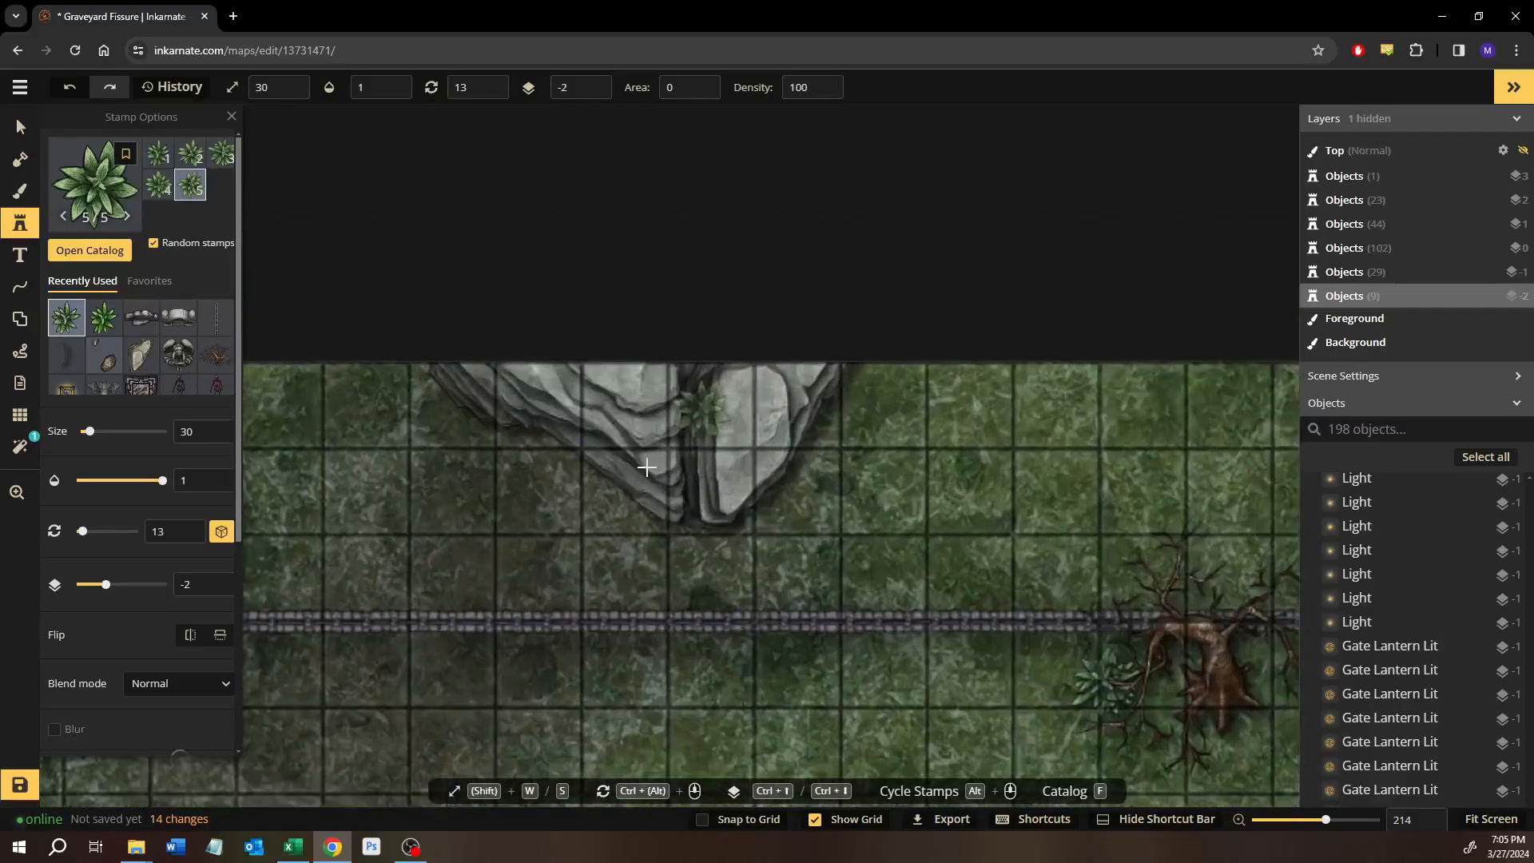
{"action": "scroll", "coordinate": [557, 468], "scroll_direction": "up", "scroll_amount": 3}
{"action": "left_click", "coordinate": [557, 468]}
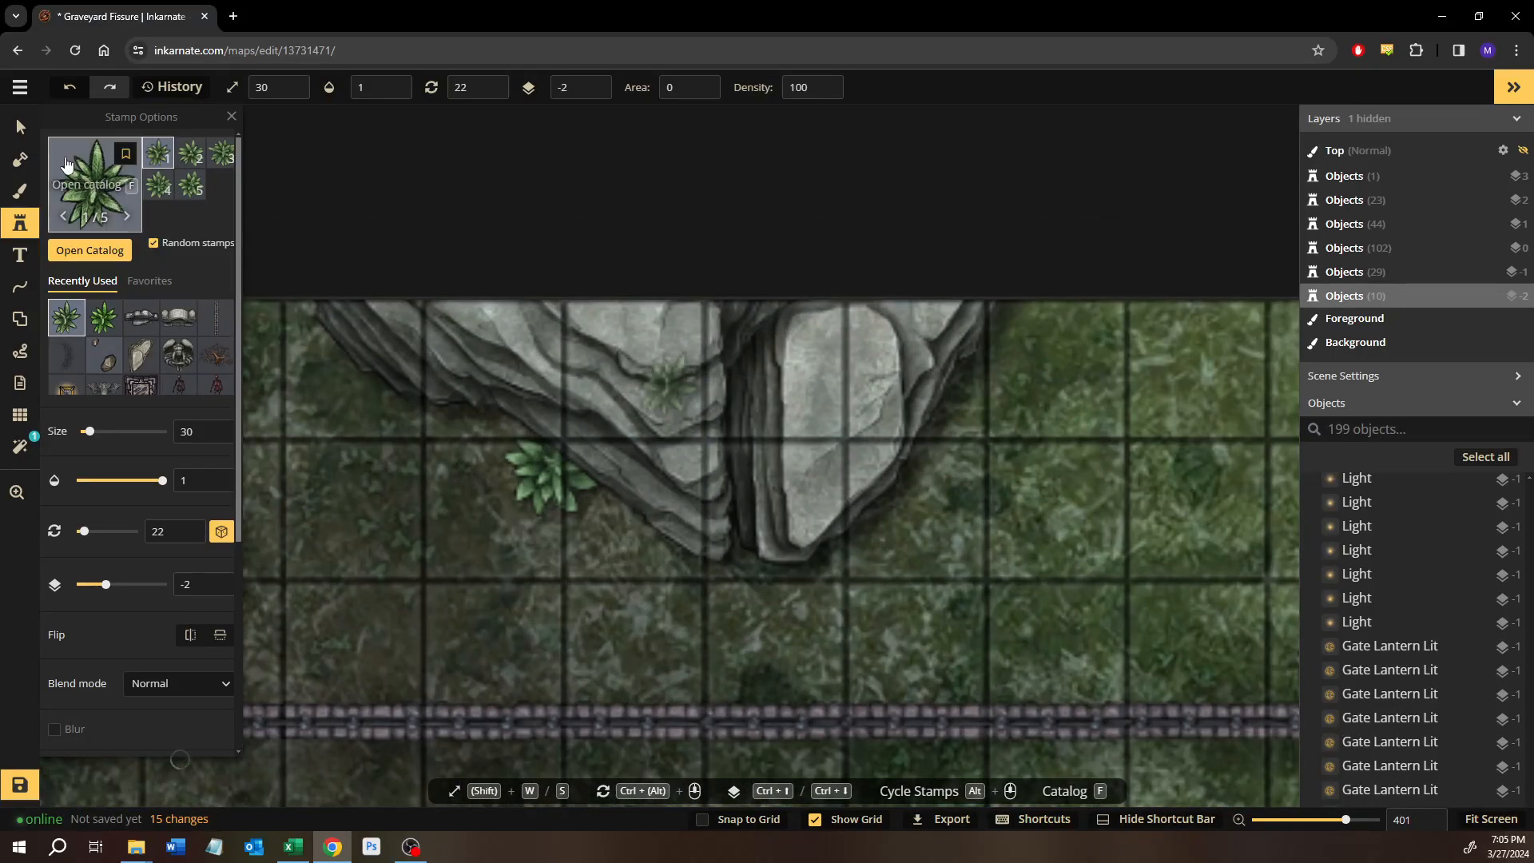
Raise the plant beside the rock outcrop to layer 0 and move it northwest along the rock's western edge.
{"action": "left_click", "coordinate": [22, 127]}
{"action": "key", "text": "ctrl+Up"}
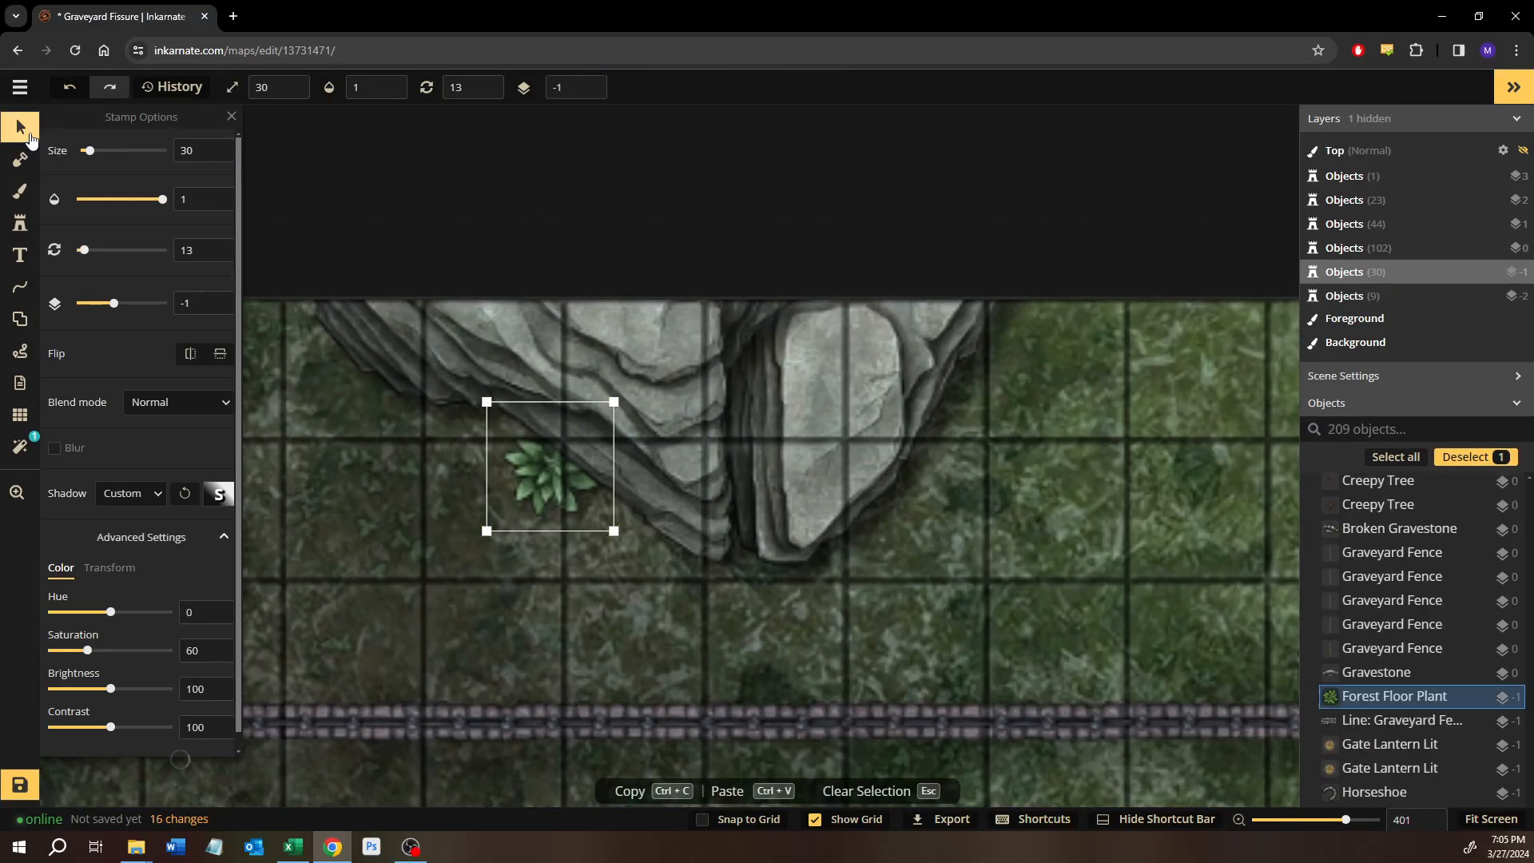
{"action": "key", "text": "ctrl+Up"}
{"action": "left_click_drag", "start_coordinate": [566, 474], "coordinate": [385, 425]}
Stamp the second Forest Floor Plants variant just northwest of the plant at the outcrop's western edge.
{"action": "left_click_drag", "start_coordinate": [465, 469], "coordinate": [605, 538]}
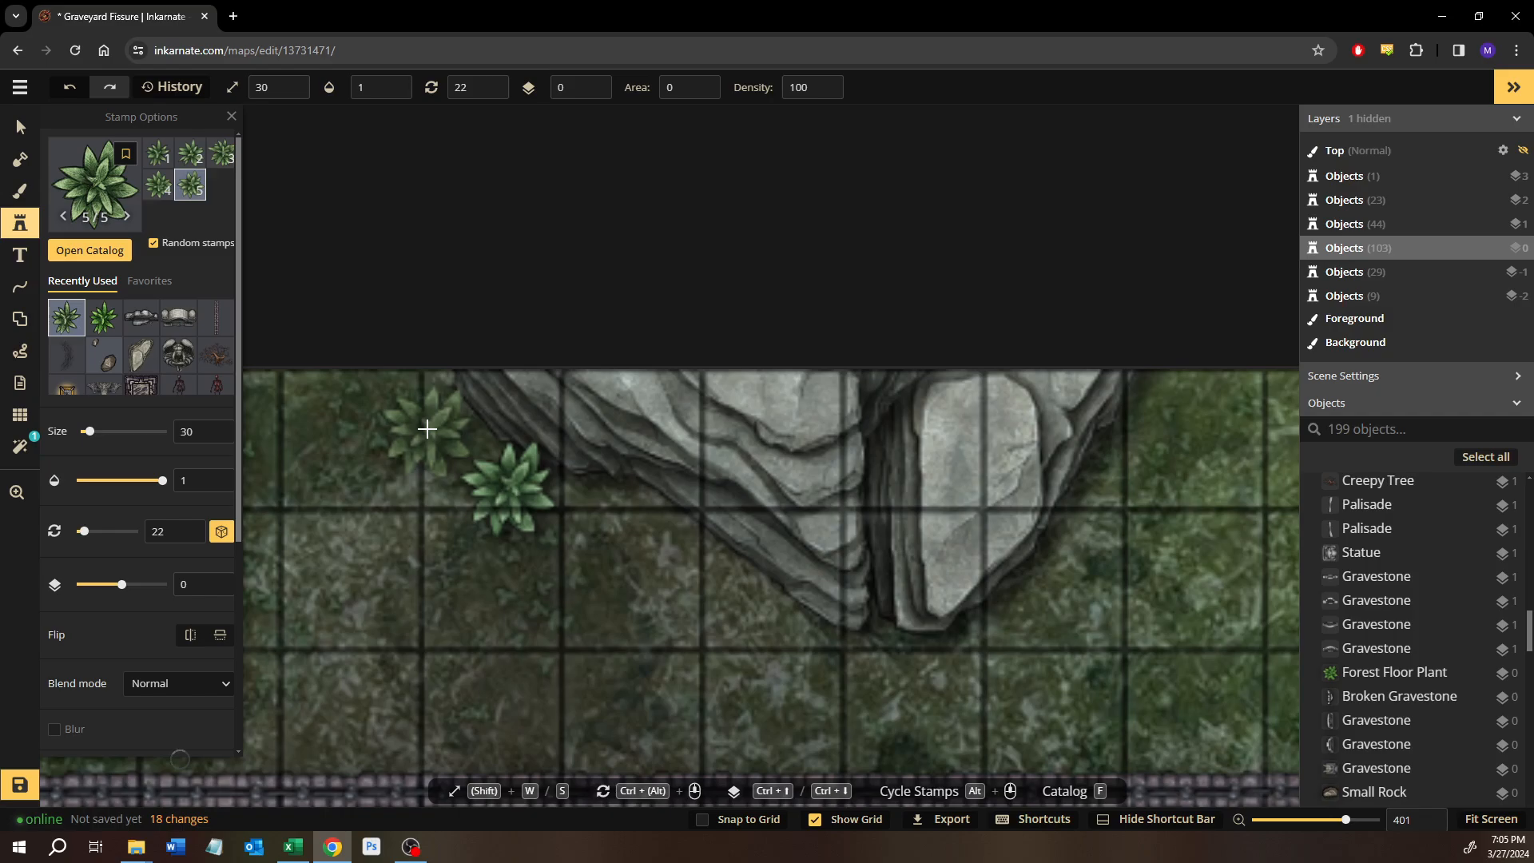
{"action": "left_click", "coordinate": [199, 154]}
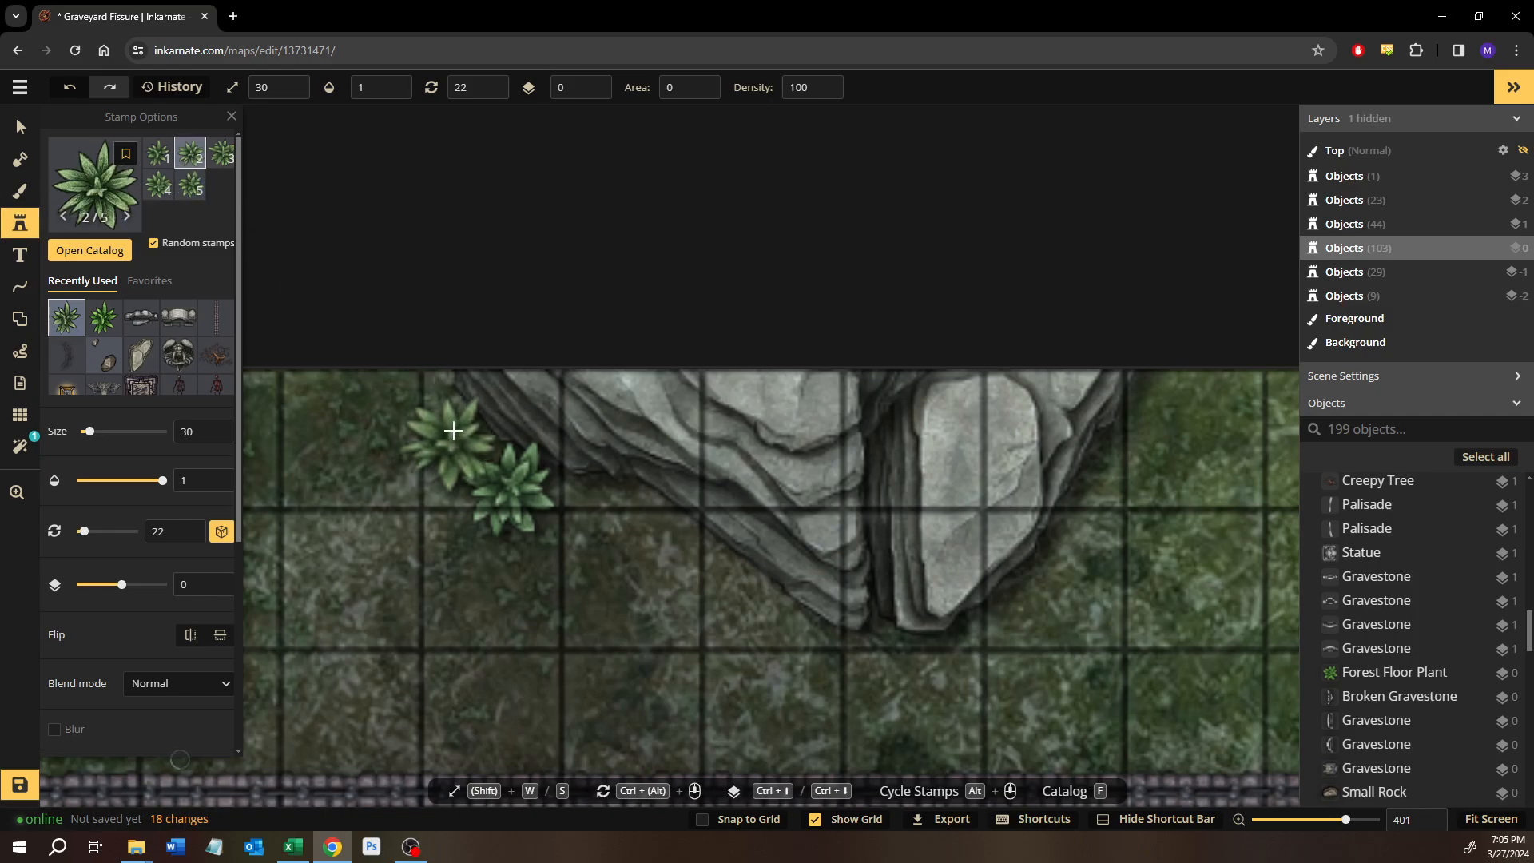
{"action": "left_click", "coordinate": [665, 397]}
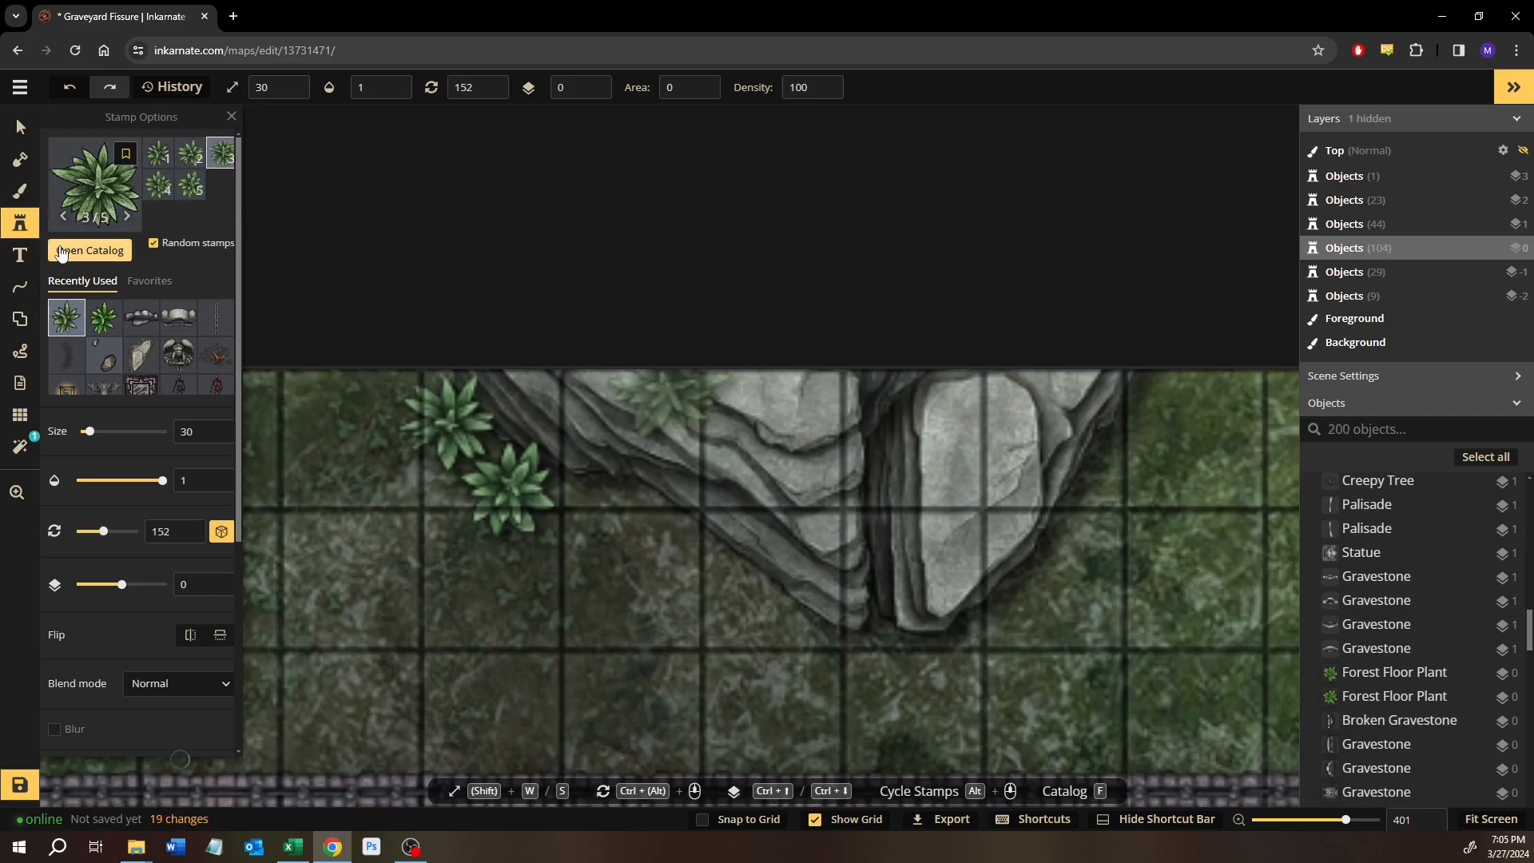
Choose the yellow-green Fern from the Forest stamps and stamp one southwest of the two plants by the outcrop.
{"action": "key", "text": "f"}
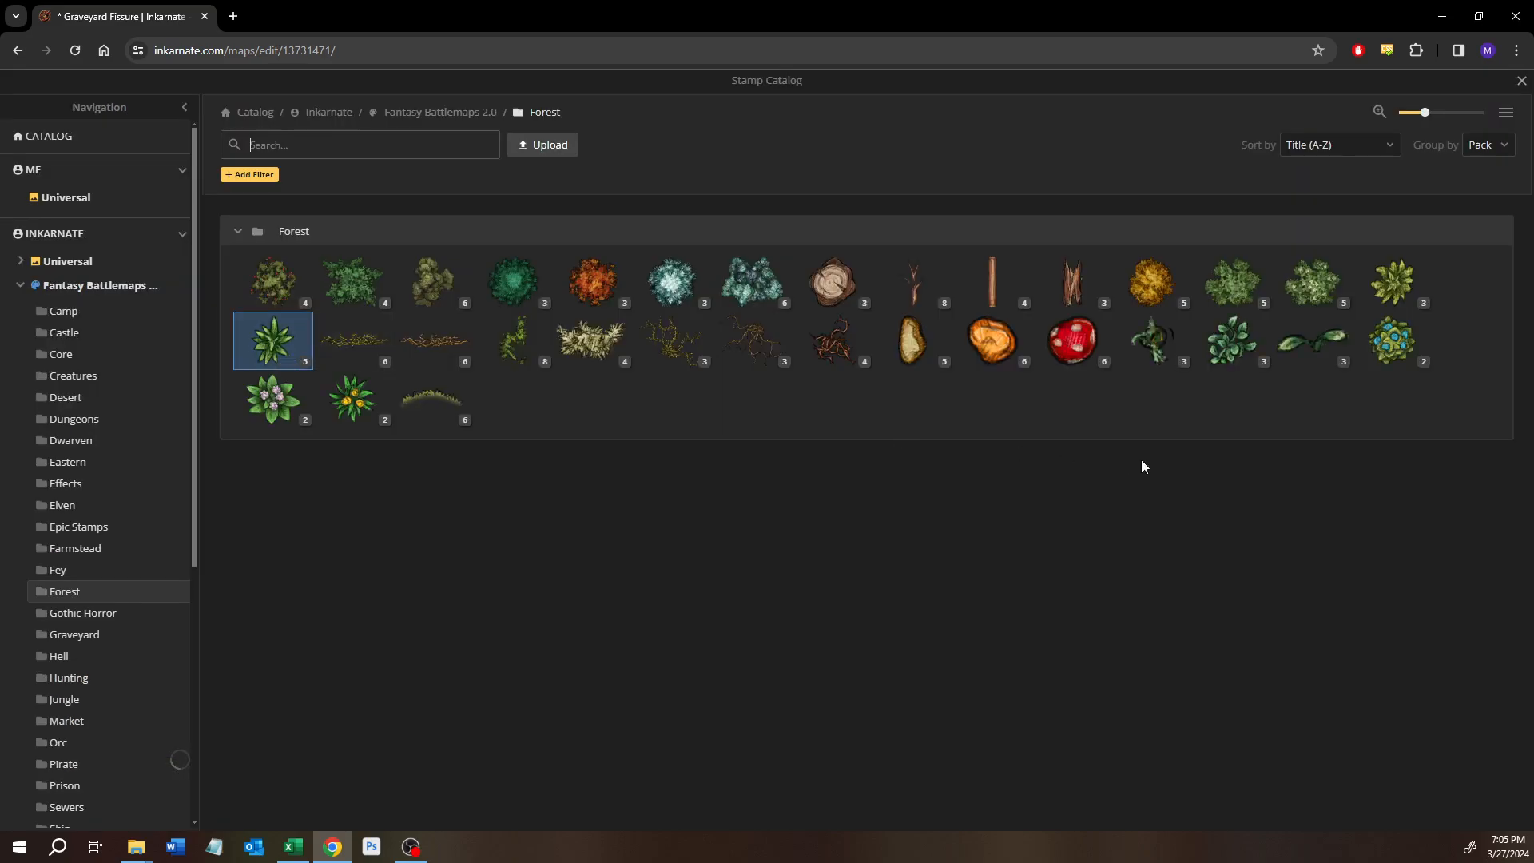
{"action": "left_click", "coordinate": [1405, 287]}
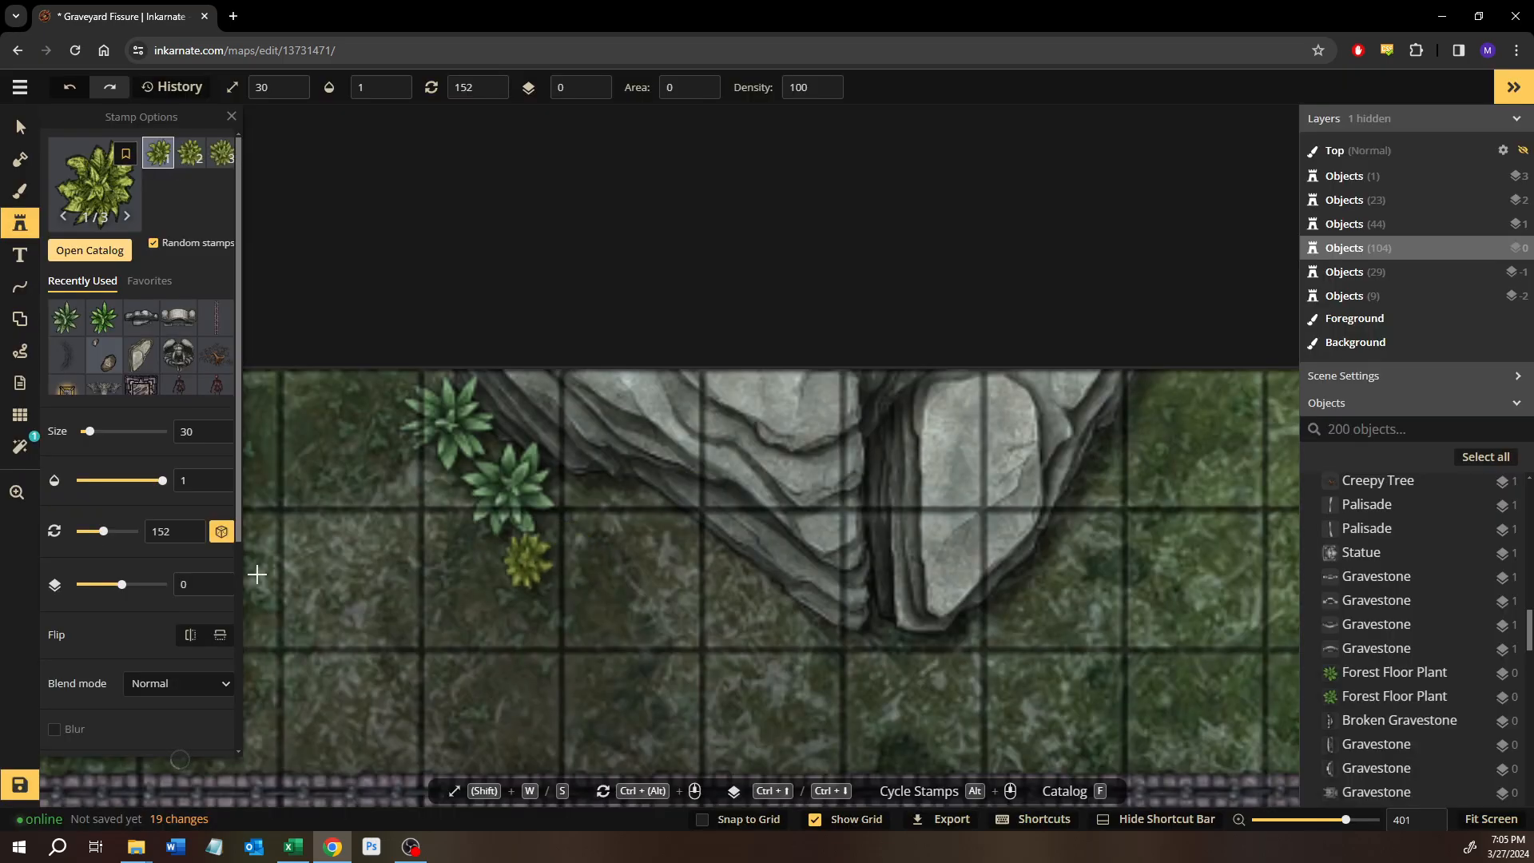
{"action": "left_click", "coordinate": [381, 615]}
{"action": "left_click_drag", "start_coordinate": [381, 615], "coordinate": [599, 433]}
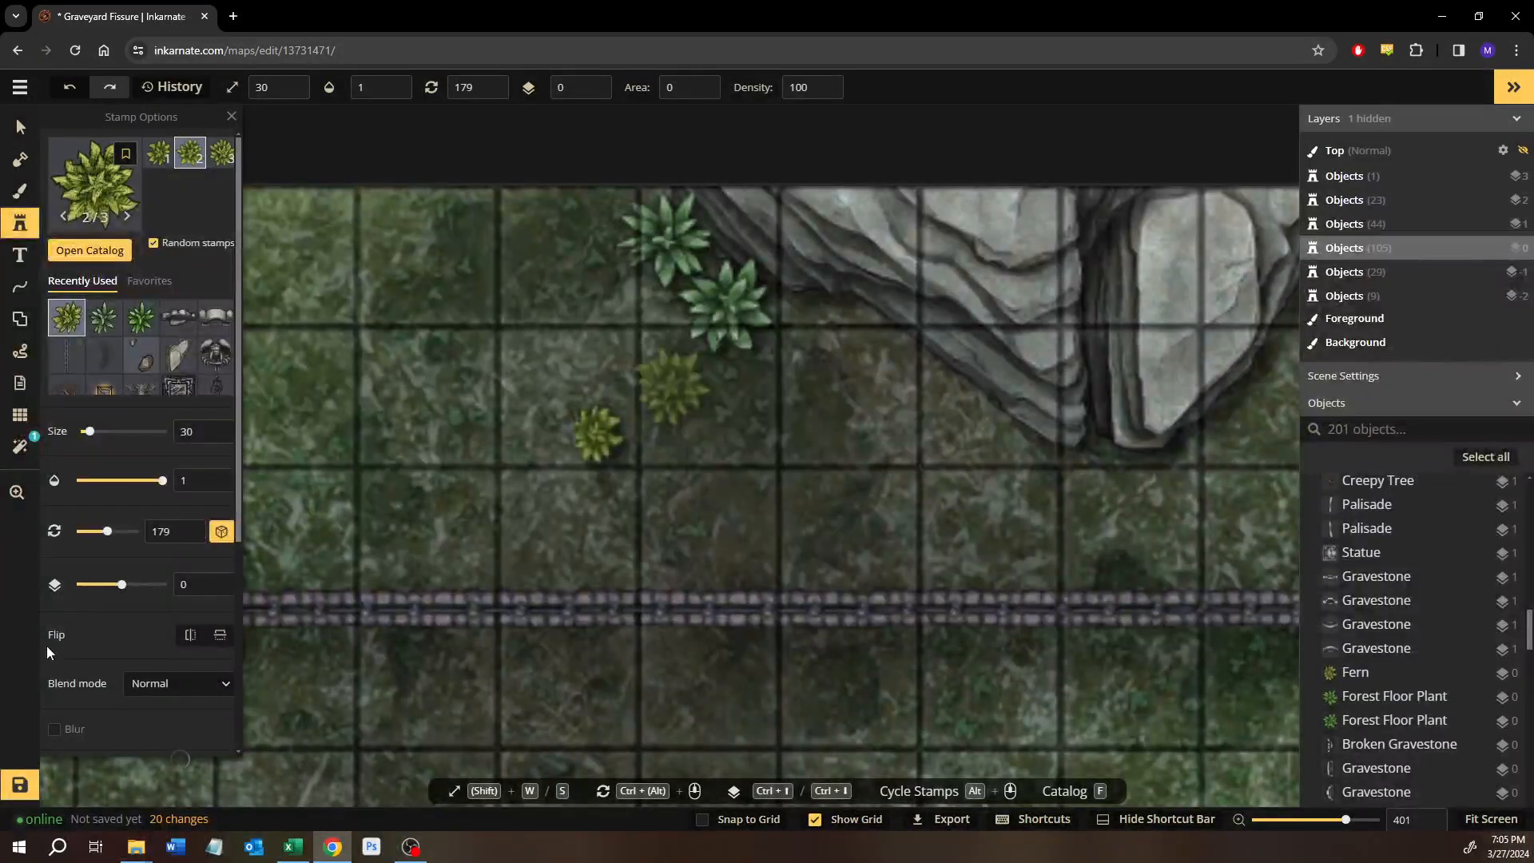
Reduce the fern stamp's saturation to 57 and give the fern already placed the same saturation.
{"action": "scroll", "coordinate": [139, 679], "scroll_direction": "down", "scroll_amount": 4}
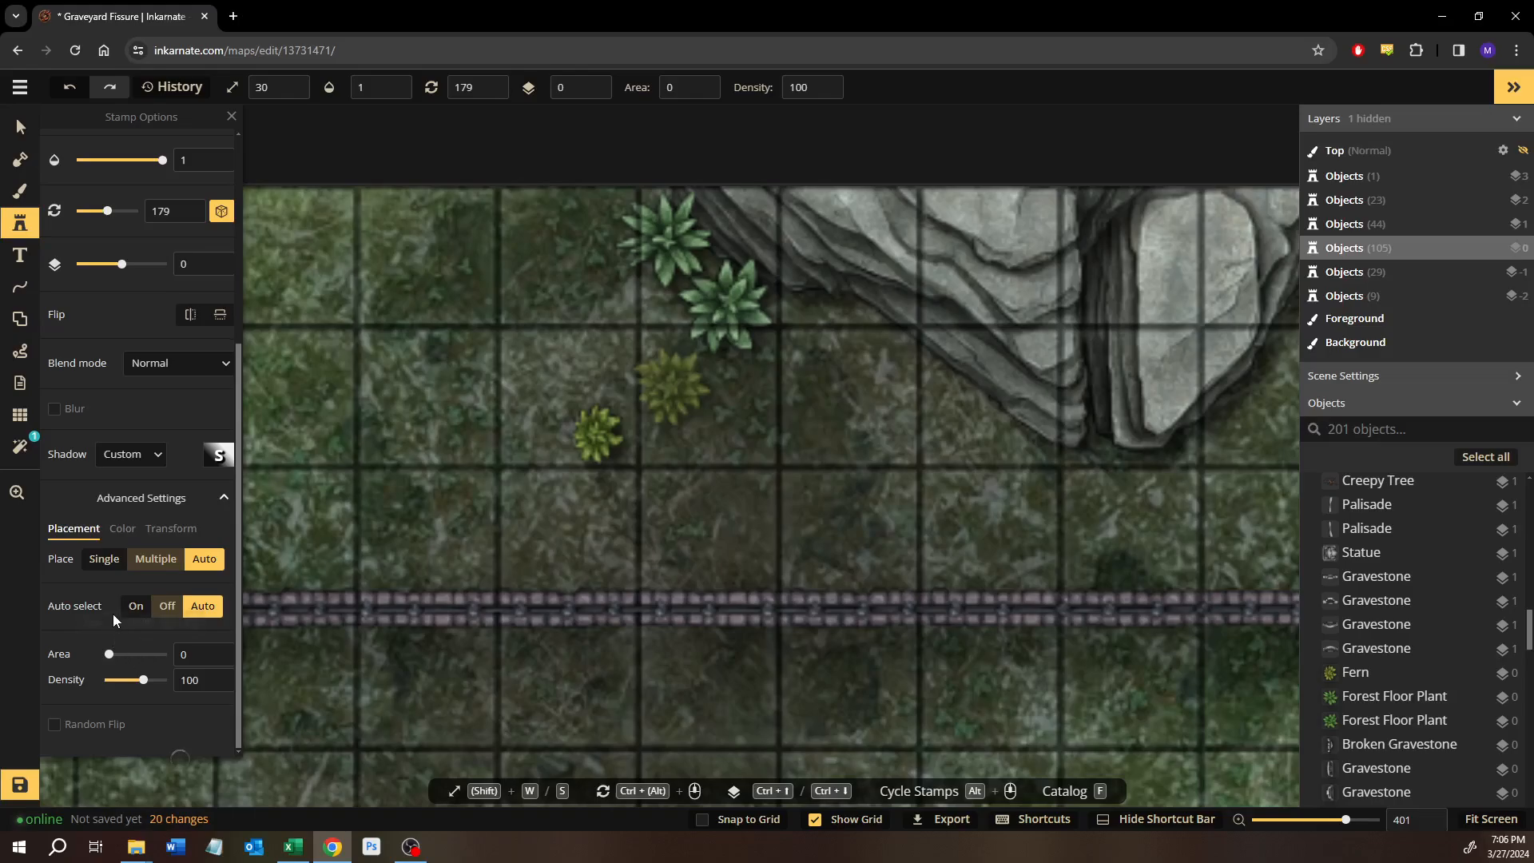
{"action": "left_click", "coordinate": [121, 529]}
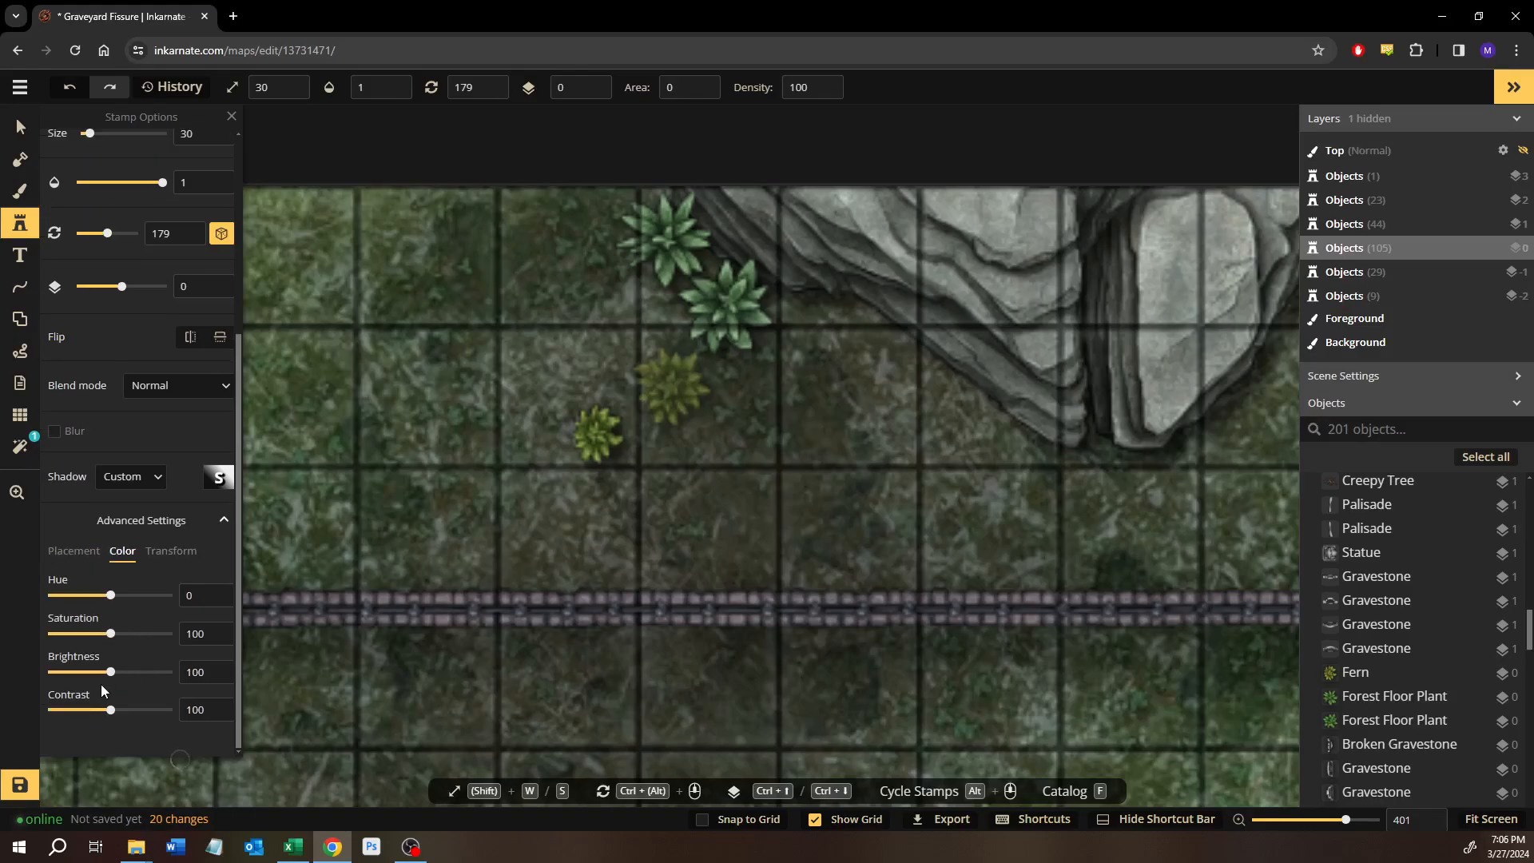
{"action": "left_click", "coordinate": [86, 634]}
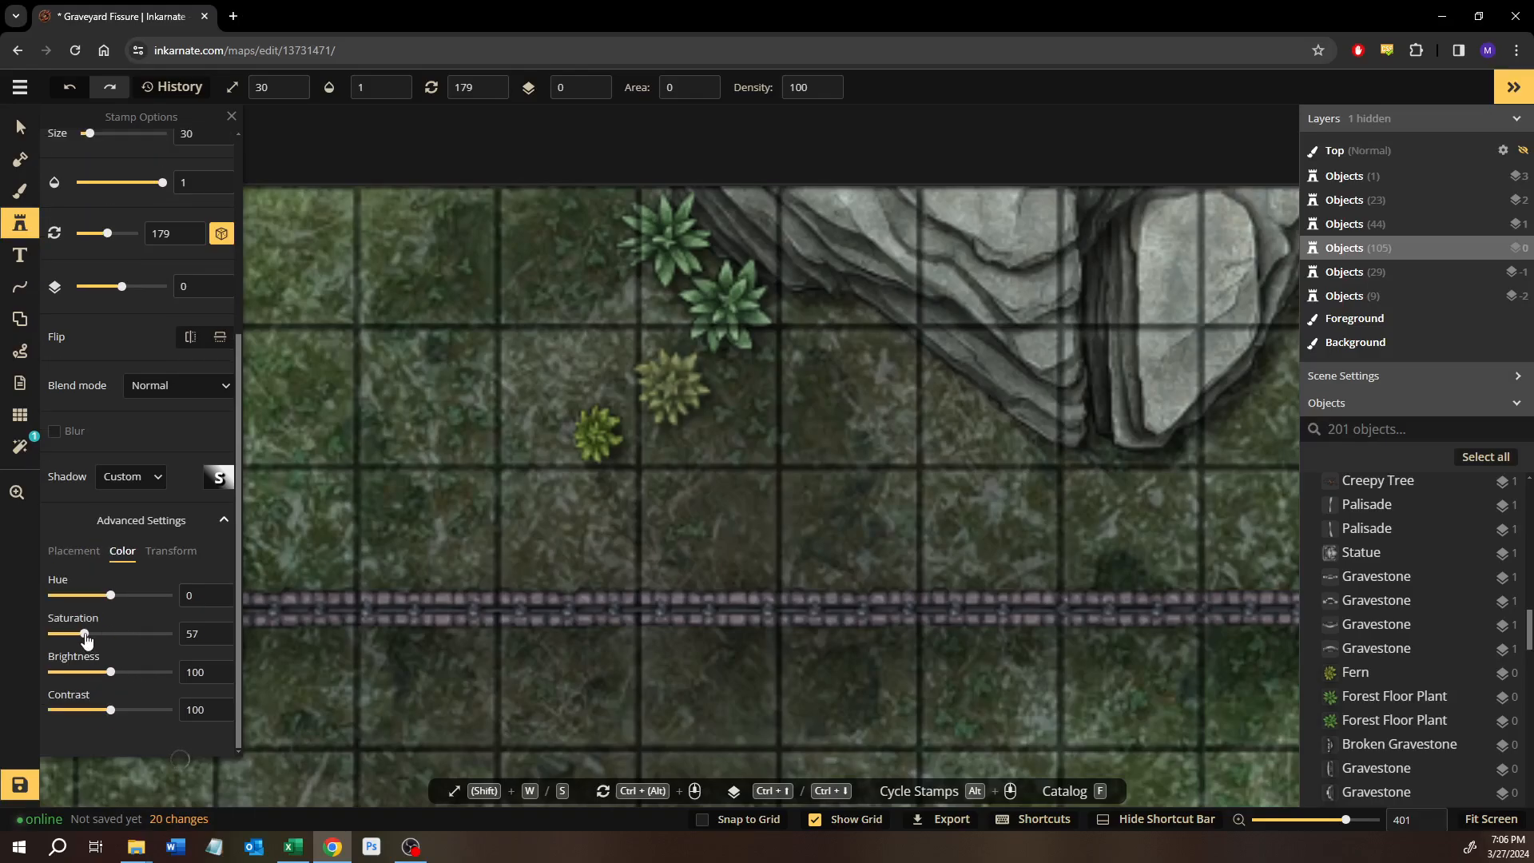
{"action": "key", "text": "v"}
{"action": "left_click", "coordinate": [632, 436]}
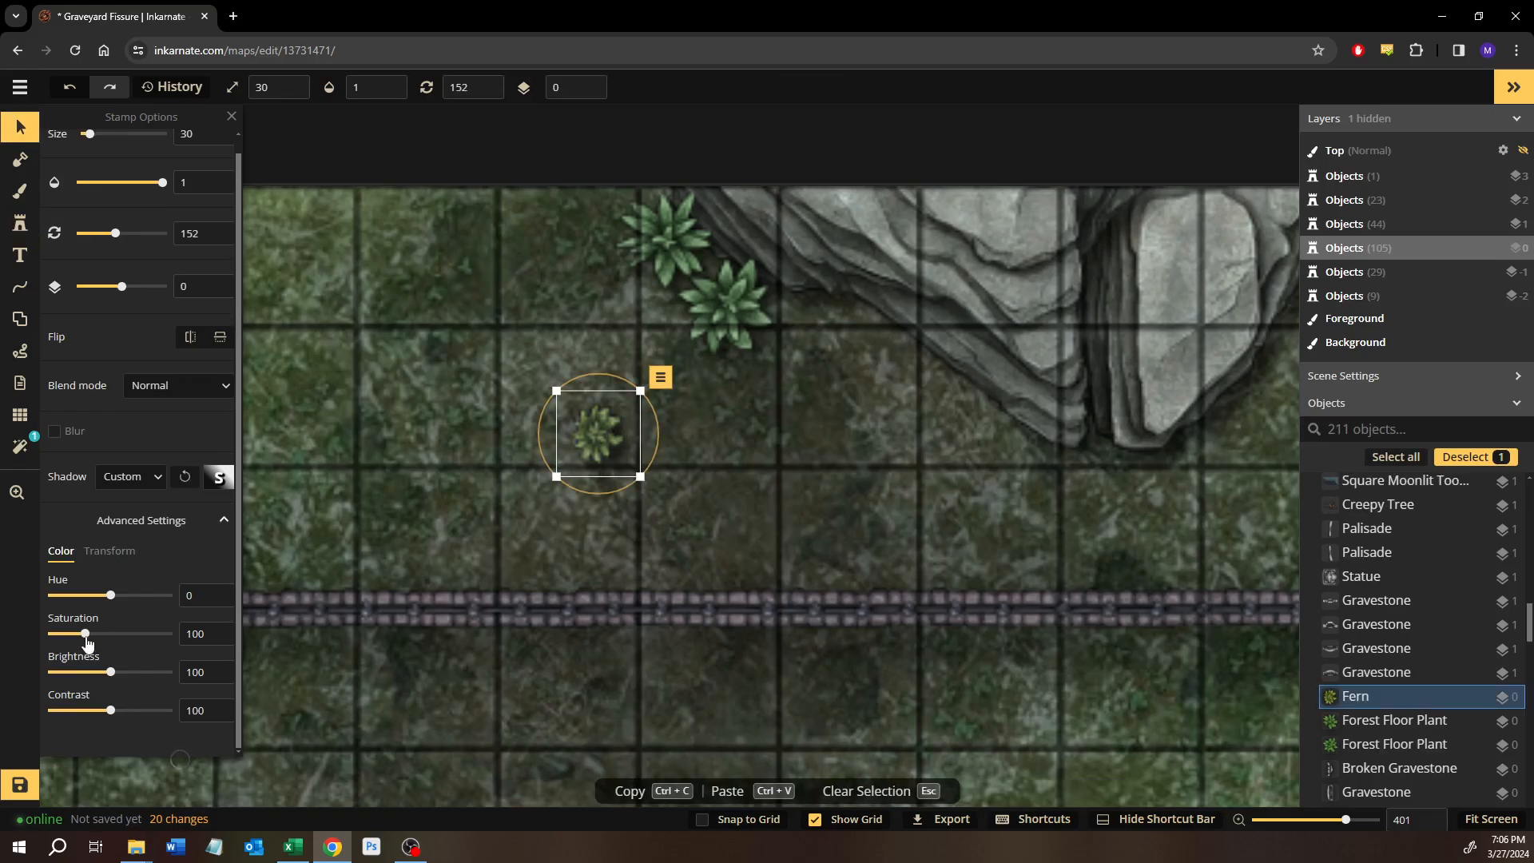
Lower the placed fern to layer -1 and clear its selection.
{"action": "left_click_drag", "start_coordinate": [595, 453], "coordinate": [1194, 447]}
{"action": "scroll", "coordinate": [1192, 452], "scroll_direction": "down", "scroll_amount": 1}
{"action": "left_click_drag", "start_coordinate": [1158, 515], "coordinate": [788, 408]}
{"action": "left_click_drag", "start_coordinate": [1279, 564], "coordinate": [925, 658]}
{"action": "scroll", "coordinate": [925, 658], "scroll_direction": "down", "scroll_amount": 1}
{"action": "scroll", "coordinate": [925, 658], "scroll_direction": "down", "scroll_amount": 3}
{"action": "left_click_drag", "start_coordinate": [383, 599], "coordinate": [918, 417]}
{"action": "left_click_drag", "start_coordinate": [903, 457], "coordinate": [1294, 459]}
{"action": "left_click_drag", "start_coordinate": [615, 467], "coordinate": [800, 459]}
{"action": "scroll", "coordinate": [651, 511], "scroll_direction": "up", "scroll_amount": 3}
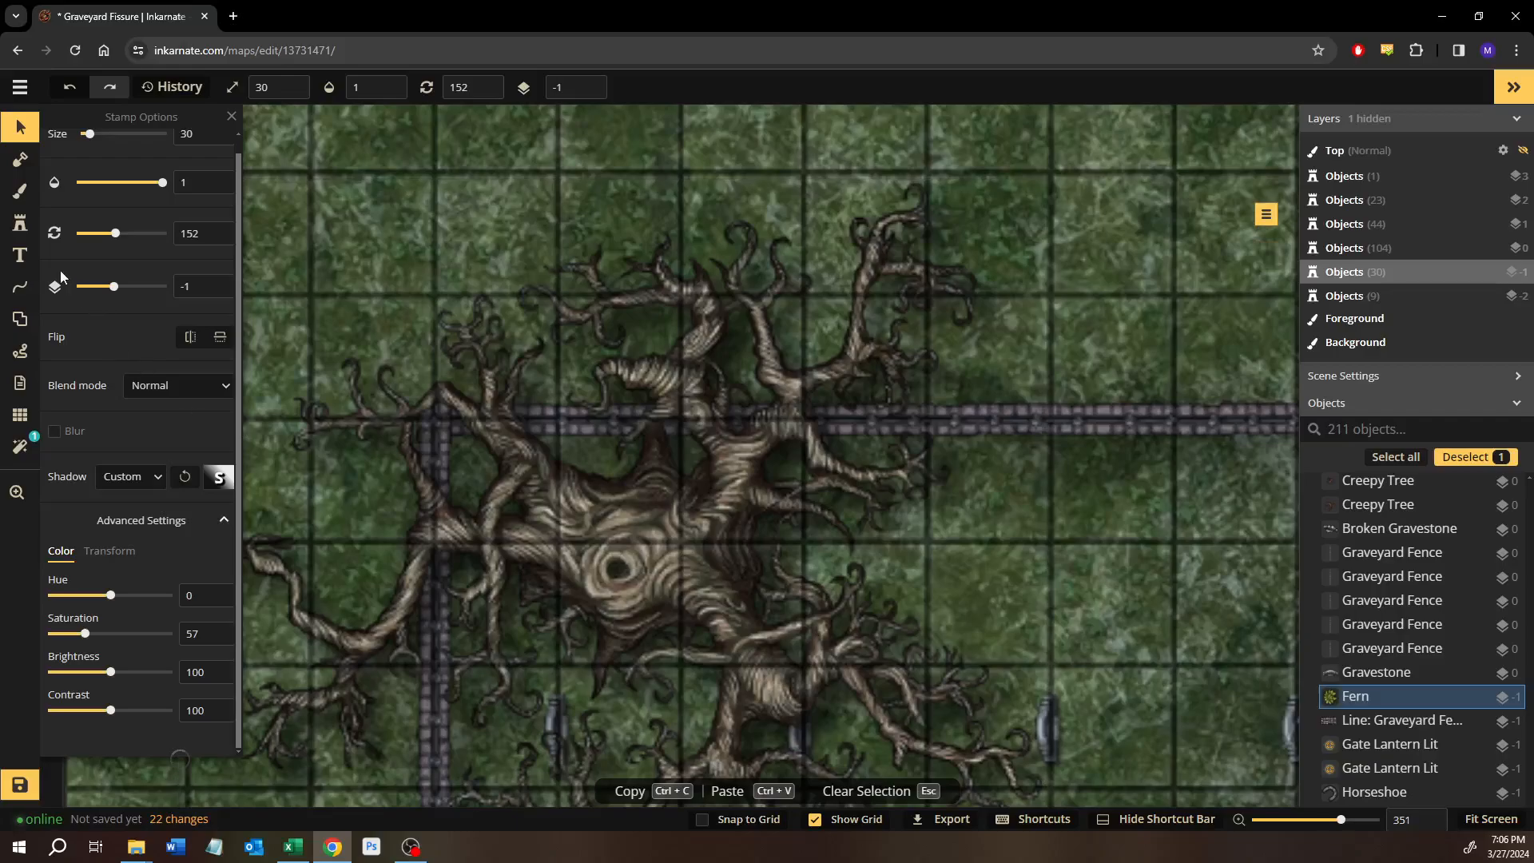
{"action": "key", "text": "Escape"}
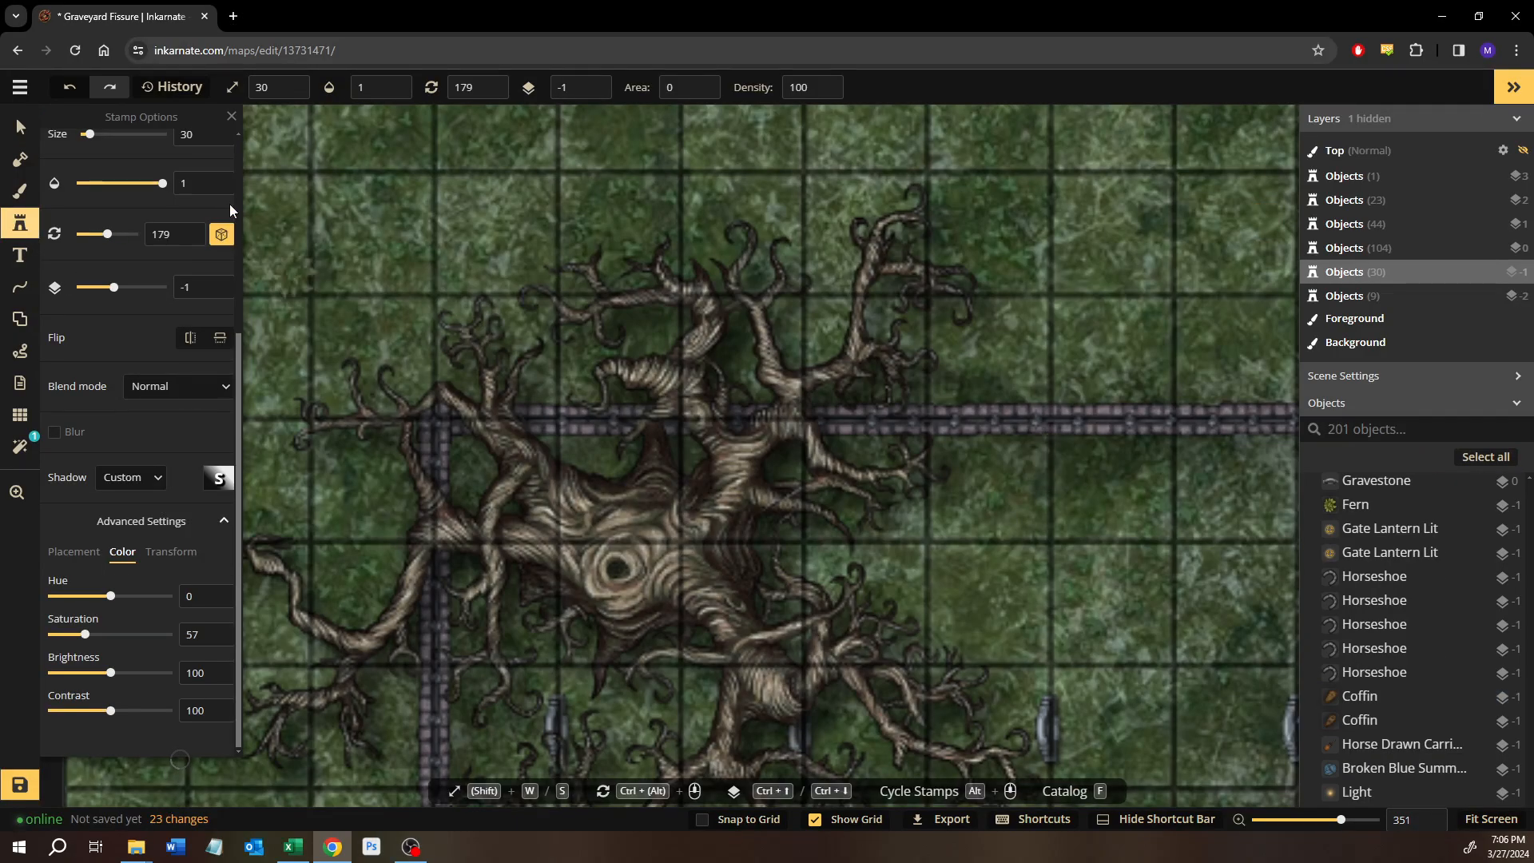
Stamp the third fern variant just south of the horizontal fence, east of the large gnarled tree, and lower it to layer -2.
{"action": "scroll", "coordinate": [200, 219], "scroll_direction": "up", "scroll_amount": 5}
{"action": "left_click", "coordinate": [221, 152]}
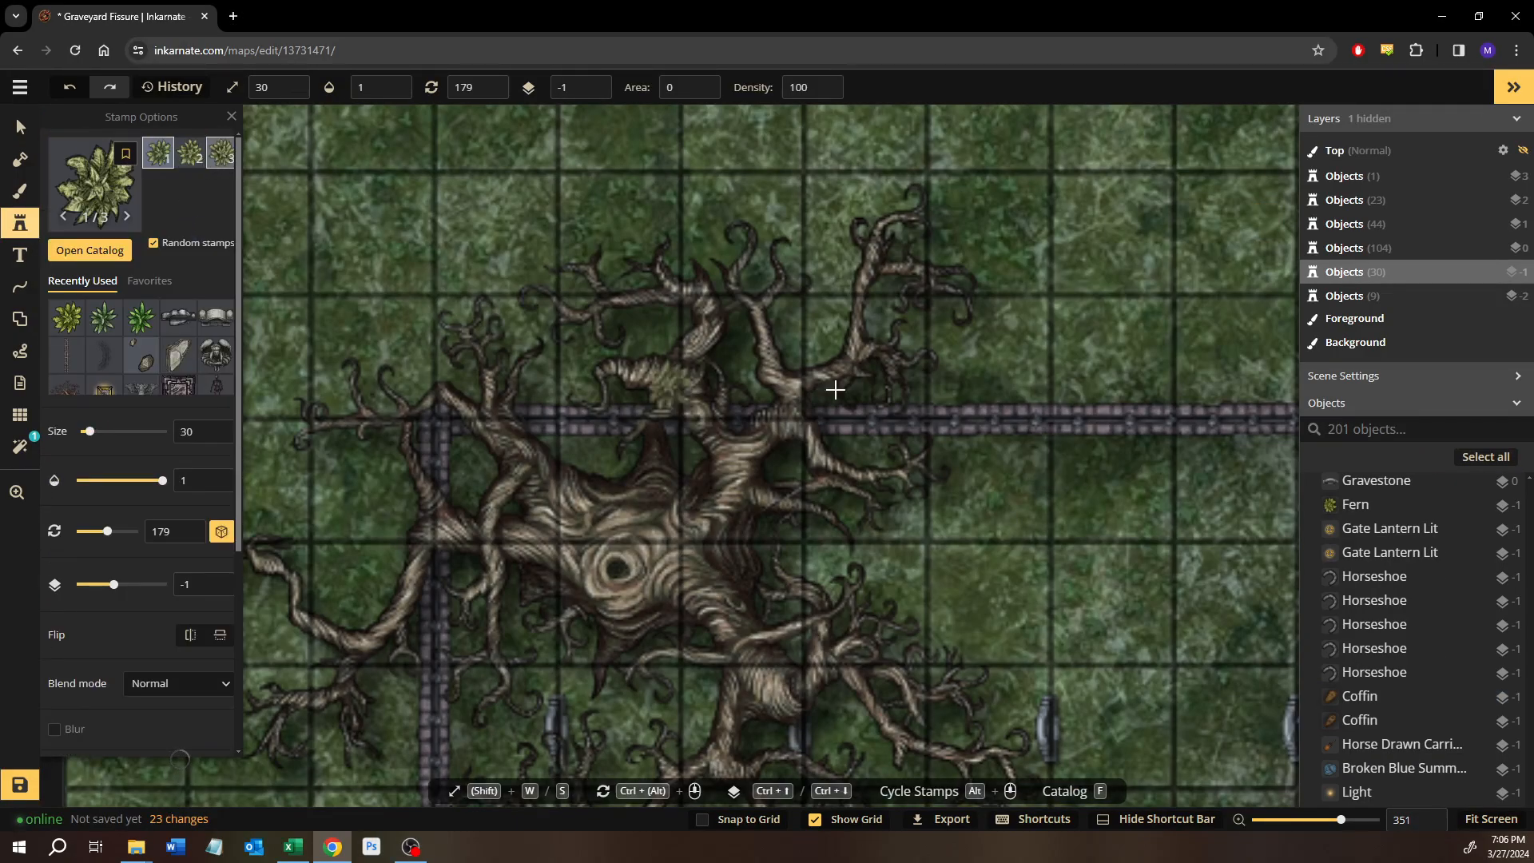
{"action": "left_click", "coordinate": [1070, 465]}
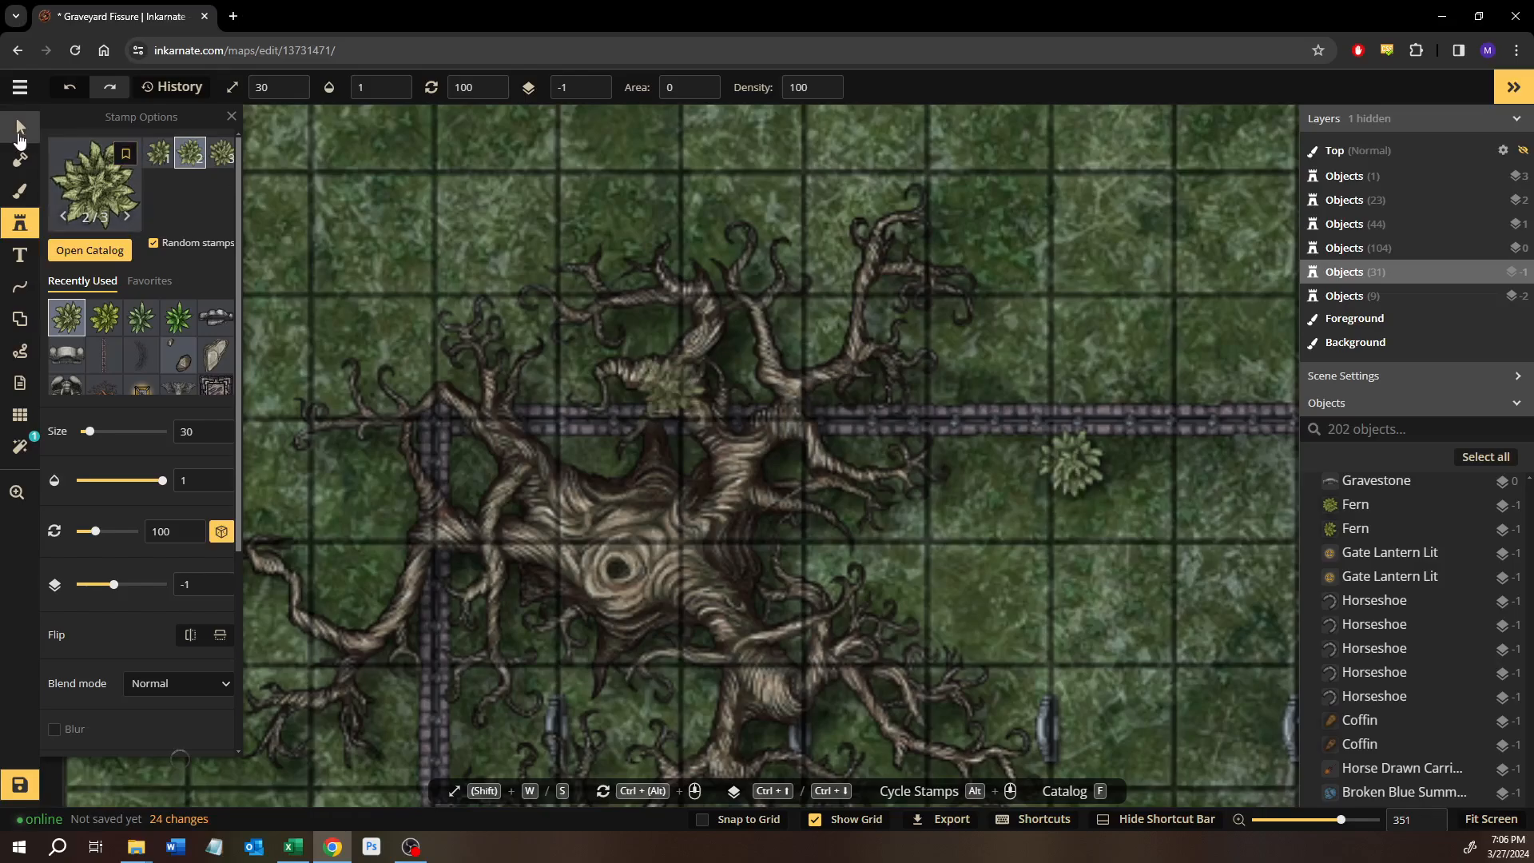
{"action": "left_click", "coordinate": [18, 134]}
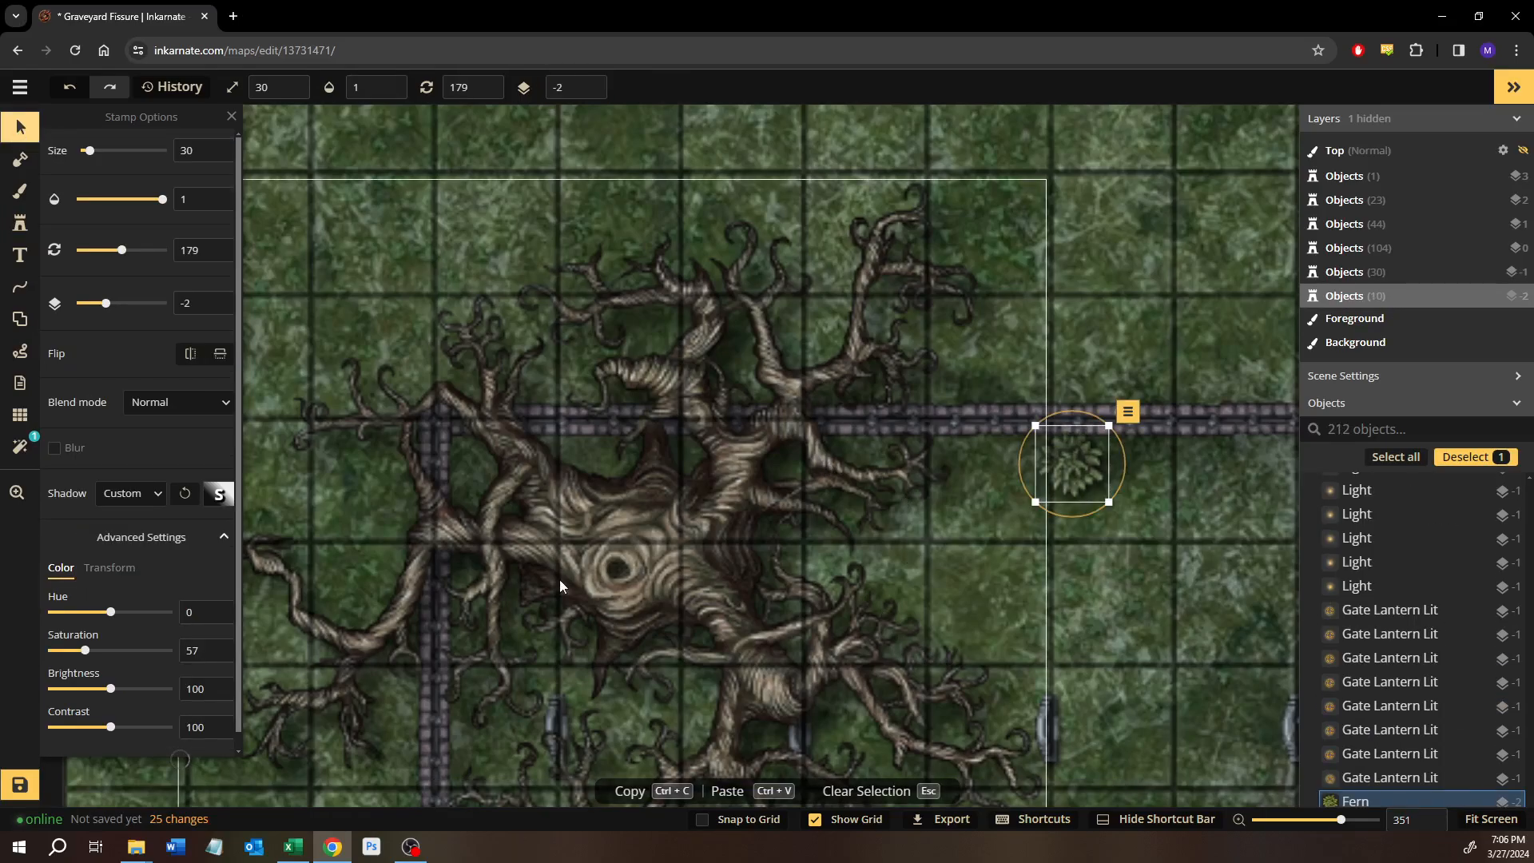
Stamp two ferns close together west of the vertical fence, above the Graves label, starting with the second variant.
{"action": "left_click", "coordinate": [20, 224]}
{"action": "left_click", "coordinate": [183, 159]}
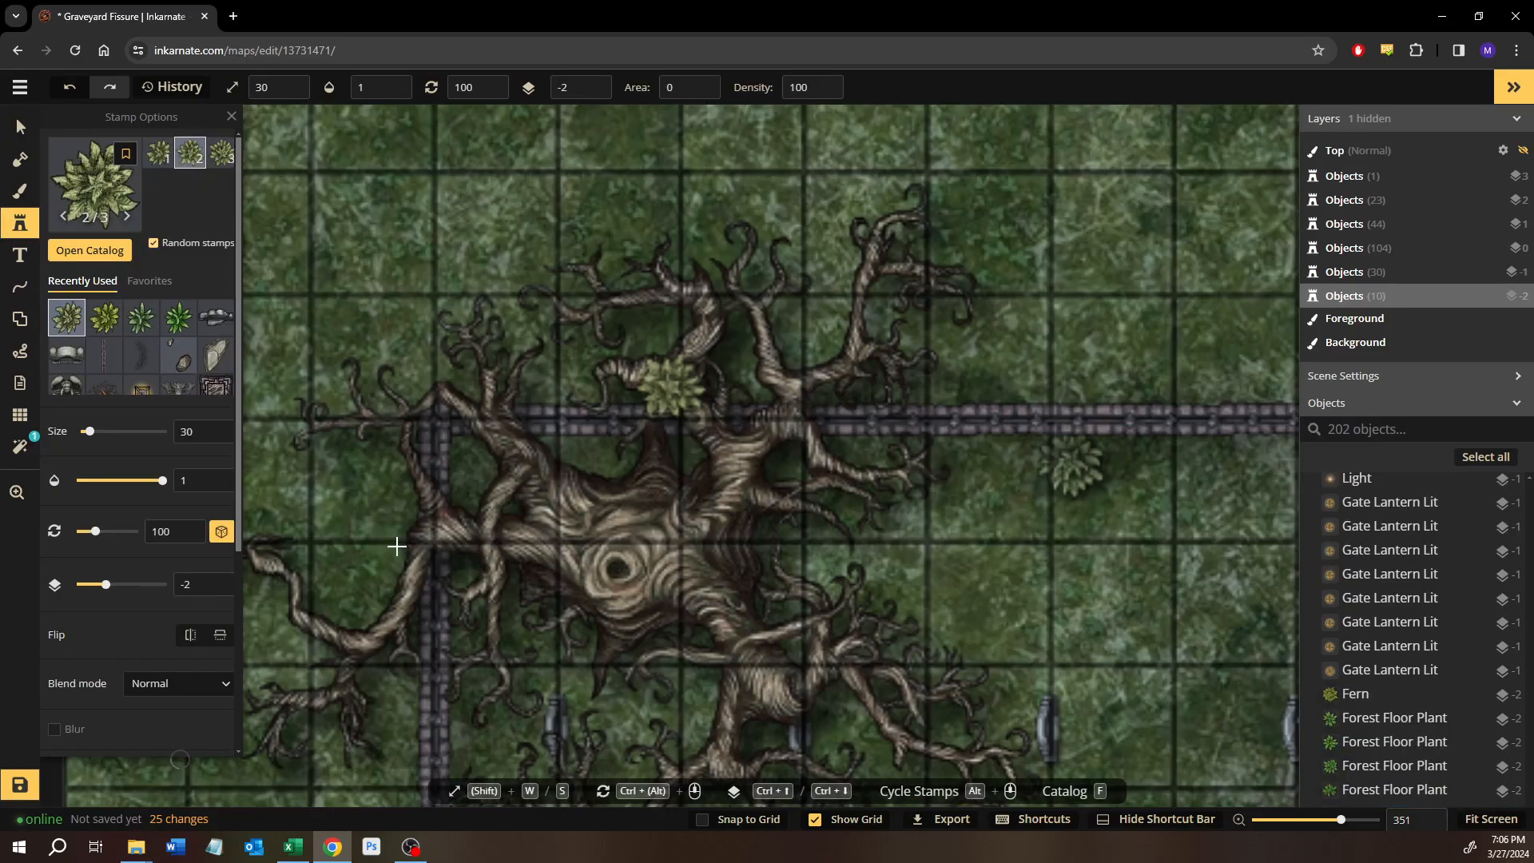
{"action": "left_click_drag", "start_coordinate": [397, 546], "coordinate": [511, 308]}
{"action": "left_click_drag", "start_coordinate": [448, 631], "coordinate": [499, 422]}
{"action": "left_click_drag", "start_coordinate": [462, 532], "coordinate": [489, 467]}
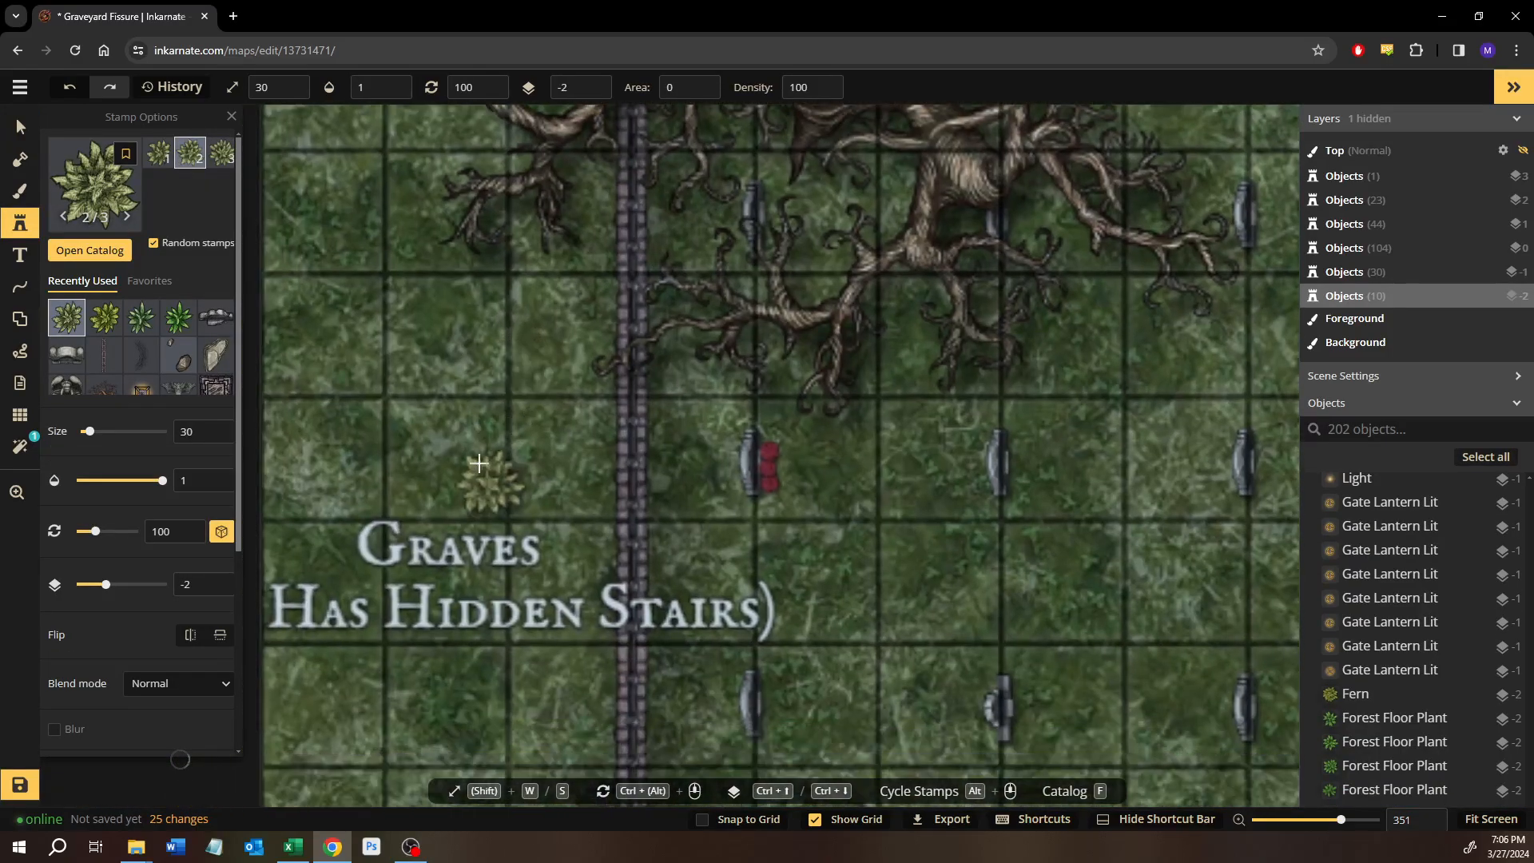
{"action": "left_click", "coordinate": [431, 313]}
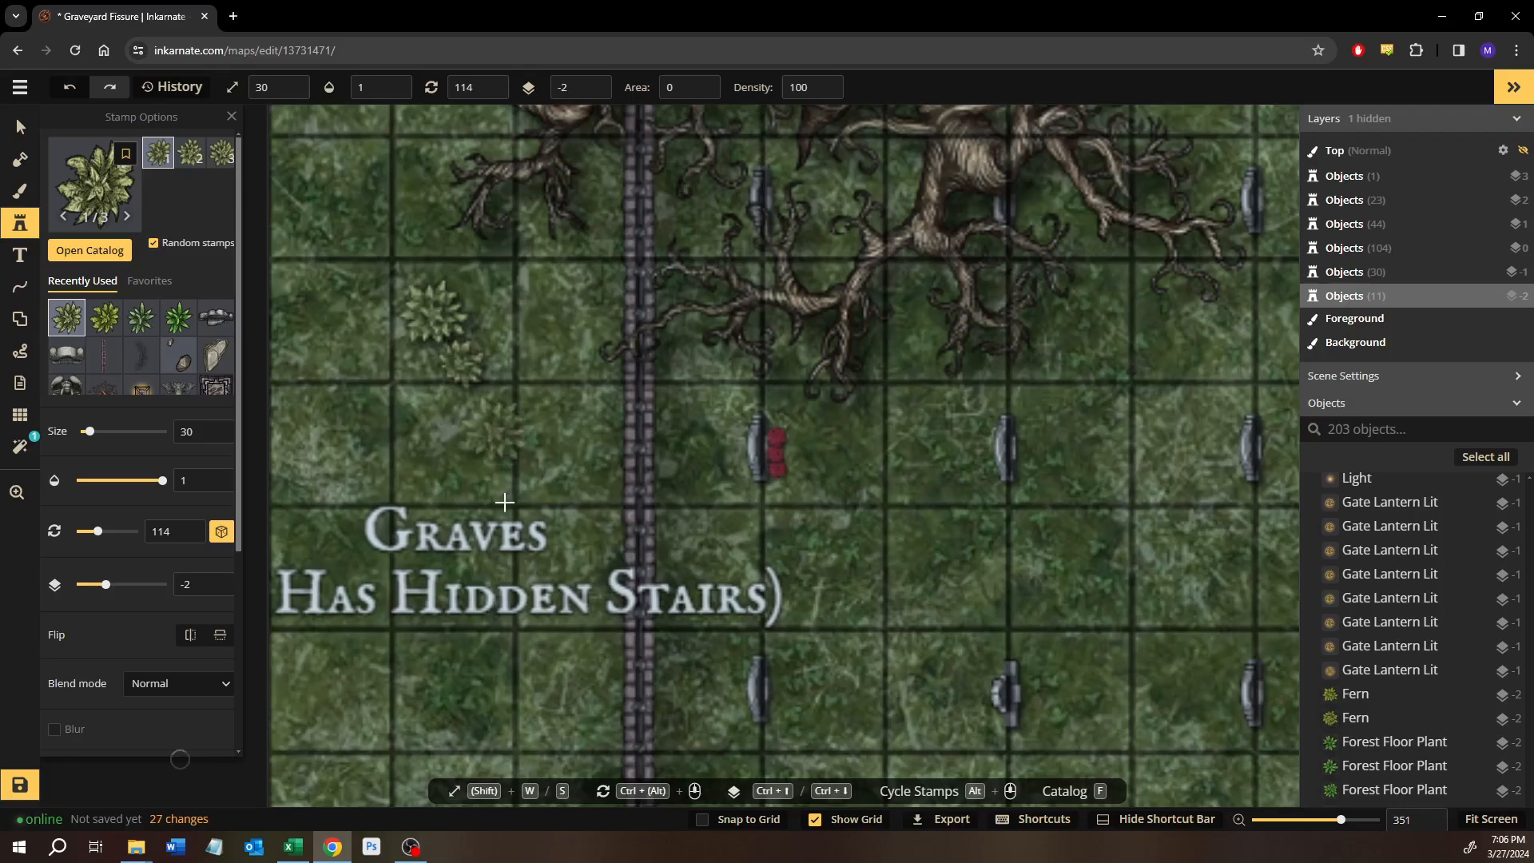
{"action": "left_click", "coordinate": [505, 501]}
Search the stamp catalog for "rock".
{"action": "scroll", "coordinate": [505, 502], "scroll_direction": "down", "scroll_amount": 5}
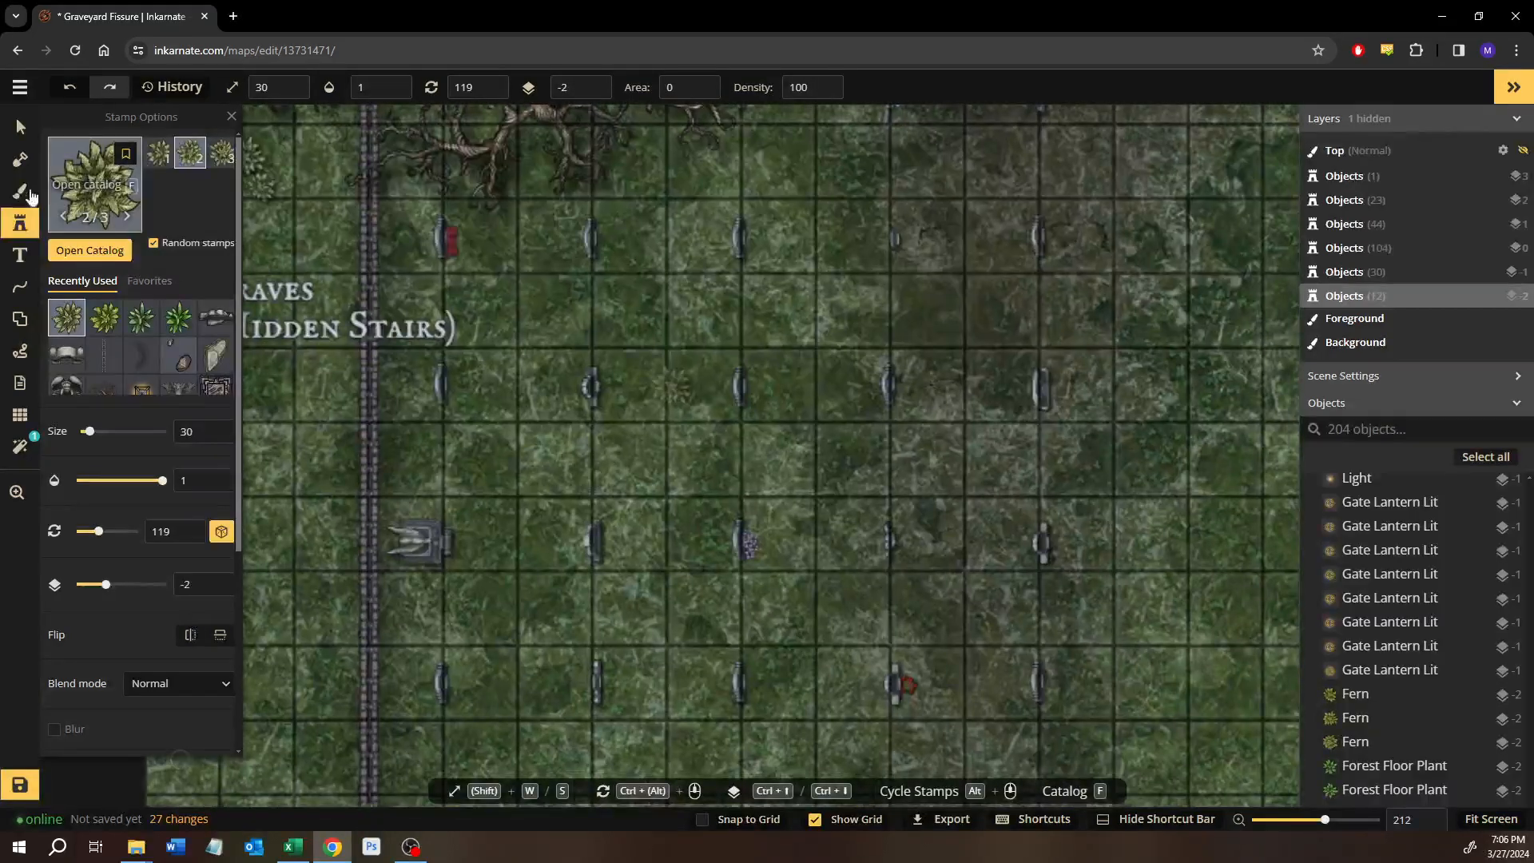
{"action": "left_click", "coordinate": [89, 250]}
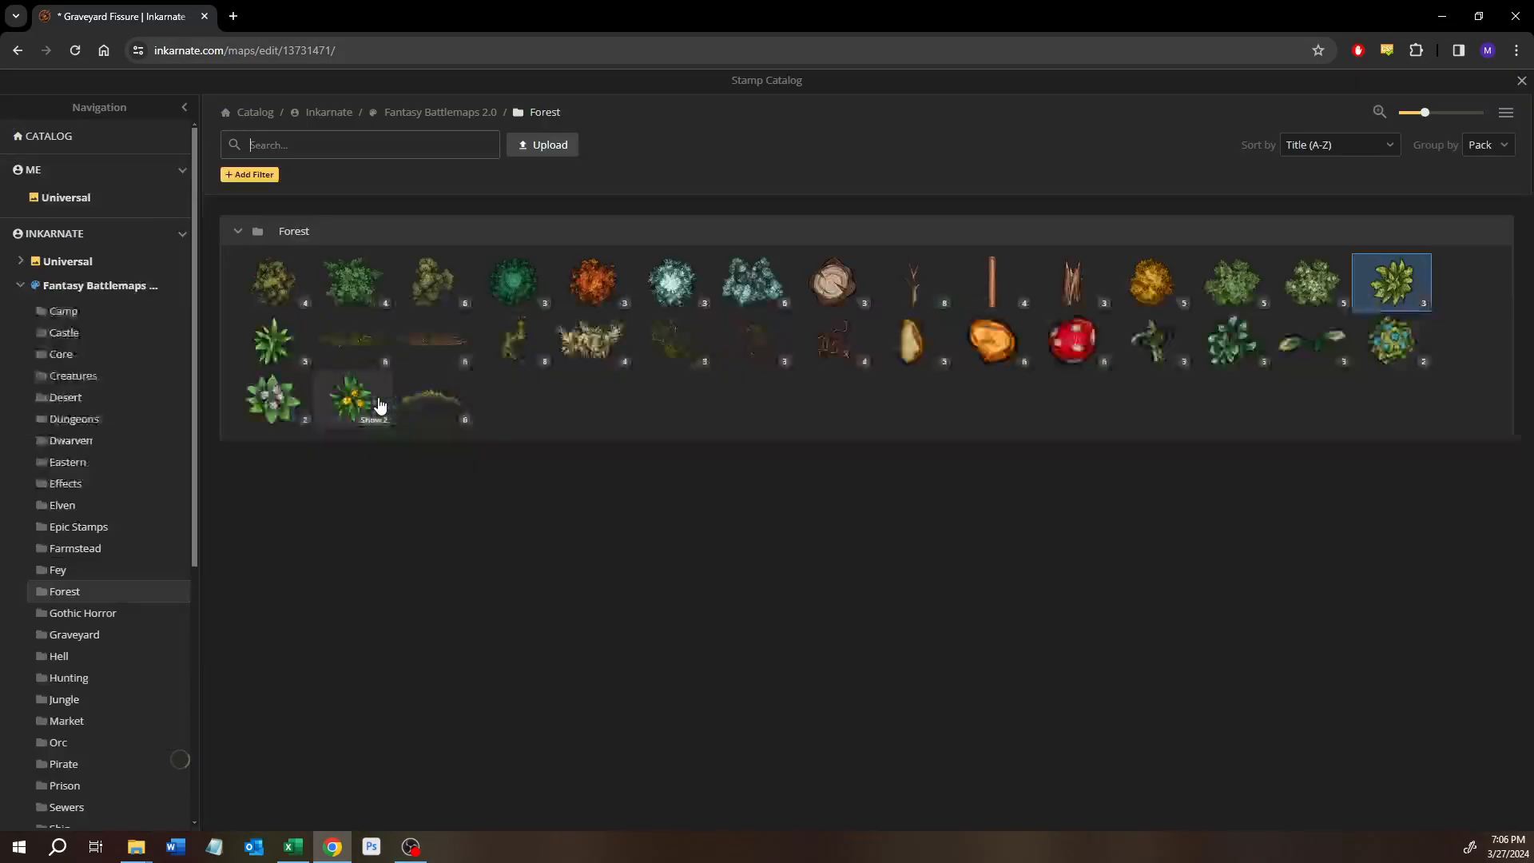
{"action": "type", "text": "rk"}
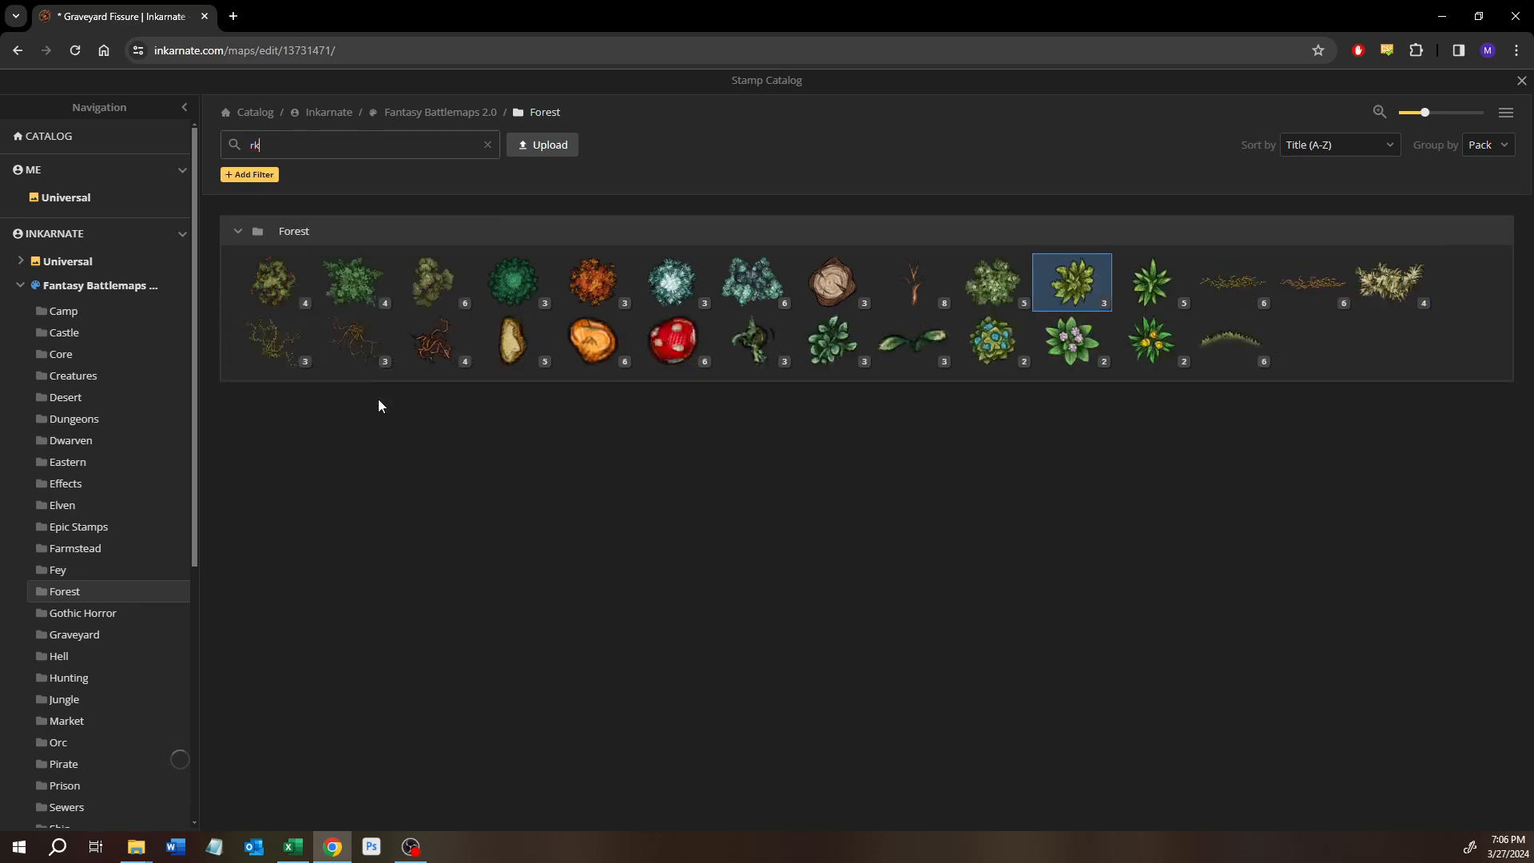
{"action": "key", "text": "BackSpace"}
{"action": "type", "text": "okc"}
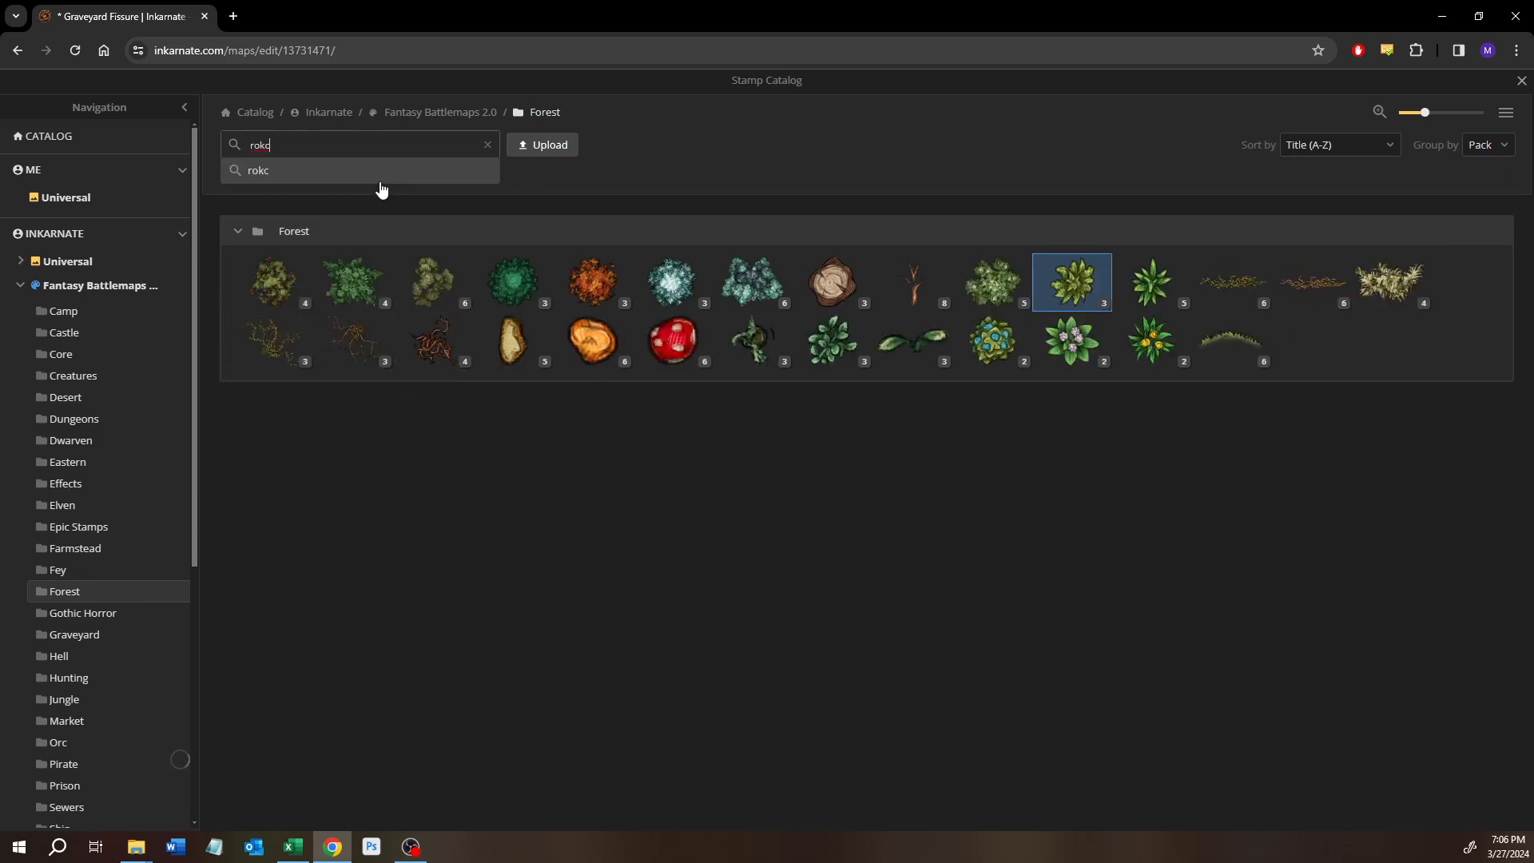
{"action": "key", "text": "BackSpace"}
{"action": "key", "text": "BackSpace"}
{"action": "type", "text": "c"}
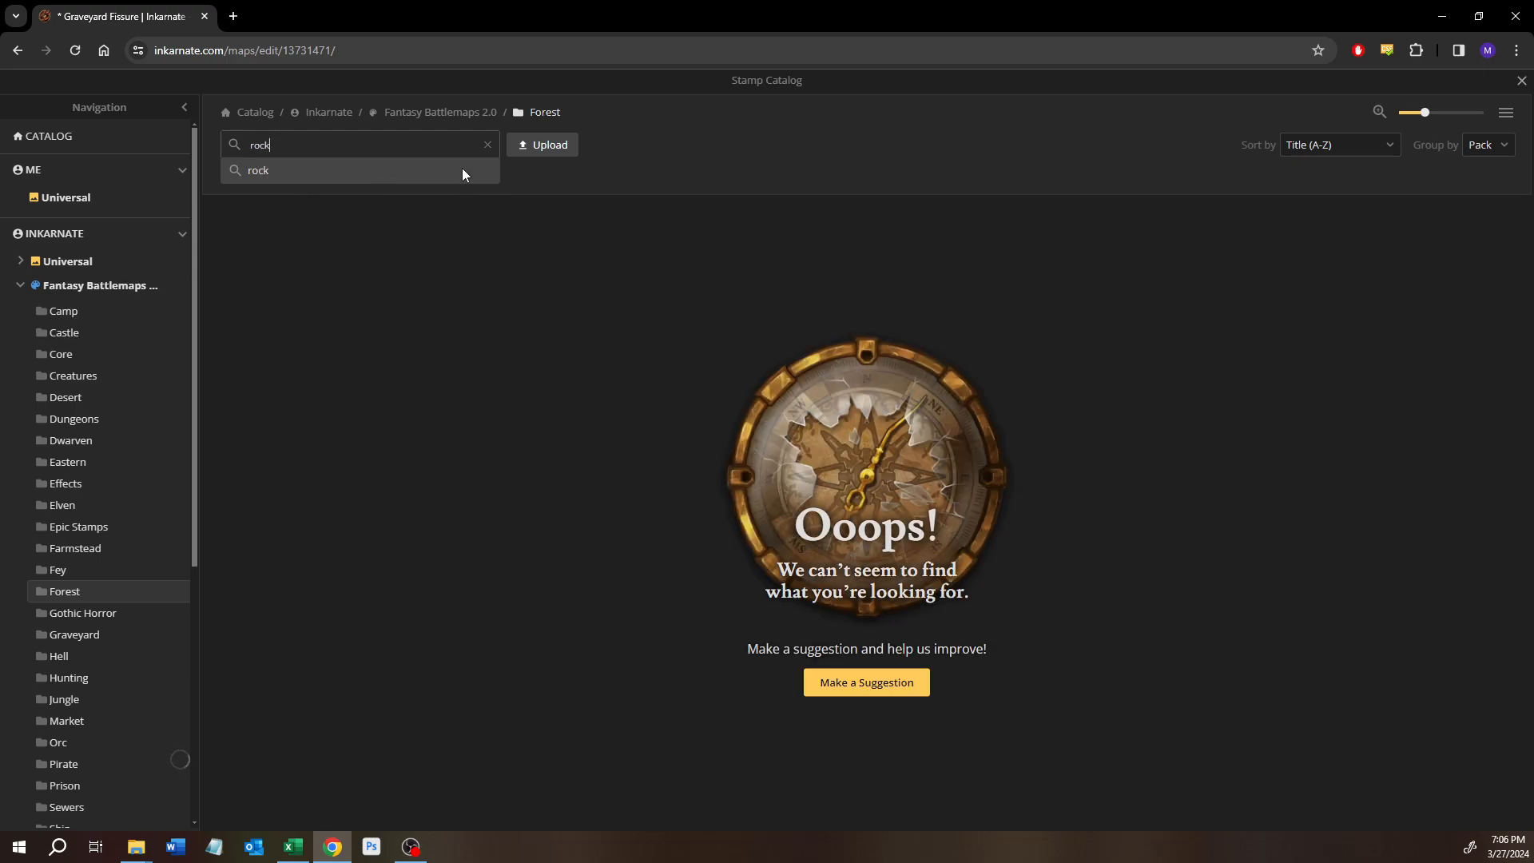
Widen the catalog search to all of Fantasy Battlemaps 2.0 and choose the seven-variant Sharp Rock stamp under Terrain.
{"action": "left_click", "coordinate": [76, 289]}
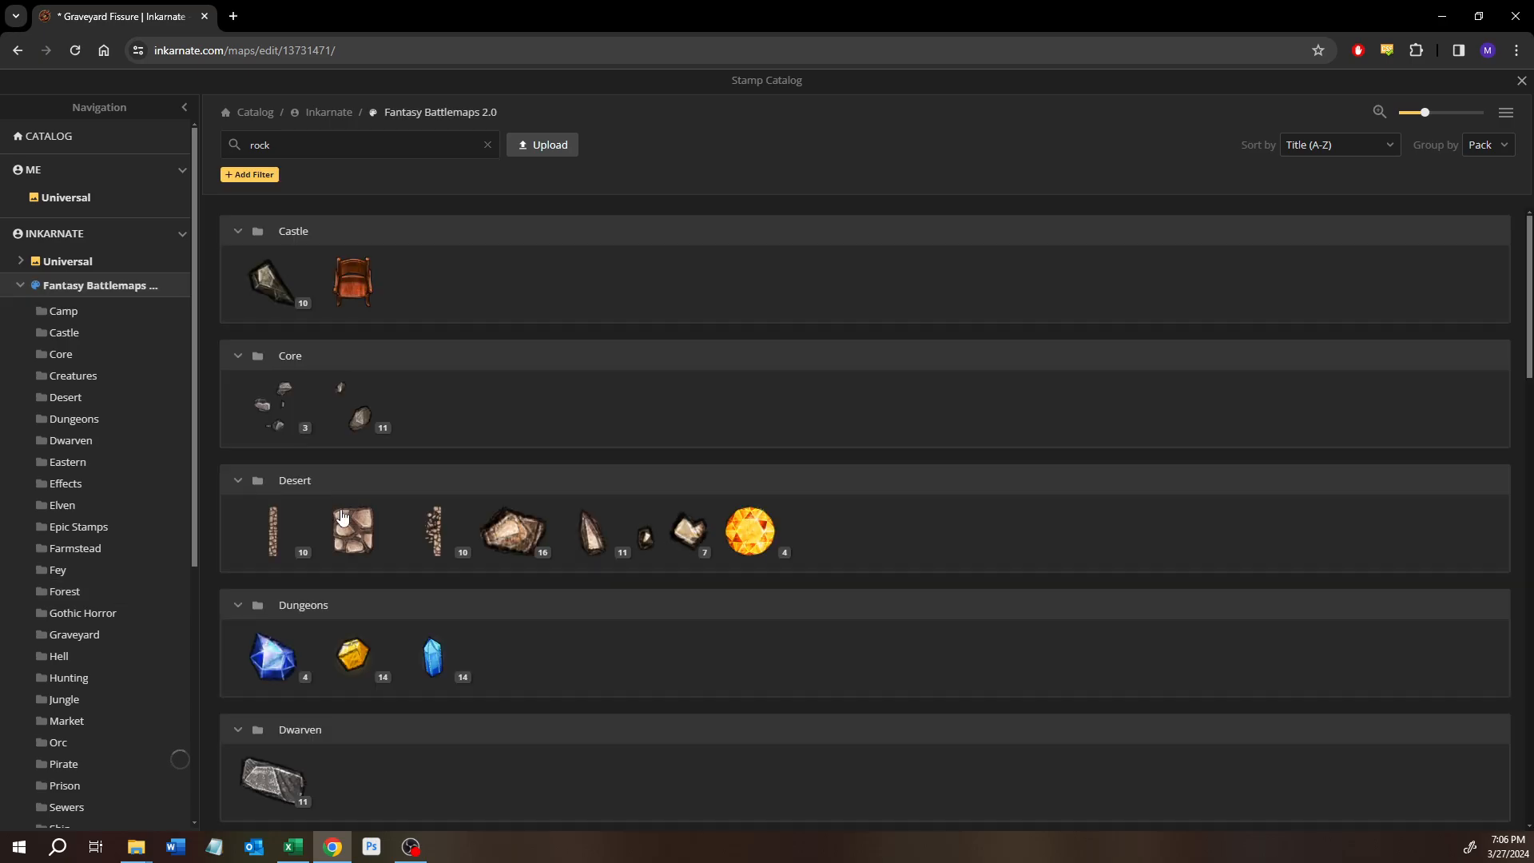
{"action": "scroll", "coordinate": [341, 531], "scroll_direction": "down", "scroll_amount": 10}
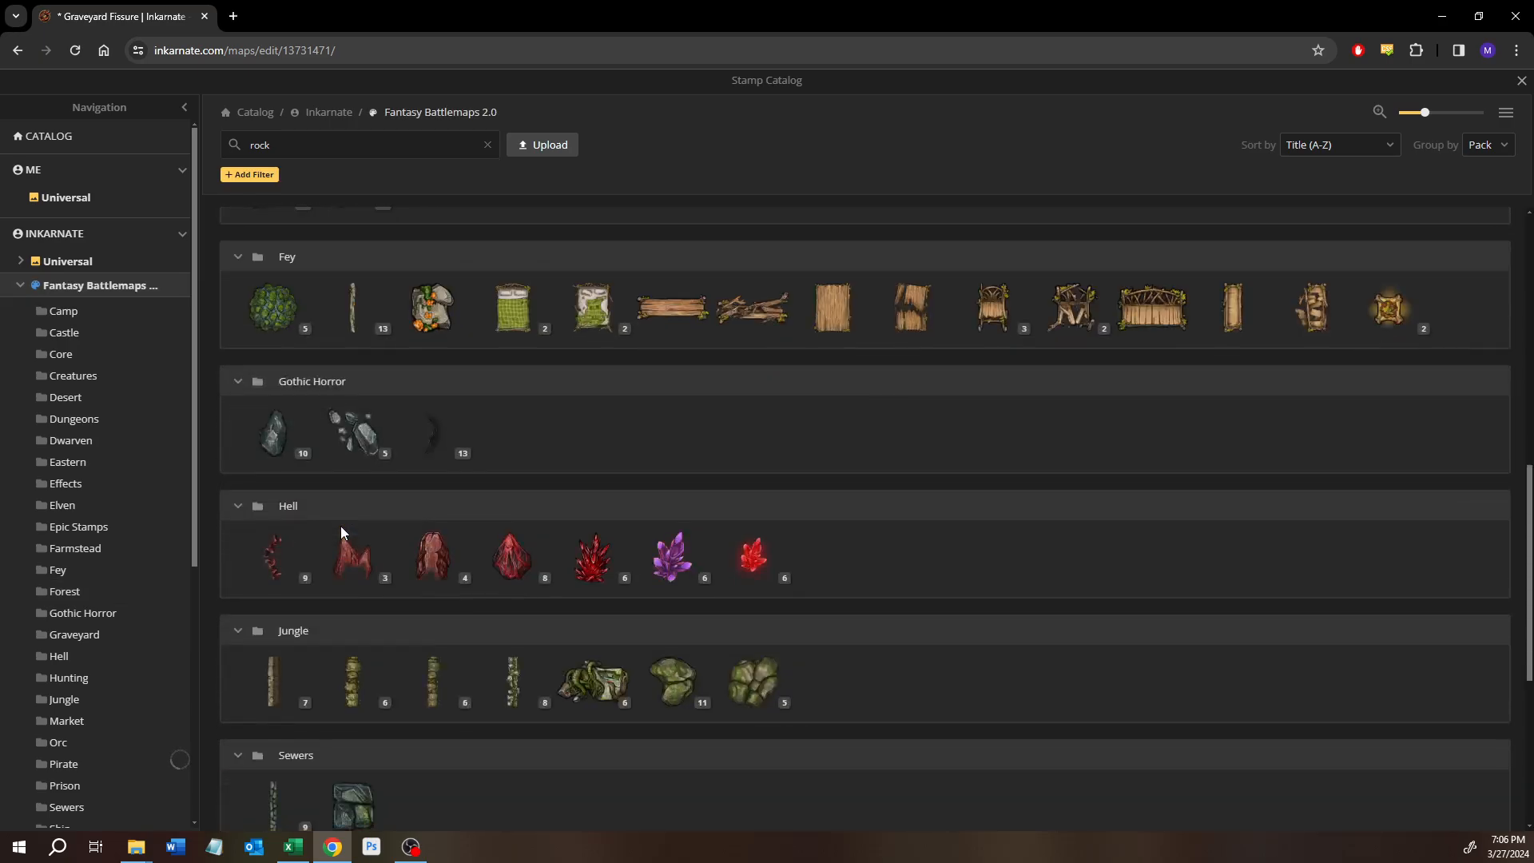
{"action": "scroll", "coordinate": [340, 525], "scroll_direction": "down", "scroll_amount": 3}
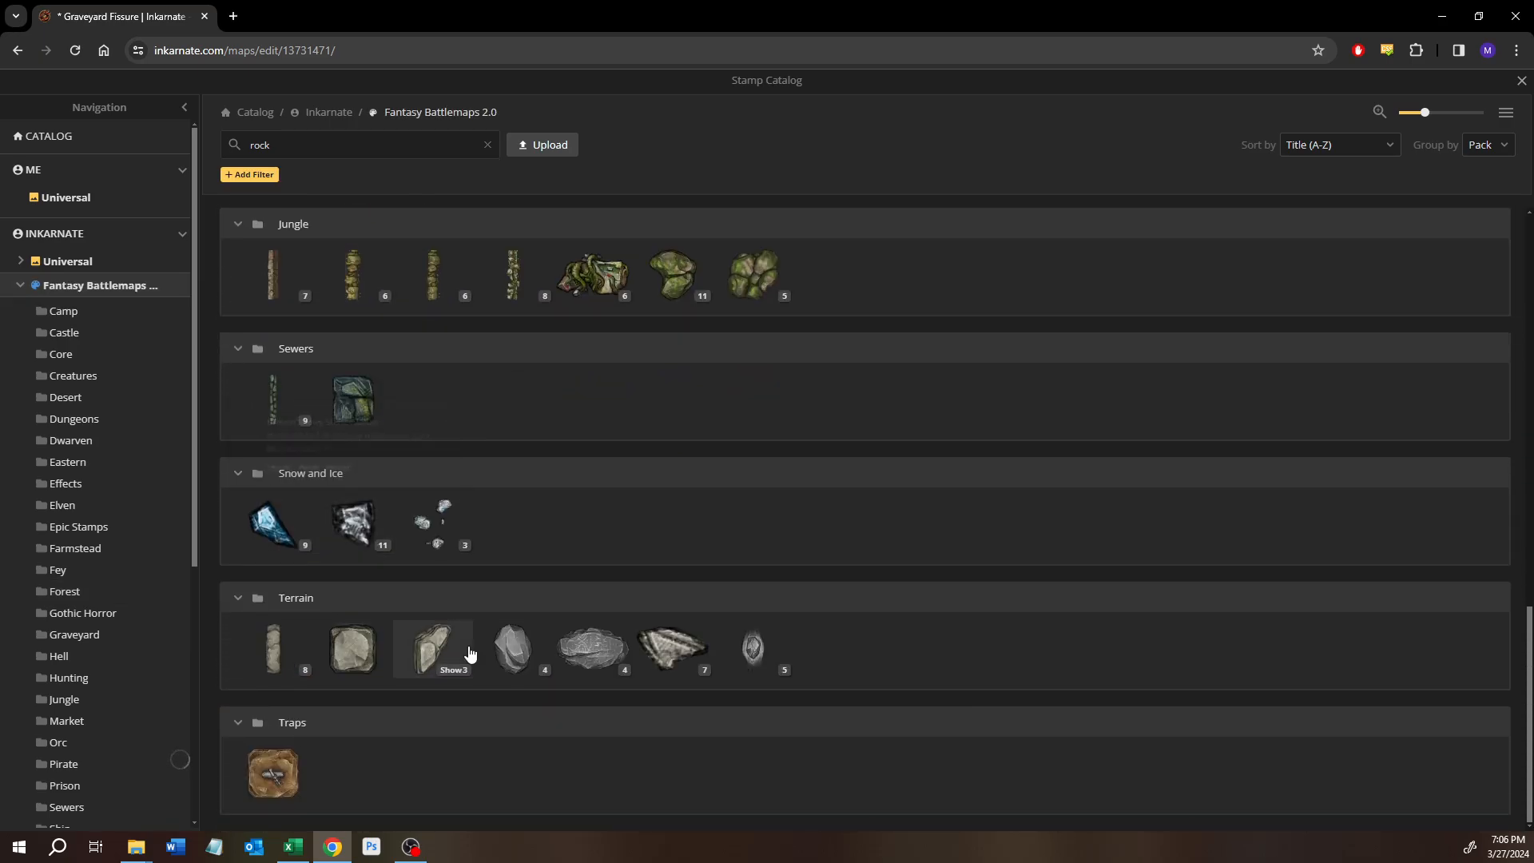
{"action": "left_click", "coordinate": [671, 649]}
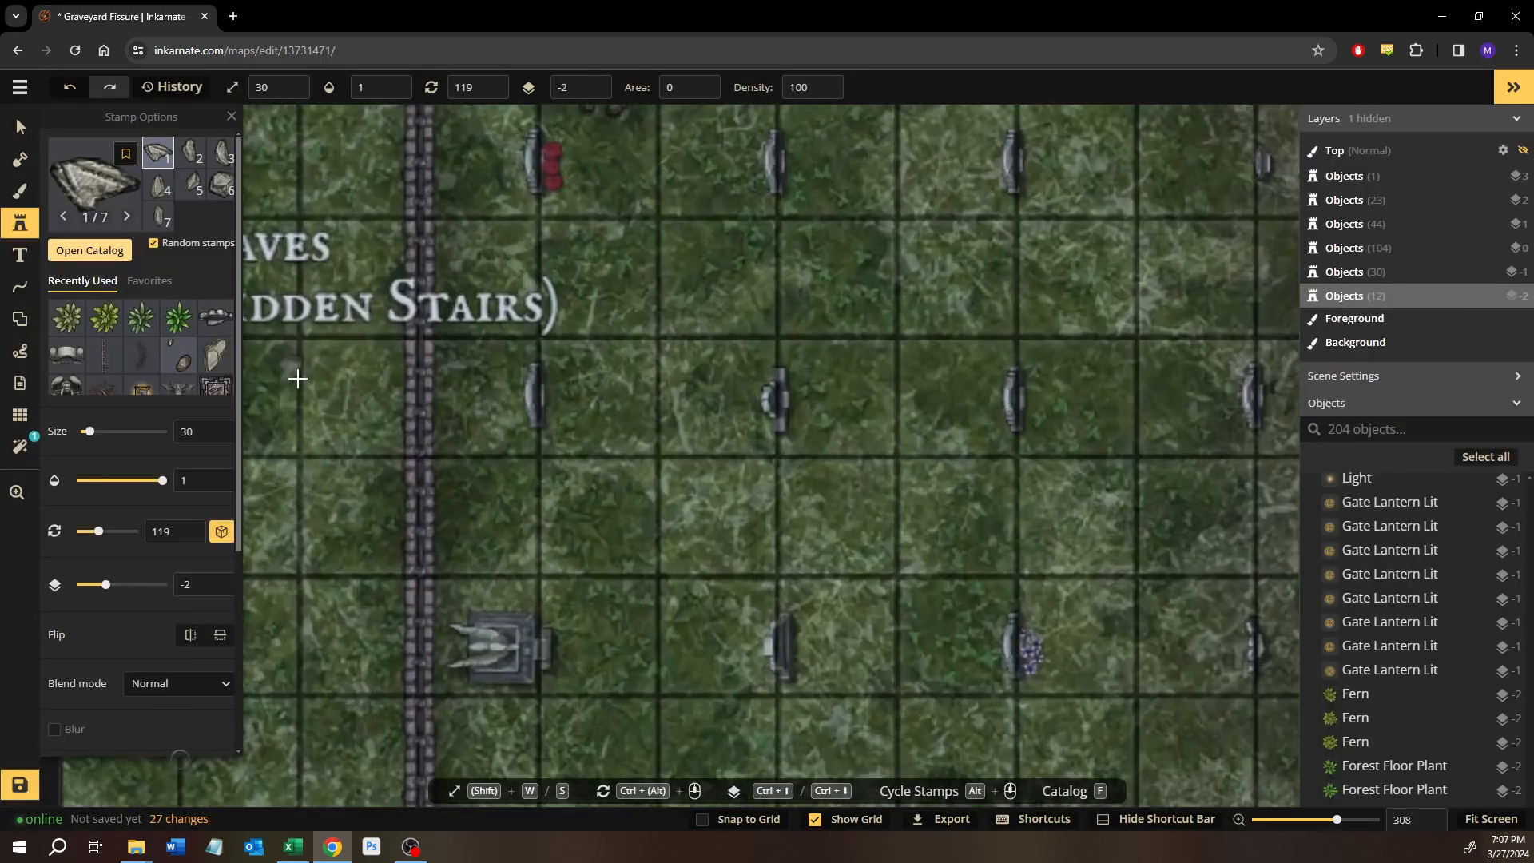
Stamp two sharp rocks at size 30 on the grass west of the vertical fence, south of the Graves label.
{"action": "scroll", "coordinate": [297, 379], "scroll_direction": "up", "scroll_amount": 1}
{"action": "left_click_drag", "start_coordinate": [297, 379], "coordinate": [521, 522]}
{"action": "left_click_drag", "start_coordinate": [509, 712], "coordinate": [509, 163]}
{"action": "left_click", "coordinate": [543, 613]}
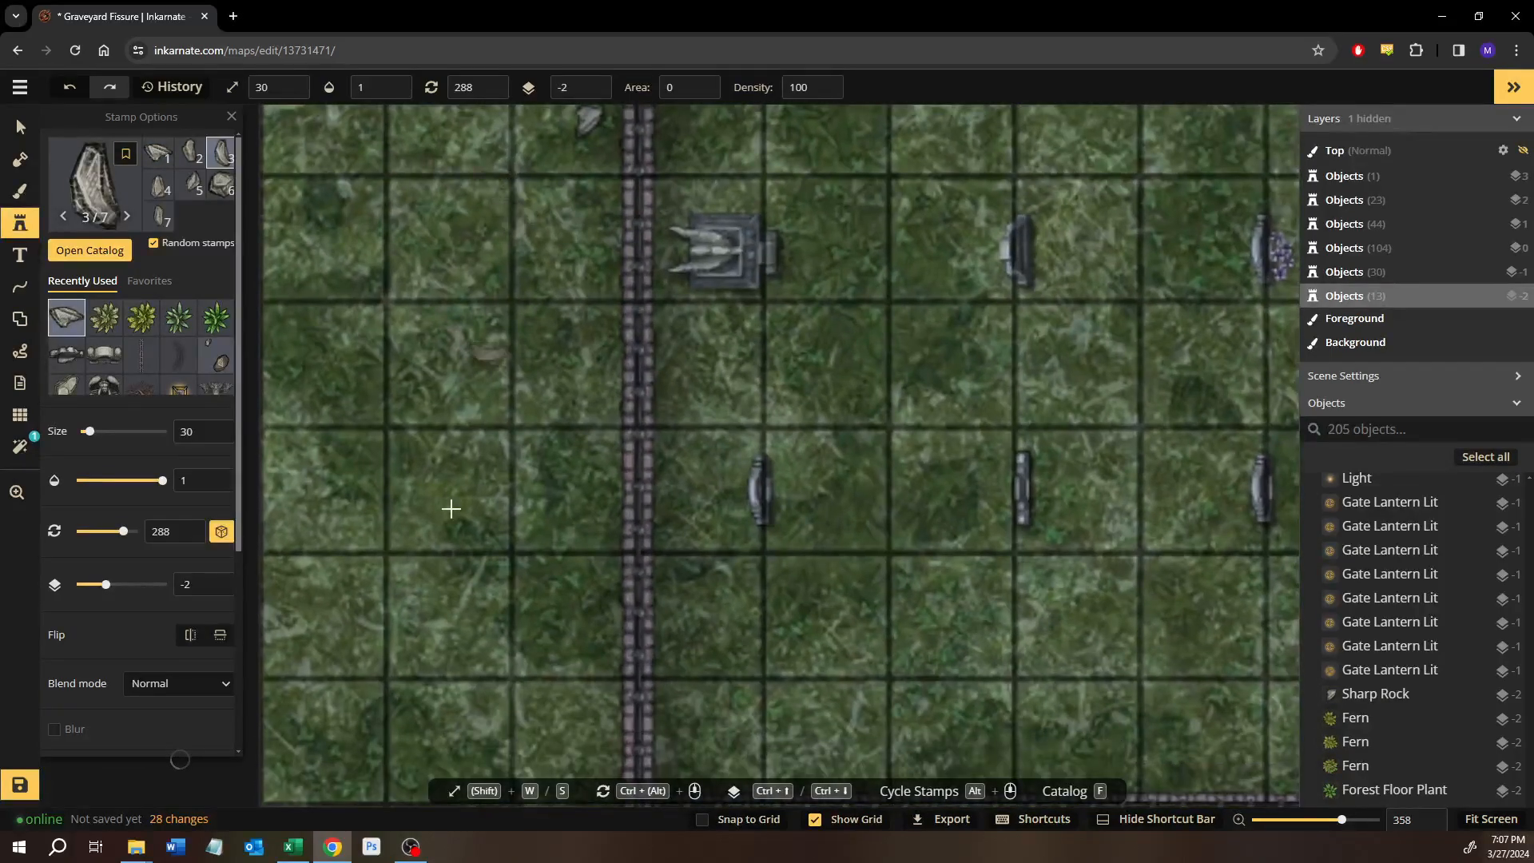
{"action": "left_click", "coordinate": [491, 588]}
{"action": "left_click_drag", "start_coordinate": [493, 571], "coordinate": [499, 224]}
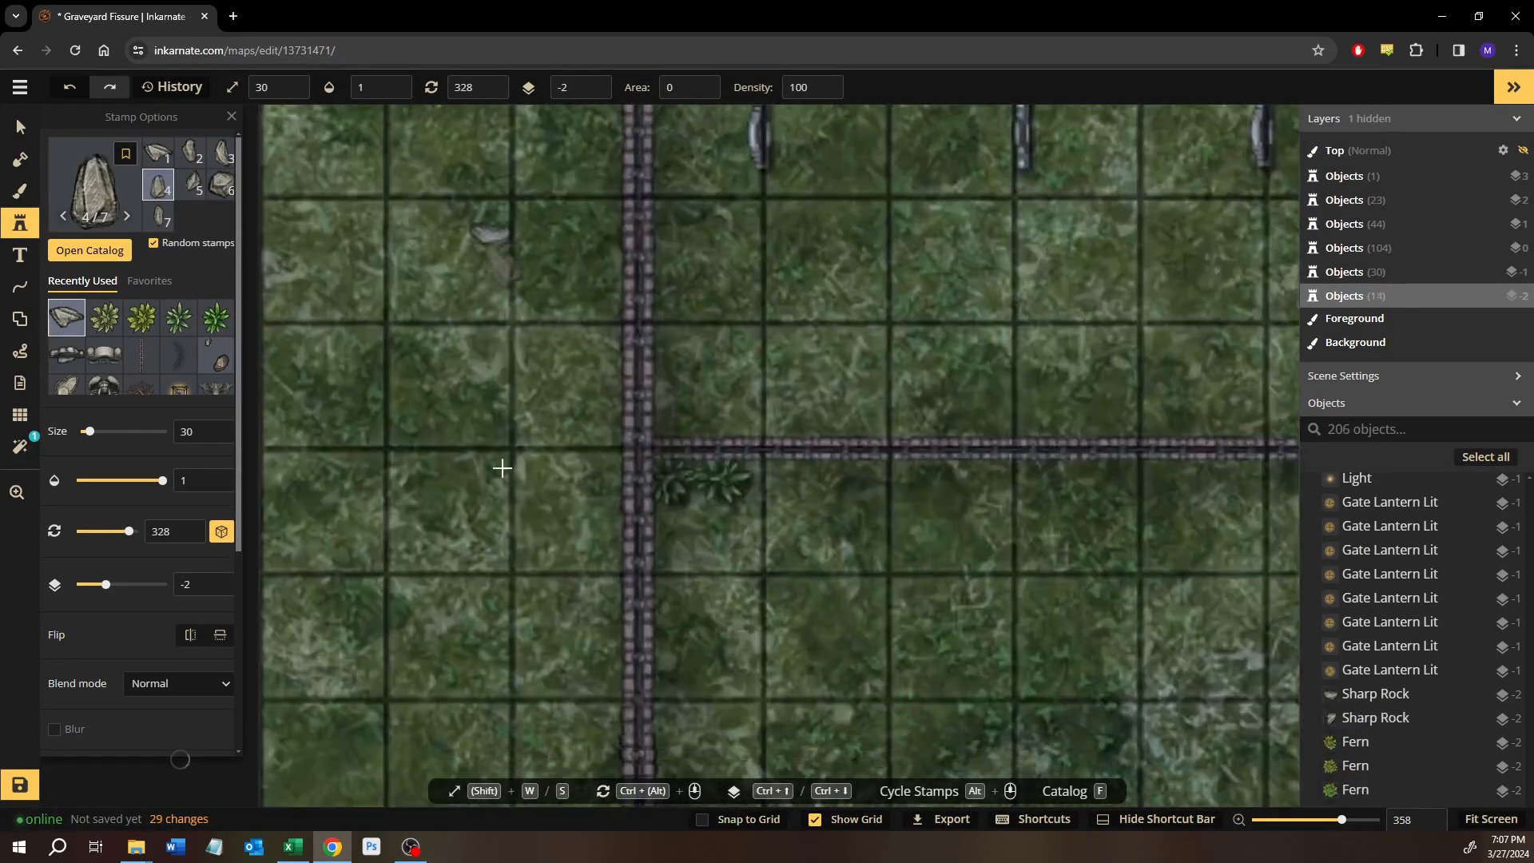
Stamp two sharp rocks close together just south of the horizontal fence below the graves.
{"action": "left_click_drag", "start_coordinate": [500, 466], "coordinate": [503, 343]}
{"action": "scroll", "coordinate": [529, 433], "scroll_direction": "down", "scroll_amount": 5}
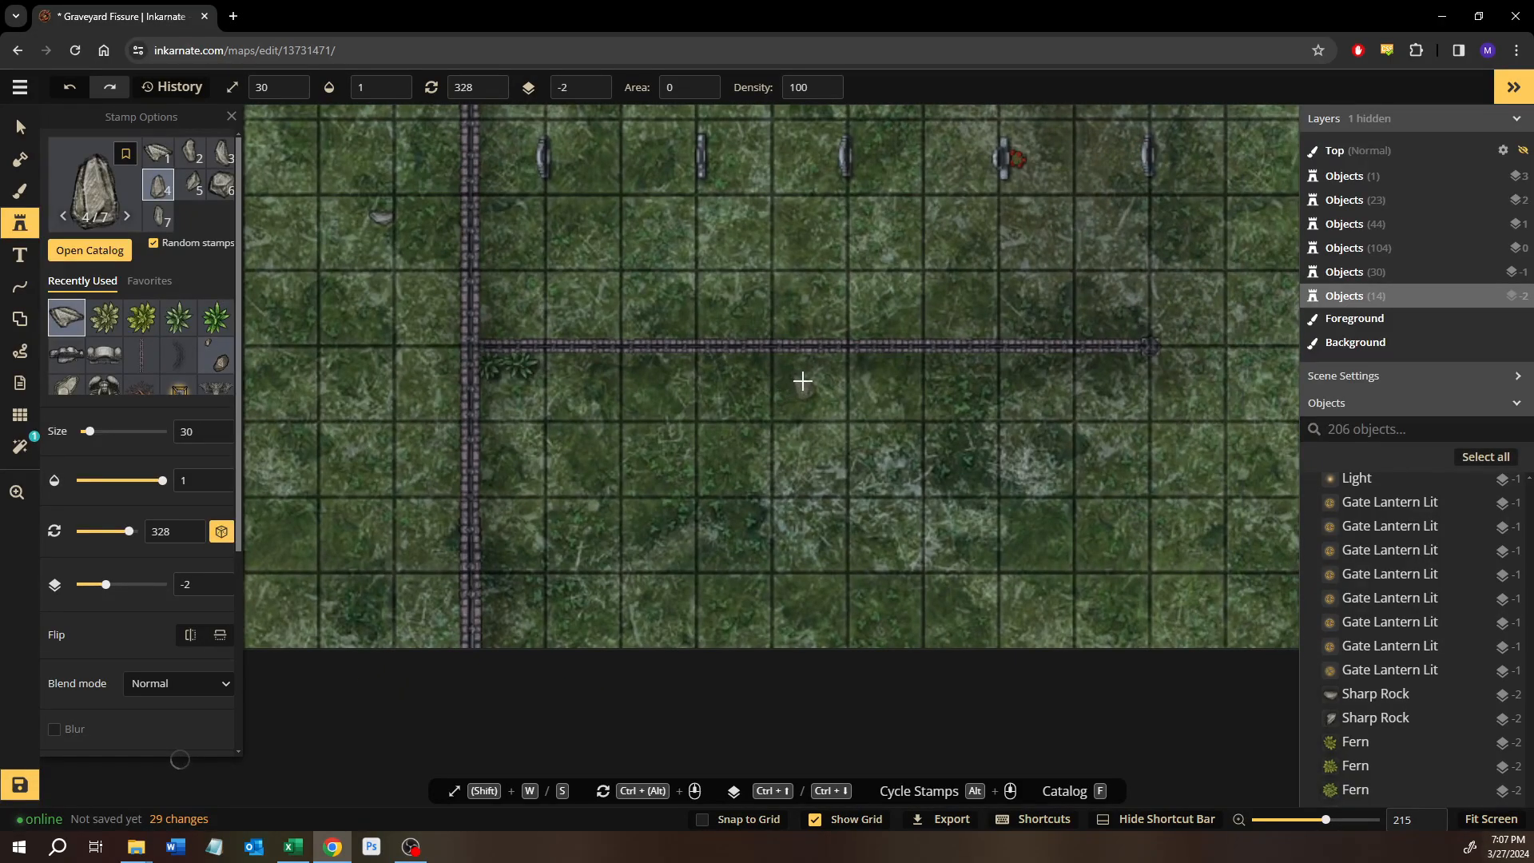
{"action": "left_click", "coordinate": [817, 378]}
{"action": "left_click", "coordinate": [909, 409]}
{"action": "left_click_drag", "start_coordinate": [879, 410], "coordinate": [387, 657]}
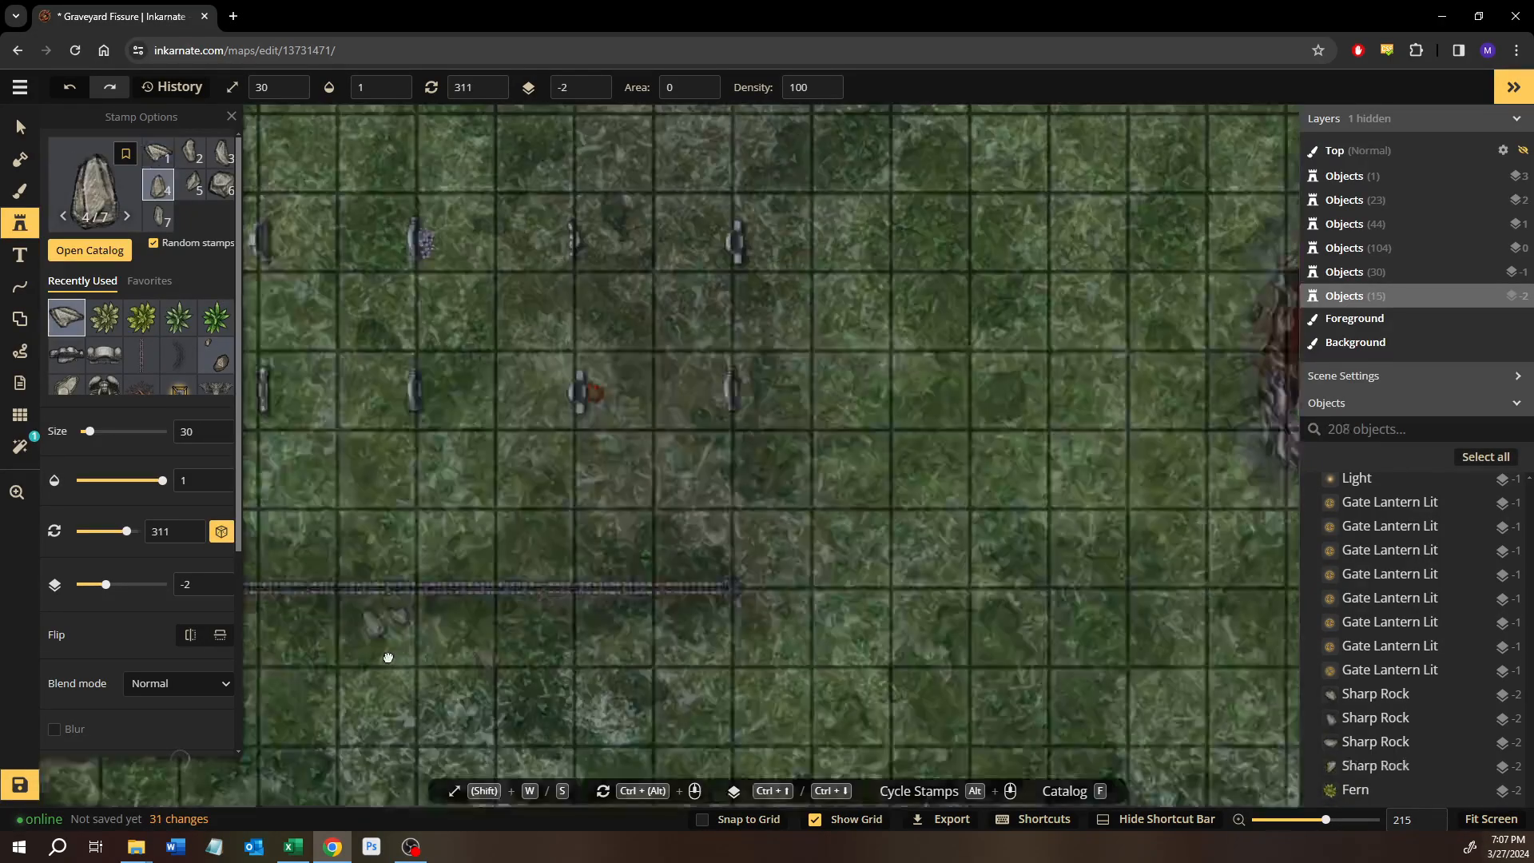
Stamp a sharp rock near the southern end of the red fissure.
{"action": "scroll", "coordinate": [1047, 544], "scroll_direction": "down", "scroll_amount": 3}
{"action": "left_click_drag", "start_coordinate": [1047, 546], "coordinate": [842, 547]}
{"action": "scroll", "coordinate": [897, 445], "scroll_direction": "up", "scroll_amount": 2}
{"action": "left_click", "coordinate": [892, 518]}
{"action": "left_click_drag", "start_coordinate": [1110, 350], "coordinate": [799, 772]}
{"action": "left_click_drag", "start_coordinate": [971, 384], "coordinate": [855, 580]}
{"action": "left_click_drag", "start_coordinate": [1015, 339], "coordinate": [885, 539]}
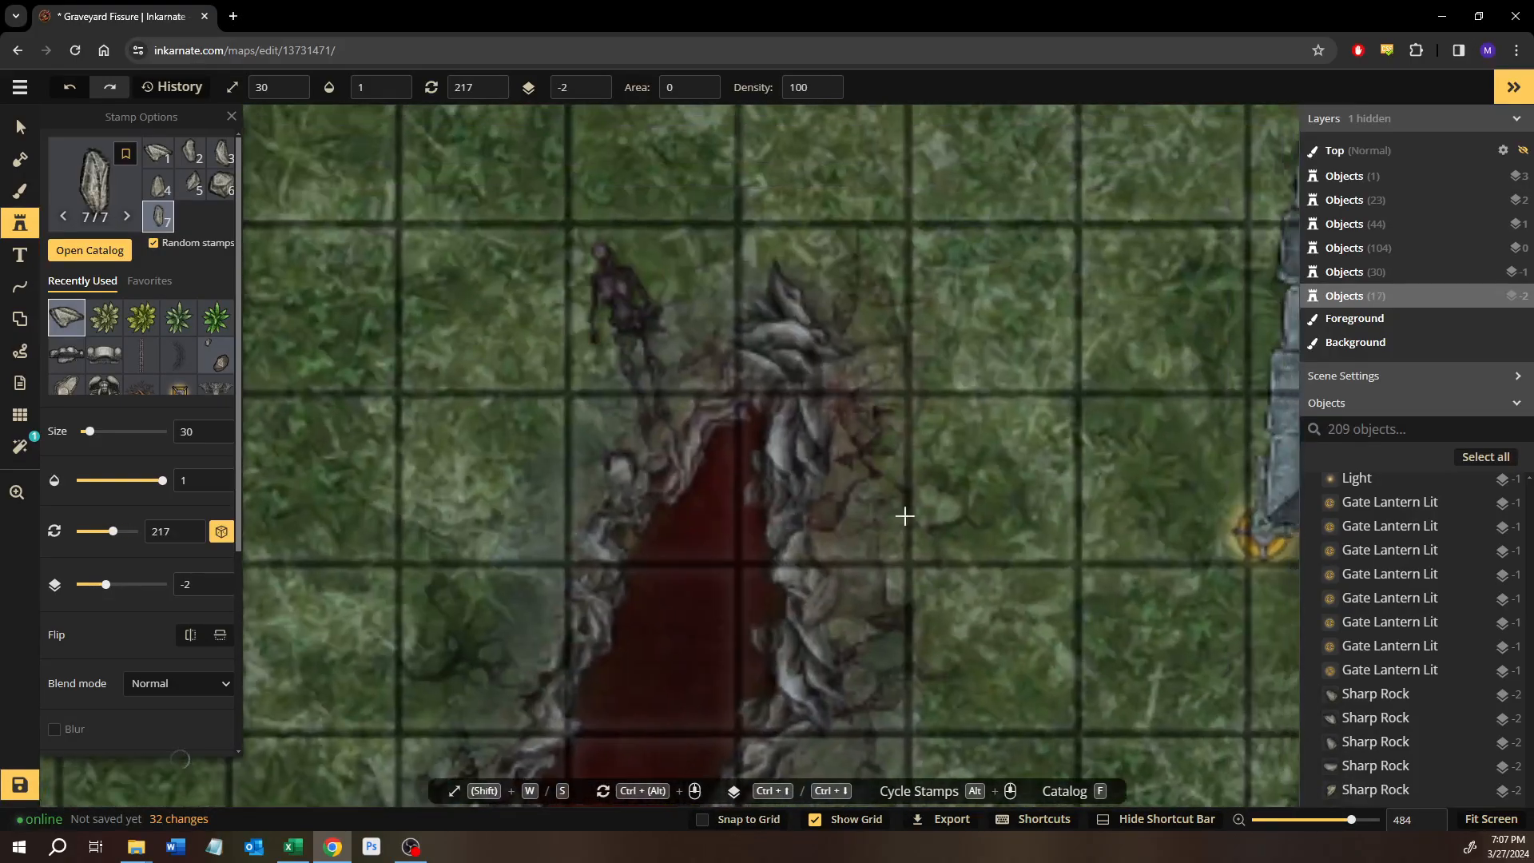
Stamp sharp rocks on the bare dirt on both sides of the coffins behind the carriage.
{"action": "left_click_drag", "start_coordinate": [976, 426], "coordinate": [750, 655]}
{"action": "scroll", "coordinate": [767, 636], "scroll_direction": "down", "scroll_amount": 6}
{"action": "left_click_drag", "start_coordinate": [887, 637], "coordinate": [516, 341]}
{"action": "scroll", "coordinate": [837, 628], "scroll_direction": "down", "scroll_amount": 2}
{"action": "left_click_drag", "start_coordinate": [836, 623], "coordinate": [591, 315]}
{"action": "left_click_drag", "start_coordinate": [815, 562], "coordinate": [709, 394]}
{"action": "left_click_drag", "start_coordinate": [748, 483], "coordinate": [828, 693]}
{"action": "scroll", "coordinate": [1160, 343], "scroll_direction": "up", "scroll_amount": 4}
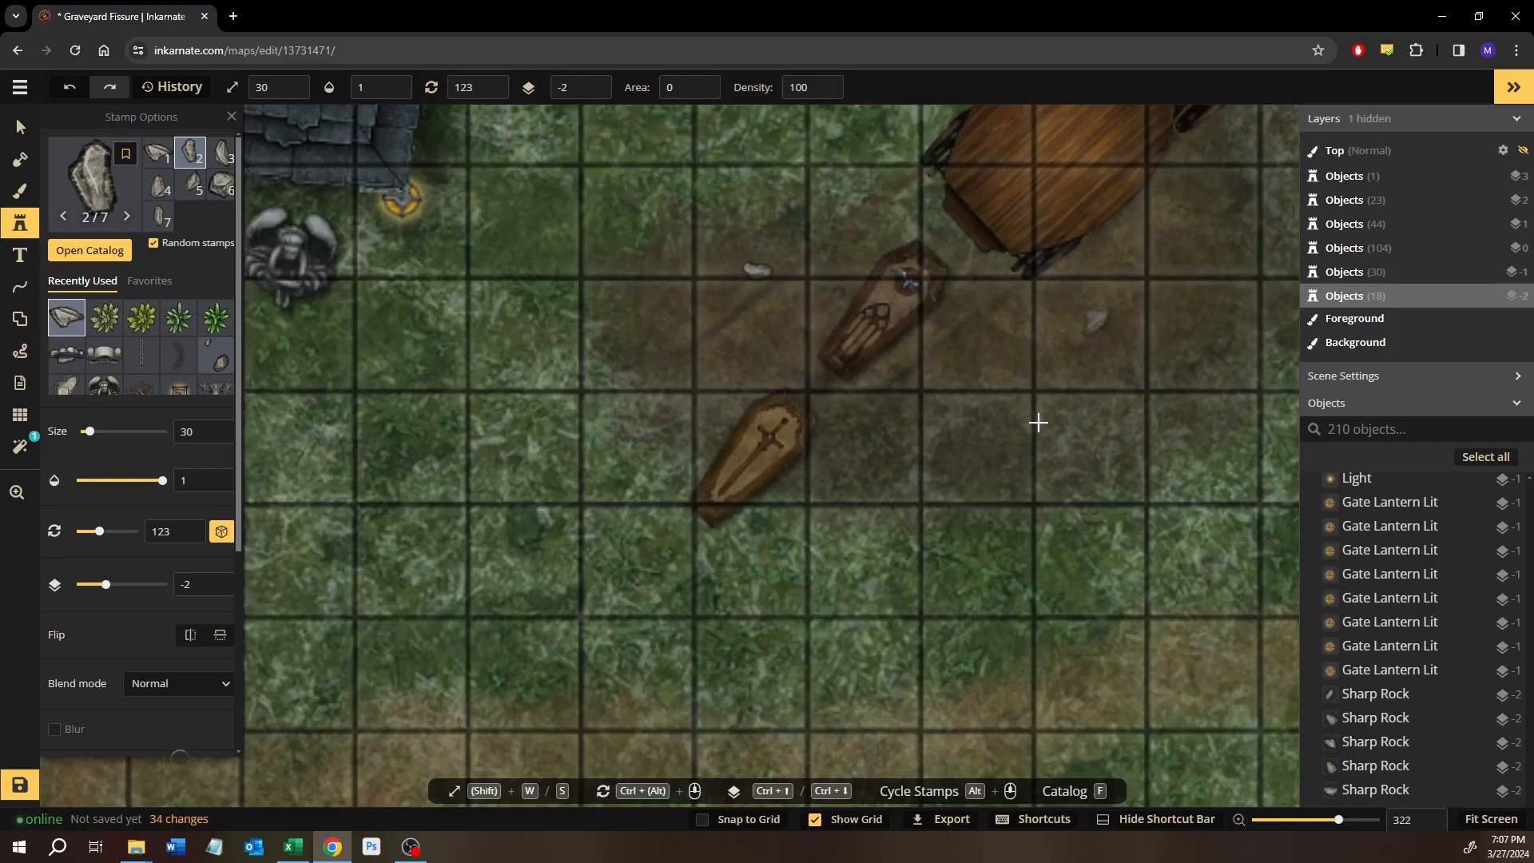
Stamp a sharp rock just north of the horse-drawn carriage and save the map.
{"action": "left_click_drag", "start_coordinate": [1050, 401], "coordinate": [749, 821]}
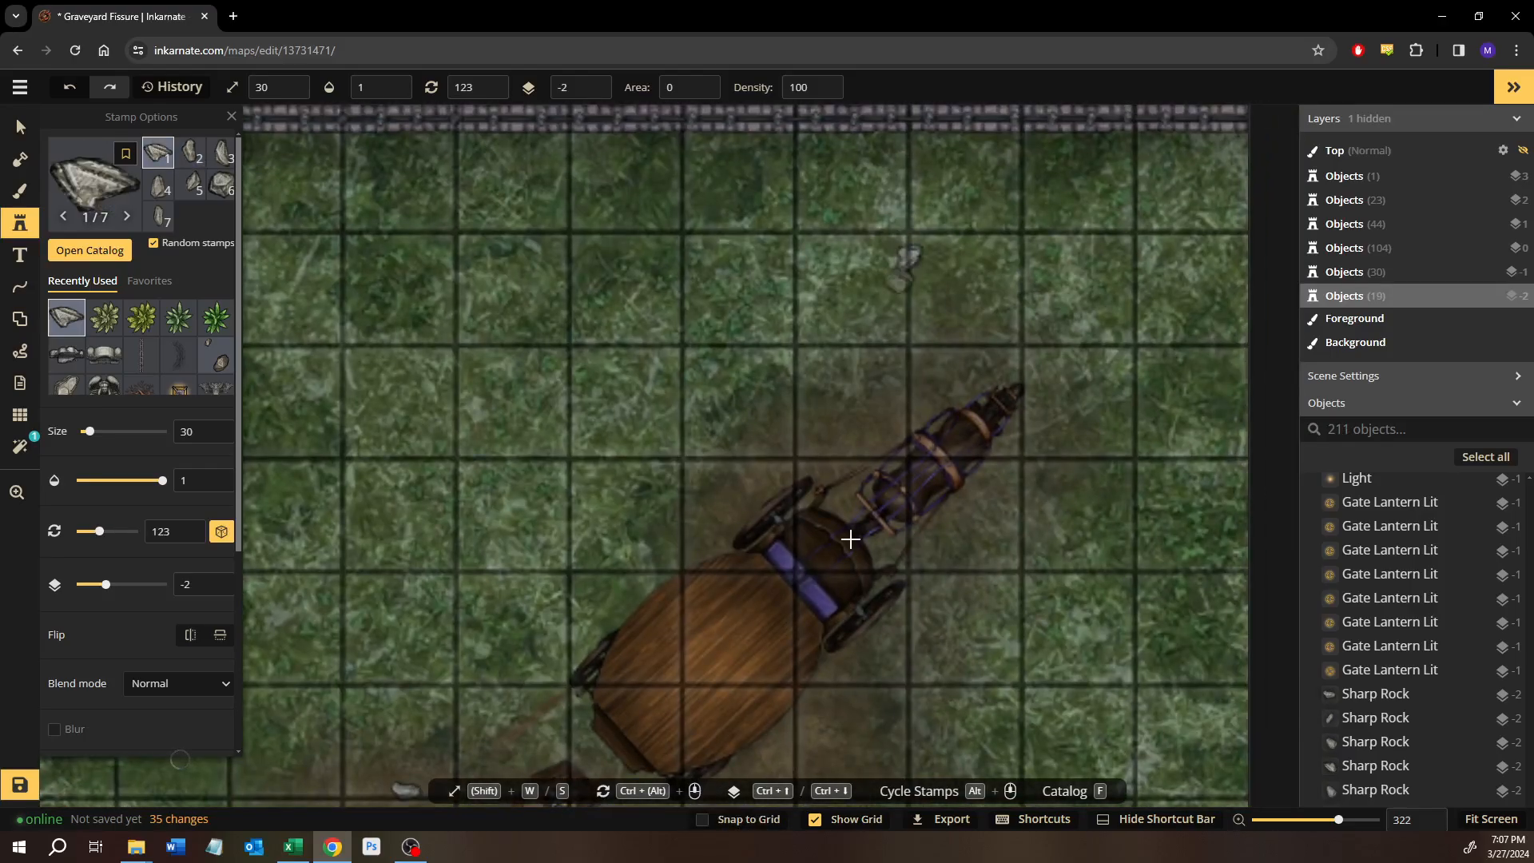
{"action": "left_click_drag", "start_coordinate": [851, 540], "coordinate": [975, 376]}
{"action": "scroll", "coordinate": [1023, 510], "scroll_direction": "down", "scroll_amount": 3}
{"action": "scroll", "coordinate": [801, 649], "scroll_direction": "down", "scroll_amount": 3}
{"action": "left_click_drag", "start_coordinate": [780, 637], "coordinate": [881, 381]}
{"action": "left_click_drag", "start_coordinate": [754, 747], "coordinate": [1192, 528]}
{"action": "scroll", "coordinate": [911, 442], "scroll_direction": "down", "scroll_amount": 1}
{"action": "scroll", "coordinate": [690, 411], "scroll_direction": "down", "scroll_amount": 1}
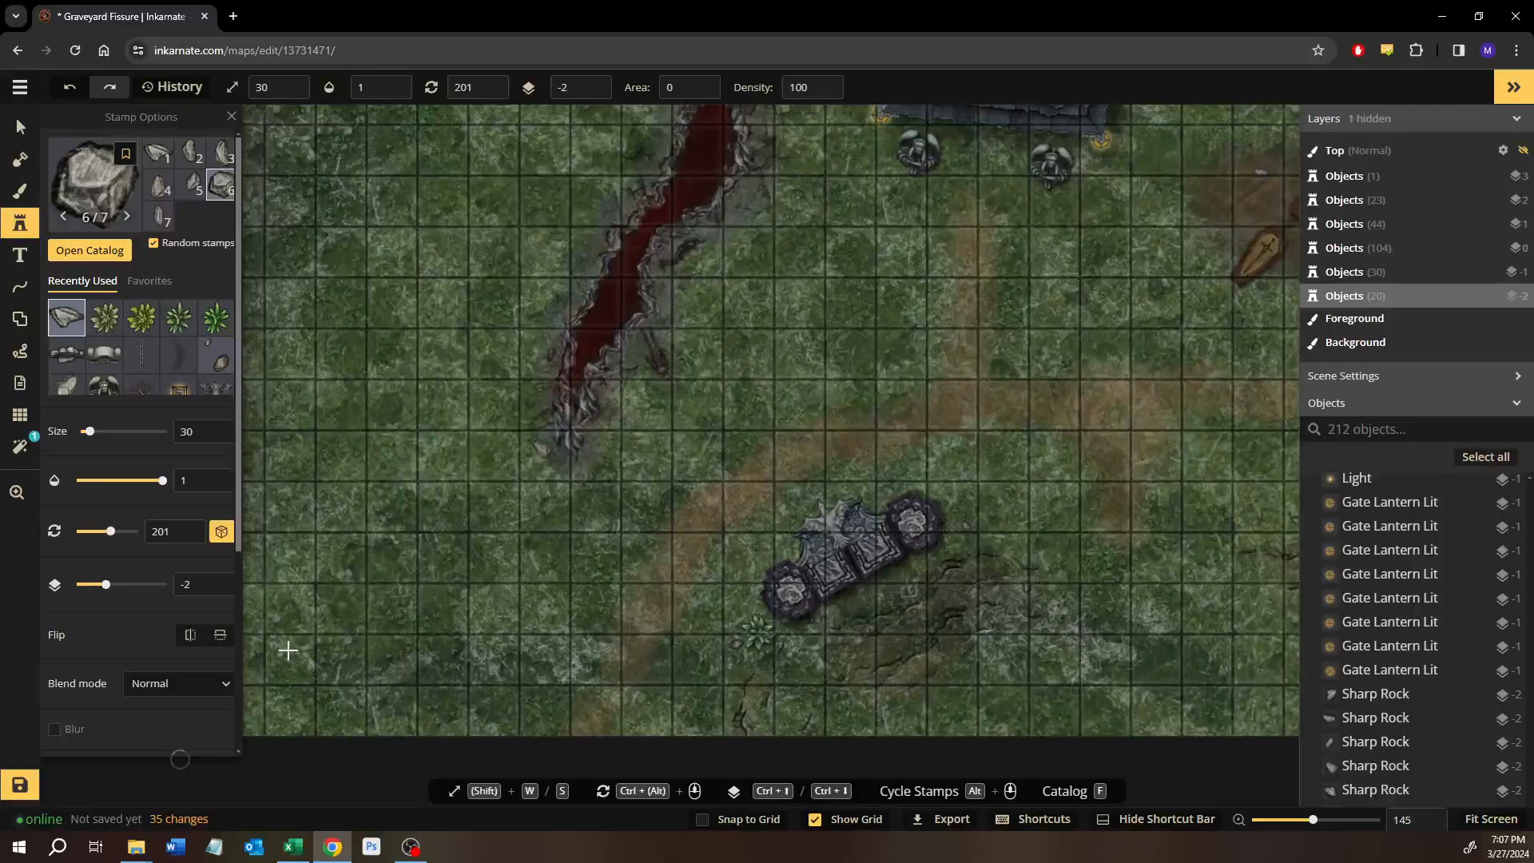
{"action": "left_click", "coordinate": [20, 785]}
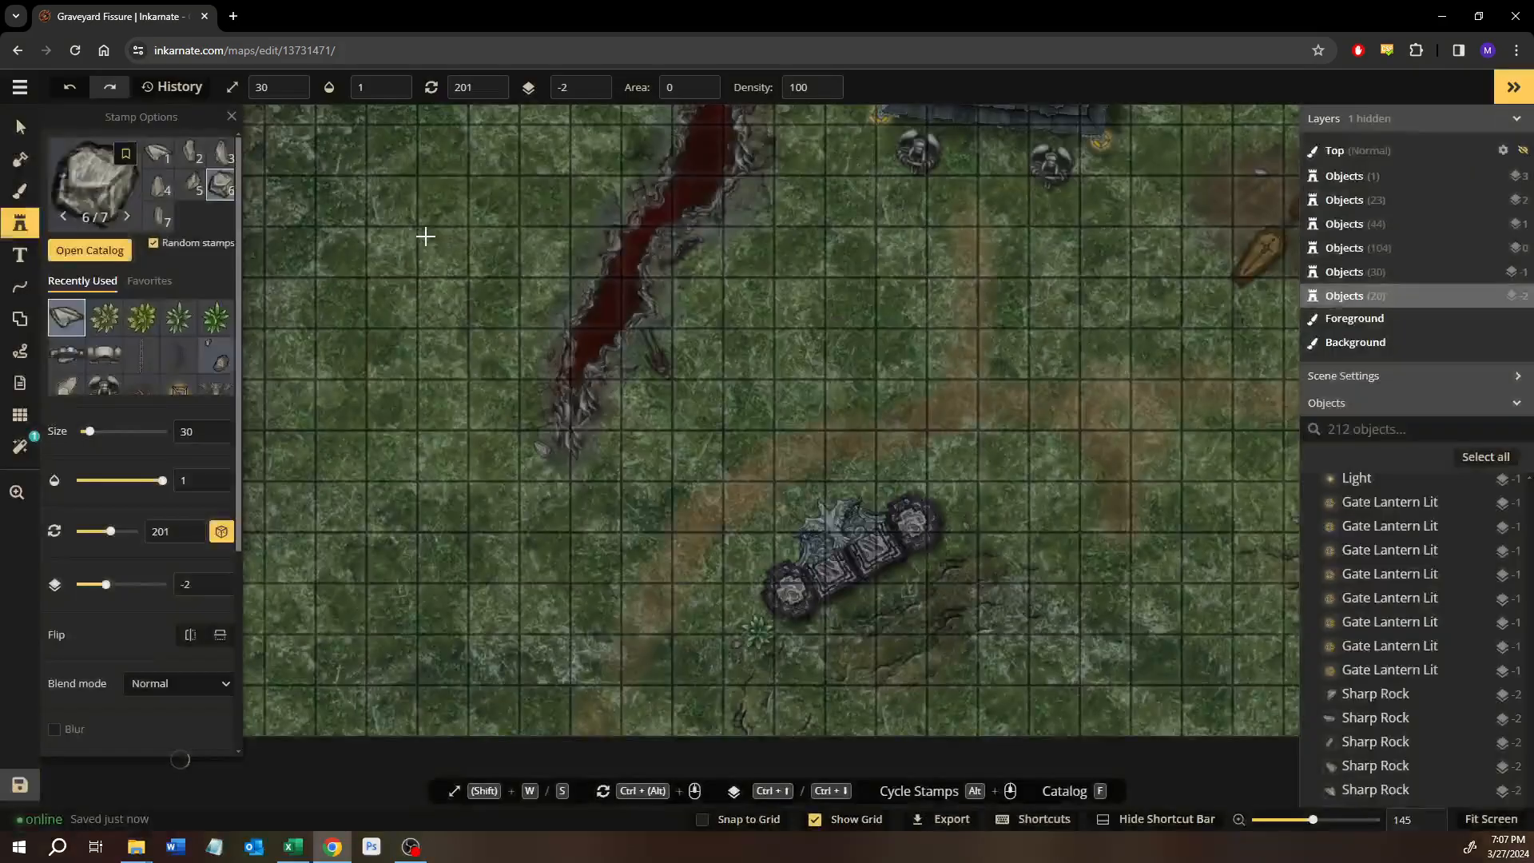
Clear the rock search and look through the Terrain stamps in the catalog, leaving the current stamp unchanged.
{"action": "scroll", "coordinate": [445, 354], "scroll_direction": "down", "scroll_amount": 3}
{"action": "left_click_drag", "start_coordinate": [479, 410], "coordinate": [825, 578]}
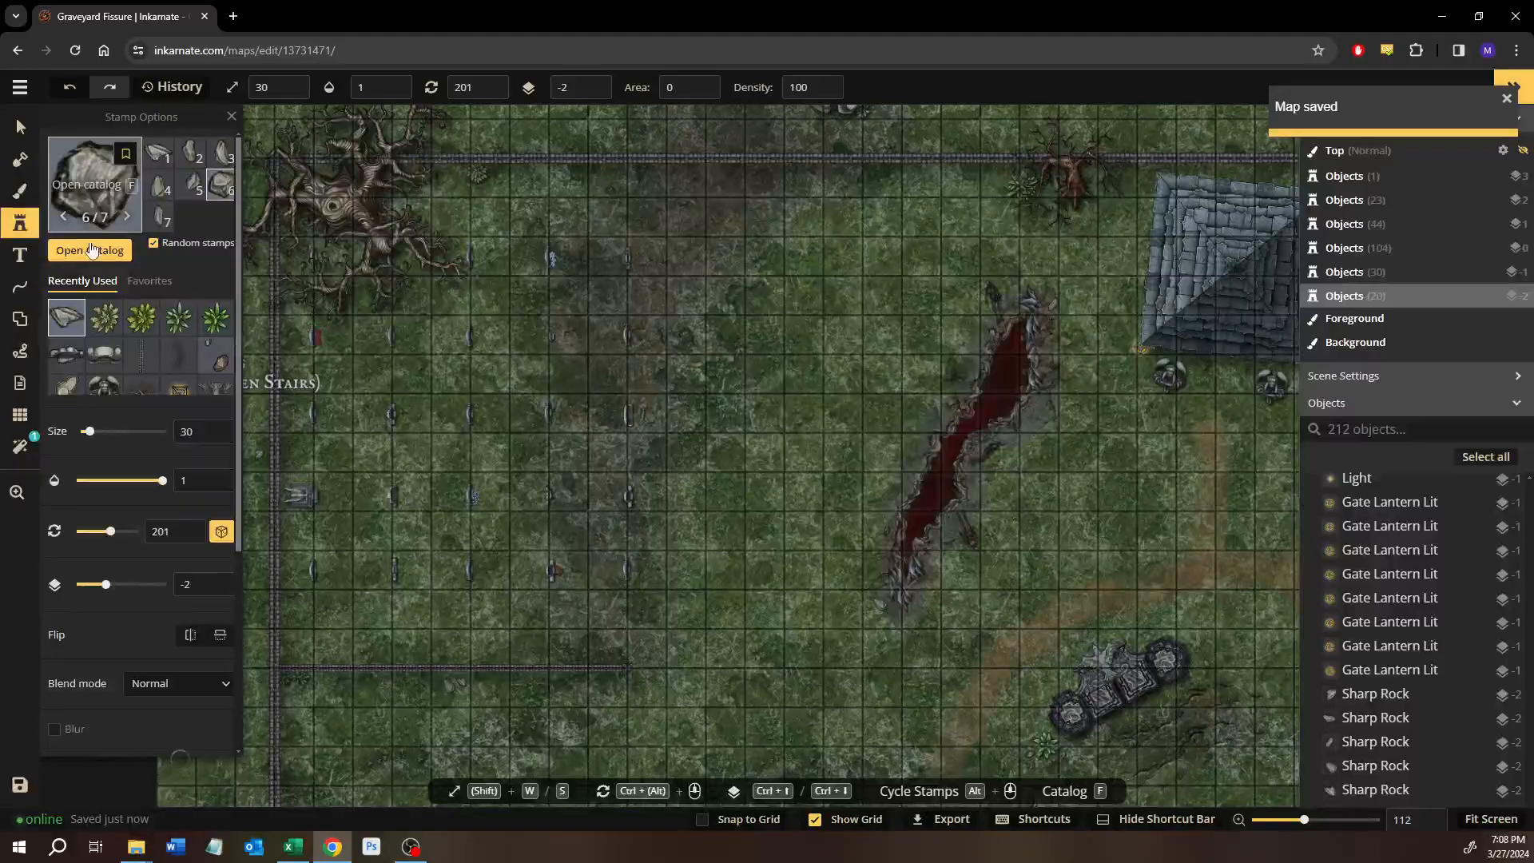
{"action": "key", "text": "f"}
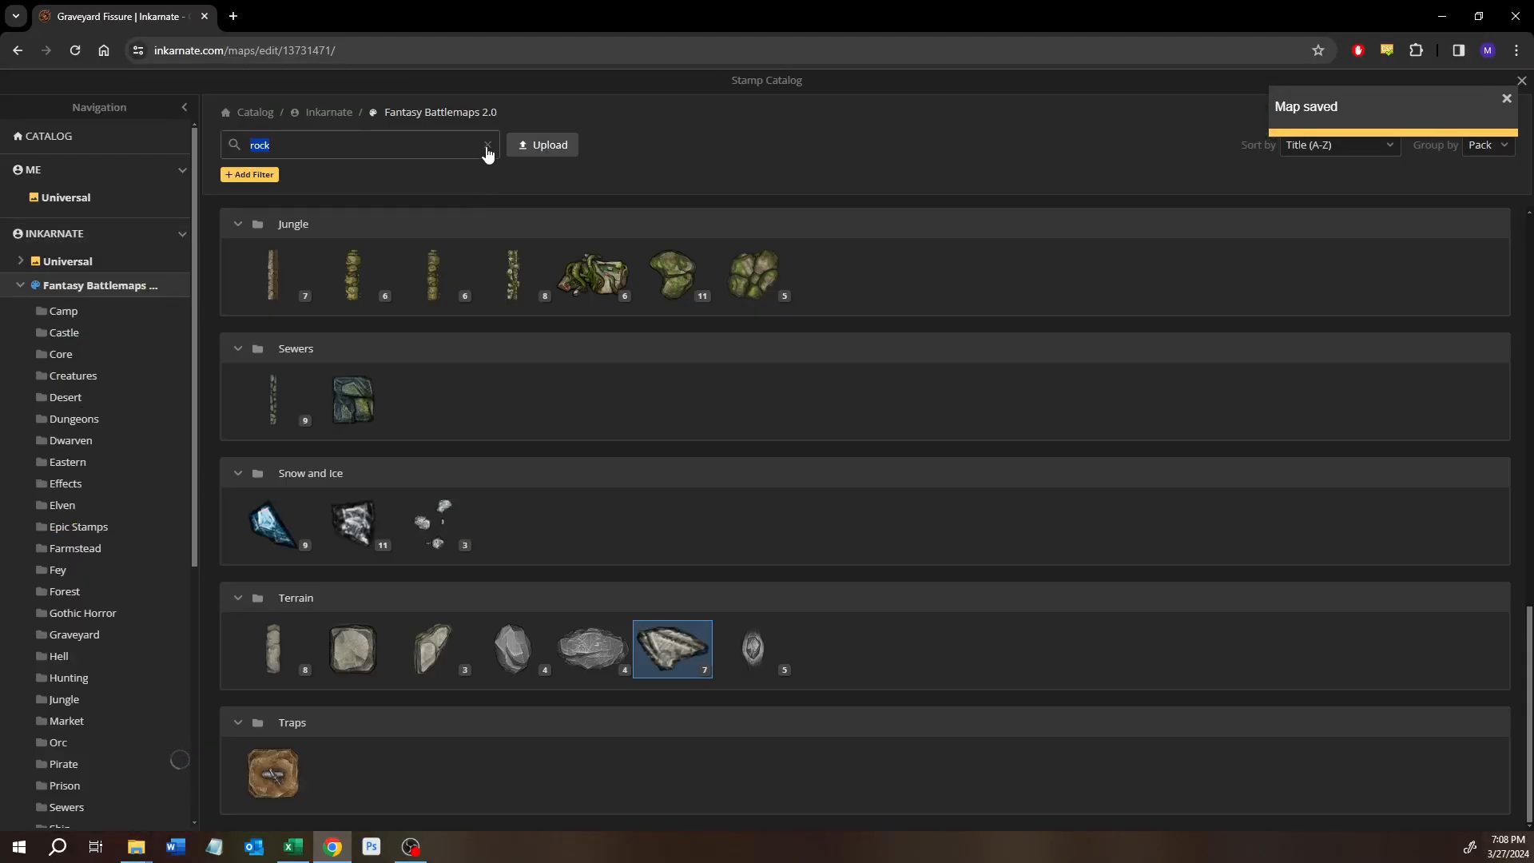
{"action": "scroll", "coordinate": [68, 671], "scroll_direction": "down", "scroll_amount": 4}
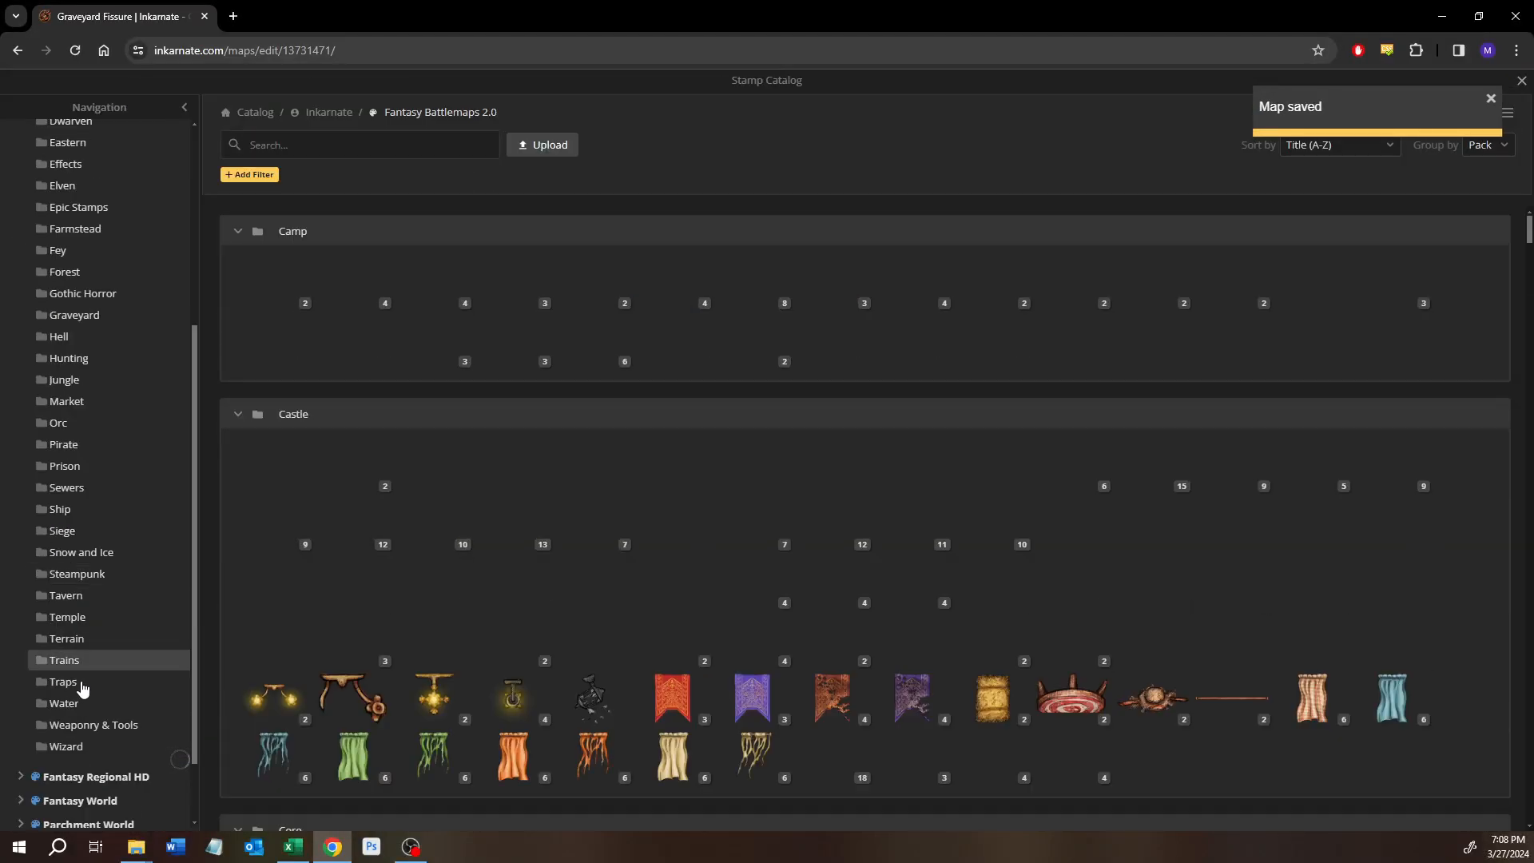
{"action": "left_click", "coordinate": [66, 638]}
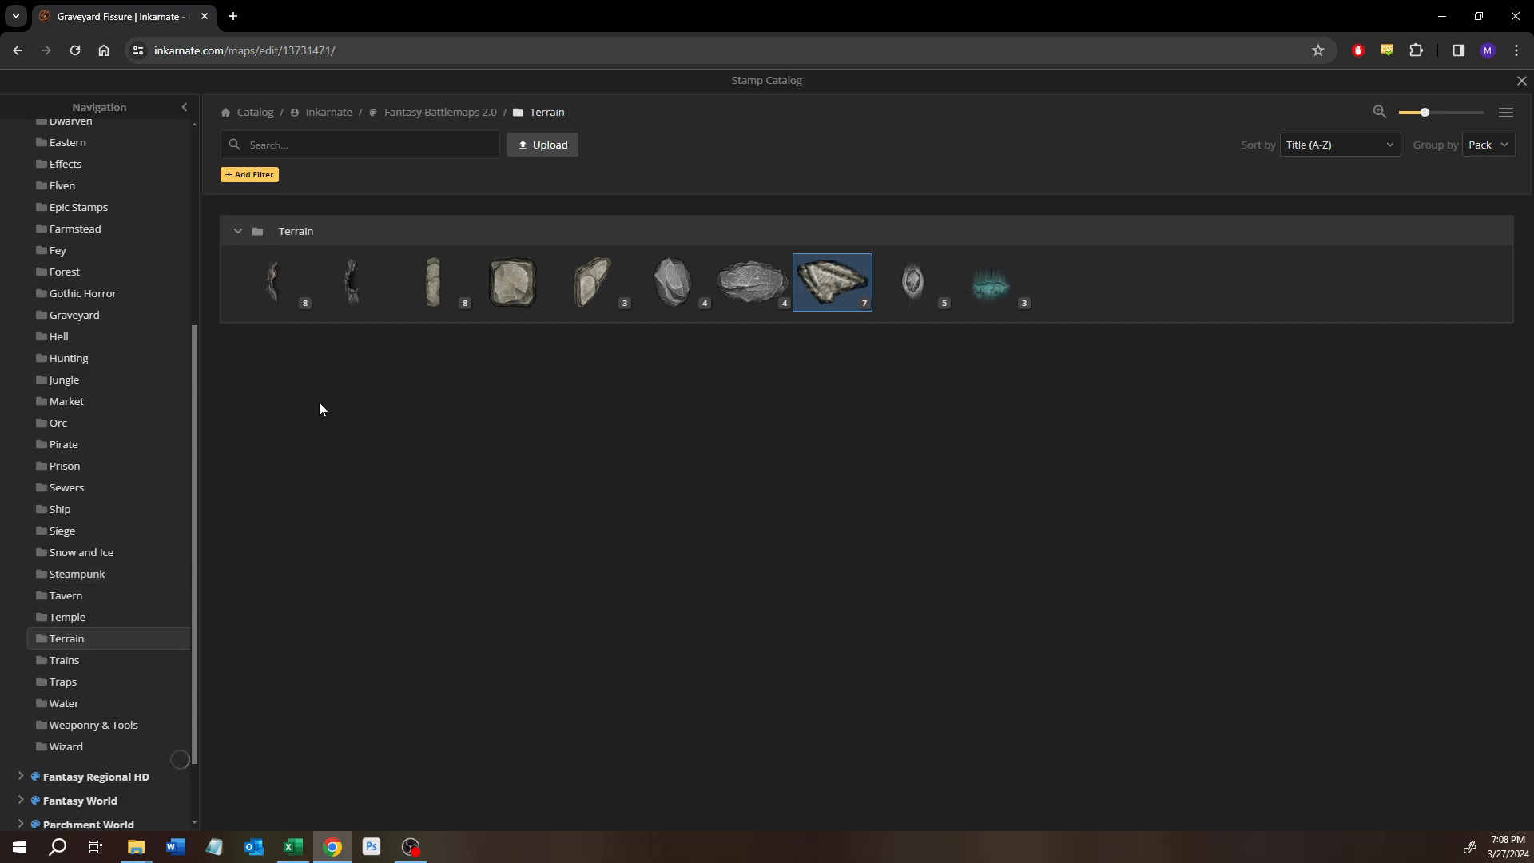
{"action": "left_click", "coordinate": [1518, 83]}
Try the dark green grass texture with the size 80 background brush on the ground east of the graves.
{"action": "left_click_drag", "start_coordinate": [636, 452], "coordinate": [599, 271]}
{"action": "left_click_drag", "start_coordinate": [786, 564], "coordinate": [701, 615]}
{"action": "scroll", "coordinate": [676, 565], "scroll_direction": "down", "scroll_amount": 5}
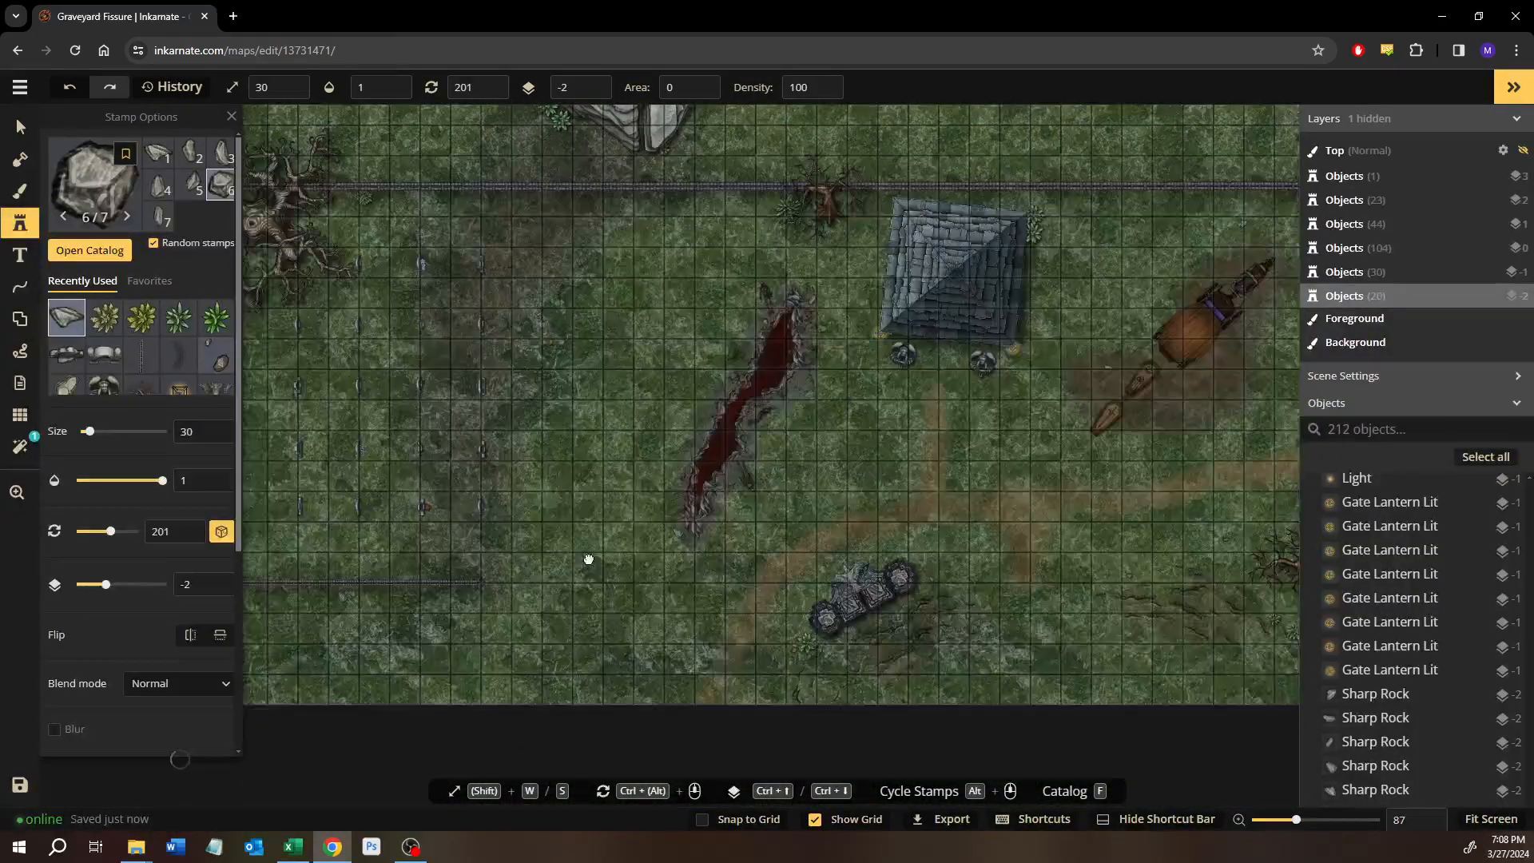
{"action": "left_click_drag", "start_coordinate": [589, 559], "coordinate": [829, 650]}
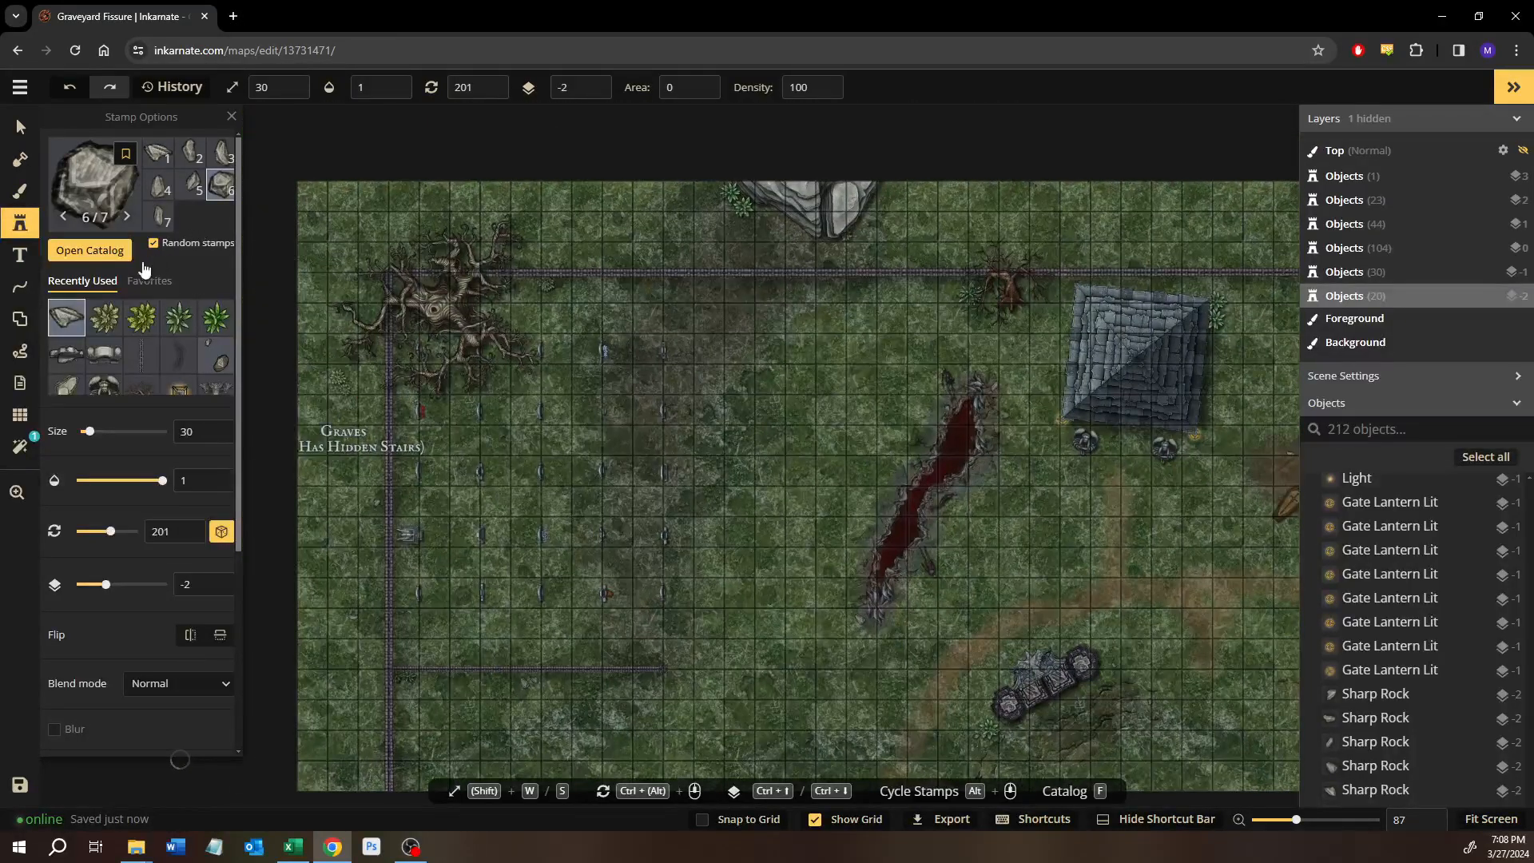
{"action": "left_click", "coordinate": [15, 197]}
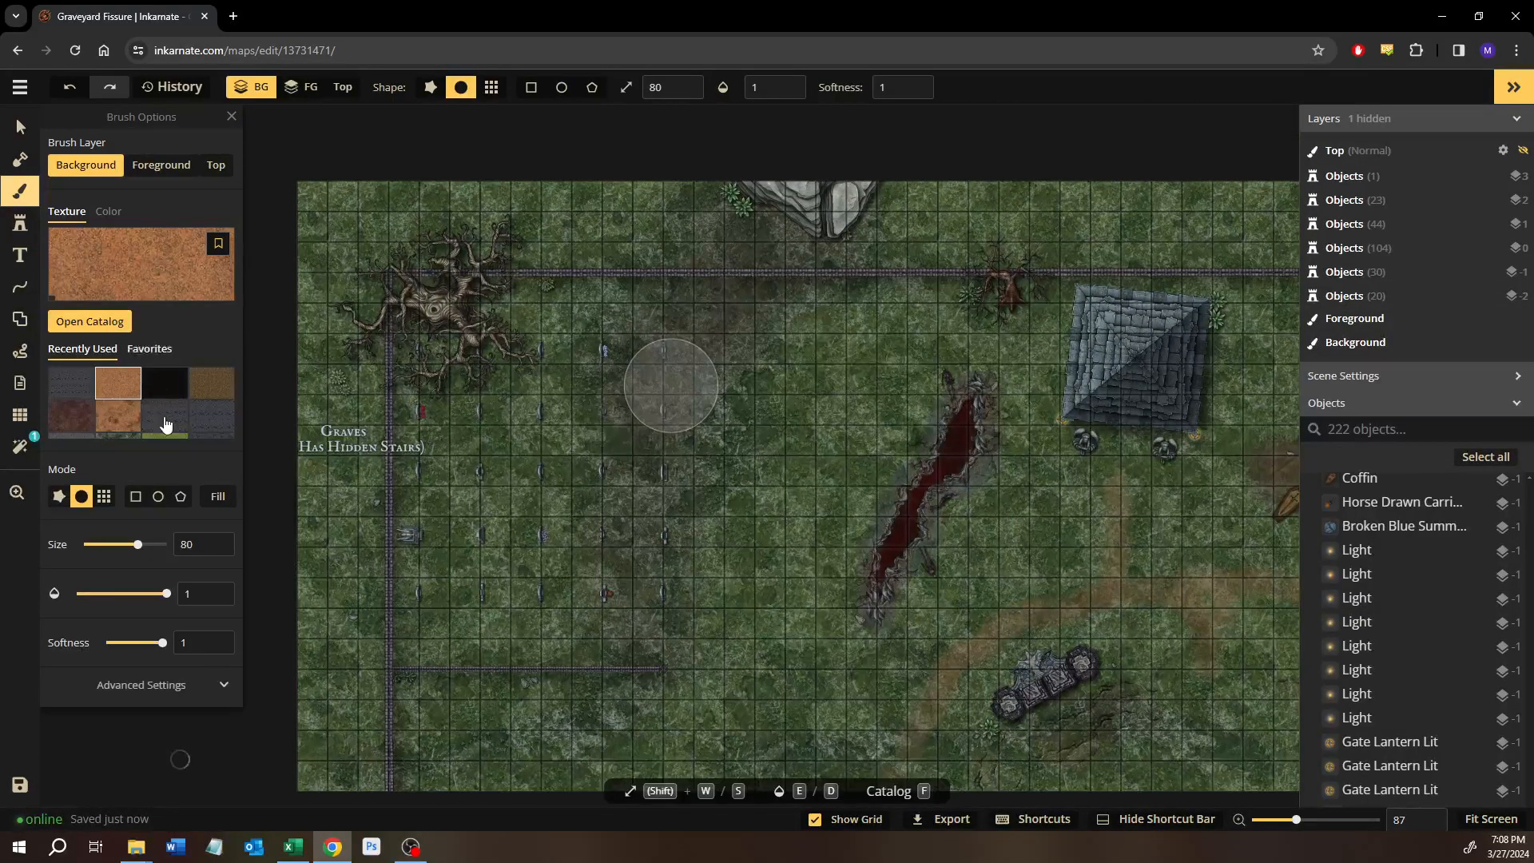
{"action": "scroll", "coordinate": [165, 423], "scroll_direction": "down", "scroll_amount": 1}
{"action": "left_click", "coordinate": [136, 429]}
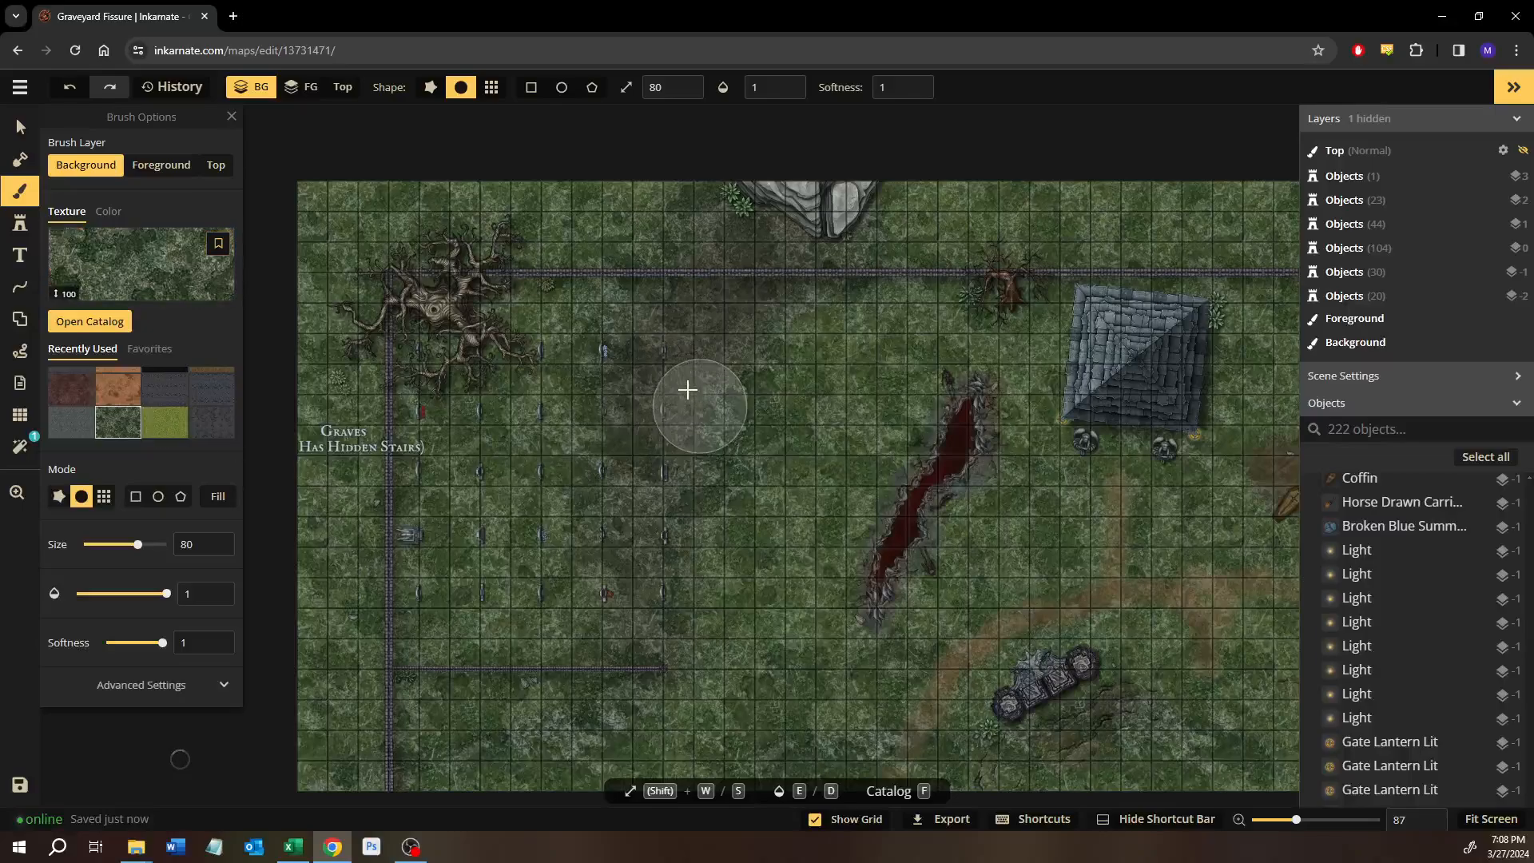
{"action": "left_click_drag", "start_coordinate": [715, 344], "coordinate": [653, 442]}
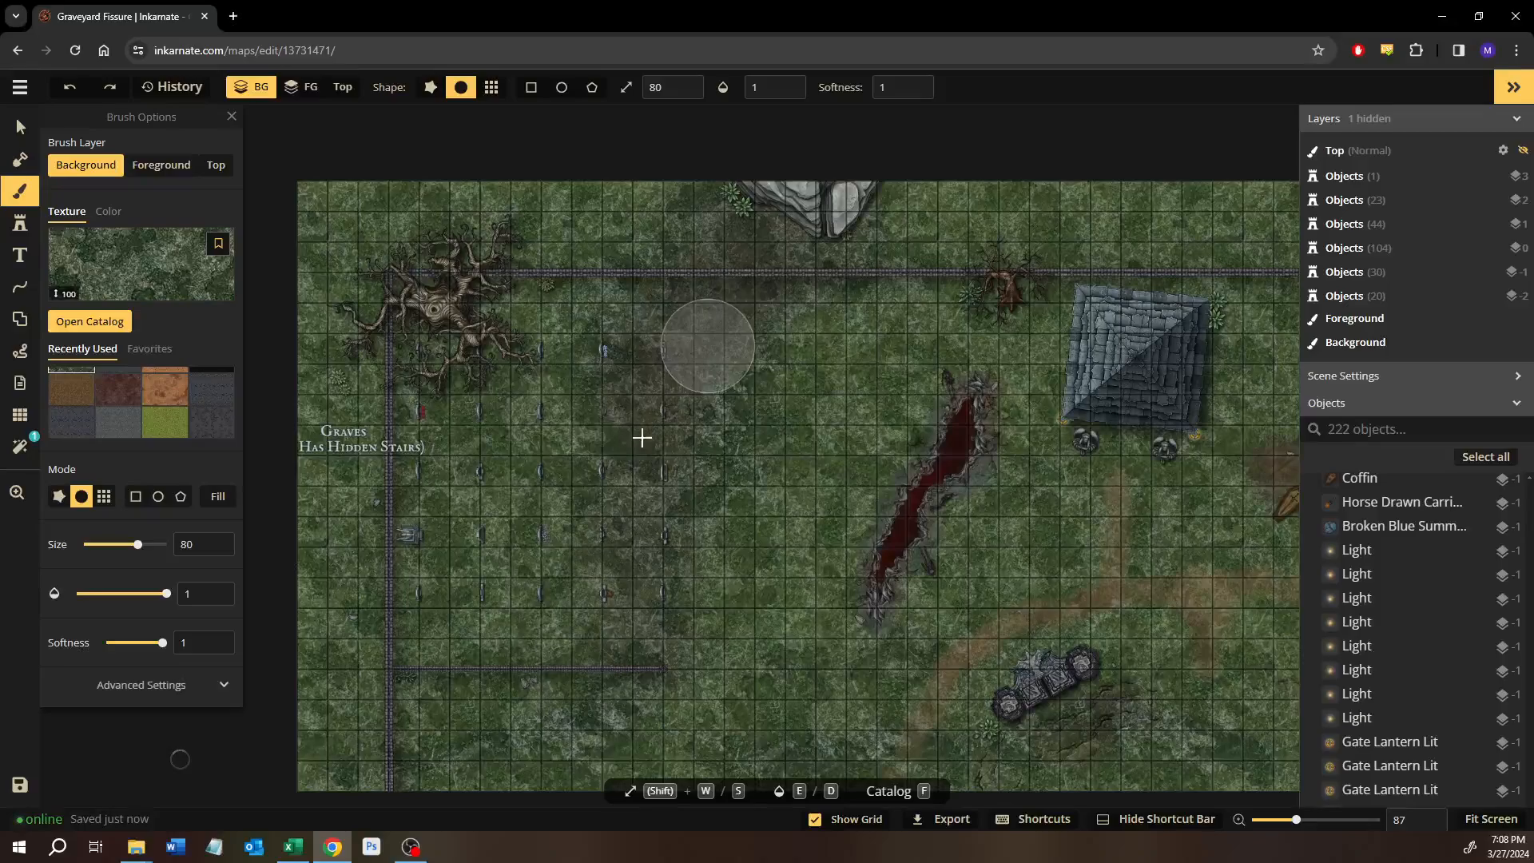
Brush the dark red ground texture at 0.21 opacity onto the background along the fence north of the carriage.
{"action": "left_click", "coordinate": [135, 400]}
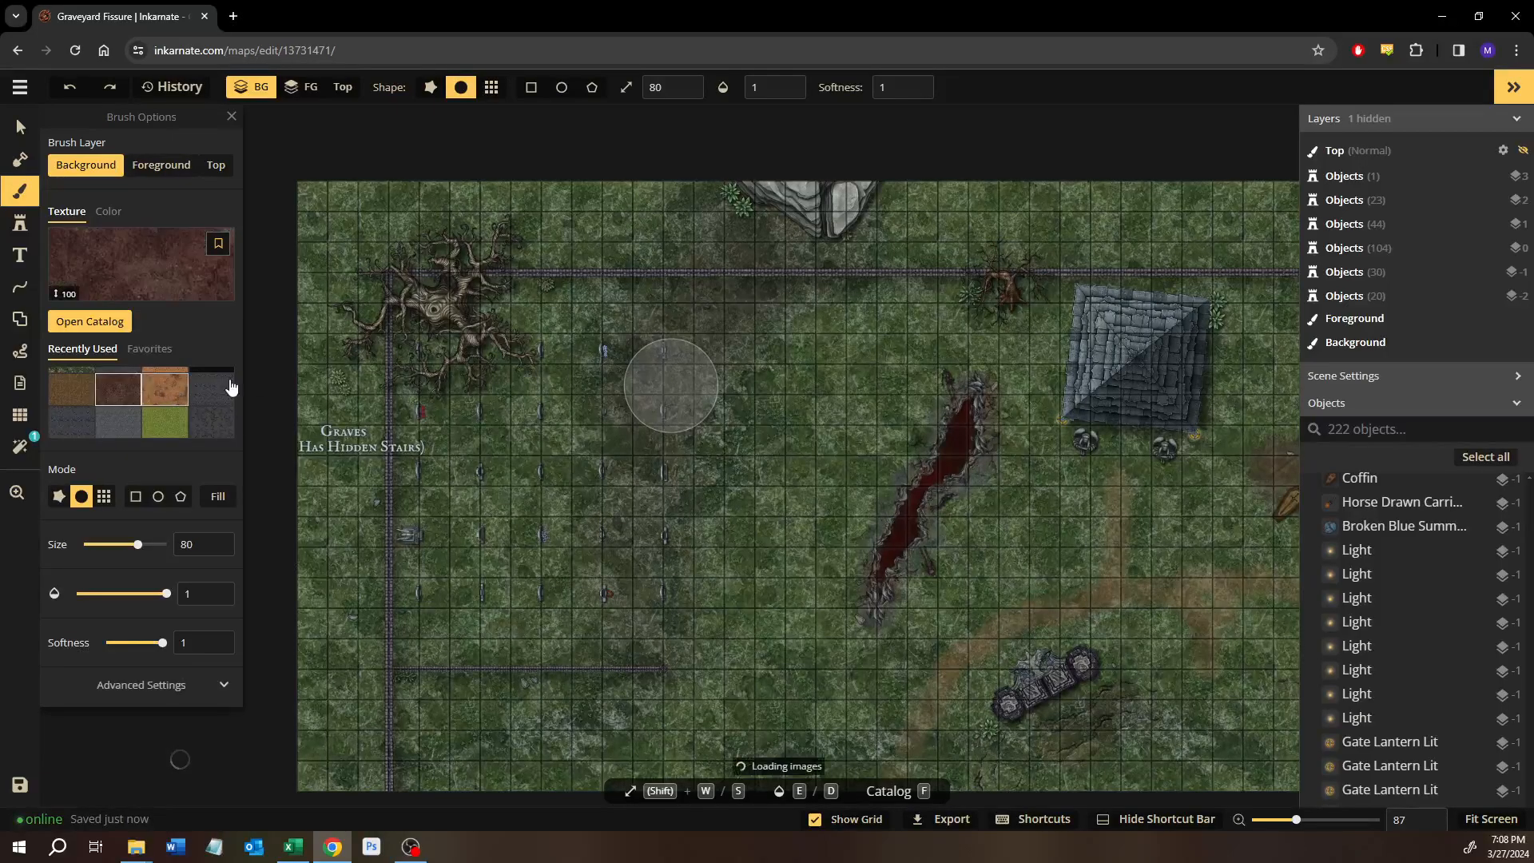
{"action": "left_click_drag", "start_coordinate": [605, 463], "coordinate": [562, 470]}
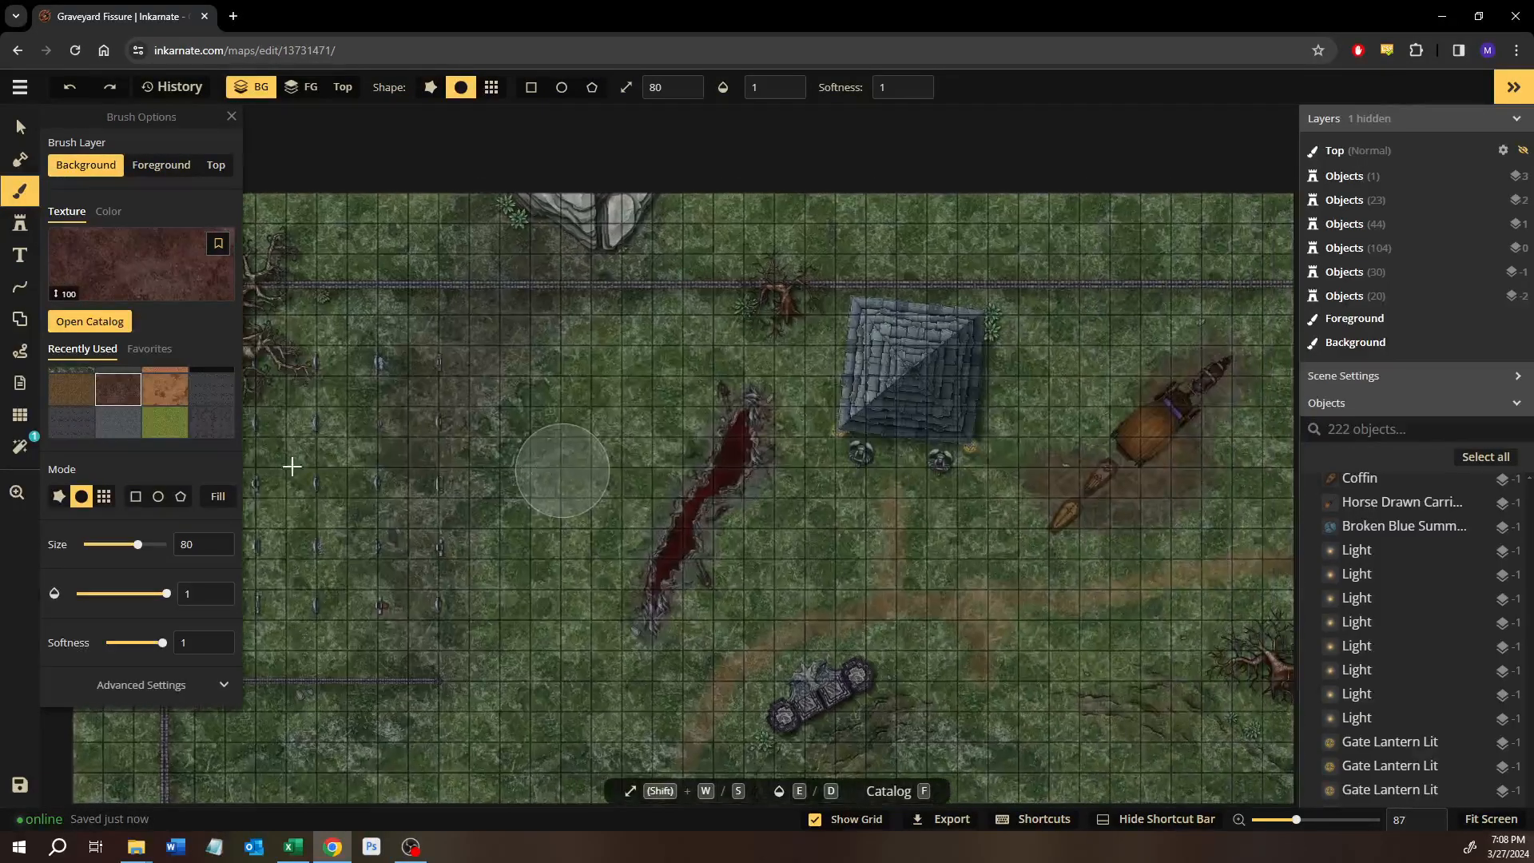
{"action": "left_click_drag", "start_coordinate": [473, 444], "coordinate": [354, 459]}
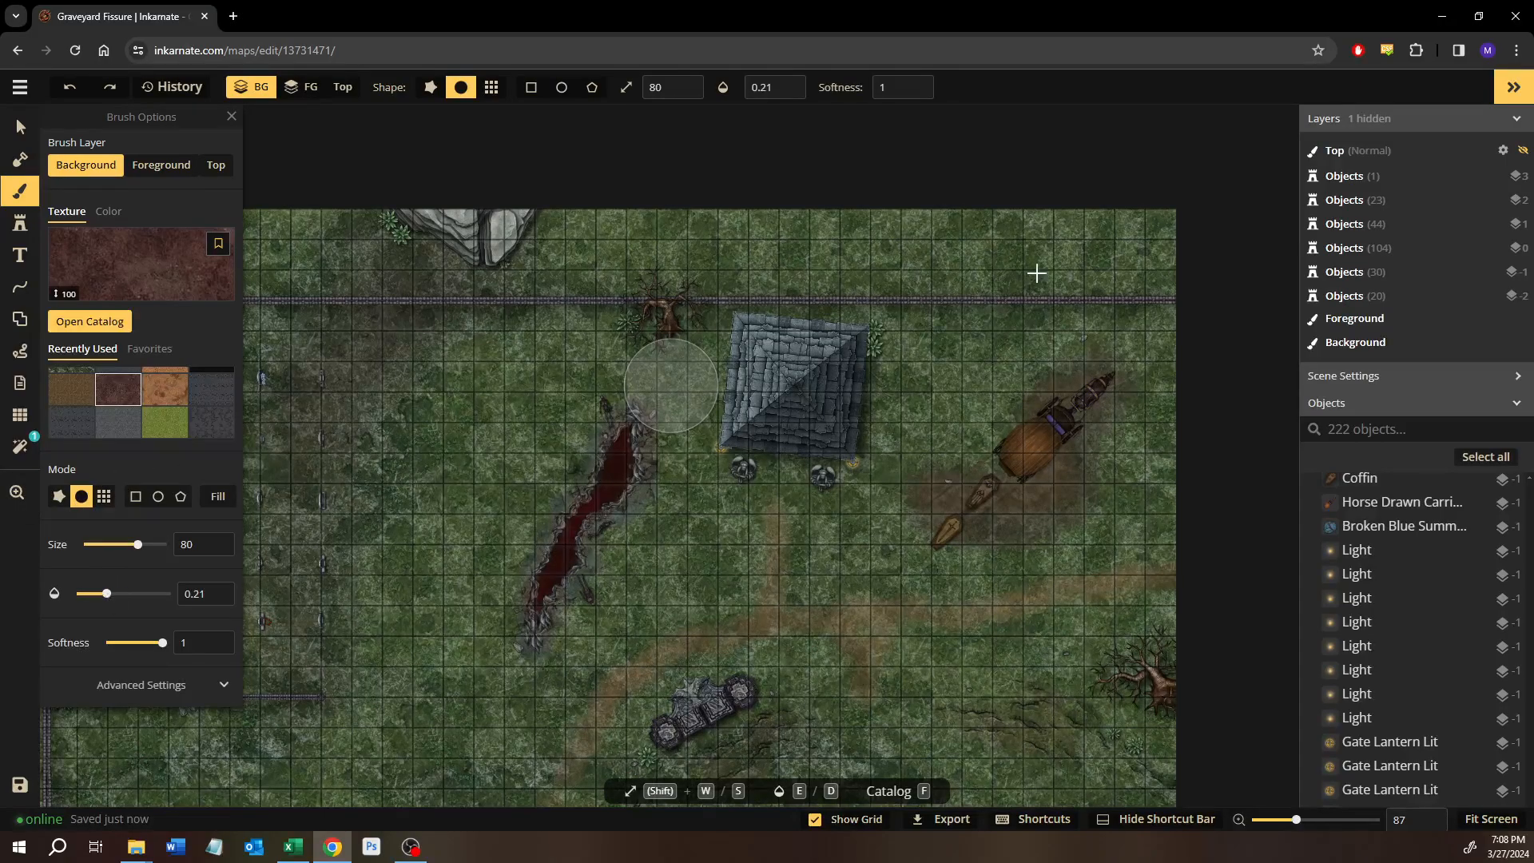
{"action": "mouse_move", "coordinate": [1025, 293]}
{"action": "left_mouse_down"}
{"action": "mouse_move", "coordinate": [1098, 271]}
{"action": "mouse_move", "coordinate": [1151, 230]}
{"action": "mouse_move", "coordinate": [1054, 299]}
{"action": "mouse_move", "coordinate": [916, 312]}
{"action": "mouse_move", "coordinate": [986, 301]}
{"action": "mouse_move", "coordinate": [1120, 229]}
{"action": "mouse_move", "coordinate": [1126, 189]}
{"action": "mouse_move", "coordinate": [1065, 290]}
{"action": "mouse_move", "coordinate": [925, 315]}
{"action": "mouse_move", "coordinate": [1089, 271]}
{"action": "mouse_move", "coordinate": [1116, 229]}
{"action": "mouse_move", "coordinate": [1065, 290]}
{"action": "mouse_move", "coordinate": [943, 320]}
{"action": "mouse_move", "coordinate": [1028, 319]}
{"action": "mouse_move", "coordinate": [1108, 194]}
{"action": "left_mouse_up"}
{"action": "left_click_drag", "start_coordinate": [1041, 325], "coordinate": [877, 373]}
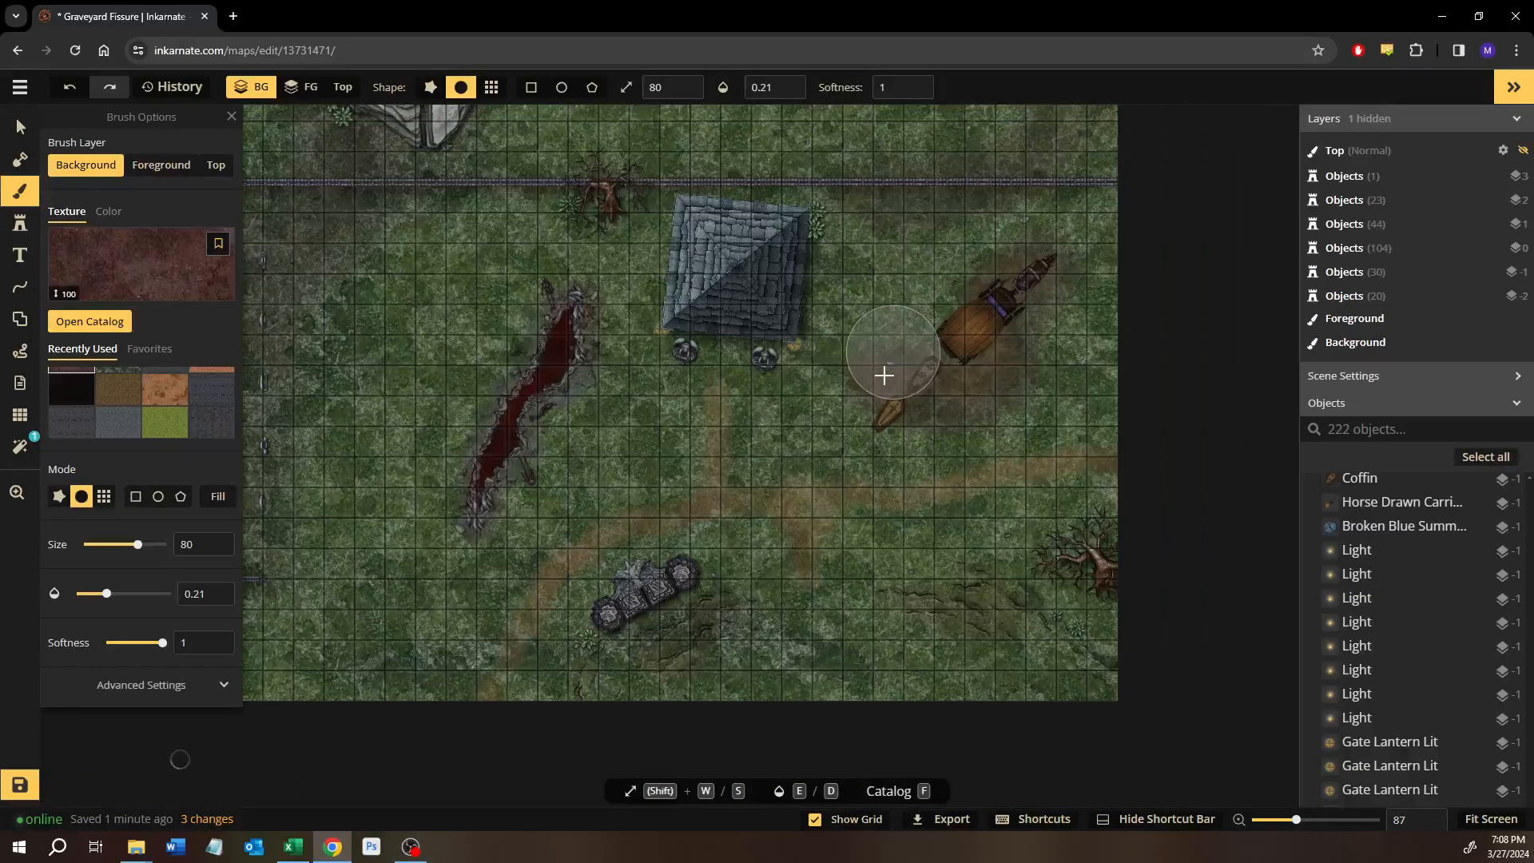
Reduce the brush size to 50 and paint more faint dark red texture on the ground around the front of the carriage.
{"action": "scroll", "coordinate": [989, 400], "scroll_direction": "up", "scroll_amount": 1}
{"action": "scroll", "coordinate": [988, 400], "scroll_direction": "up", "scroll_amount": 6}
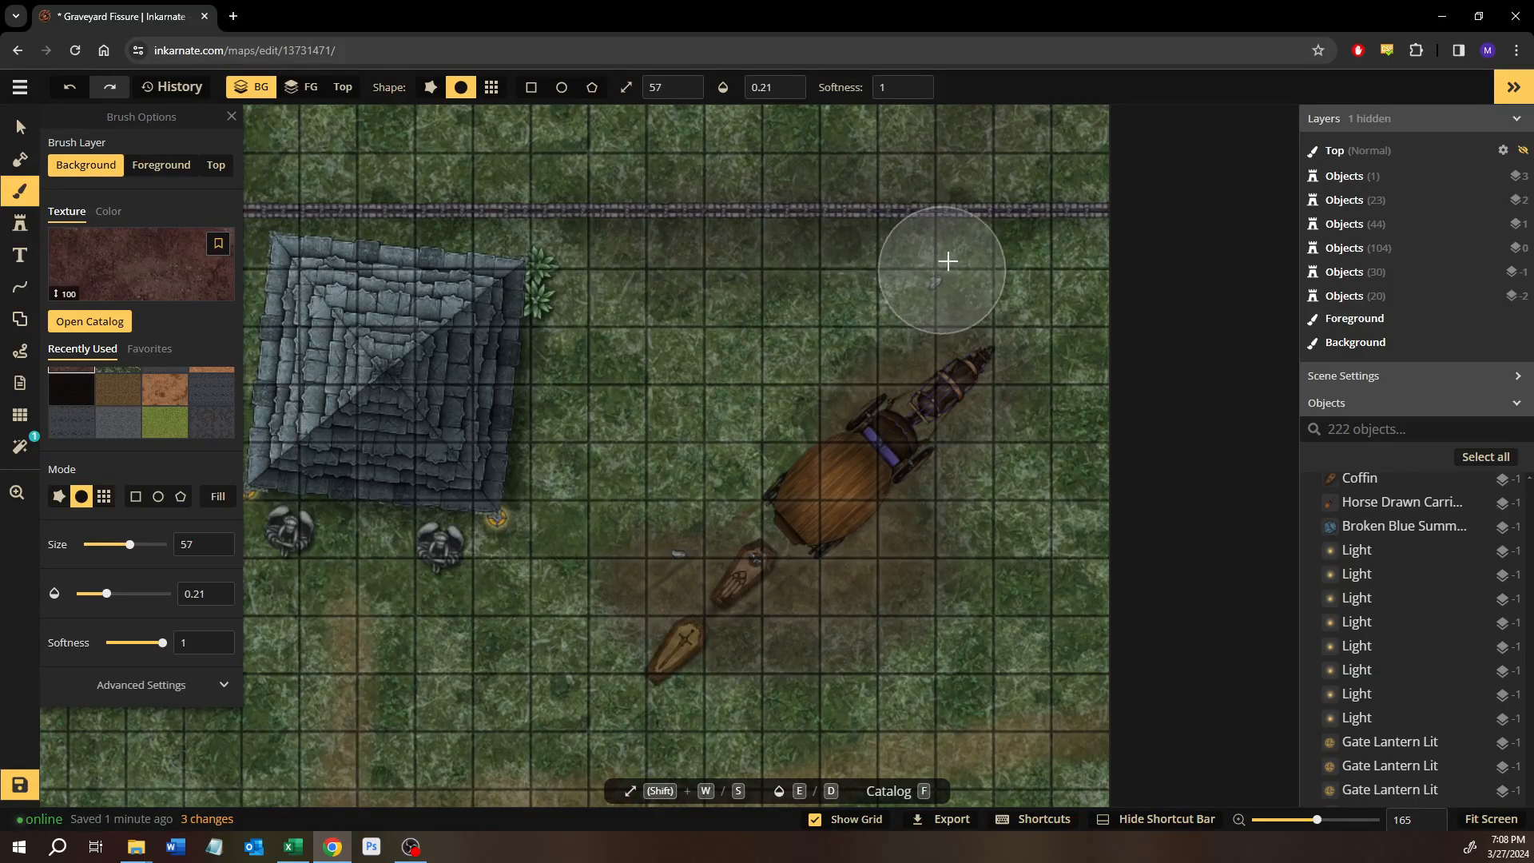
{"action": "key", "text": "s"}
{"action": "key", "text": "s"}
{"action": "mouse_move", "coordinate": [940, 272]}
{"action": "left_mouse_down"}
{"action": "mouse_move", "coordinate": [746, 362]}
{"action": "mouse_move", "coordinate": [920, 284]}
{"action": "mouse_move", "coordinate": [1021, 295]}
{"action": "left_mouse_up"}
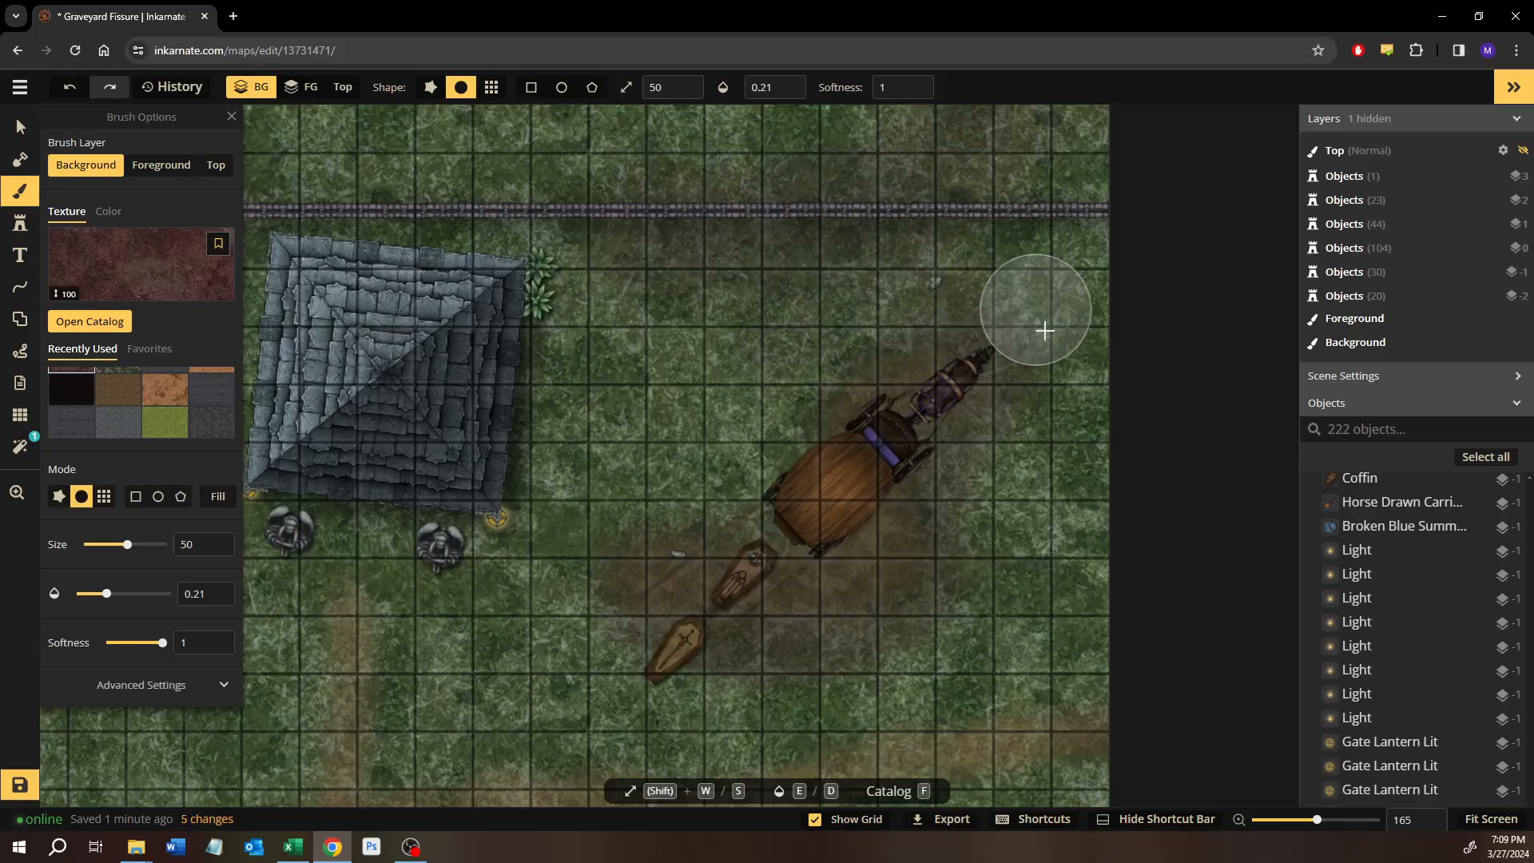
{"action": "mouse_move", "coordinate": [739, 358]}
{"action": "left_mouse_down"}
{"action": "mouse_move", "coordinate": [967, 256]}
{"action": "mouse_move", "coordinate": [1024, 267]}
{"action": "left_mouse_up"}
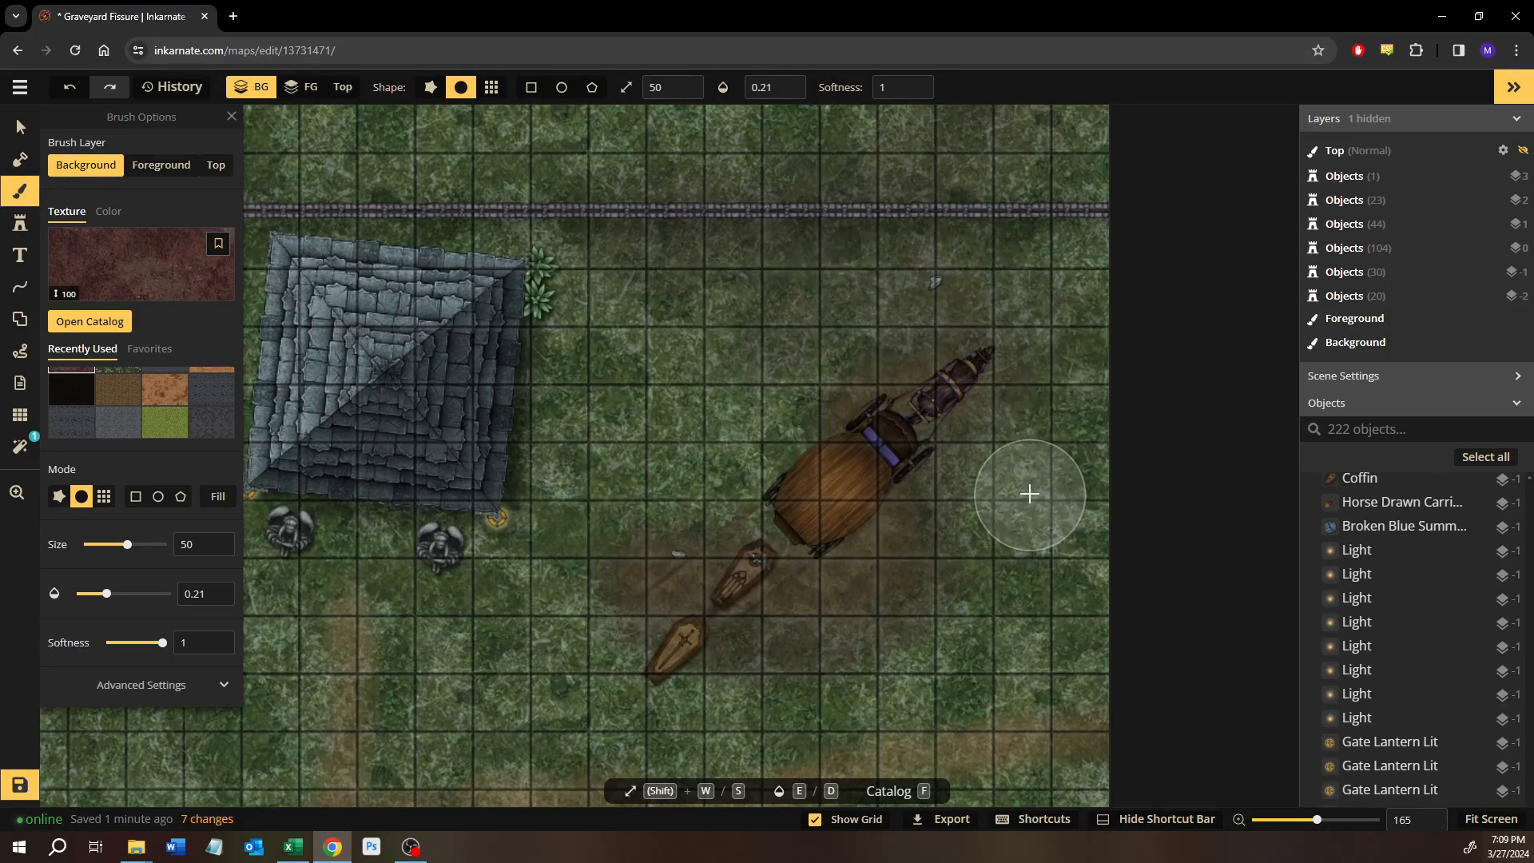
{"action": "left_click_drag", "start_coordinate": [1029, 497], "coordinate": [1072, 449]}
{"action": "scroll", "coordinate": [852, 328], "scroll_direction": "up", "scroll_amount": 2}
{"action": "scroll", "coordinate": [783, 344], "scroll_direction": "down", "scroll_amount": 4}
{"action": "left_click_drag", "start_coordinate": [609, 405], "coordinate": [879, 401]}
{"action": "left_click_drag", "start_coordinate": [496, 344], "coordinate": [733, 375]}
{"action": "scroll", "coordinate": [734, 375], "scroll_direction": "down", "scroll_amount": 1}
{"action": "left_click_drag", "start_coordinate": [851, 445], "coordinate": [664, 438]}
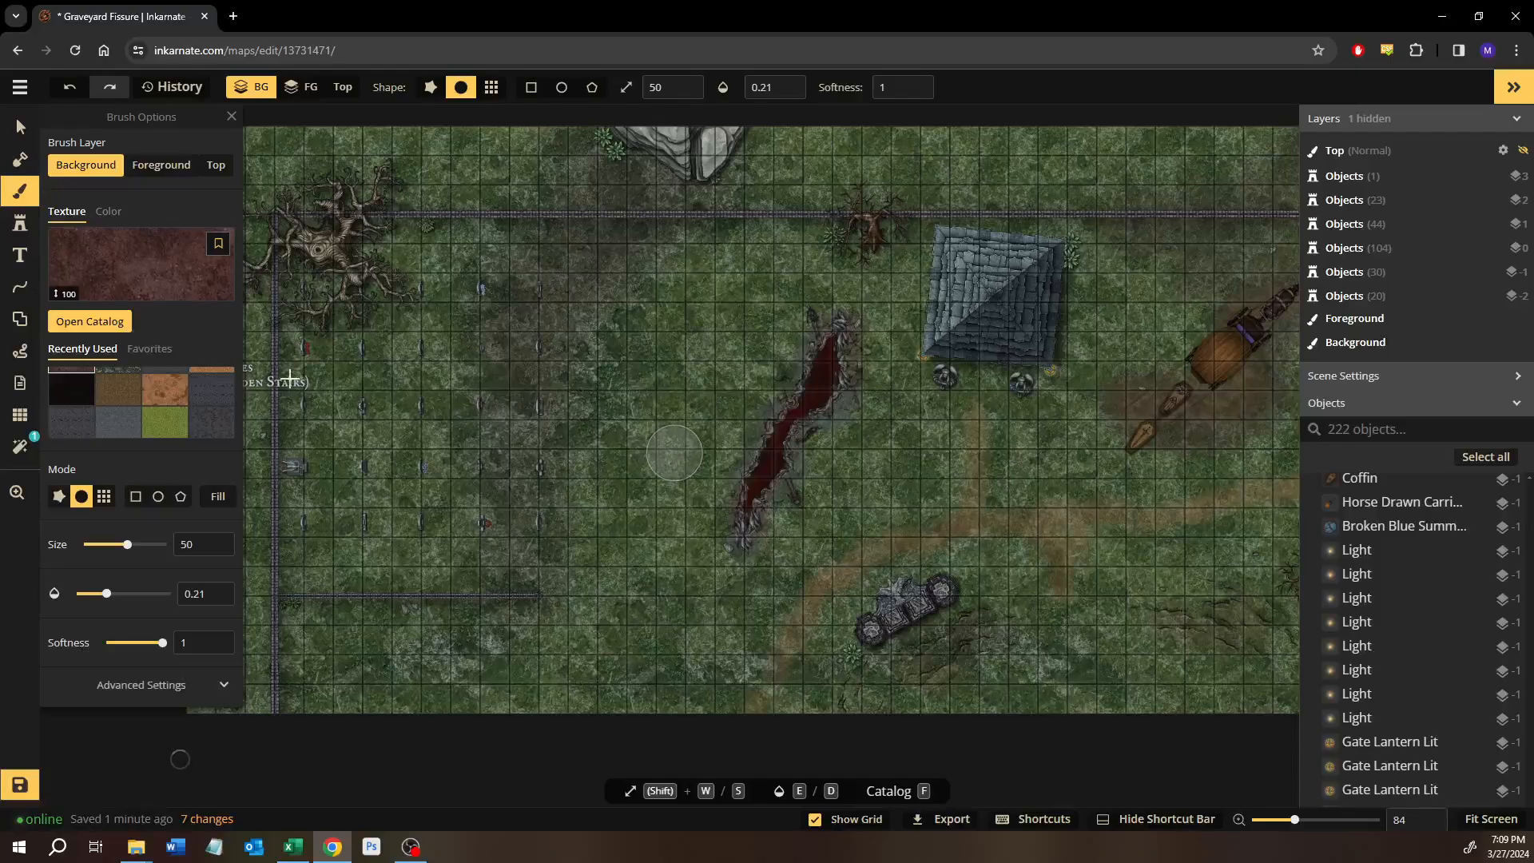
Close the brush options and look over the ground around the graves, the fissure and the dirt path south of it.
{"action": "mouse_move", "coordinate": [756, 489]}
{"action": "left_mouse_down"}
{"action": "mouse_move", "coordinate": [624, 489]}
{"action": "mouse_move", "coordinate": [703, 531]}
{"action": "mouse_move", "coordinate": [829, 533]}
{"action": "left_mouse_up"}
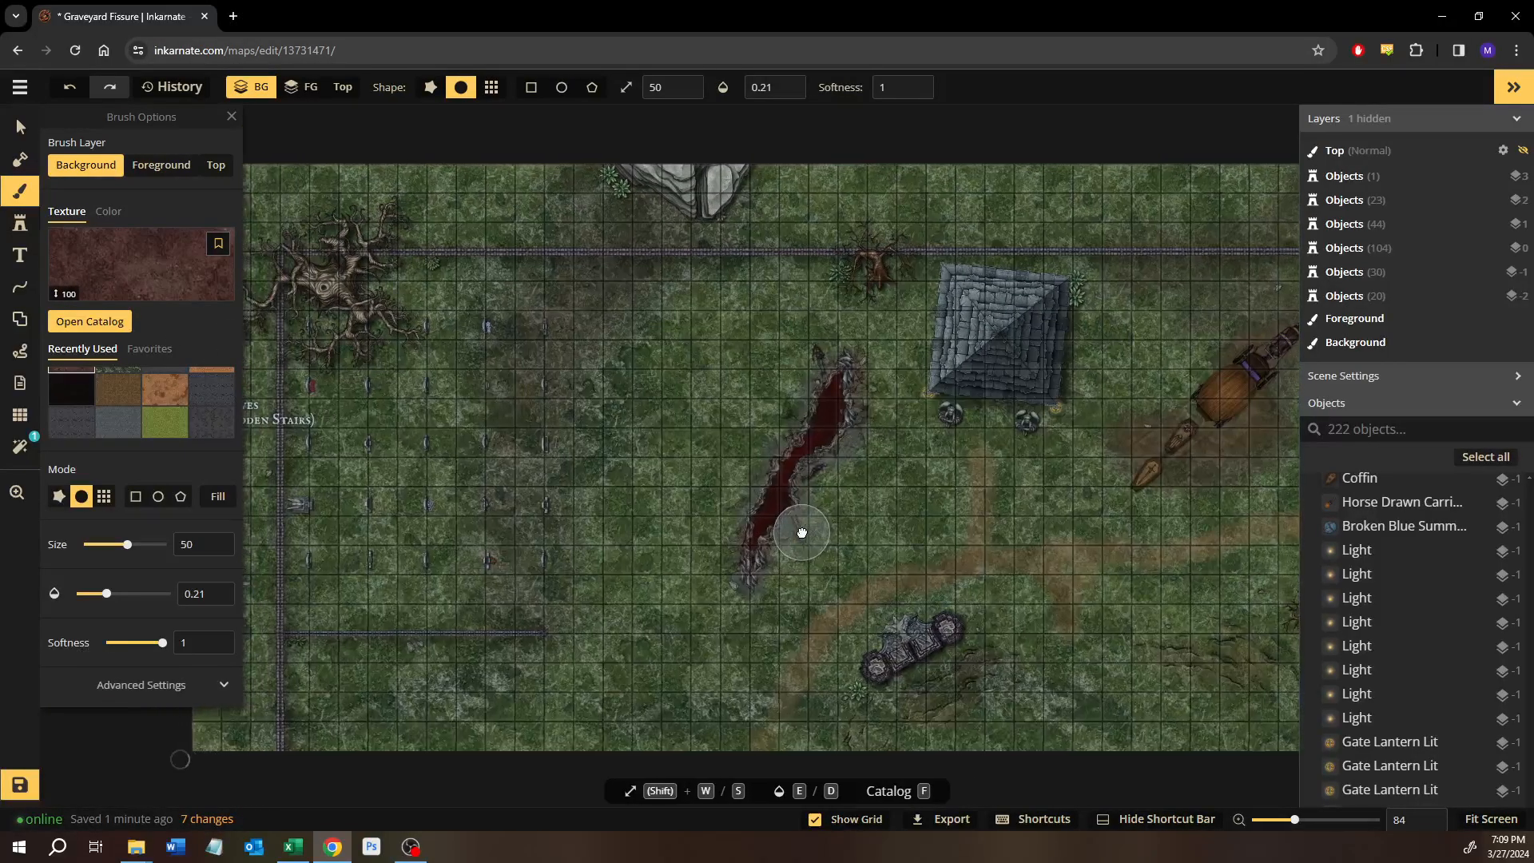
{"action": "left_click", "coordinate": [231, 119]}
{"action": "mouse_move", "coordinate": [616, 318]}
{"action": "left_mouse_down"}
{"action": "mouse_move", "coordinate": [627, 335]}
{"action": "mouse_move", "coordinate": [551, 336]}
{"action": "left_mouse_up"}
{"action": "left_click_drag", "start_coordinate": [547, 345], "coordinate": [575, 386]}
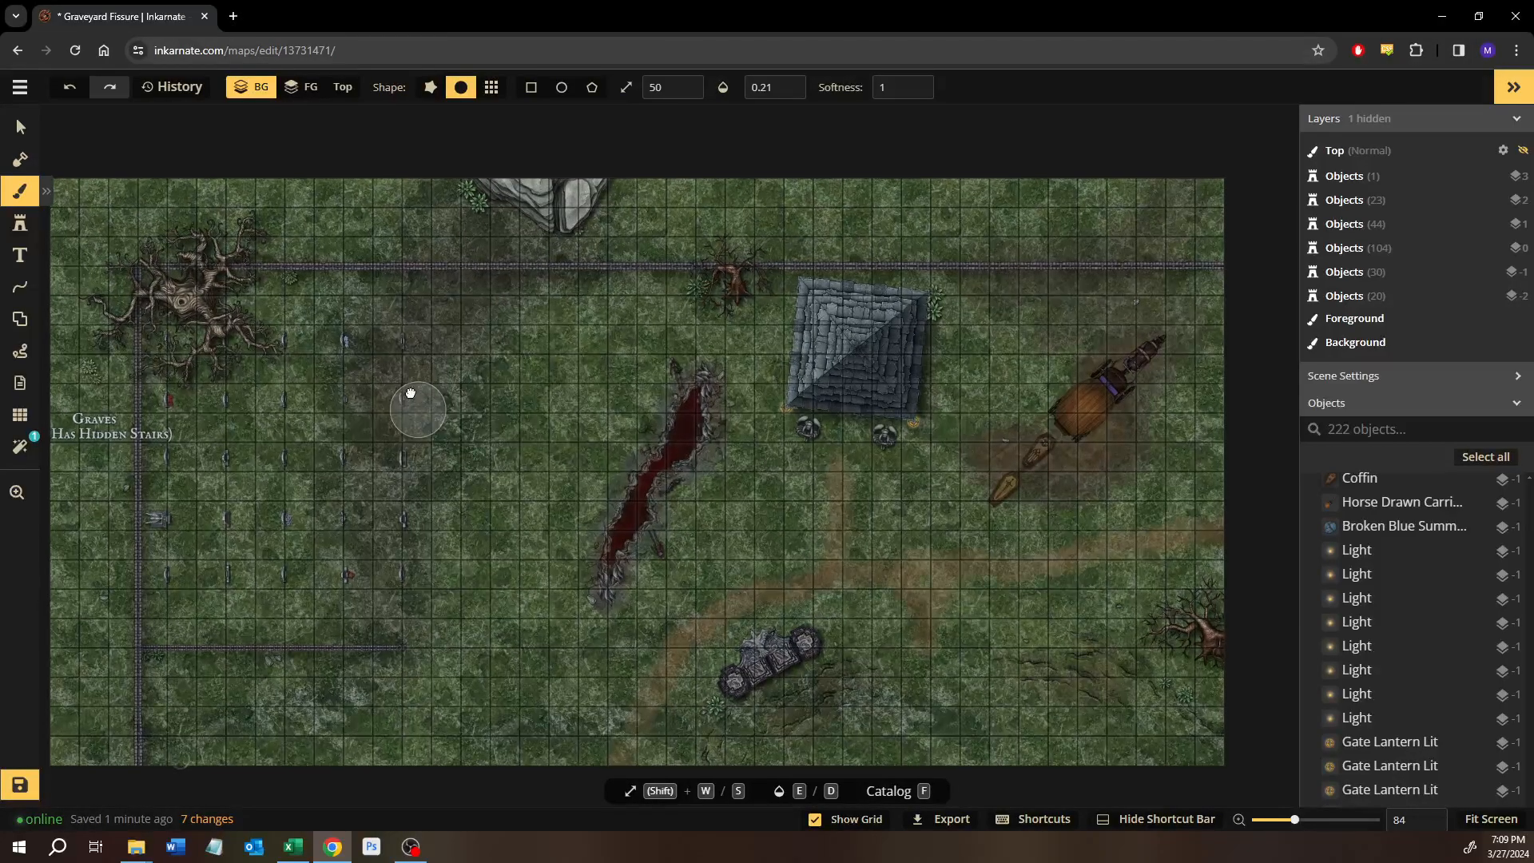
{"action": "scroll", "coordinate": [623, 503], "scroll_direction": "up", "scroll_amount": 5}
{"action": "scroll", "coordinate": [635, 516], "scroll_direction": "up", "scroll_amount": 1}
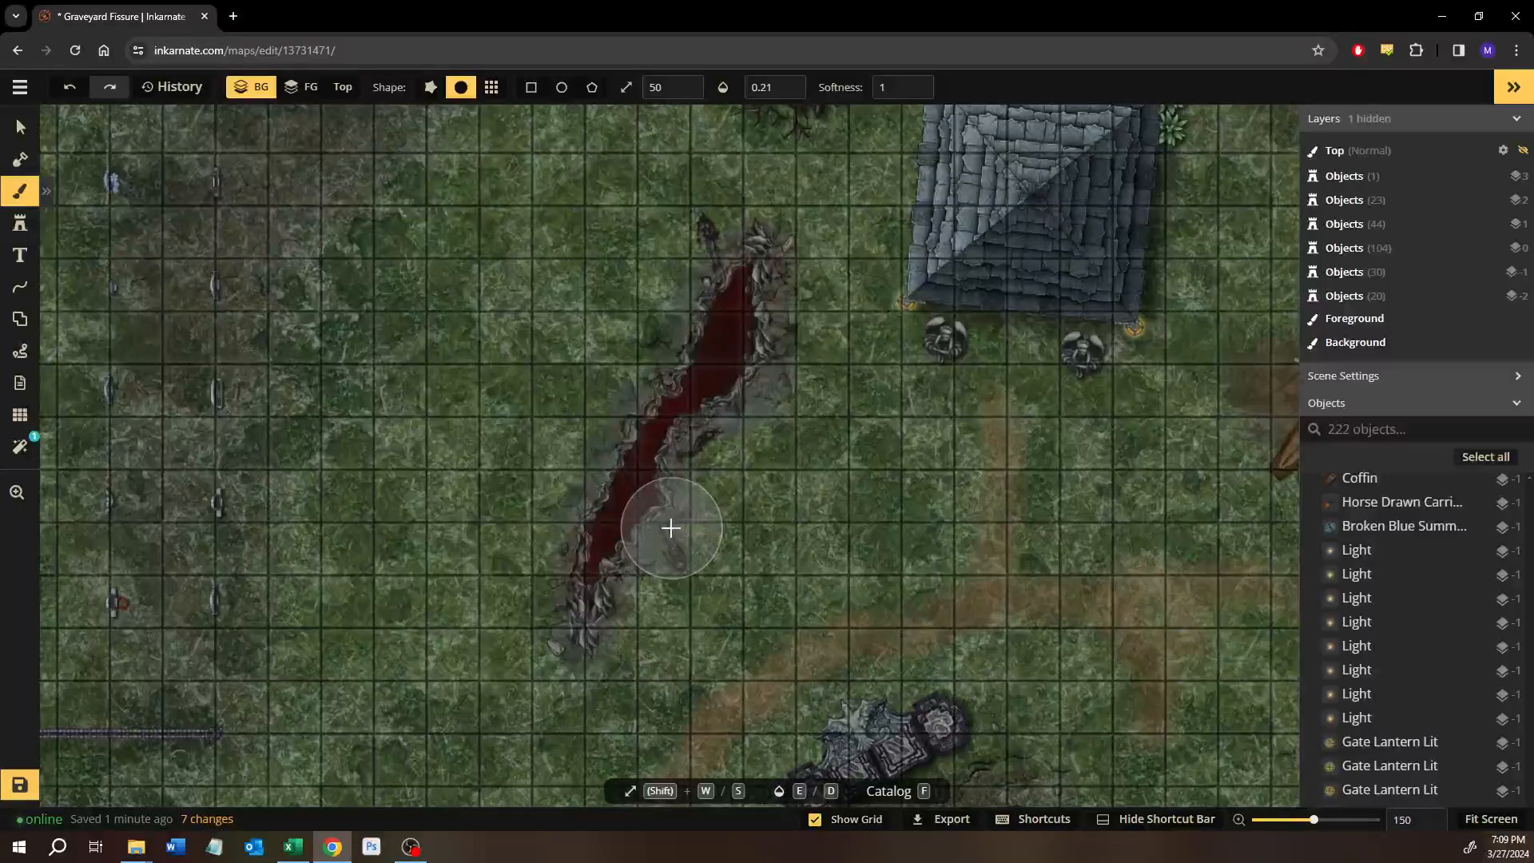
{"action": "left_click_drag", "start_coordinate": [671, 528], "coordinate": [616, 387]}
{"action": "left_click_drag", "start_coordinate": [662, 650], "coordinate": [533, 537]}
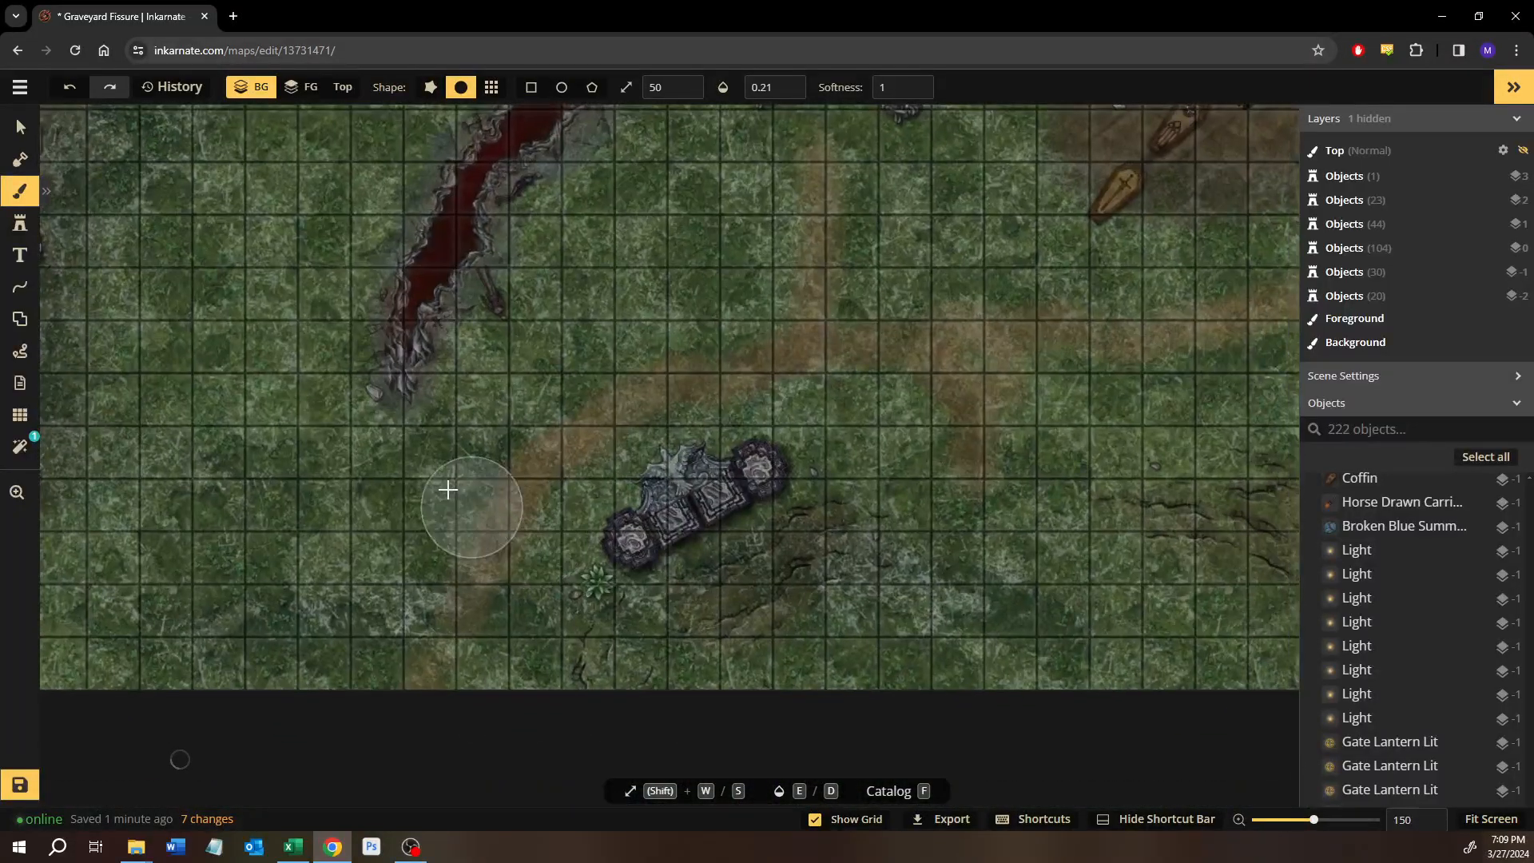
Choose the Thorny Vines stamp from the Forest folder of the Fantasy Battlemaps 2.0 catalog.
{"action": "left_click", "coordinate": [20, 224]}
{"action": "key", "text": "f"}
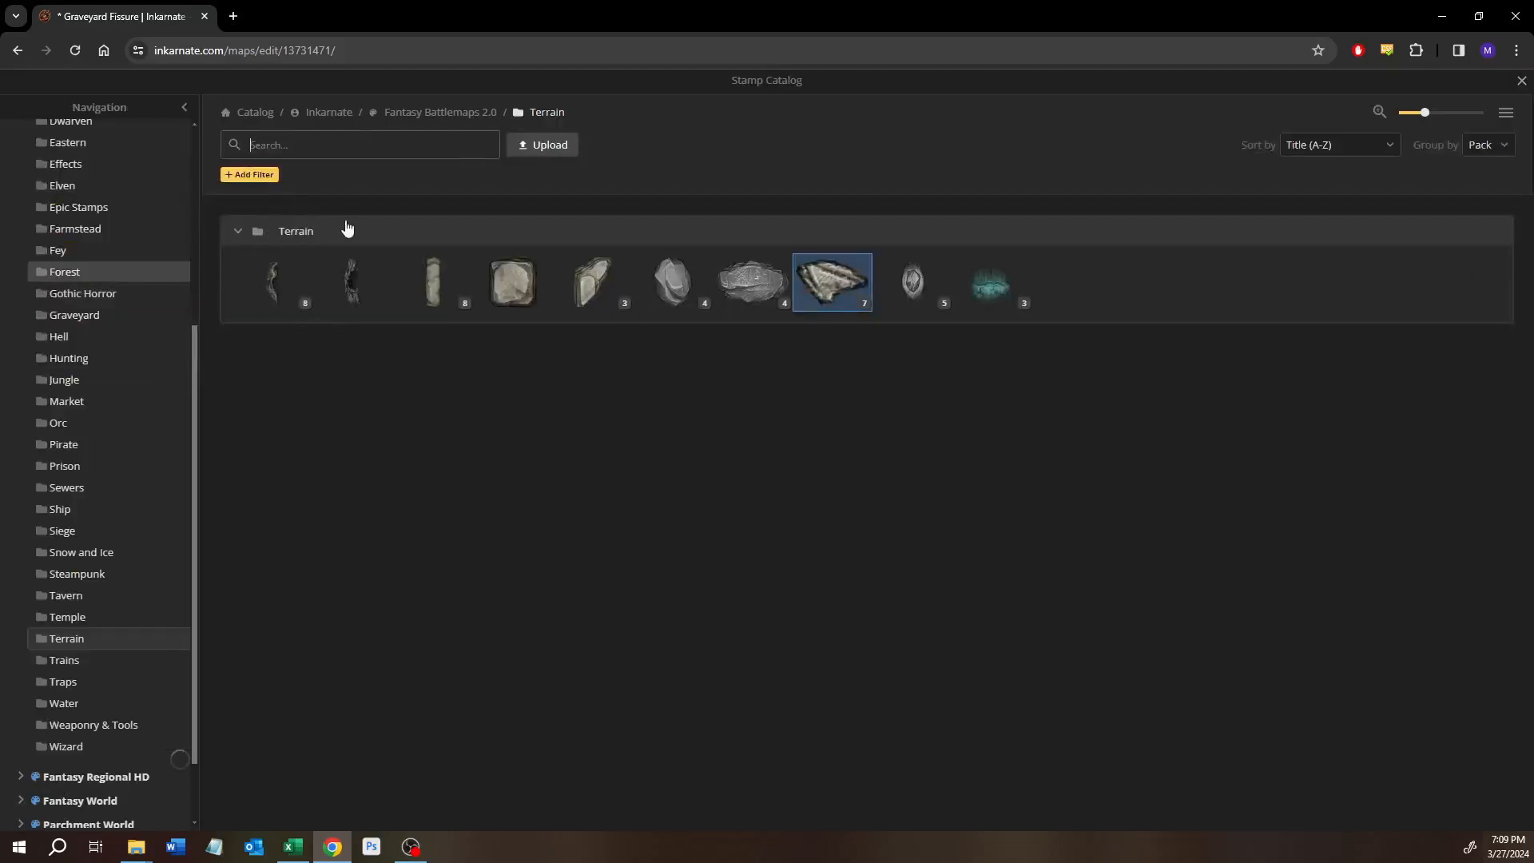
{"action": "left_click", "coordinate": [64, 274]}
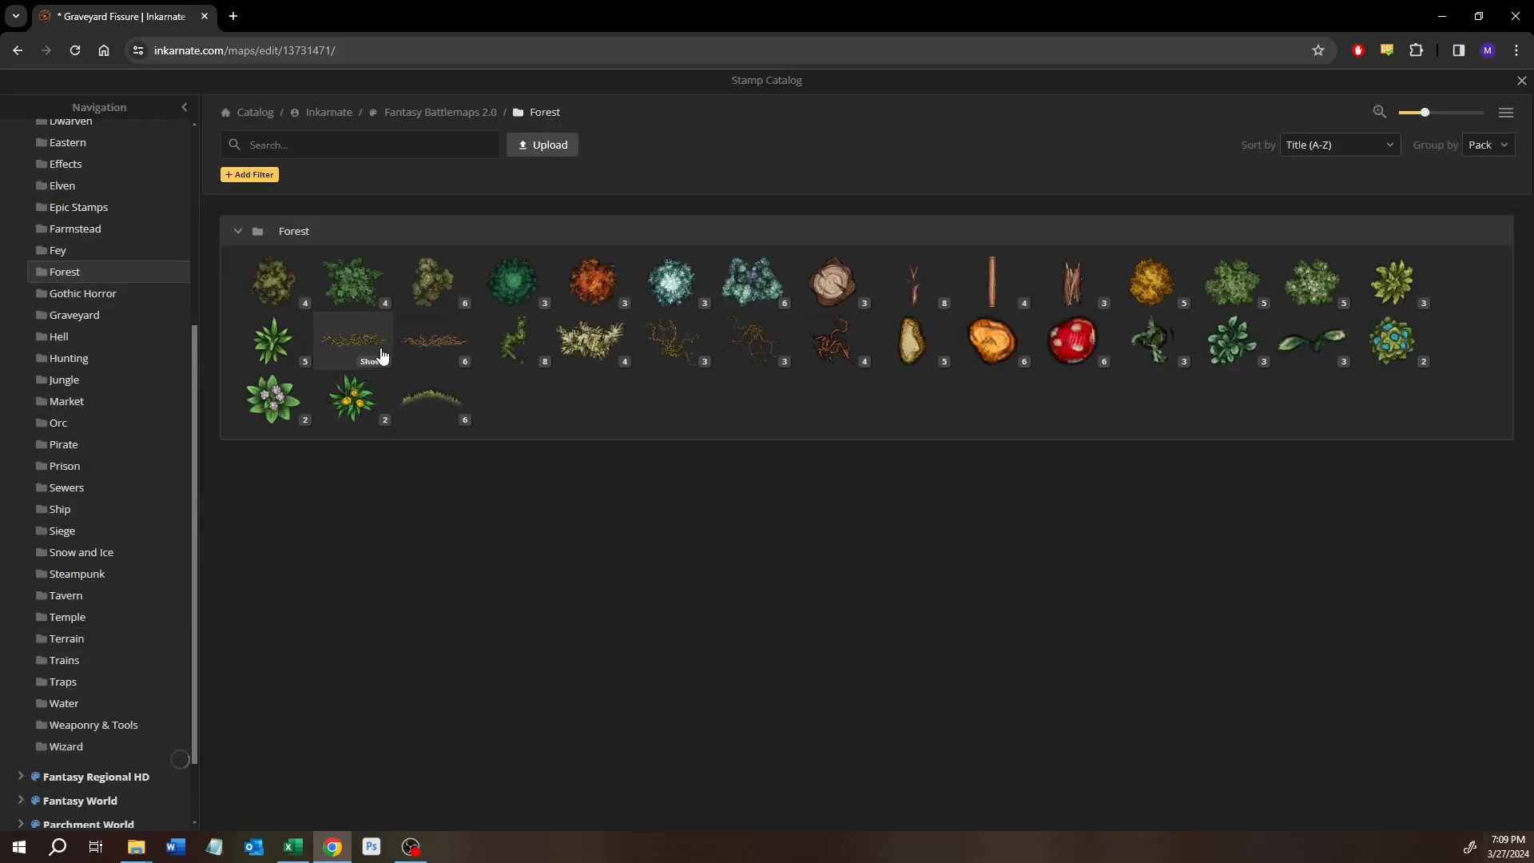
{"action": "mouse_move", "coordinate": [437, 350]}
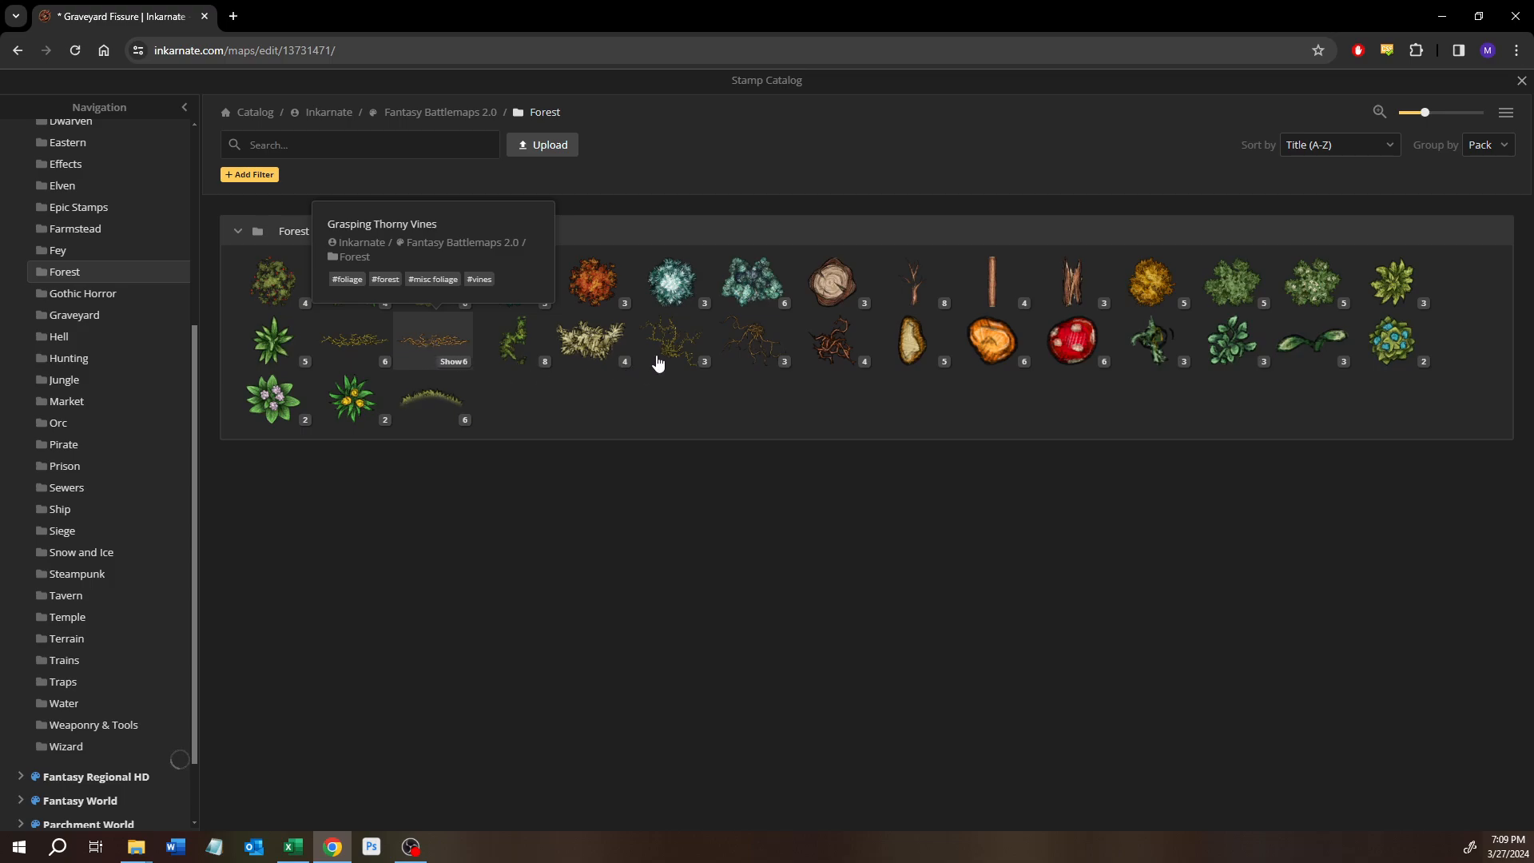
{"action": "mouse_move", "coordinate": [656, 361]}
{"action": "mouse_move", "coordinate": [734, 348]}
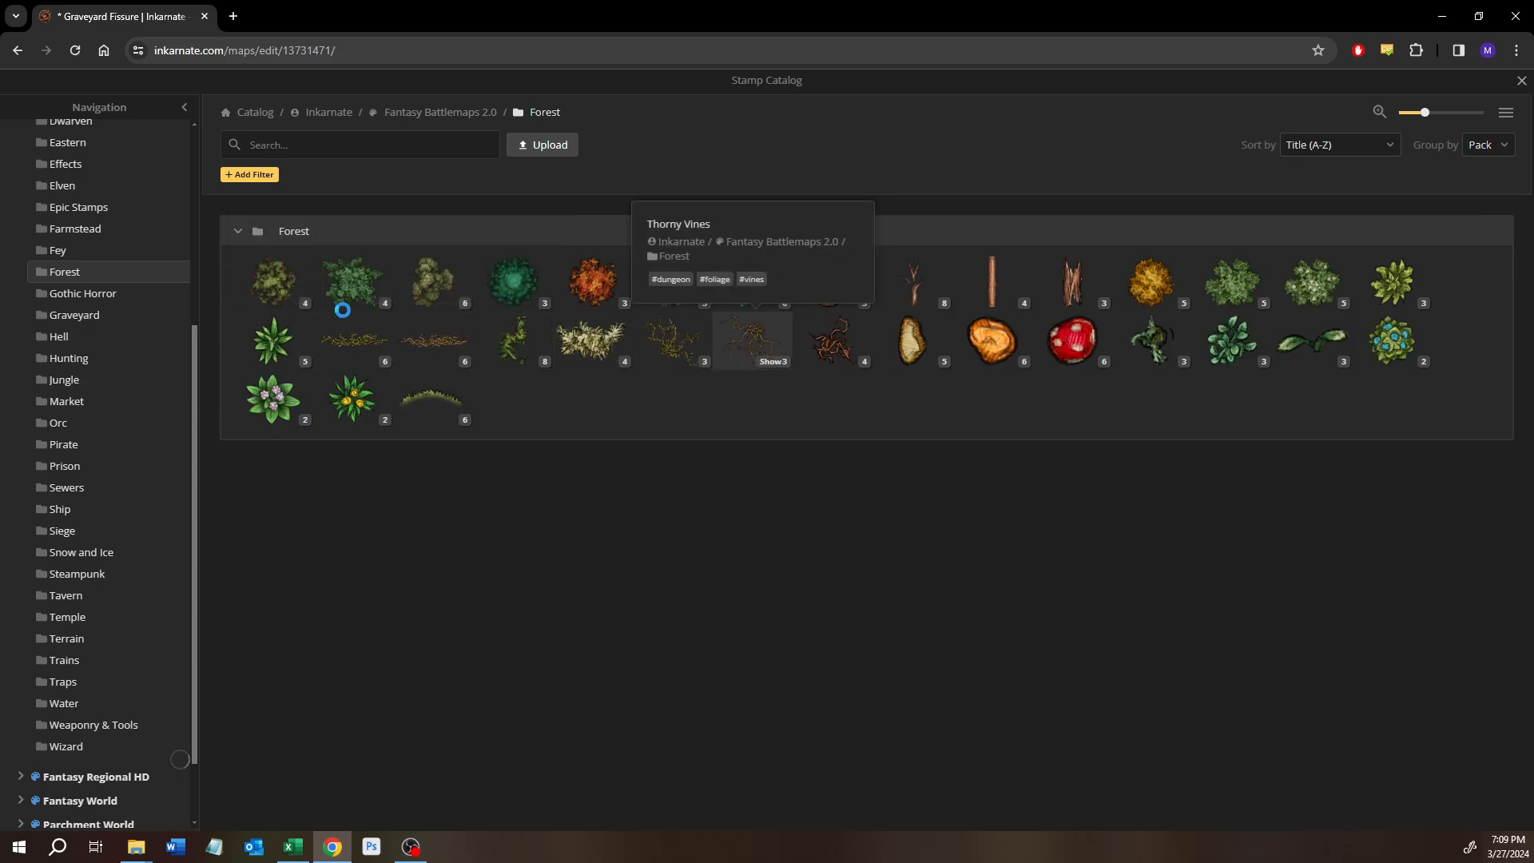
{"action": "left_click", "coordinate": [751, 340]}
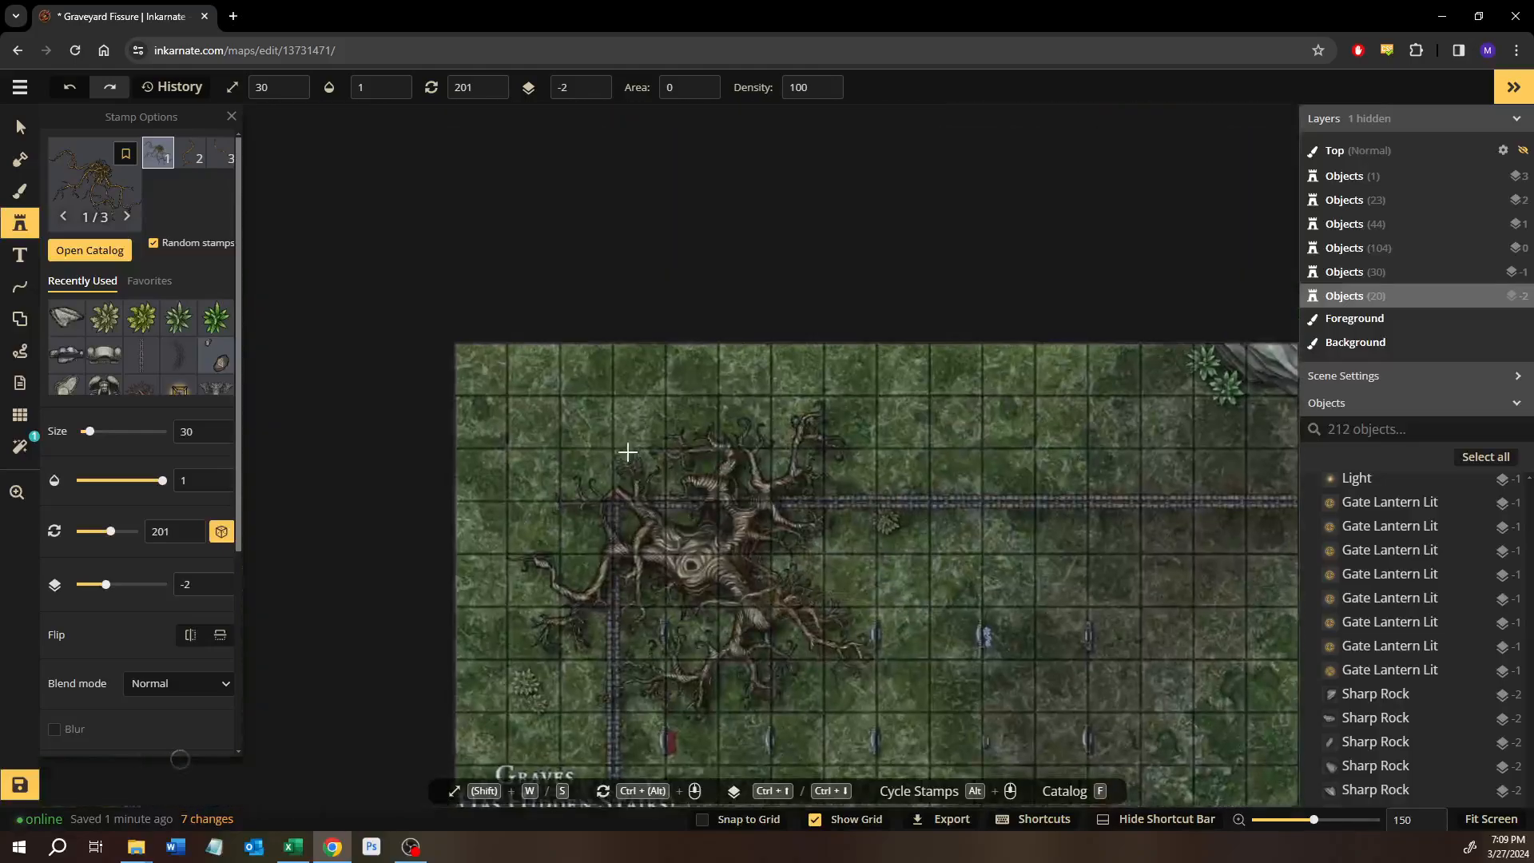
Try a Thorny Vines stamp by the large twisted tree in the graves' corner, rotated to 233 and reduced to size 27.
{"action": "scroll", "coordinate": [627, 452], "scroll_direction": "up", "scroll_amount": 5}
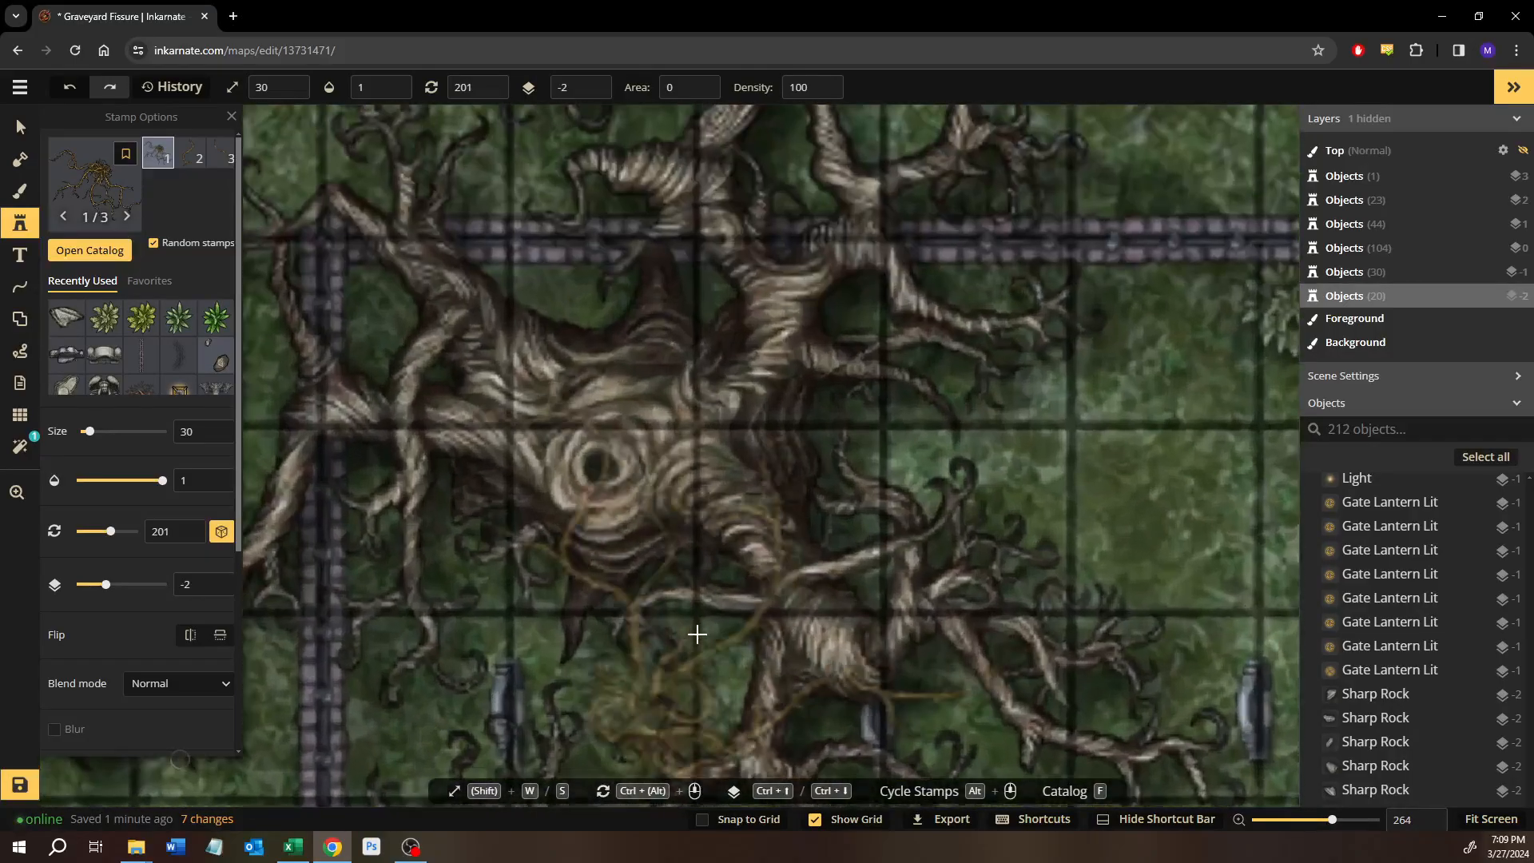
{"action": "left_click_drag", "start_coordinate": [698, 635], "coordinate": [618, 551]}
{"action": "left_click", "coordinate": [615, 561]}
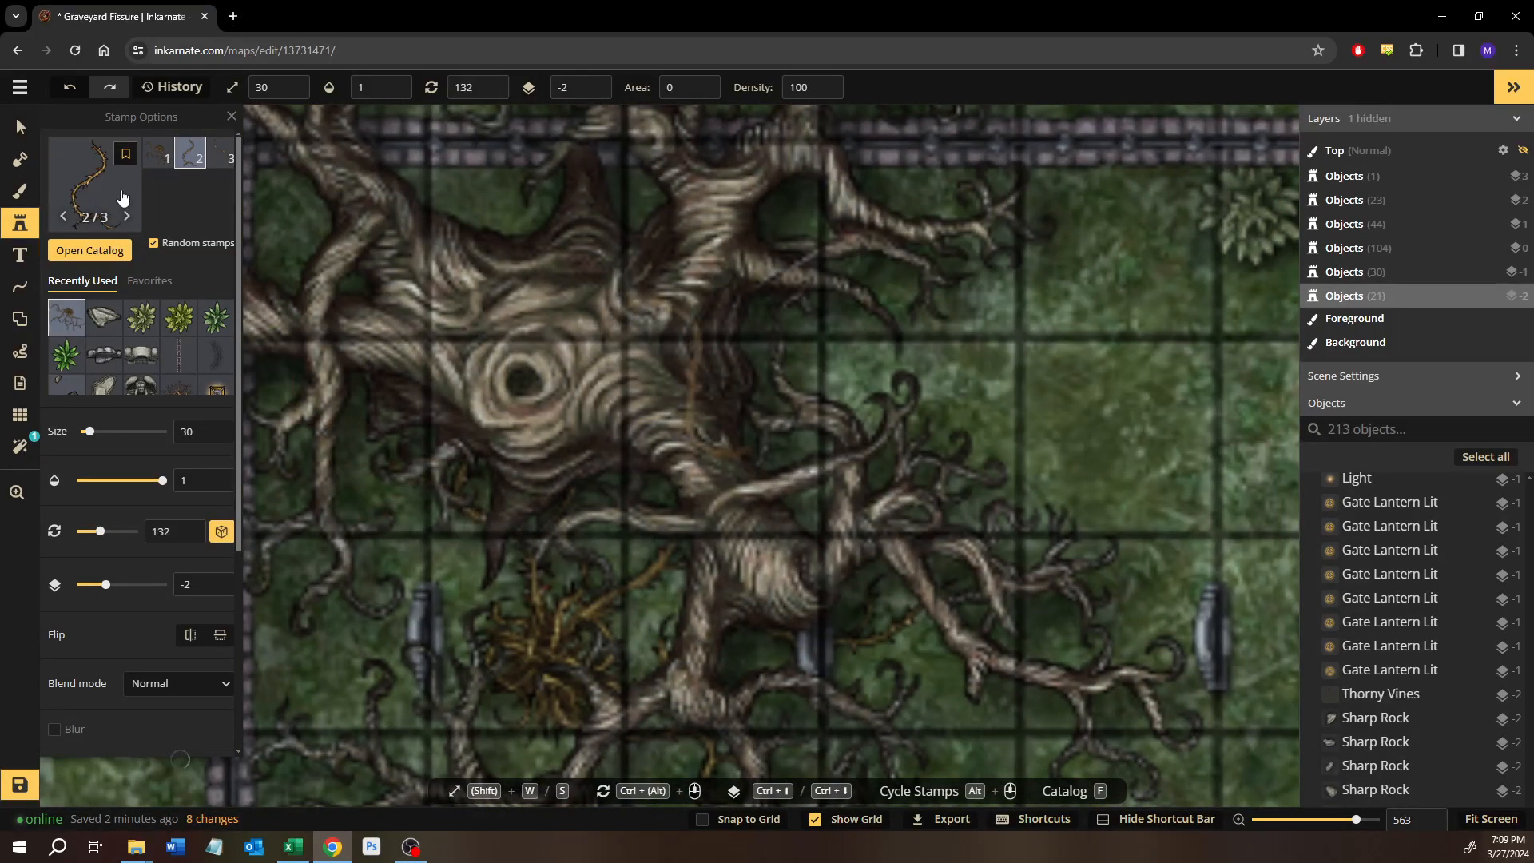
{"action": "left_click", "coordinate": [20, 126]}
{"action": "left_click", "coordinate": [620, 476]}
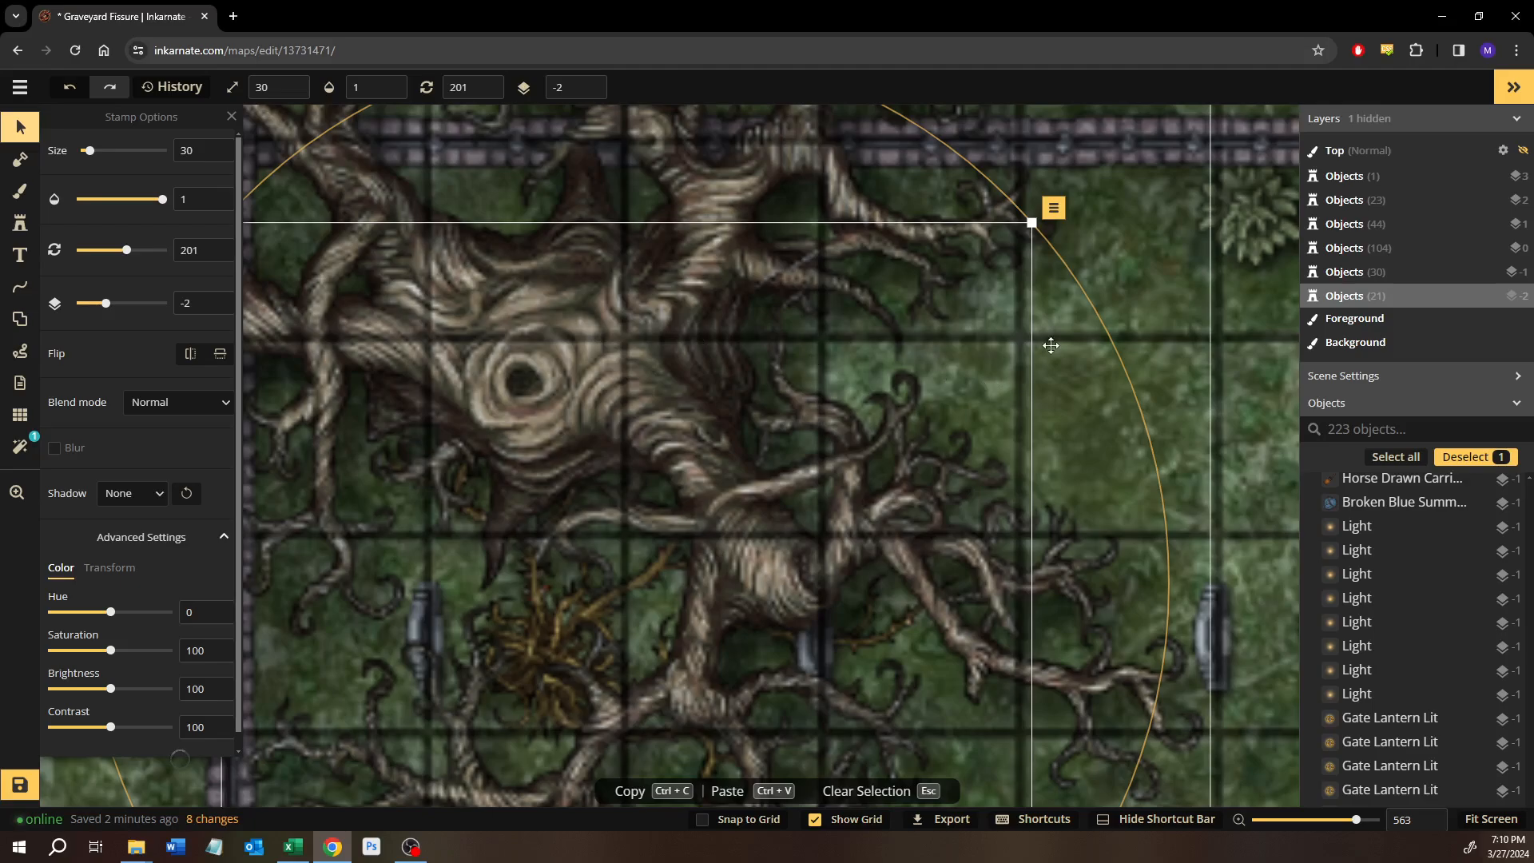
{"action": "left_click_drag", "start_coordinate": [1132, 370], "coordinate": [1169, 661]}
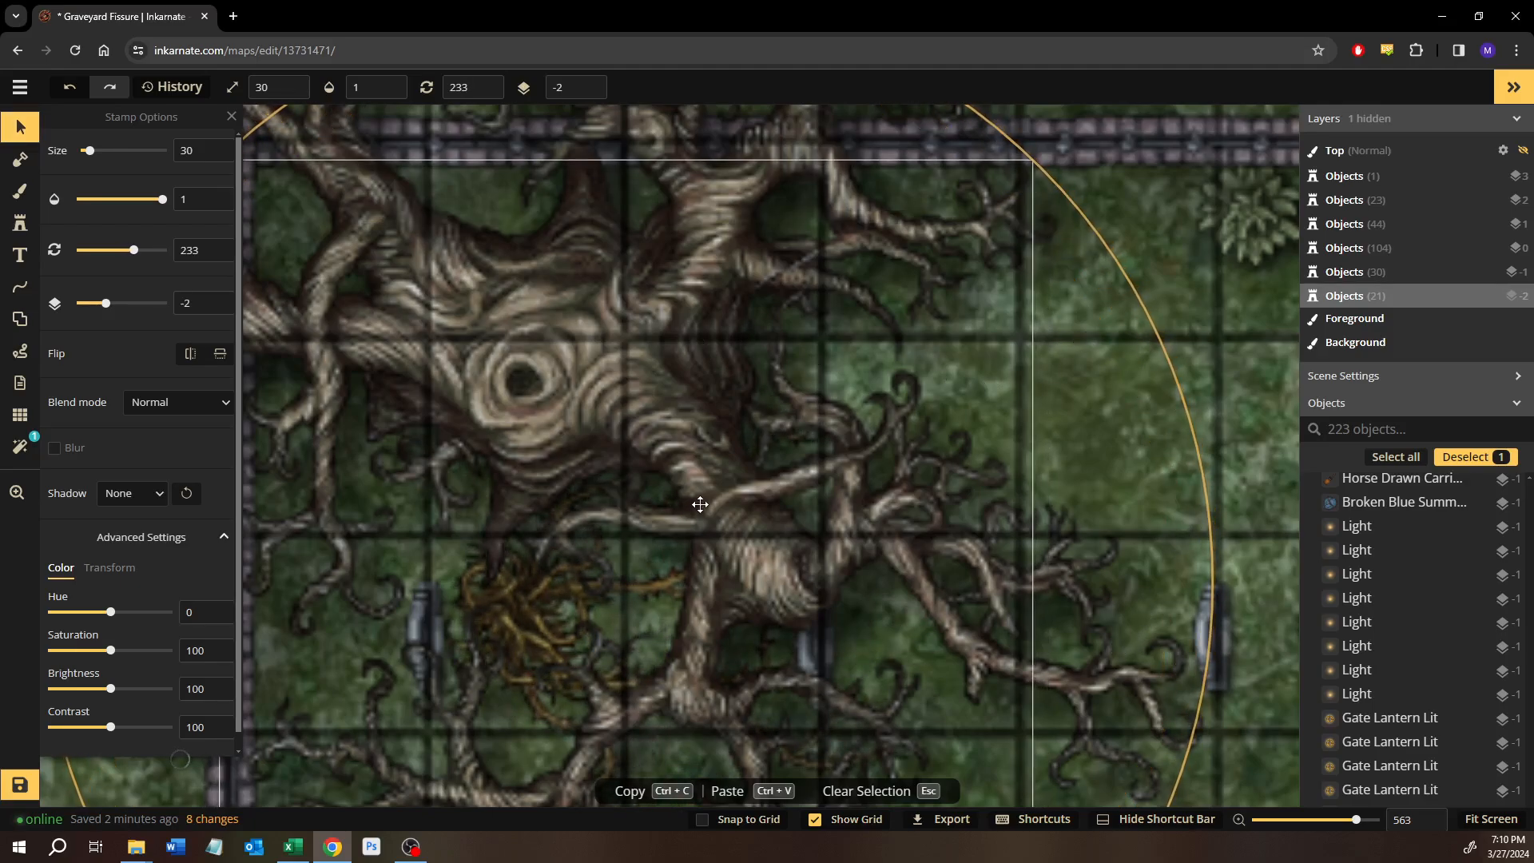
{"action": "left_click_drag", "start_coordinate": [503, 616], "coordinate": [699, 486]}
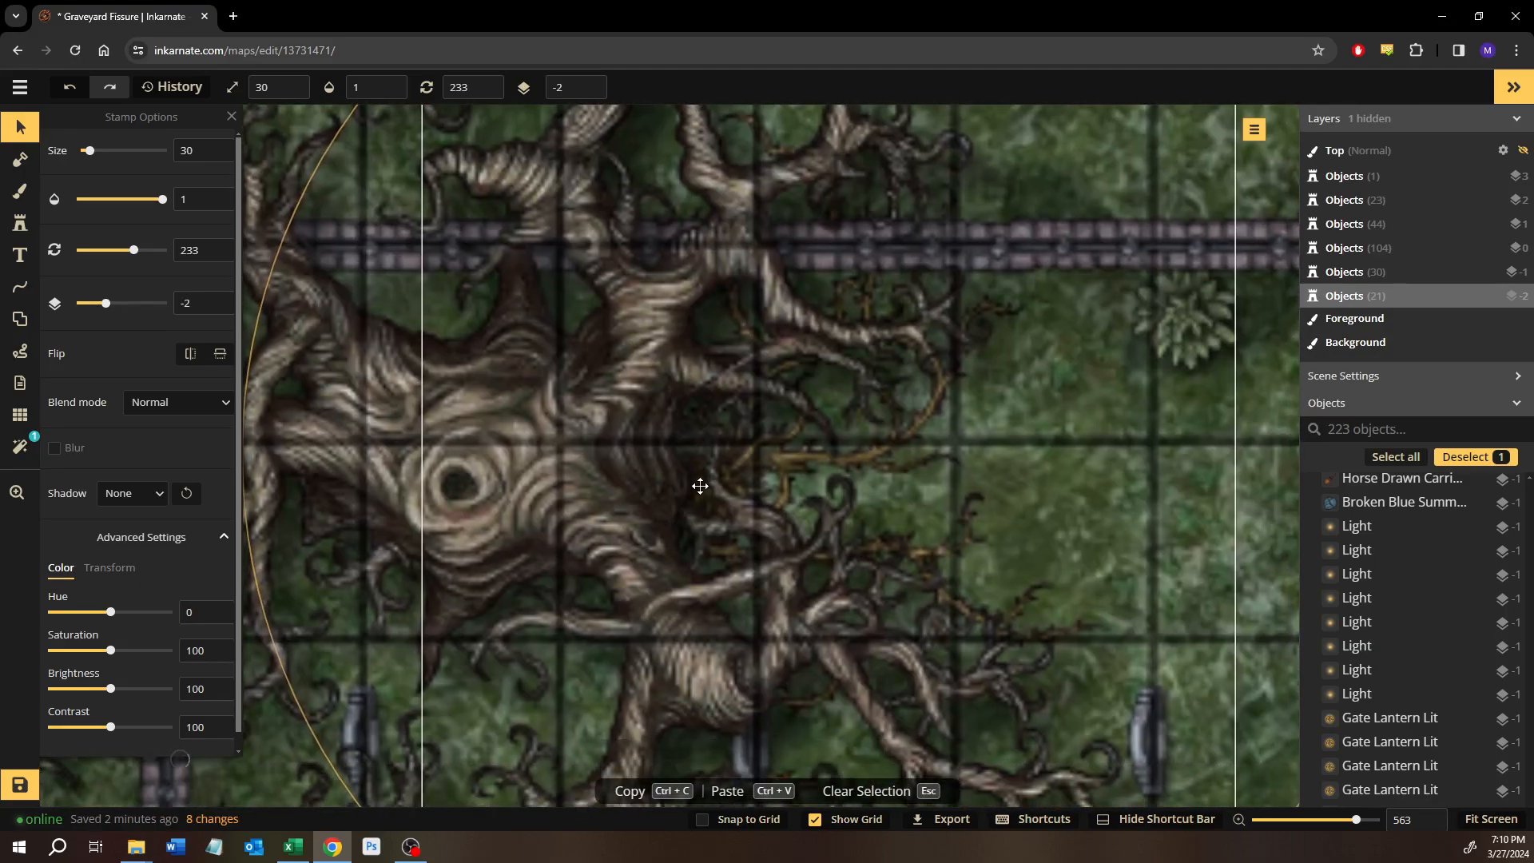
{"action": "scroll", "coordinate": [700, 486], "scroll_direction": "down", "scroll_amount": 3}
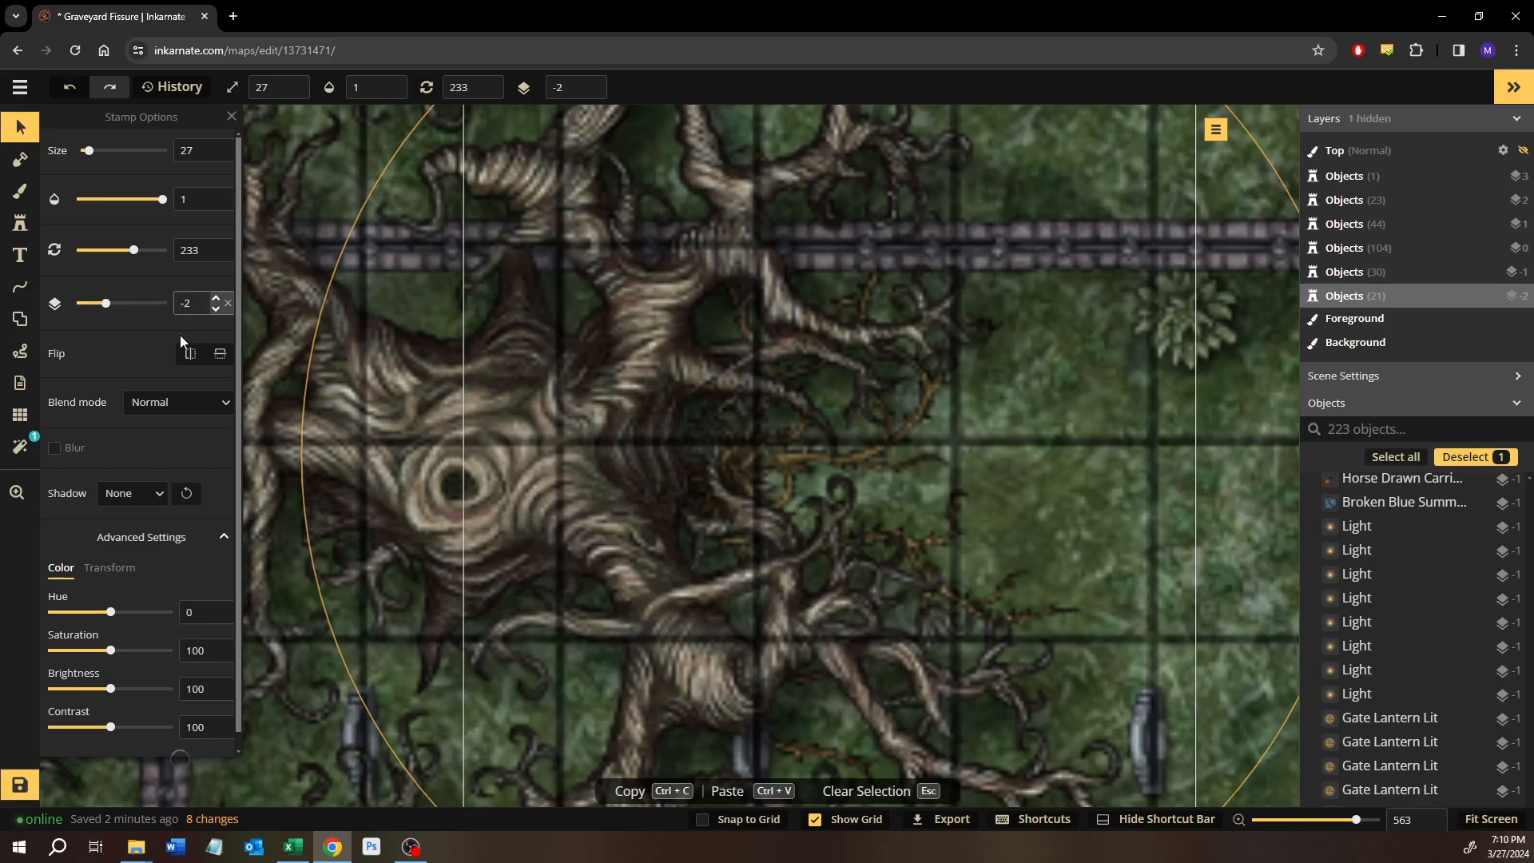
Delete the trial Thorny Vines stamp from beneath the large twisted tree.
{"action": "left_click", "coordinate": [20, 223]}
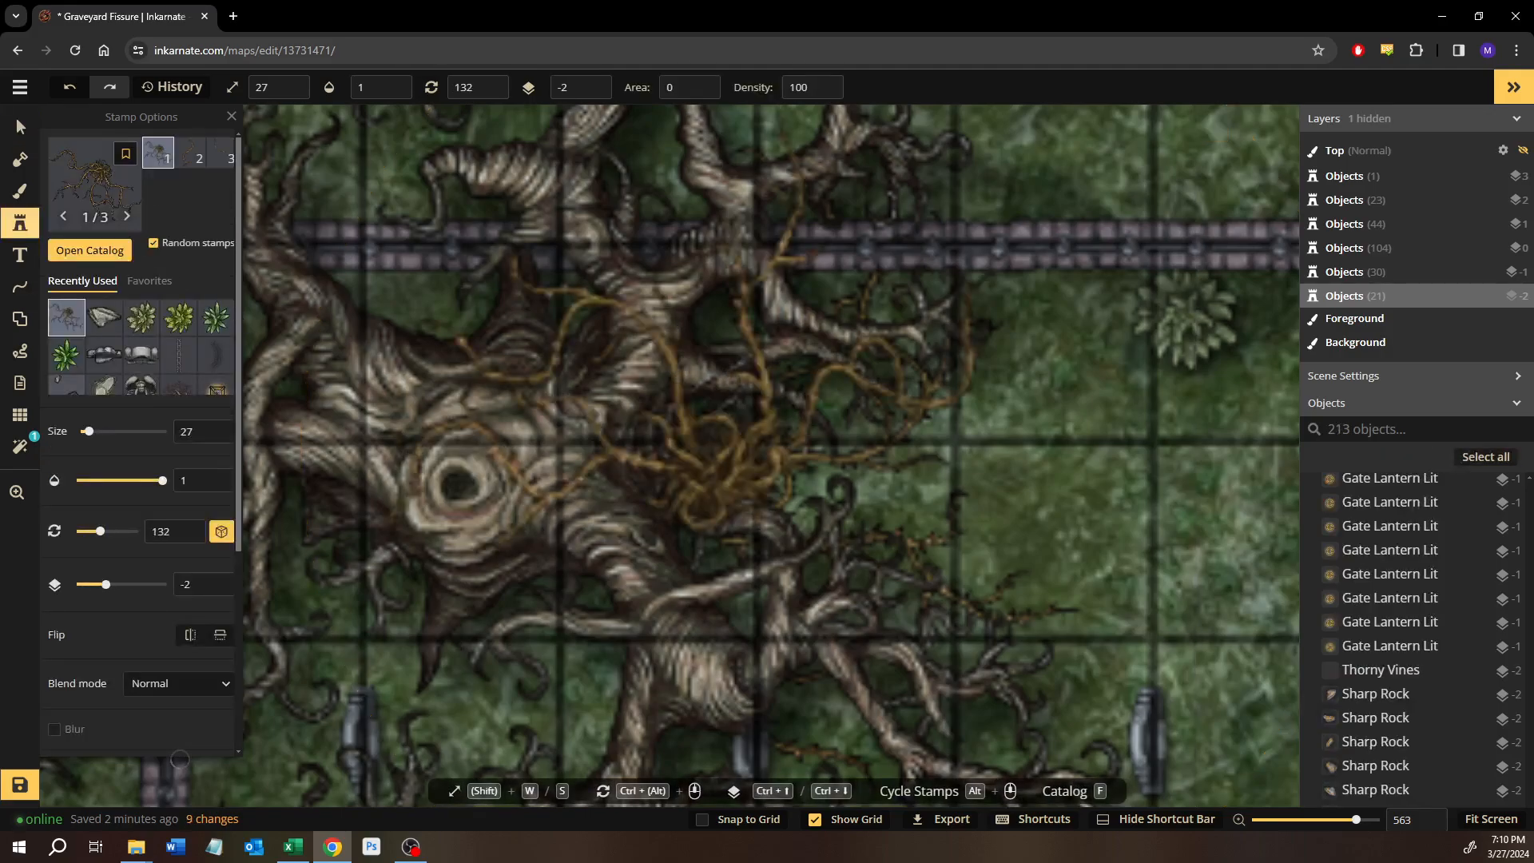
{"action": "left_click", "coordinate": [22, 124]}
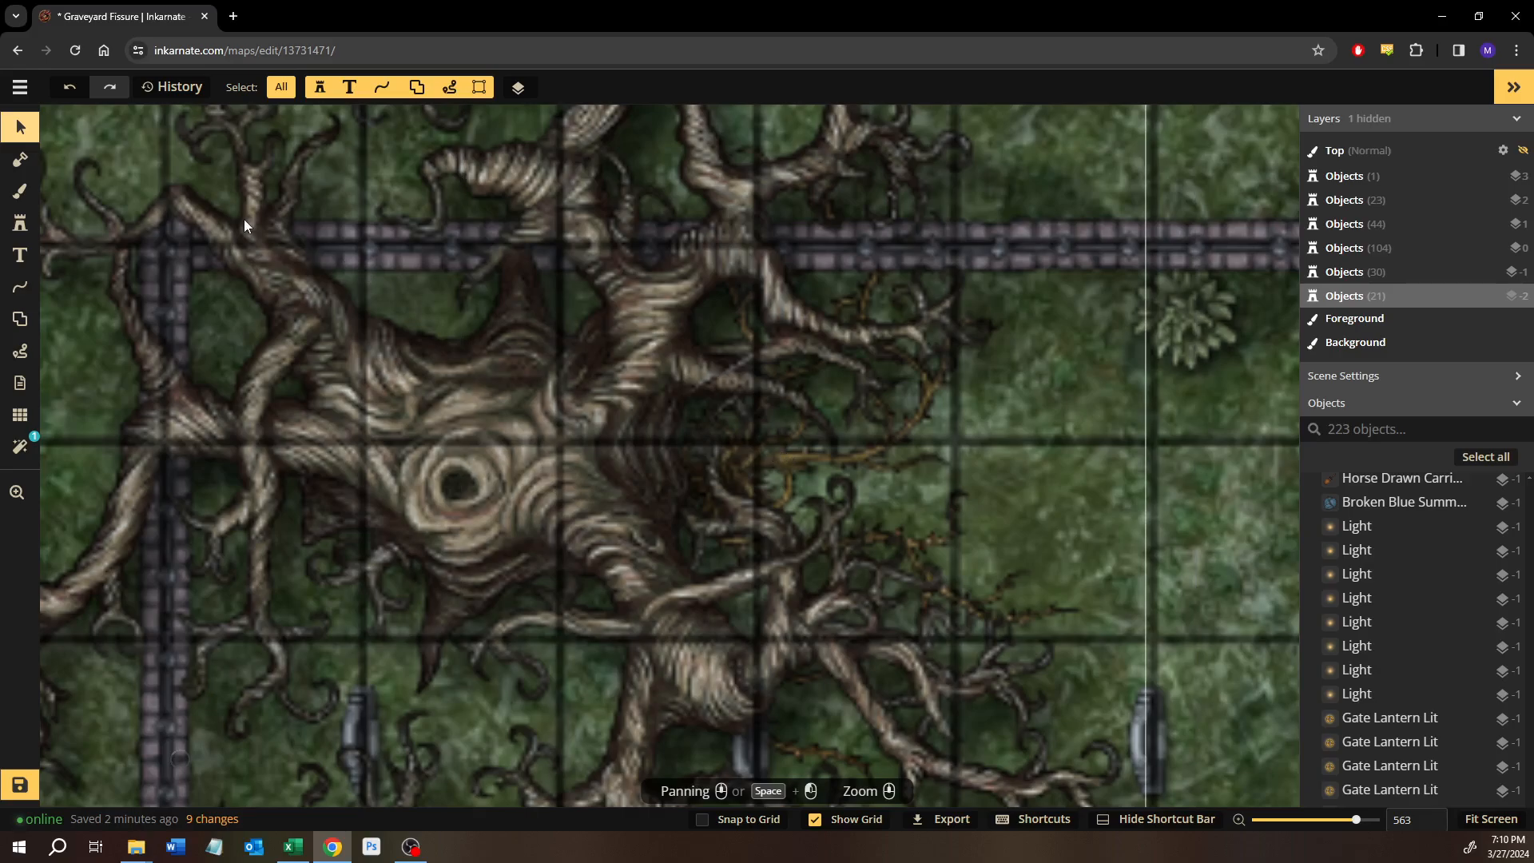
{"action": "scroll", "coordinate": [133, 213], "scroll_direction": "down", "scroll_amount": 3}
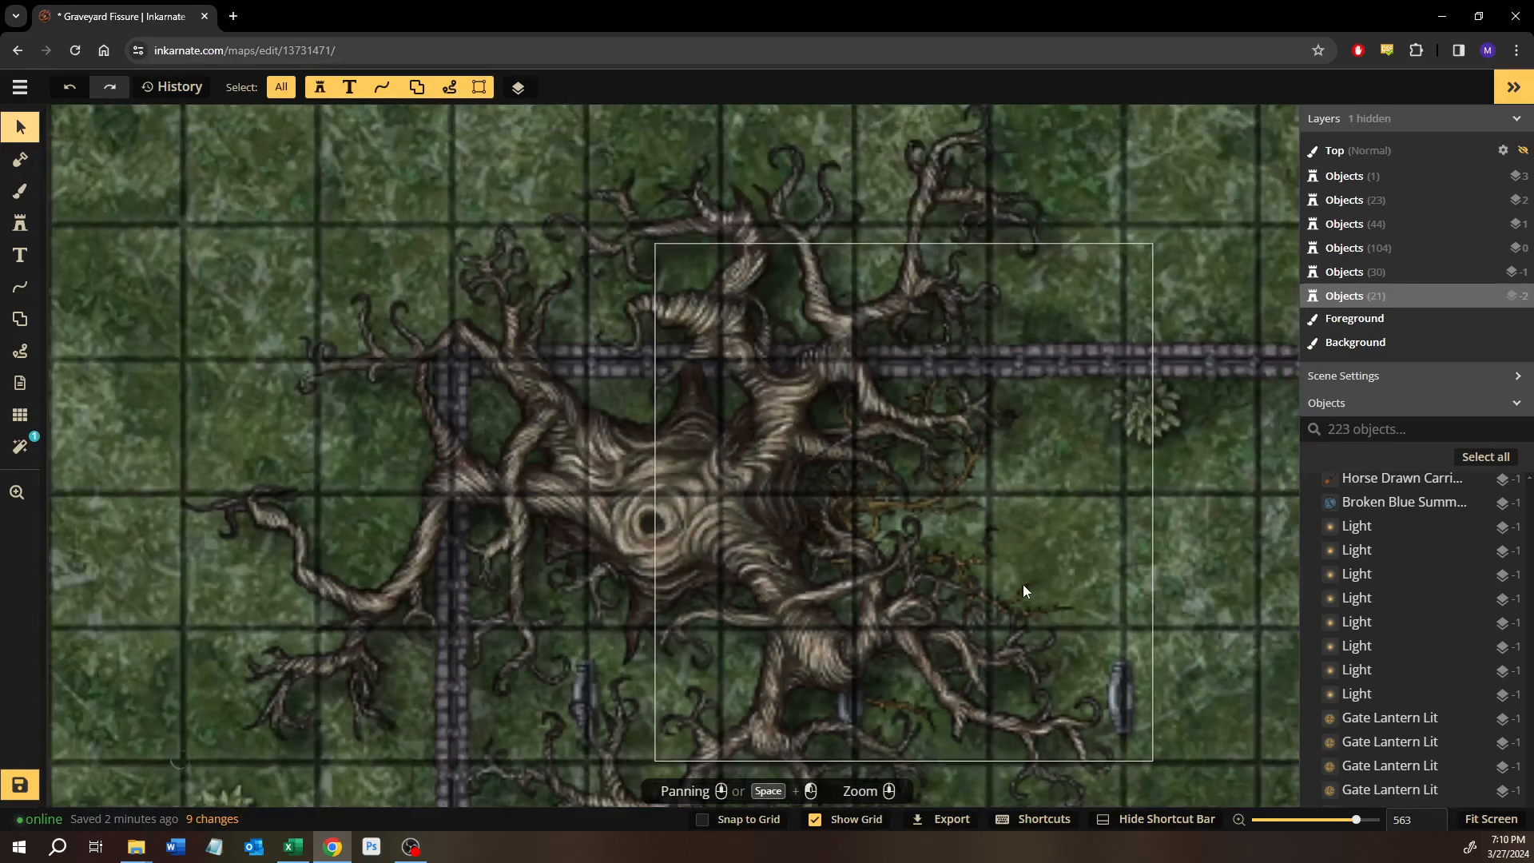
{"action": "left_click", "coordinate": [1018, 585]}
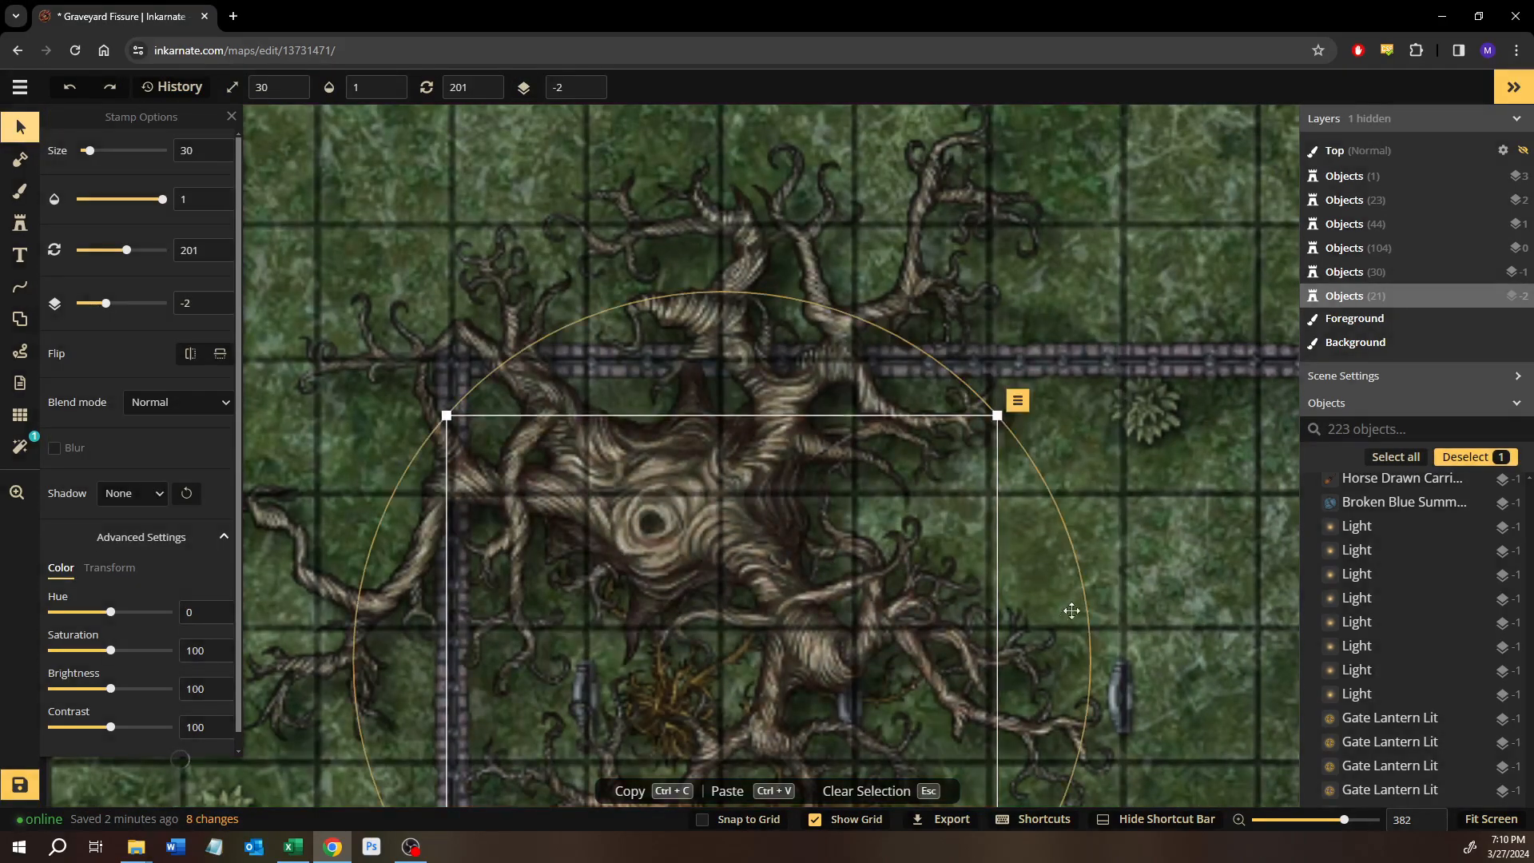
{"action": "key", "text": "Delete"}
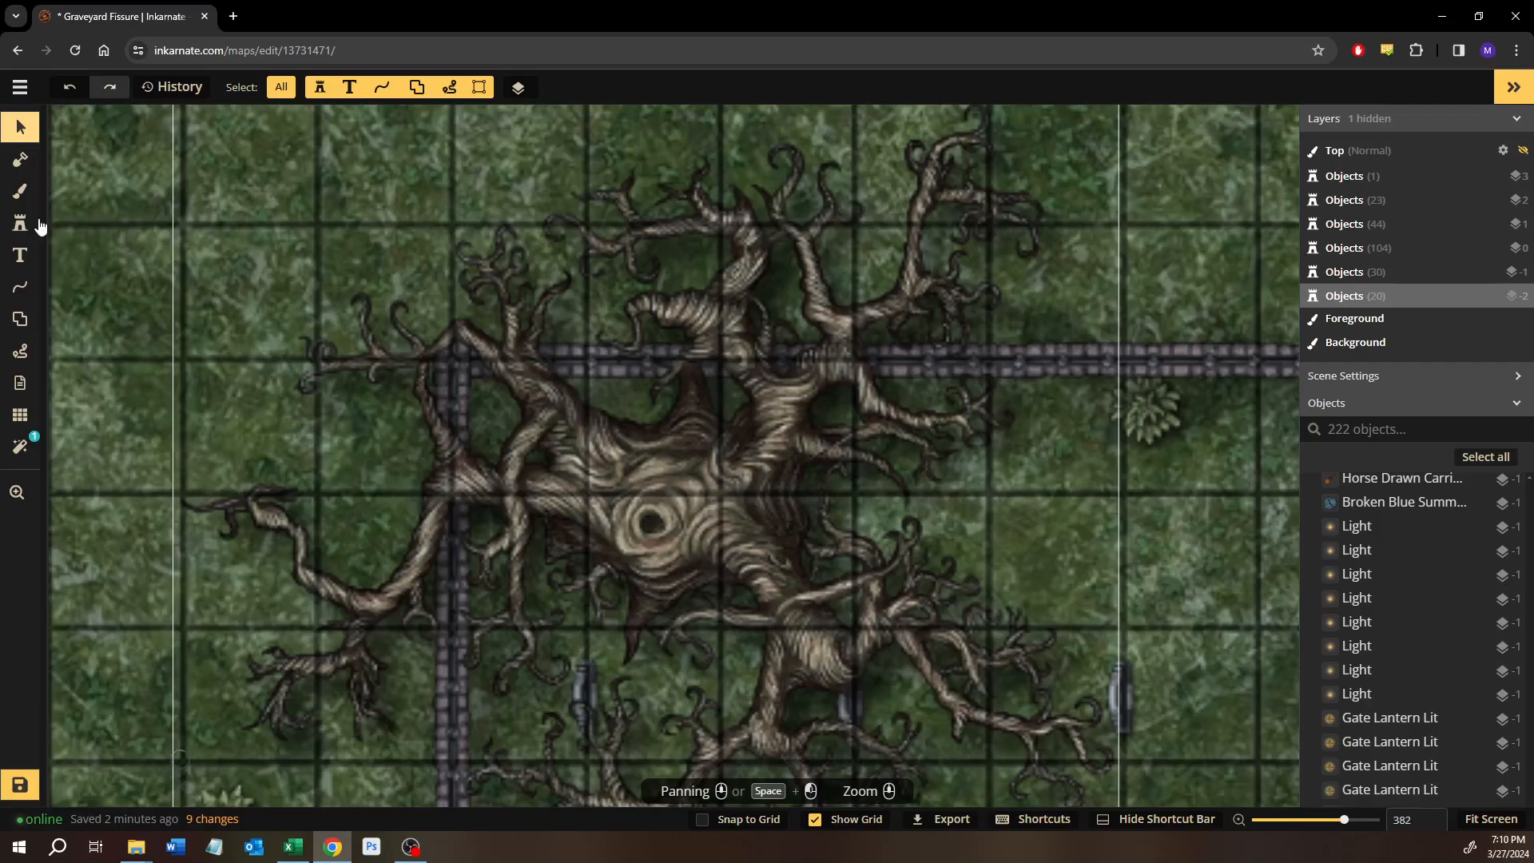
Place a clustered Thorny Vines stamp on the grass east of the large tree's trunk and reduce it to size 21.
{"action": "left_click", "coordinate": [37, 227]}
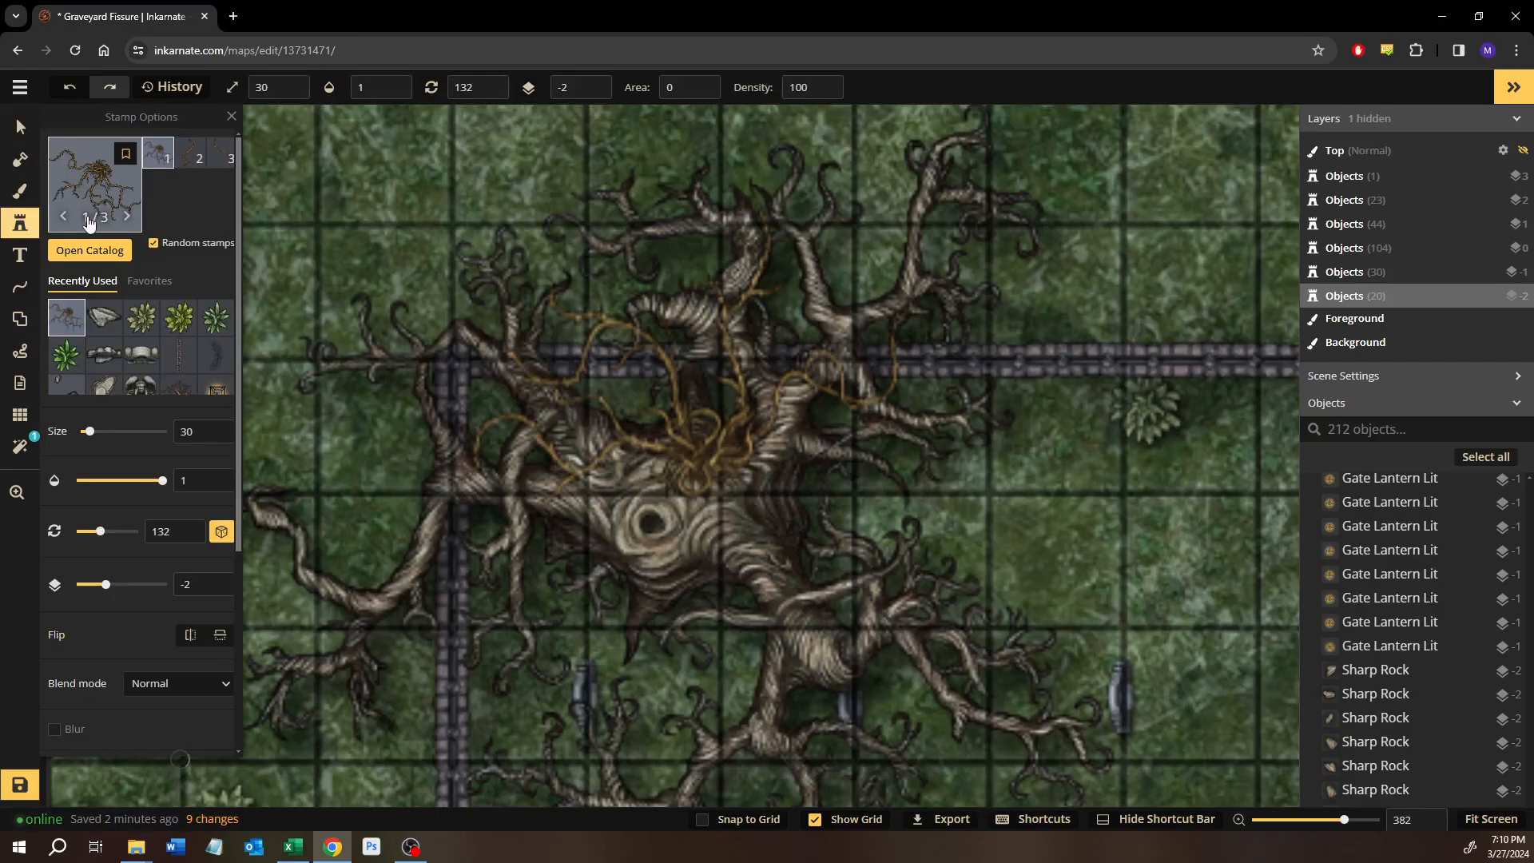
{"action": "left_click", "coordinate": [184, 159]}
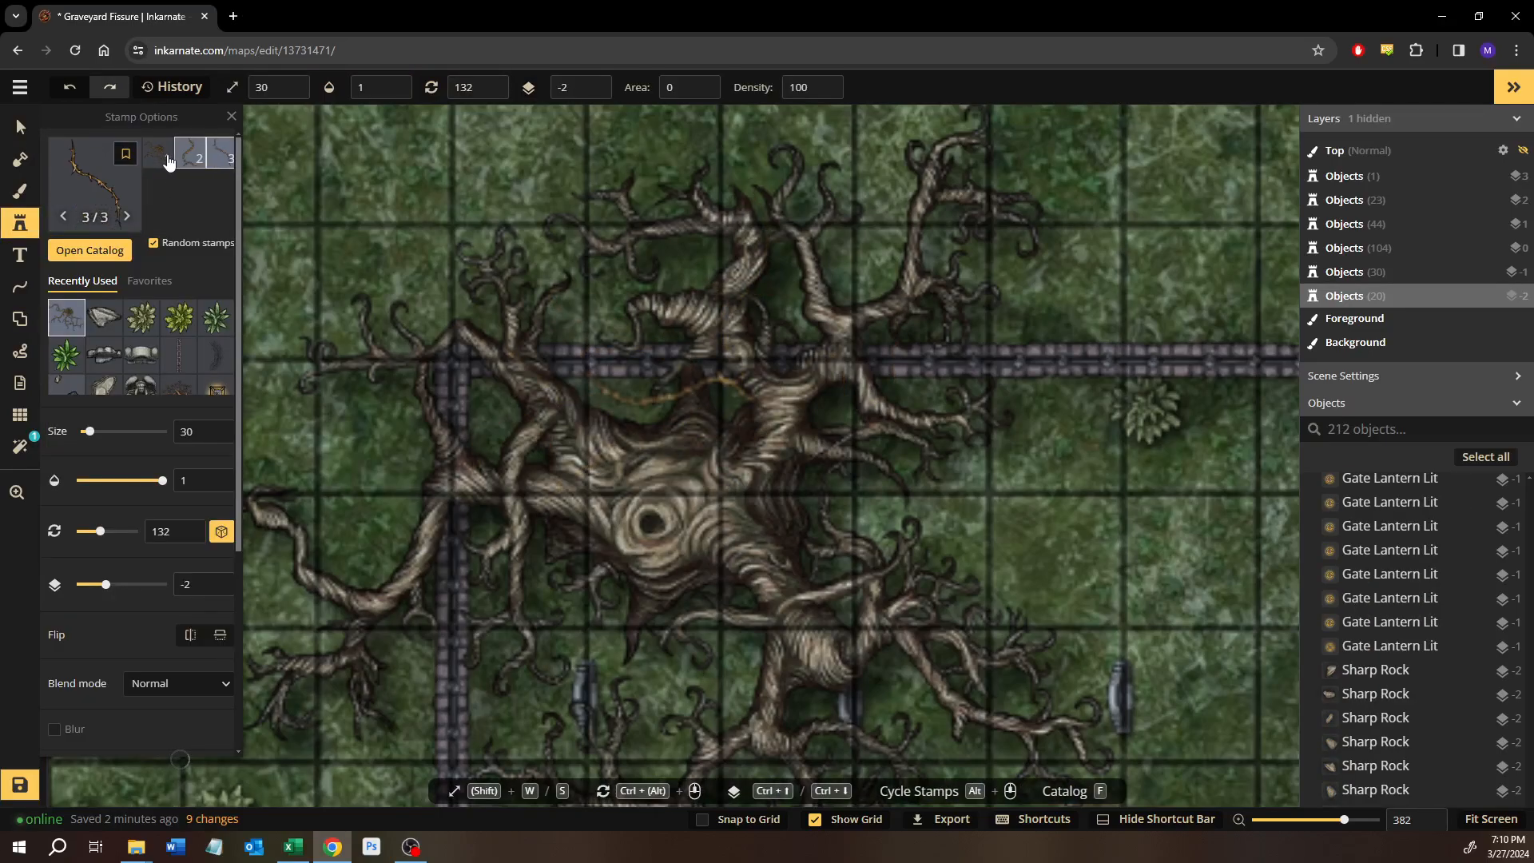
{"action": "left_click", "coordinate": [979, 525]}
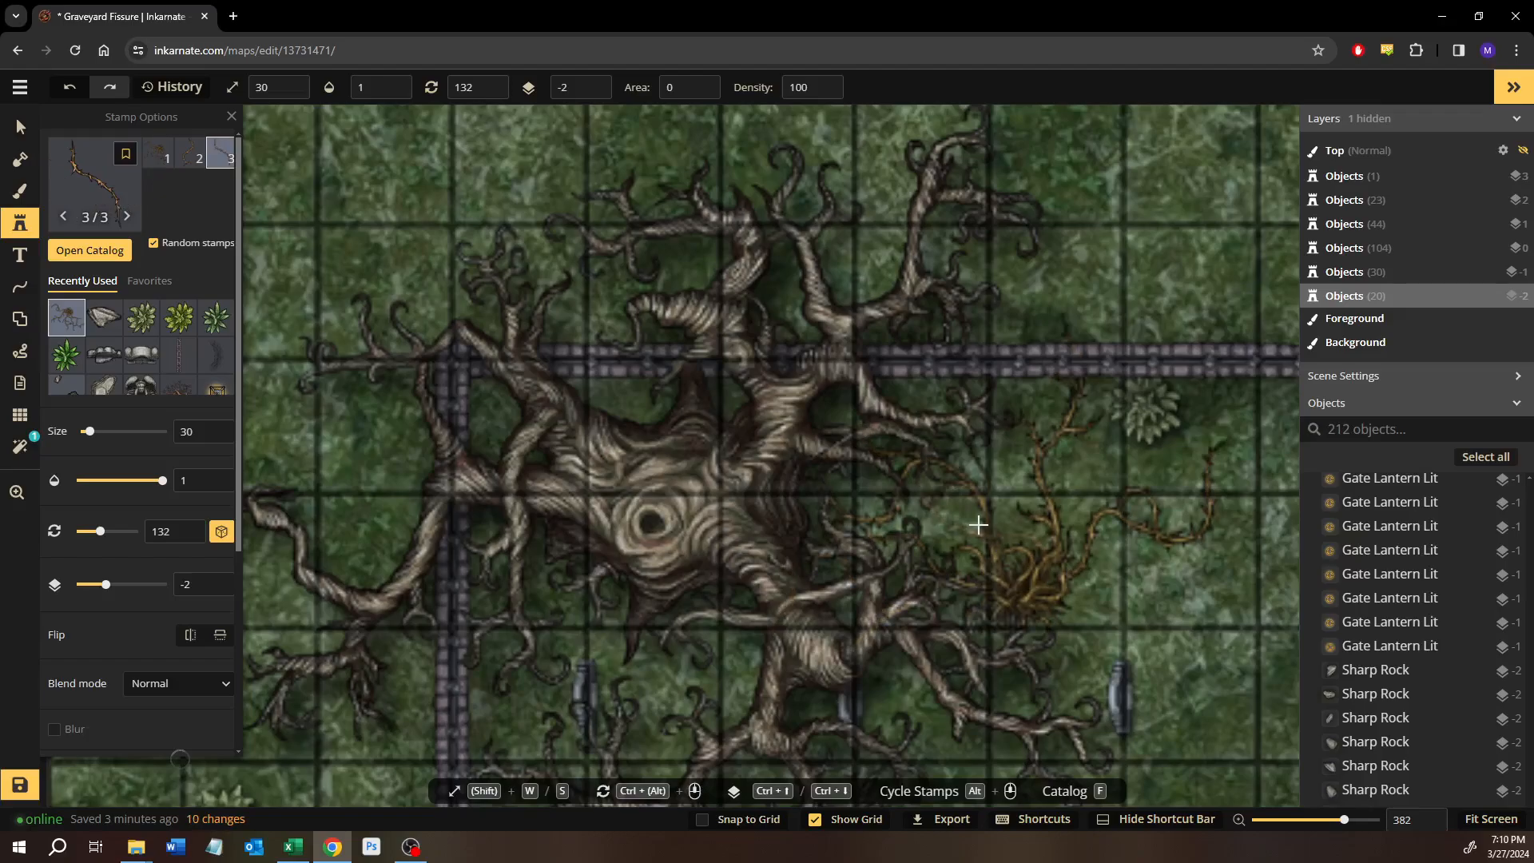
{"action": "left_click", "coordinate": [1068, 391]}
{"action": "key", "text": "s"}
{"action": "key", "text": "s"}
{"action": "key", "text": "s"}
{"action": "key", "text": "s"}
{"action": "key", "text": "s"}
{"action": "key", "text": "s"}
{"action": "key", "text": "s"}
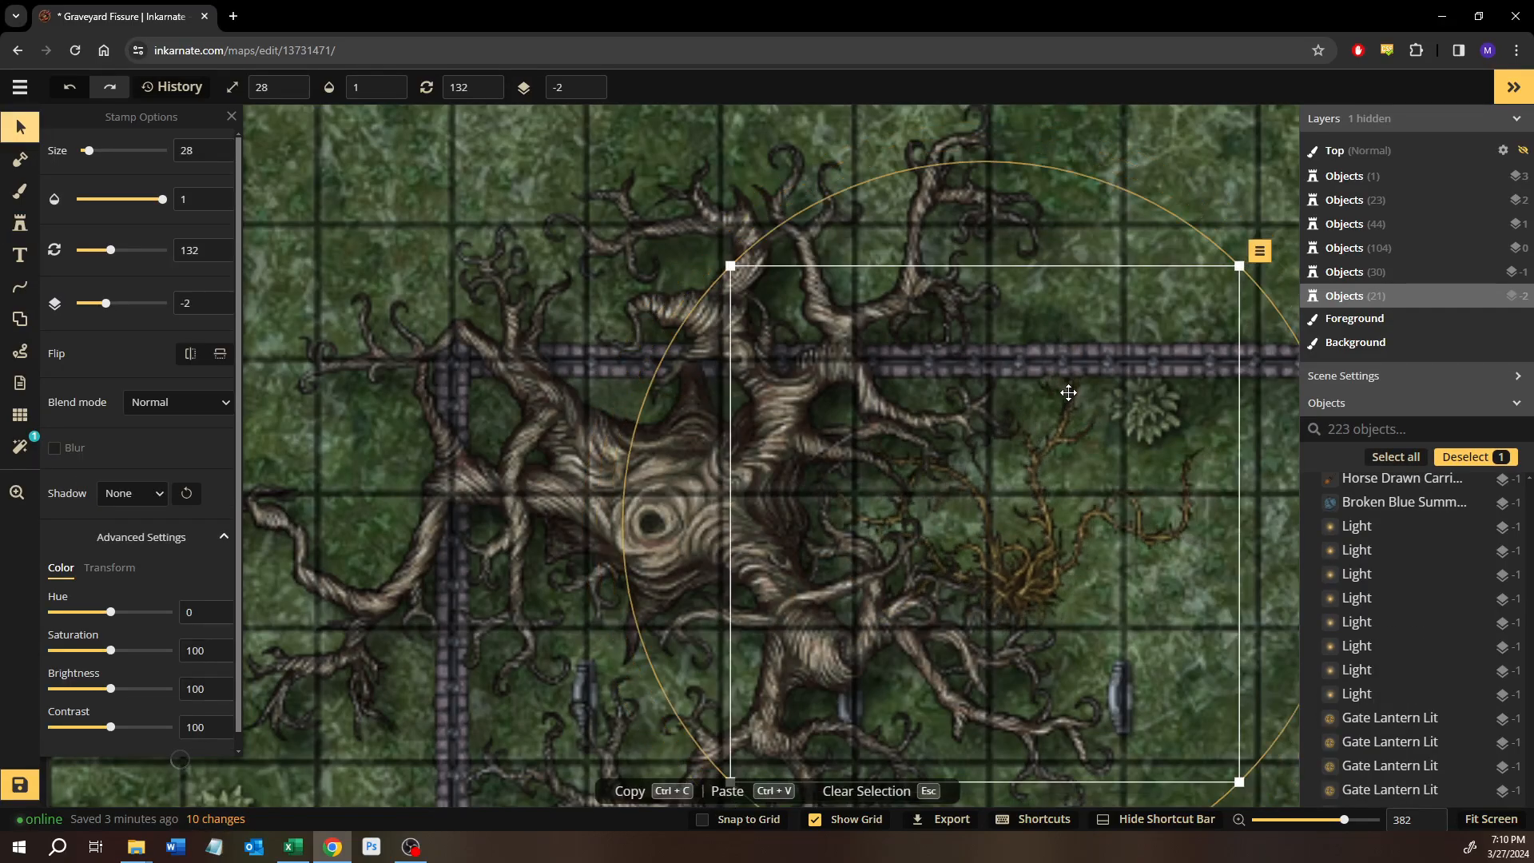
{"action": "key", "text": "s"}
{"action": "key", "text": "s"}
{"action": "key", "text": "s"}
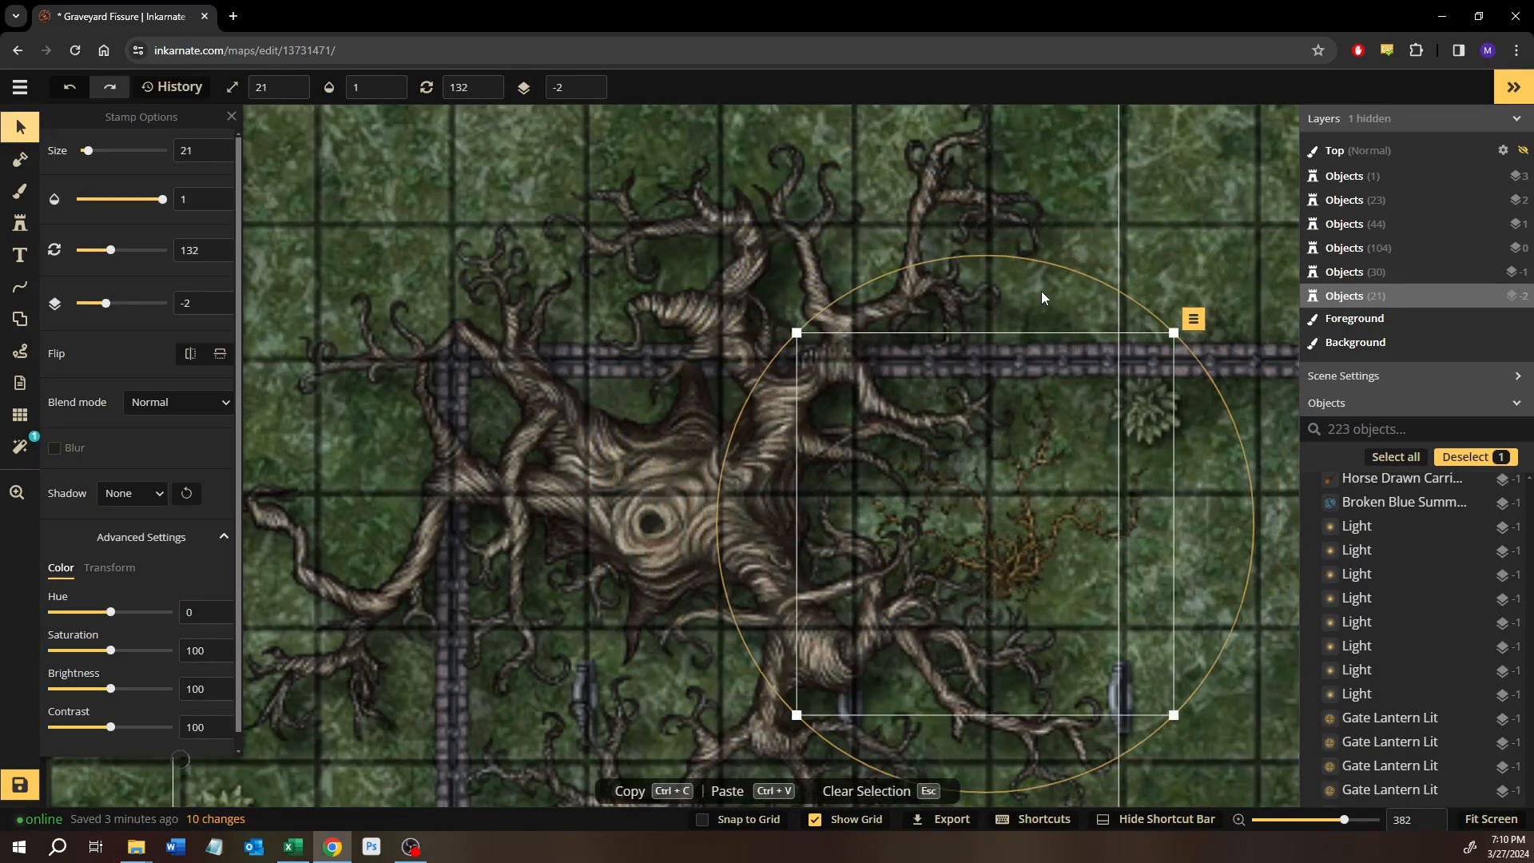
Rotate the eastern Thorny Vines to 241 at size 20 and tuck them under the tree's eastern branches.
{"action": "left_click_drag", "start_coordinate": [1022, 263], "coordinate": [834, 558]}
{"action": "left_click_drag", "start_coordinate": [919, 406], "coordinate": [920, 406]}
{"action": "left_click_drag", "start_coordinate": [794, 558], "coordinate": [916, 440]}
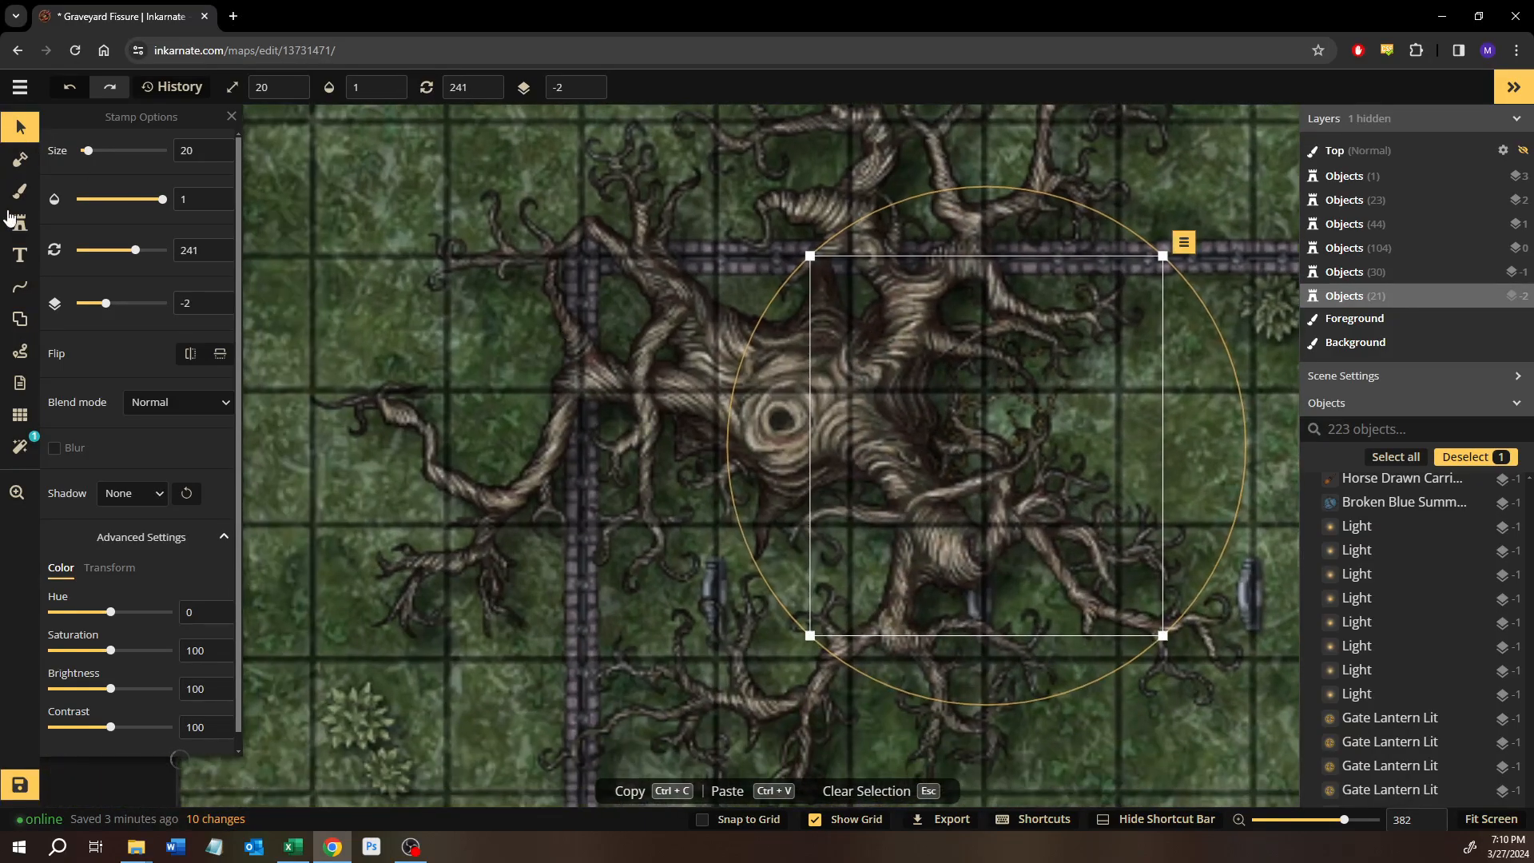
Add another size 20 clustered Thorny Vines stamp south of the trunk, rotated to 357 and tucked among the branches.
{"action": "left_click", "coordinate": [25, 258]}
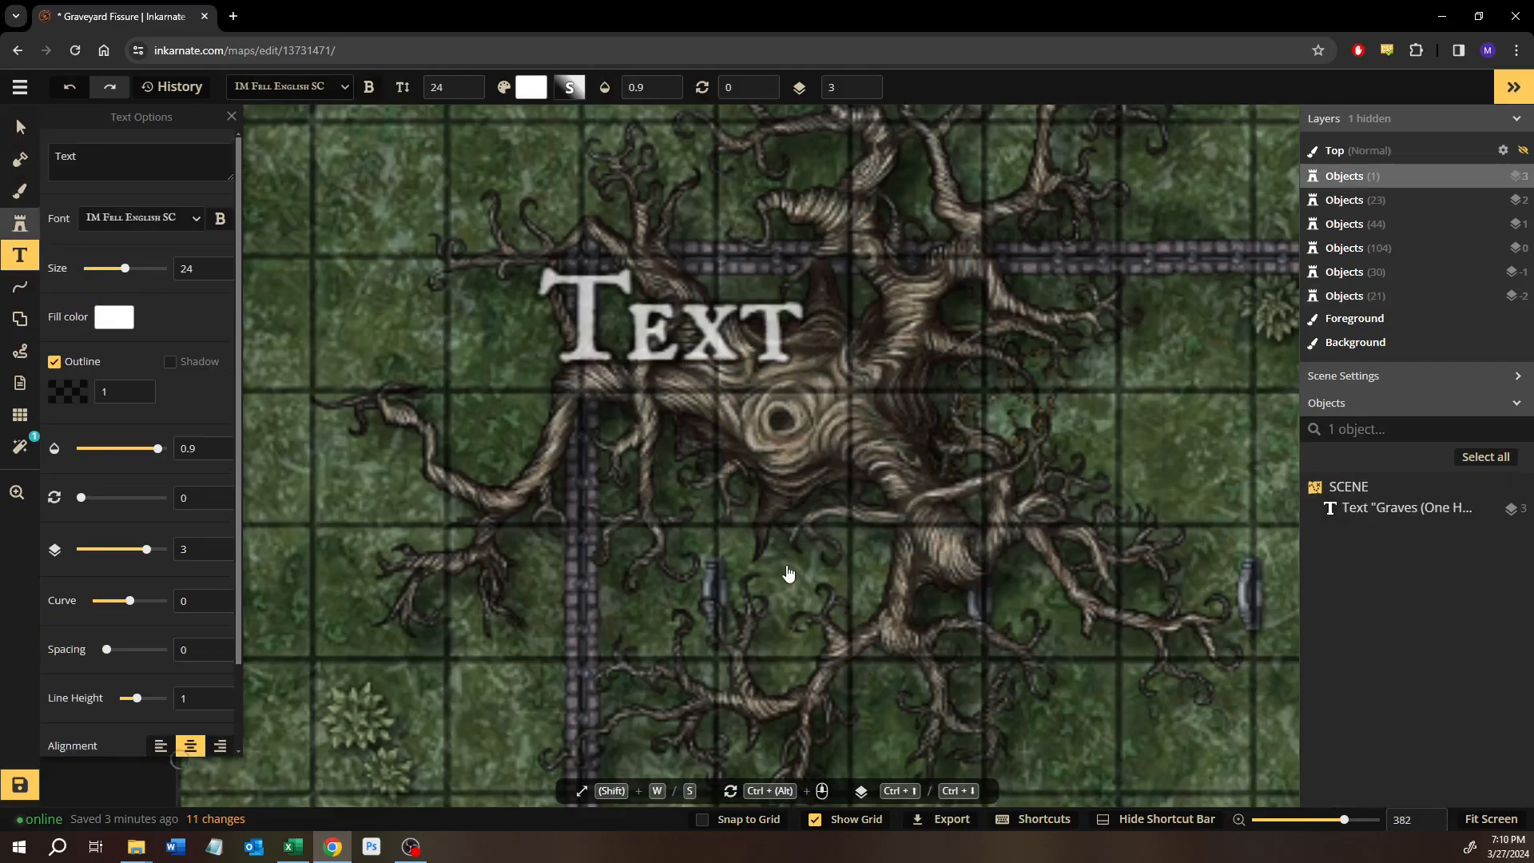
{"action": "left_click", "coordinate": [20, 224]}
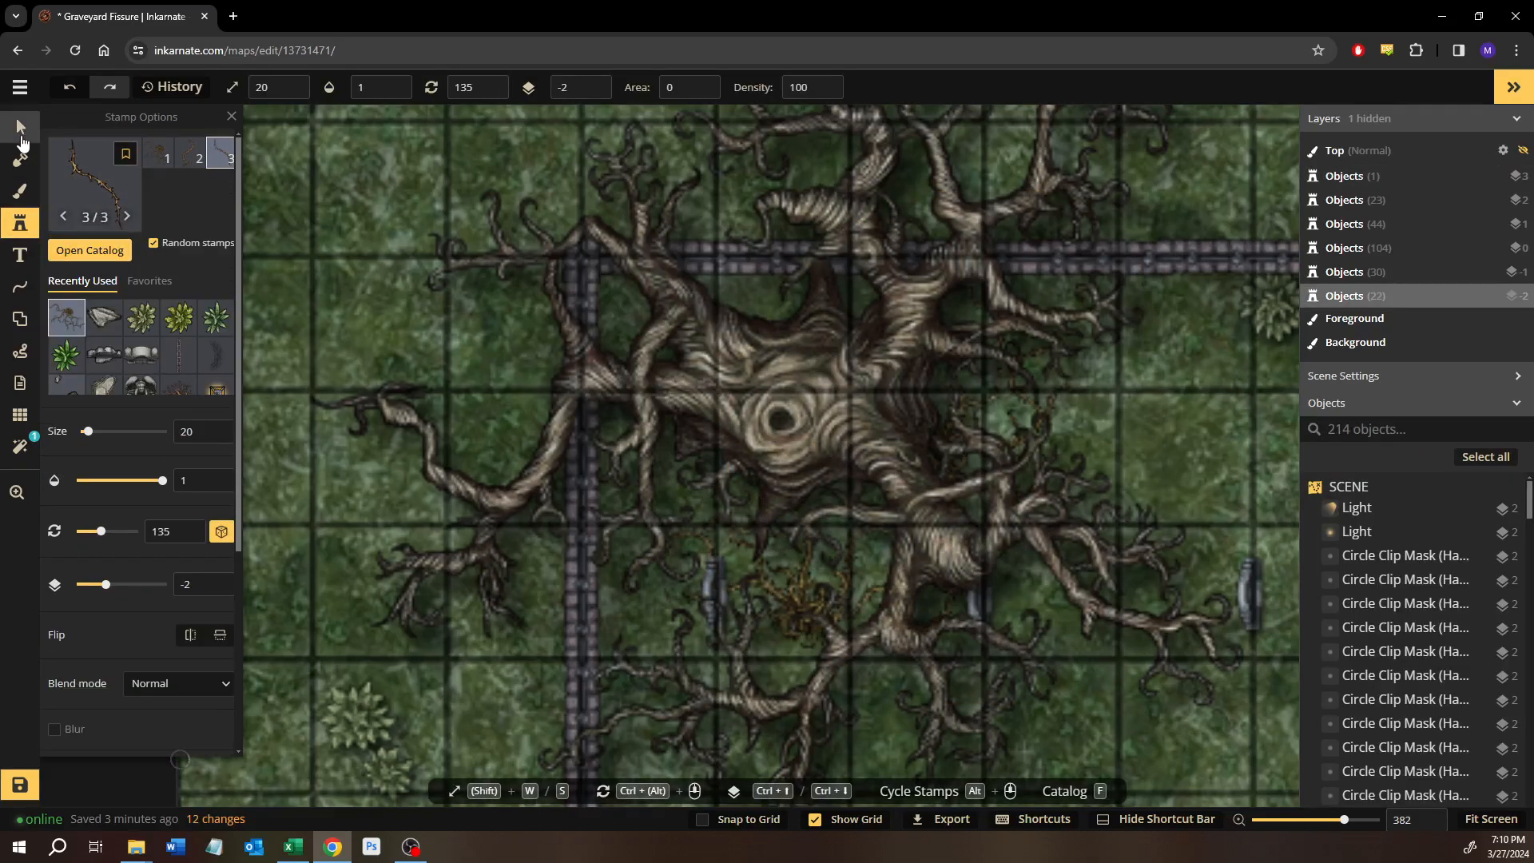
{"action": "left_click", "coordinate": [876, 468]}
{"action": "left_click_drag", "start_coordinate": [820, 318], "coordinate": [703, 727]}
{"action": "left_click_drag", "start_coordinate": [827, 557], "coordinate": [780, 551]}
{"action": "scroll", "coordinate": [780, 551], "scroll_direction": "up", "scroll_amount": 5}
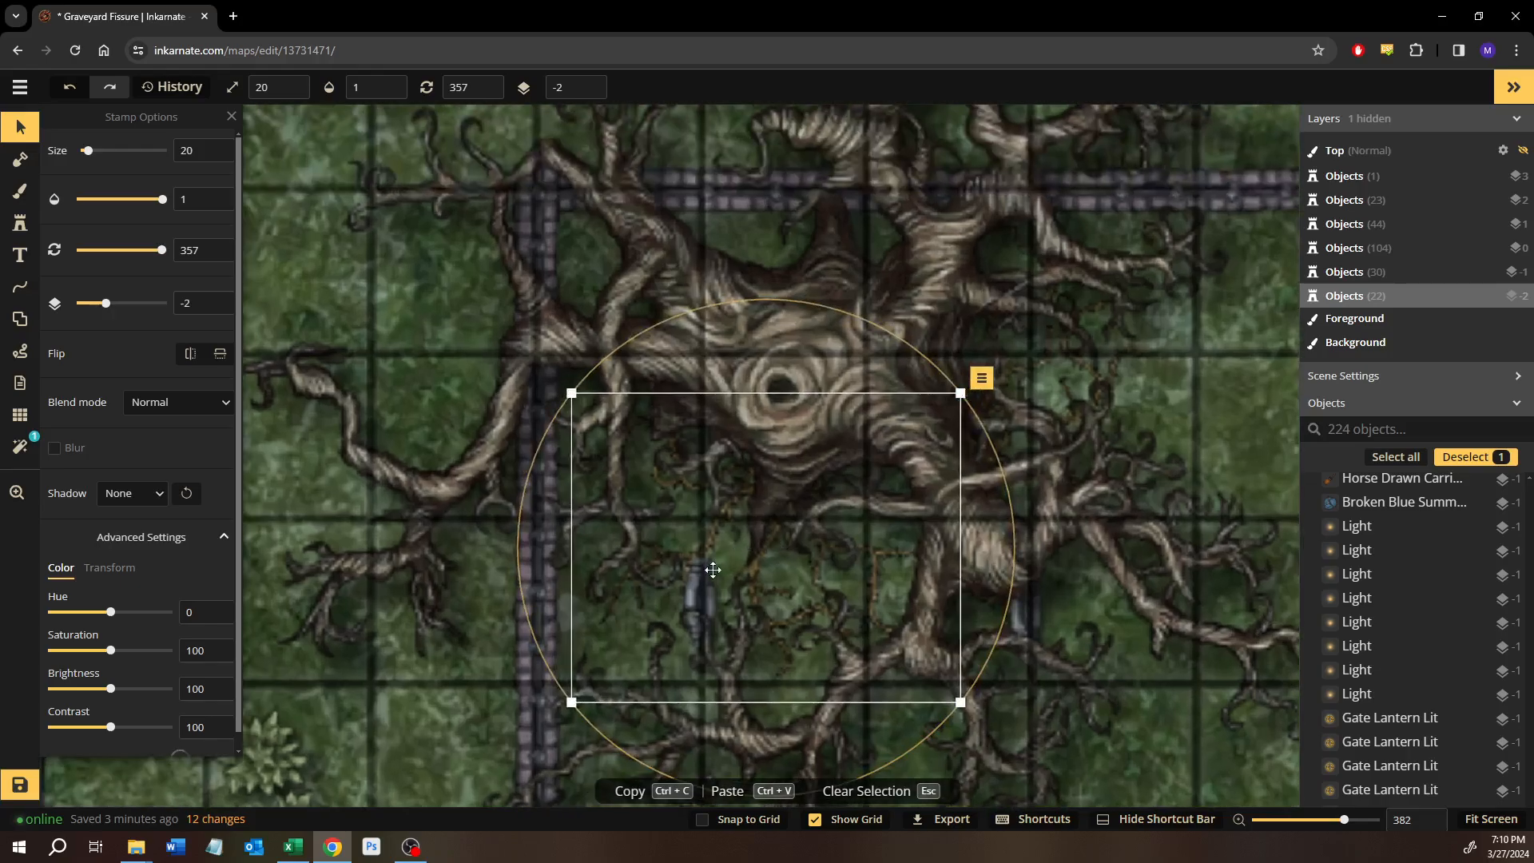
Place the third, single-strand Thorny Vines variant at size 20 and layer -2 among the vines south of the trunk.
{"action": "left_click", "coordinate": [20, 224]}
{"action": "left_click", "coordinate": [188, 162]}
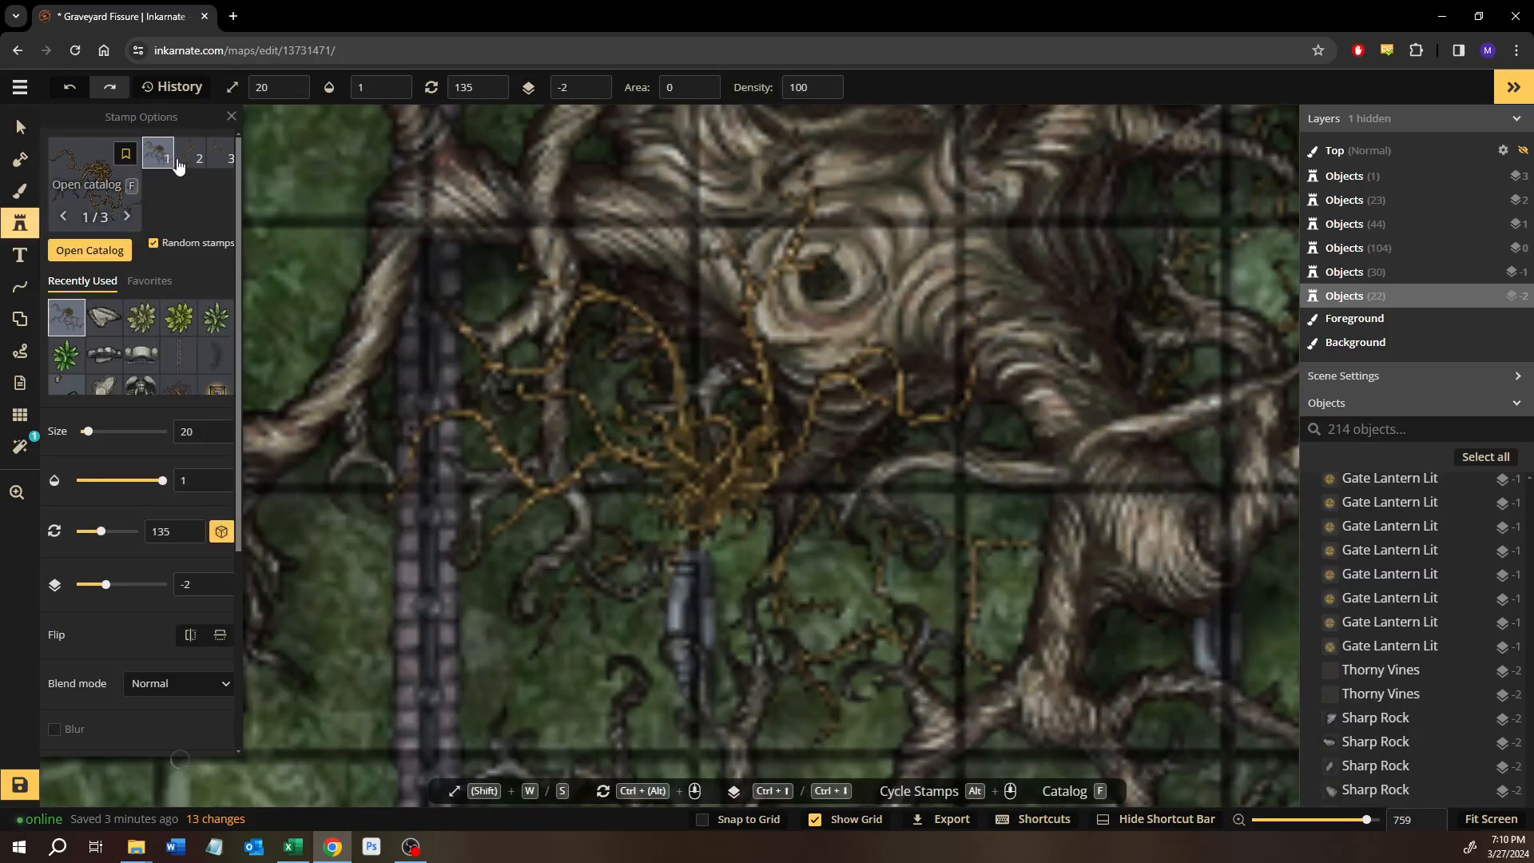
{"action": "left_click", "coordinate": [223, 159]}
{"action": "scroll", "coordinate": [723, 627], "scroll_direction": "up", "scroll_amount": 2}
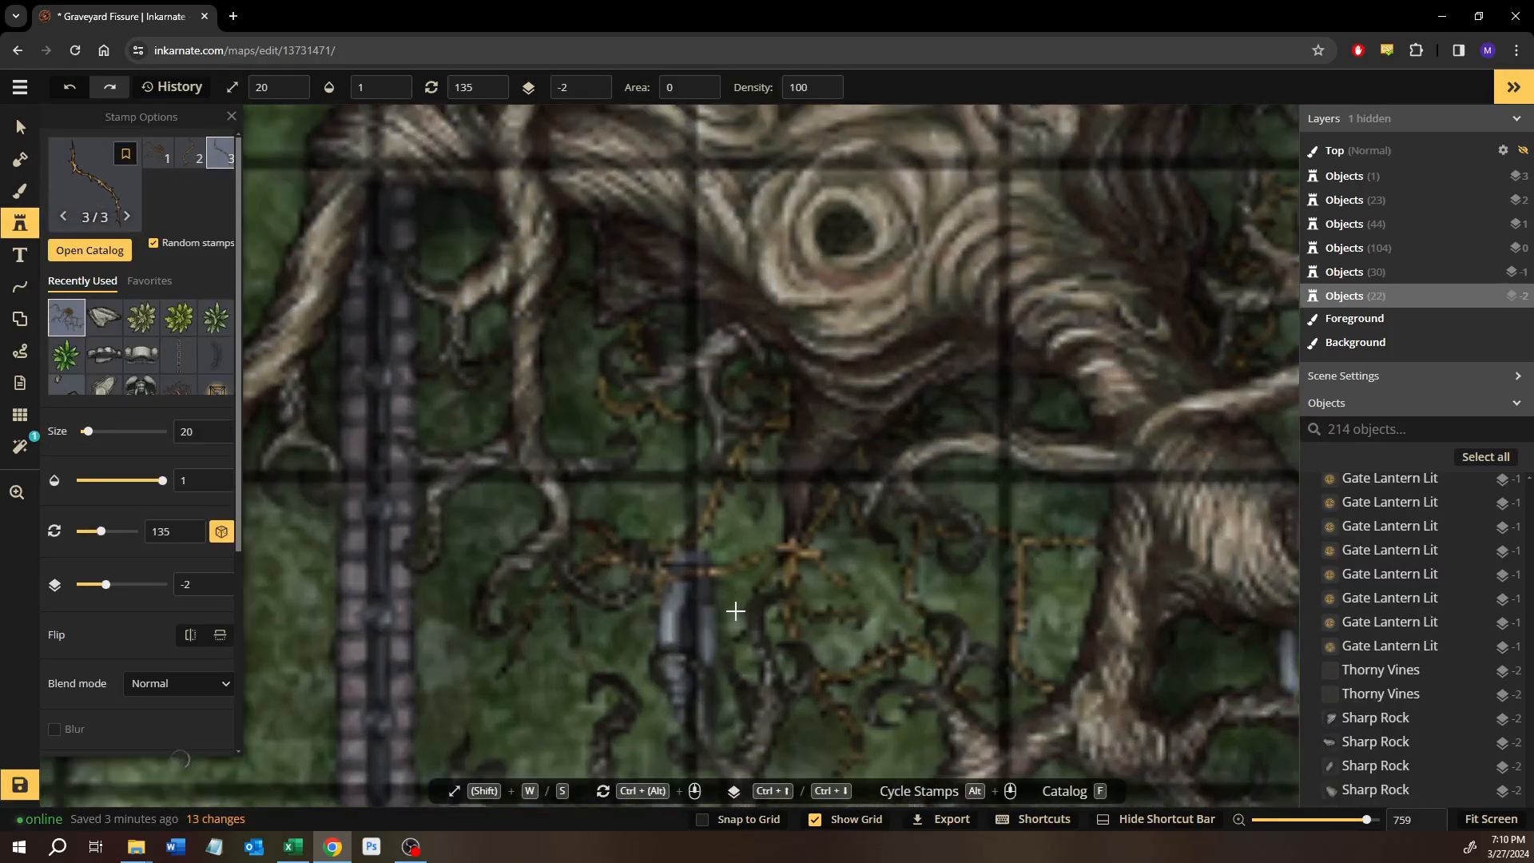
{"action": "left_click", "coordinate": [799, 675]}
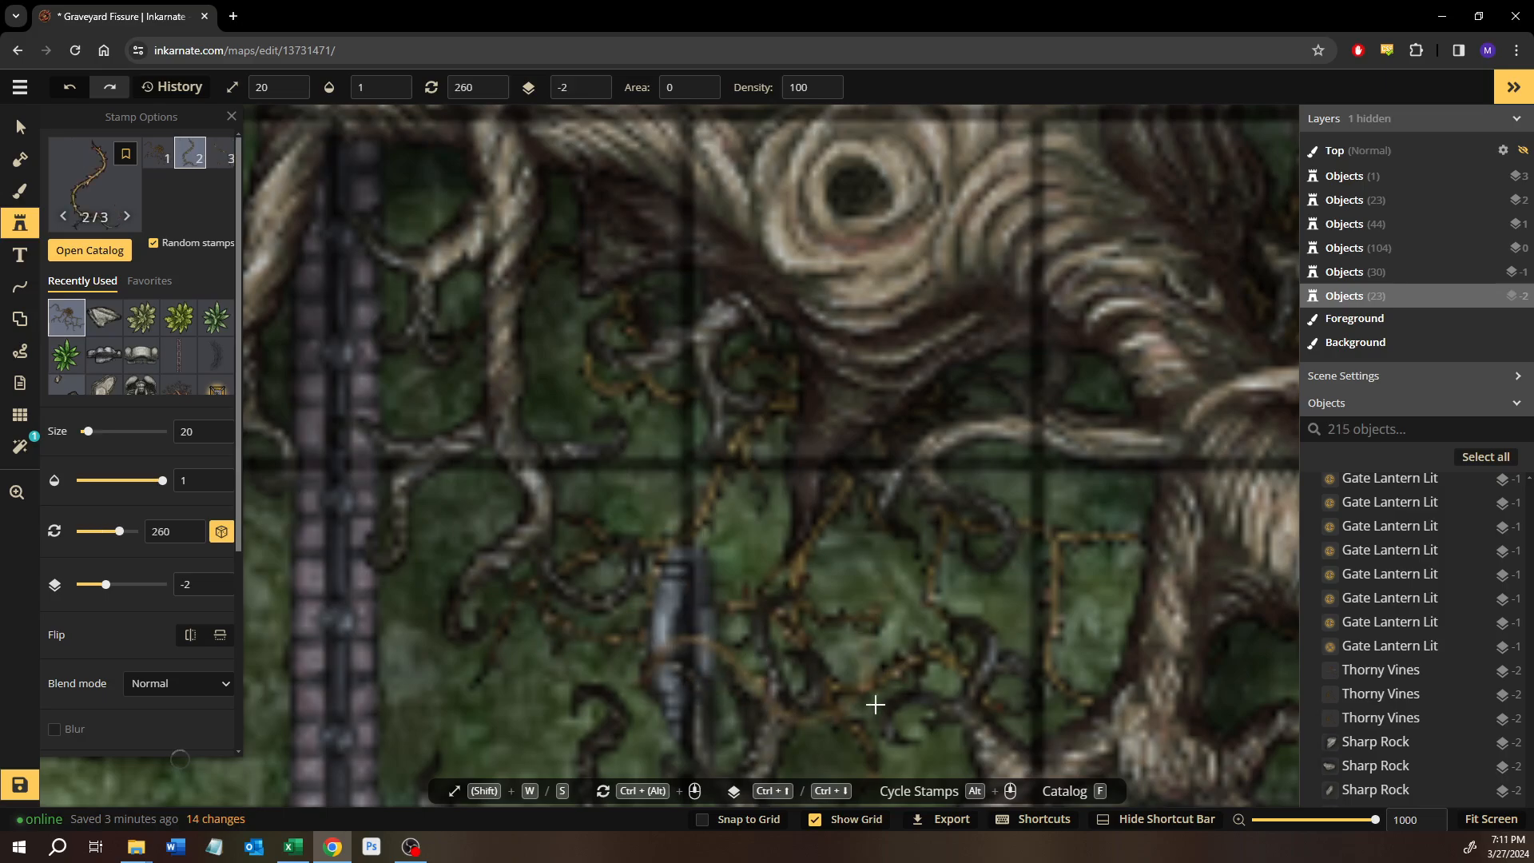
Try the single-strand vine stamp on higher layers up to 4, and return its layer to -2.
{"action": "key", "text": "ctrl+Up"}
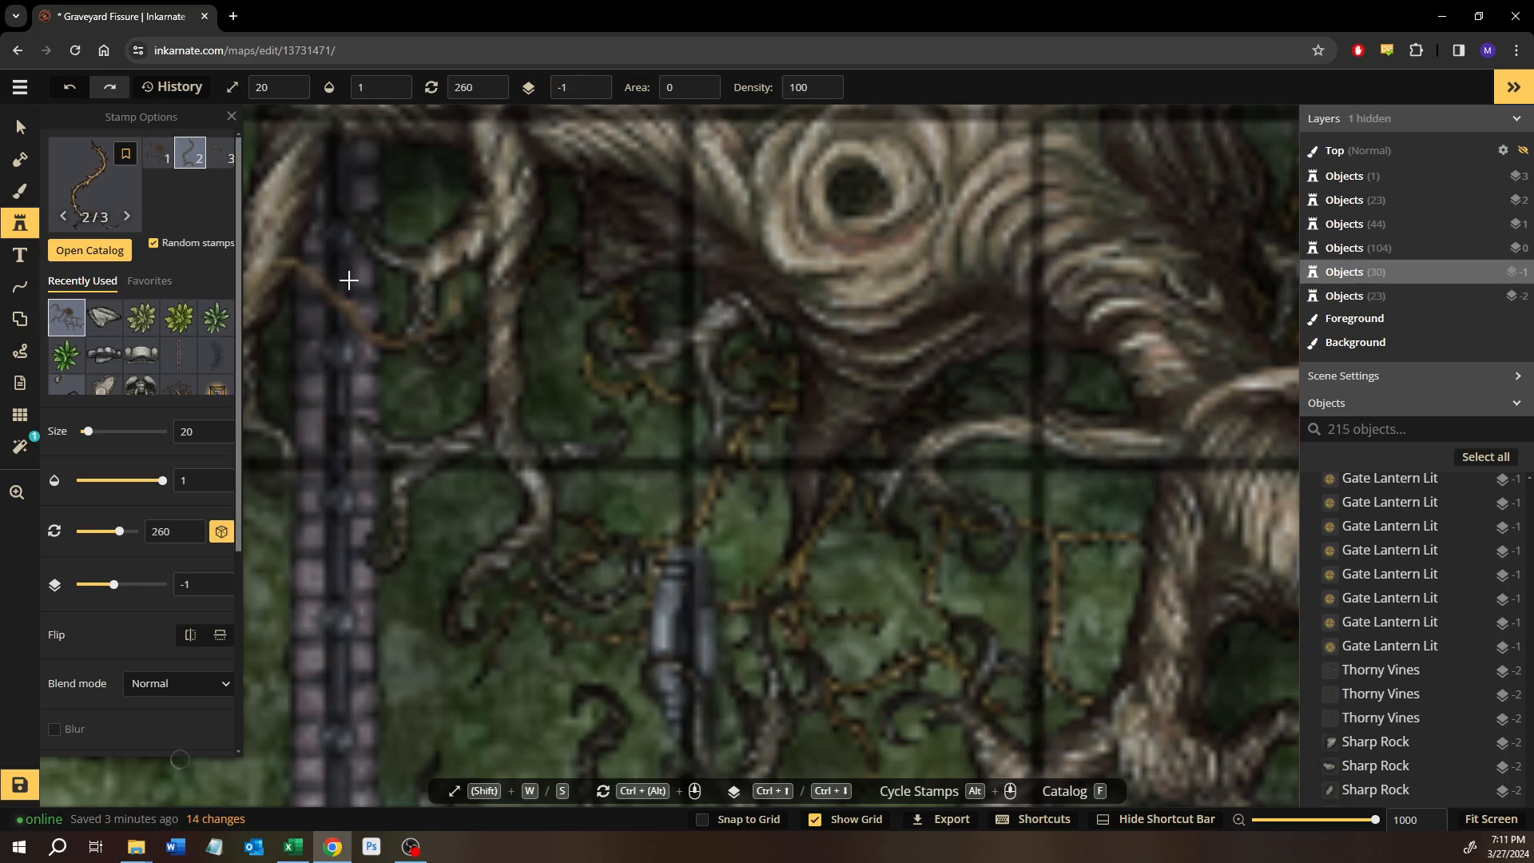
{"action": "key", "text": "ctrl+Up"}
{"action": "key", "text": "ctrl+Up"}
{"action": "key", "text": "ctrl+Up"}
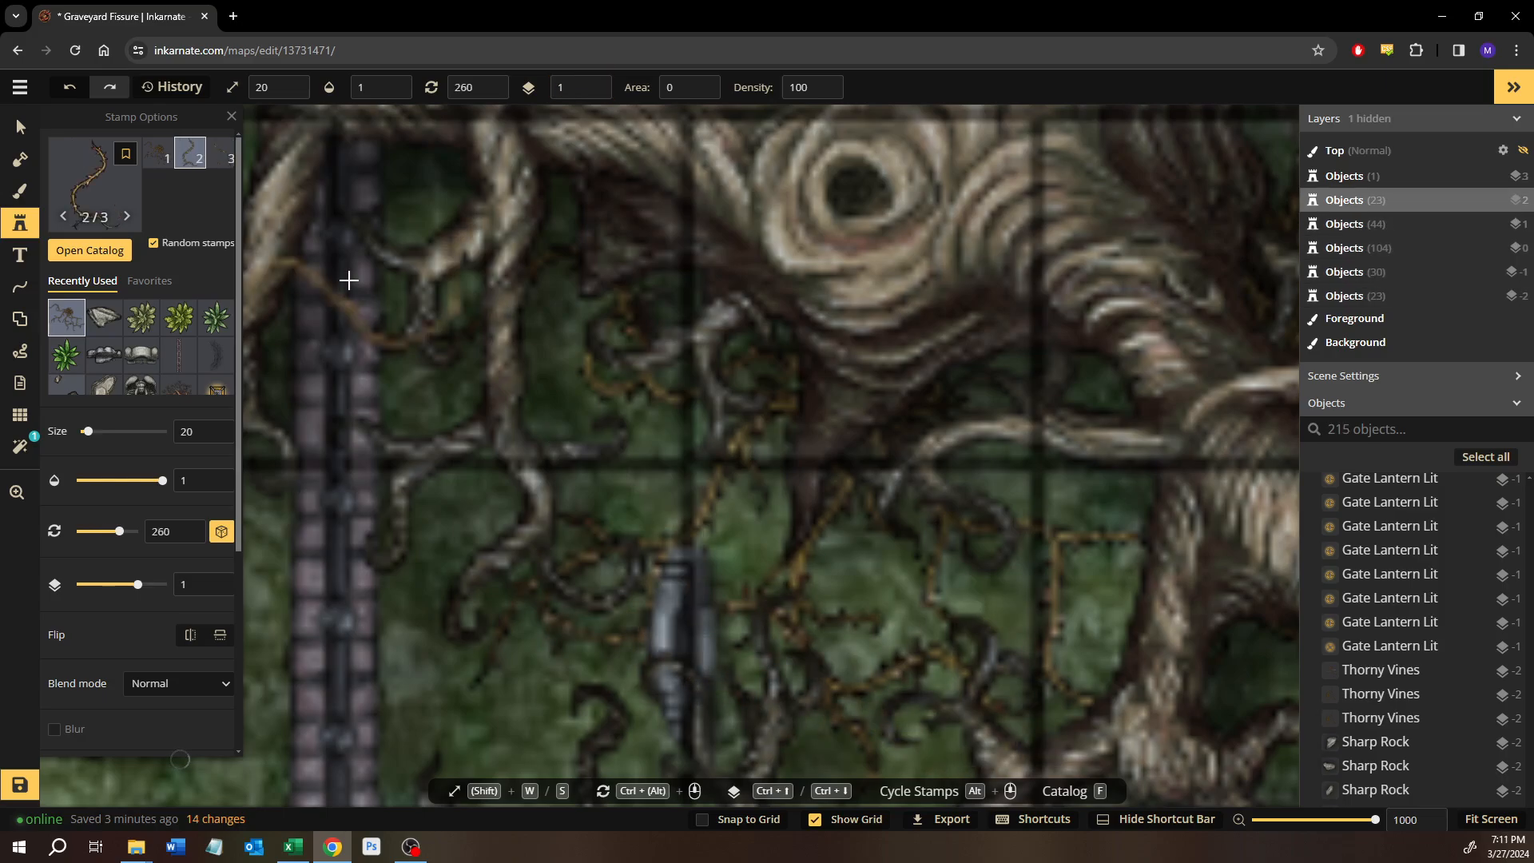
{"action": "key", "text": "ctrl+Up"}
{"action": "key", "text": "ctrl+Down"}
{"action": "key", "text": "ctrl+Down"}
{"action": "key", "text": "ctrl+Down"}
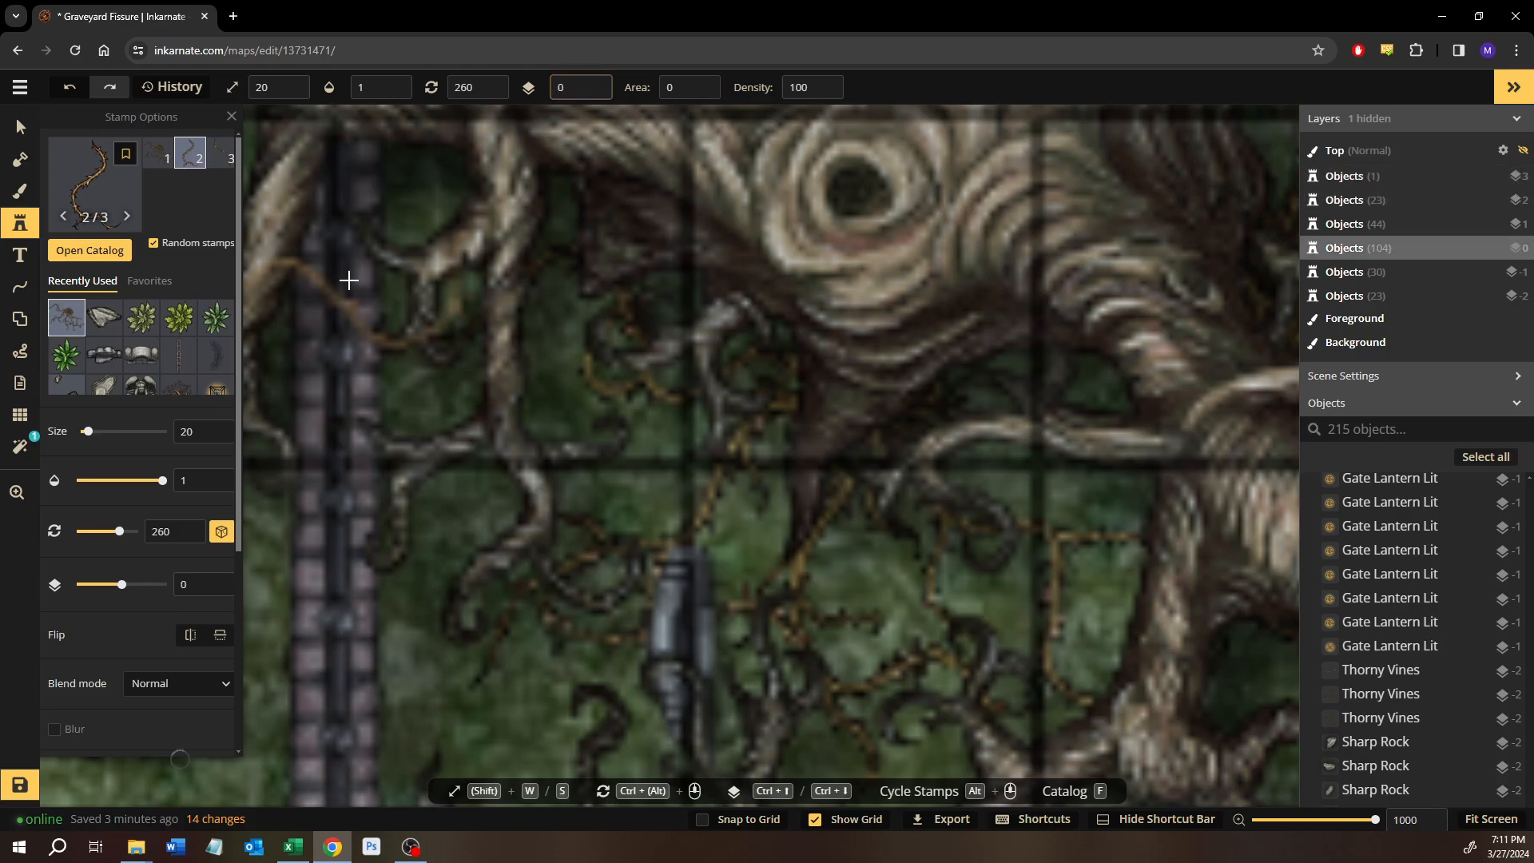
{"action": "key", "text": "ctrl+Up"}
{"action": "key", "text": "ctrl+Up"}
{"action": "key", "text": "ctrl+Up"}
{"action": "key", "text": "ctrl+Up"}
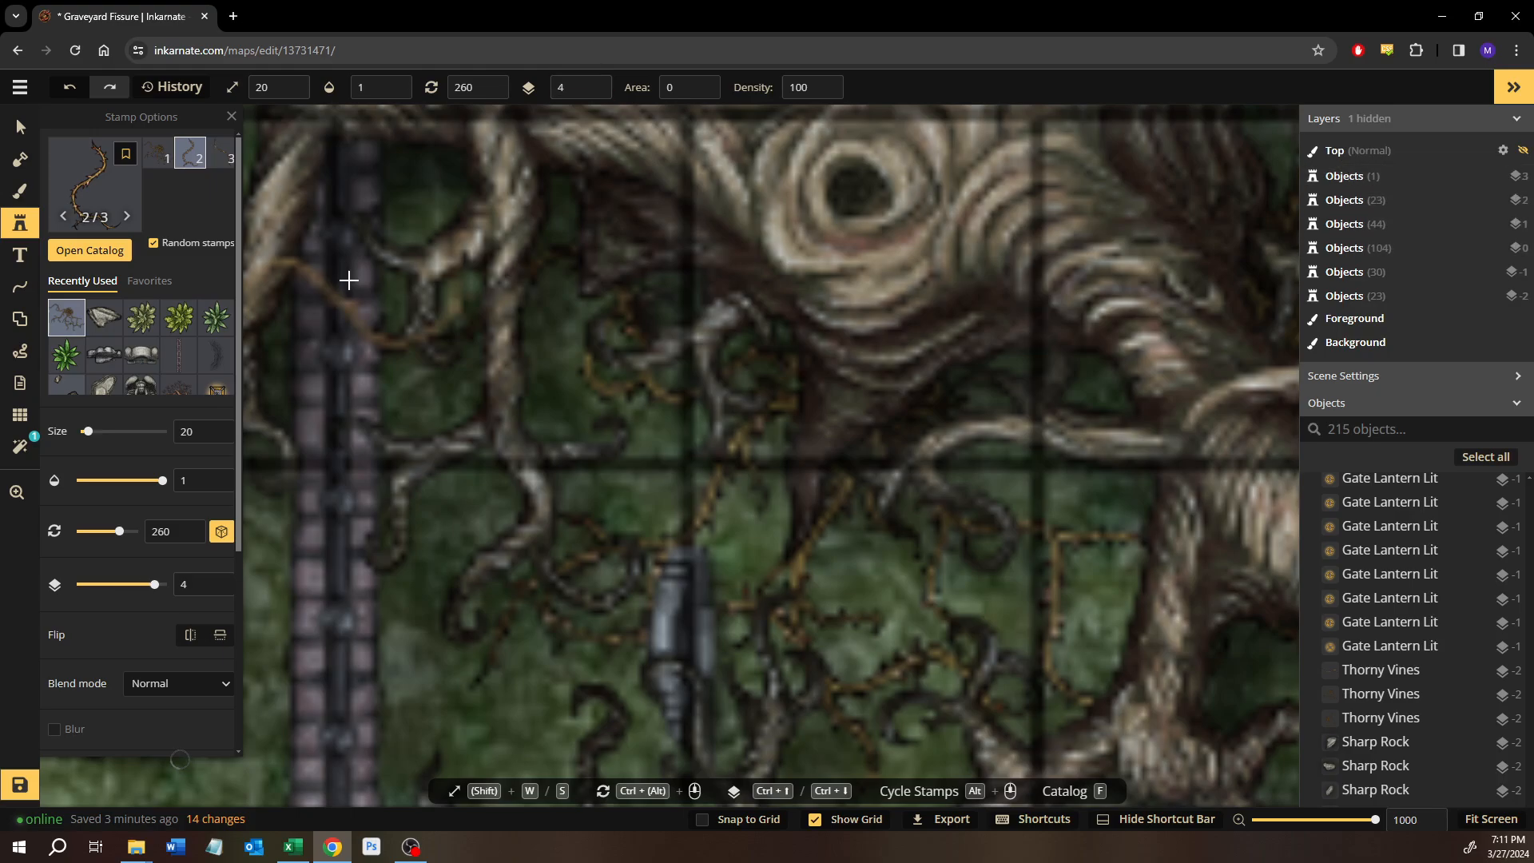
{"action": "key", "text": "ctrl+Down"}
{"action": "key", "text": "ctrl+Down"}
{"action": "key", "text": "ctrl+Down"}
{"action": "key", "text": "ctrl+Down"}
{"action": "key", "text": "ctrl+Down"}
{"action": "key", "text": "ctrl+Down"}
{"action": "key", "text": "ctrl+Down"}
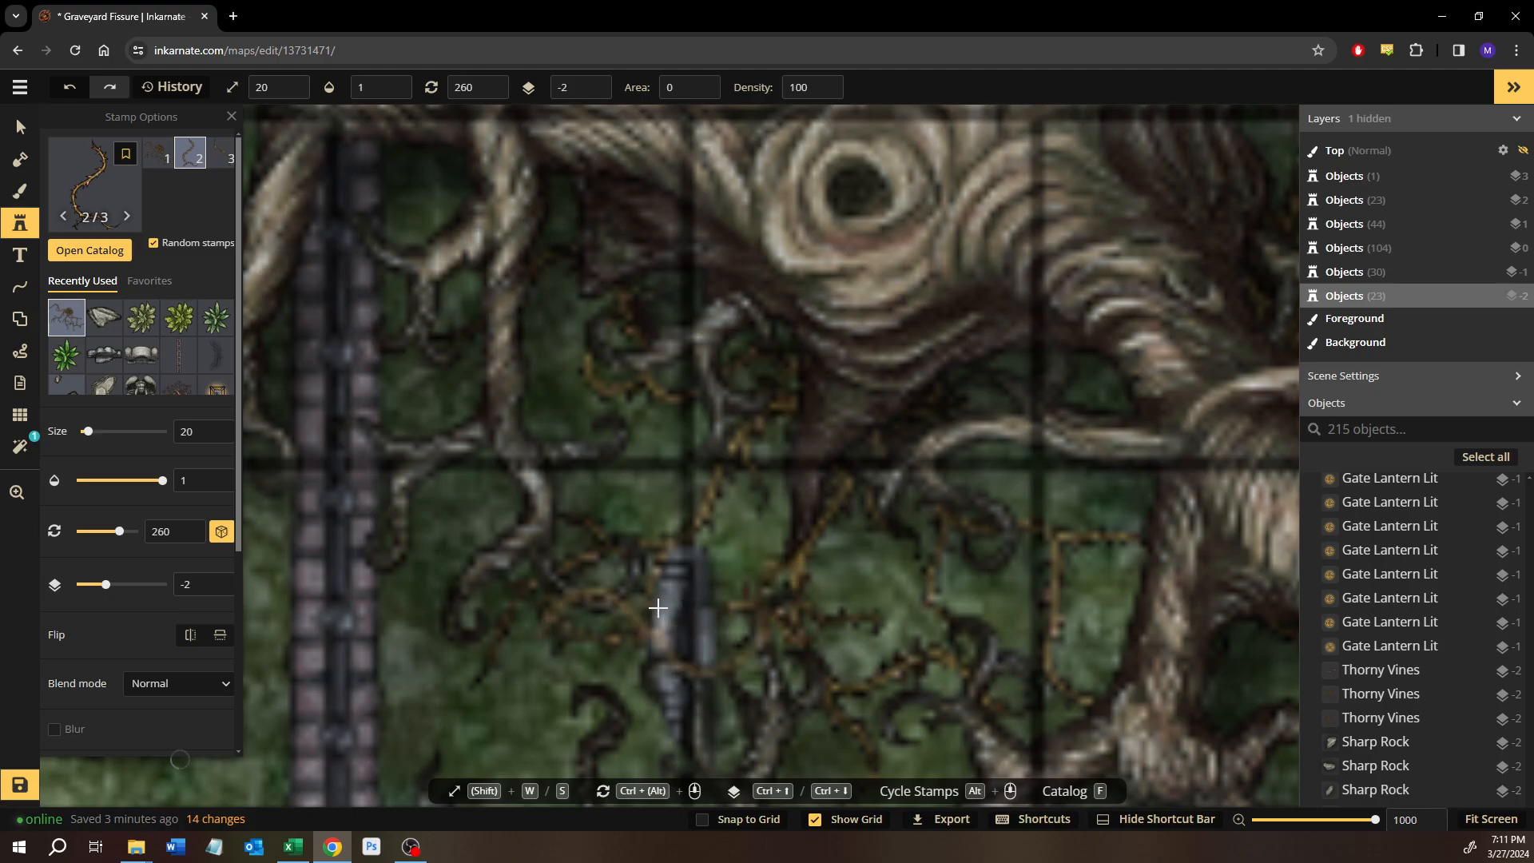
Place a size 20 Thorny Vines stamp rotated to 260 over the gravestone south of the trunk and move it to layer 0.
{"action": "left_click", "coordinate": [703, 648]}
{"action": "left_click", "coordinate": [18, 122]}
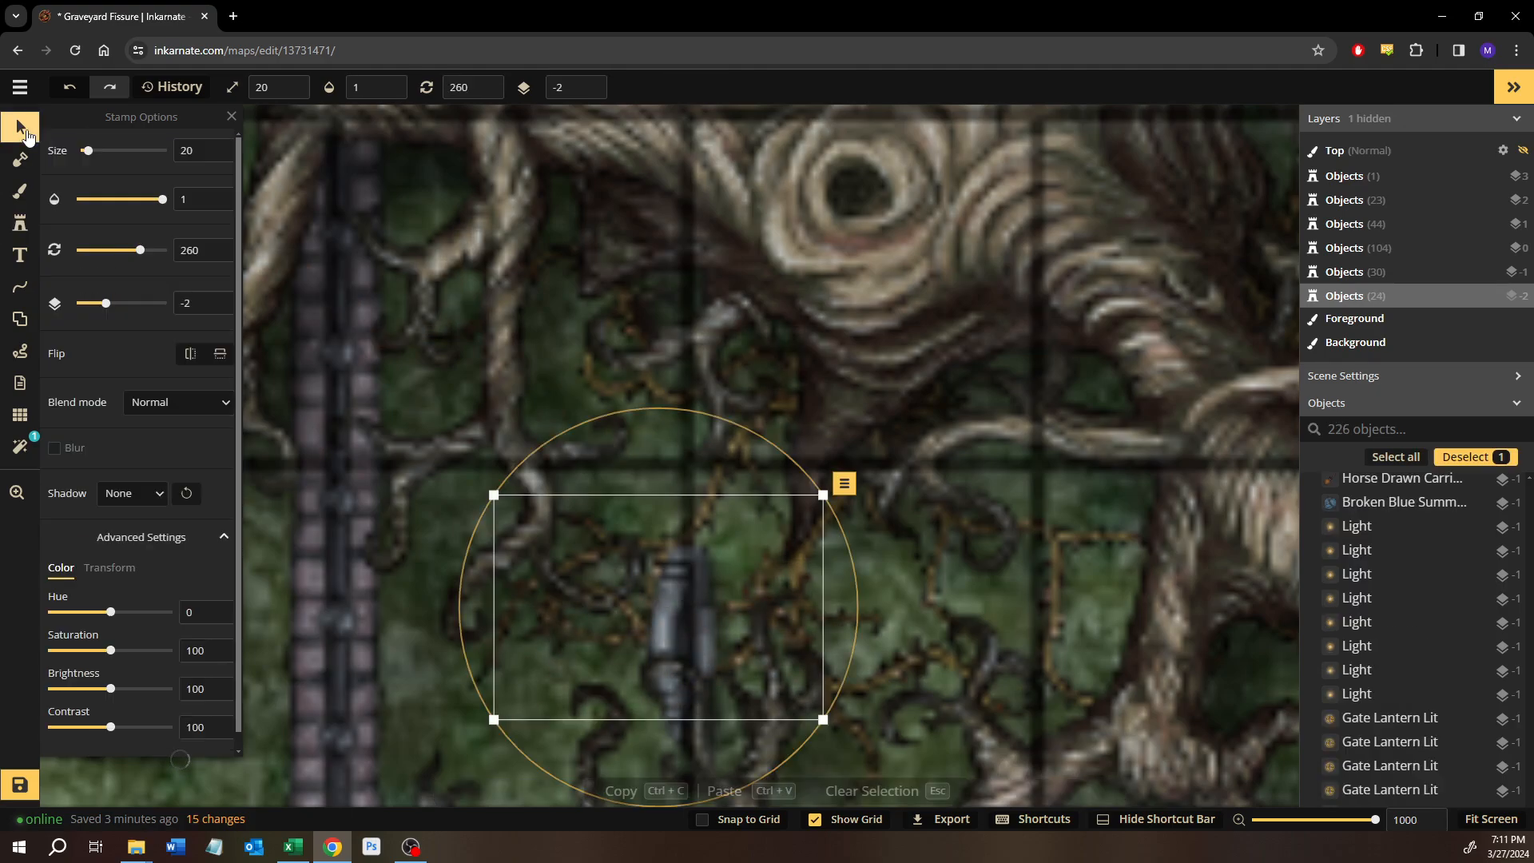
{"action": "key", "text": "Page_Up"}
{"action": "key", "text": "Page_Up"}
{"action": "key", "text": "Page_Up"}
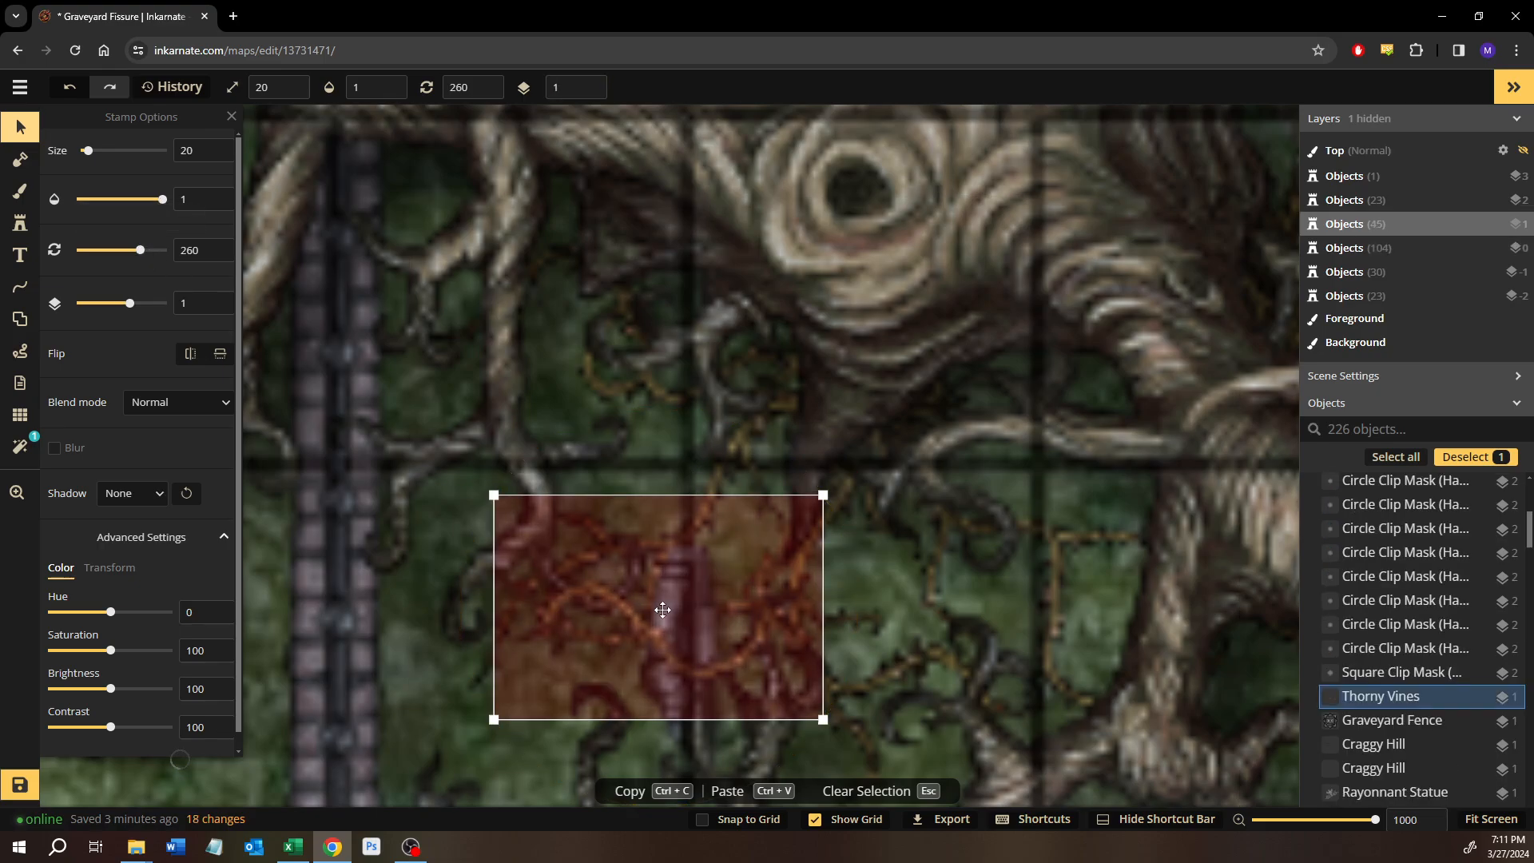
{"action": "key", "text": "Page_Down"}
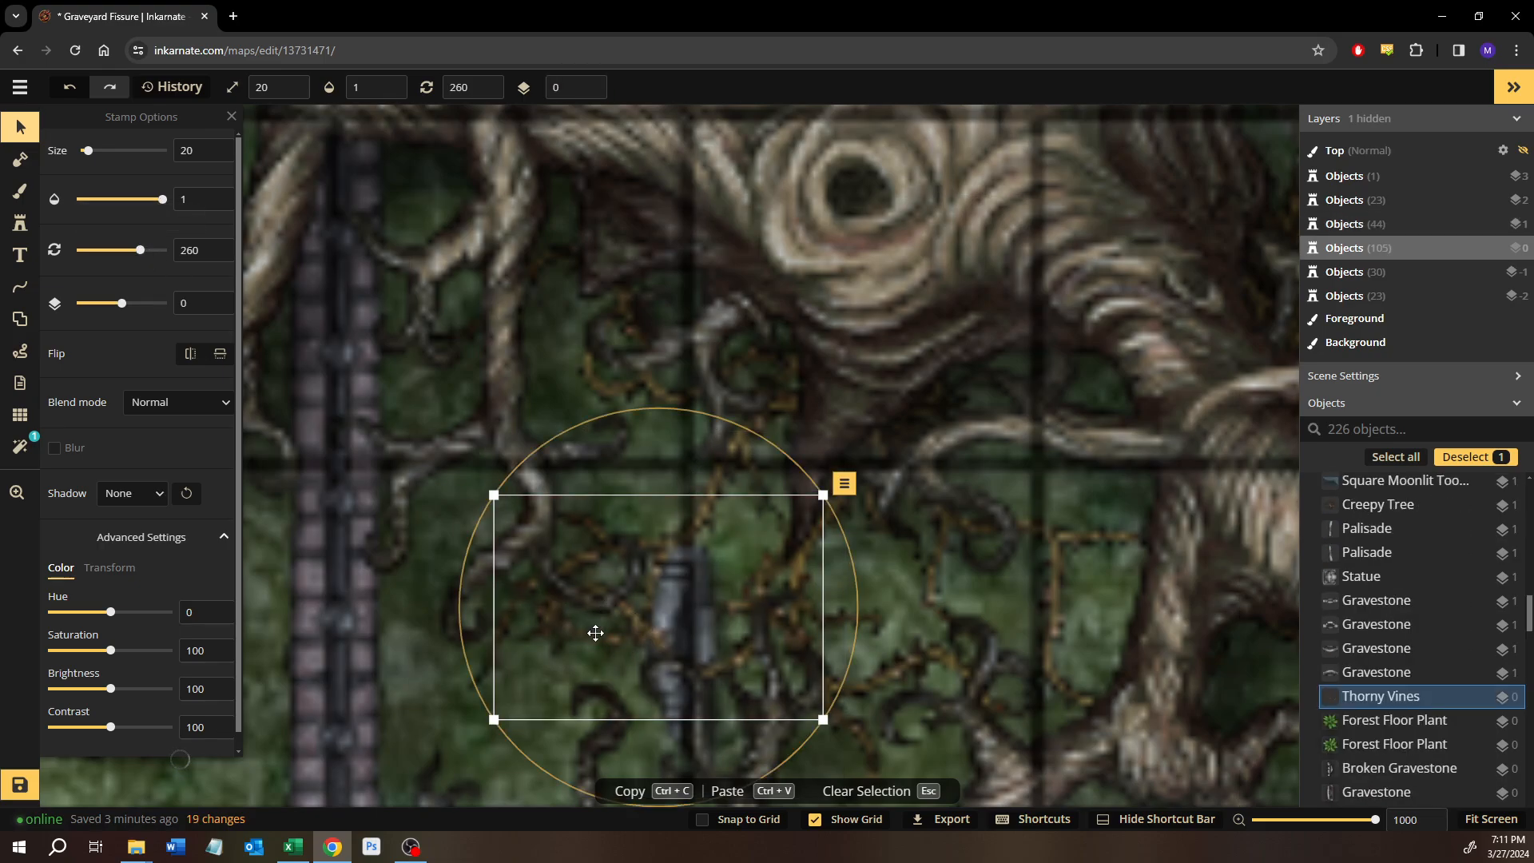
{"action": "mouse_move", "coordinate": [632, 626]}
{"action": "left_mouse_down"}
{"action": "mouse_move", "coordinate": [702, 633]}
{"action": "mouse_move", "coordinate": [639, 627]}
{"action": "left_mouse_up"}
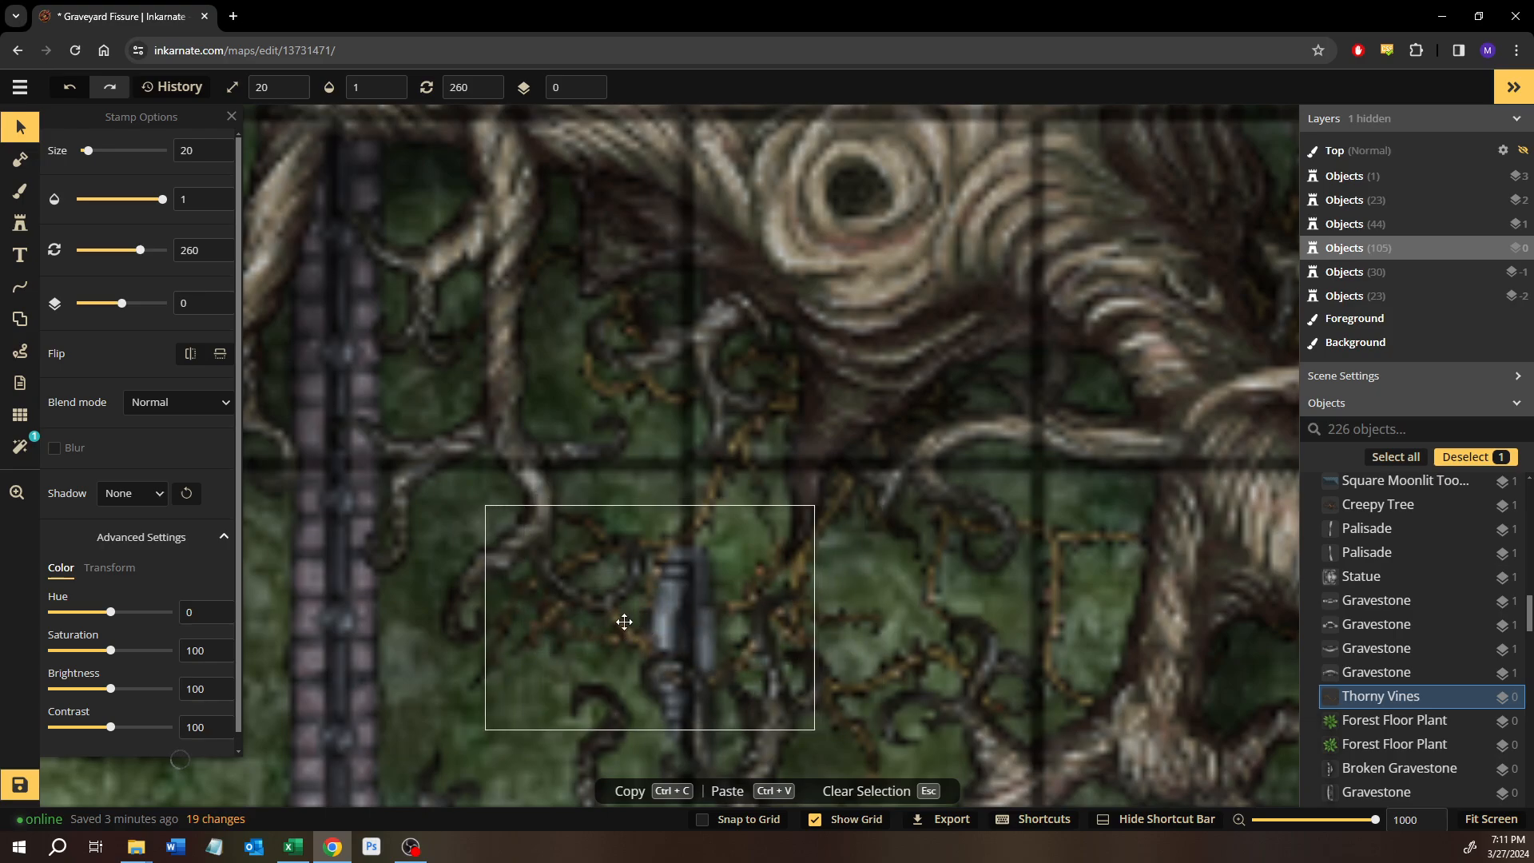
Set the height transform of the vines over the gravestone to 61 and nudge them back across the stone.
{"action": "scroll", "coordinate": [118, 587], "scroll_direction": "down", "scroll_amount": 1}
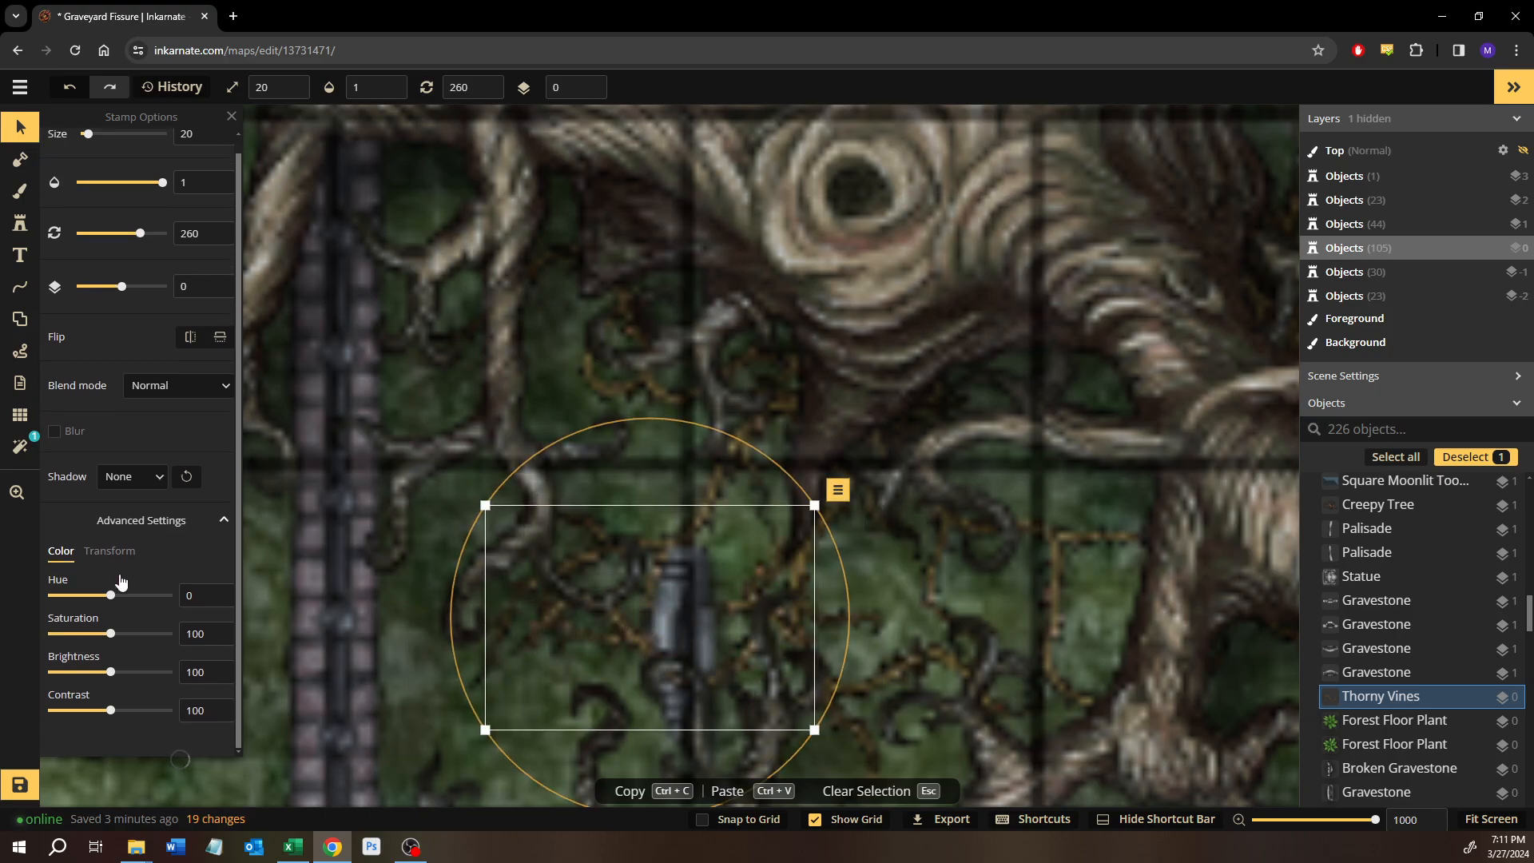
{"action": "left_click", "coordinate": [111, 551]}
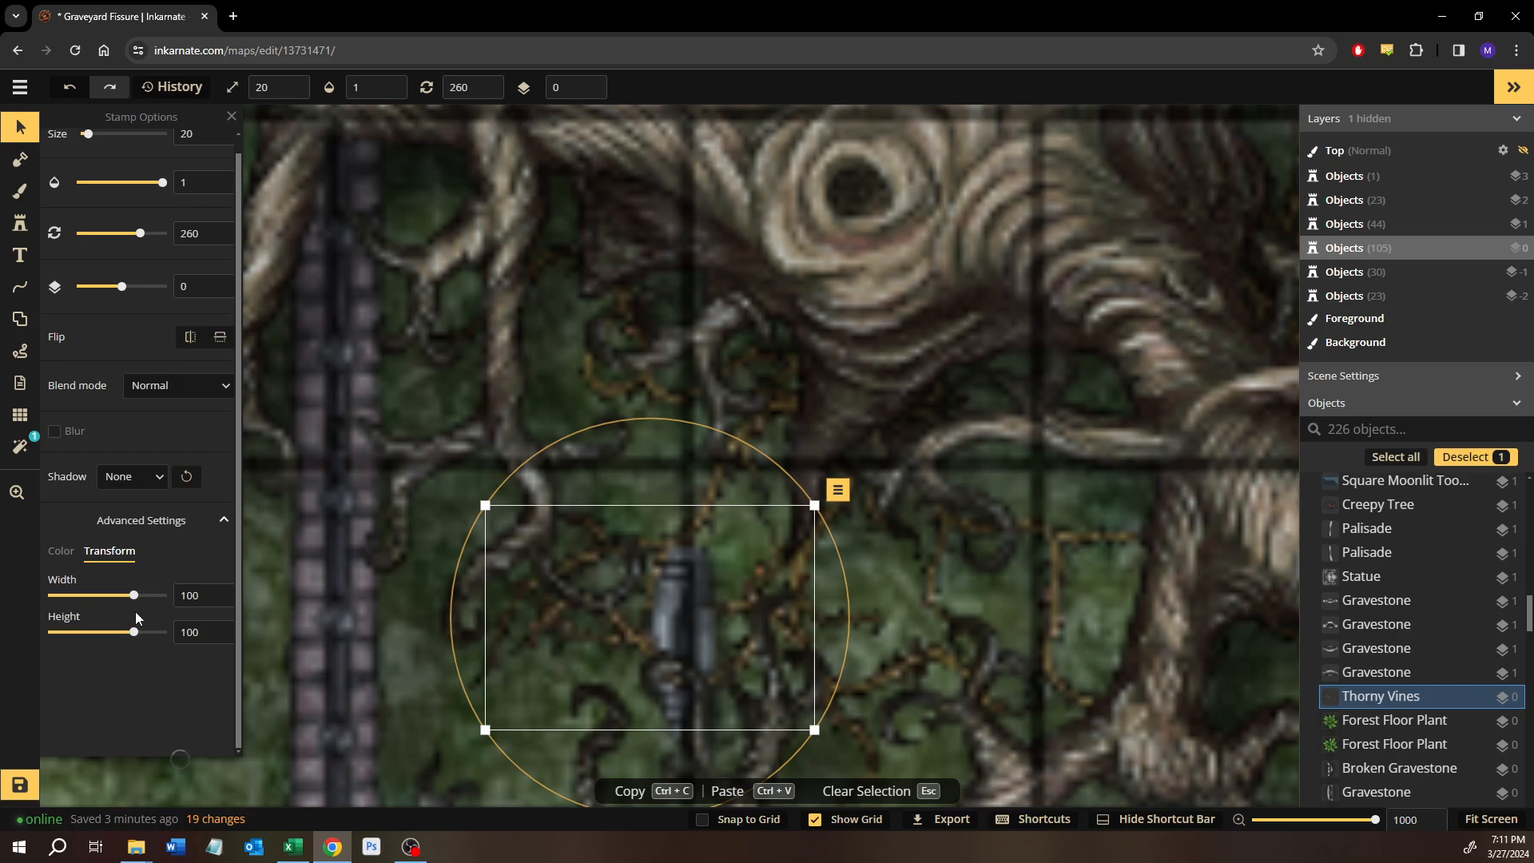
{"action": "left_click_drag", "start_coordinate": [136, 636], "coordinate": [129, 637]}
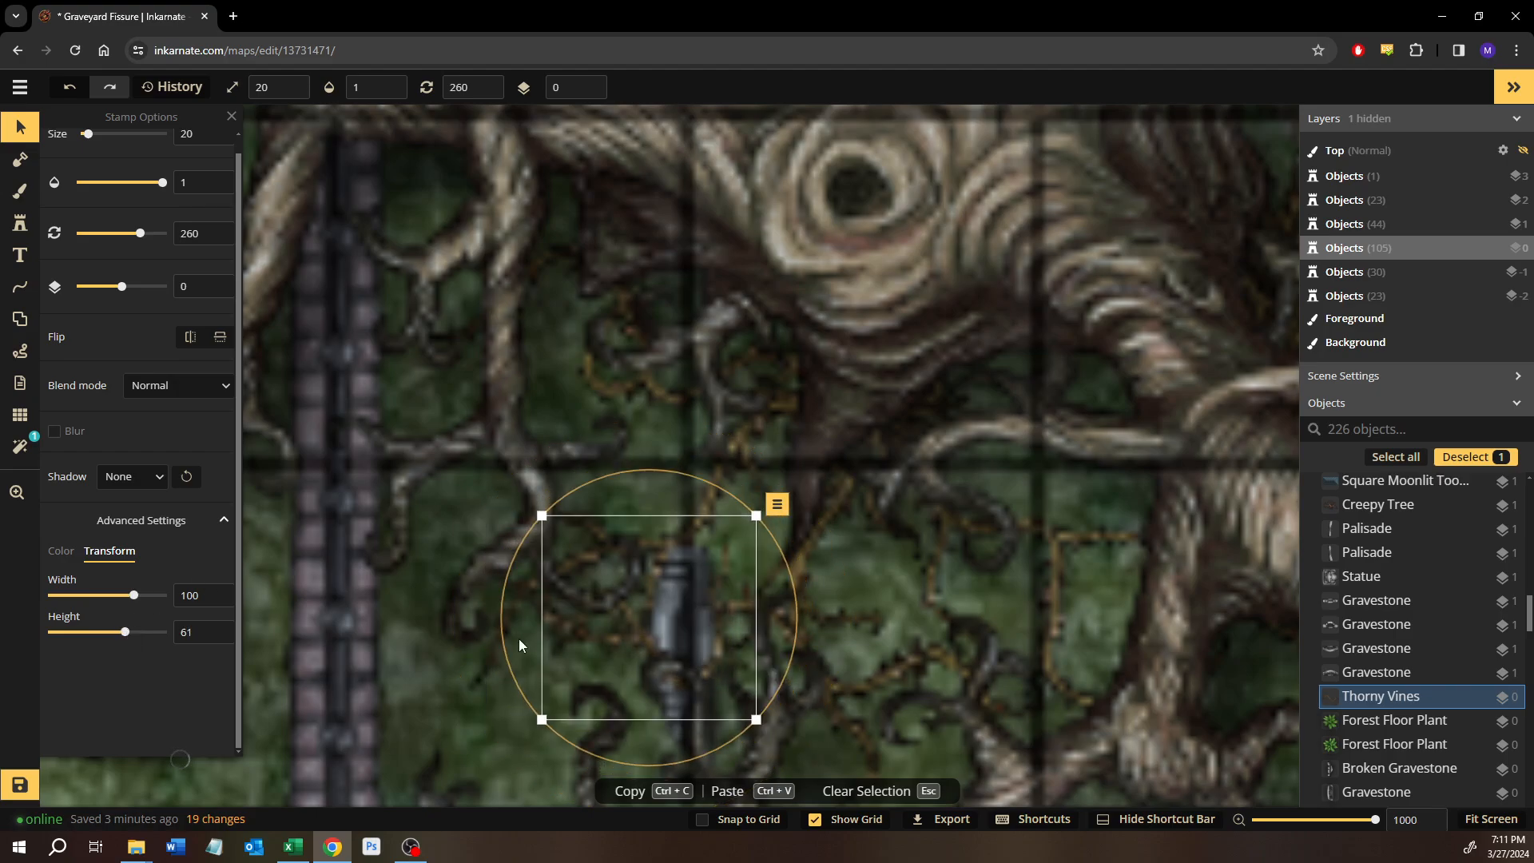
{"action": "mouse_move", "coordinate": [630, 635]}
{"action": "left_mouse_down"}
{"action": "mouse_move", "coordinate": [648, 637]}
{"action": "mouse_move", "coordinate": [616, 628]}
{"action": "left_mouse_up"}
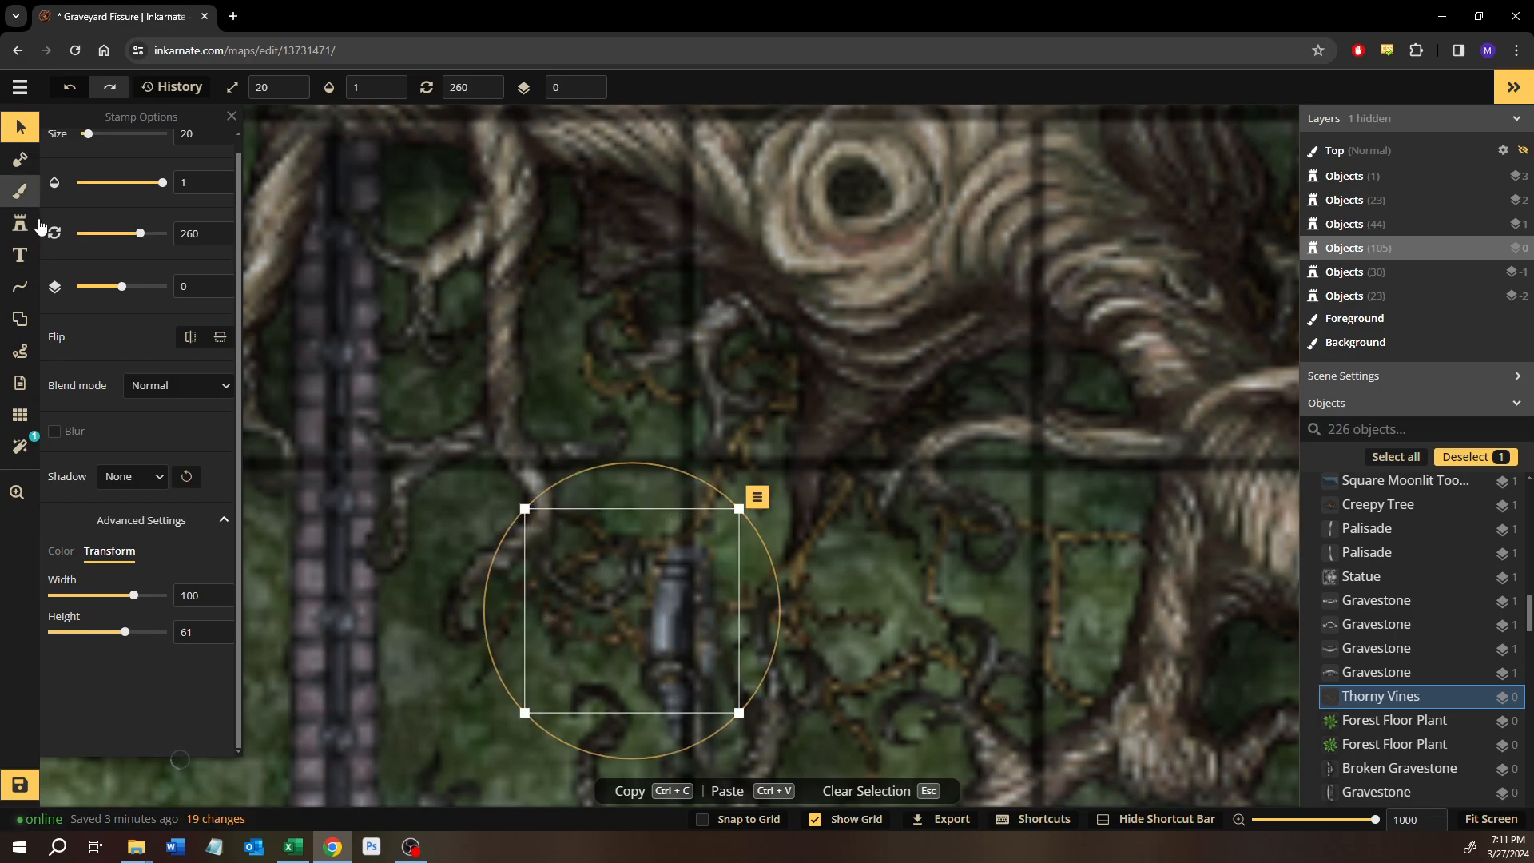
{"action": "key", "text": "Escape"}
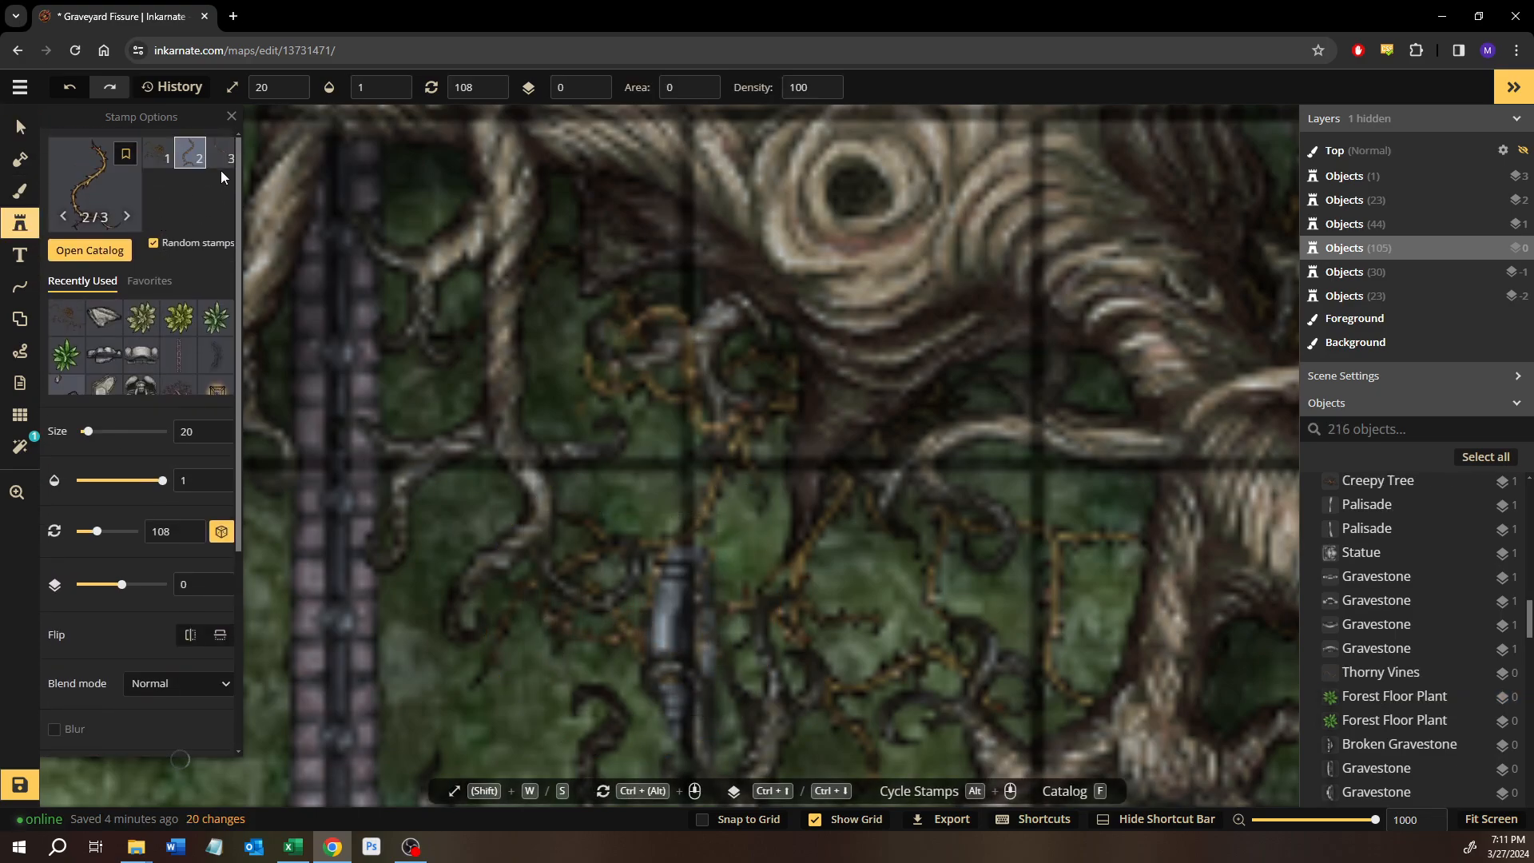
Place two more size 20 Thorny Vines stamps on layer 0 around the gravestone, the second rotated to 310 with a height of 24.
{"action": "left_click", "coordinate": [220, 153]}
{"action": "left_click", "coordinate": [671, 634]}
{"action": "scroll", "coordinate": [122, 655], "scroll_direction": "down", "scroll_amount": 3}
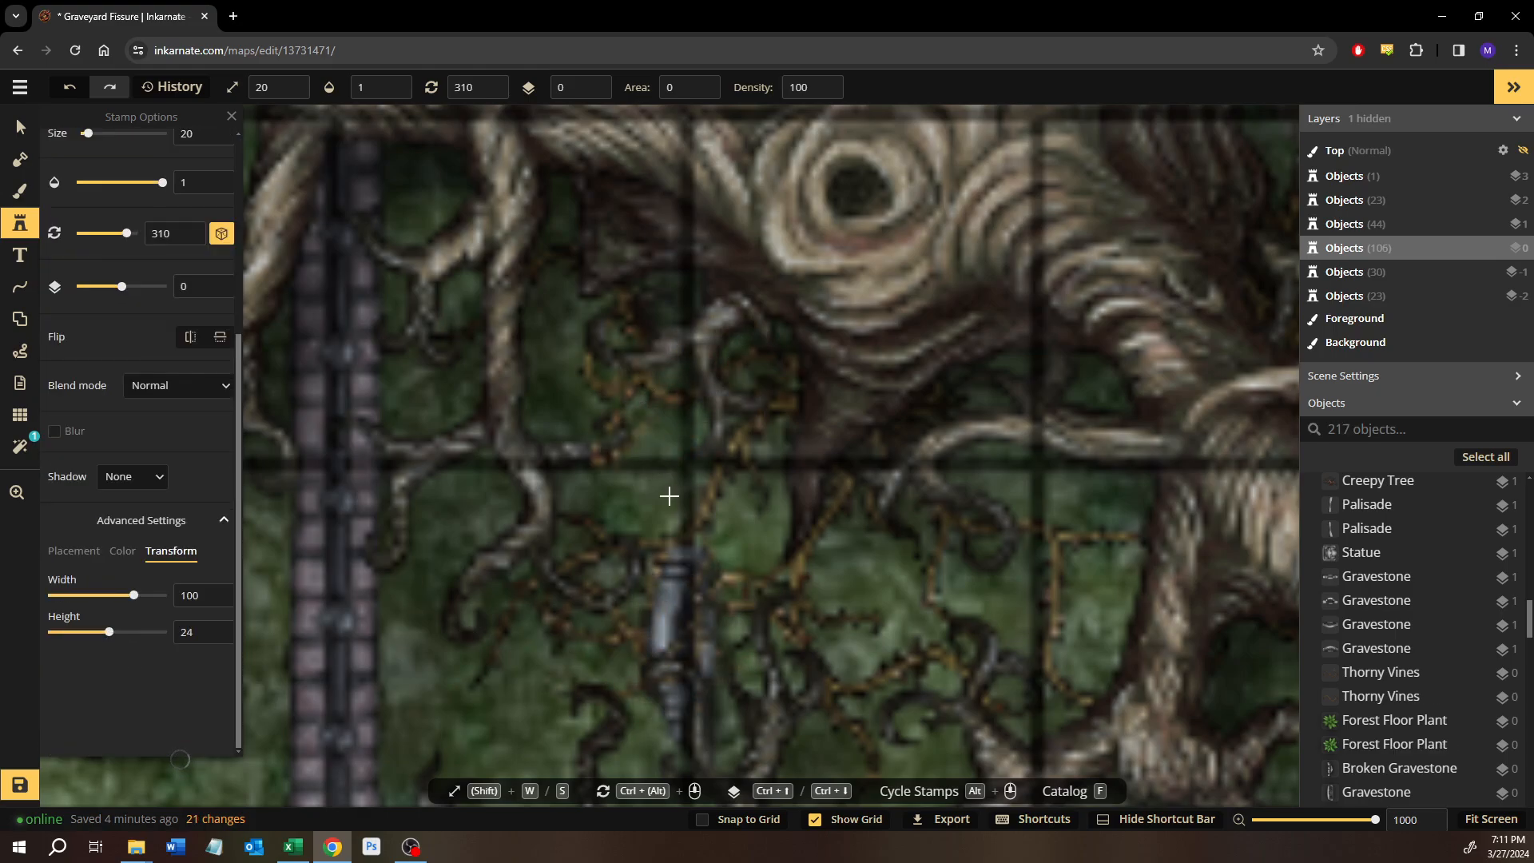
{"action": "left_click", "coordinate": [682, 604]}
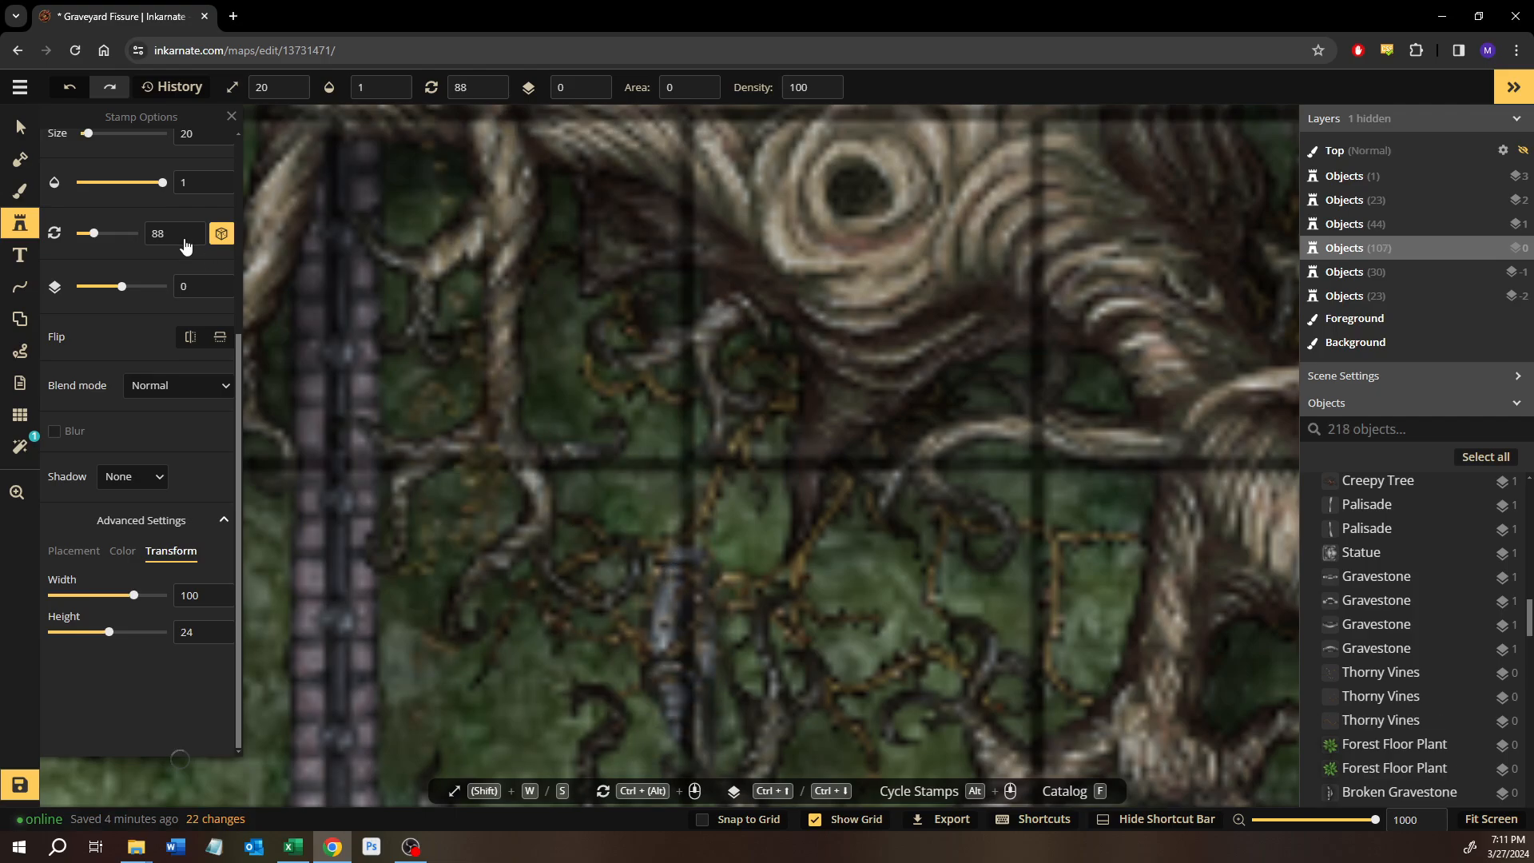
{"action": "left_click", "coordinate": [20, 128]}
Examine the vine placement beneath the large tree and survey the surrounding fence, branches and graves.
{"action": "scroll", "coordinate": [623, 575], "scroll_direction": "down", "scroll_amount": 5}
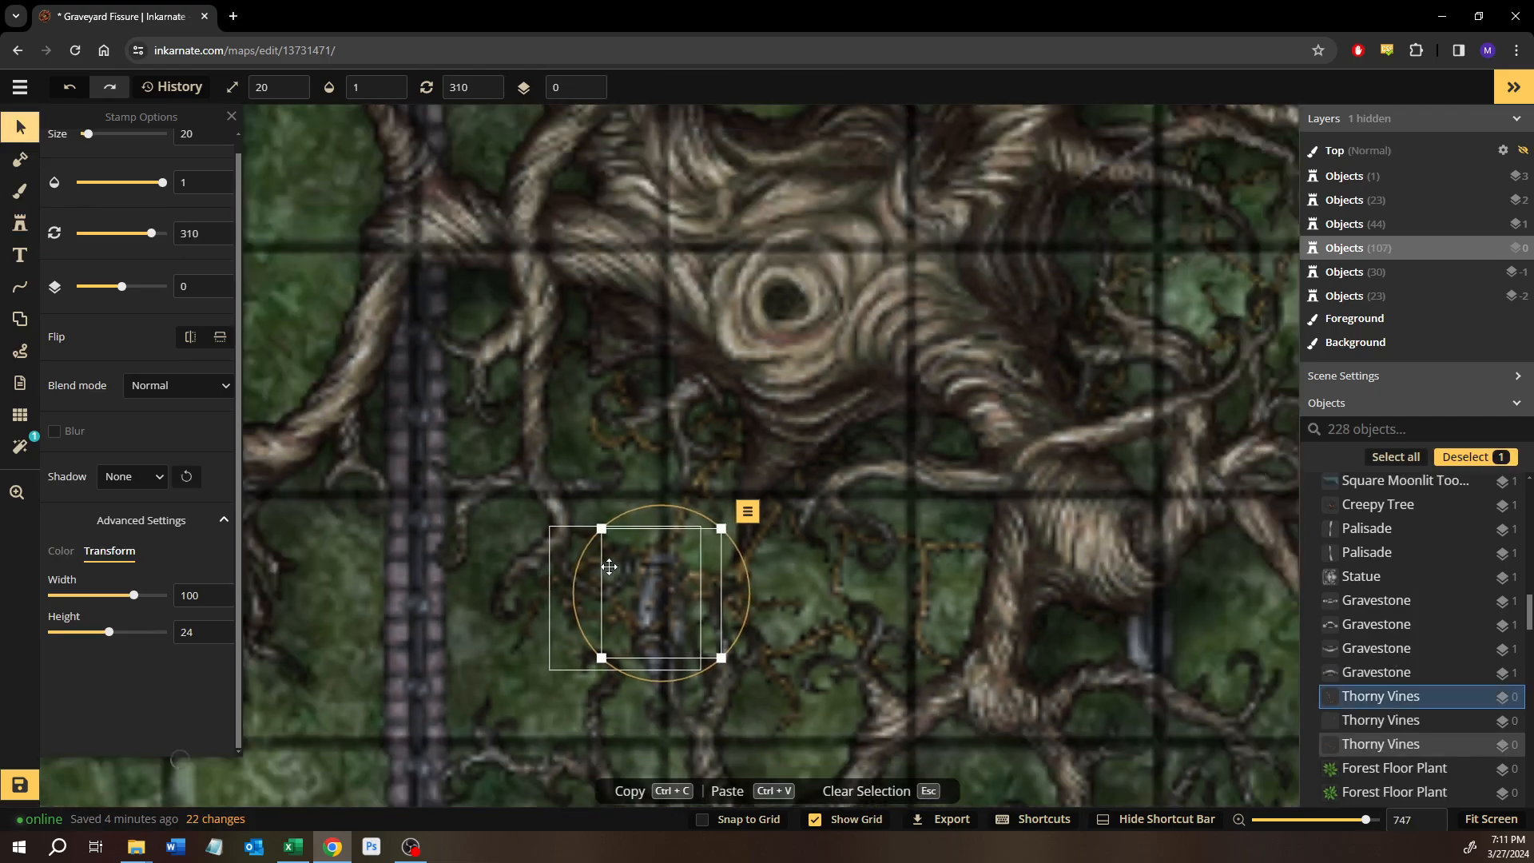
{"action": "left_click", "coordinate": [357, 724]}
{"action": "scroll", "coordinate": [826, 554], "scroll_direction": "down", "scroll_amount": 5}
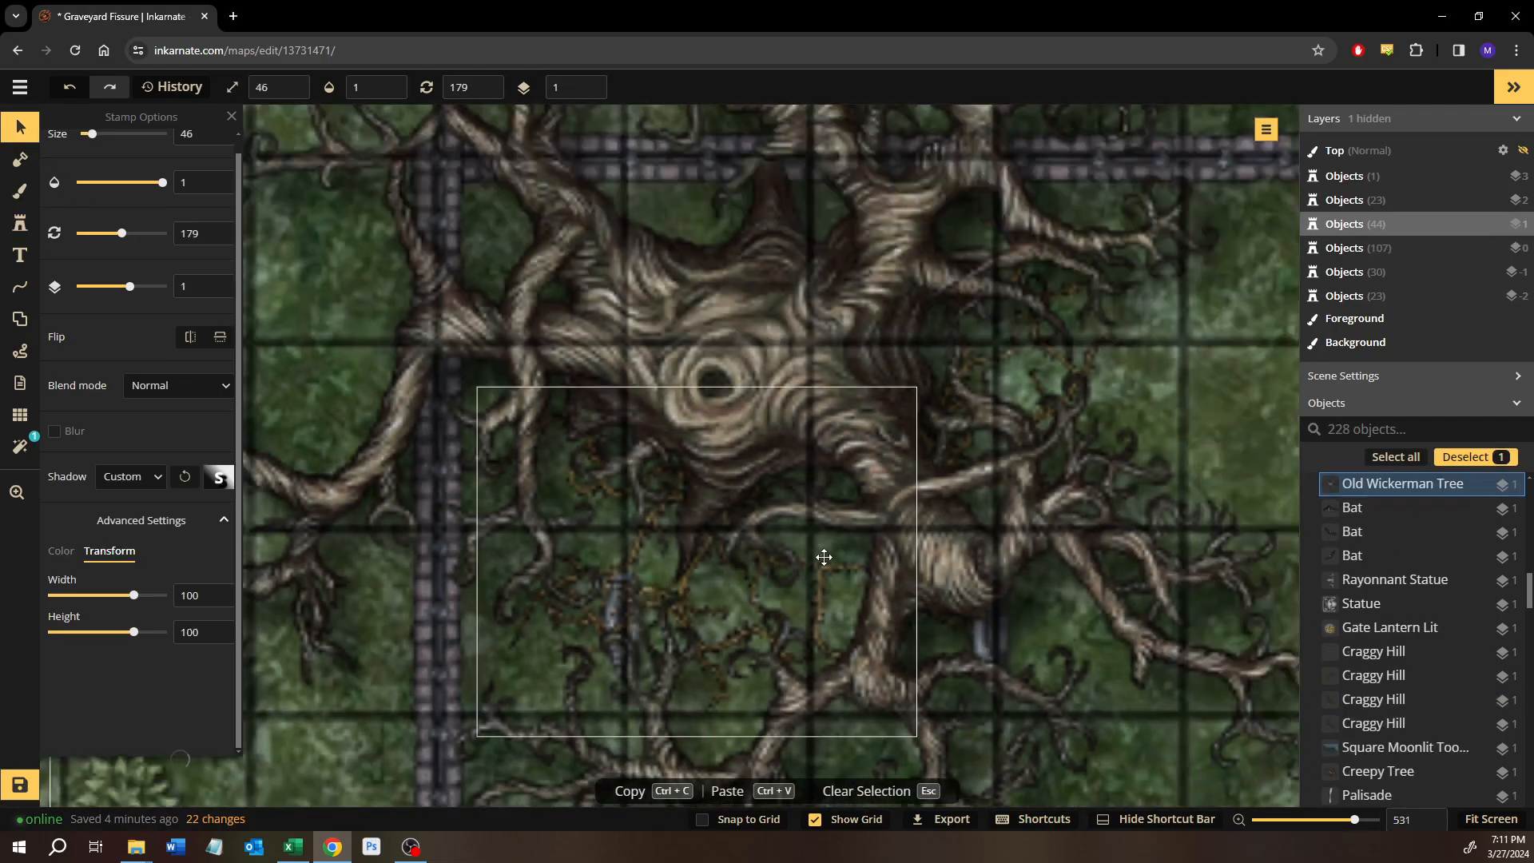
{"action": "scroll", "coordinate": [731, 560], "scroll_direction": "up", "scroll_amount": 2}
{"action": "left_click_drag", "start_coordinate": [731, 561], "coordinate": [638, 534]}
{"action": "left_click", "coordinate": [1149, 395]}
{"action": "left_click_drag", "start_coordinate": [1149, 395], "coordinate": [985, 556]}
{"action": "left_click_drag", "start_coordinate": [810, 525], "coordinate": [683, 452]}
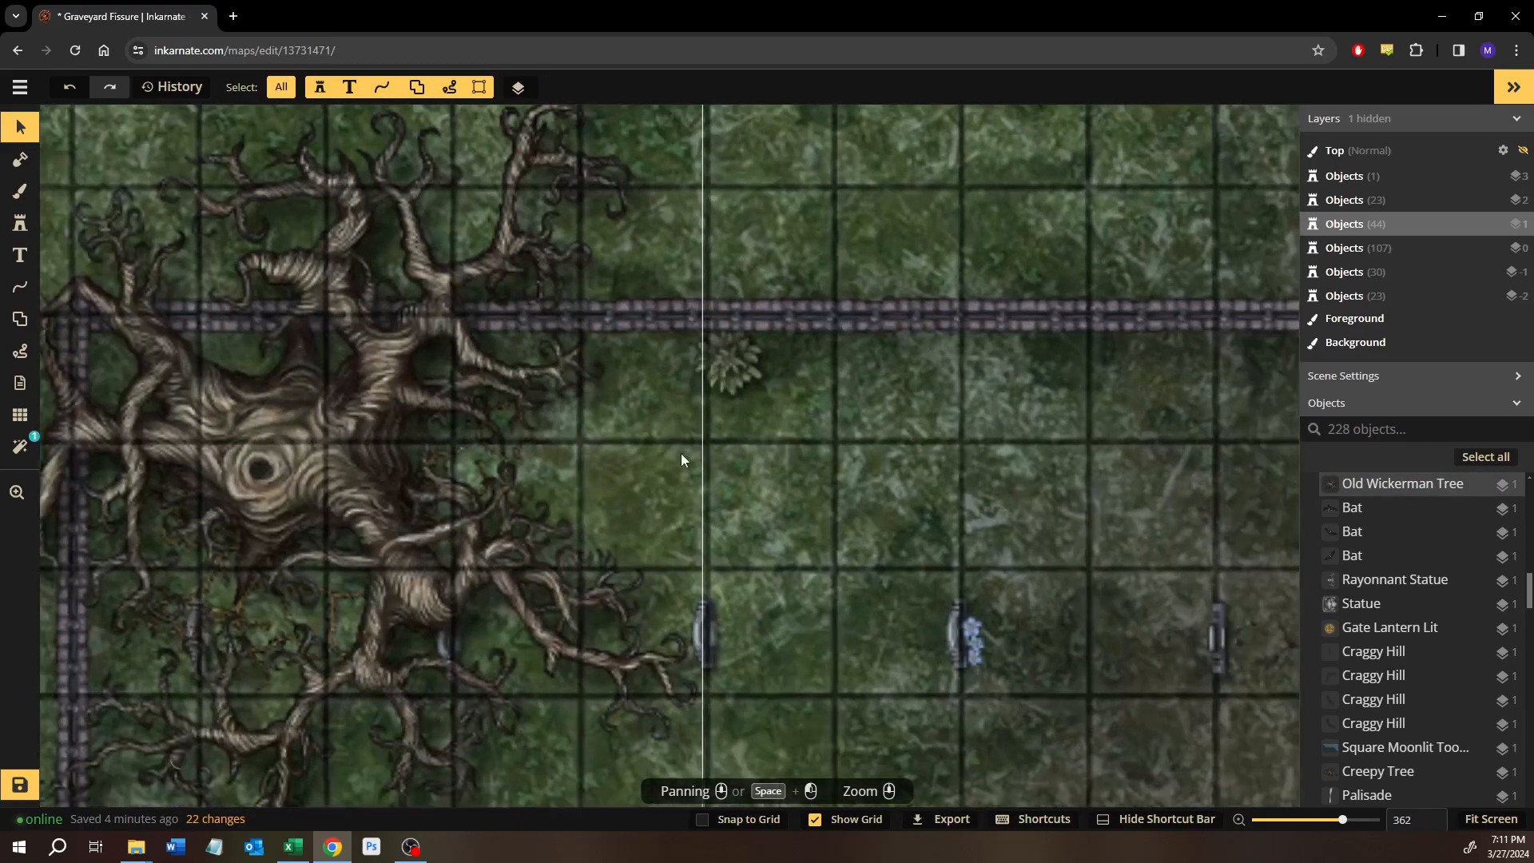
{"action": "scroll", "coordinate": [694, 503], "scroll_direction": "down", "scroll_amount": 4}
{"action": "left_click_drag", "start_coordinate": [740, 623], "coordinate": [646, 483]}
{"action": "left_click_drag", "start_coordinate": [850, 519], "coordinate": [712, 453]}
{"action": "left_click_drag", "start_coordinate": [715, 546], "coordinate": [897, 711]}
{"action": "scroll", "coordinate": [567, 452], "scroll_direction": "up", "scroll_amount": 3}
{"action": "scroll", "coordinate": [567, 450], "scroll_direction": "up", "scroll_amount": 3}
{"action": "left_click_drag", "start_coordinate": [531, 540], "coordinate": [451, 636]}
{"action": "scroll", "coordinate": [494, 569], "scroll_direction": "up", "scroll_amount": 4}
Choose Grasping Vines from the Forest stamps, set the size to 20, and place a stamp rotated to 88 near the fence east of the trunk.
{"action": "left_click", "coordinate": [20, 223]}
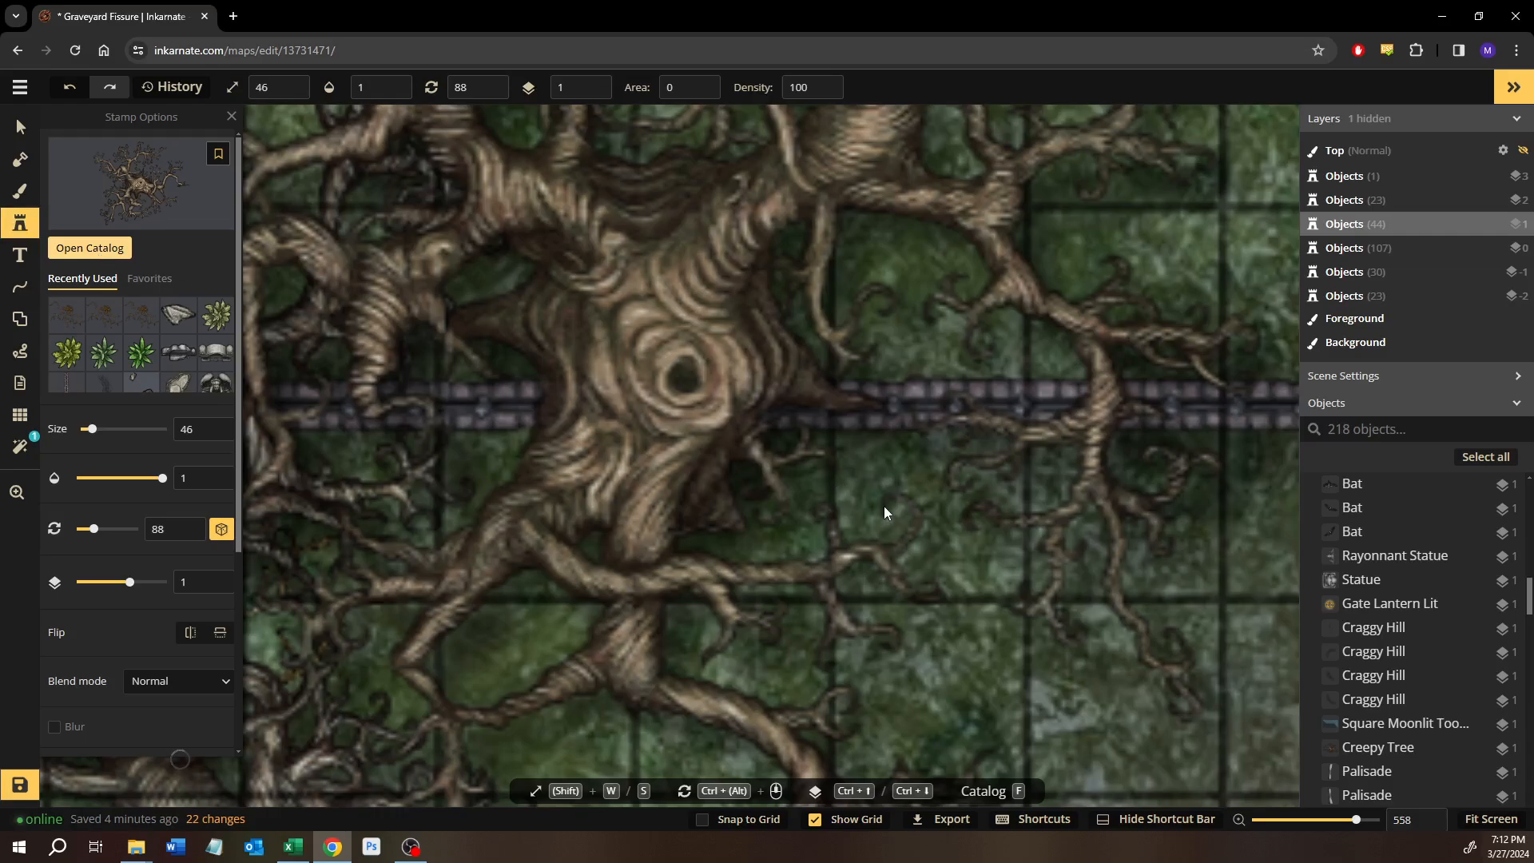
{"action": "key", "text": "f"}
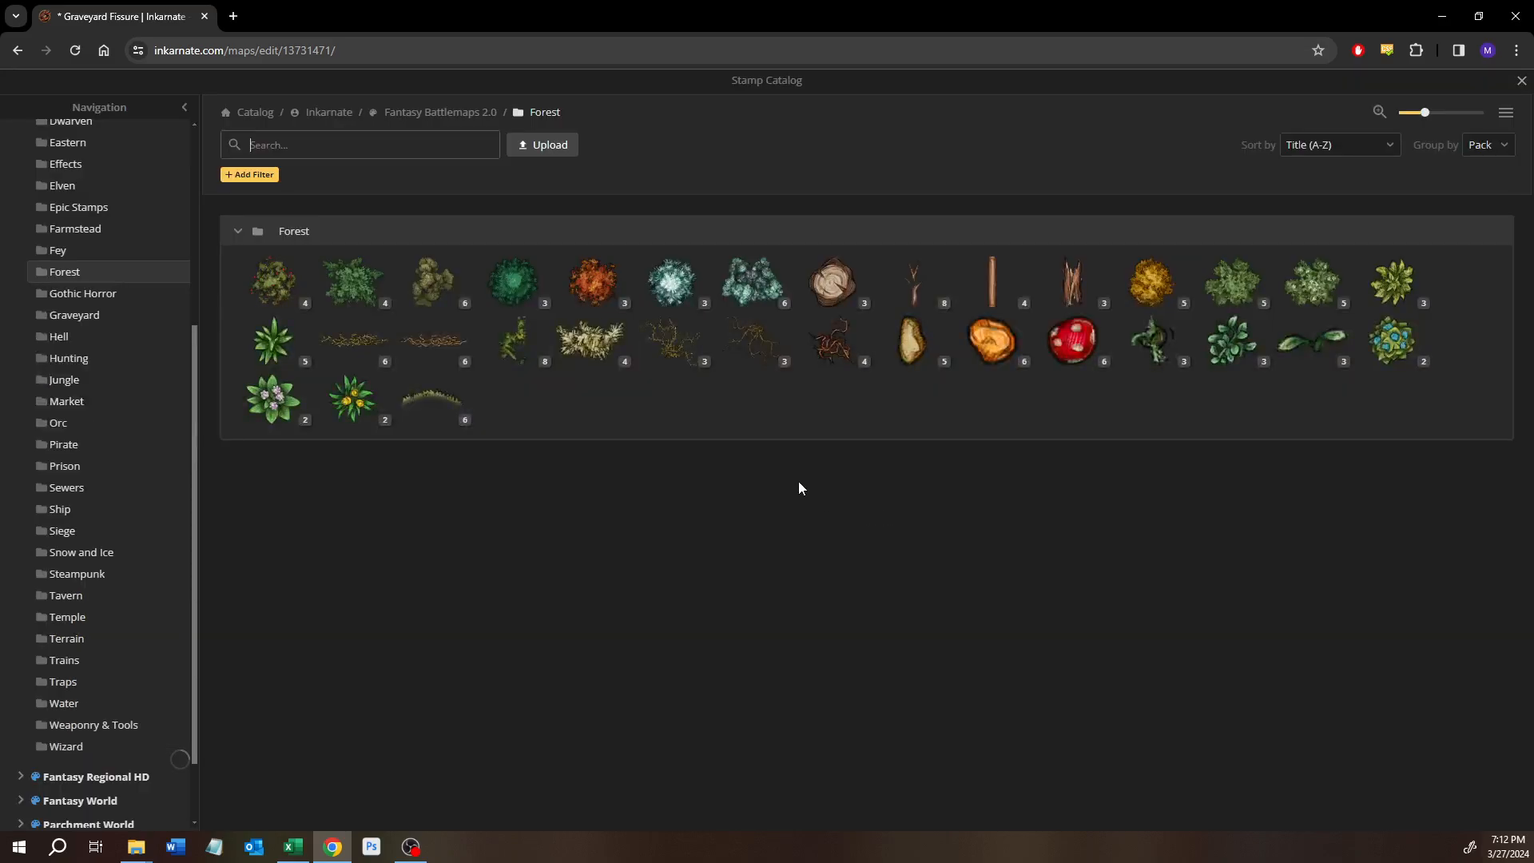
{"action": "left_click", "coordinate": [438, 352]}
{"action": "scroll", "coordinate": [437, 477], "scroll_direction": "up", "scroll_amount": 3}
{"action": "left_click_drag", "start_coordinate": [439, 476], "coordinate": [663, 483]}
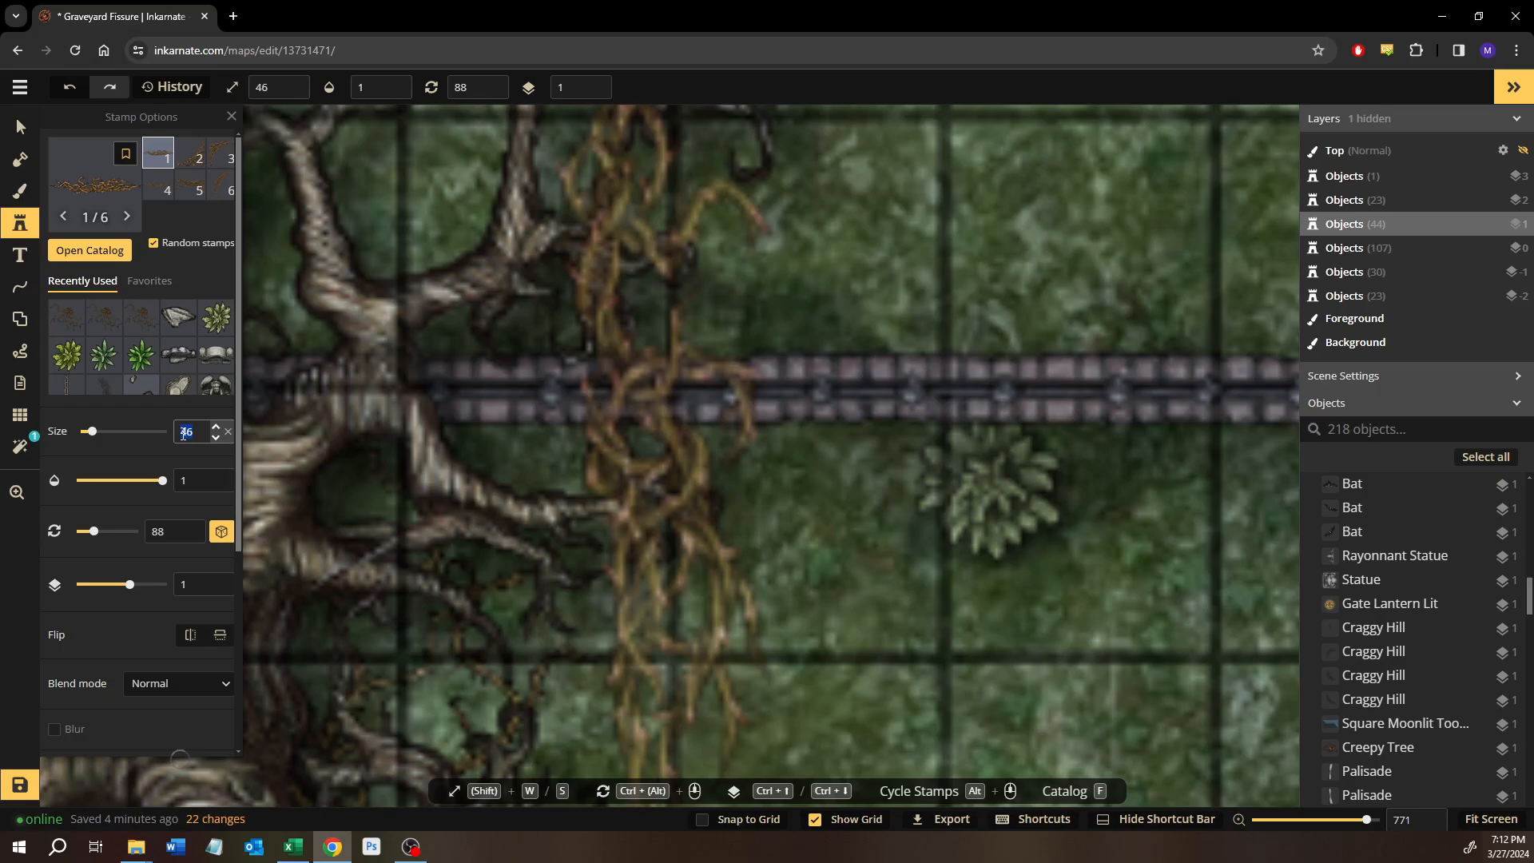
{"action": "type", "text": "20"}
{"action": "left_click", "coordinate": [625, 600]}
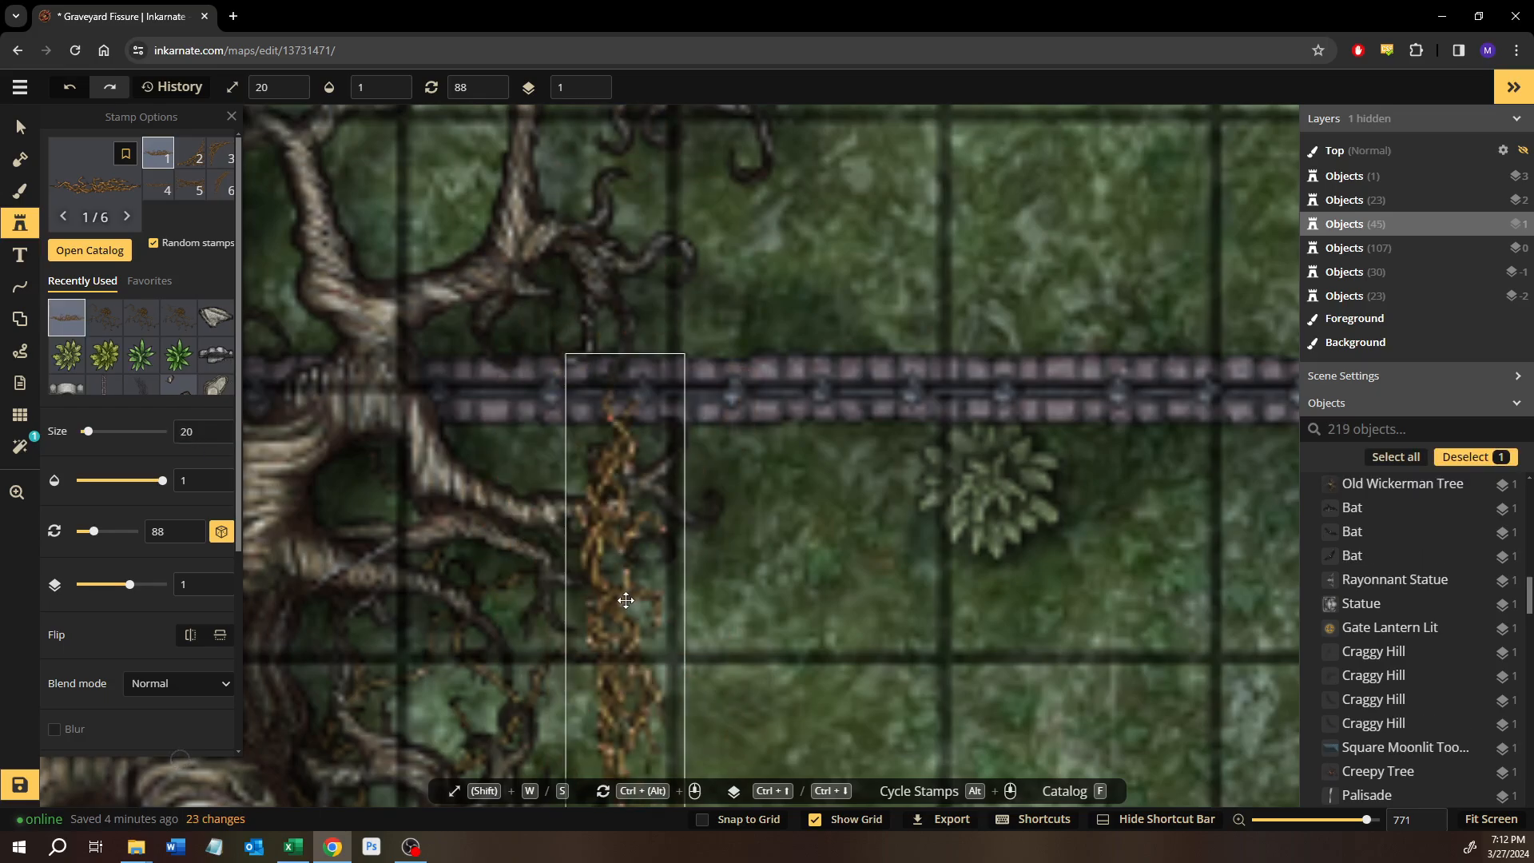
Rotate the Grasping Vines to lie along the eastern fence, tuck them against the branches, and lower them to layer 0.
{"action": "left_click_drag", "start_coordinate": [650, 352], "coordinate": [310, 565]}
{"action": "left_click_drag", "start_coordinate": [630, 624], "coordinate": [550, 454]}
{"action": "key", "text": "ctrl+bracketleft"}
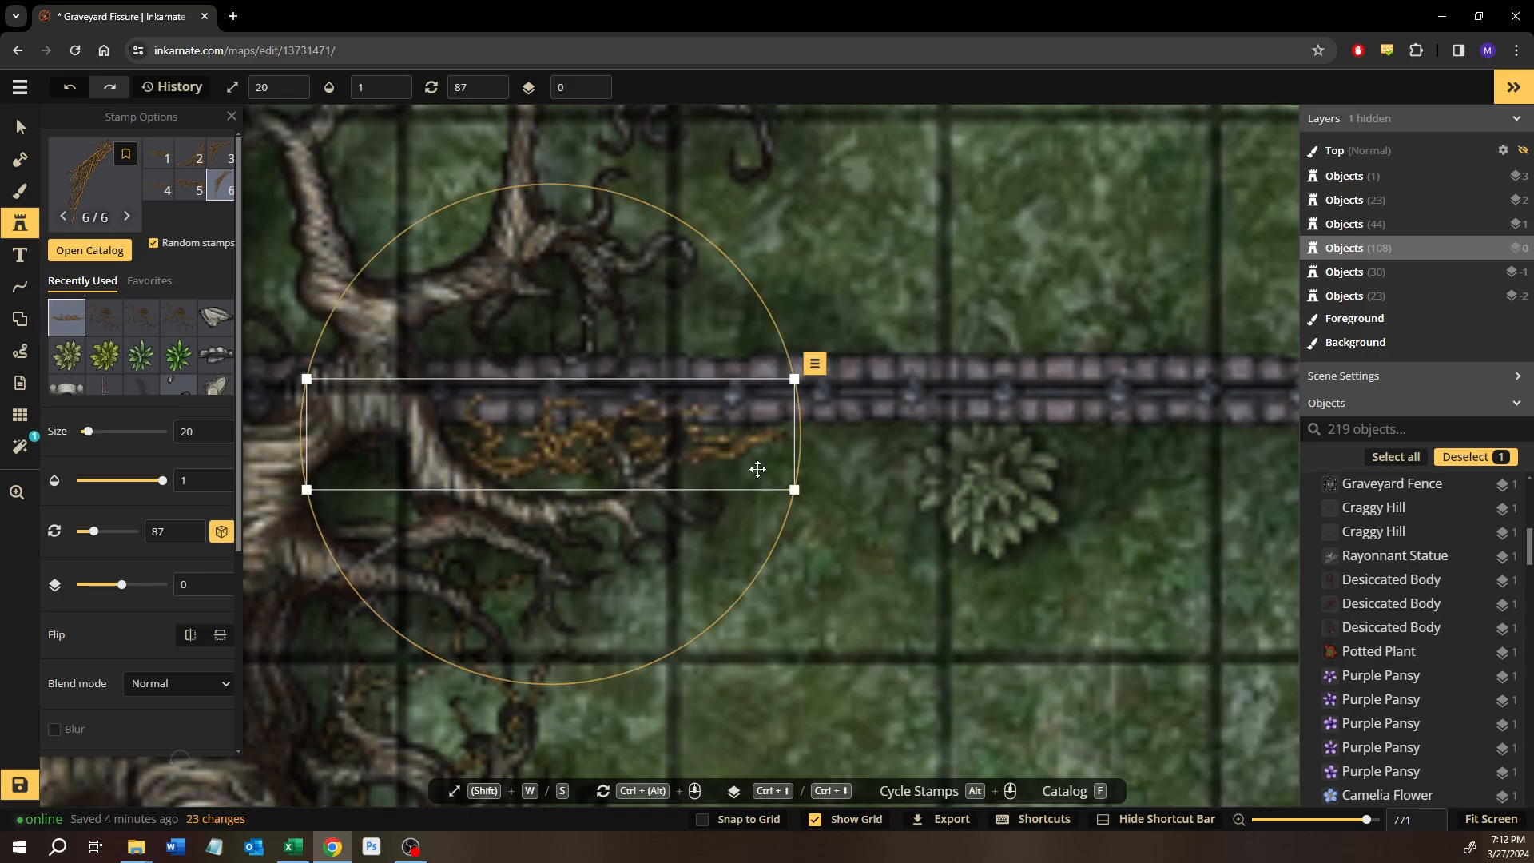
Place another size 20 Grasping Vines stamp on layer 0 among the branches at the fence corner northwest of the trunk.
{"action": "scroll", "coordinate": [431, 528], "scroll_direction": "down", "scroll_amount": 1}
{"action": "left_click_drag", "start_coordinate": [415, 531], "coordinate": [963, 499]}
{"action": "left_click_drag", "start_coordinate": [644, 572], "coordinate": [954, 542]}
{"action": "left_click", "coordinate": [623, 566]}
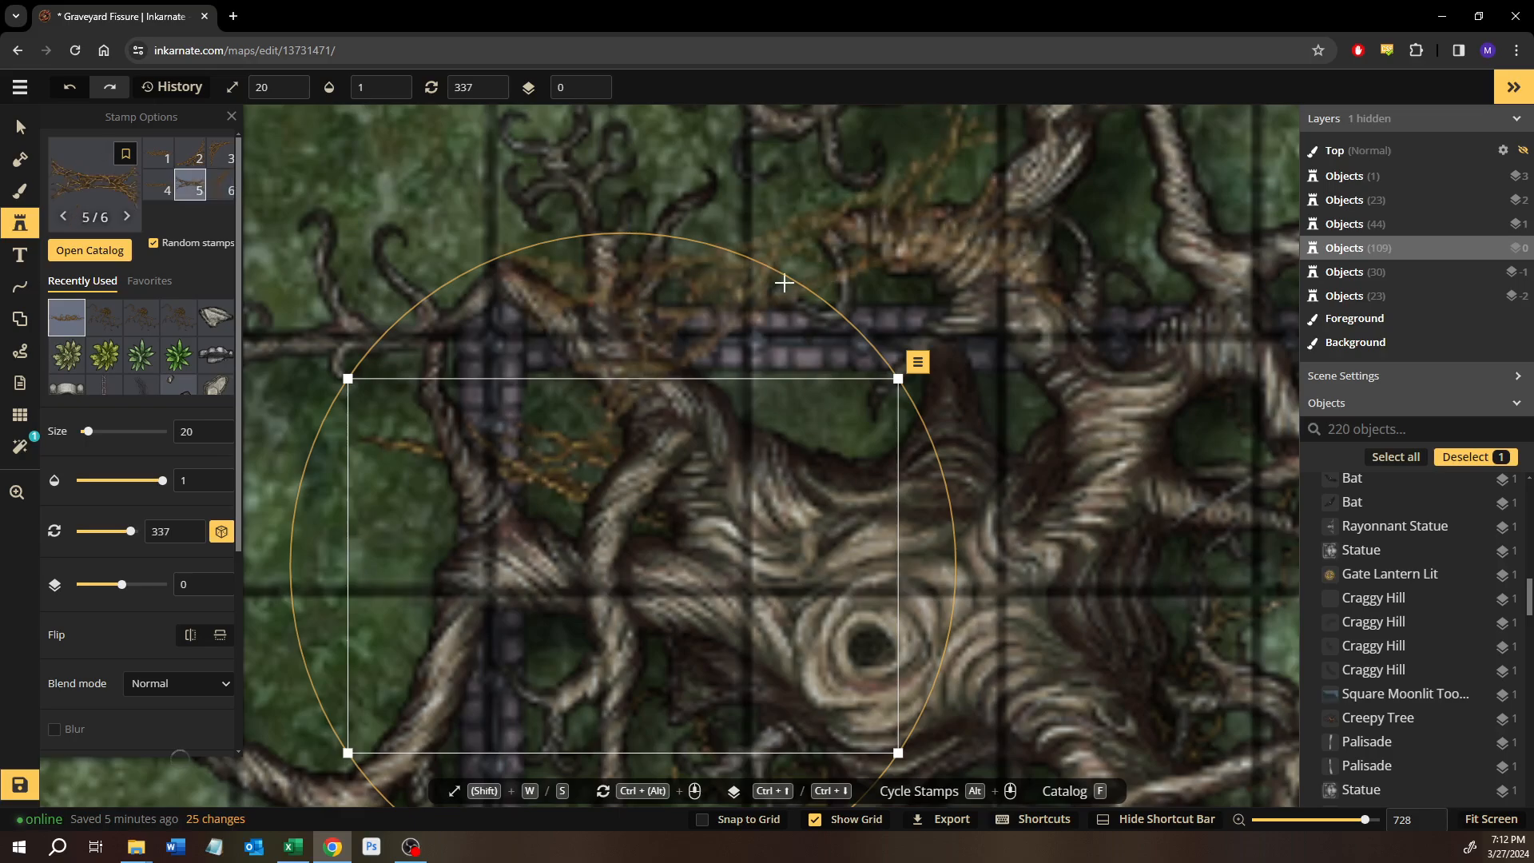
{"action": "left_click", "coordinate": [785, 283]}
{"action": "left_click", "coordinate": [20, 127]}
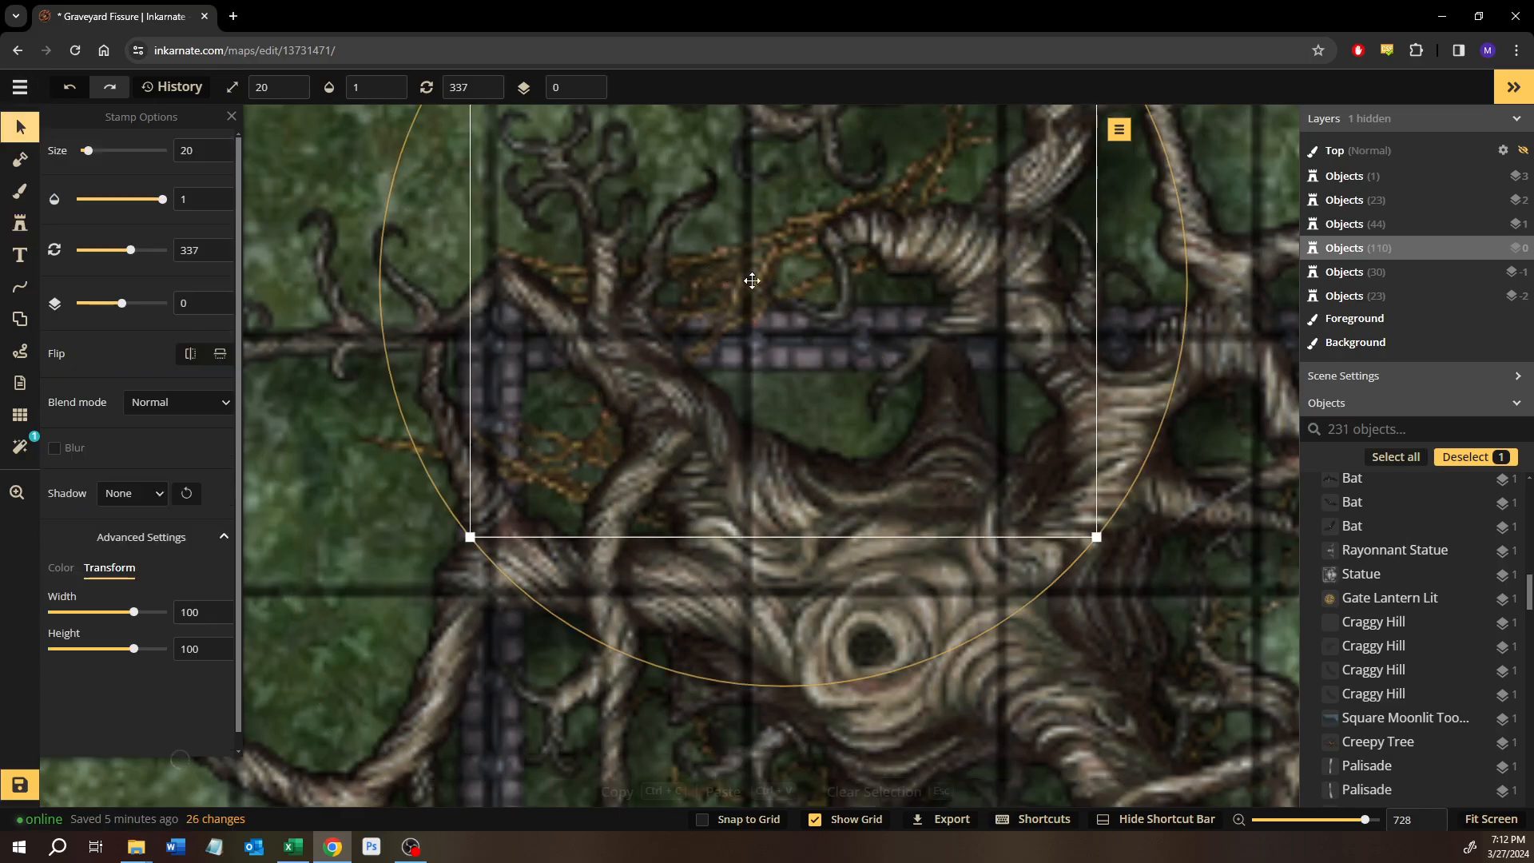
{"action": "key", "text": "Delete"}
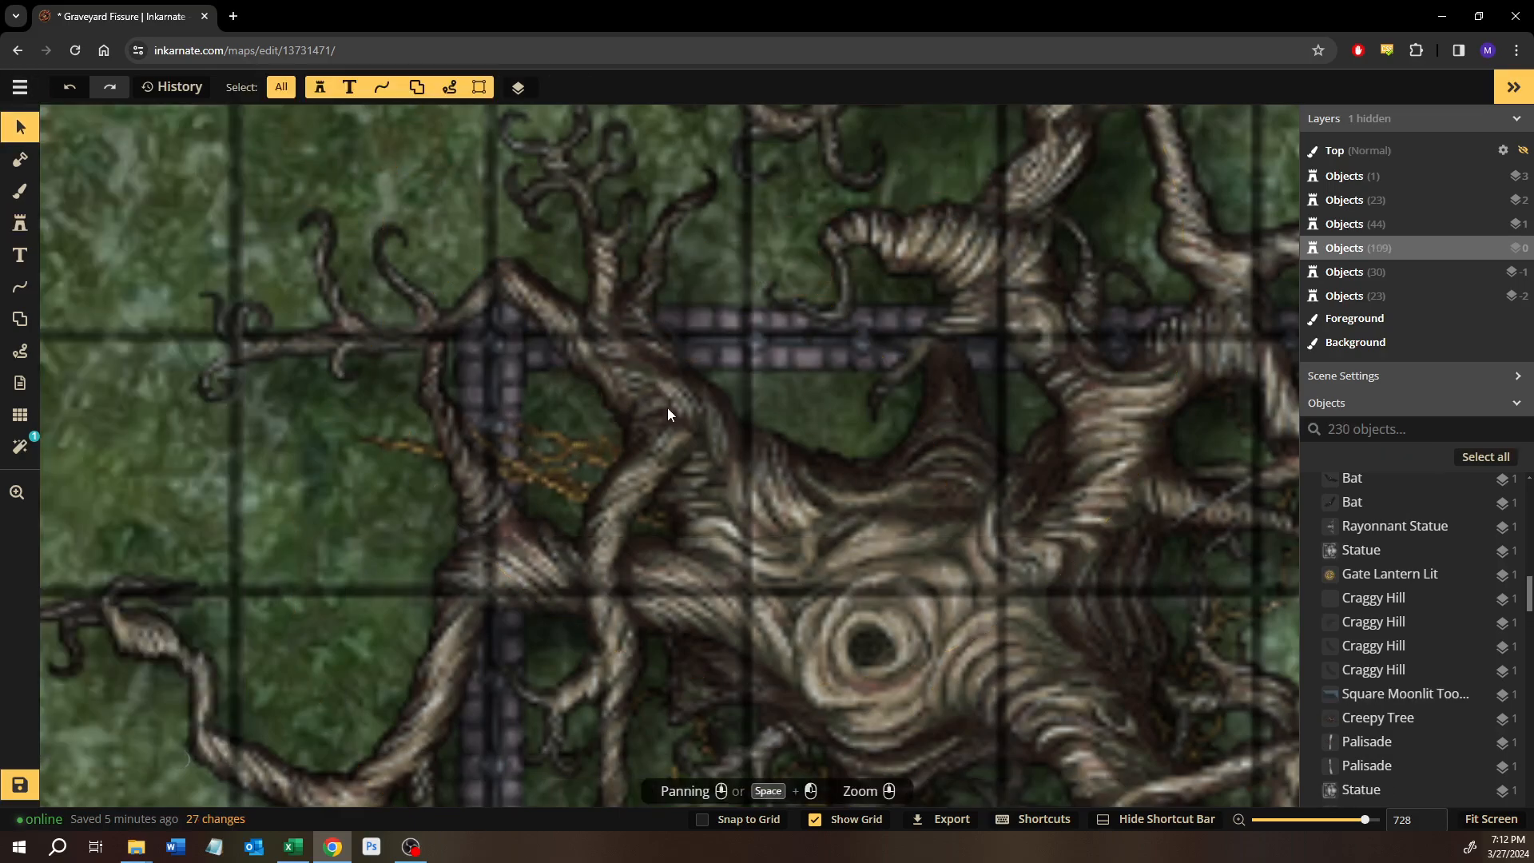
Rotate the northwestern Grasping Vines to about 150 and move them along the vertical fence beneath the tree's western branches.
{"action": "left_click", "coordinate": [588, 448]}
{"action": "left_click_drag", "start_coordinate": [770, 270], "coordinate": [943, 592]}
{"action": "left_click_drag", "start_coordinate": [668, 726], "coordinate": [513, 715]}
{"action": "left_click_drag", "start_coordinate": [516, 749], "coordinate": [516, 775]}
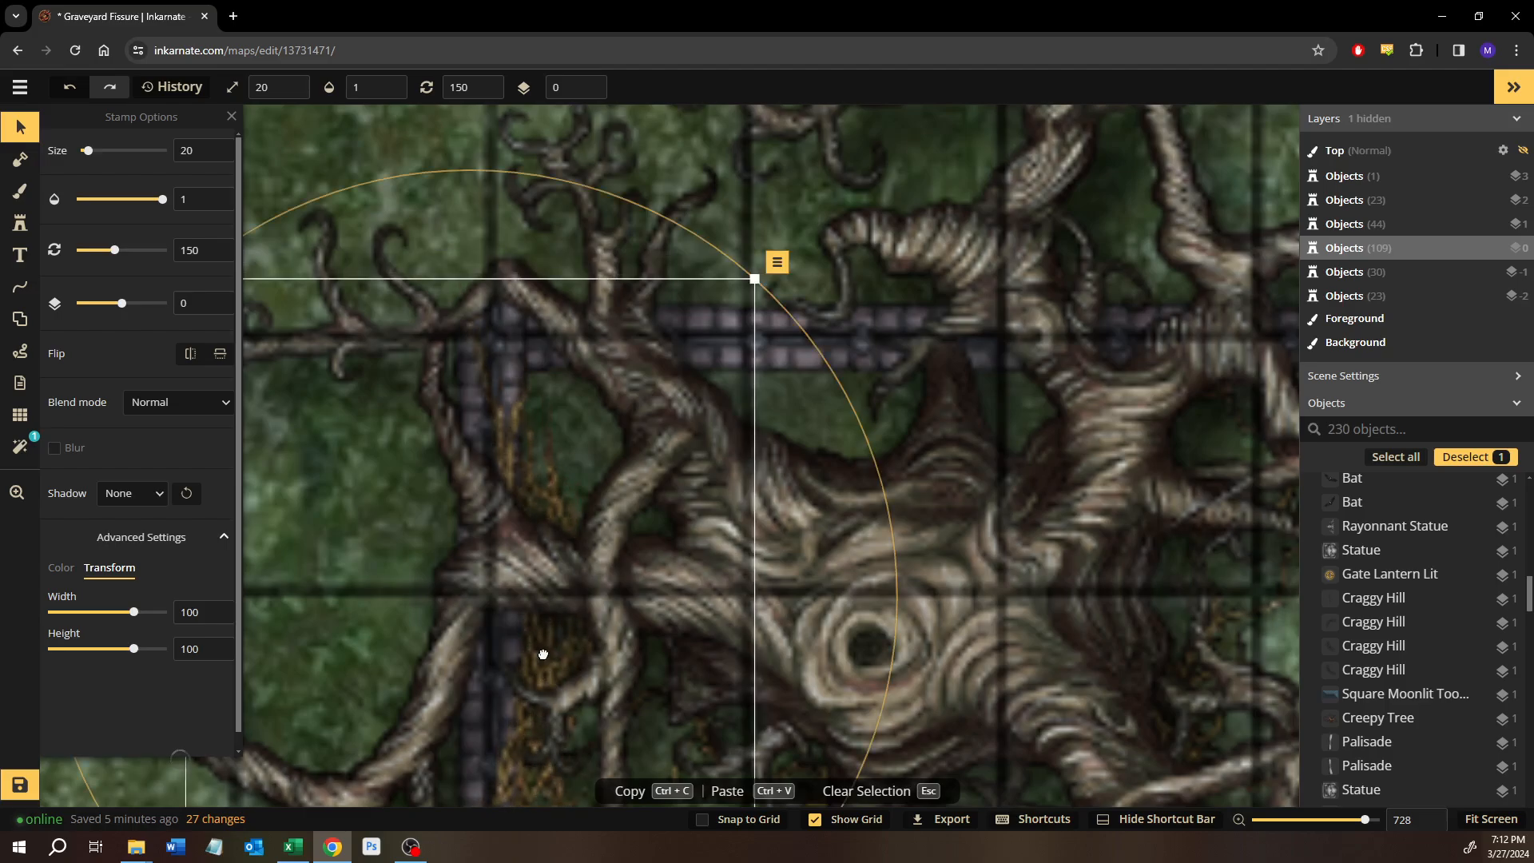
{"action": "left_click_drag", "start_coordinate": [541, 676], "coordinate": [541, 397]}
{"action": "left_click_drag", "start_coordinate": [538, 496], "coordinate": [537, 545]}
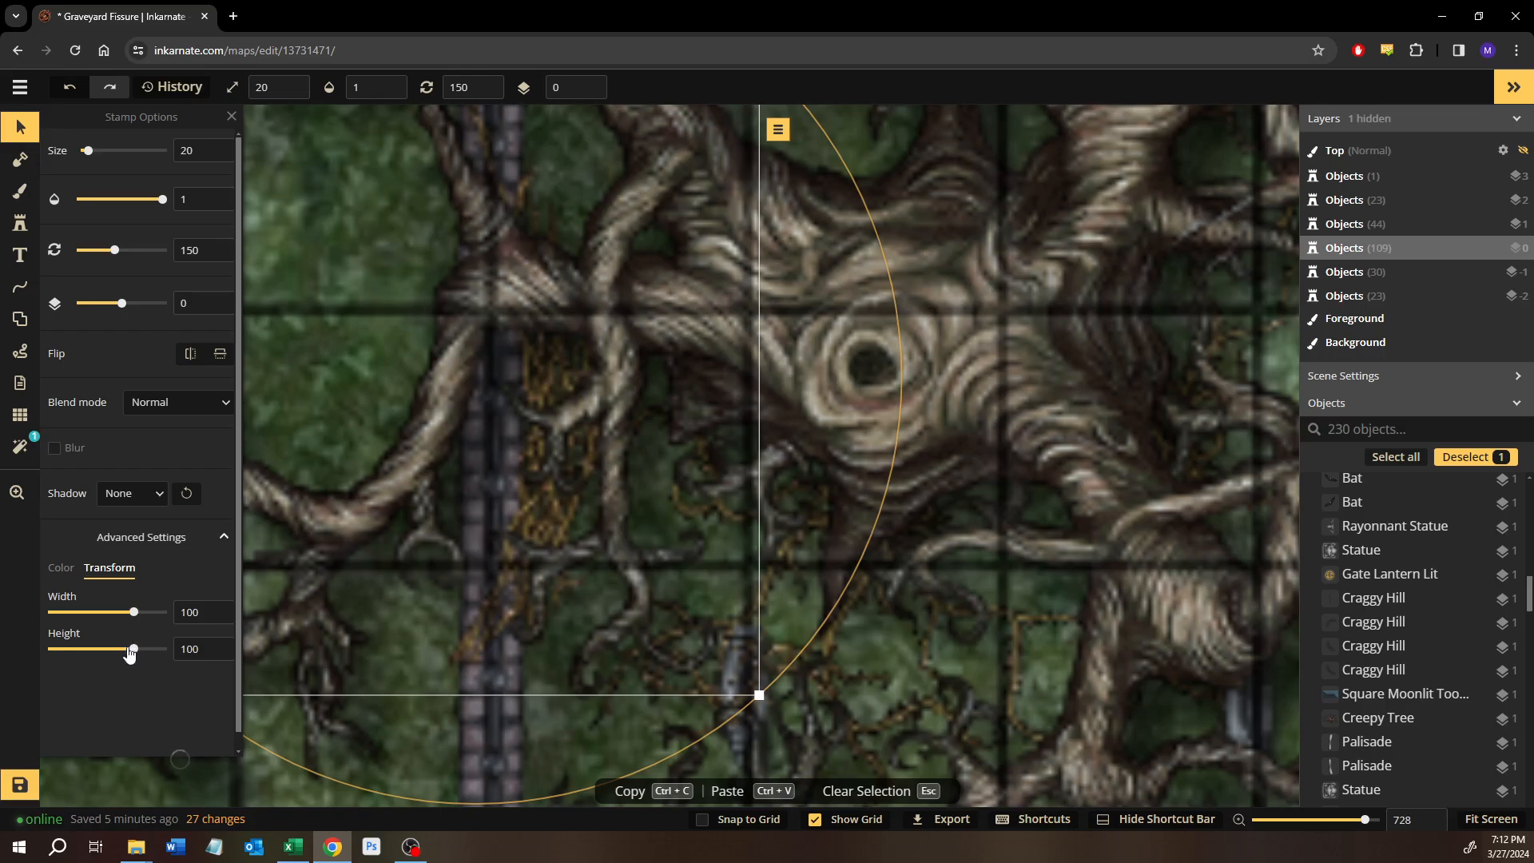
Shrink the western Grasping Vines by lowering their height transform to about 73 and reducing their width.
{"action": "left_click_drag", "start_coordinate": [131, 653], "coordinate": [128, 653]}
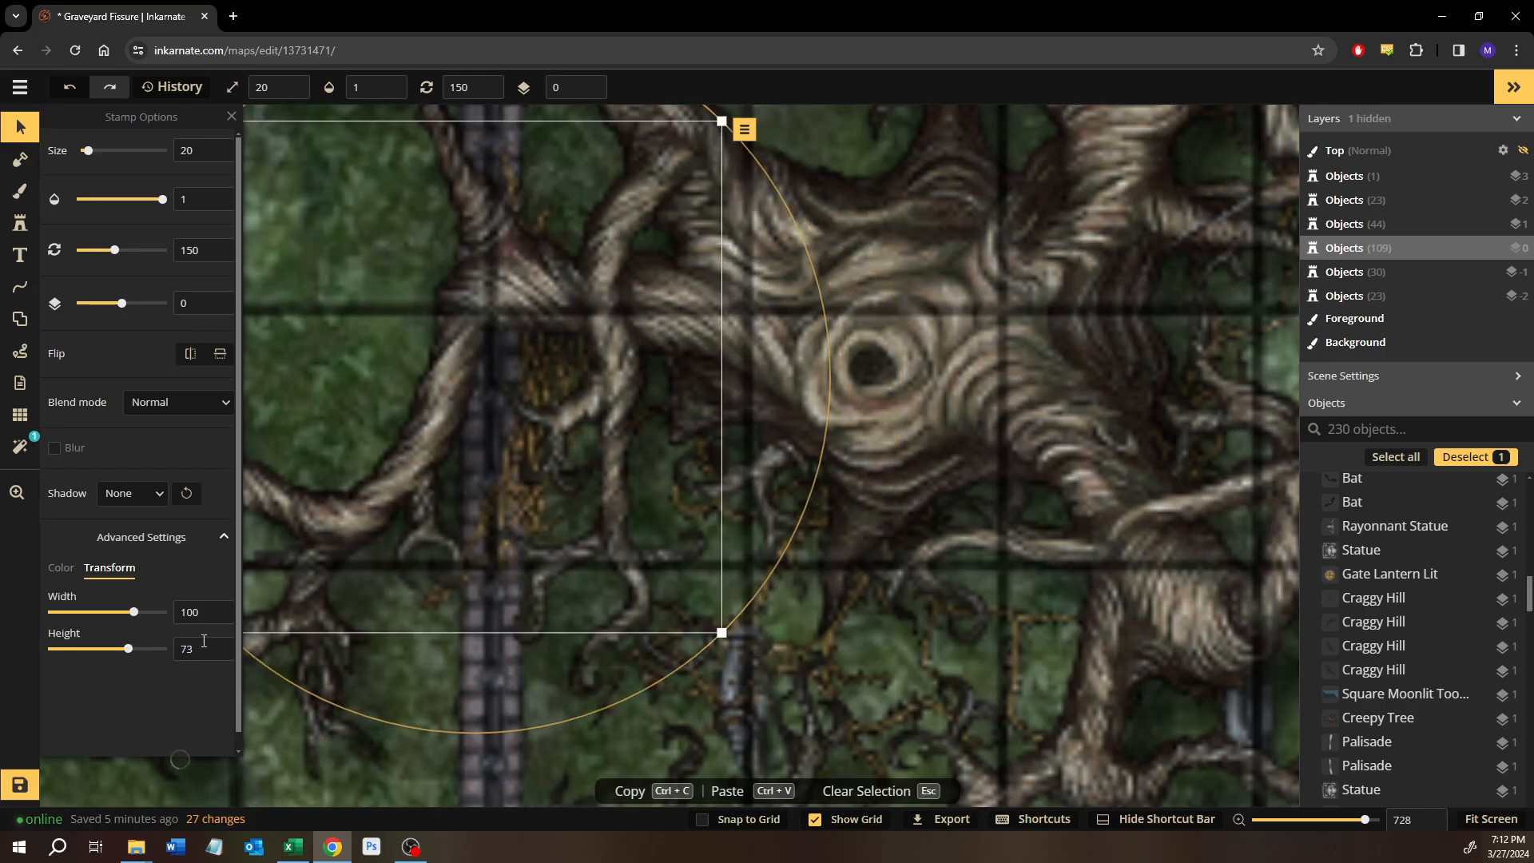
{"action": "left_click", "coordinate": [228, 651]}
{"action": "left_click_drag", "start_coordinate": [138, 619], "coordinate": [129, 620]}
Reposition the resized Grasping Vines just inside the vertical fence, under the branches west of the trunk.
{"action": "scroll", "coordinate": [569, 337], "scroll_direction": "up", "scroll_amount": 3}
{"action": "left_click_drag", "start_coordinate": [858, 221], "coordinate": [868, 239]}
{"action": "left_click_drag", "start_coordinate": [511, 520], "coordinate": [532, 444]}
{"action": "left_click_drag", "start_coordinate": [491, 605], "coordinate": [433, 831]}
{"action": "left_click_drag", "start_coordinate": [774, 333], "coordinate": [793, 348]}
{"action": "left_click_drag", "start_coordinate": [572, 402], "coordinate": [581, 238]}
{"action": "left_click_drag", "start_coordinate": [477, 552], "coordinate": [476, 584]}
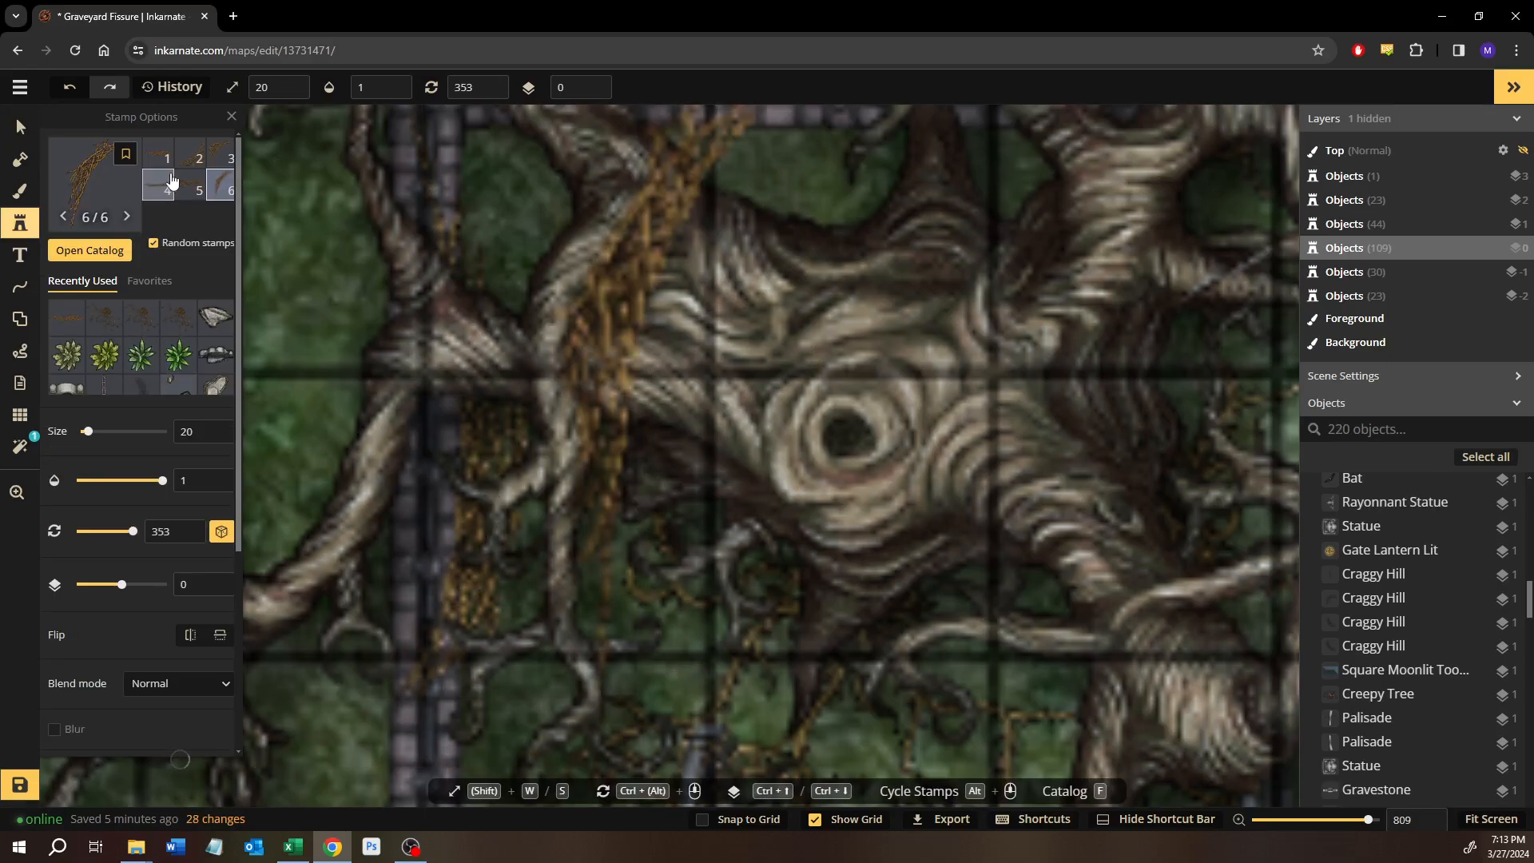
{"action": "left_click", "coordinate": [159, 187]}
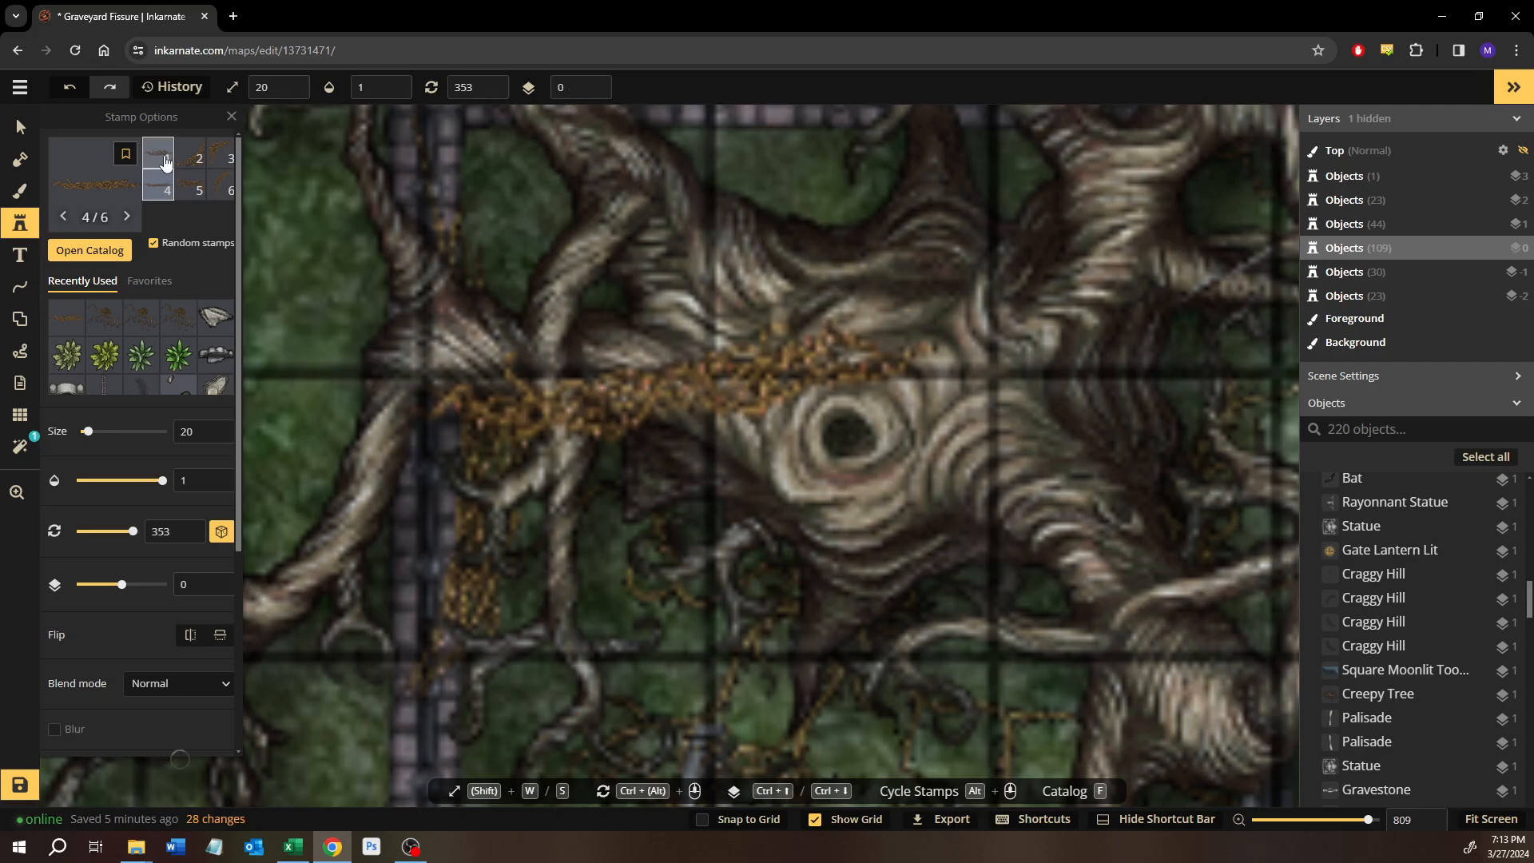
{"action": "left_click", "coordinate": [158, 153]}
{"action": "left_click", "coordinate": [221, 191]}
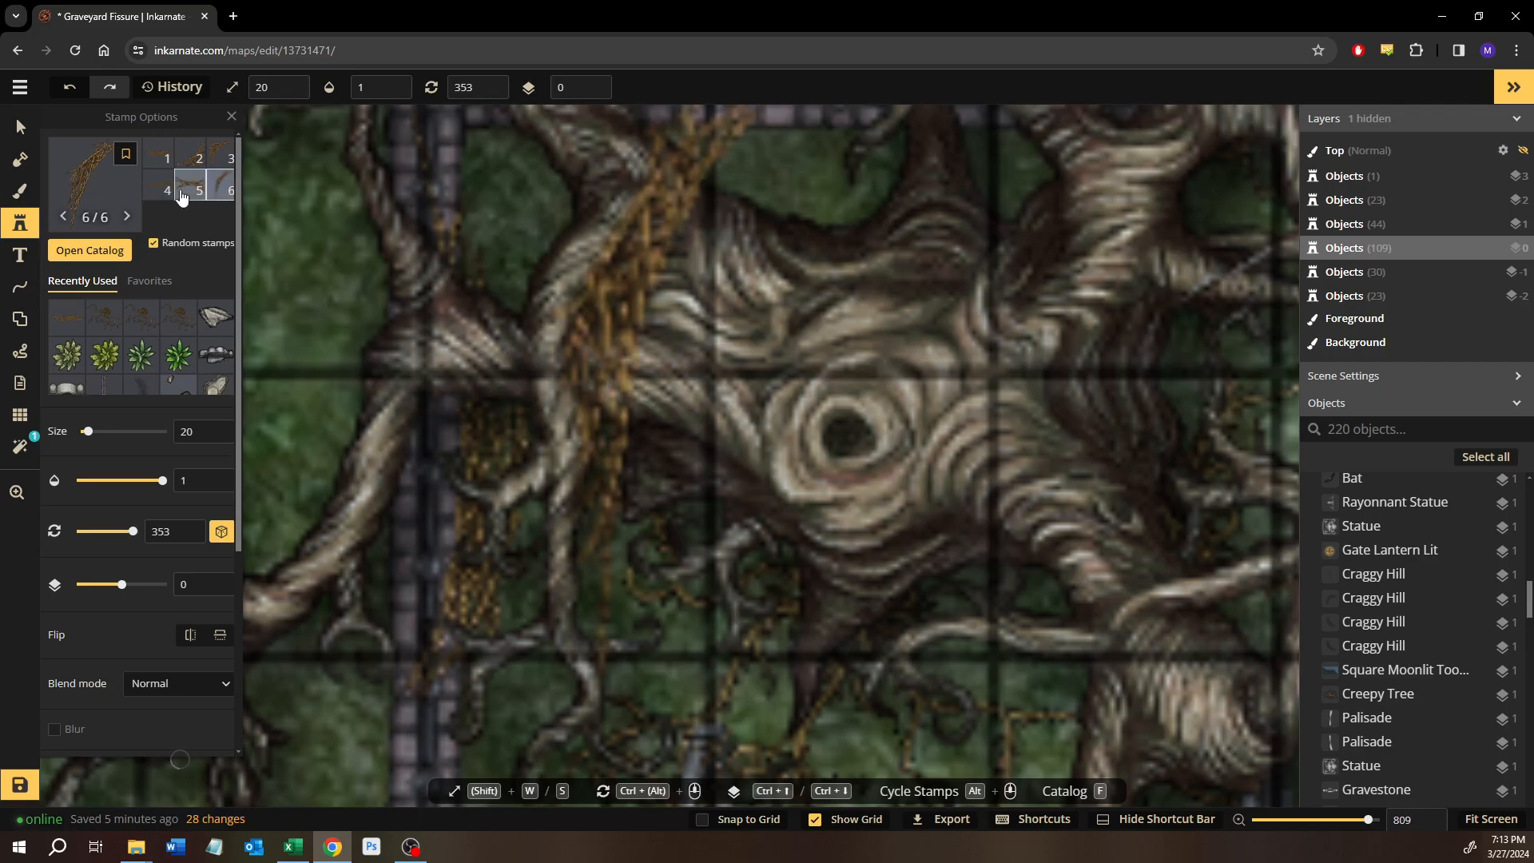
Place three size 20 Thorny Vines stamps on layer 0 among the branches west and southwest of the trunk.
{"action": "left_click", "coordinate": [107, 321]}
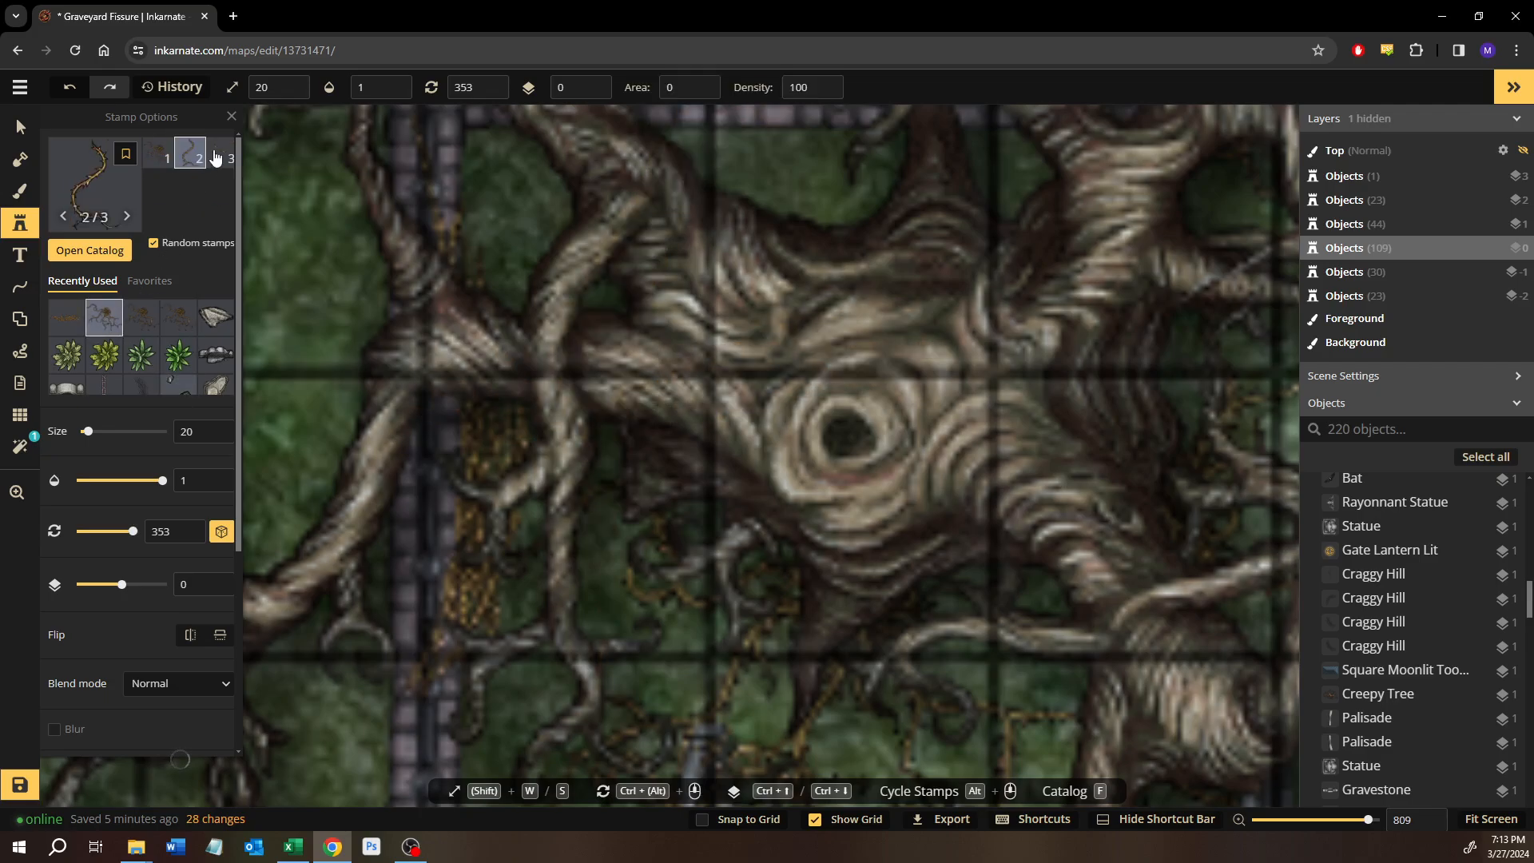
{"action": "left_click", "coordinate": [712, 608]}
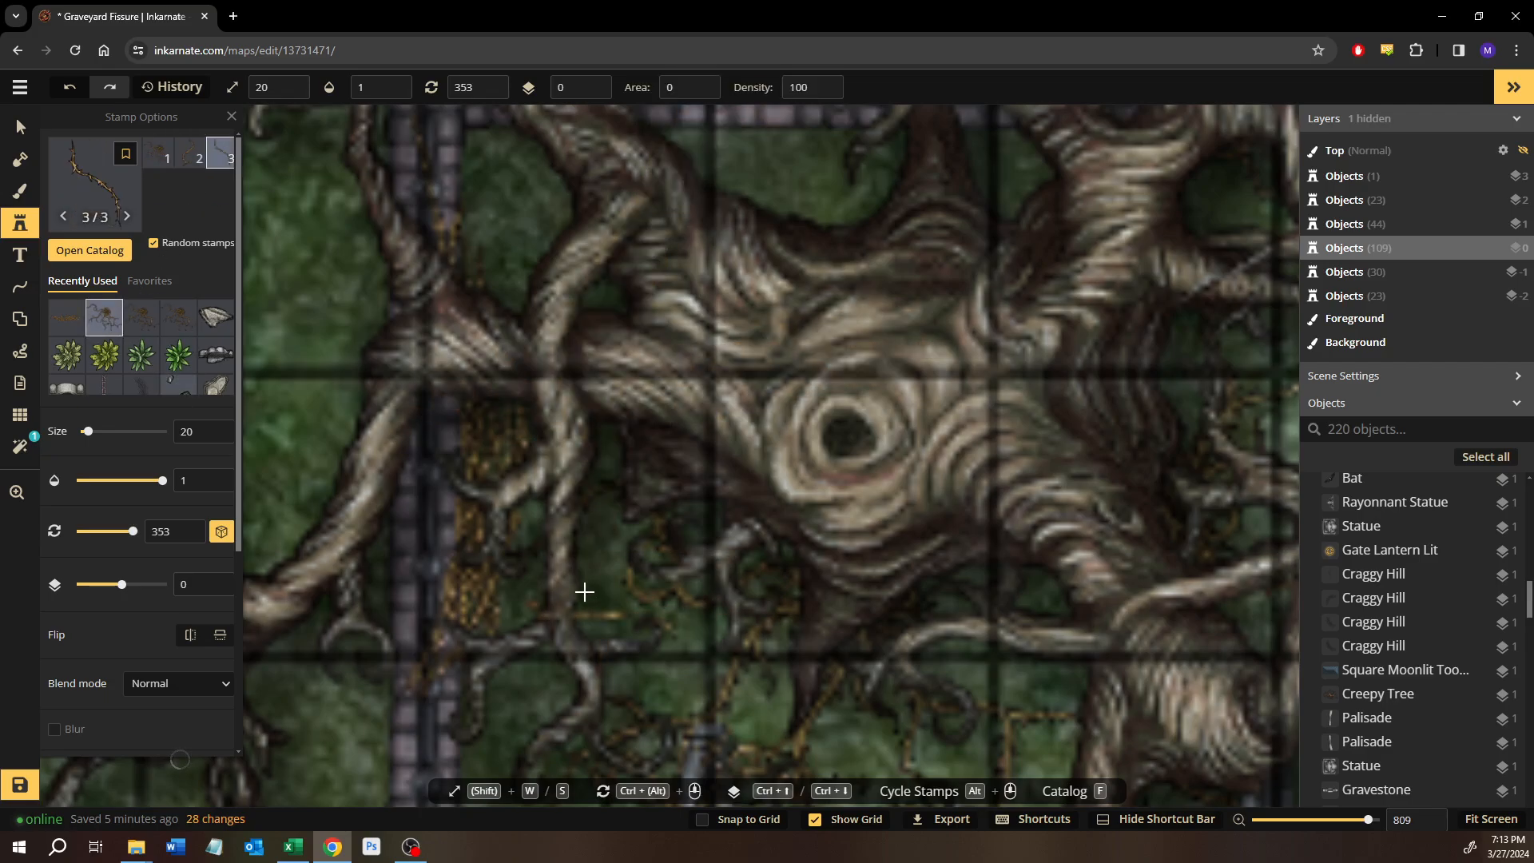
{"action": "left_click", "coordinate": [596, 551]}
{"action": "left_click", "coordinate": [577, 601]}
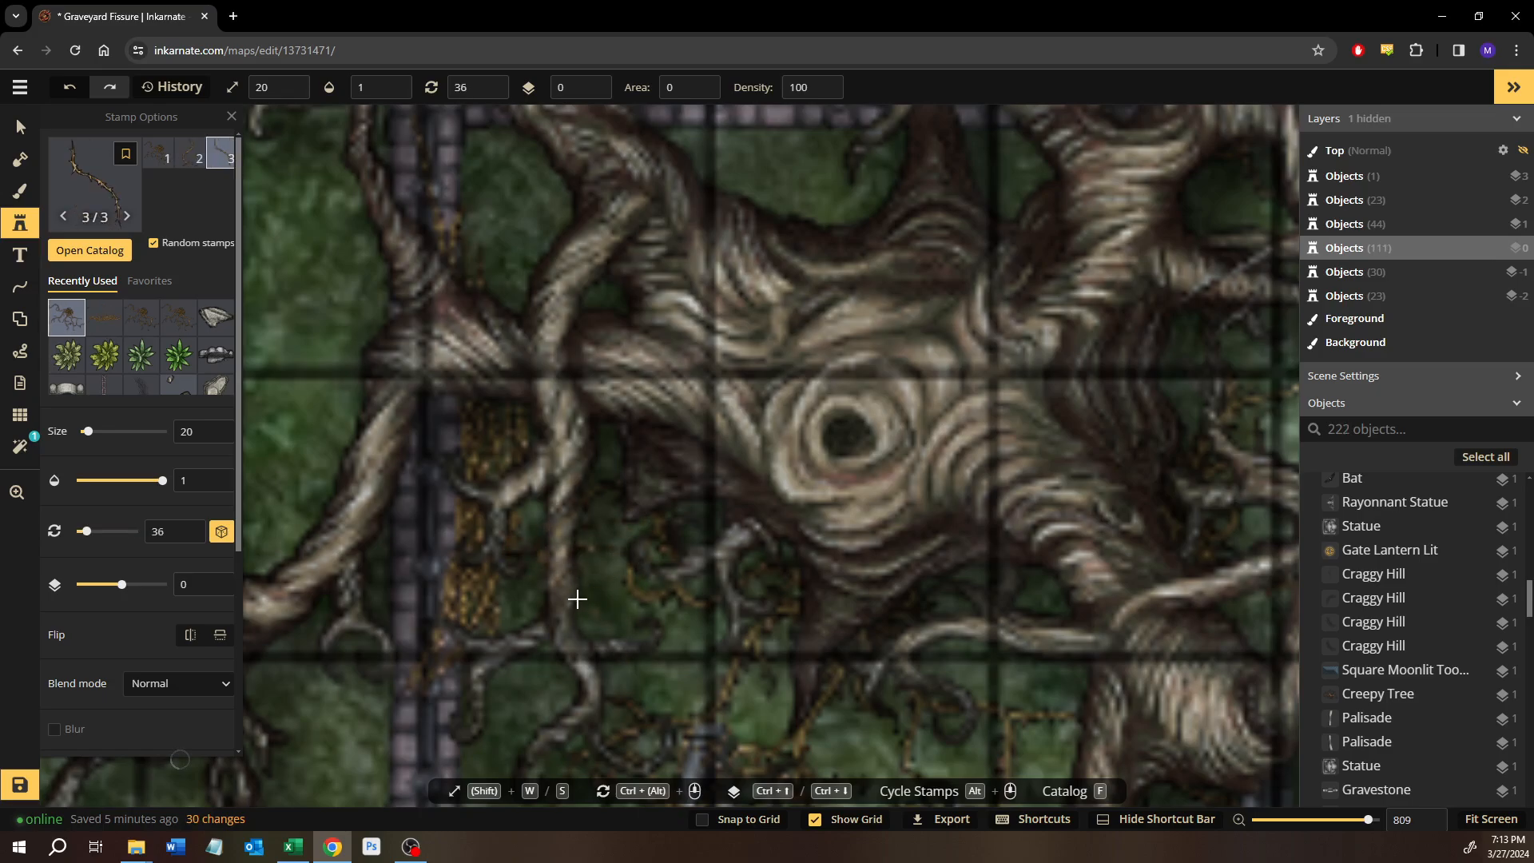
{"action": "left_click", "coordinate": [580, 484]}
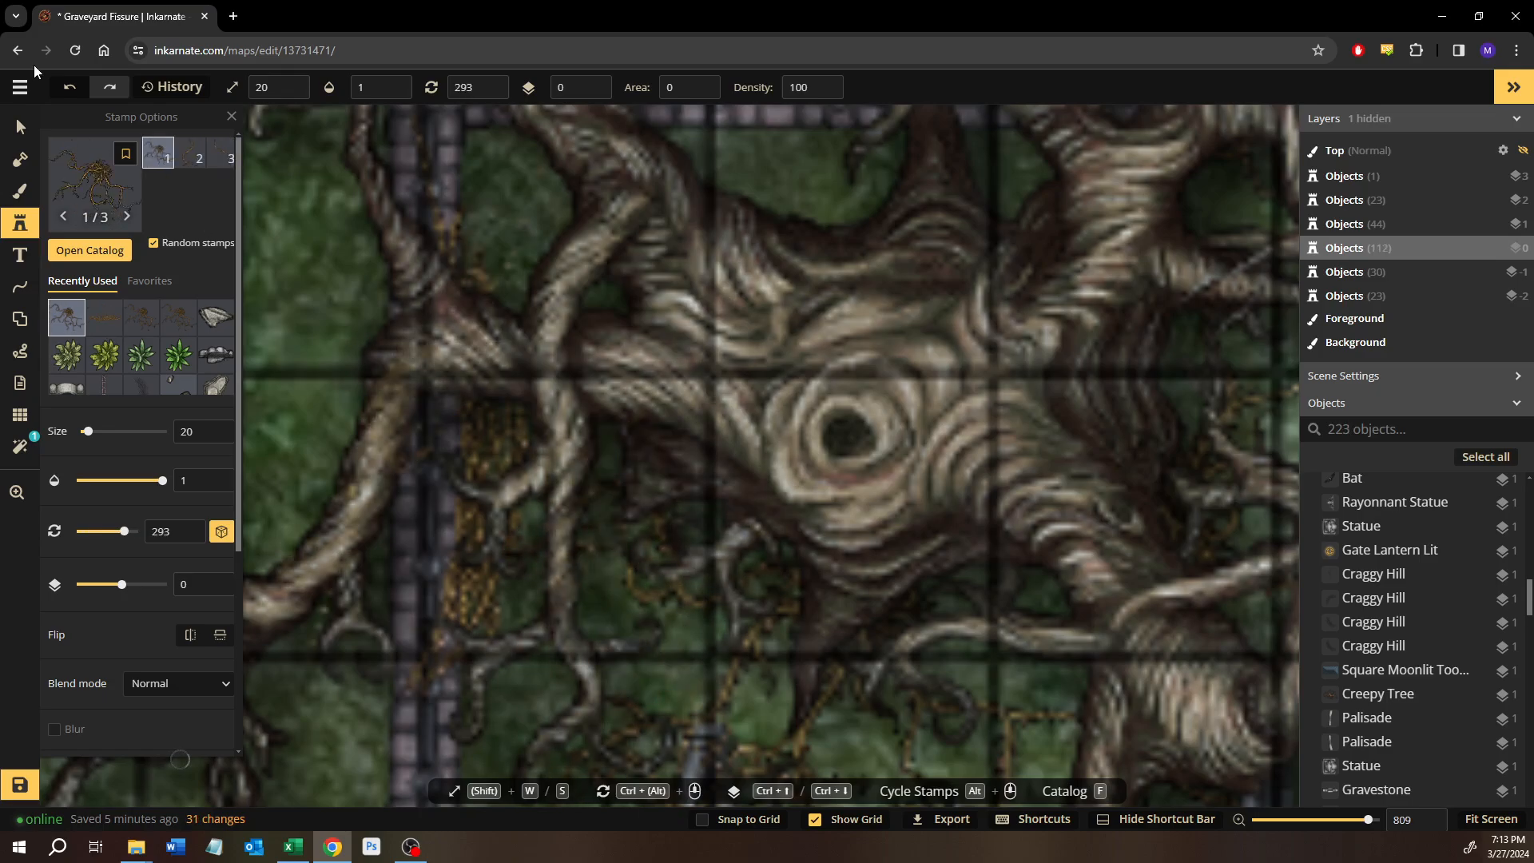
{"action": "left_click", "coordinate": [20, 127]}
Review the finished vines around the large tree and look over the rest of the battle map.
{"action": "scroll", "coordinate": [566, 497], "scroll_direction": "down", "scroll_amount": 7}
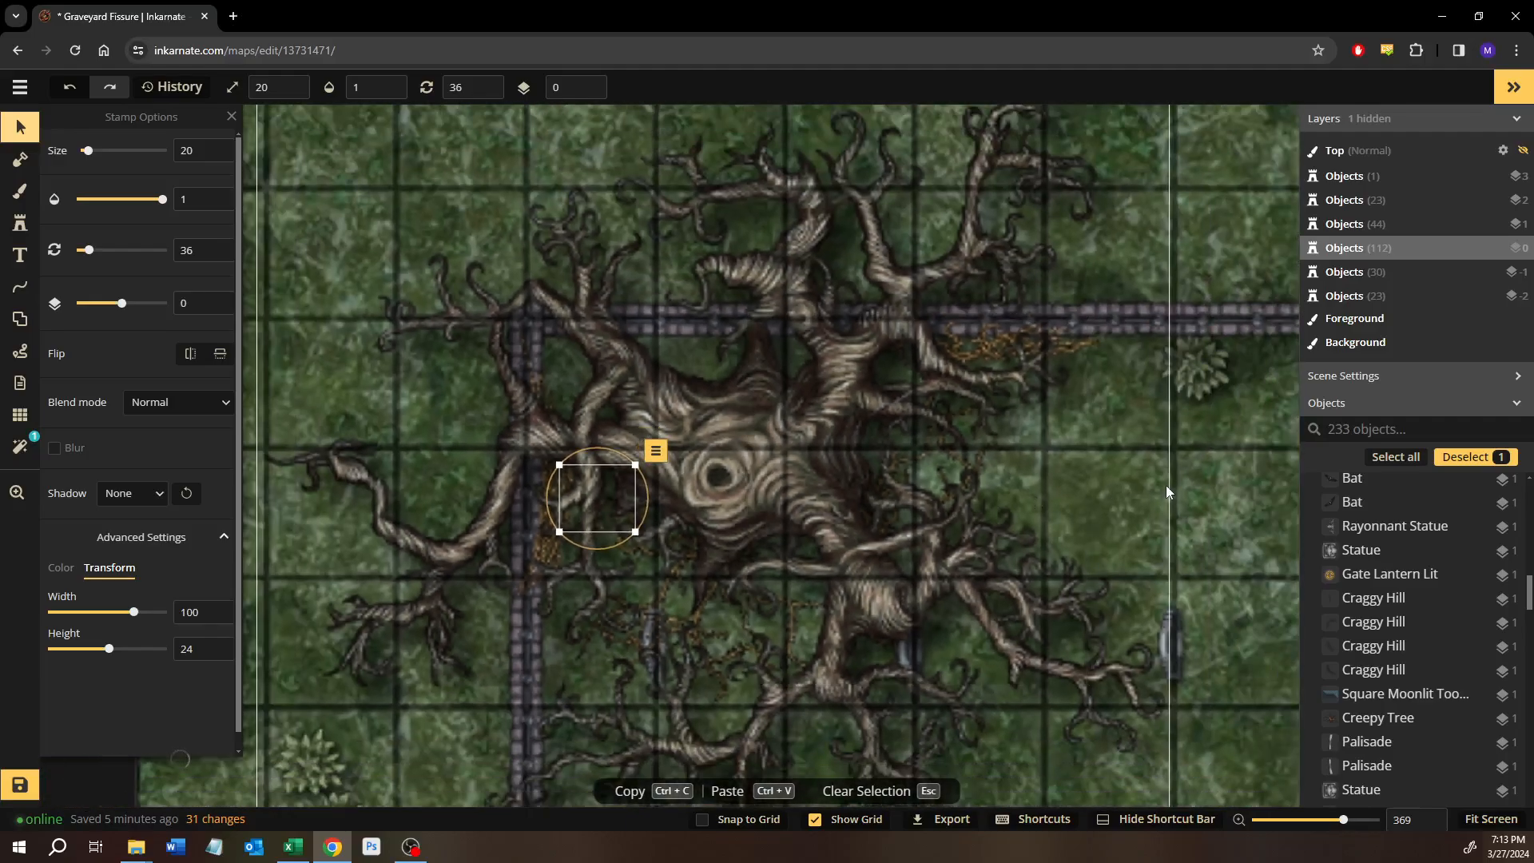
{"action": "left_click", "coordinate": [1225, 498]}
{"action": "scroll", "coordinate": [1205, 508], "scroll_direction": "down", "scroll_amount": 4}
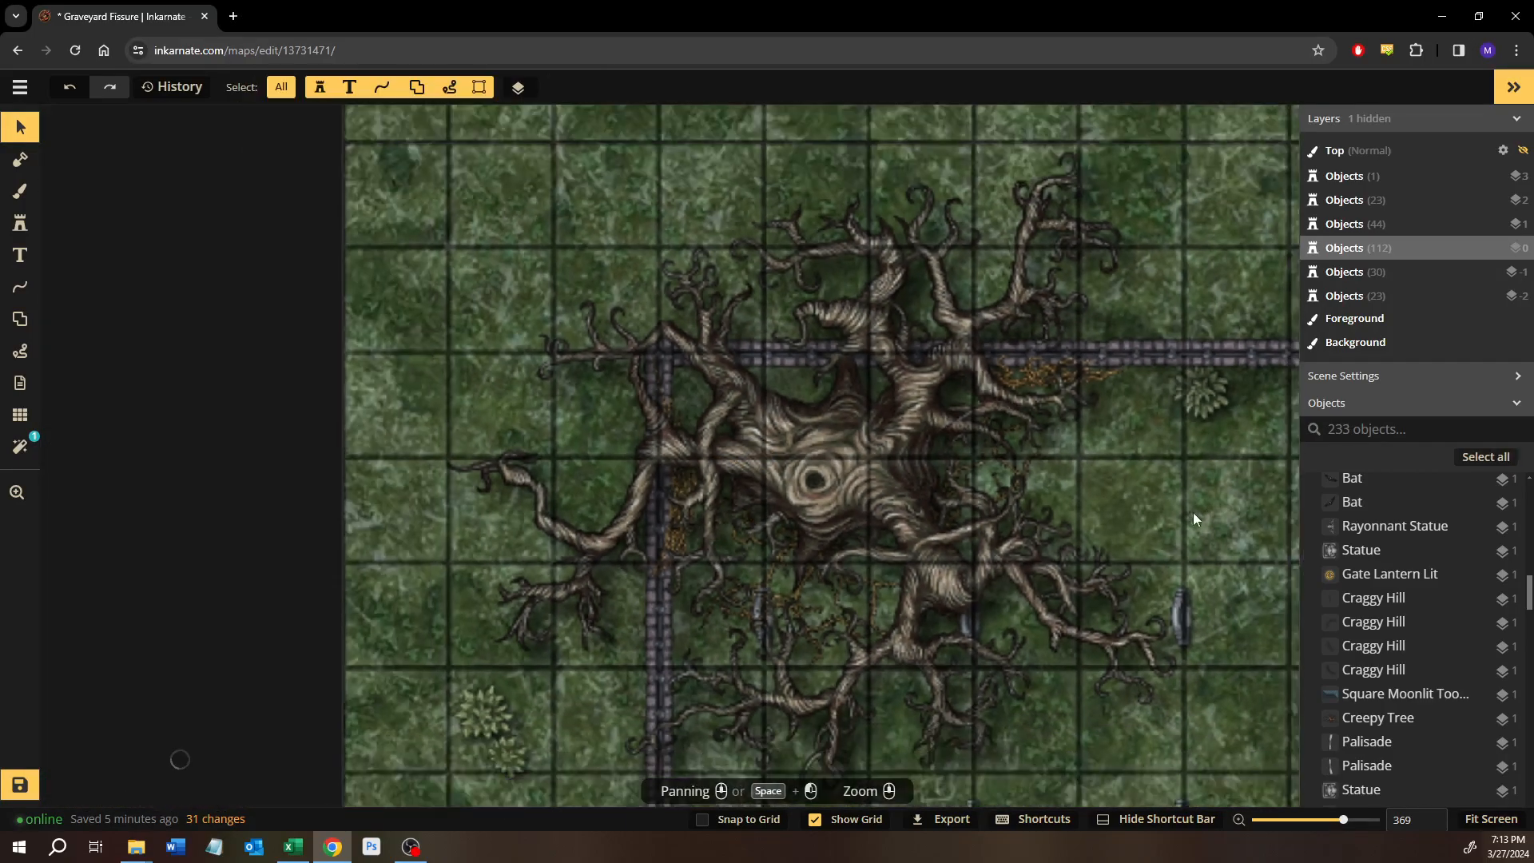
{"action": "left_click_drag", "start_coordinate": [1194, 517], "coordinate": [564, 531]}
{"action": "scroll", "coordinate": [668, 596], "scroll_direction": "down", "scroll_amount": 6}
{"action": "left_click_drag", "start_coordinate": [801, 631], "coordinate": [550, 411]}
{"action": "left_click_drag", "start_coordinate": [685, 538], "coordinate": [490, 438]}
{"action": "scroll", "coordinate": [490, 439], "scroll_direction": "down", "scroll_amount": 1}
{"action": "scroll", "coordinate": [493, 495], "scroll_direction": "down", "scroll_amount": 2}
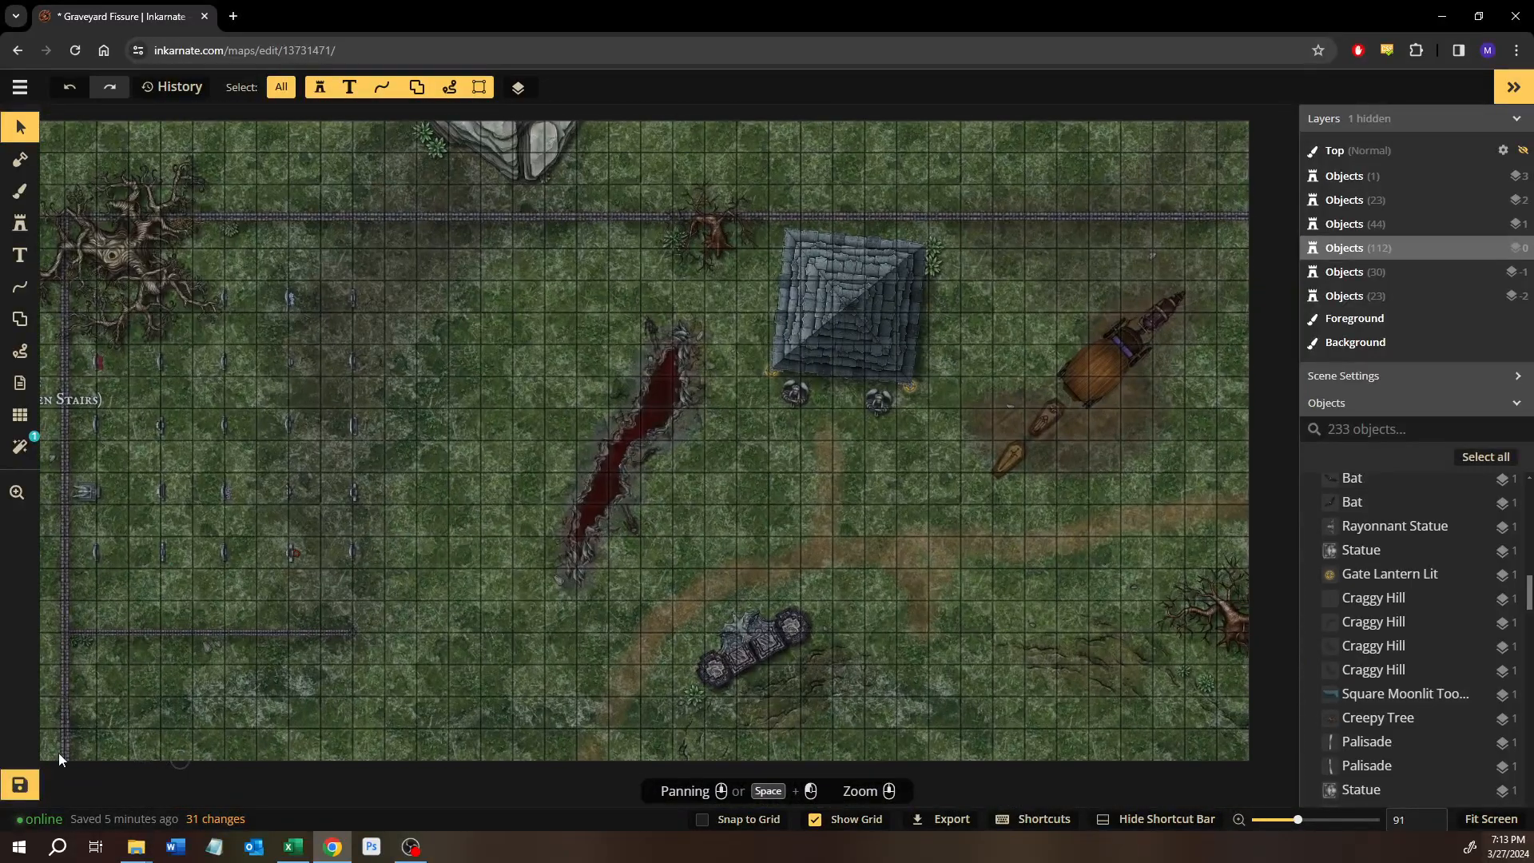
Save the Graveyard Fissure map.
{"action": "left_click", "coordinate": [20, 784]}
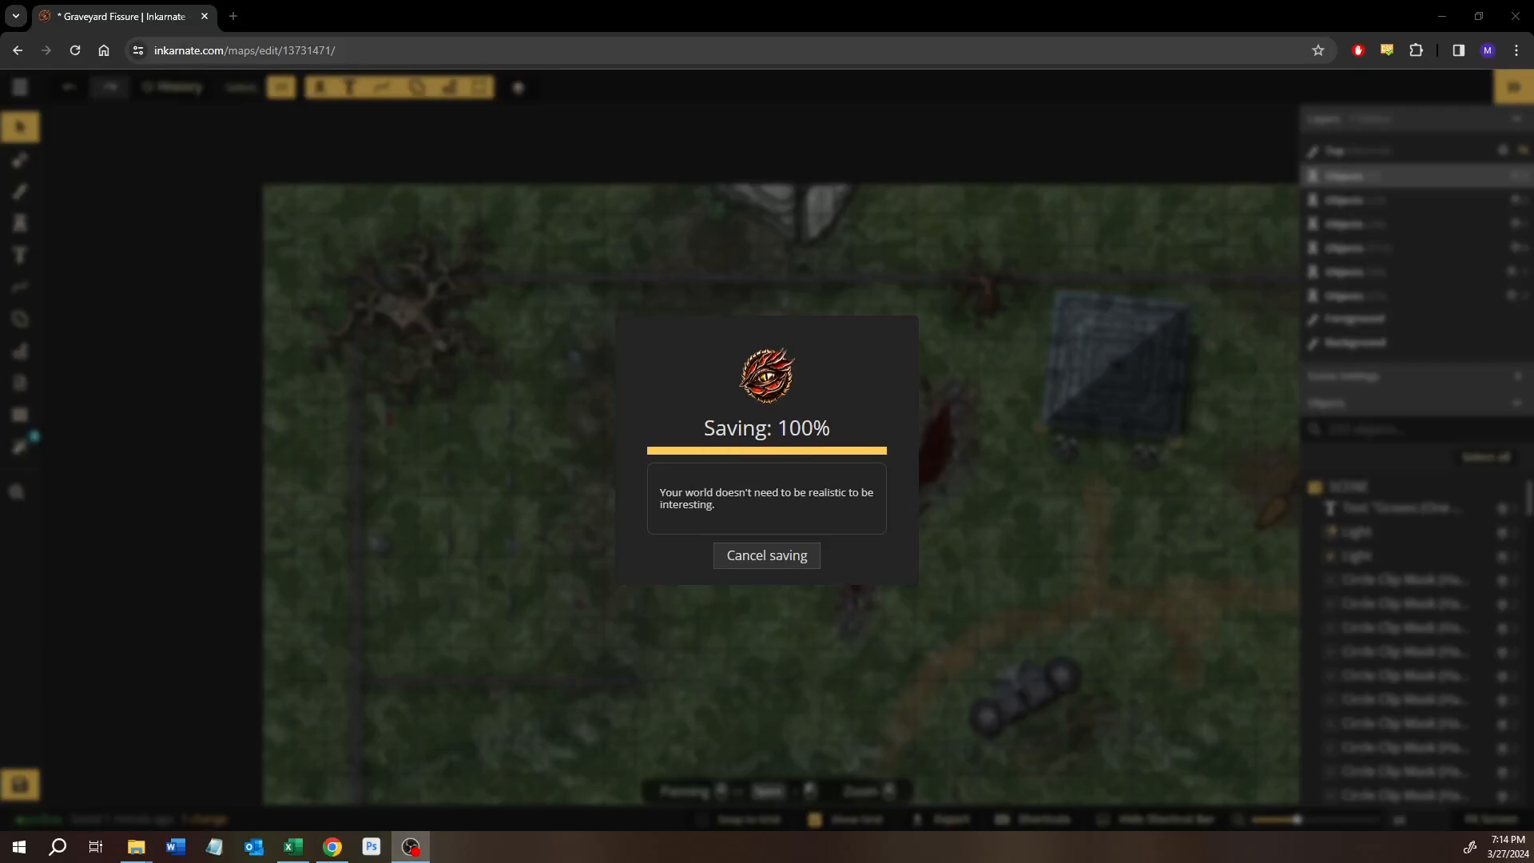
{"action": "scroll", "coordinate": [909, 543], "scroll_direction": "down", "scroll_amount": 1}
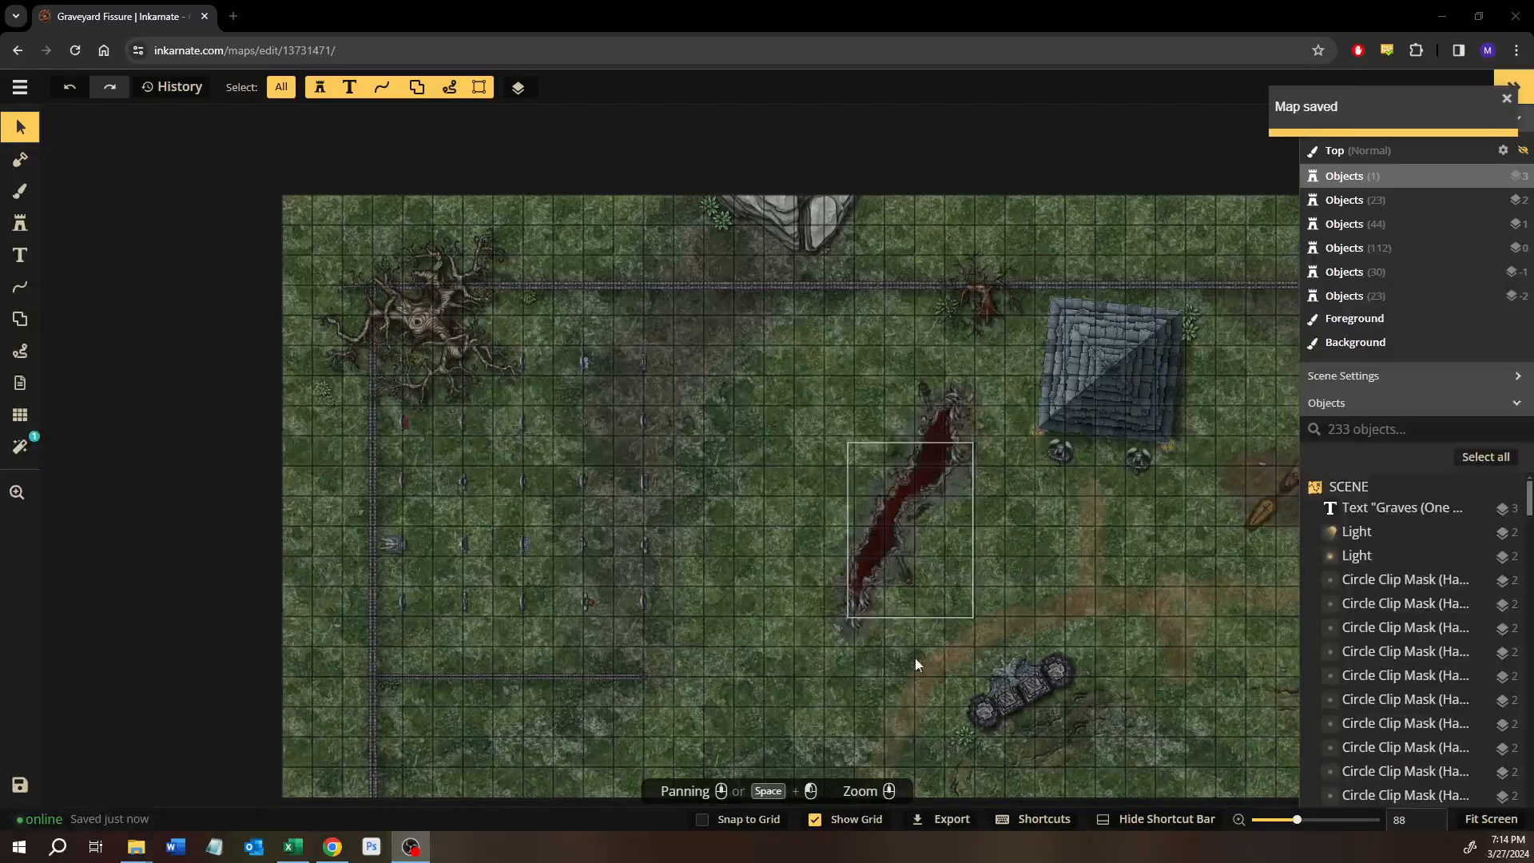
{"action": "scroll", "coordinate": [917, 655], "scroll_direction": "down", "scroll_amount": 1}
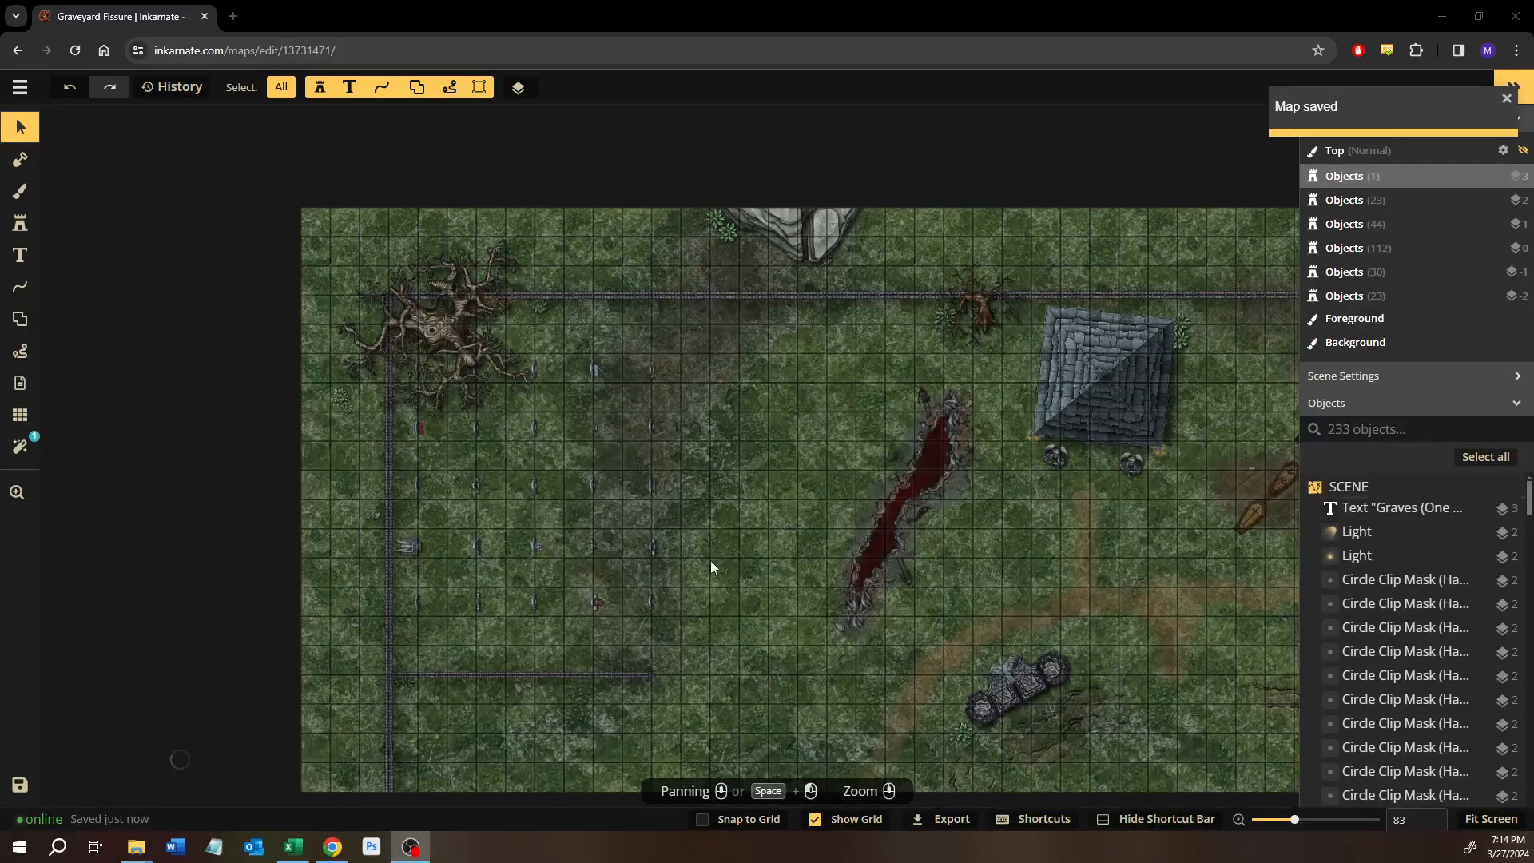
{"action": "scroll", "coordinate": [860, 541], "scroll_direction": "down", "scroll_amount": 1}
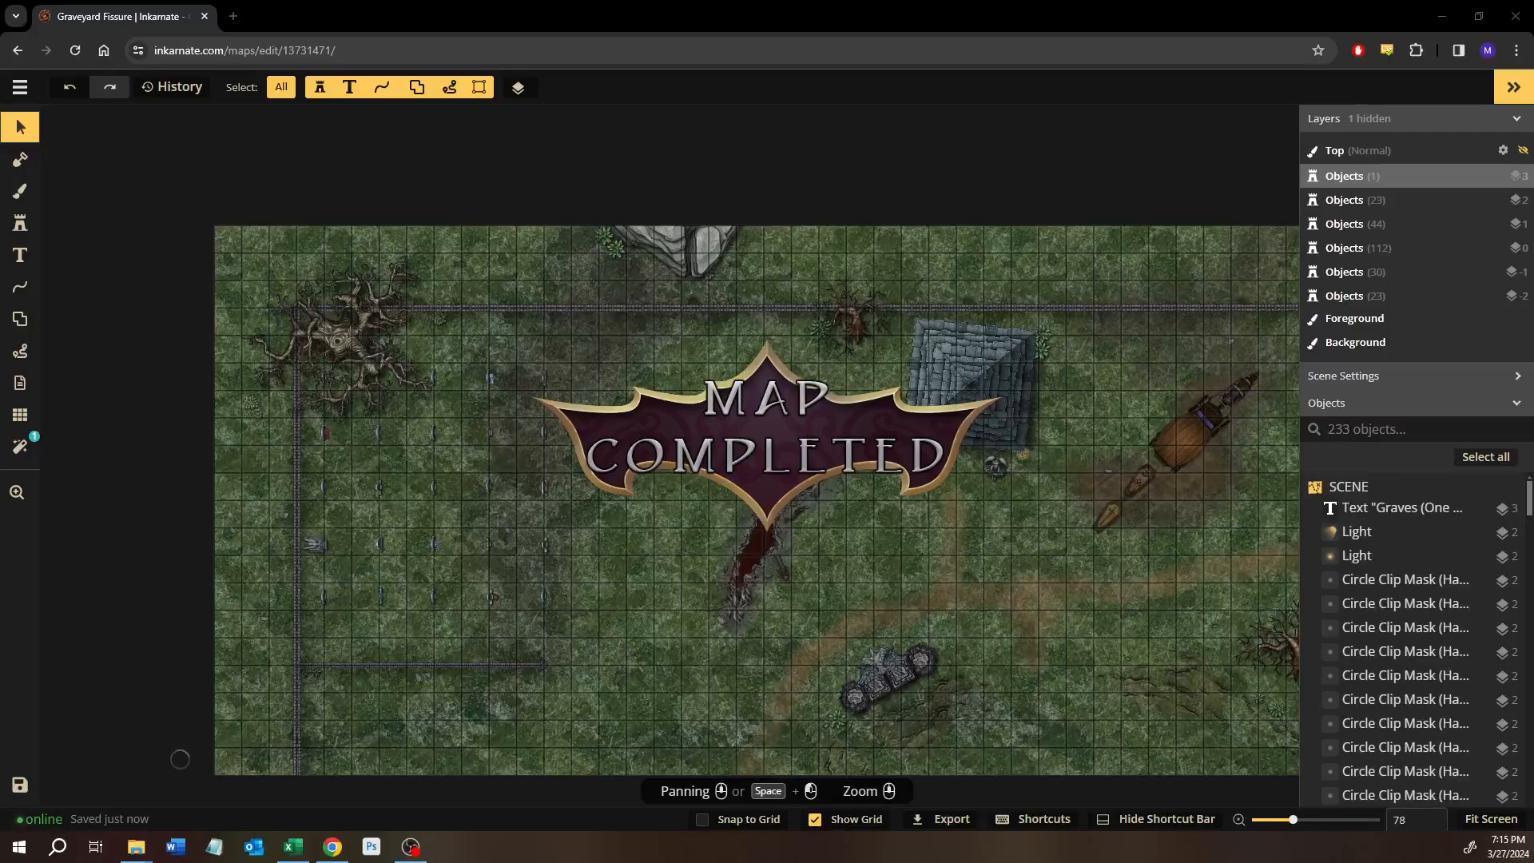
Fit the finished Graveyard Fissure map to the screen and look over its full layout.
{"action": "left_click", "coordinate": [1493, 821]}
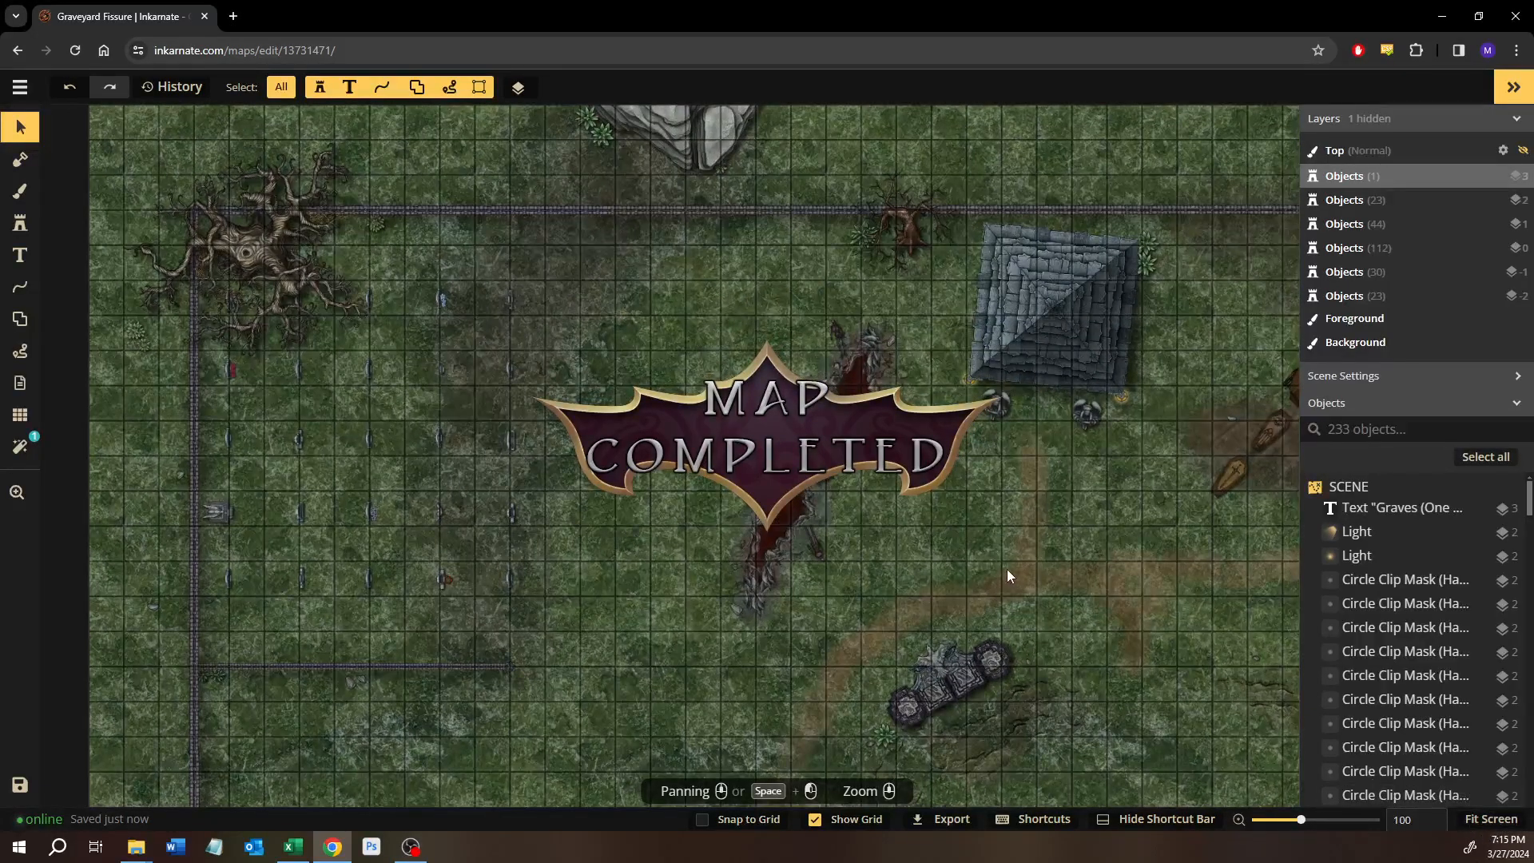
{"action": "scroll", "coordinate": [1006, 569], "scroll_direction": "down", "scroll_amount": 1}
{"action": "left_click_drag", "start_coordinate": [1003, 569], "coordinate": [879, 560]}
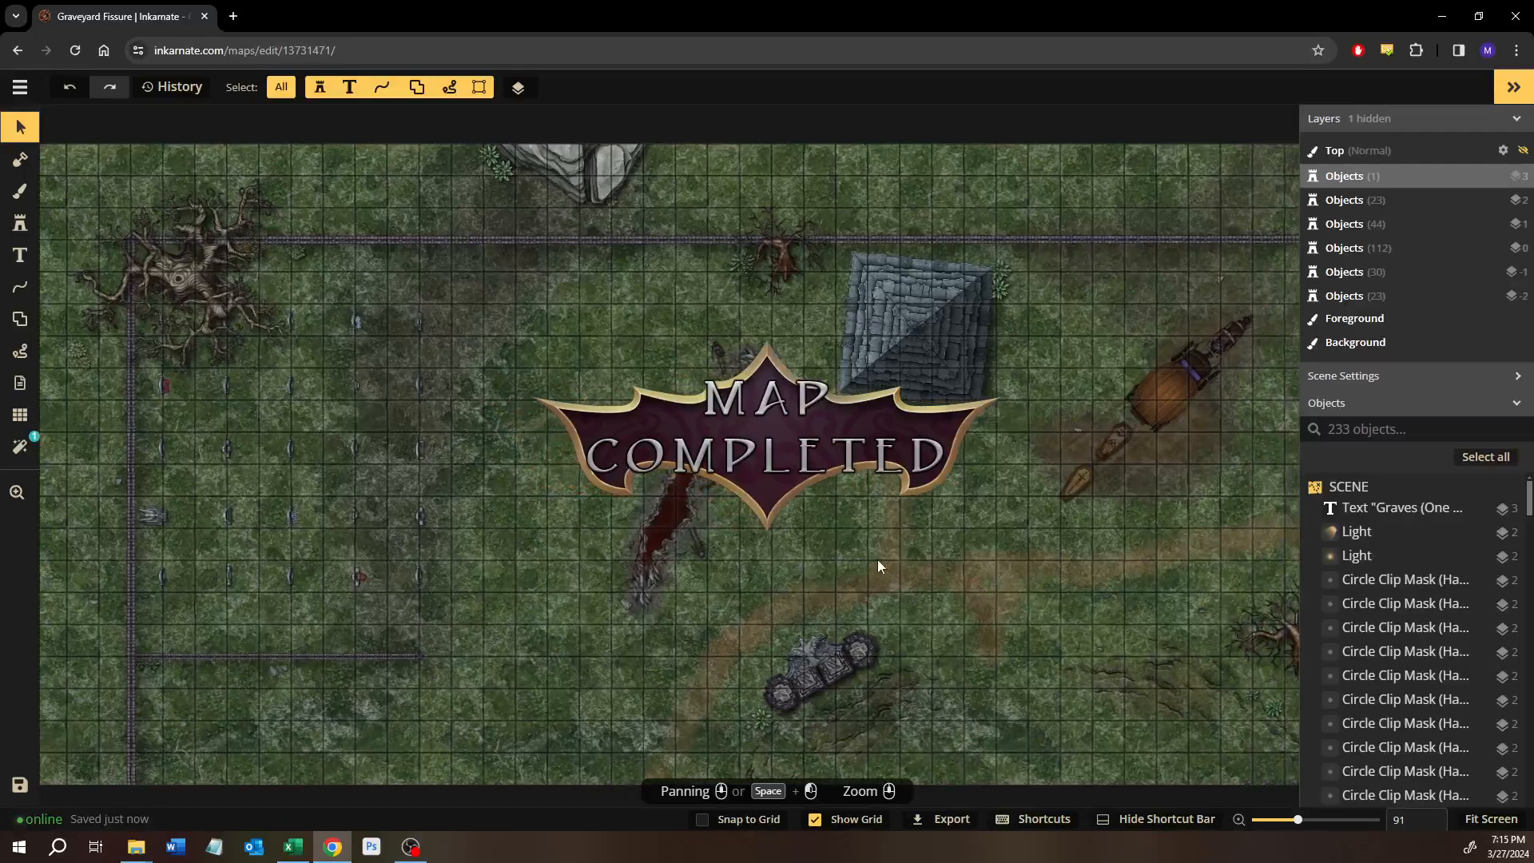
{"action": "scroll", "coordinate": [877, 559], "scroll_direction": "down", "scroll_amount": 1}
{"action": "left_click_drag", "start_coordinate": [624, 424], "coordinate": [571, 423]}
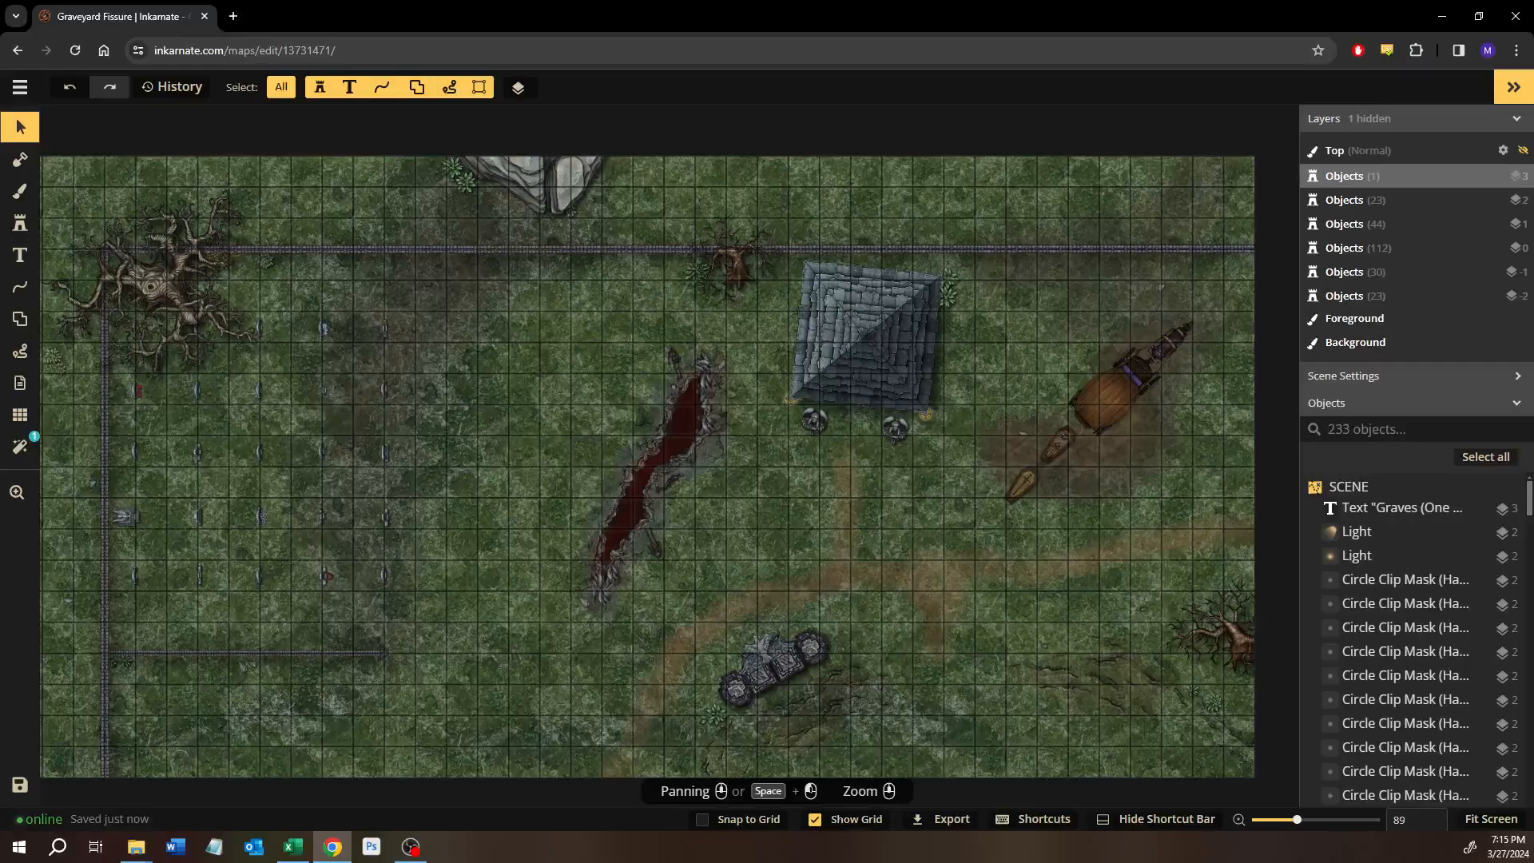
Leave the current map for the maps library and open the Treetop Village Entrance - Testing map for editing.
{"action": "left_click", "coordinate": [20, 86]}
{"action": "left_click", "coordinate": [10, 422]}
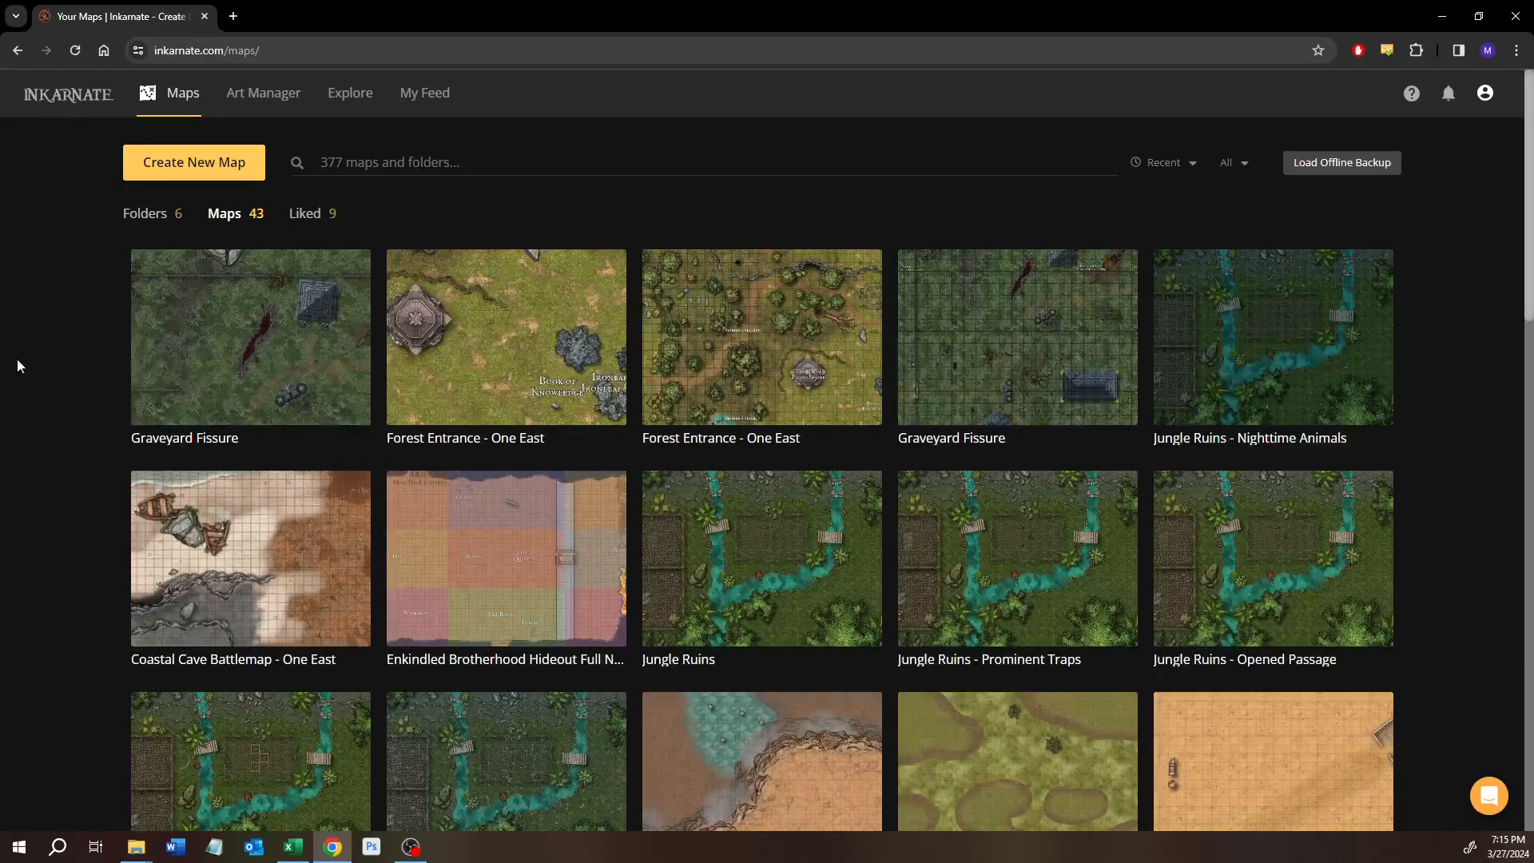
{"action": "scroll", "coordinate": [751, 399], "scroll_direction": "down", "scroll_amount": 6}
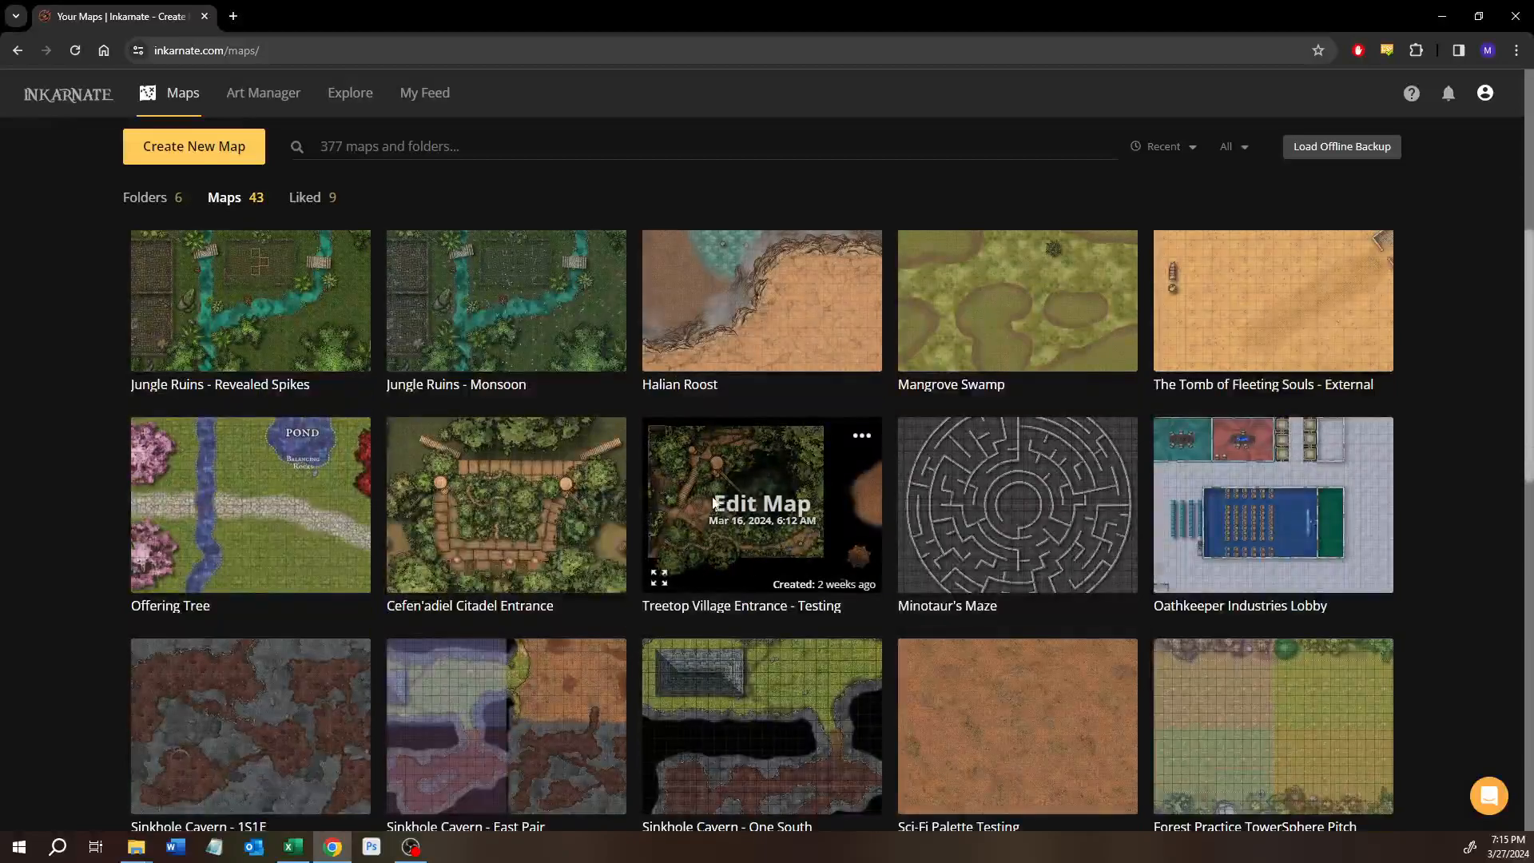
{"action": "left_click", "coordinate": [731, 500]}
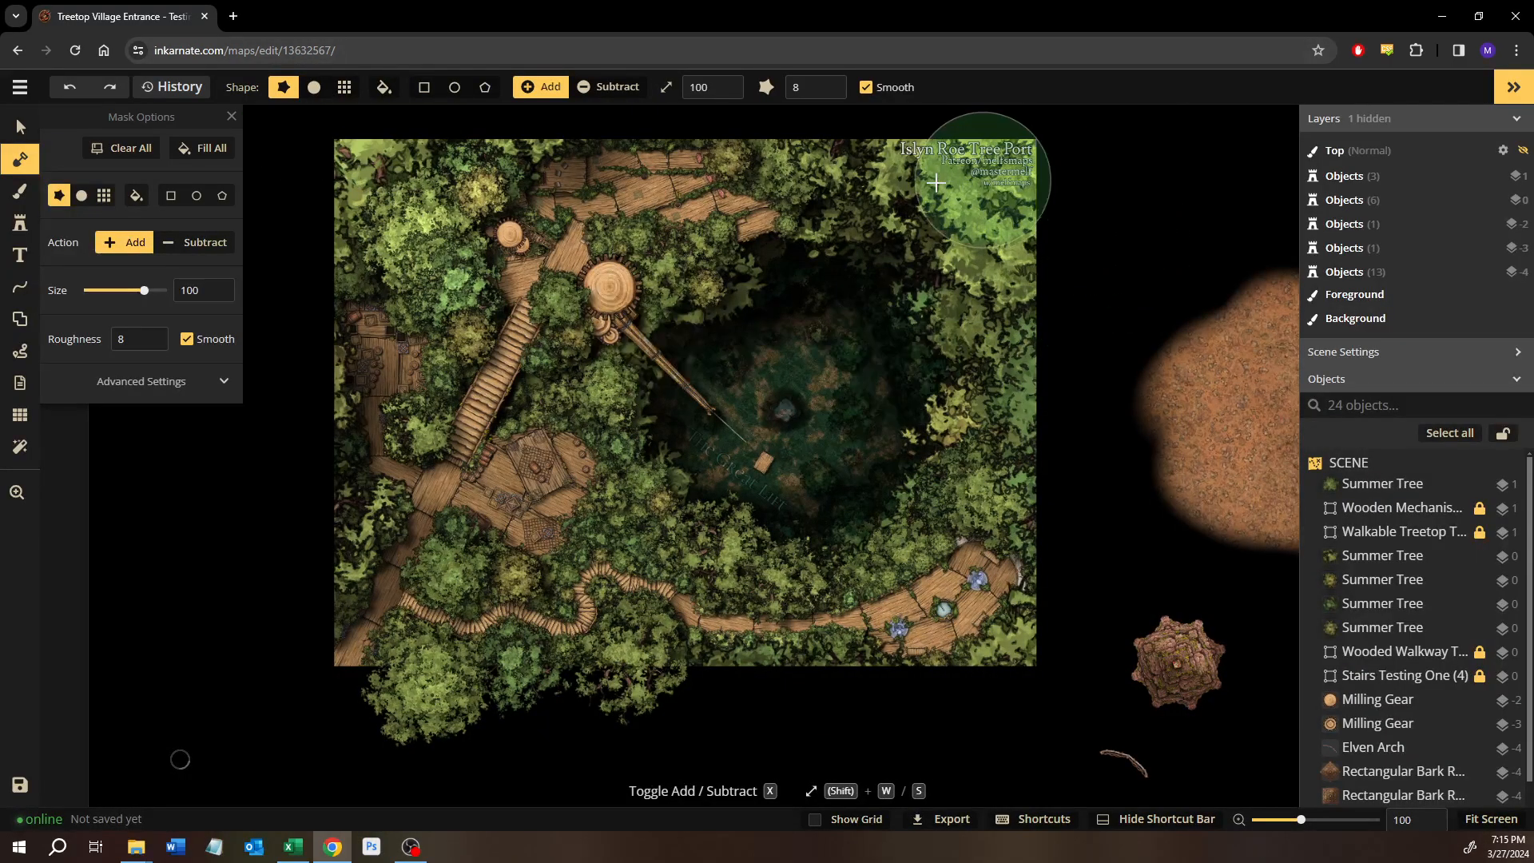
Look over the whole treetop port map with its title text, and switch to the Select tool.
{"action": "scroll", "coordinate": [895, 171], "scroll_direction": "up", "scroll_amount": 3}
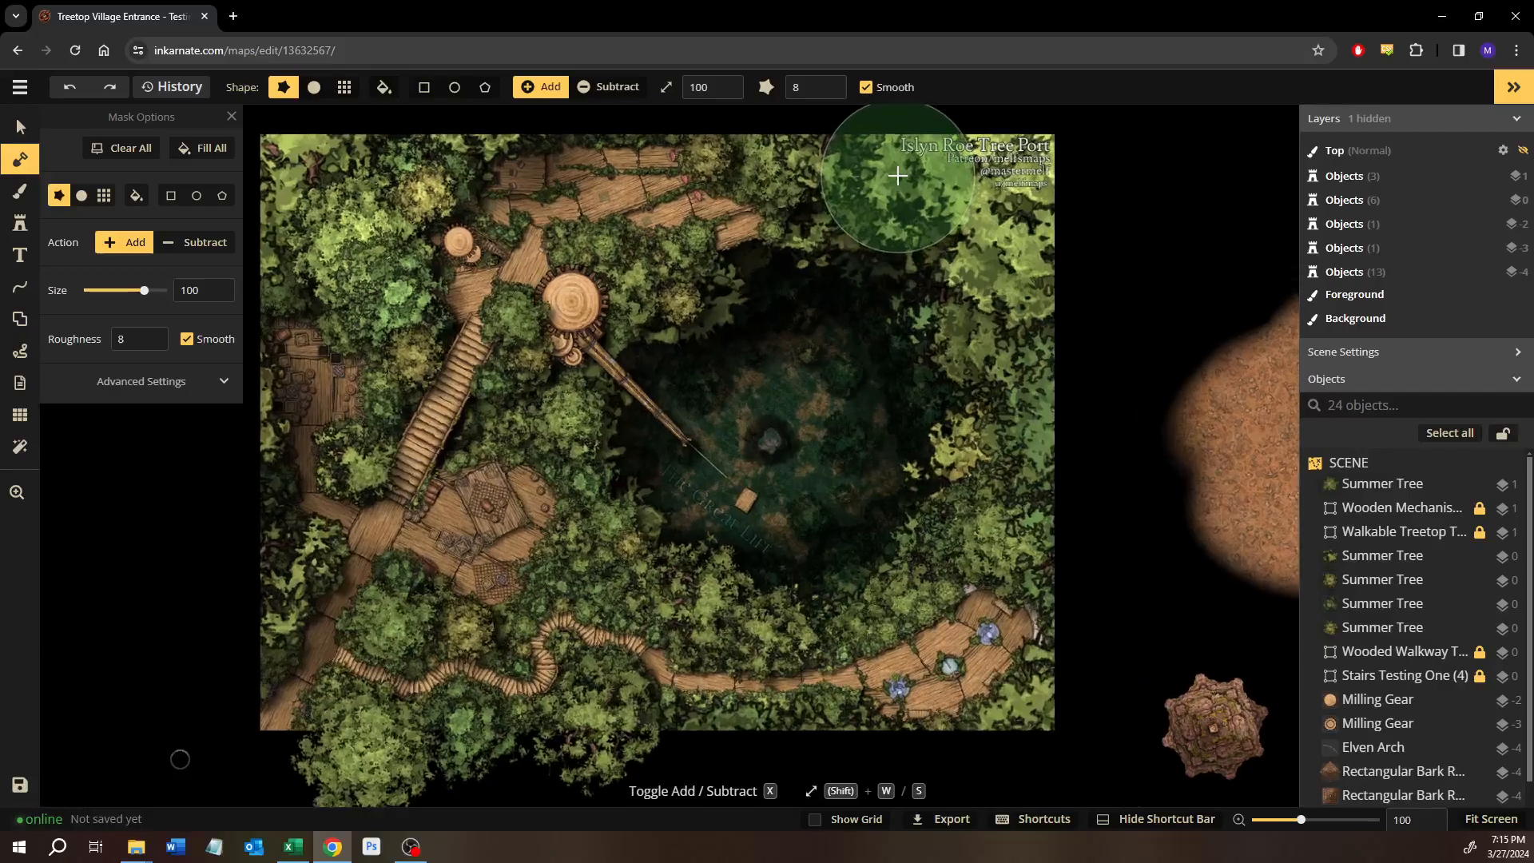
{"action": "left_click_drag", "start_coordinate": [880, 275], "coordinate": [869, 312]}
{"action": "scroll", "coordinate": [869, 313], "scroll_direction": "up", "scroll_amount": 2}
{"action": "left_click_drag", "start_coordinate": [641, 489], "coordinate": [694, 443]}
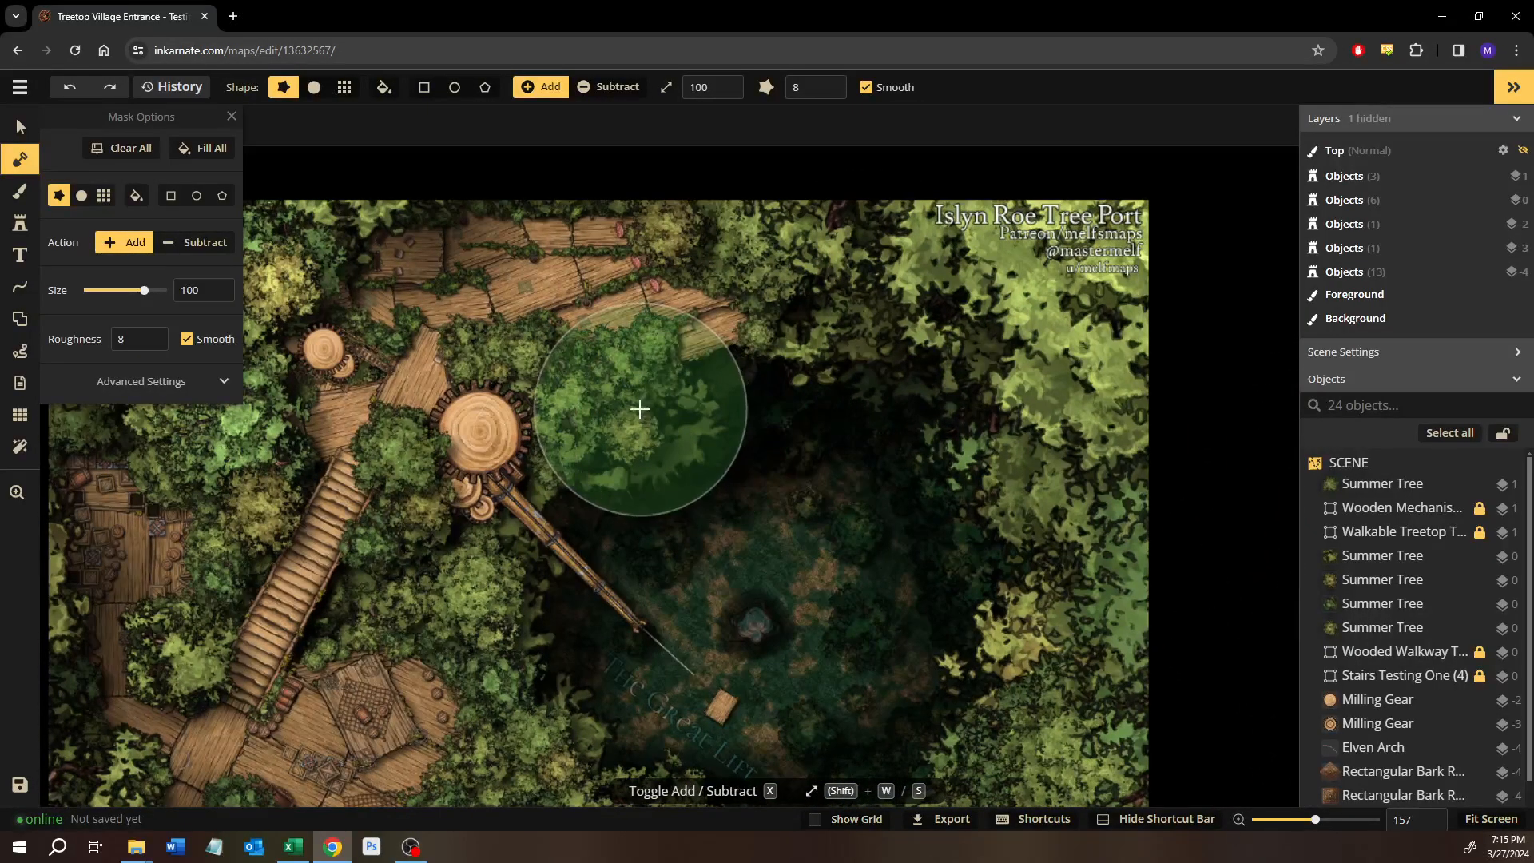
{"action": "scroll", "coordinate": [636, 398], "scroll_direction": "down", "scroll_amount": 1}
{"action": "scroll", "coordinate": [632, 408], "scroll_direction": "down", "scroll_amount": 3}
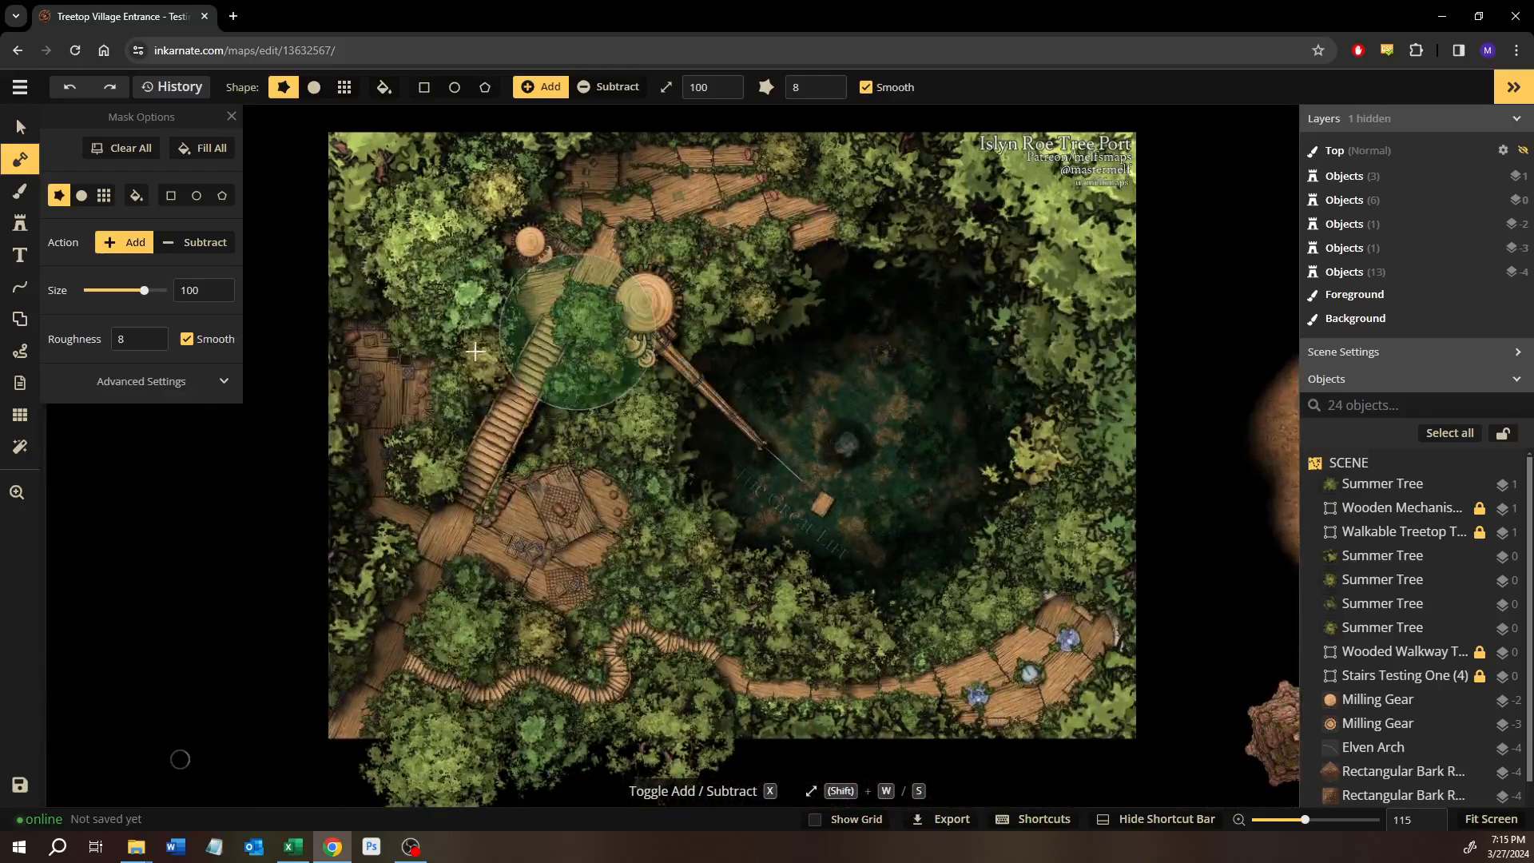
{"action": "left_click_drag", "start_coordinate": [475, 352], "coordinate": [444, 356]}
{"action": "left_click", "coordinate": [19, 126]}
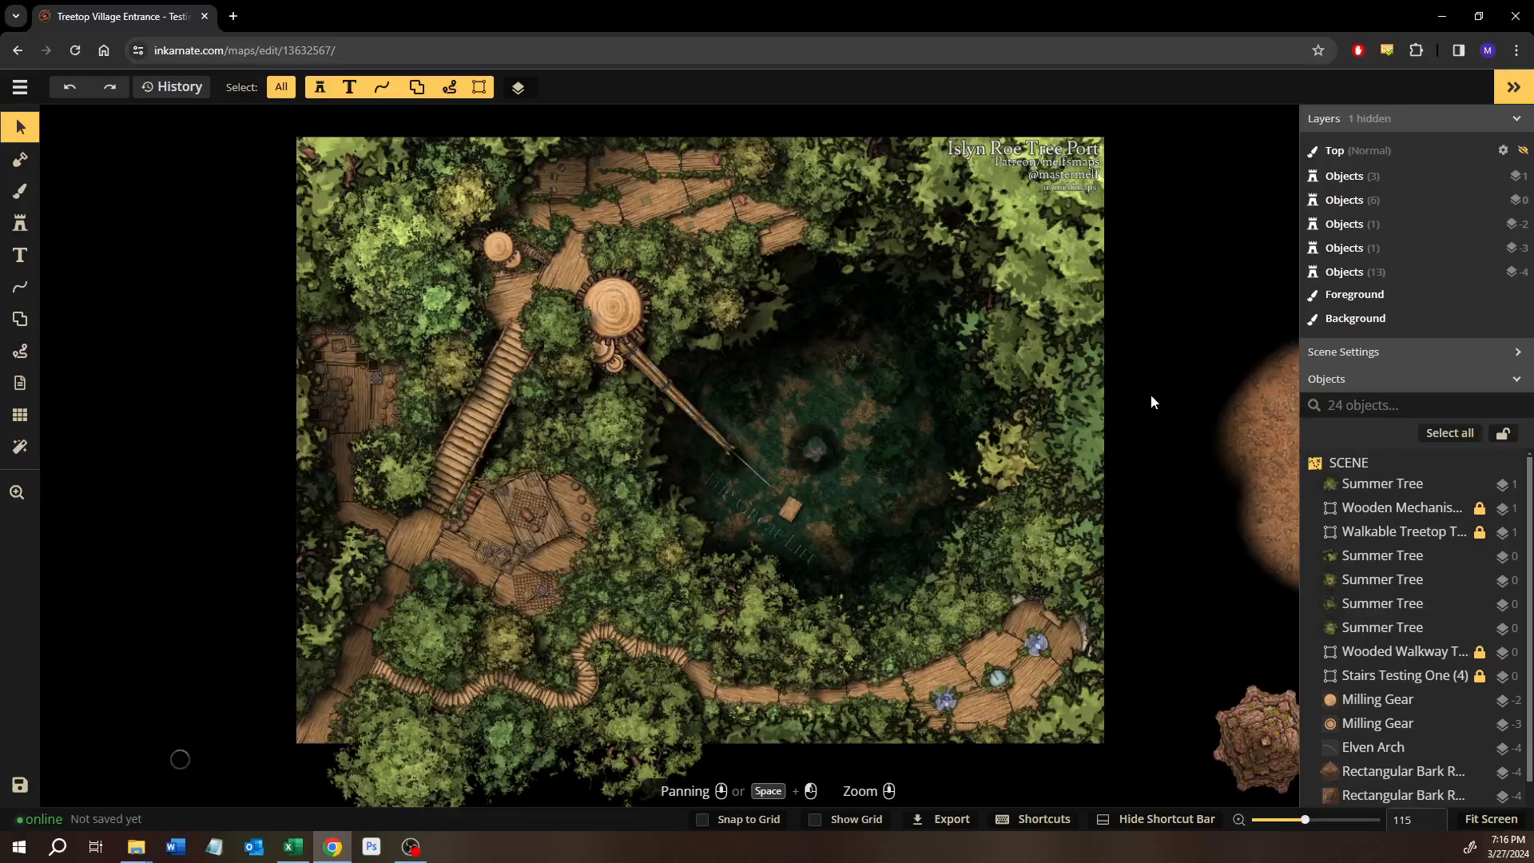
Examine the wooden platforms, the staircase and the crane beside the dark forest clearing up close.
{"action": "scroll", "coordinate": [578, 516], "scroll_direction": "up", "scroll_amount": 1}
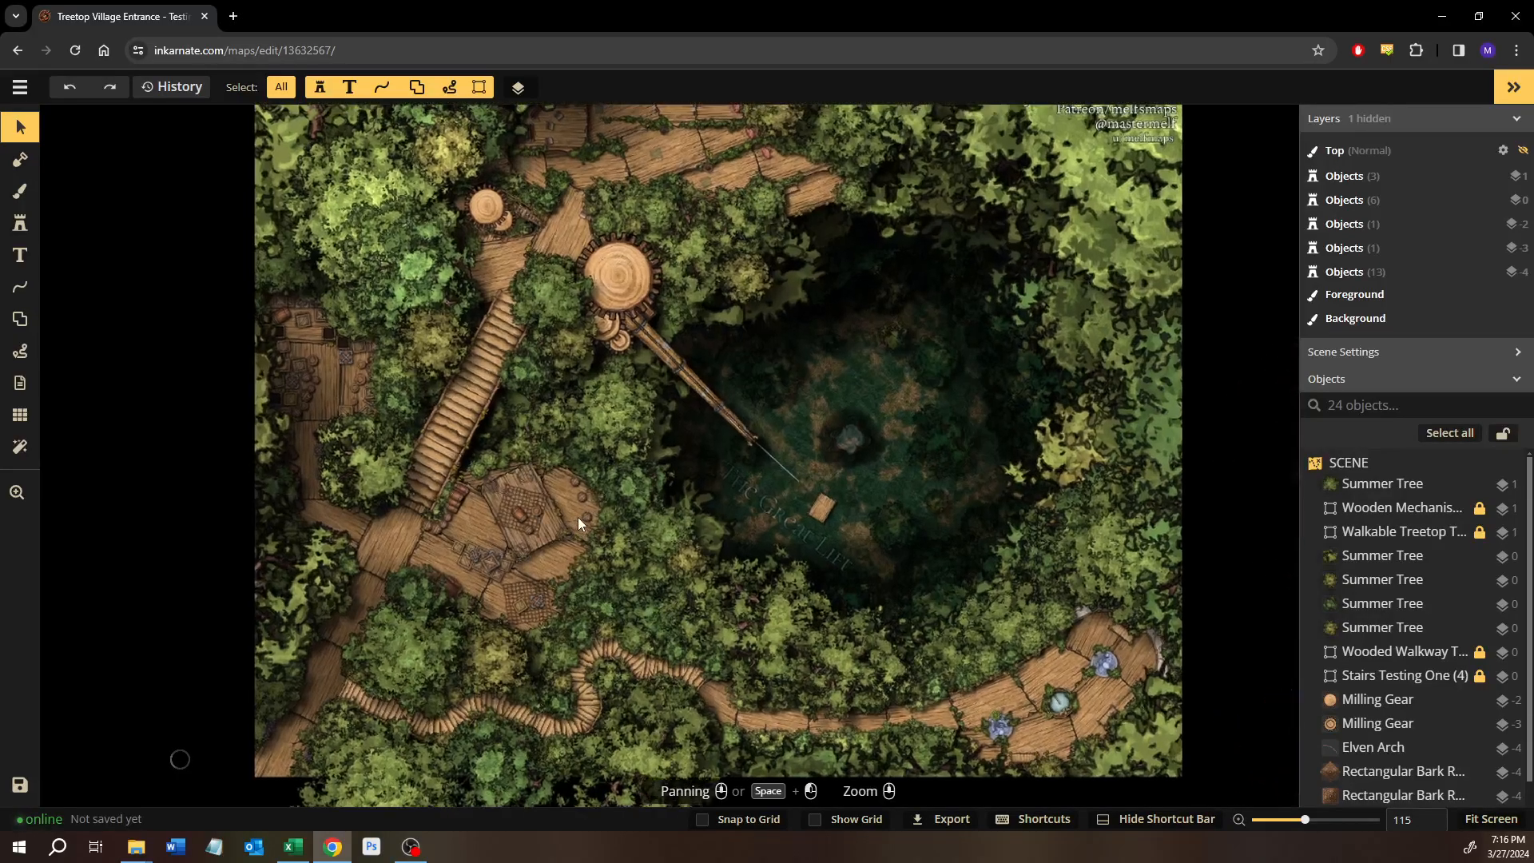
{"action": "scroll", "coordinate": [548, 524], "scroll_direction": "up", "scroll_amount": 4}
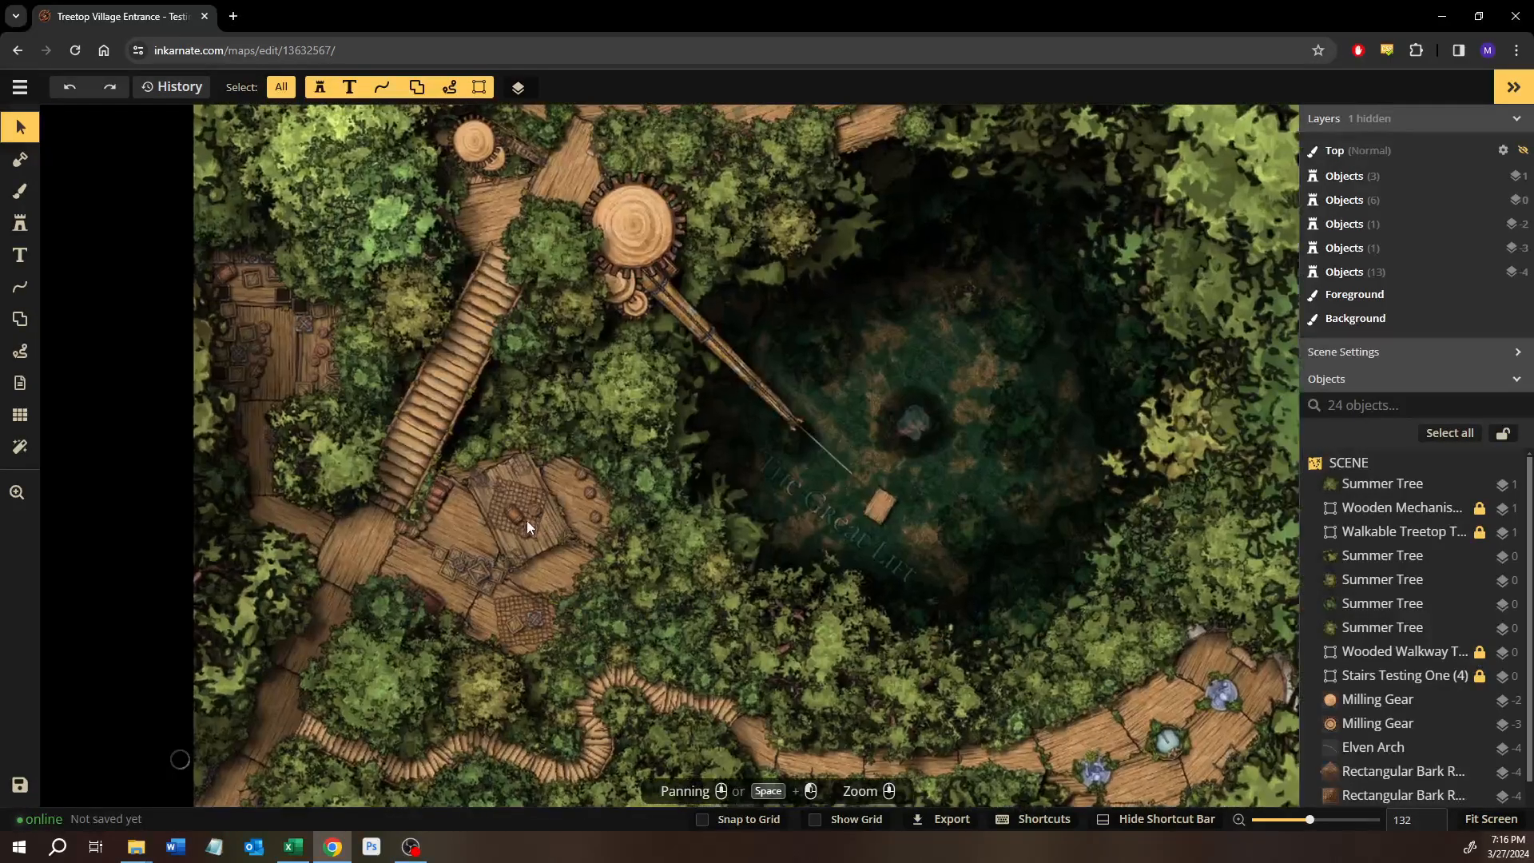
{"action": "scroll", "coordinate": [647, 592], "scroll_direction": "up", "scroll_amount": 2}
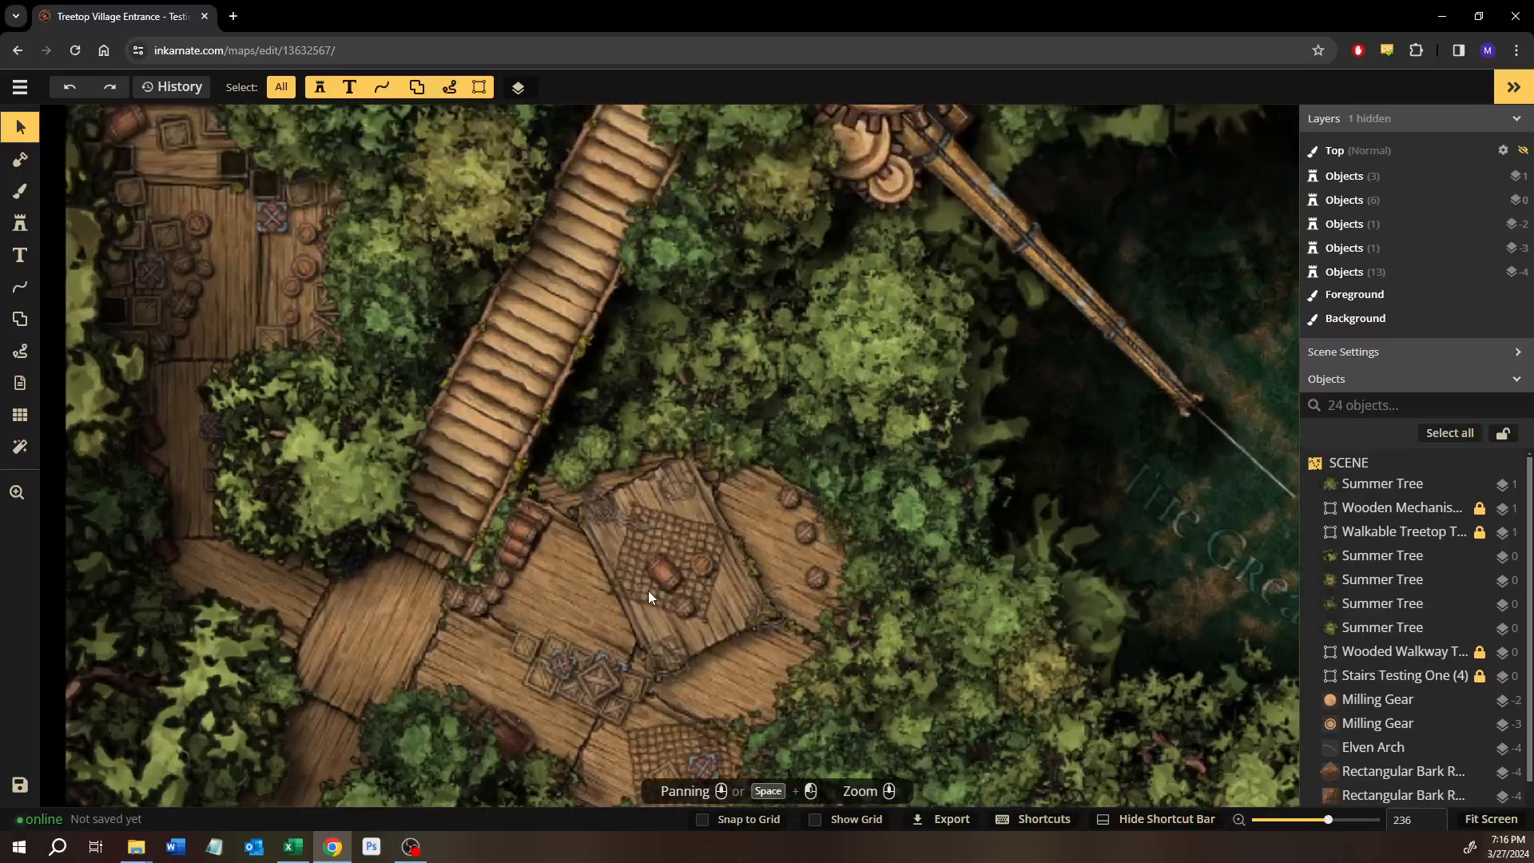
{"action": "scroll", "coordinate": [662, 539], "scroll_direction": "down", "scroll_amount": 3}
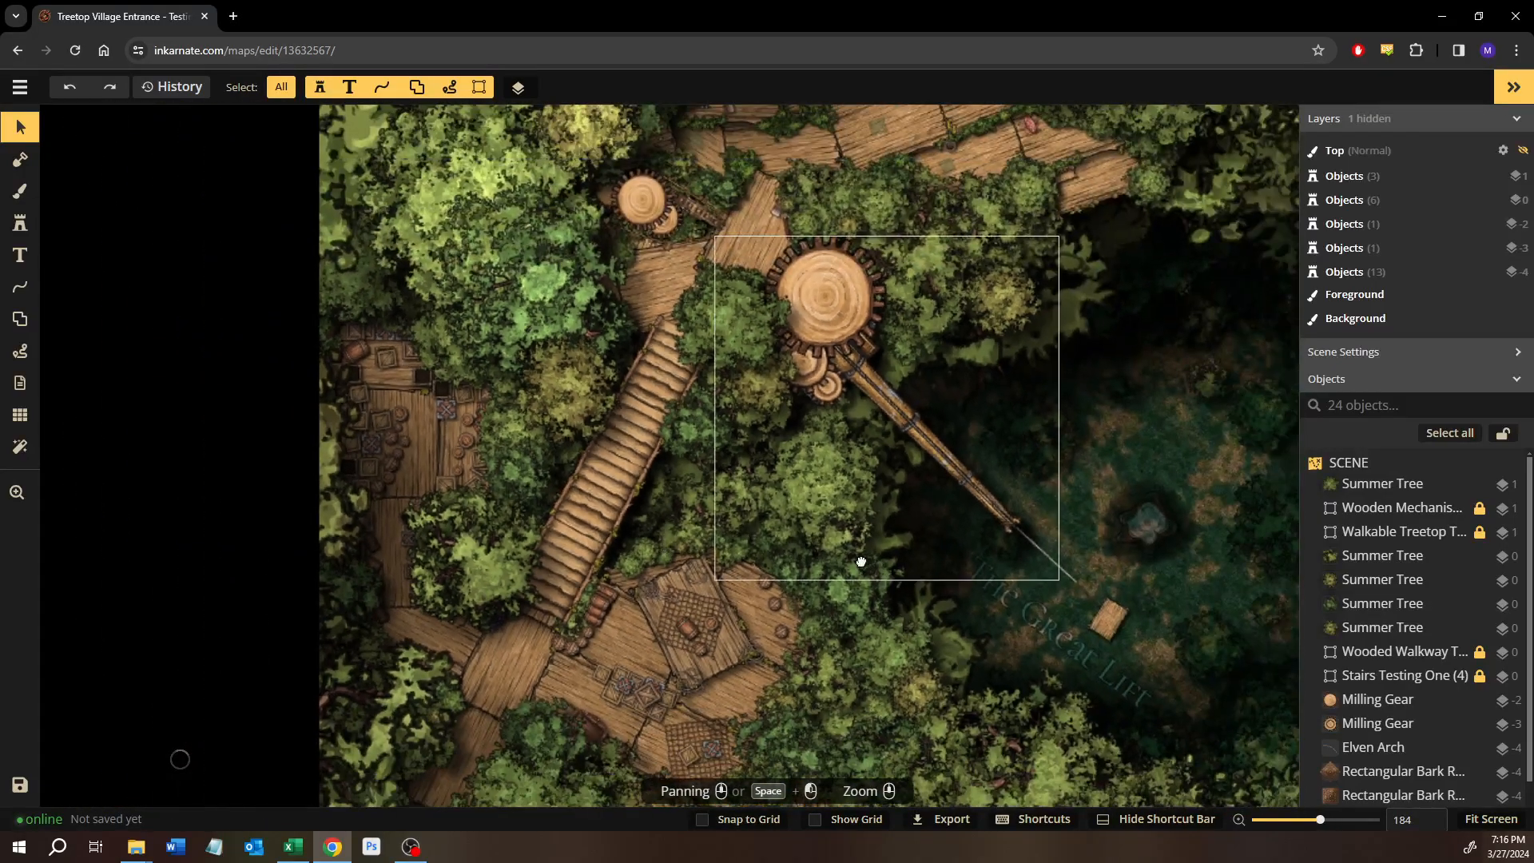
{"action": "left_click_drag", "start_coordinate": [860, 562], "coordinate": [644, 499]}
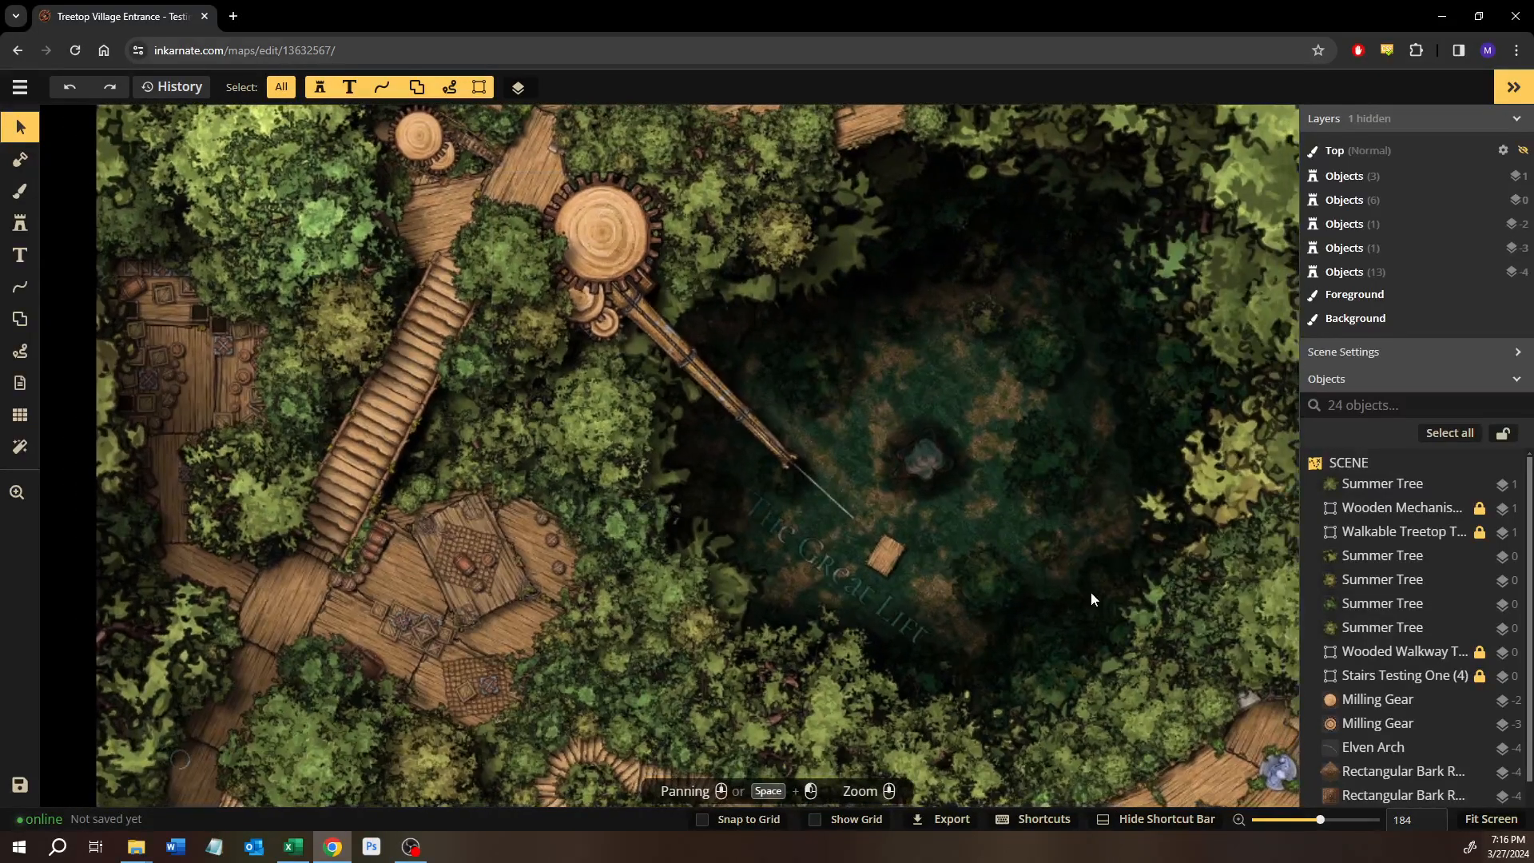
{"action": "scroll", "coordinate": [1028, 516], "scroll_direction": "down", "scroll_amount": 3}
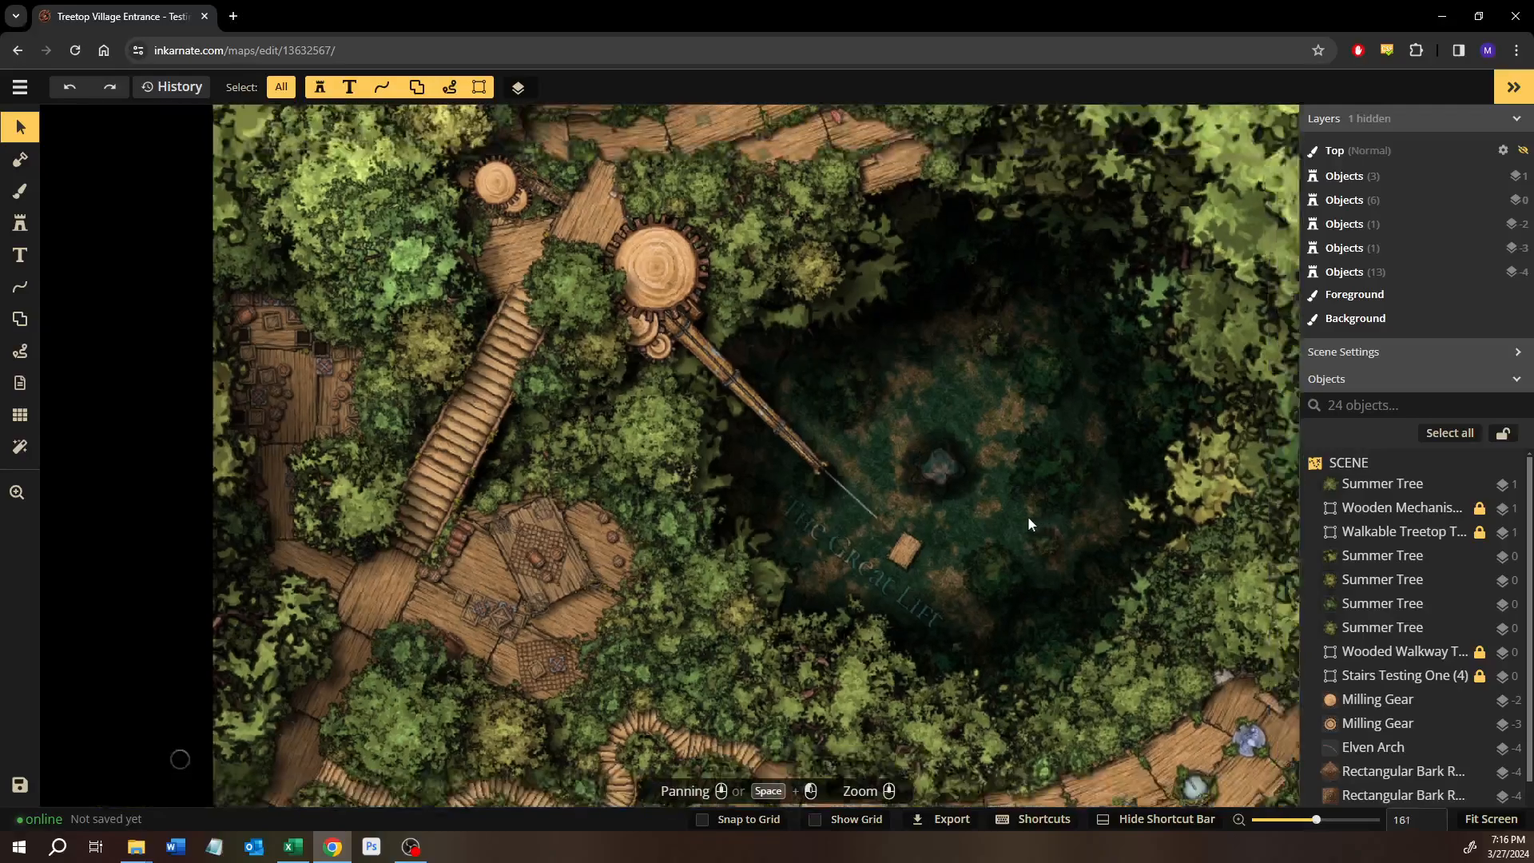
{"action": "left_click_drag", "start_coordinate": [846, 487], "coordinate": [729, 442]}
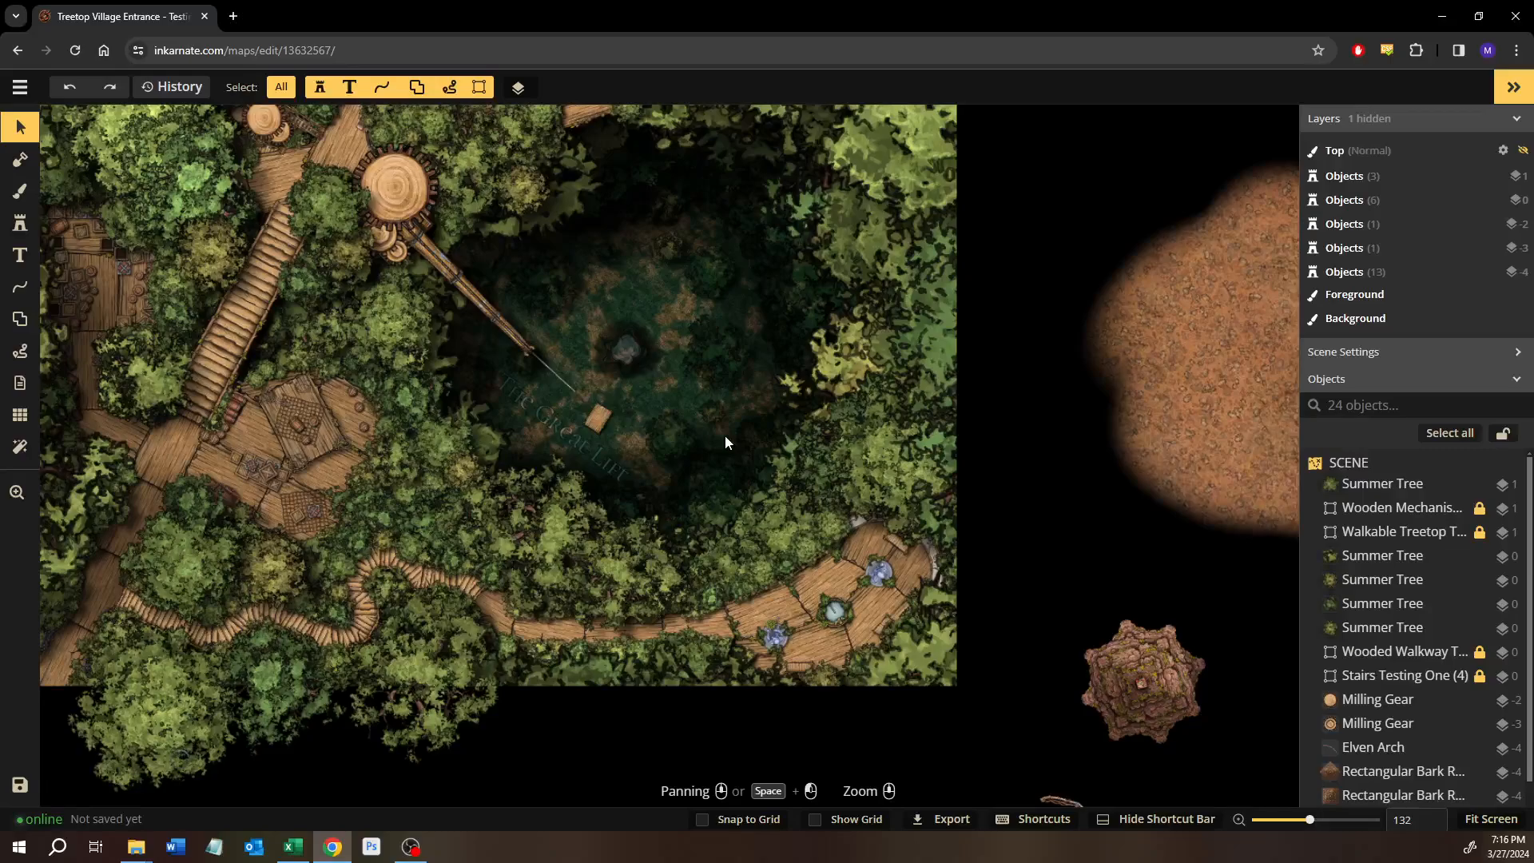
Review the overall treetop scene together with the spare objects outside the map image.
{"action": "left_click_drag", "start_coordinate": [525, 402], "coordinate": [678, 569]}
{"action": "scroll", "coordinate": [674, 534], "scroll_direction": "down", "scroll_amount": 1}
{"action": "scroll", "coordinate": [679, 569], "scroll_direction": "down", "scroll_amount": 1}
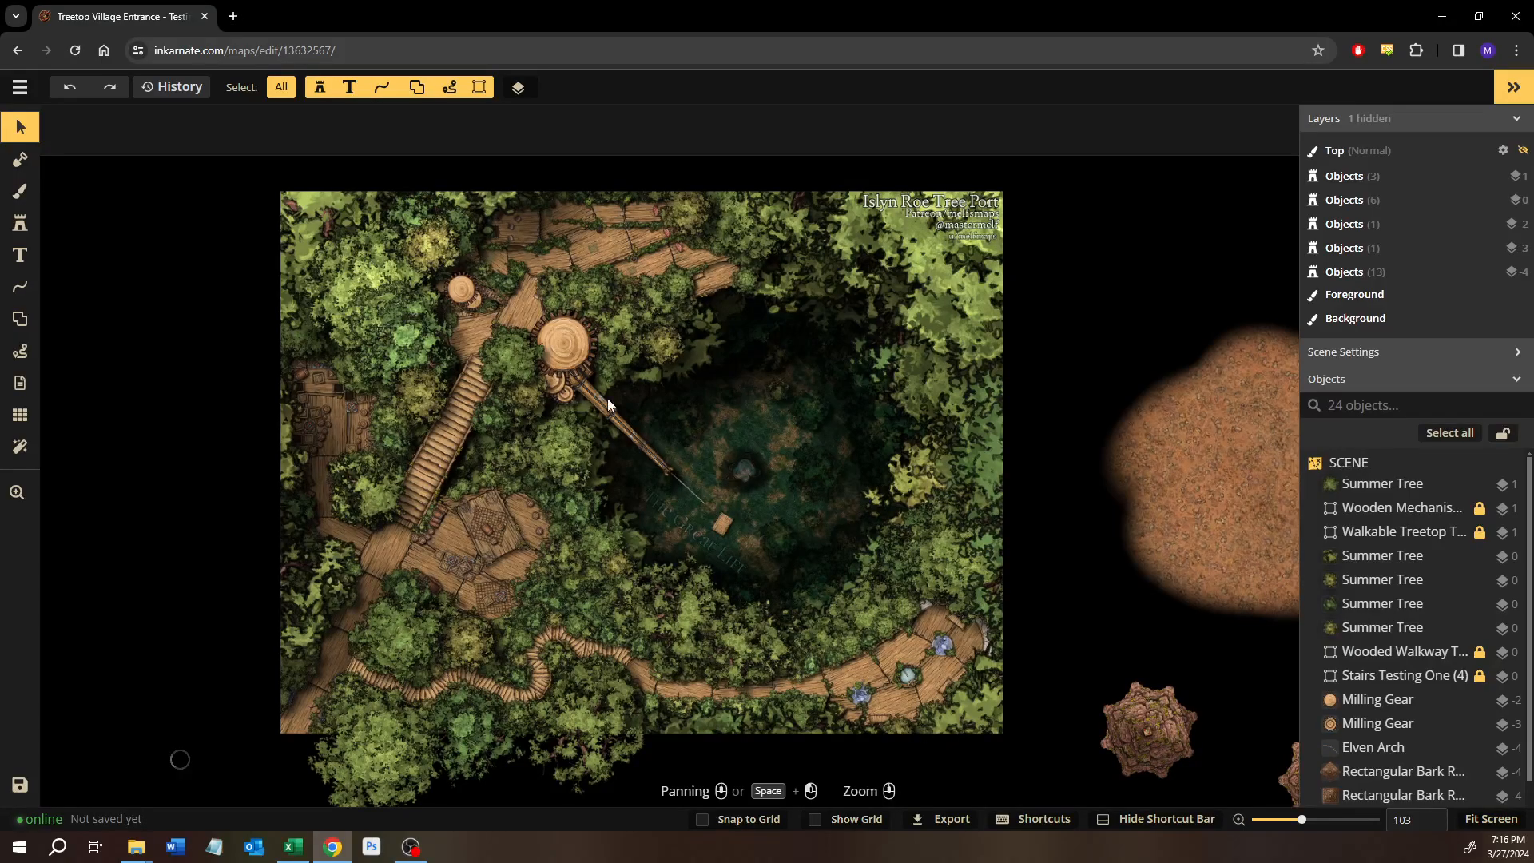
{"action": "scroll", "coordinate": [607, 398], "scroll_direction": "down", "scroll_amount": 5}
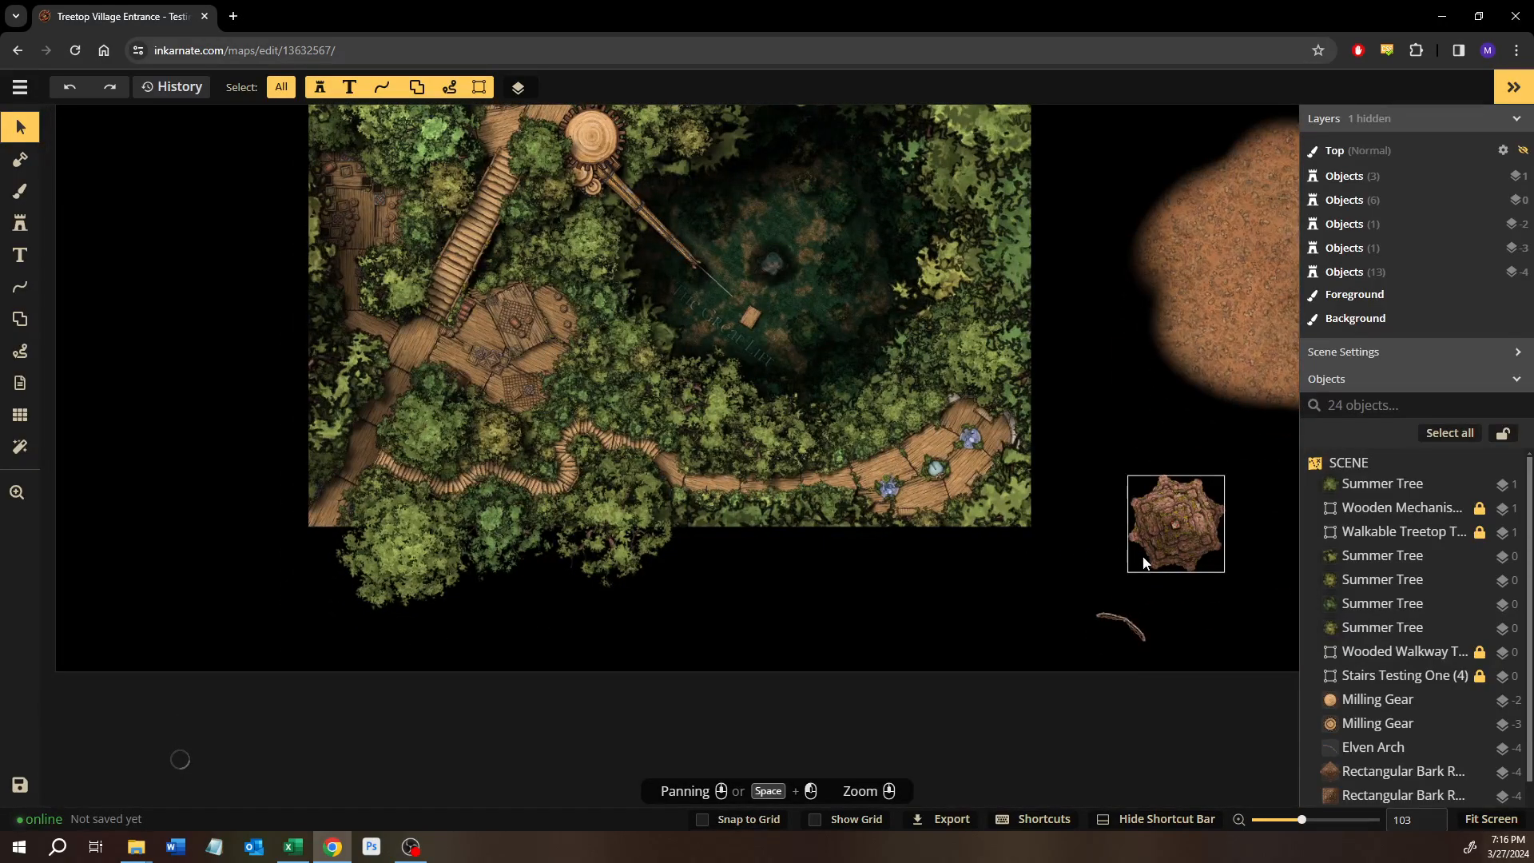
{"action": "left_click_drag", "start_coordinate": [1008, 514], "coordinate": [1009, 517]}
{"action": "scroll", "coordinate": [606, 353], "scroll_direction": "up", "scroll_amount": 6}
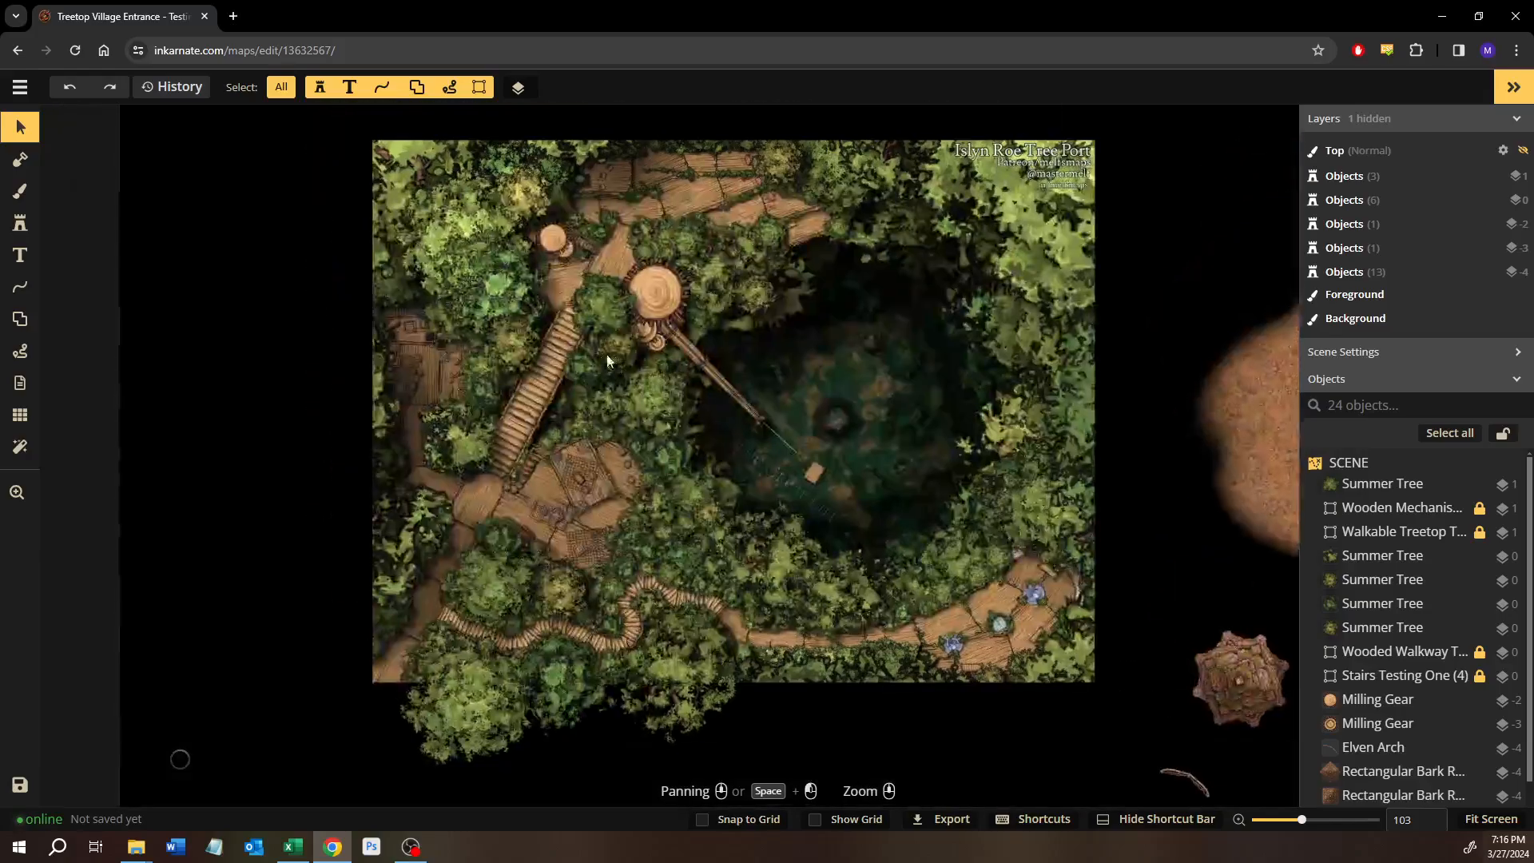
Inspect the stairs, the furnished platform, the winding southern walkway and the crane lift in detail.
{"action": "scroll", "coordinate": [548, 441], "scroll_direction": "up", "scroll_amount": 4}
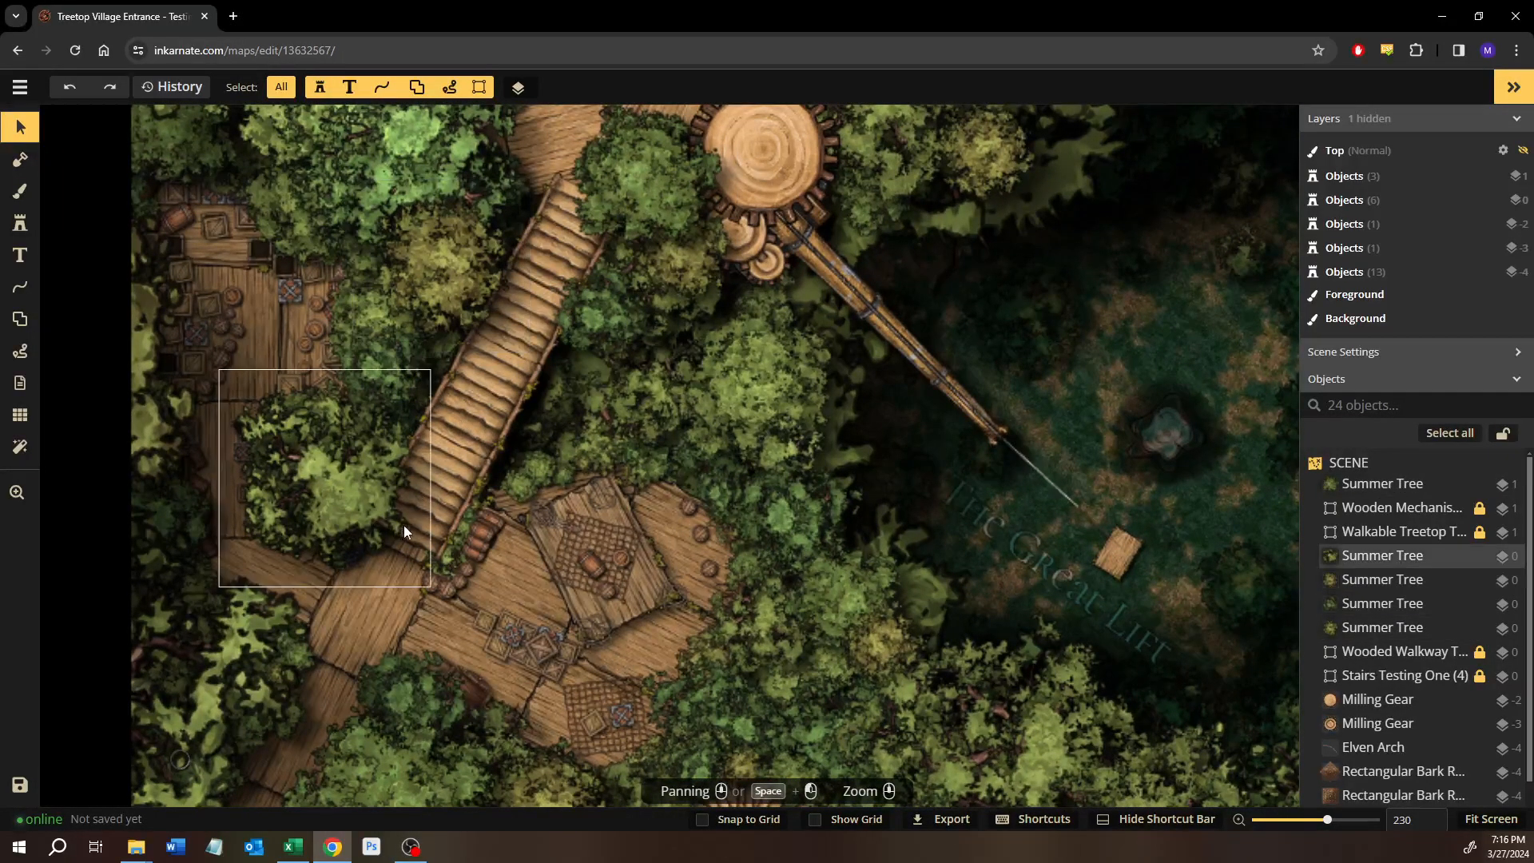
{"action": "scroll", "coordinate": [502, 584], "scroll_direction": "down", "scroll_amount": 1}
{"action": "left_click_drag", "start_coordinate": [503, 586], "coordinate": [534, 381]}
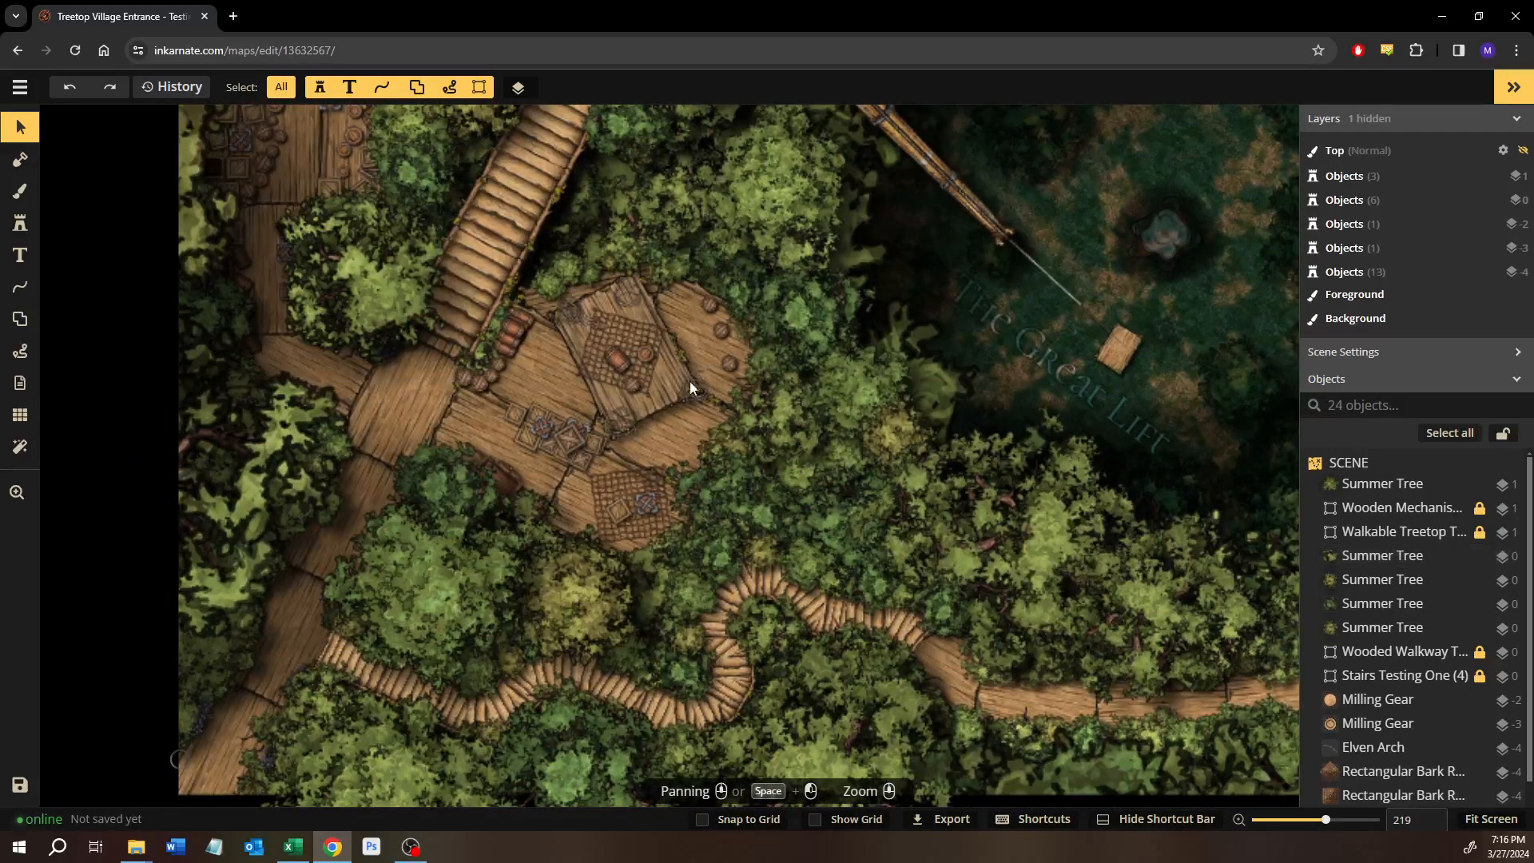
{"action": "left_click_drag", "start_coordinate": [527, 329], "coordinate": [593, 206]}
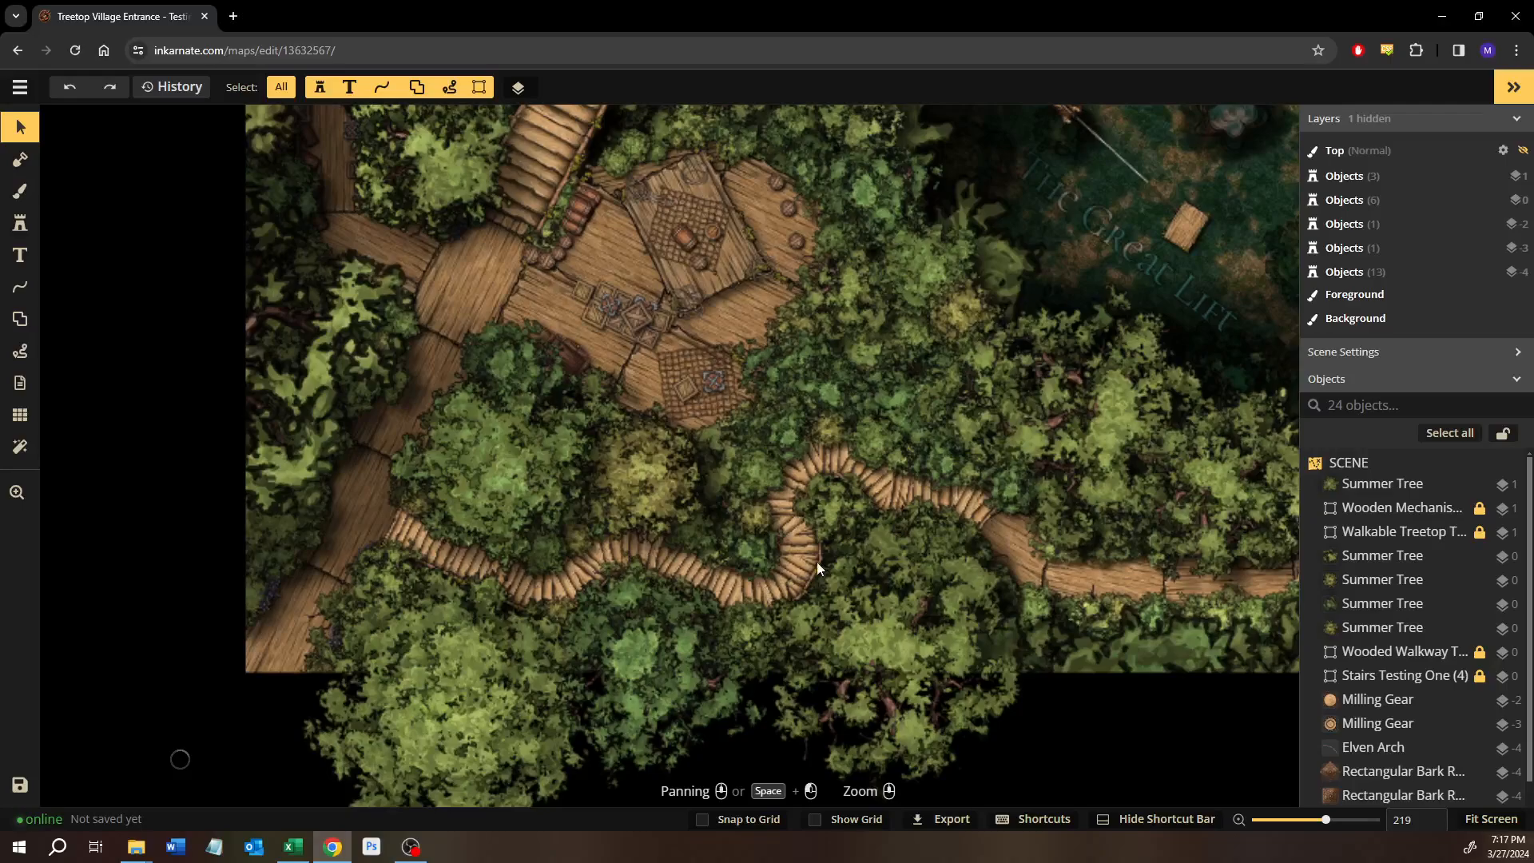
{"action": "left_click_drag", "start_coordinate": [984, 317], "coordinate": [661, 725]}
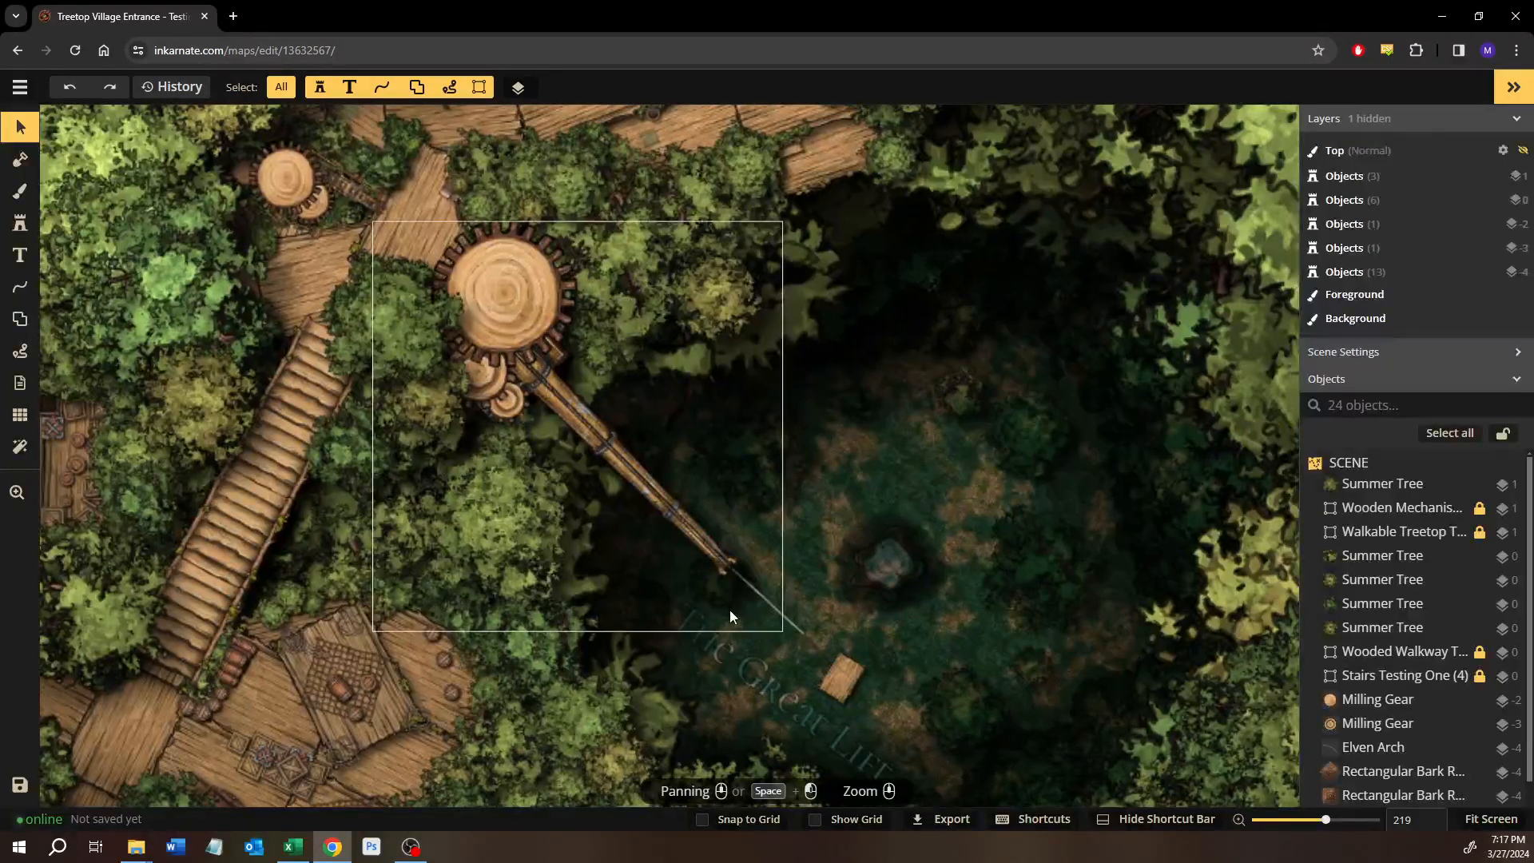
{"action": "scroll", "coordinate": [731, 612], "scroll_direction": "up", "scroll_amount": 3}
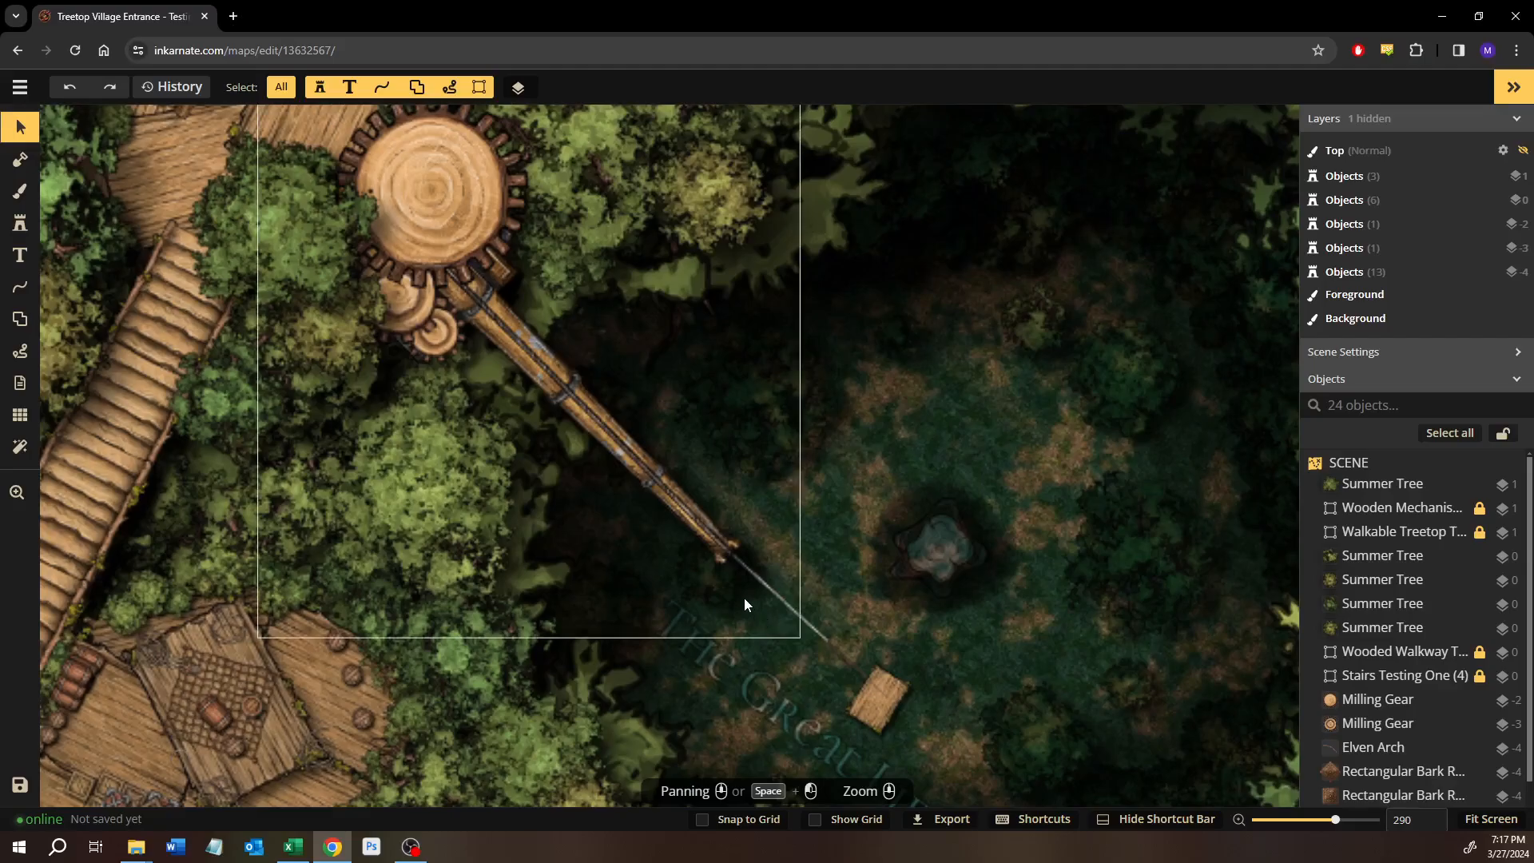
{"action": "scroll", "coordinate": [658, 574], "scroll_direction": "down", "scroll_amount": 5}
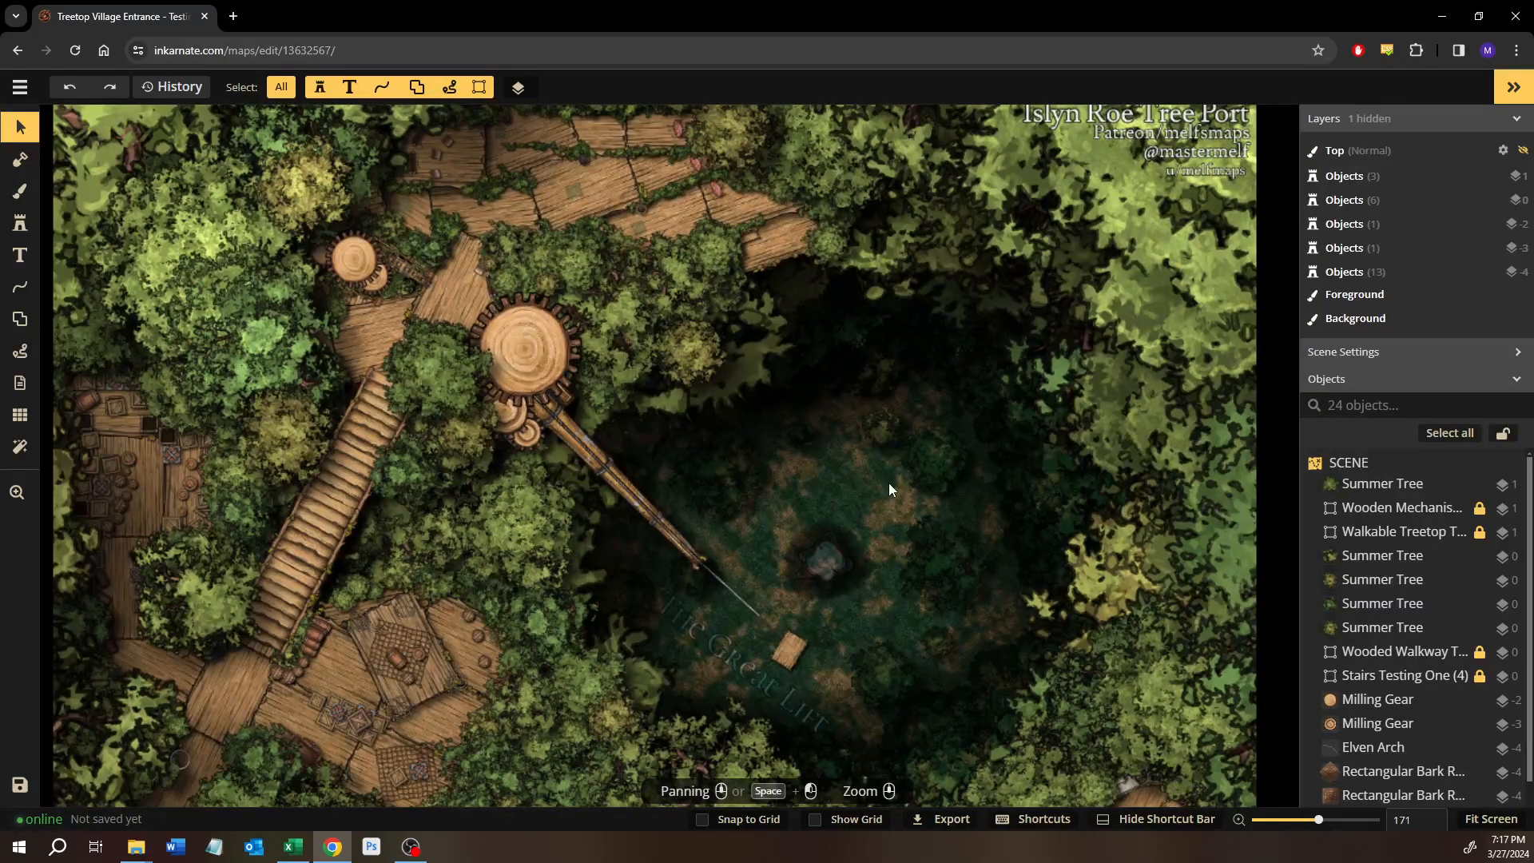
{"action": "scroll", "coordinate": [715, 572], "scroll_direction": "down", "scroll_amount": 3}
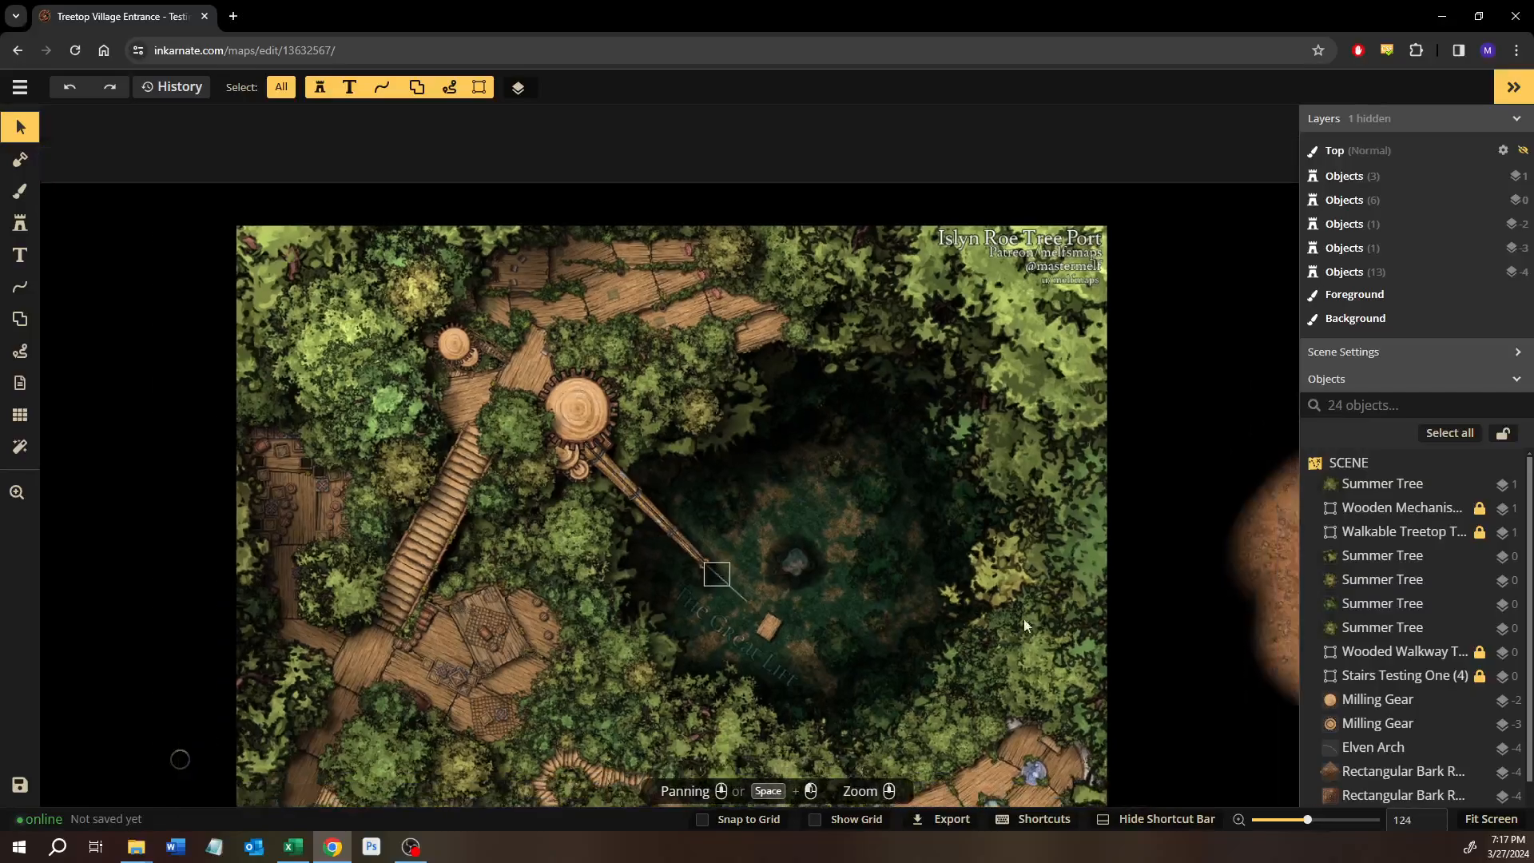
{"action": "left_click_drag", "start_coordinate": [1166, 619], "coordinate": [1137, 592]}
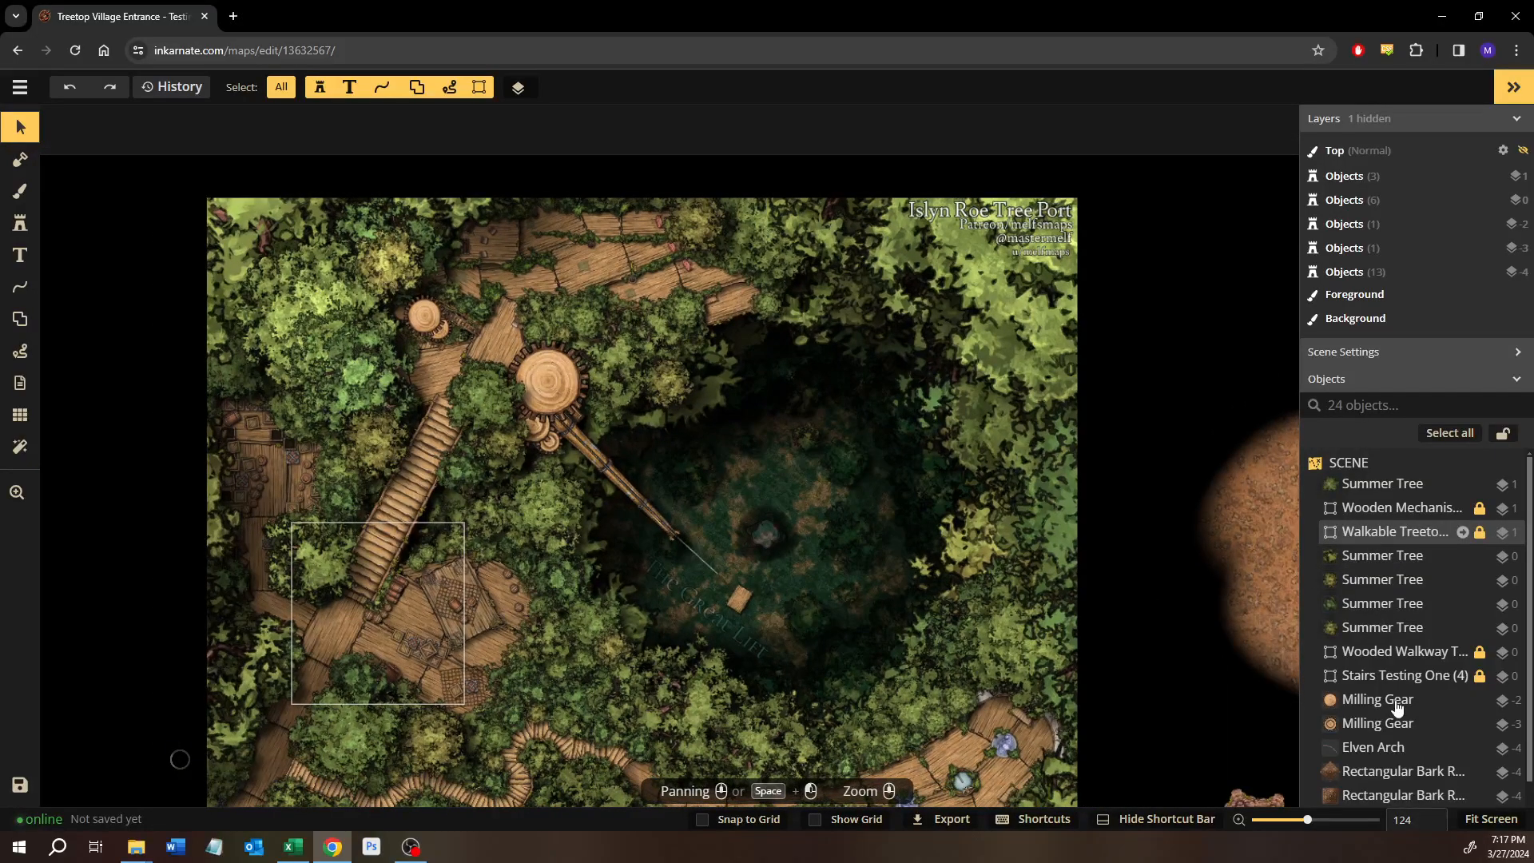
Select the locked Treetop Port stamp from the scene objects and set its opacity to 0.
{"action": "scroll", "coordinate": [1390, 687], "scroll_direction": "down", "scroll_amount": 3}
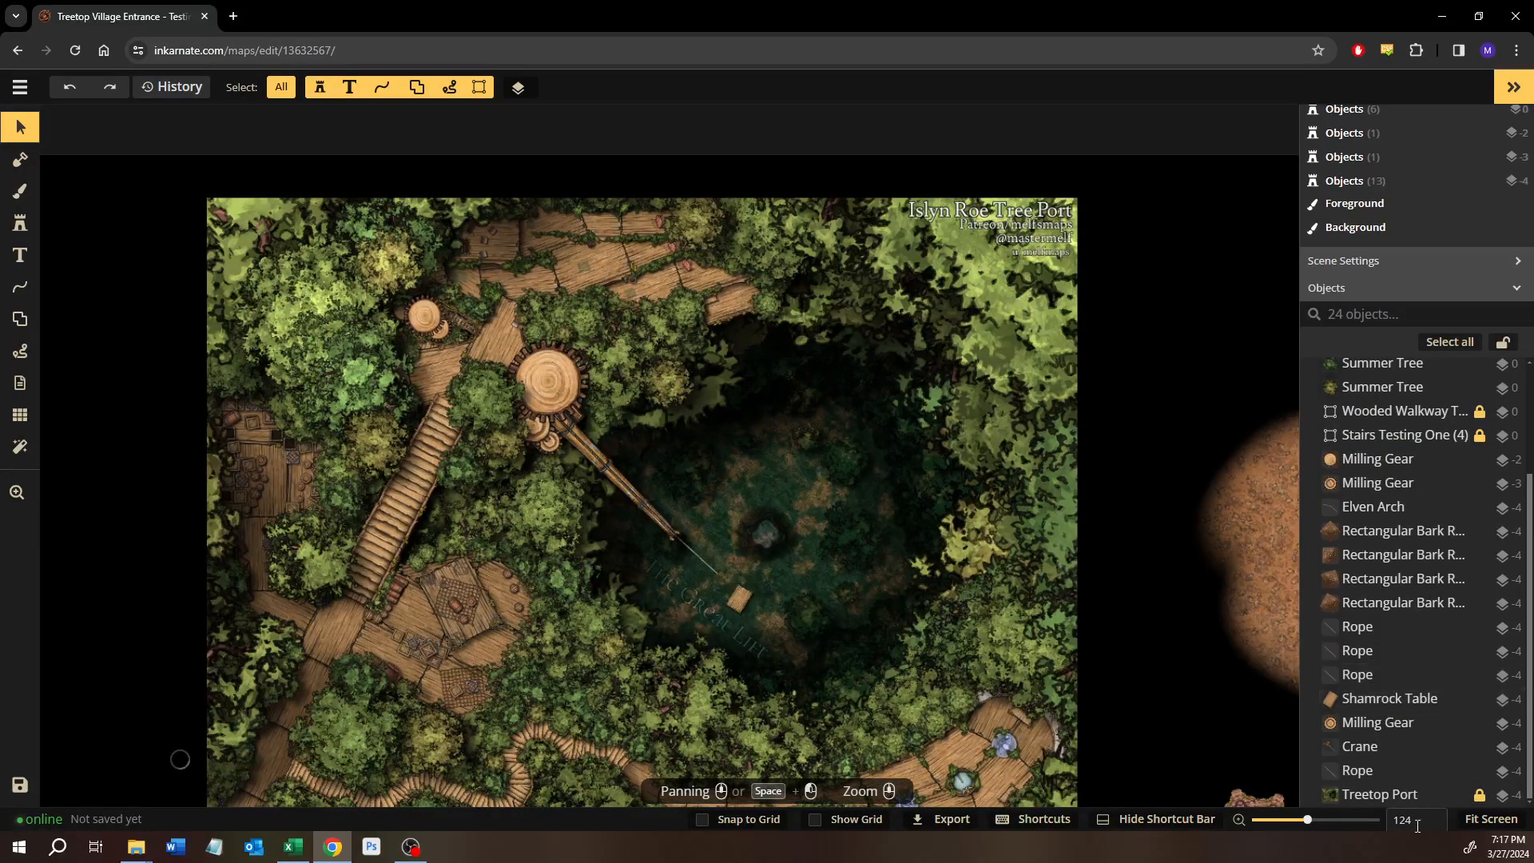
{"action": "left_click", "coordinate": [1385, 801]}
{"action": "scroll", "coordinate": [1110, 647], "scroll_direction": "down", "scroll_amount": 2}
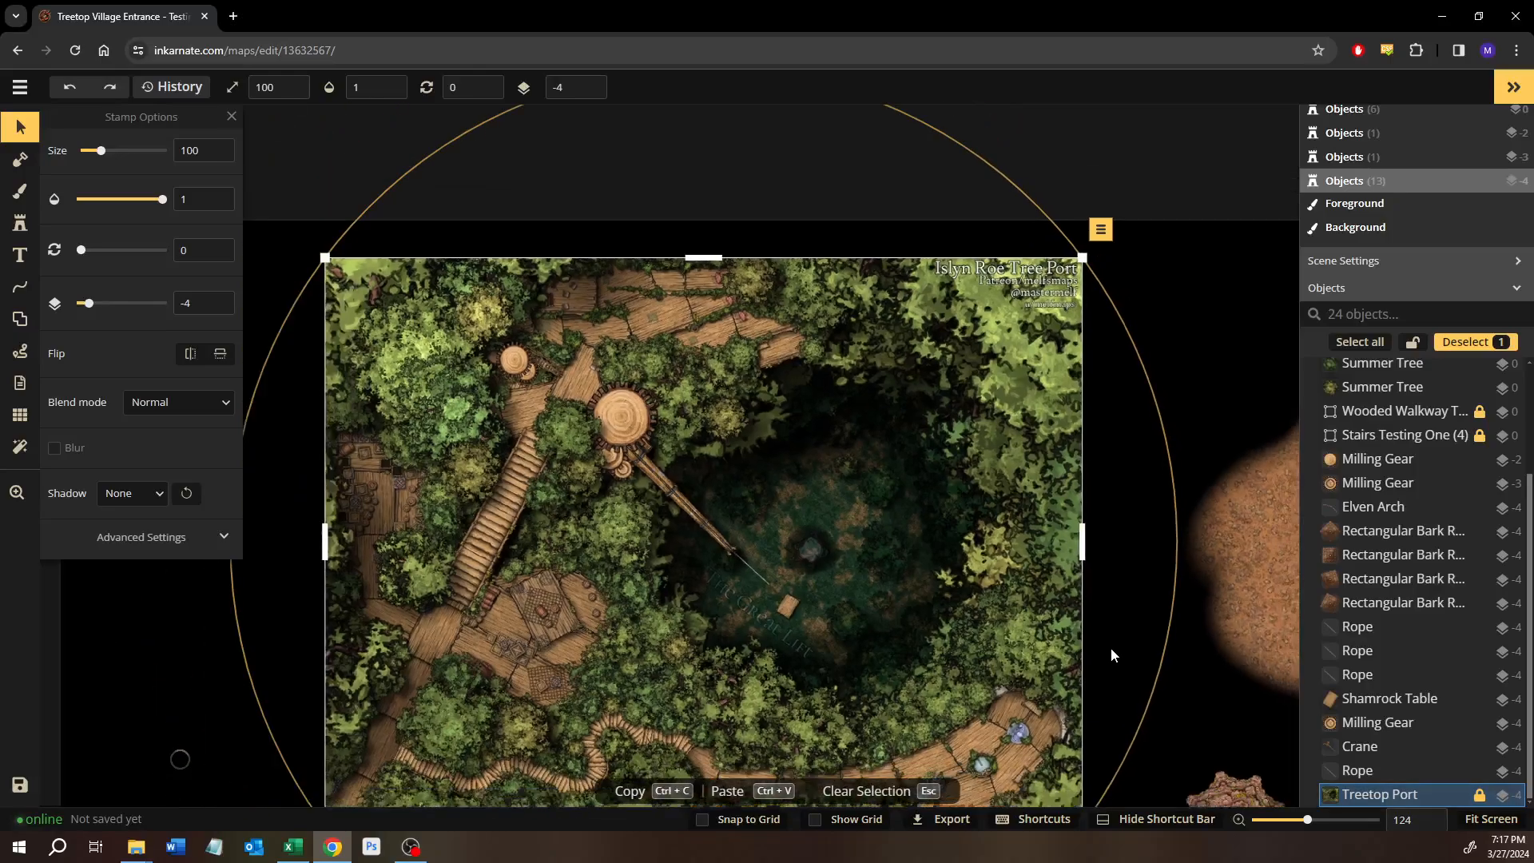
{"action": "left_click_drag", "start_coordinate": [158, 201], "coordinate": [59, 197]}
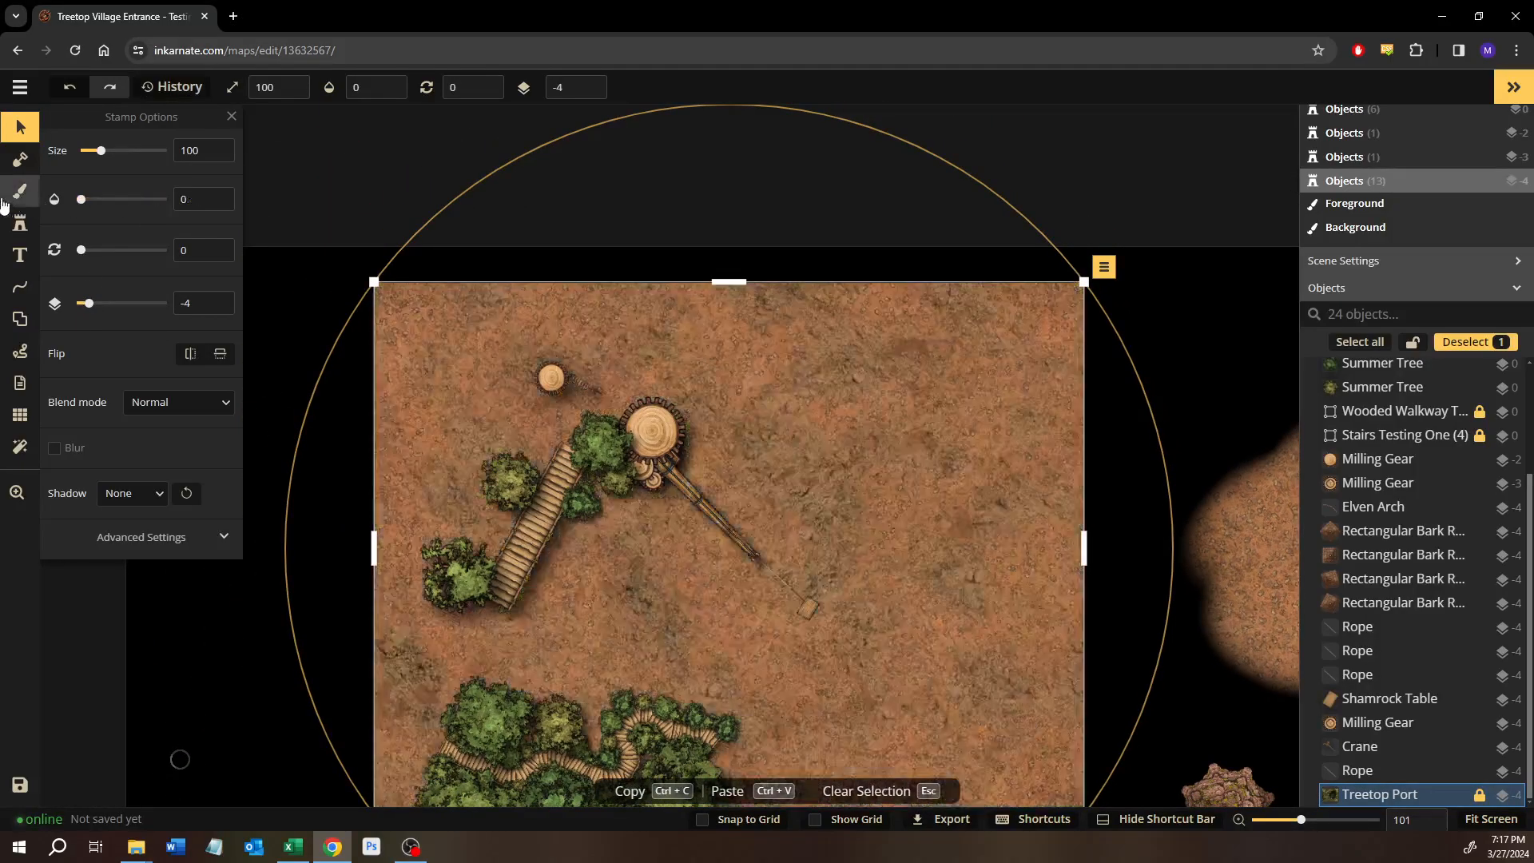
Set the Treetop Port stamp's opacity back to 1 and clear the selection.
{"action": "left_click_drag", "start_coordinate": [512, 568], "coordinate": [613, 379]}
{"action": "left_click_drag", "start_coordinate": [672, 501], "coordinate": [506, 607]}
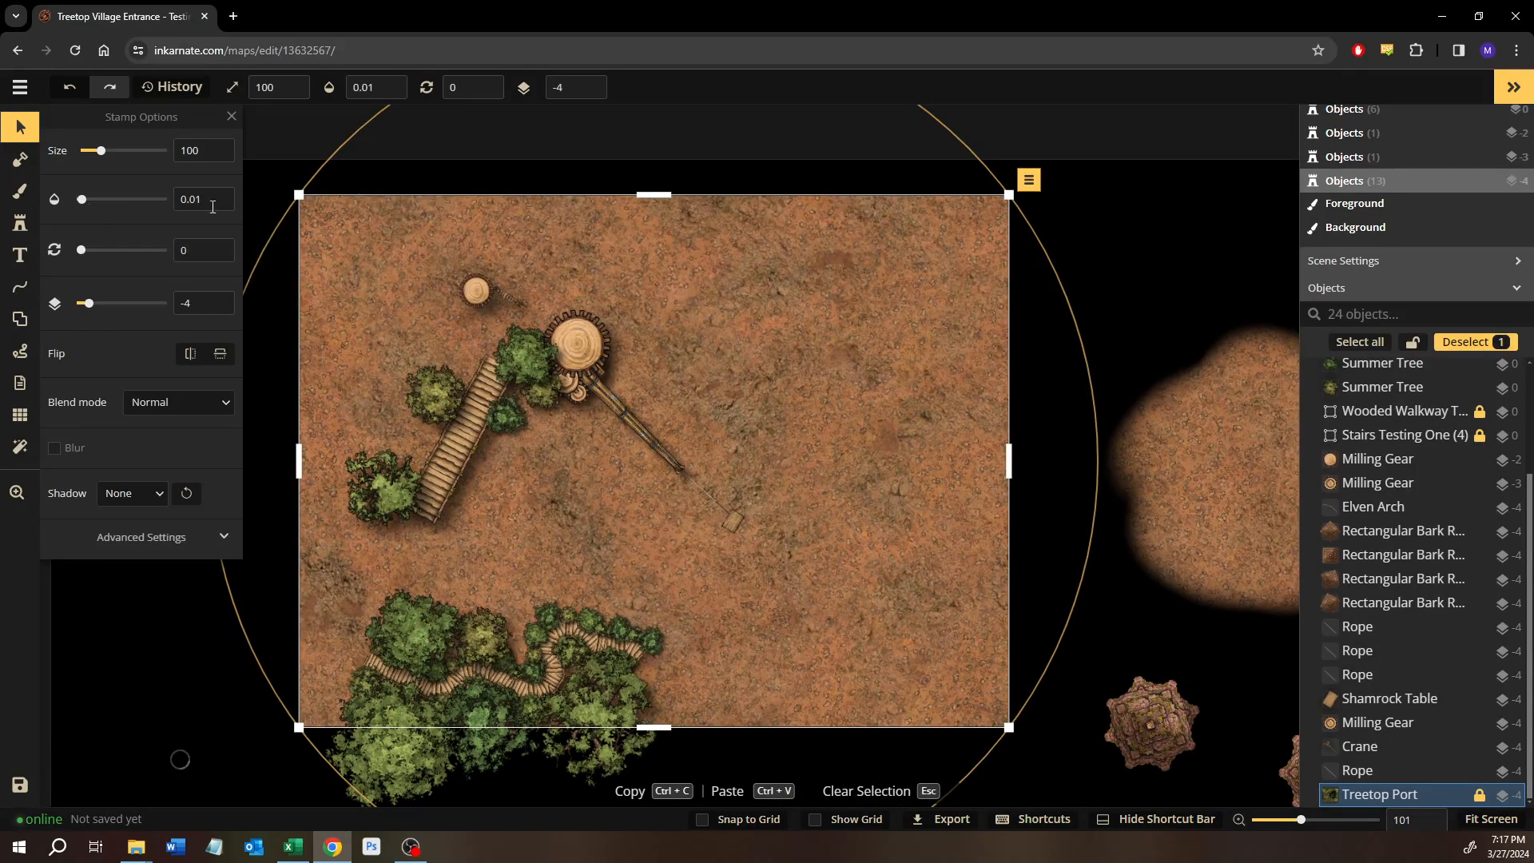
{"action": "left_click_drag", "start_coordinate": [81, 199], "coordinate": [293, 210]}
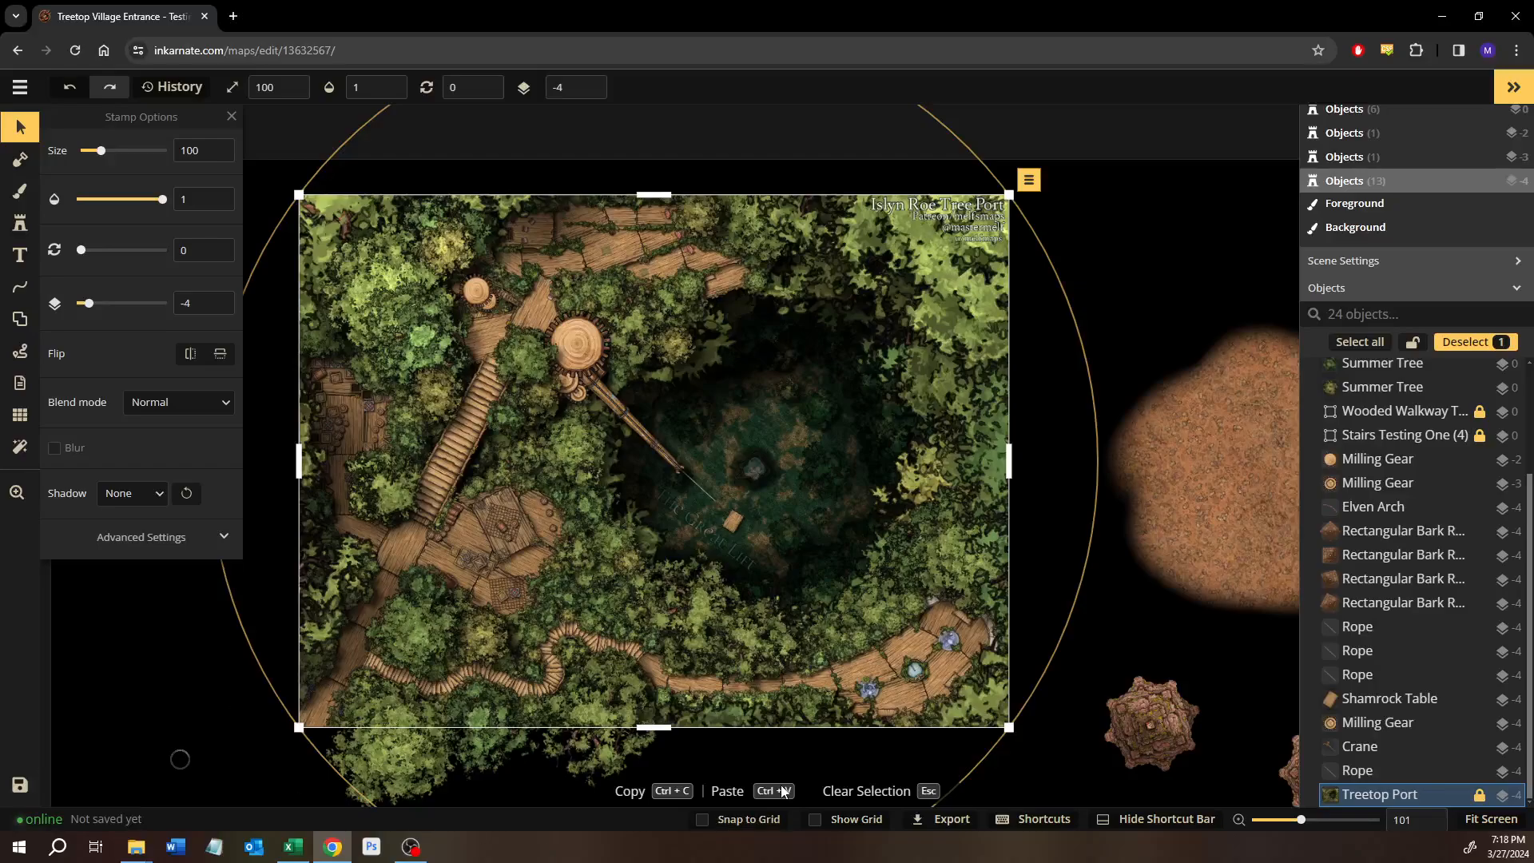
{"action": "left_click", "coordinate": [1148, 605]}
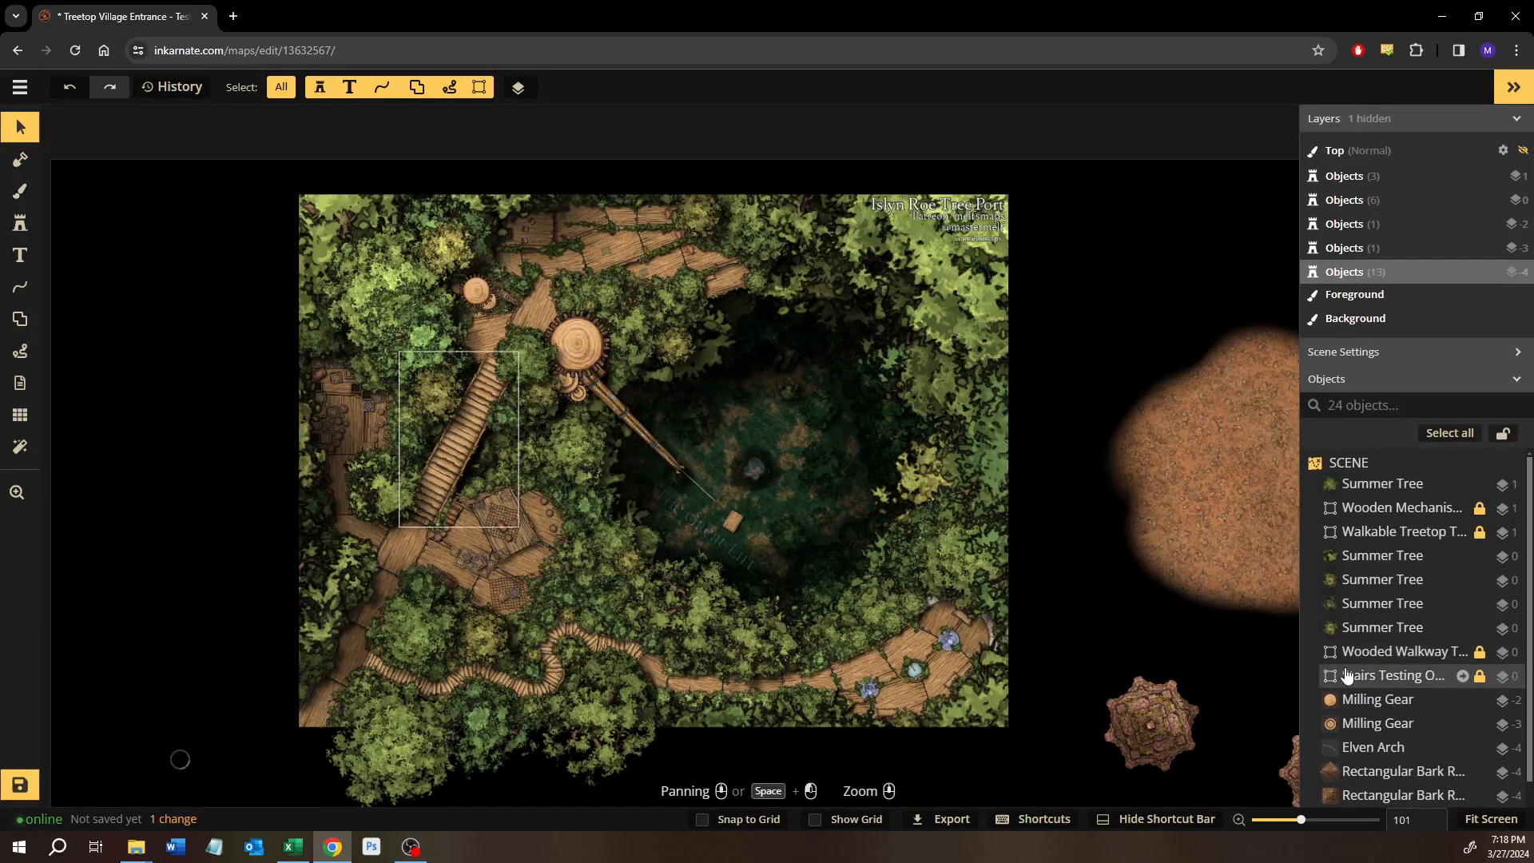
Move the locked Stairs Testing One group off the map image into the black area west of the furnished platform.
{"action": "left_click", "coordinate": [1394, 676]}
{"action": "left_click_drag", "start_coordinate": [733, 479], "coordinate": [961, 407]}
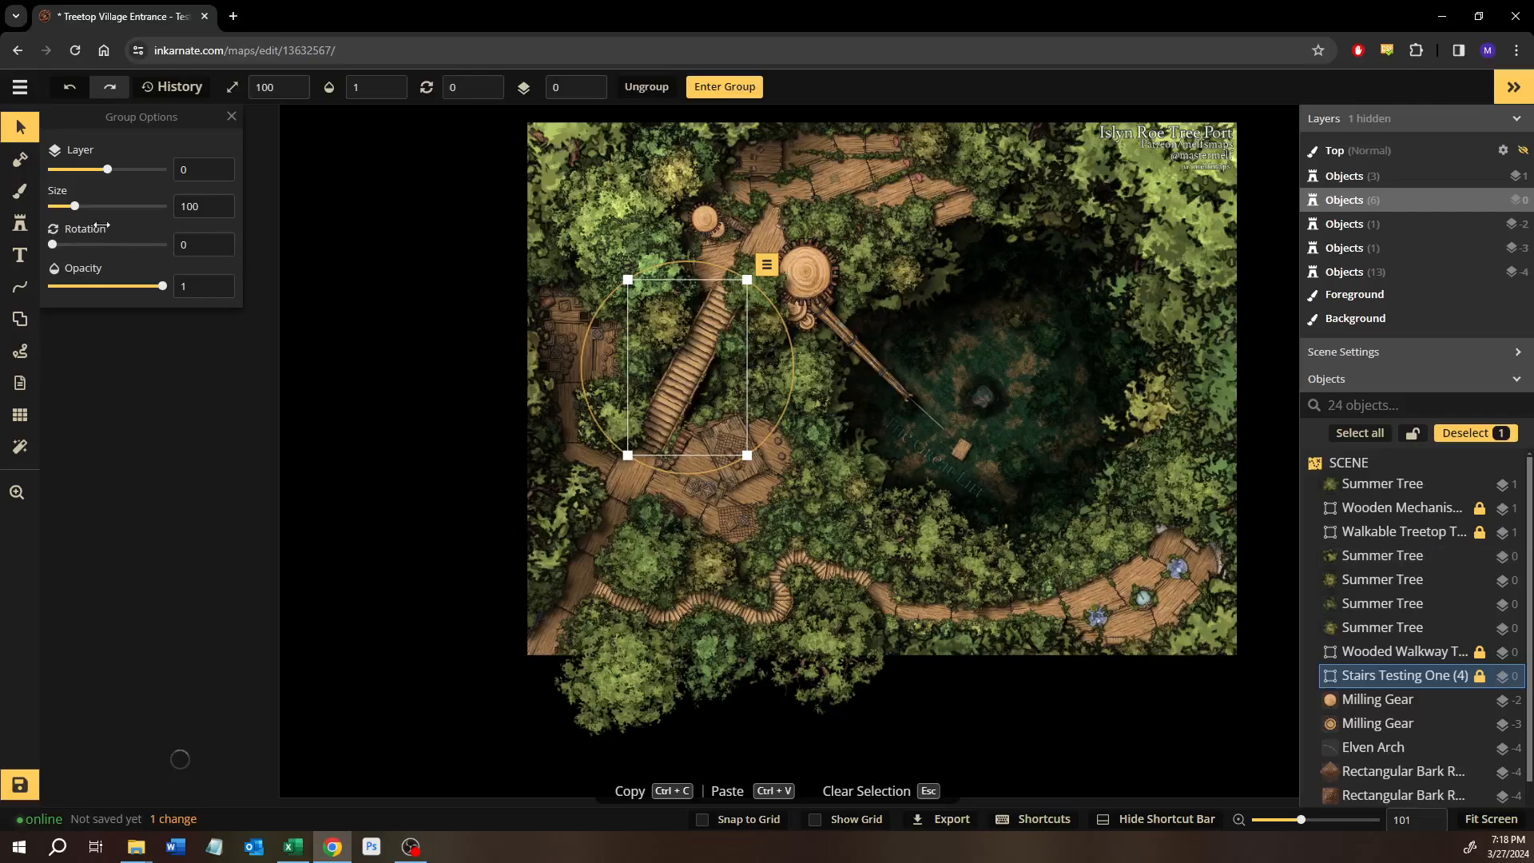
{"action": "left_click_drag", "start_coordinate": [158, 290], "coordinate": [203, 305]}
{"action": "left_click_drag", "start_coordinate": [110, 305], "coordinate": [241, 352]}
{"action": "left_click_drag", "start_coordinate": [12, 342], "coordinate": [231, 337]}
{"action": "left_click_drag", "start_coordinate": [152, 286], "coordinate": [386, 431]}
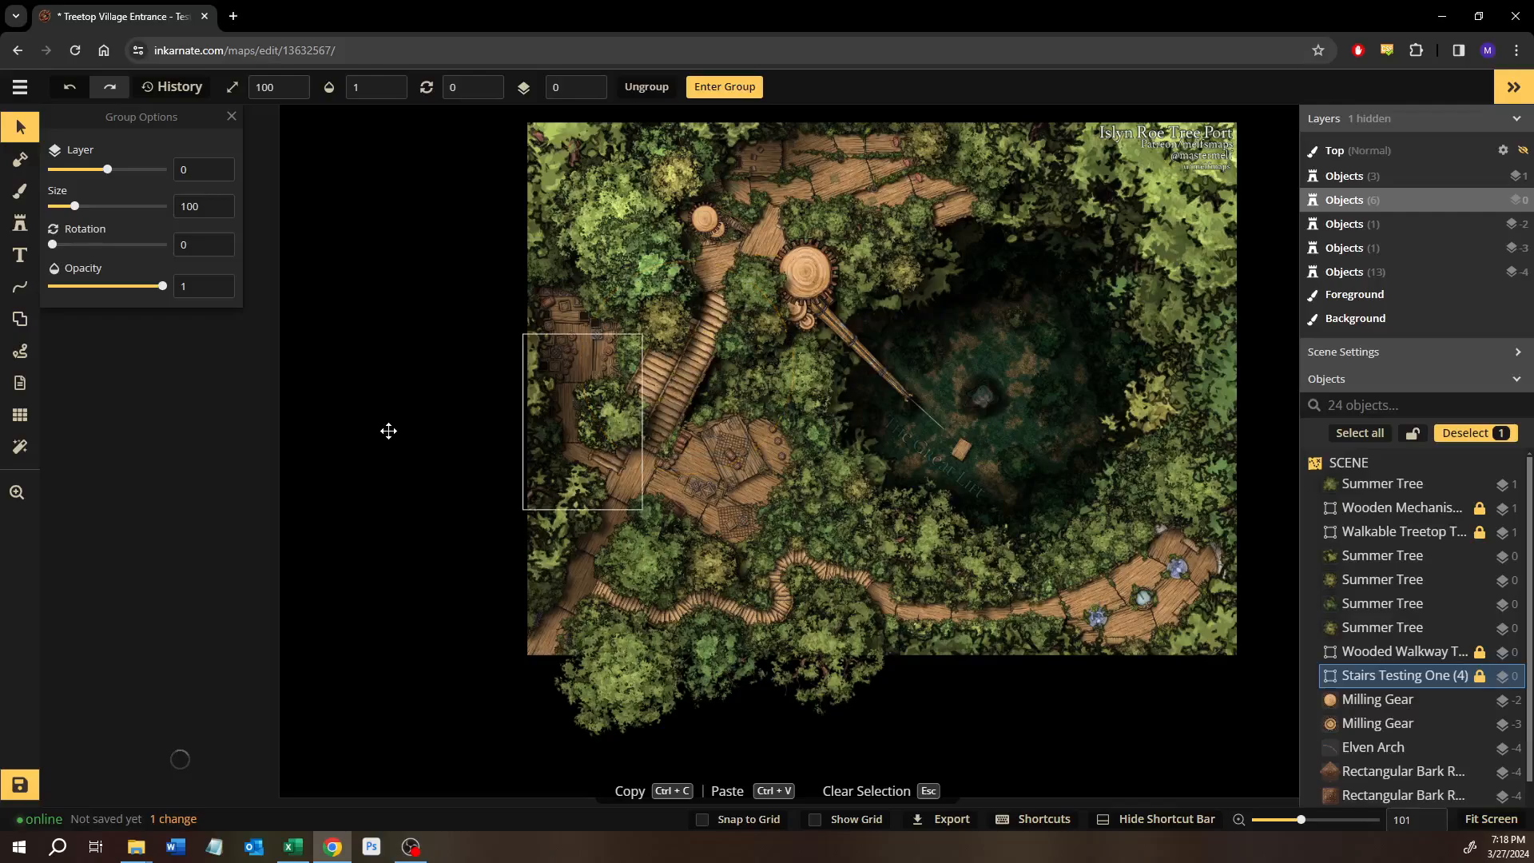
Move the locked Wooded Walkway group with its trees off the map image, into the black area below the spare stairs.
{"action": "left_click", "coordinate": [1386, 652]}
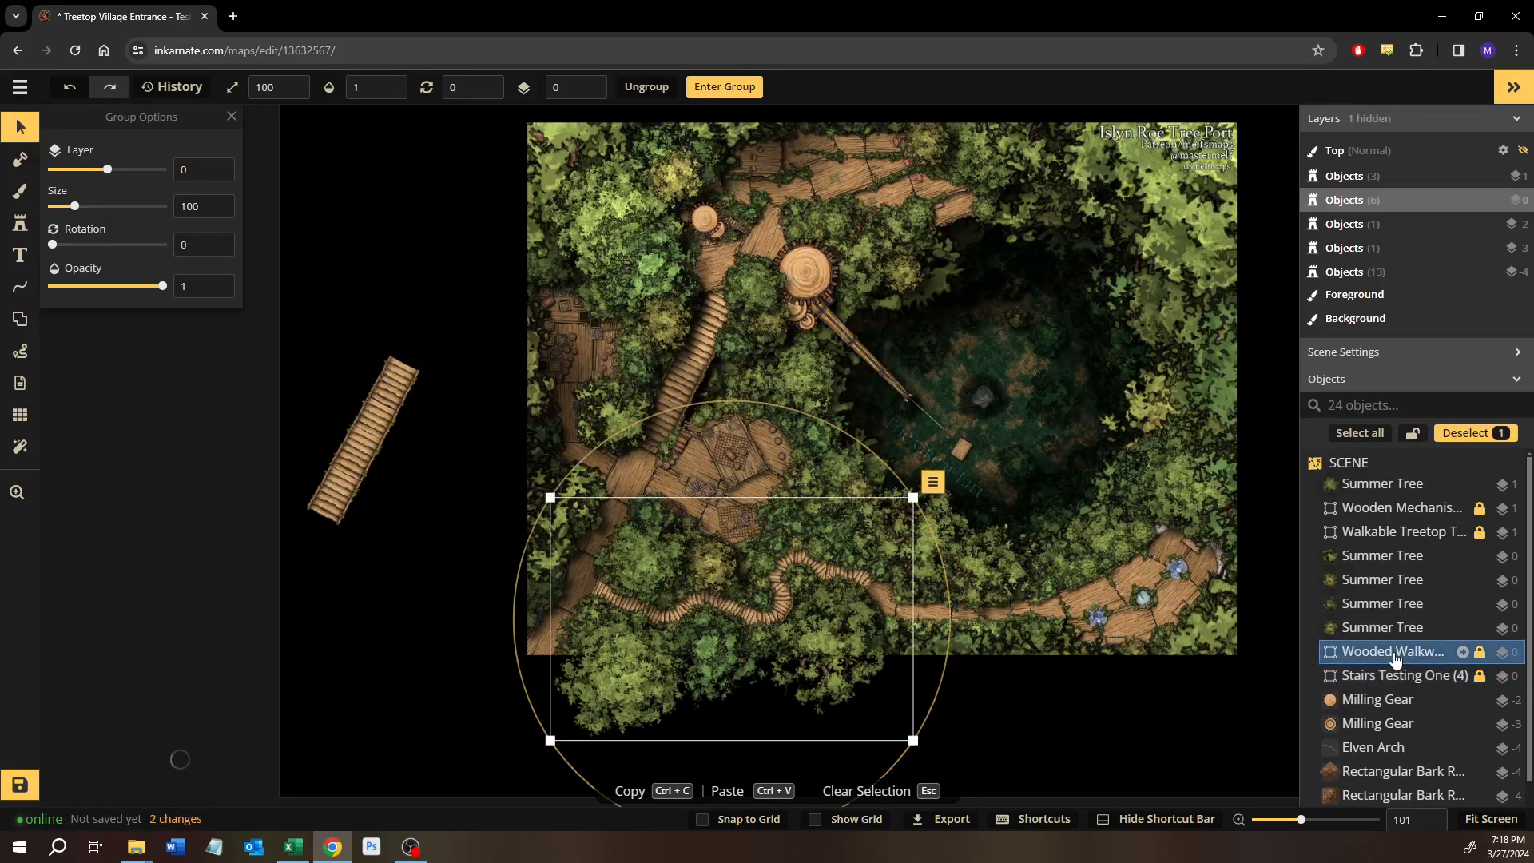
{"action": "scroll", "coordinate": [708, 645], "scroll_direction": "up", "scroll_amount": 4}
{"action": "left_click_drag", "start_coordinate": [708, 644], "coordinate": [529, 521]}
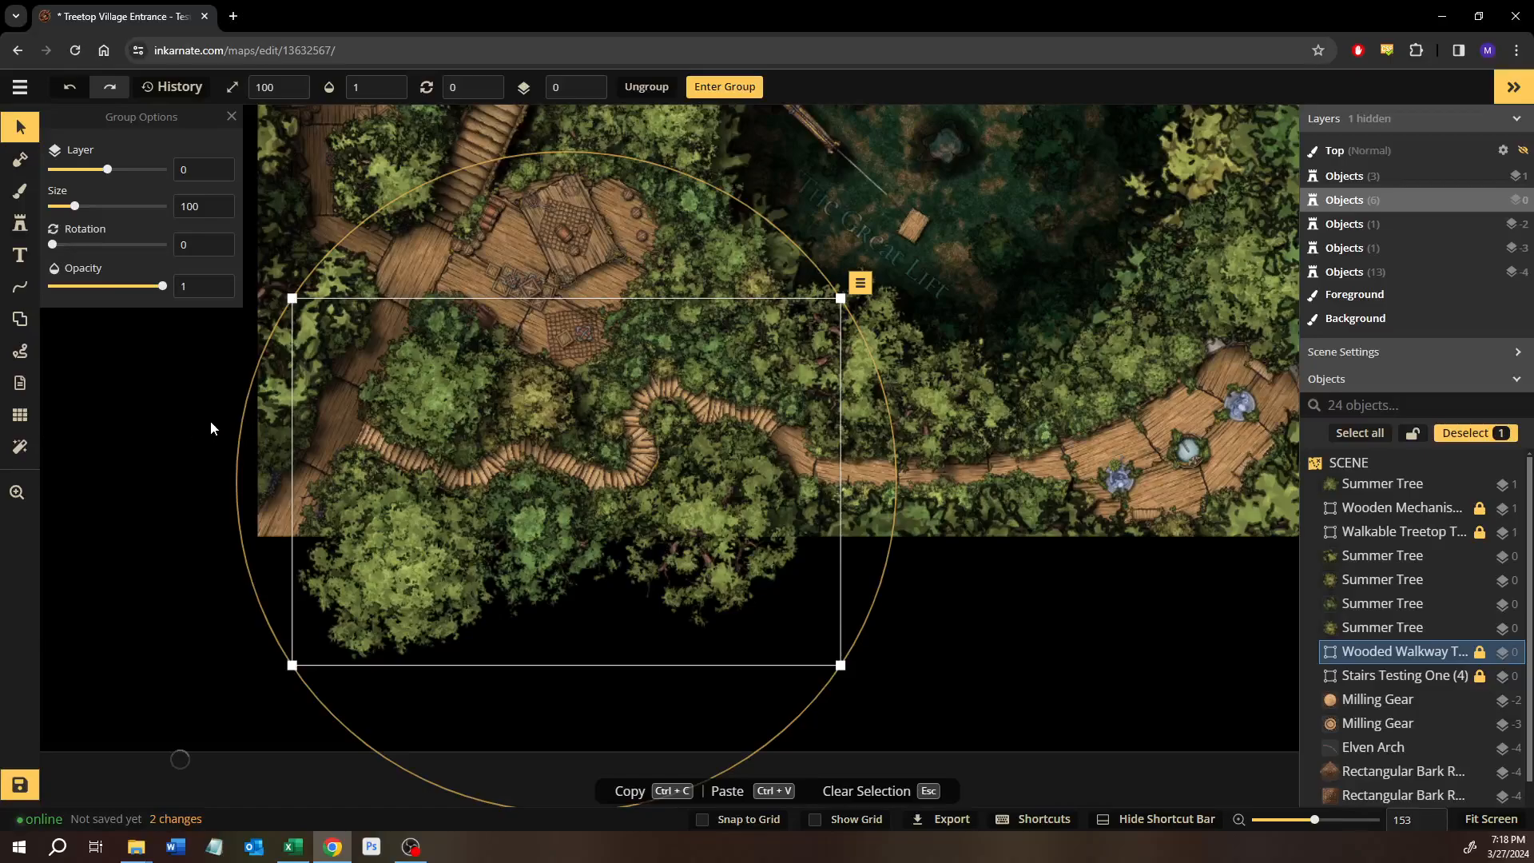
{"action": "left_click_drag", "start_coordinate": [166, 289], "coordinate": [212, 303]}
{"action": "left_click_drag", "start_coordinate": [107, 319], "coordinate": [36, 336]}
{"action": "left_click_drag", "start_coordinate": [192, 330], "coordinate": [235, 331]}
{"action": "left_click_drag", "start_coordinate": [496, 484], "coordinate": [826, 484]}
{"action": "left_click_drag", "start_coordinate": [823, 504], "coordinate": [727, 621]}
{"action": "left_click_drag", "start_coordinate": [491, 721], "coordinate": [432, 730]}
Select the locked Walkable Treetop group at the furnished platform and set its opacity to 1.
{"action": "left_click", "coordinate": [1413, 532]}
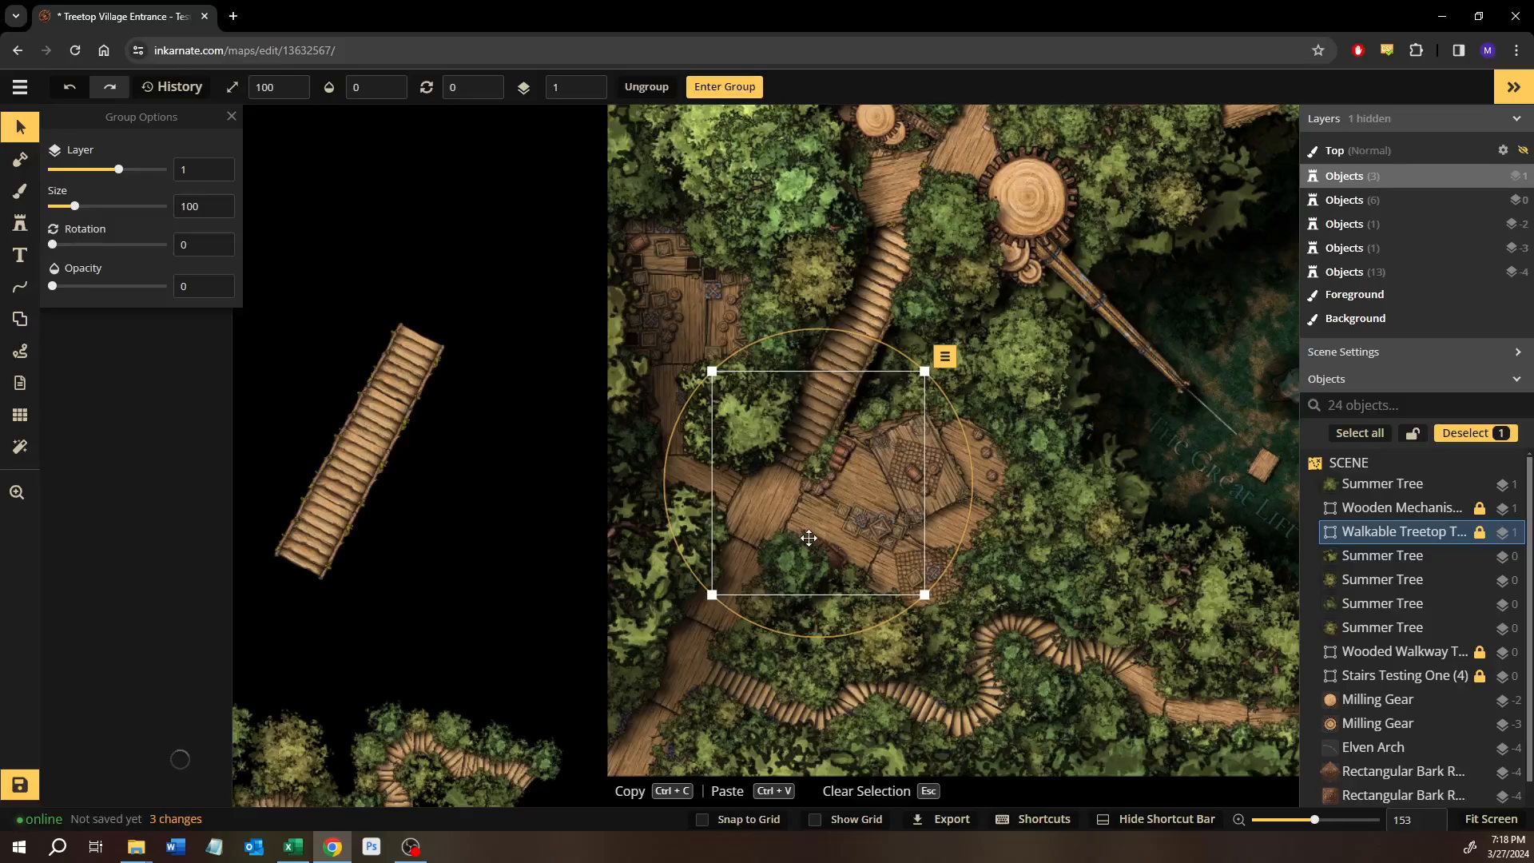
{"action": "left_click_drag", "start_coordinate": [797, 508], "coordinate": [436, 260]}
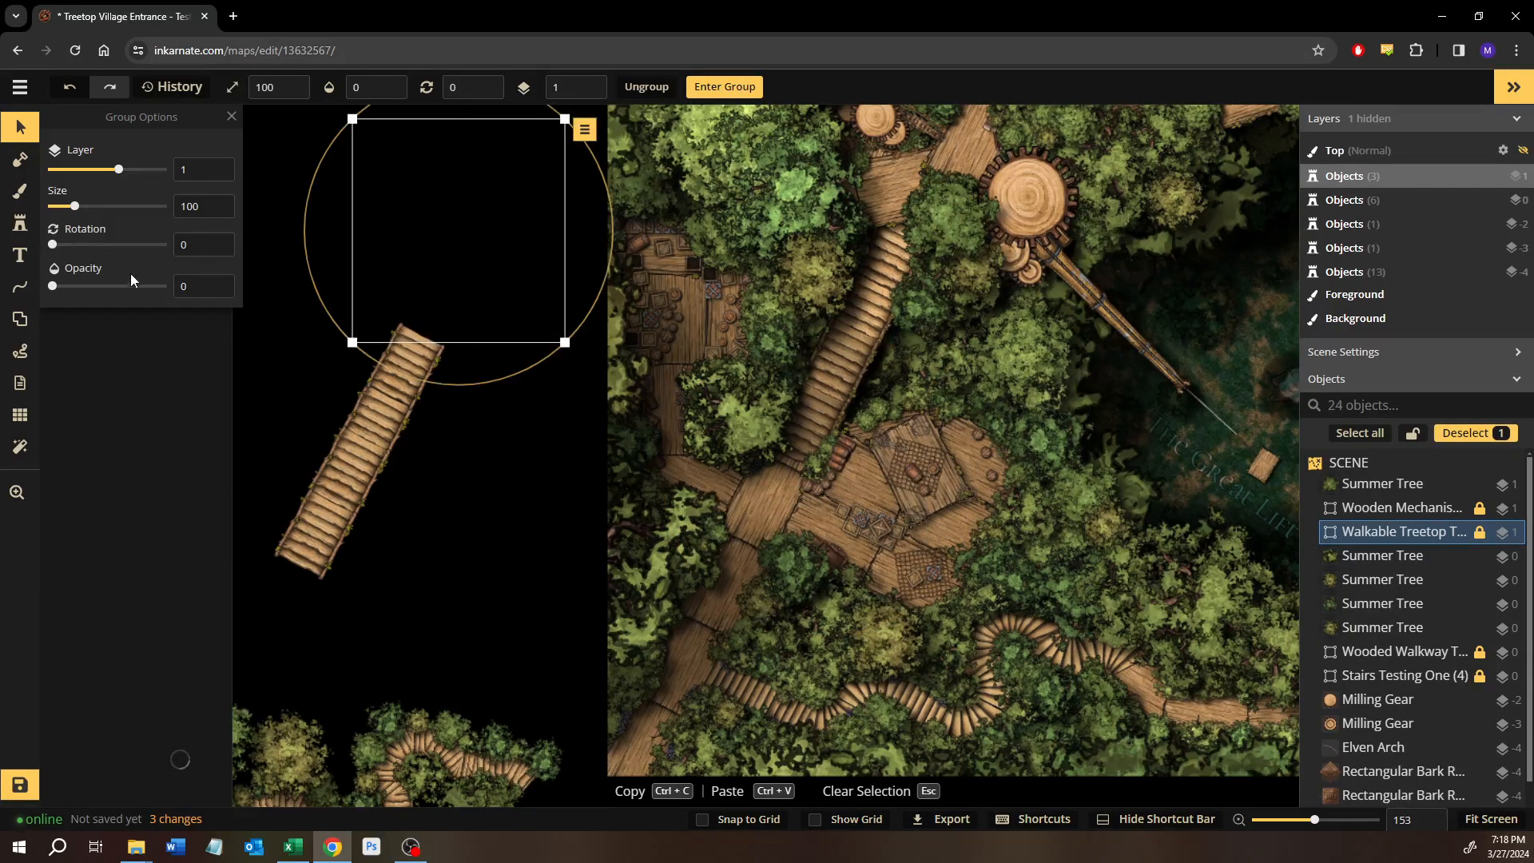
{"action": "left_click_drag", "start_coordinate": [53, 286], "coordinate": [295, 291]}
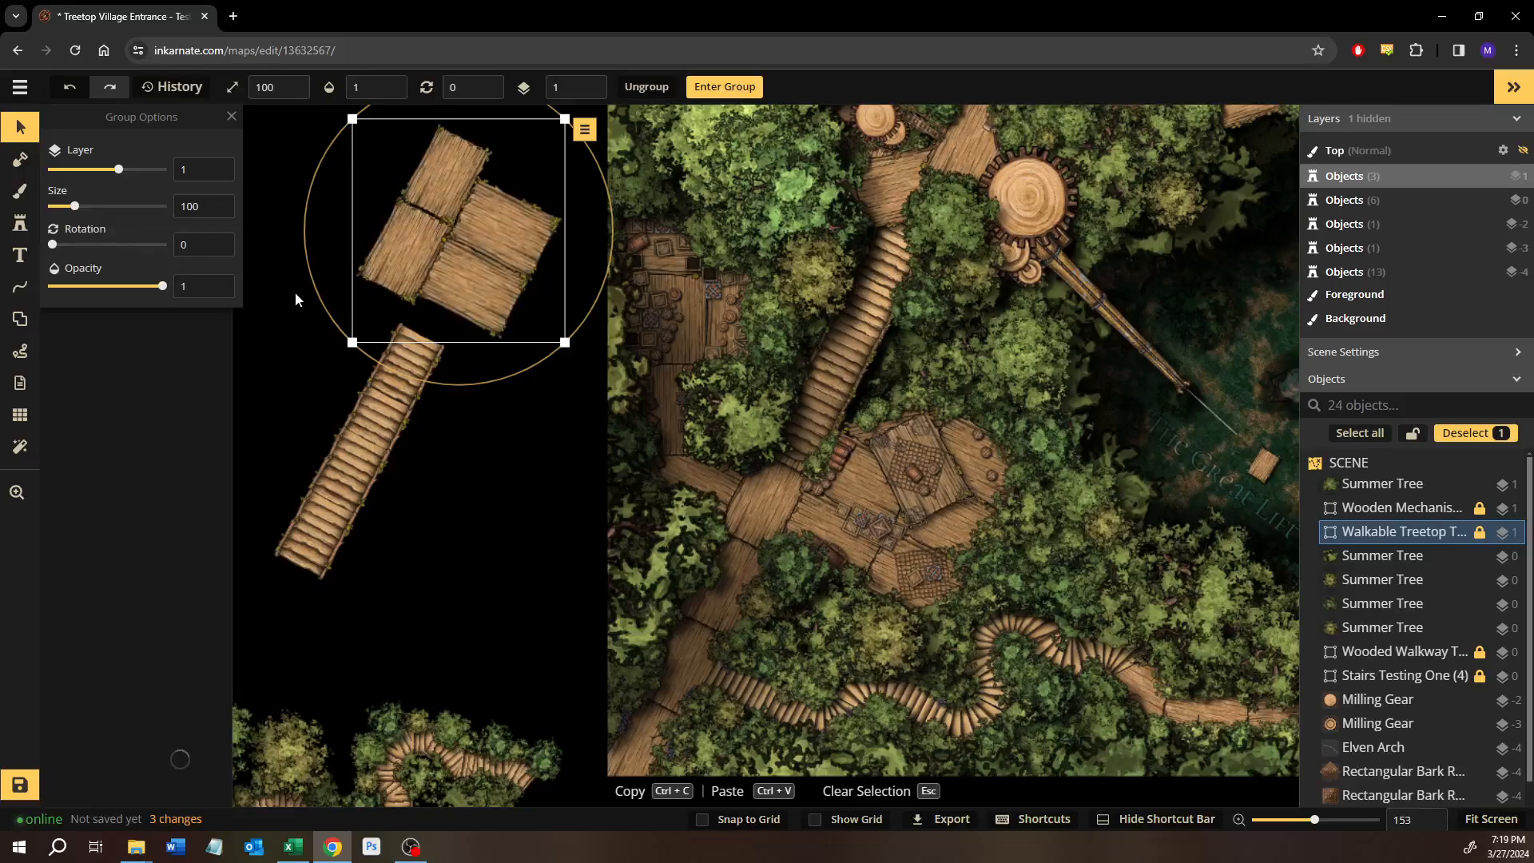
{"action": "left_click_drag", "start_coordinate": [549, 275], "coordinate": [882, 500]}
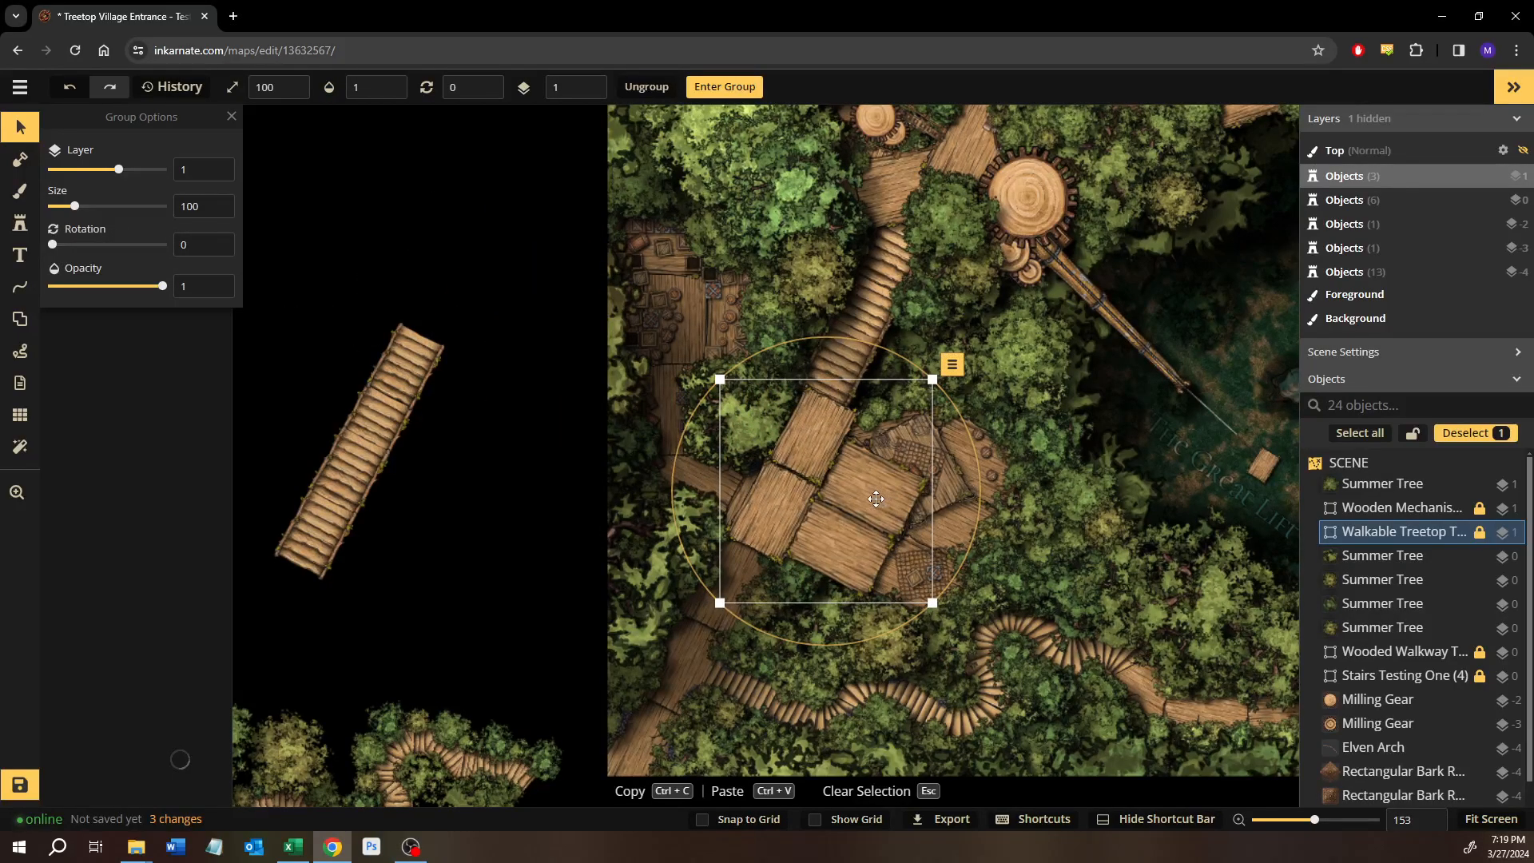
{"action": "key", "text": "ctrl+z"}
{"action": "left_click_drag", "start_coordinate": [53, 286], "coordinate": [304, 305]}
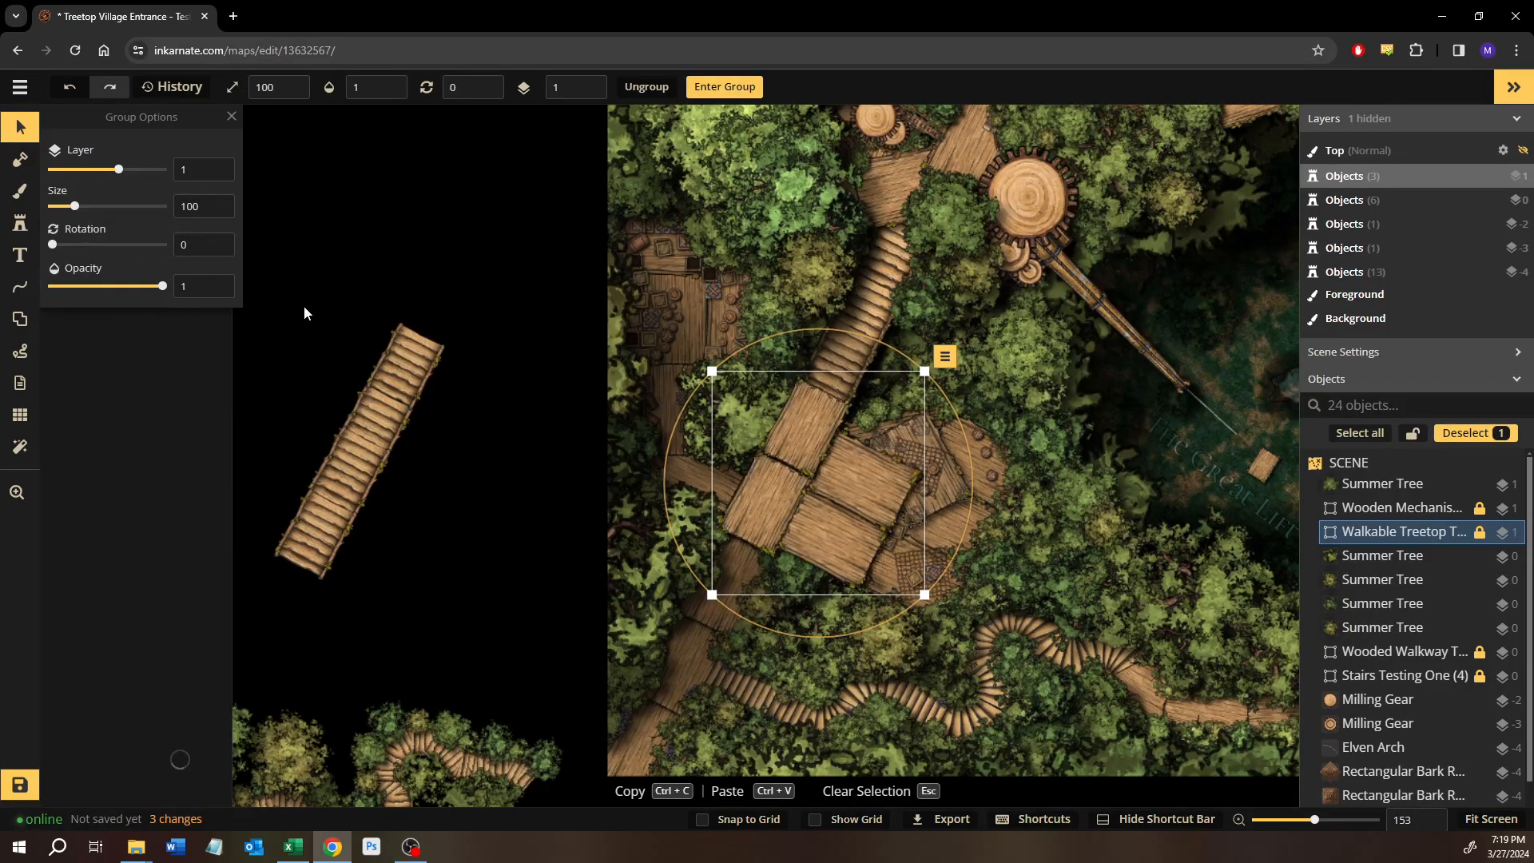
Move the Walkable Treetop plank group off the map image, just above the spare stairs.
{"action": "left_click", "coordinate": [517, 215]}
{"action": "left_click_drag", "start_coordinate": [797, 510], "coordinate": [349, 203]}
{"action": "left_click", "coordinate": [1396, 532]}
{"action": "left_click_drag", "start_coordinate": [968, 505], "coordinate": [638, 563]}
Inspect the locked Wooden Mechanism group beside the upper platform up close and move it off the map's western edge.
{"action": "left_click", "coordinate": [1400, 508]}
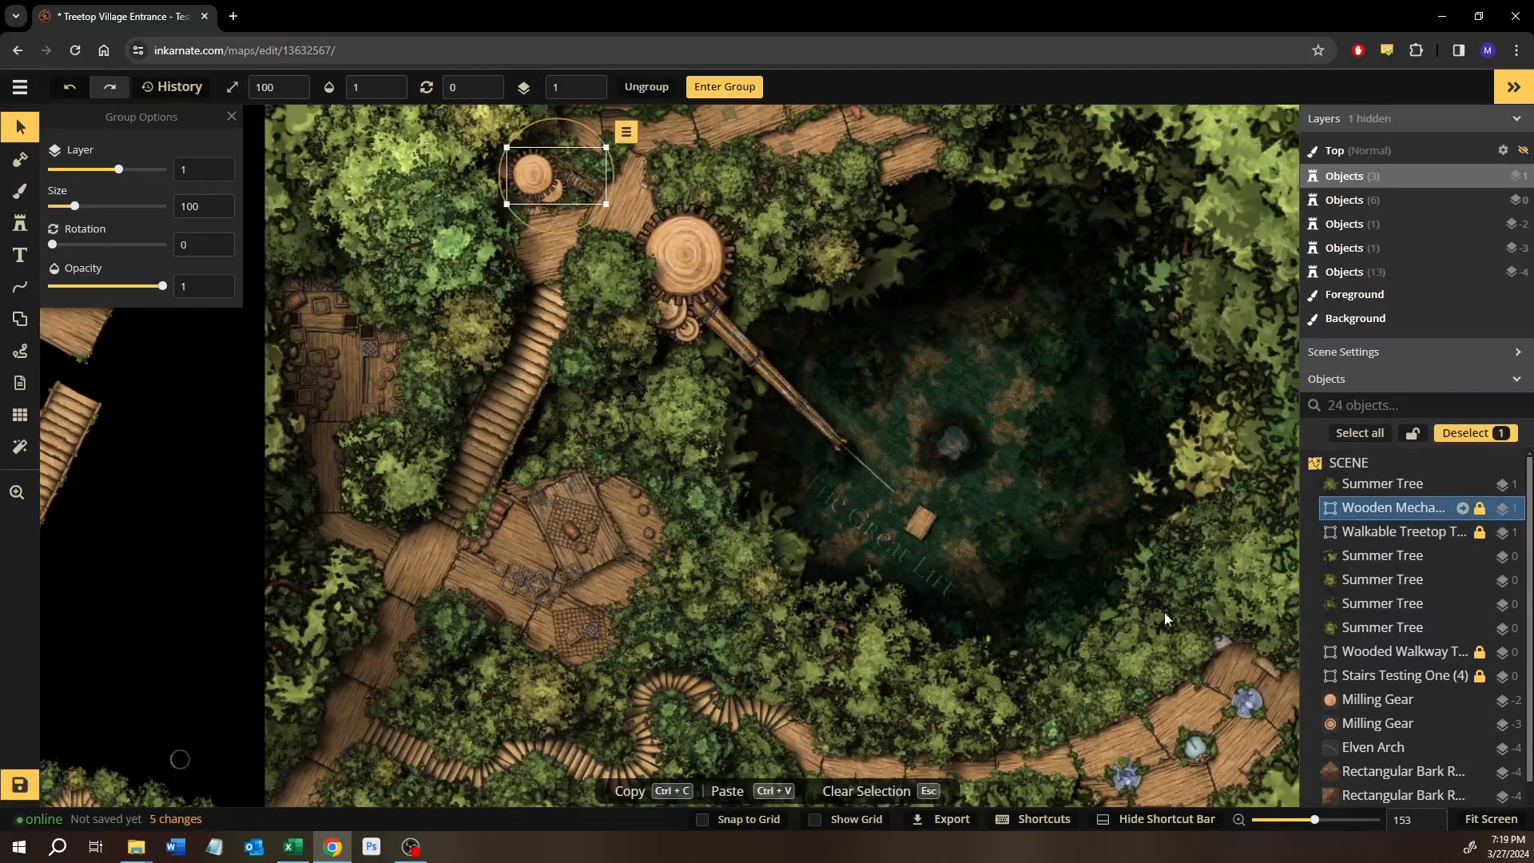
{"action": "left_click_drag", "start_coordinate": [728, 558], "coordinate": [735, 652]}
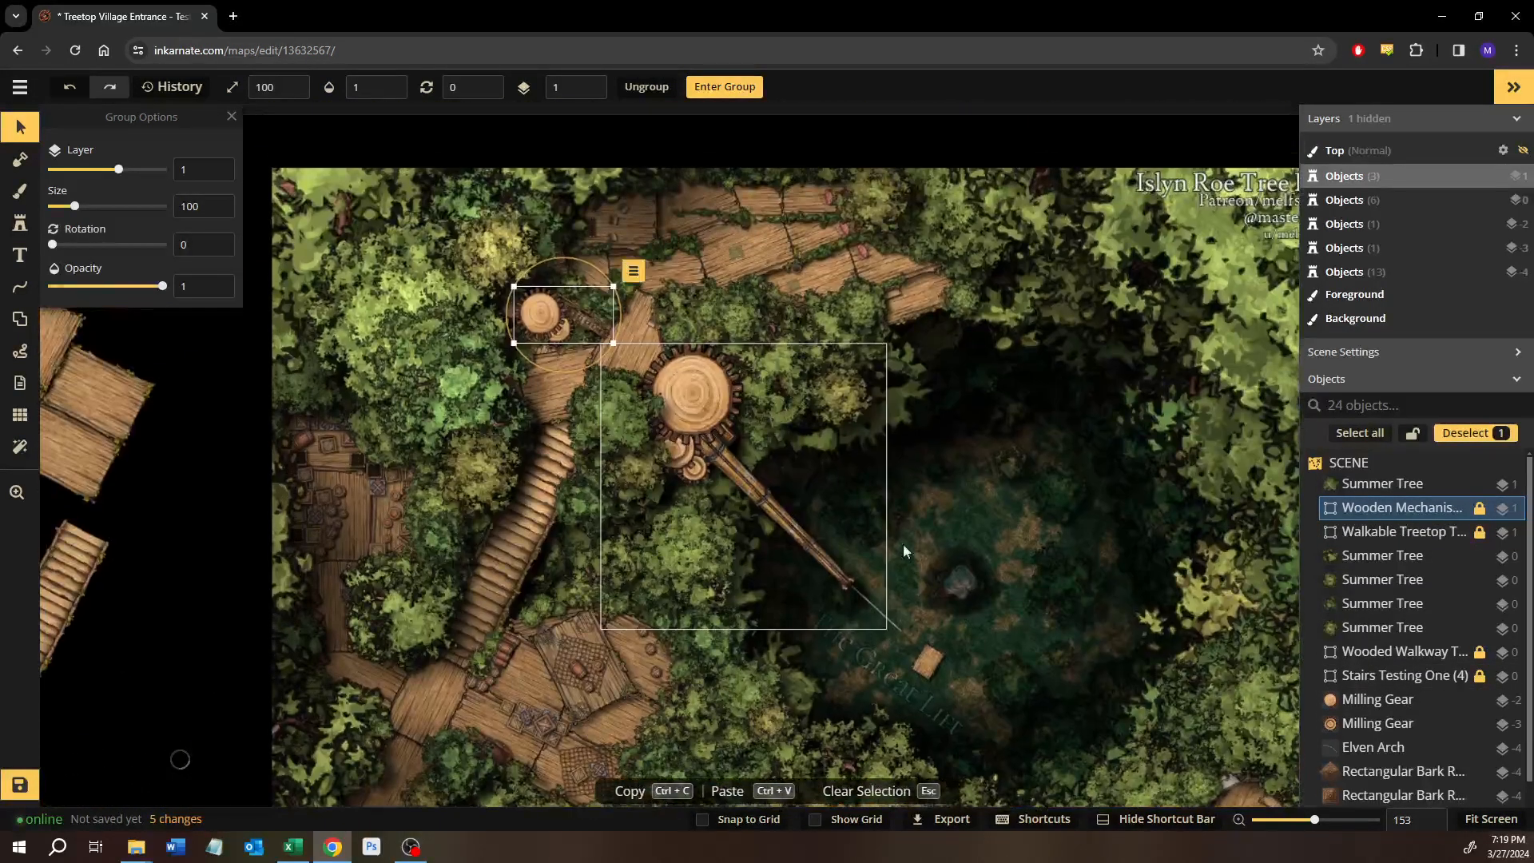
{"action": "mouse_move", "coordinate": [546, 321]}
{"action": "left_mouse_down"}
{"action": "mouse_move", "coordinate": [468, 352]}
{"action": "mouse_move", "coordinate": [573, 337]}
{"action": "mouse_move", "coordinate": [539, 316]}
{"action": "left_mouse_up"}
{"action": "scroll", "coordinate": [539, 316], "scroll_direction": "up", "scroll_amount": 4}
{"action": "scroll", "coordinate": [549, 323], "scroll_direction": "up", "scroll_amount": 8}
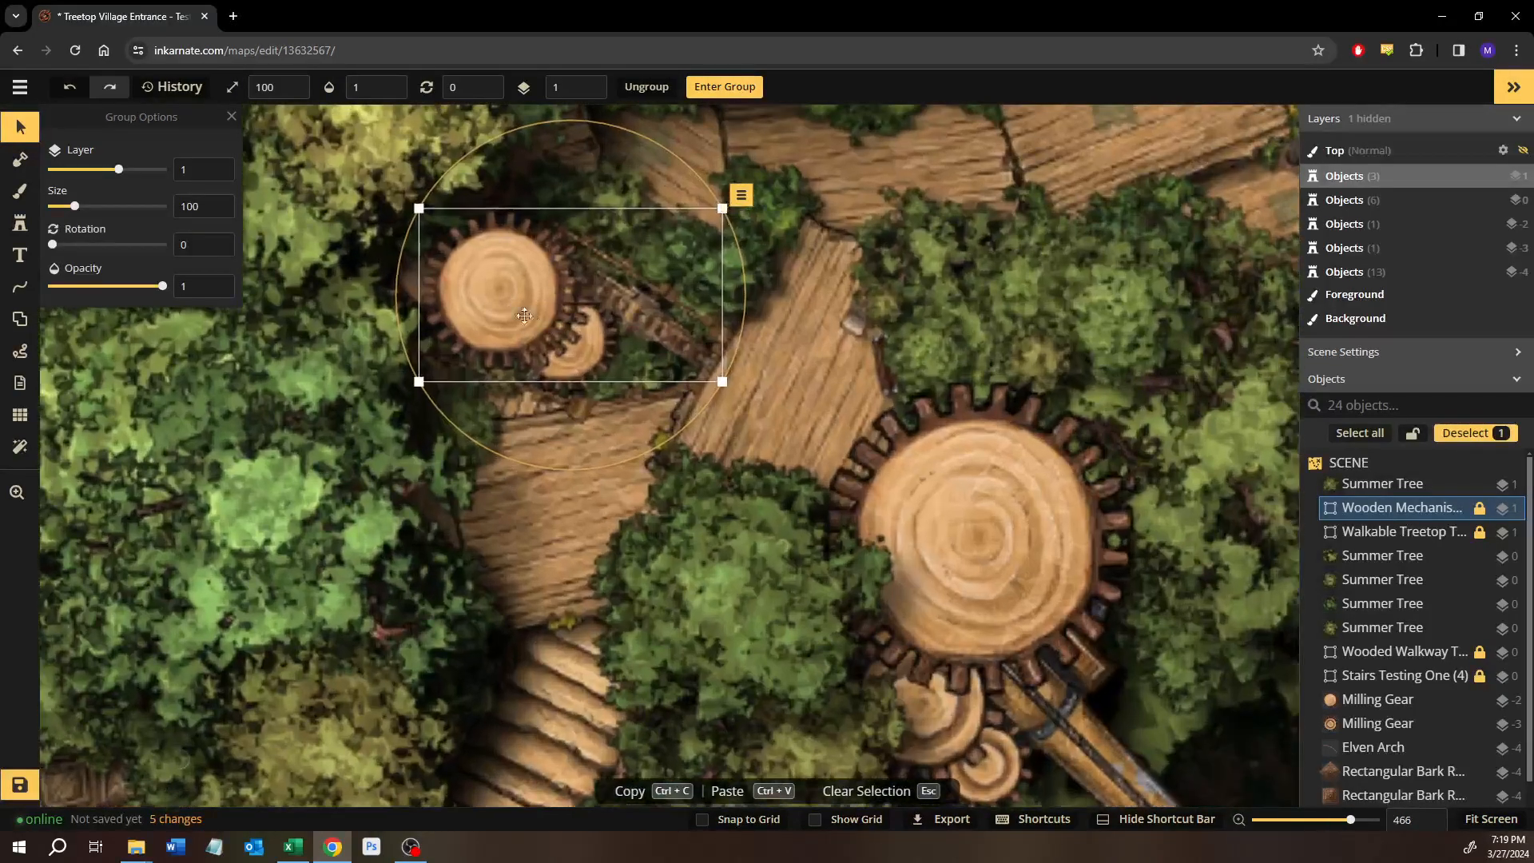
{"action": "left_click_drag", "start_coordinate": [537, 317], "coordinate": [479, 314]}
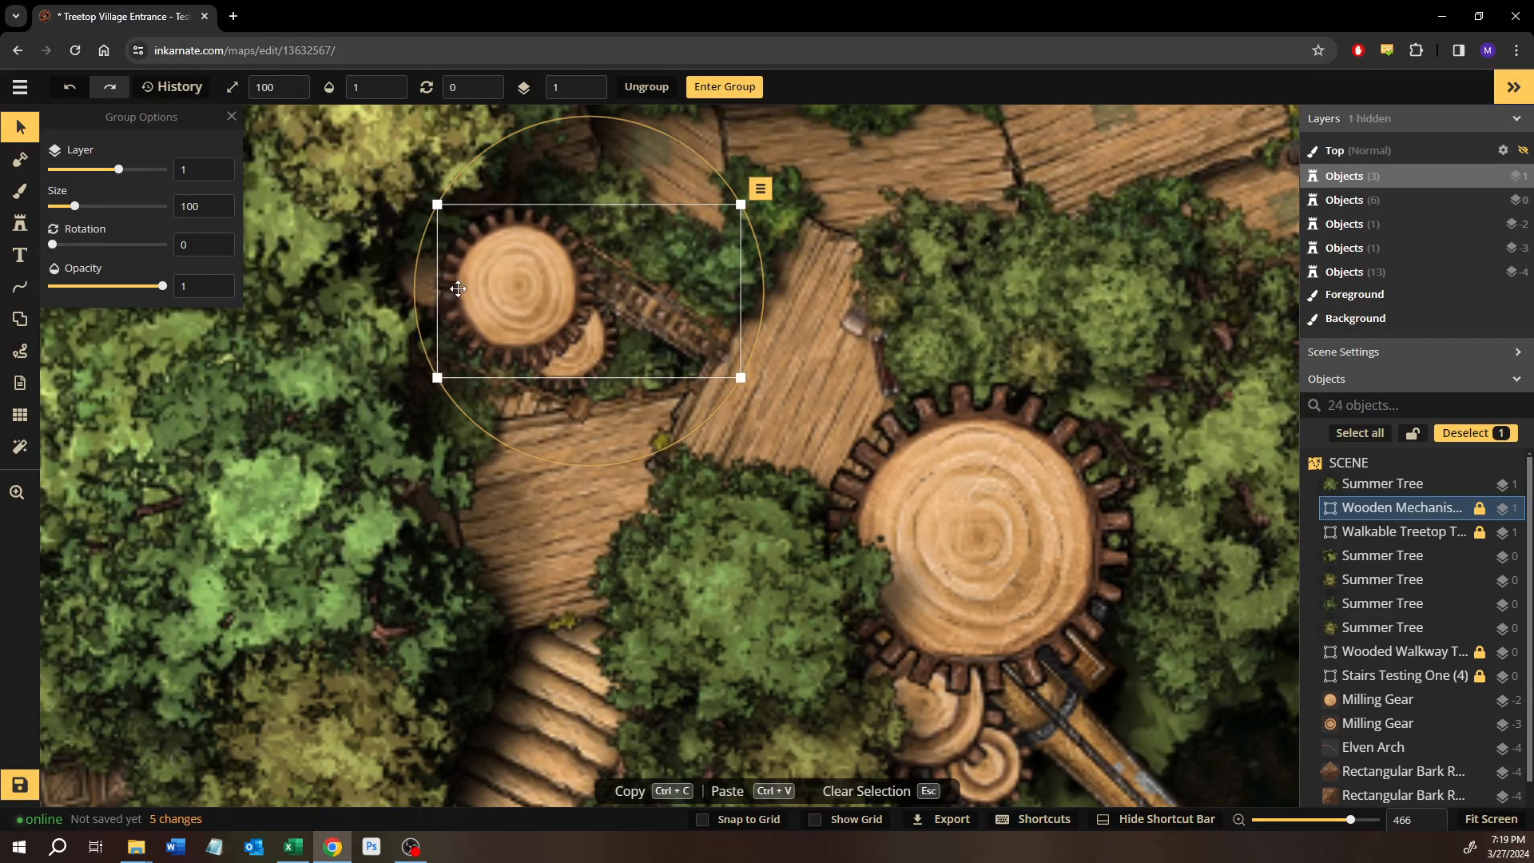
{"action": "scroll", "coordinate": [450, 354], "scroll_direction": "up", "scroll_amount": 5}
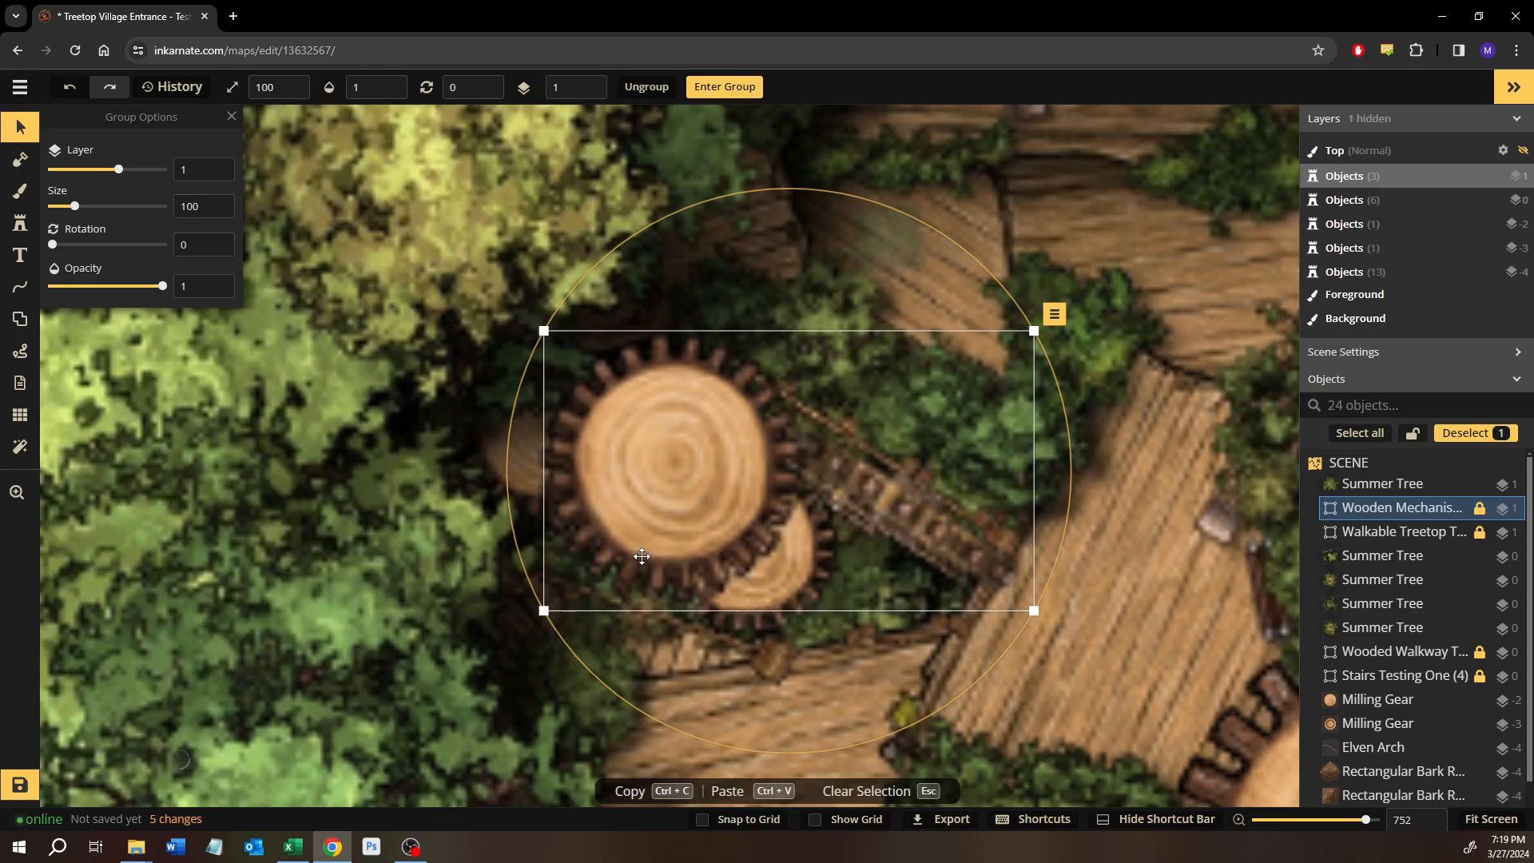
{"action": "scroll", "coordinate": [687, 525], "scroll_direction": "down", "scroll_amount": 6}
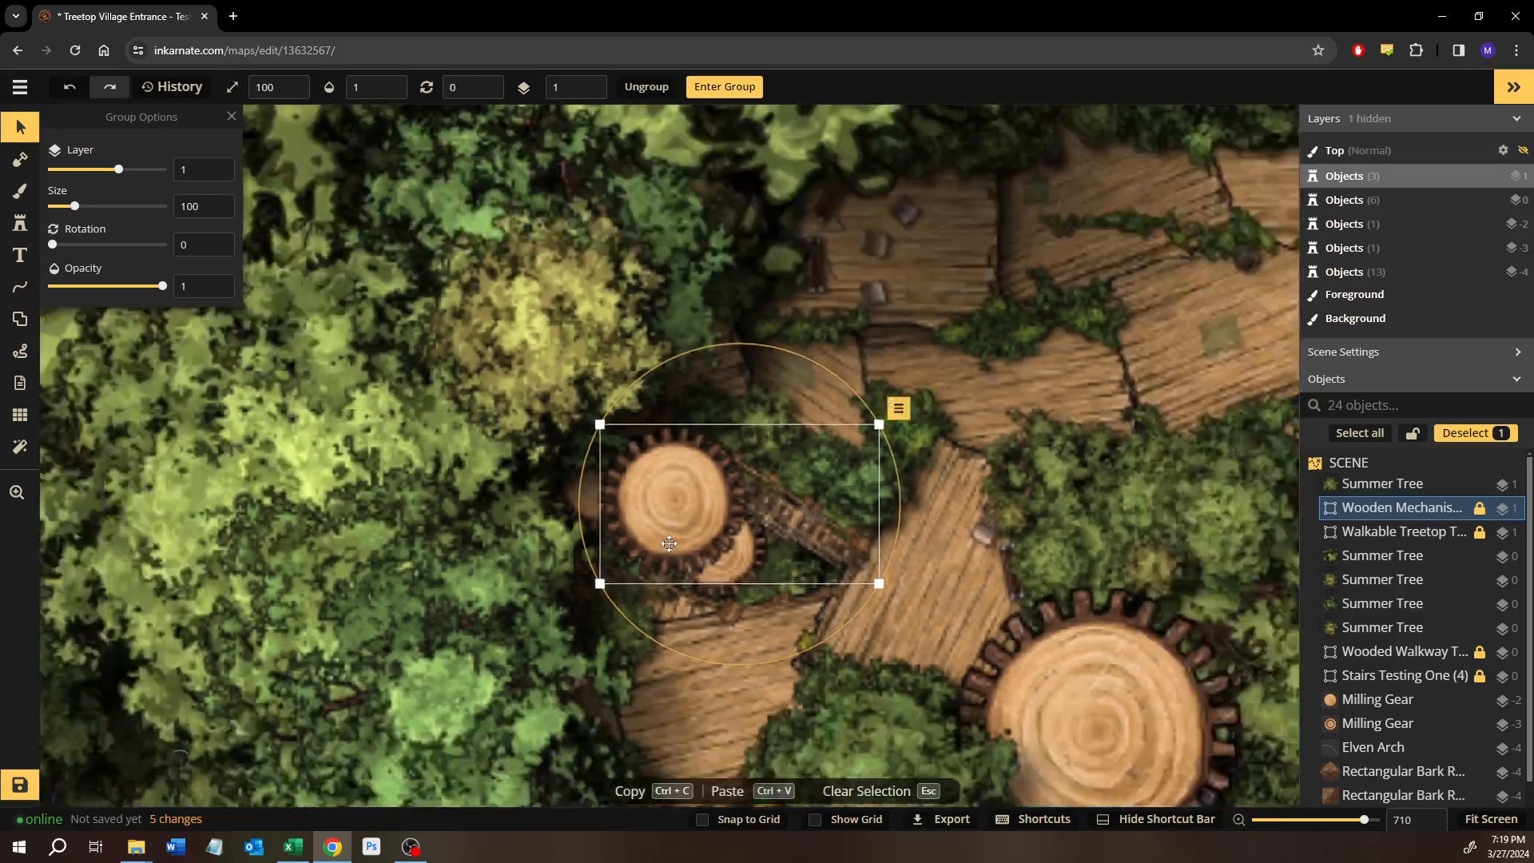
{"action": "scroll", "coordinate": [675, 404], "scroll_direction": "down", "scroll_amount": 3}
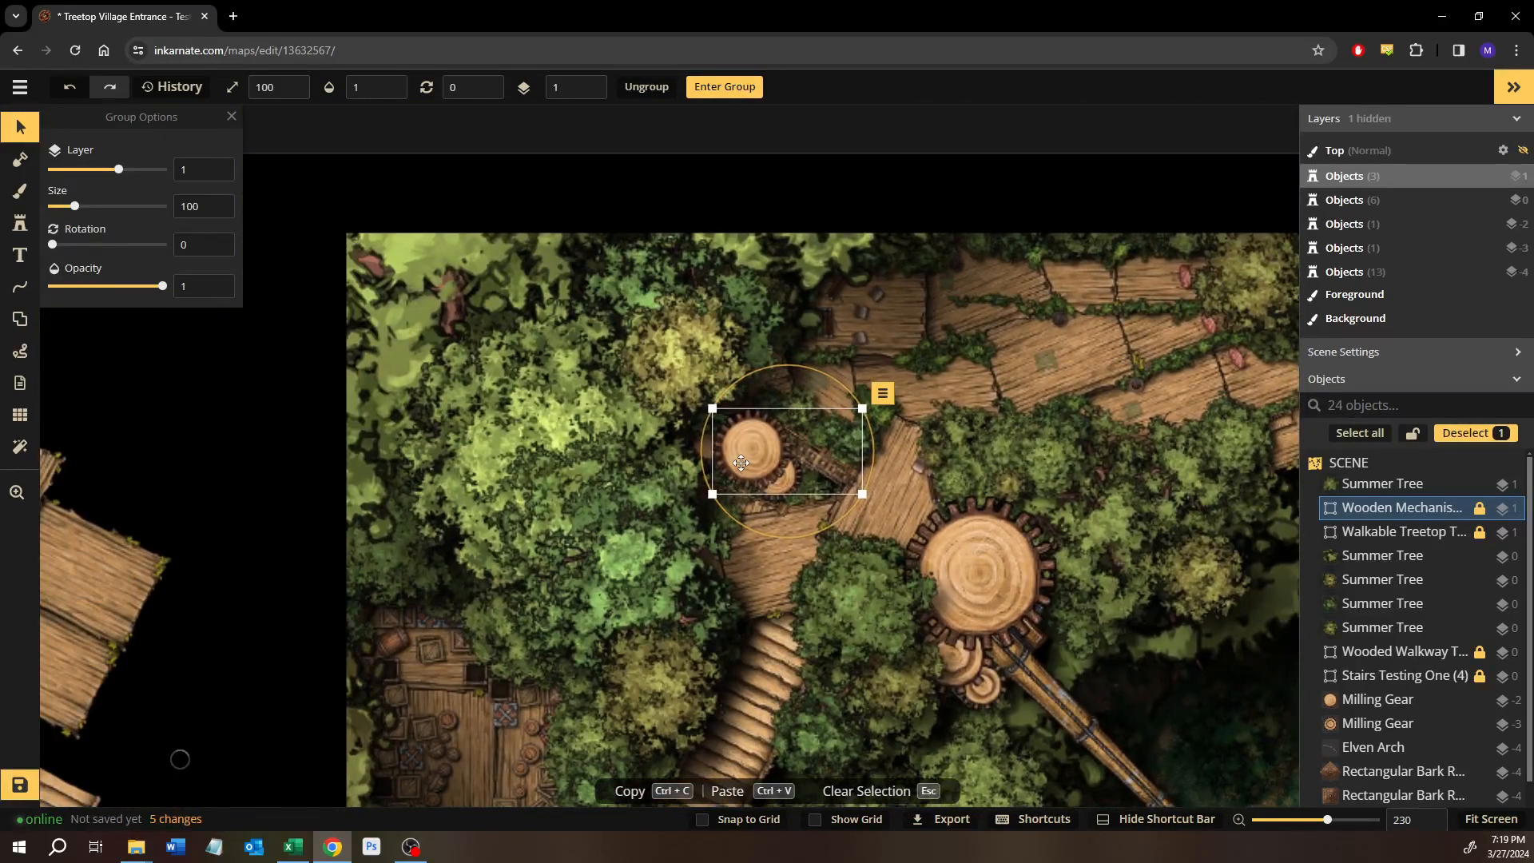
{"action": "left_click_drag", "start_coordinate": [740, 463], "coordinate": [194, 381]}
{"action": "left_click_drag", "start_coordinate": [1020, 560], "coordinate": [779, 505]}
Move the large Milling Gear stamp off the crane to the northeast, at the edge of the dark clearing.
{"action": "scroll", "coordinate": [1426, 691], "scroll_direction": "down", "scroll_amount": 5}
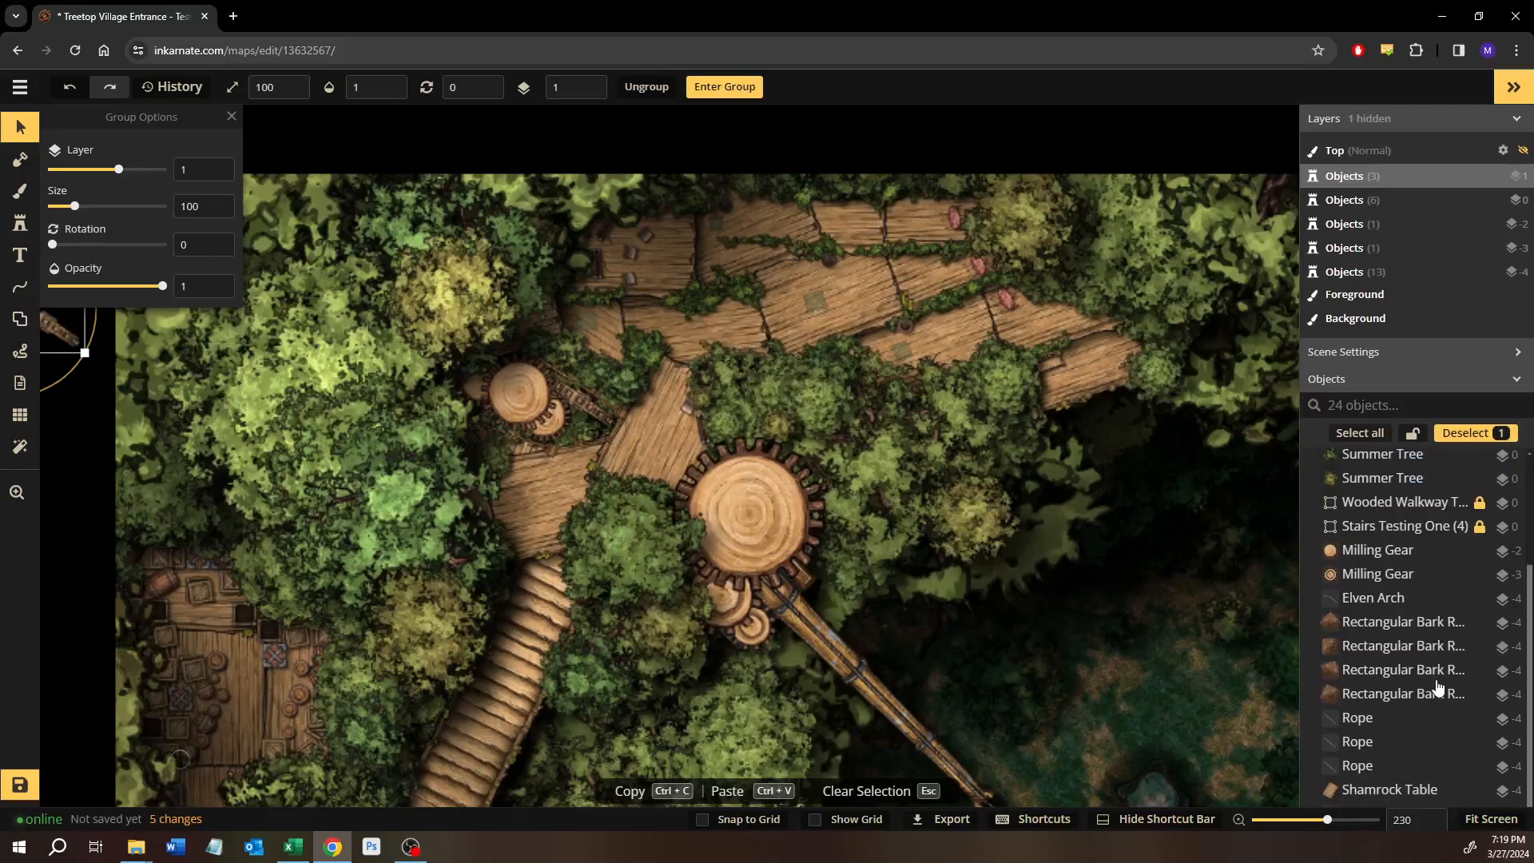
{"action": "scroll", "coordinate": [1421, 712], "scroll_direction": "down", "scroll_amount": 3}
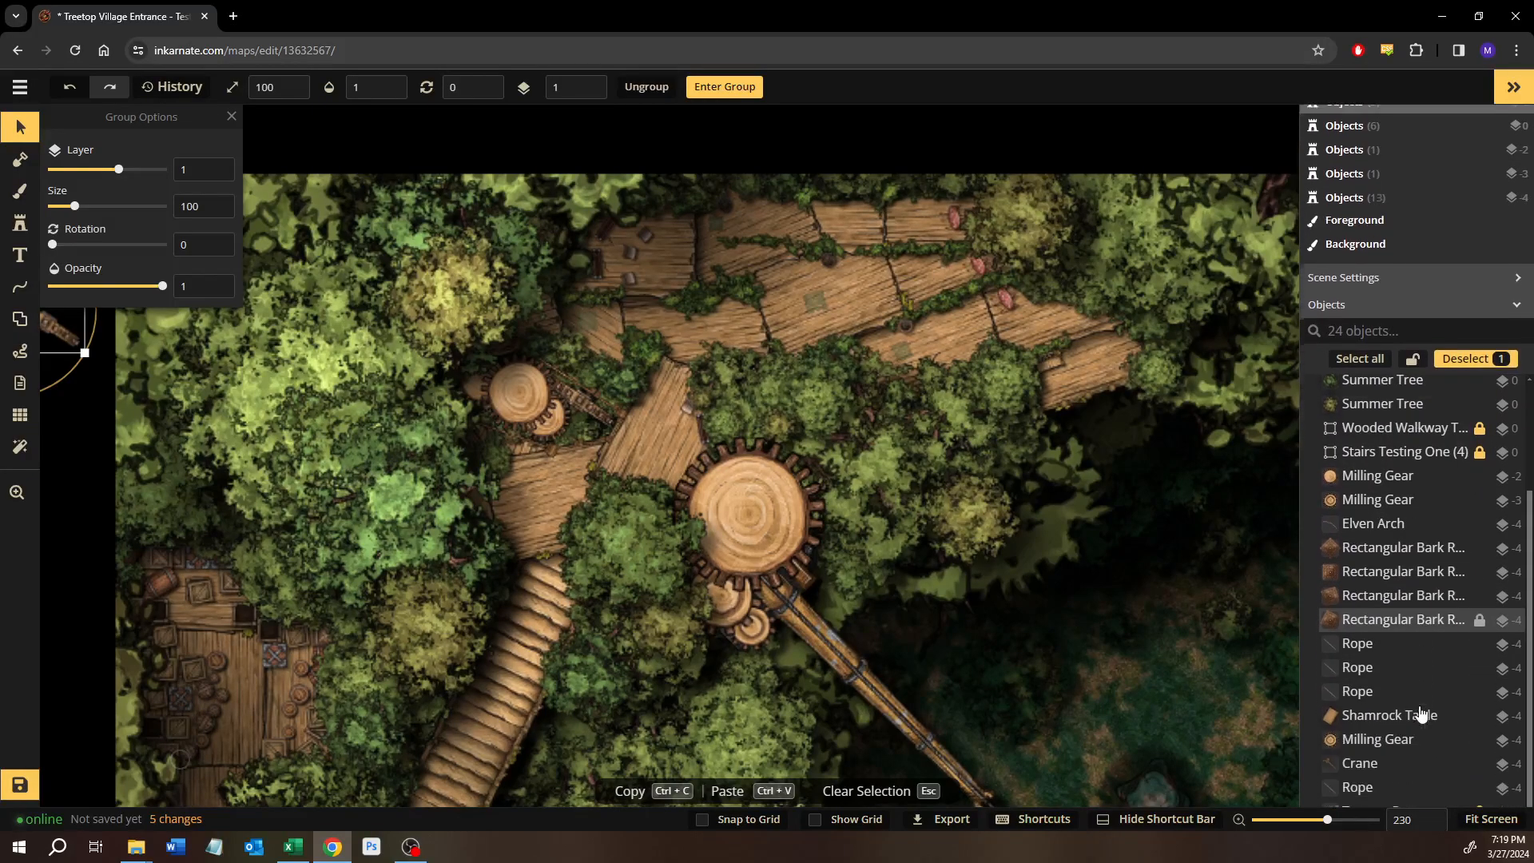
{"action": "left_click", "coordinate": [1104, 629]}
{"action": "left_click_drag", "start_coordinate": [1105, 629], "coordinate": [846, 439]}
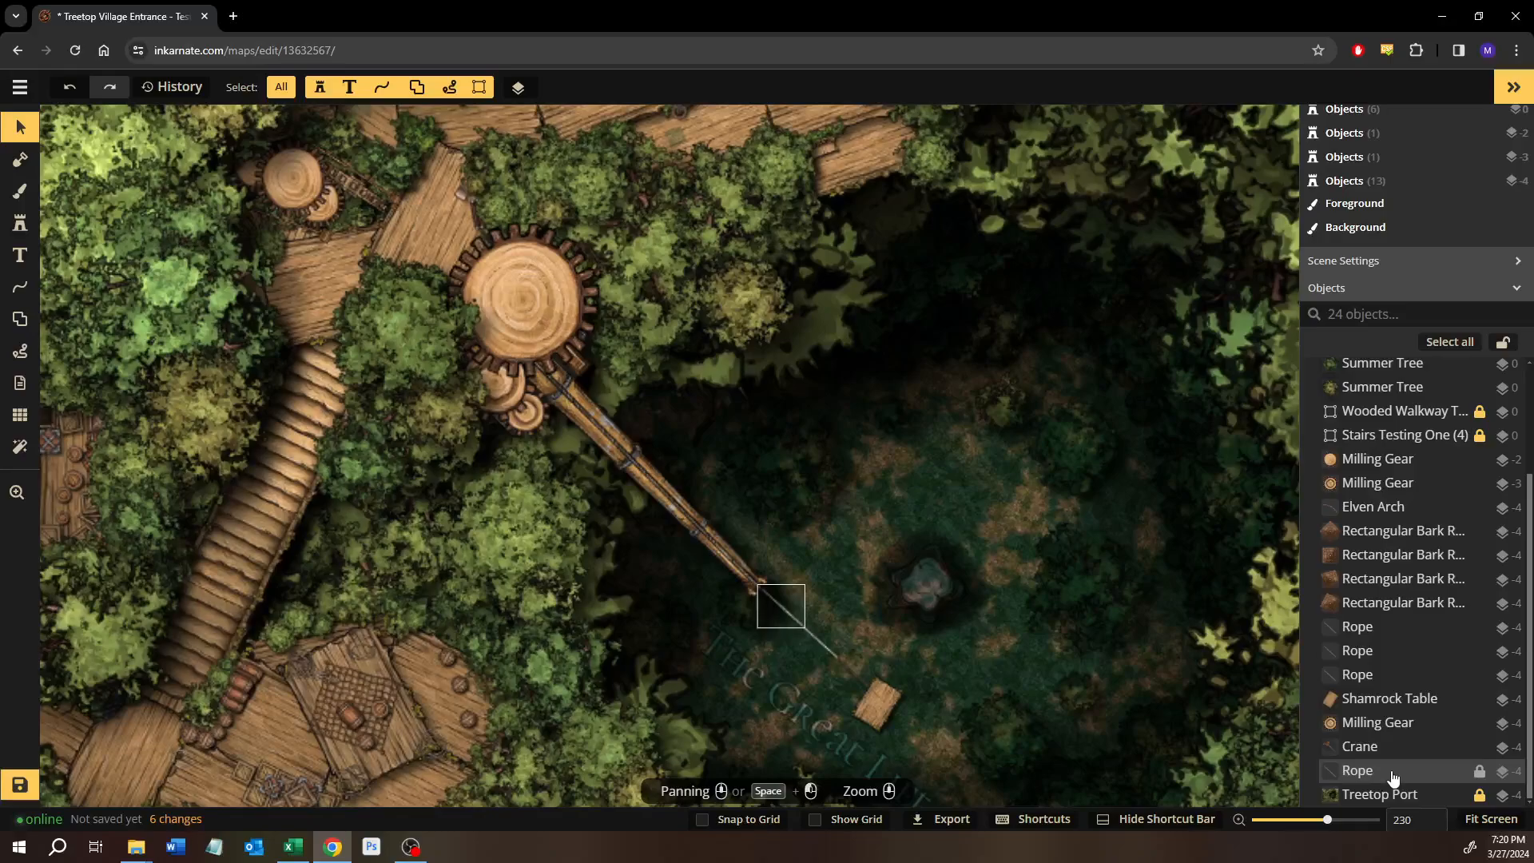
{"action": "left_click", "coordinate": [535, 305]}
{"action": "left_click_drag", "start_coordinate": [731, 428], "coordinate": [772, 480]}
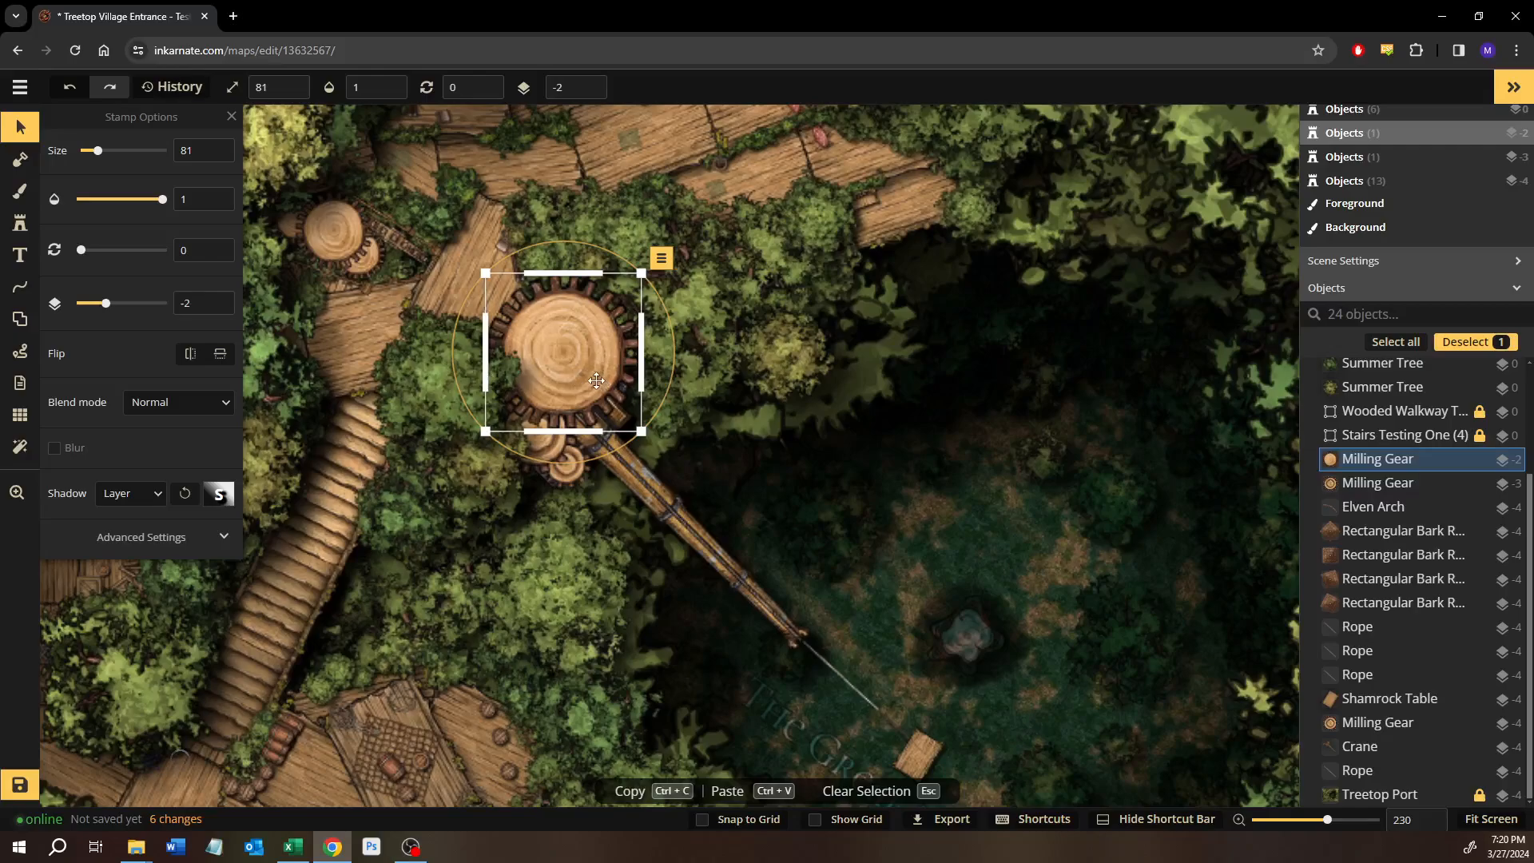
{"action": "left_click_drag", "start_coordinate": [891, 274], "coordinate": [1247, 175]}
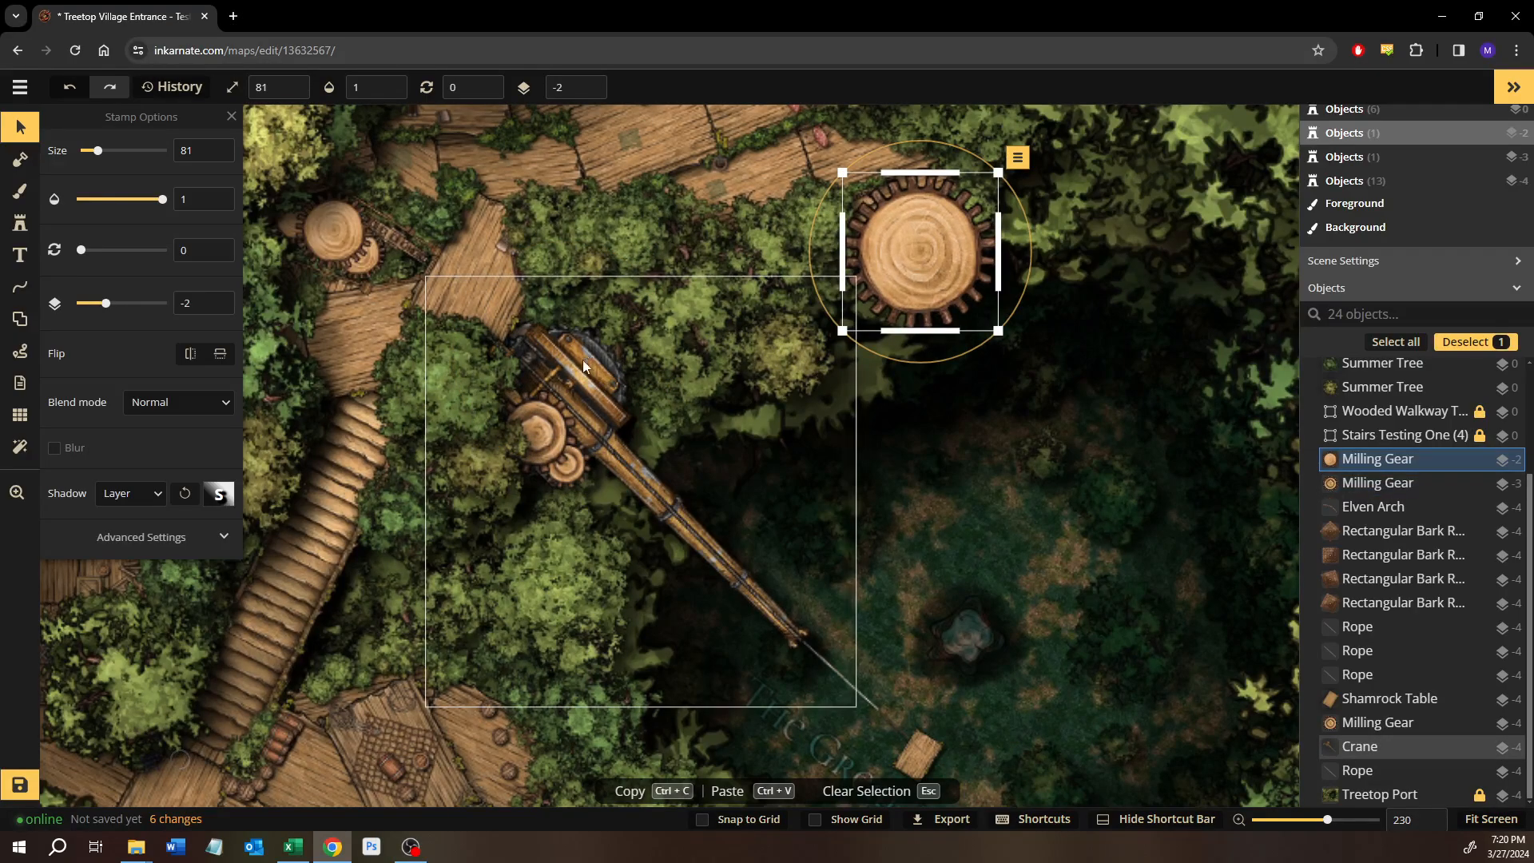
Move the two smaller Milling Gear stamps off the crane onto the foliage beside the large gear.
{"action": "left_click", "coordinate": [538, 424]}
{"action": "left_click_drag", "start_coordinate": [538, 424], "coordinate": [729, 300]}
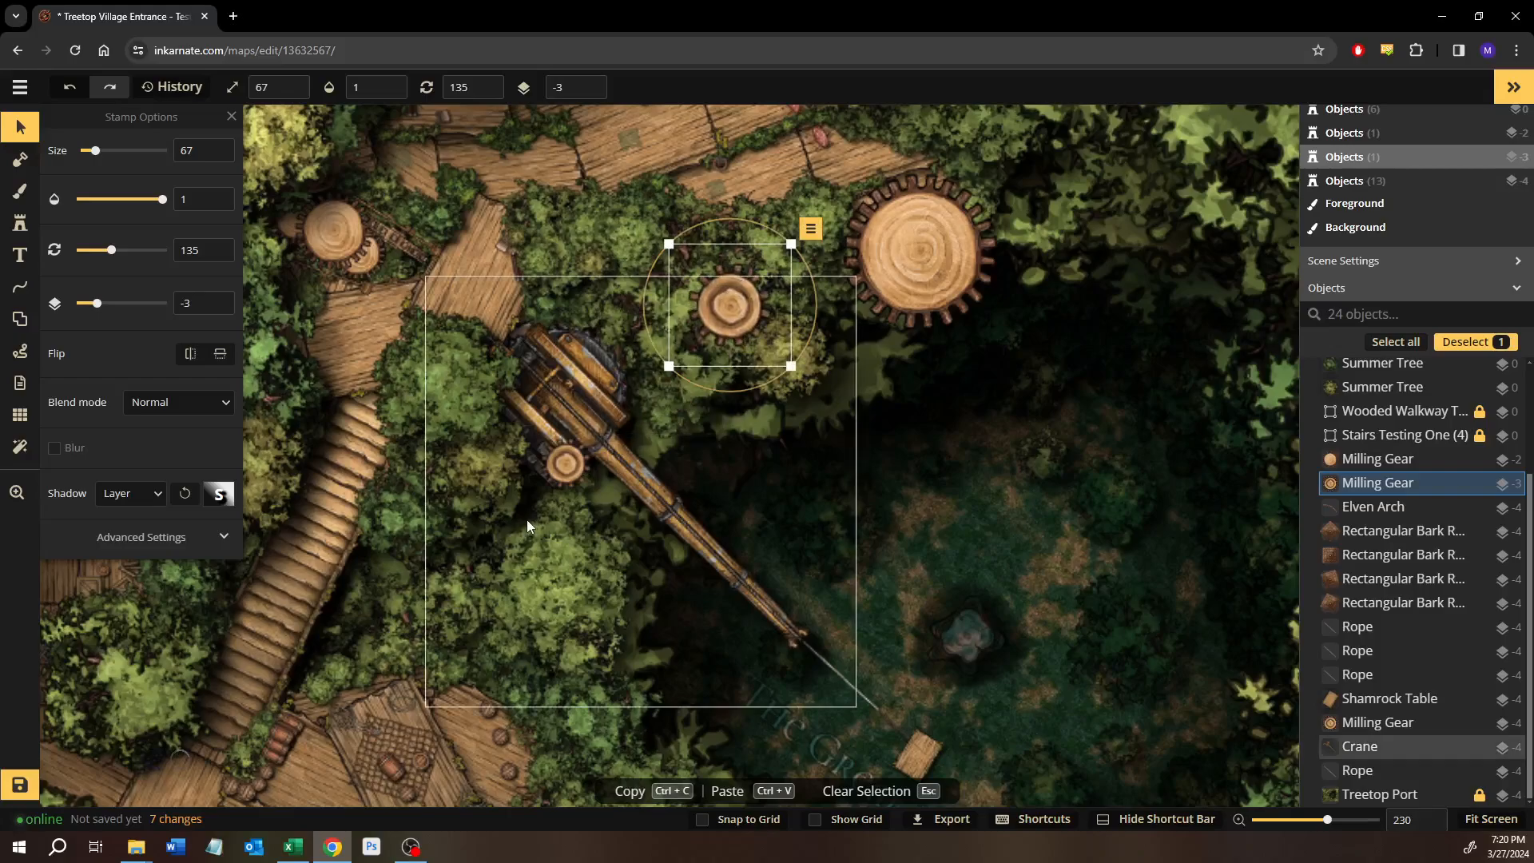
{"action": "left_click", "coordinate": [568, 467]}
{"action": "left_click_drag", "start_coordinate": [569, 467], "coordinate": [777, 268]}
Move the Crane stamp southwest off the painted crane so that it lies beside the stairs.
{"action": "left_click", "coordinate": [544, 411]}
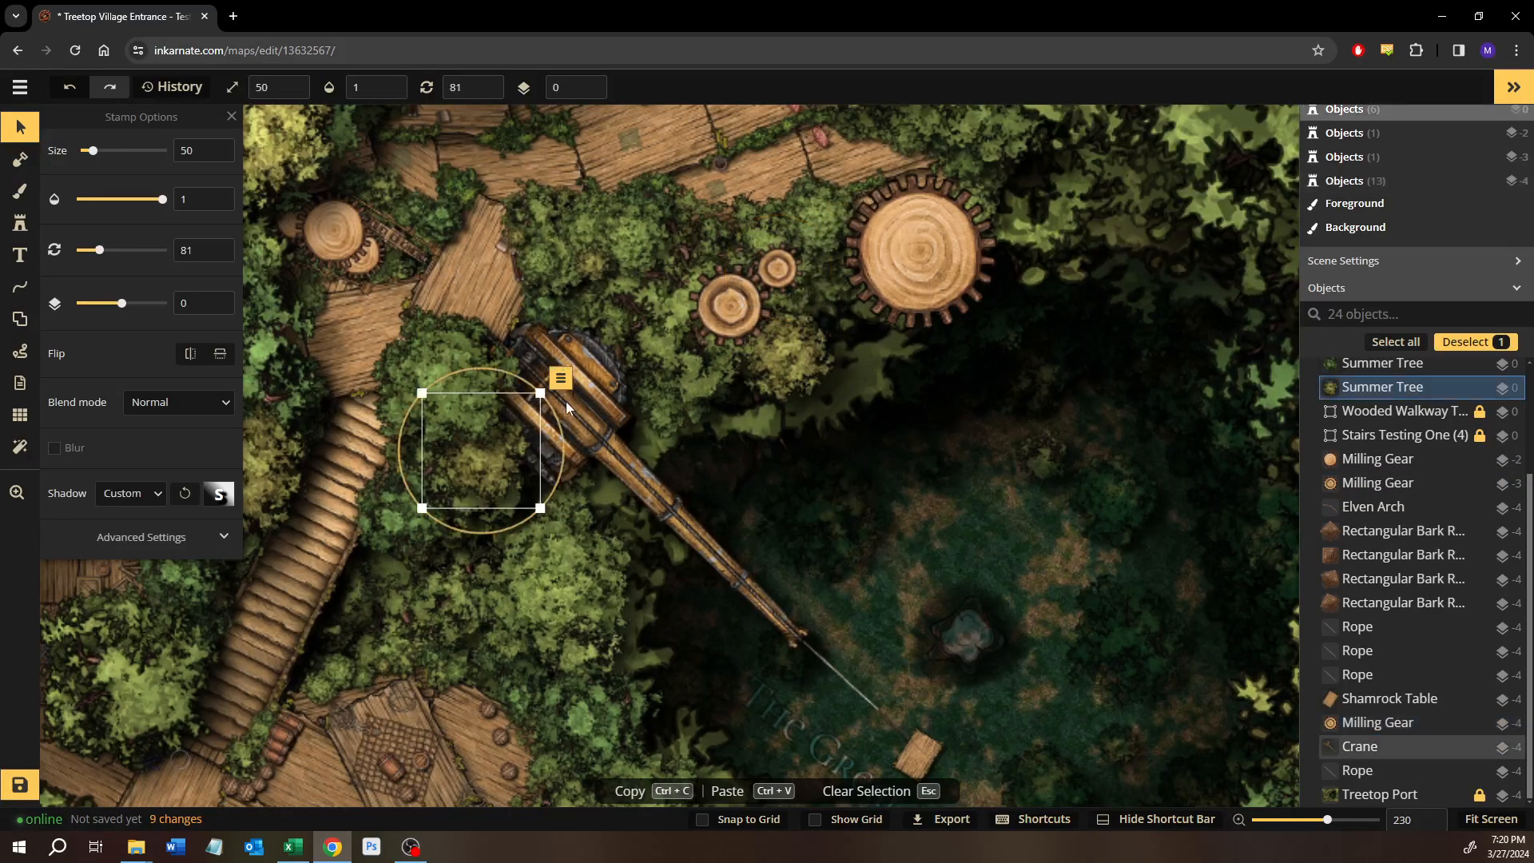
{"action": "left_click", "coordinate": [580, 424]}
{"action": "left_click_drag", "start_coordinate": [580, 424], "coordinate": [860, 395]}
{"action": "left_click_drag", "start_coordinate": [682, 481], "coordinate": [290, 668]}
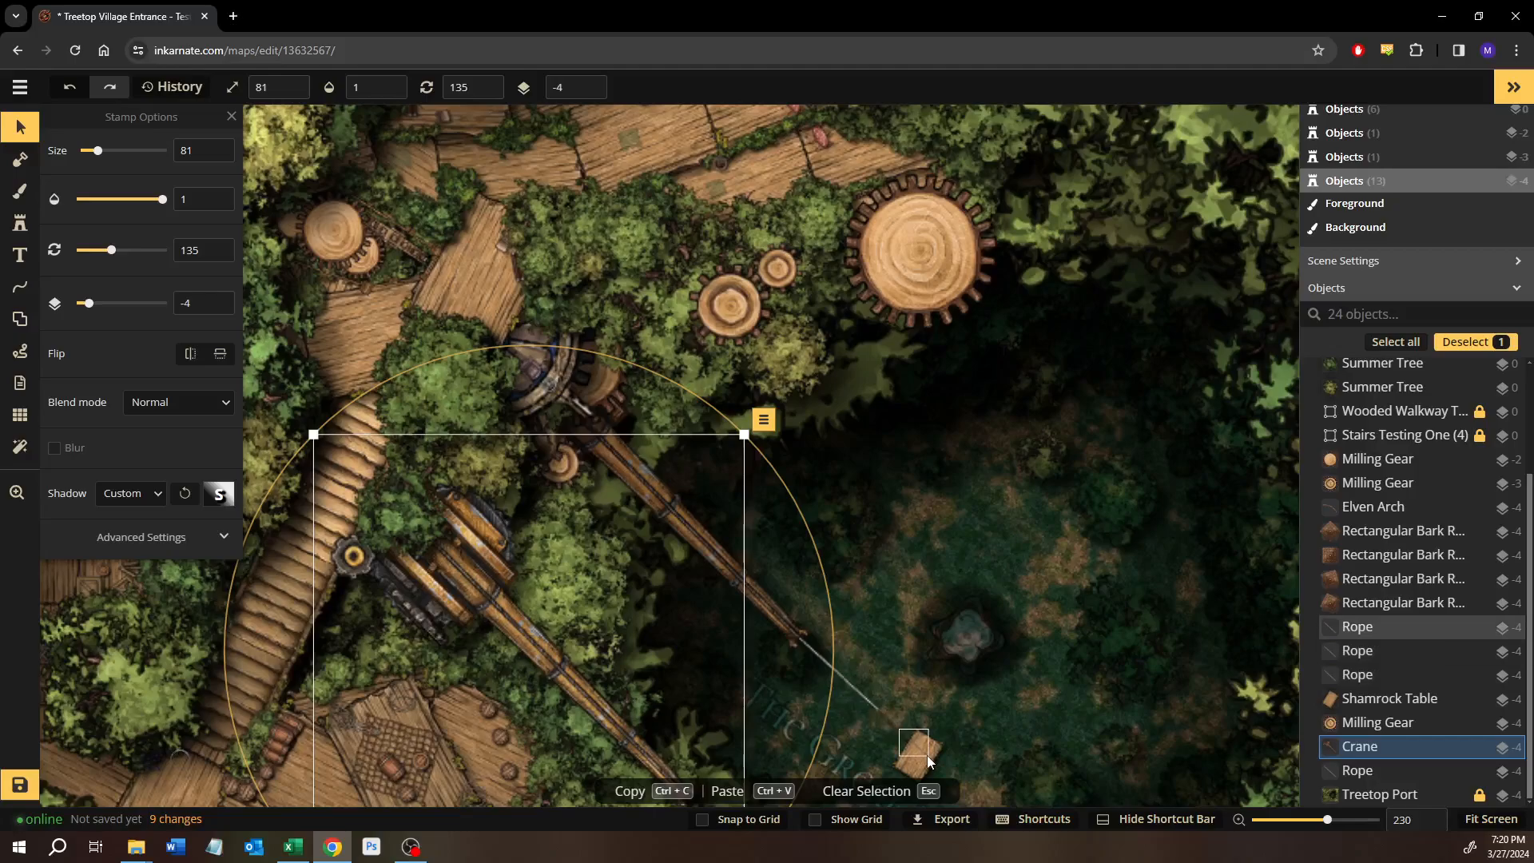
Move the Shamrock Table stamp off the painted lift to the northeast side of the dark clearing.
{"action": "left_click_drag", "start_coordinate": [922, 761], "coordinate": [1077, 600]}
{"action": "left_click_drag", "start_coordinate": [993, 675], "coordinate": [735, 476]}
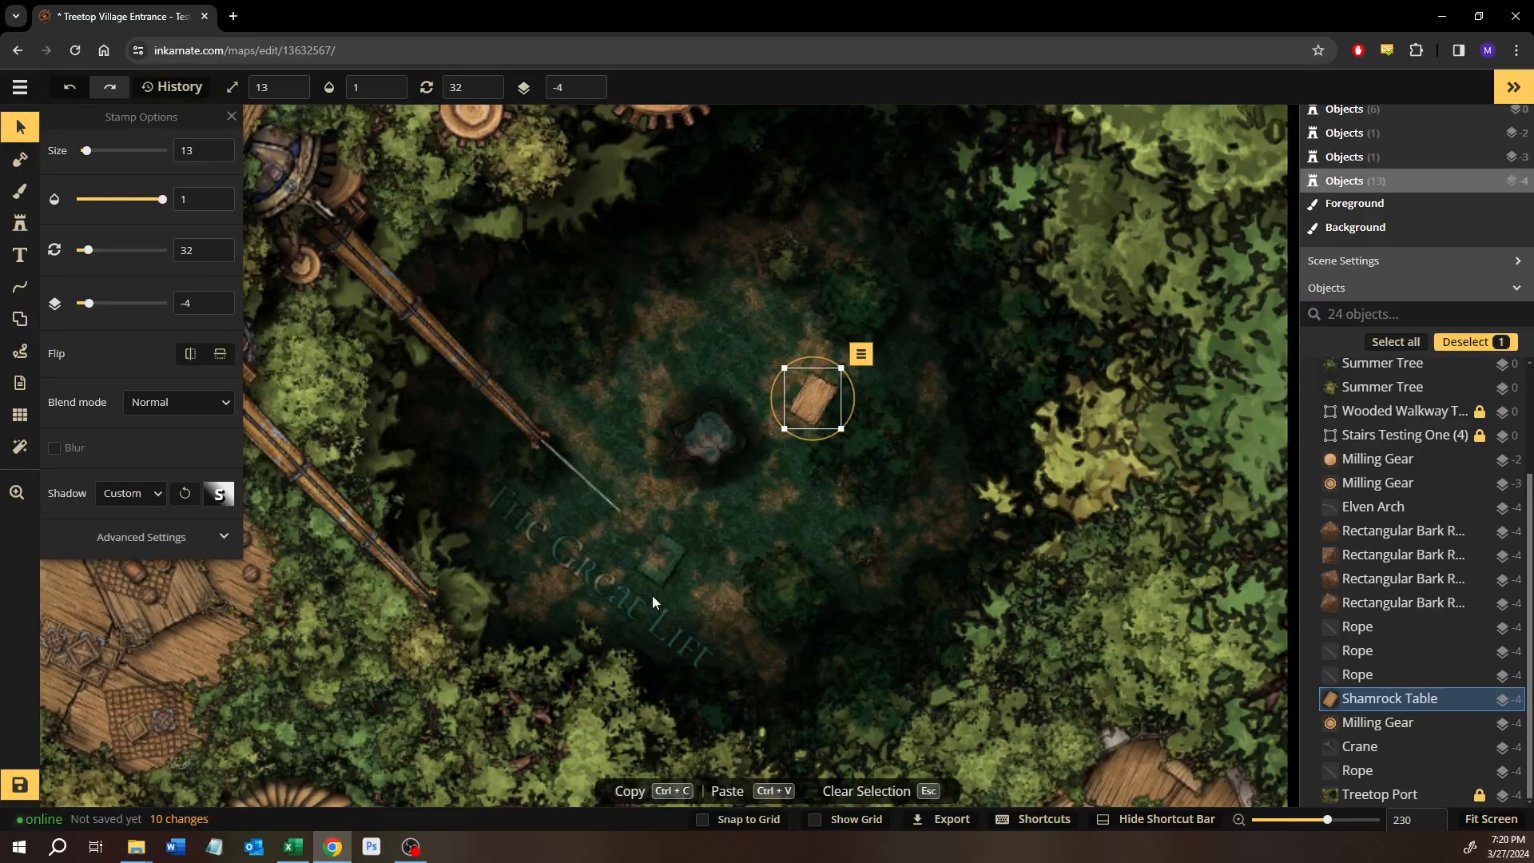
{"action": "scroll", "coordinate": [657, 440], "scroll_direction": "down", "scroll_amount": 3}
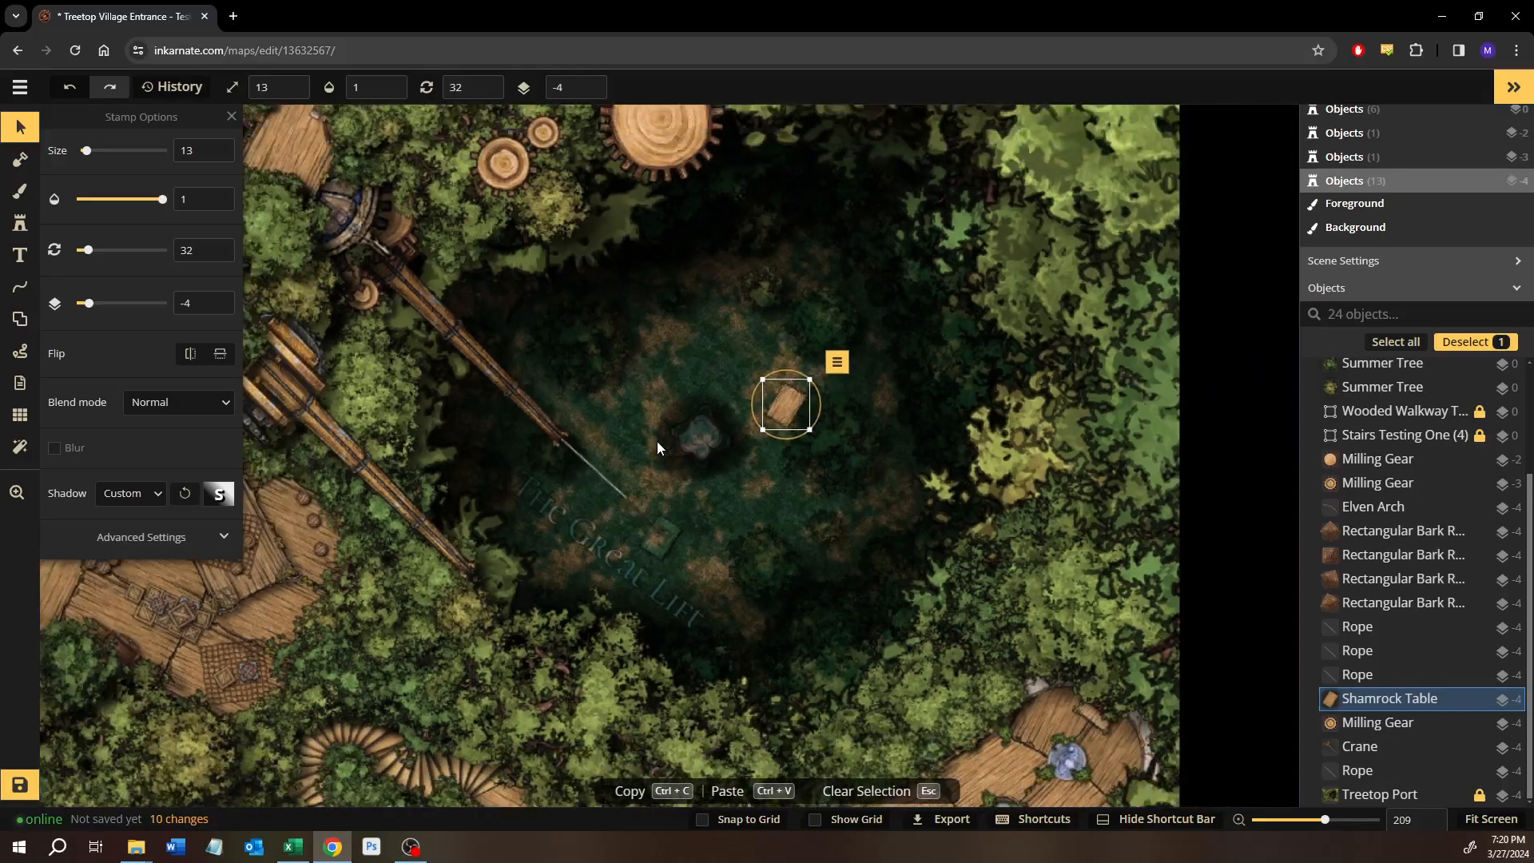
{"action": "scroll", "coordinate": [545, 537], "scroll_direction": "down", "scroll_amount": 2}
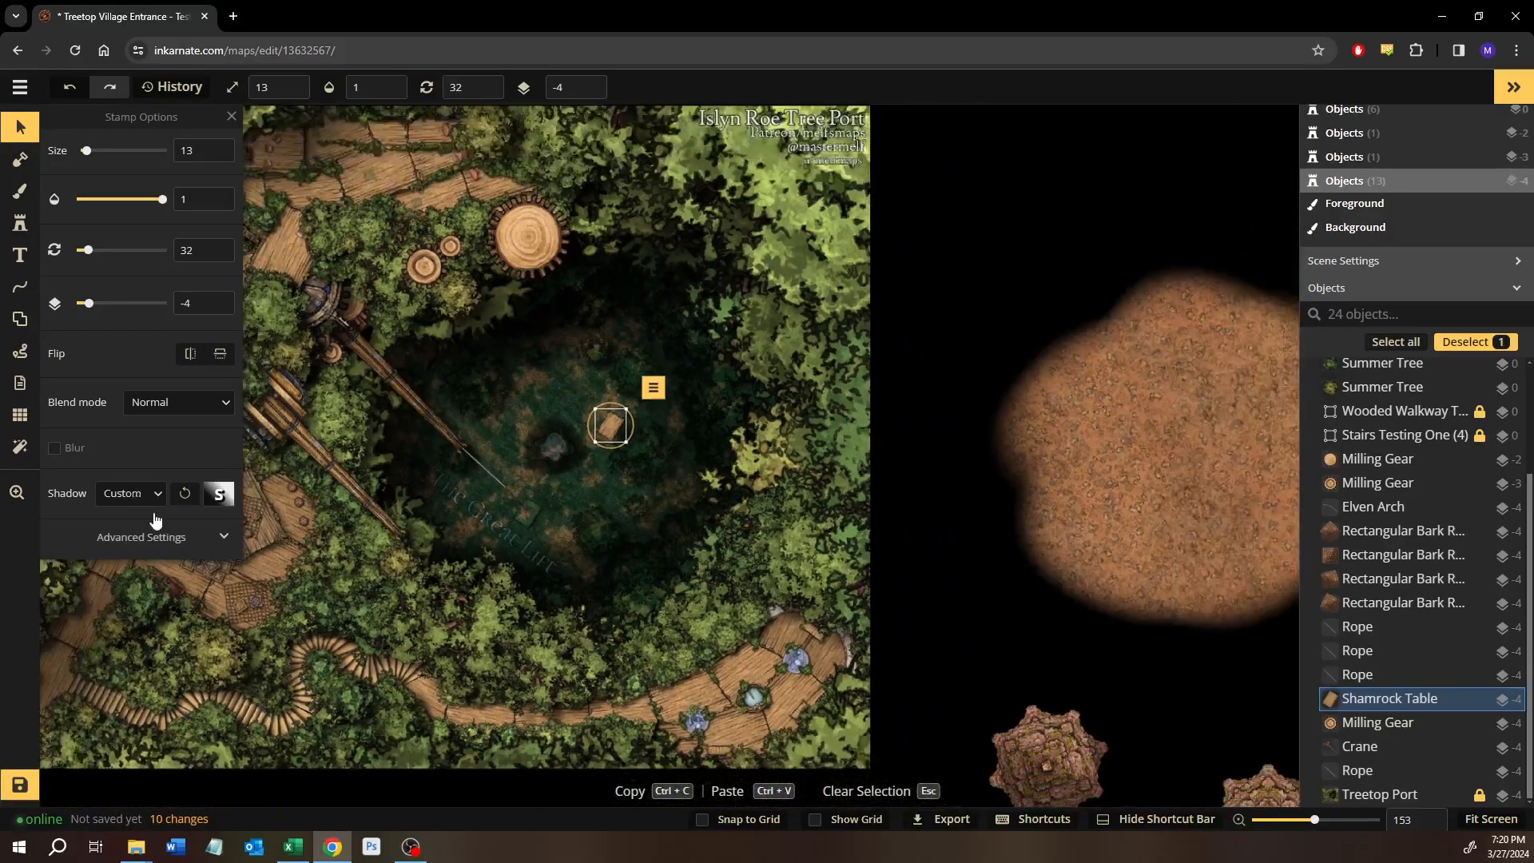
Turn on the display of filters and open the settings of the Forest Lighting texture filter.
{"action": "left_click", "coordinate": [19, 448]}
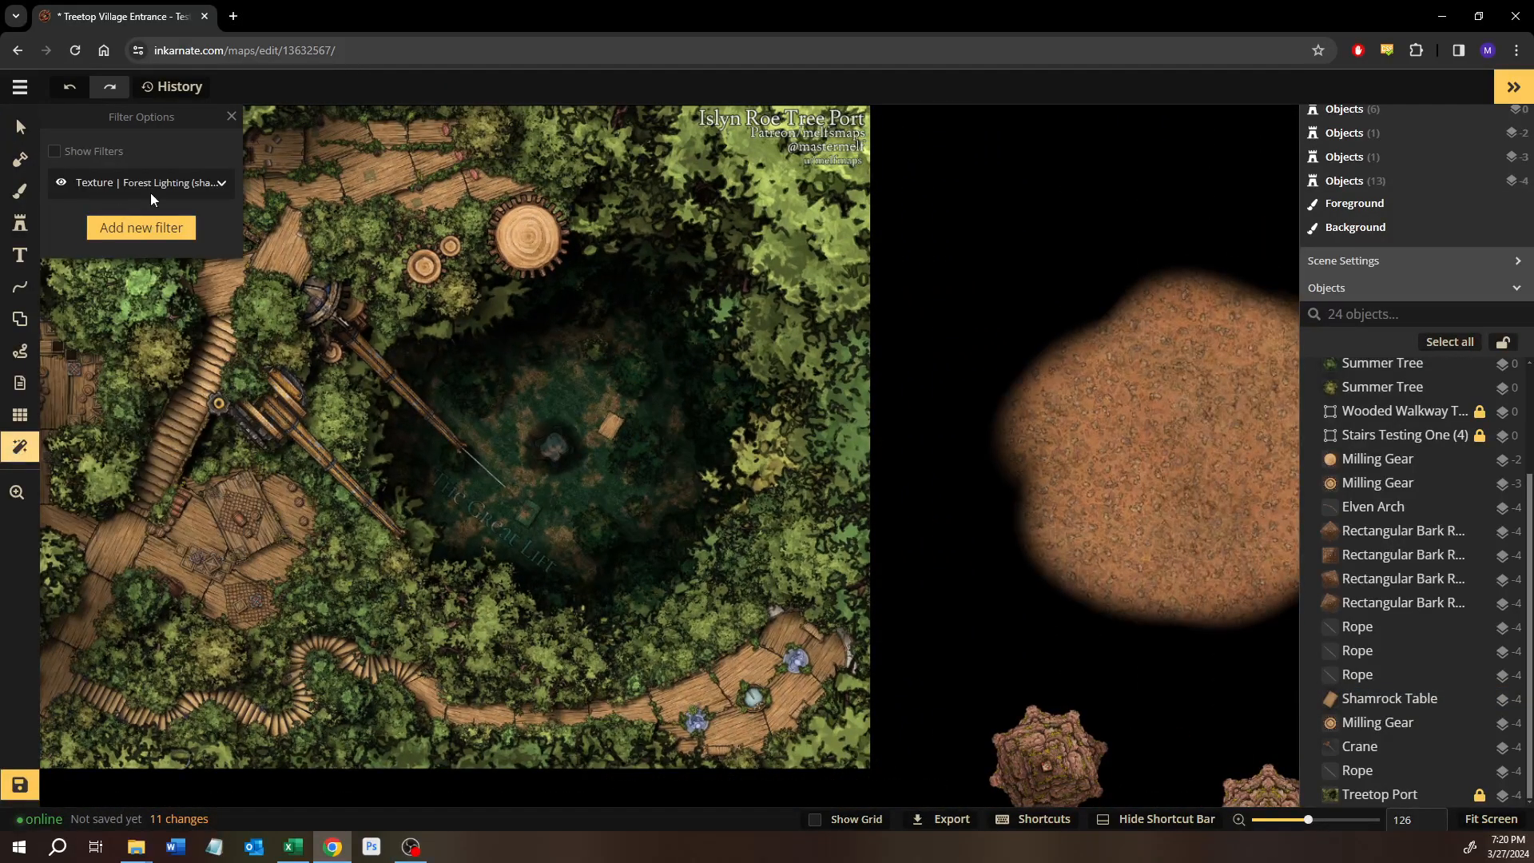
{"action": "scroll", "coordinate": [389, 318], "scroll_direction": "down", "scroll_amount": 2}
{"action": "left_click", "coordinate": [54, 152]}
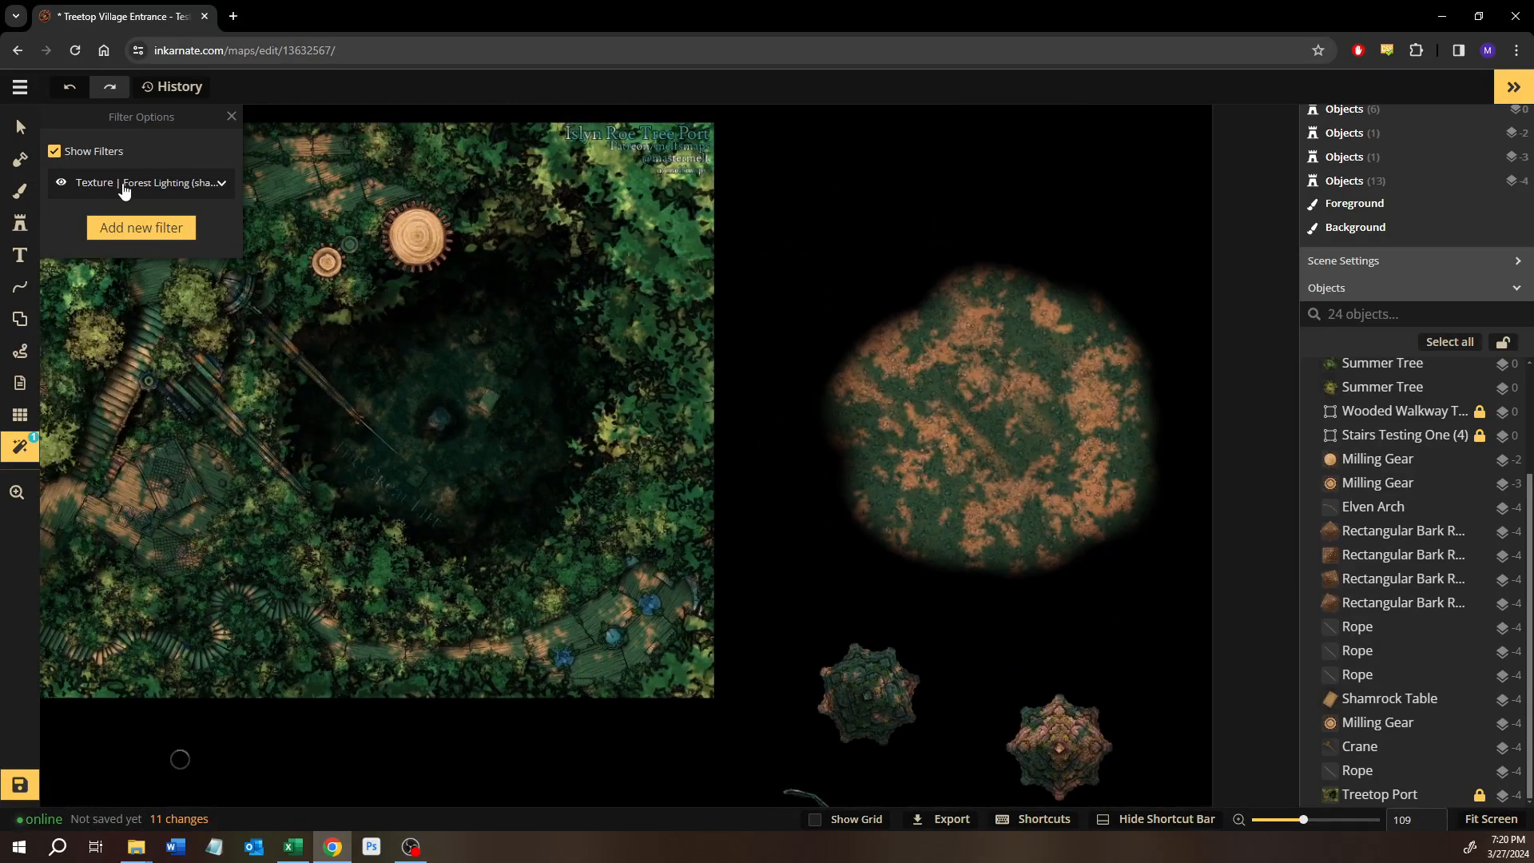
{"action": "left_click", "coordinate": [124, 189]}
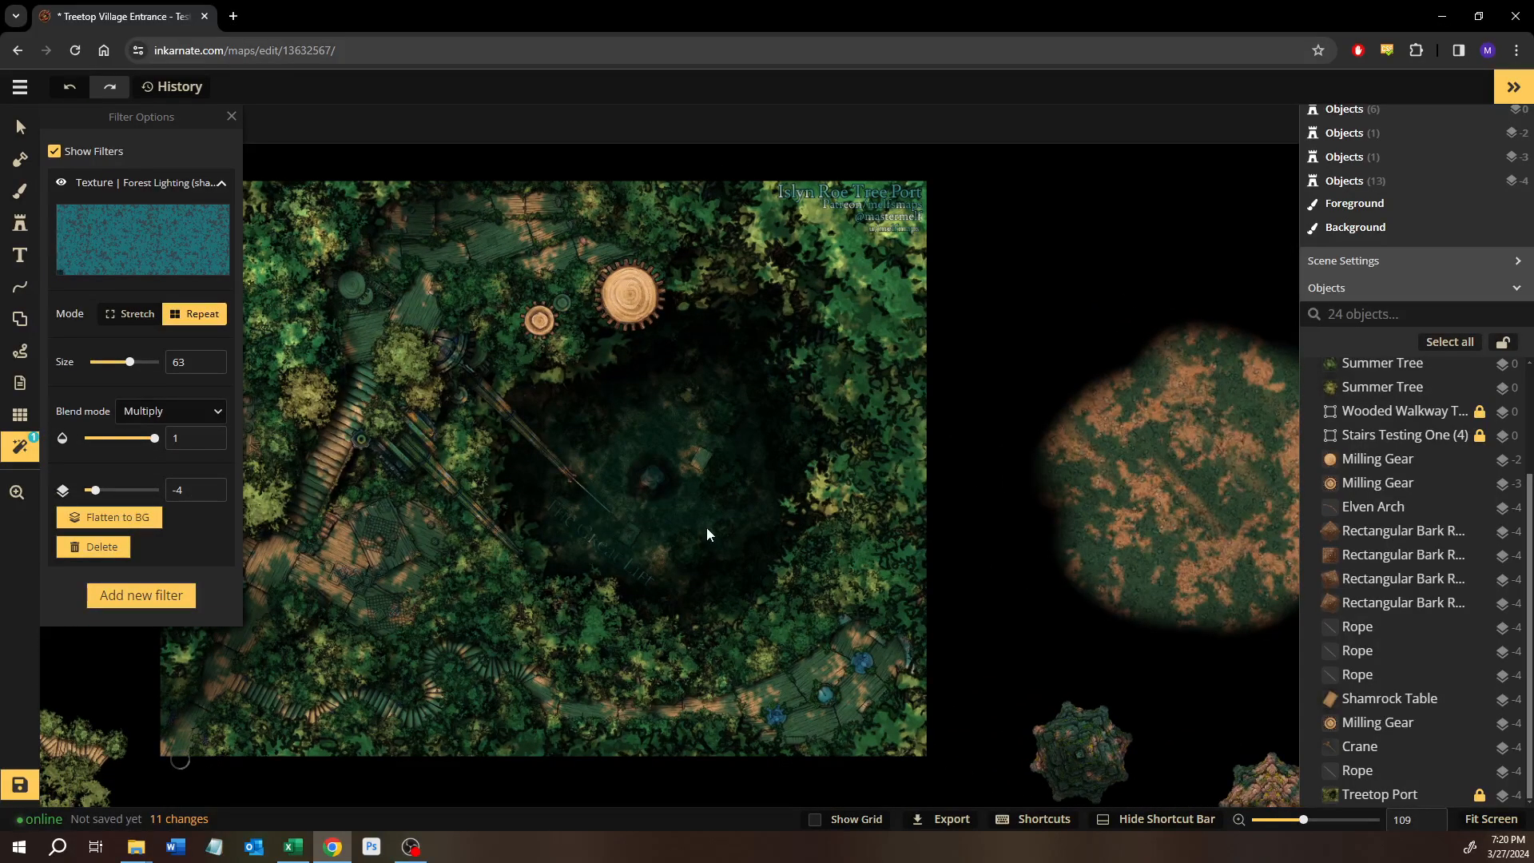
Select the locked Treetop Port stamp and set its layer to -3.
{"action": "left_click", "coordinate": [1374, 794]}
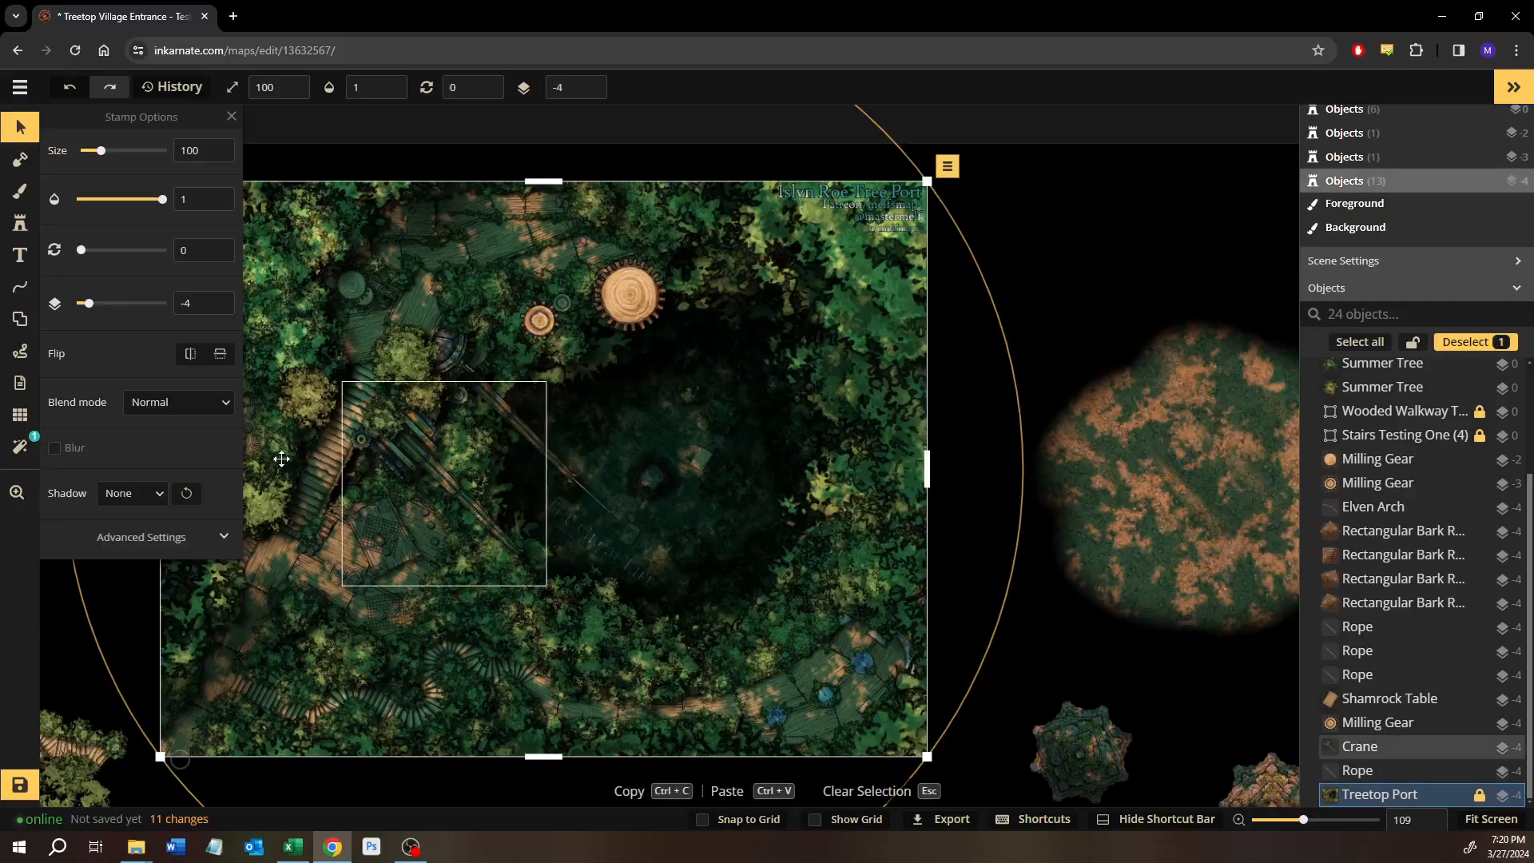
{"action": "left_click", "coordinate": [217, 299]}
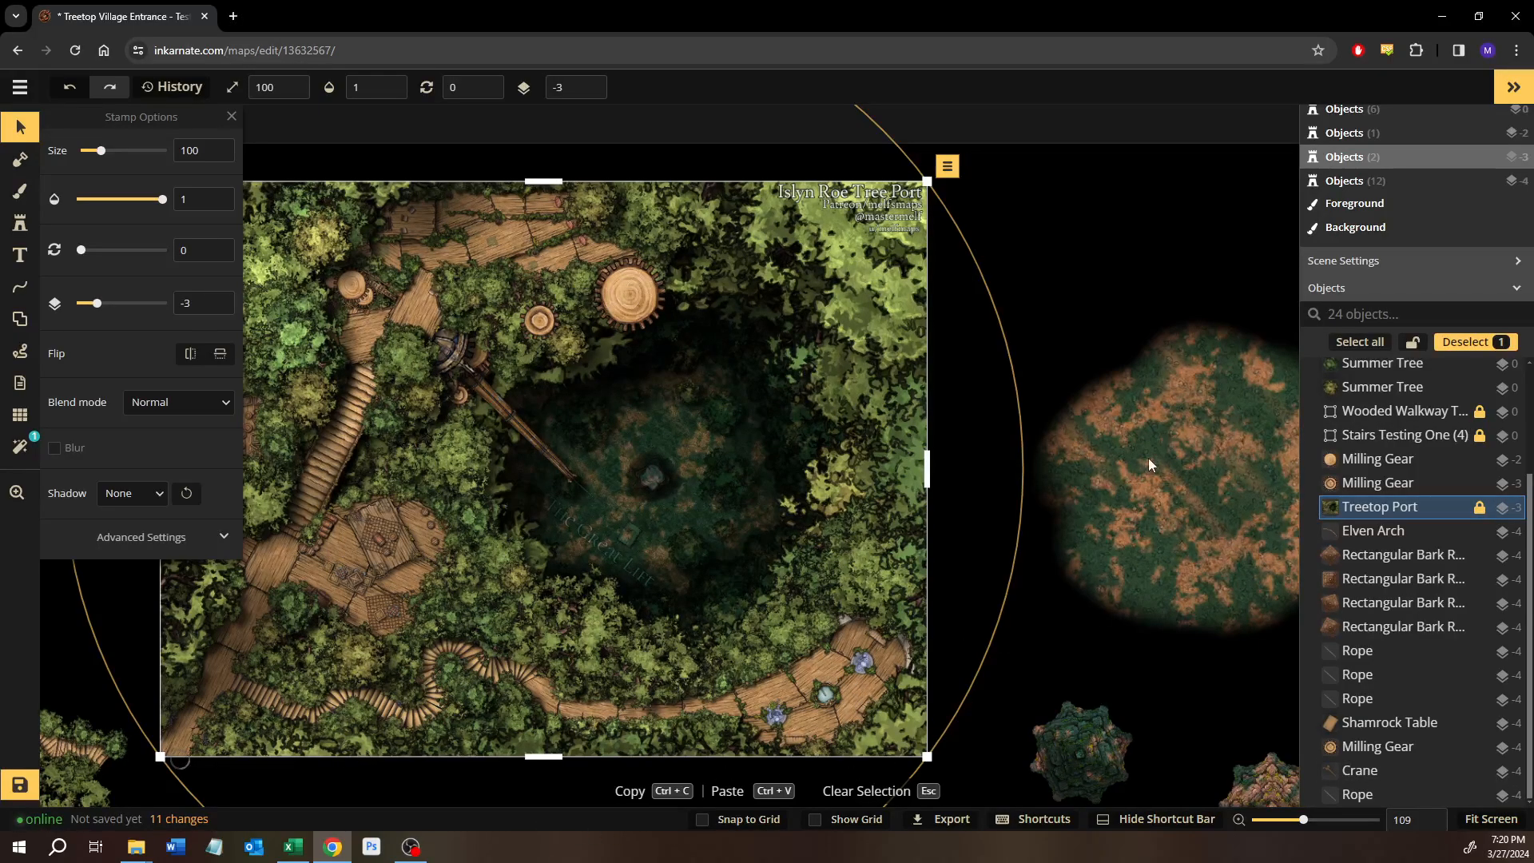
Move the two Rectangular Bark stamps forming the dark green pyramid onto the west side of the separated ground patch.
{"action": "left_click_drag", "start_coordinate": [1149, 457], "coordinate": [847, 383]}
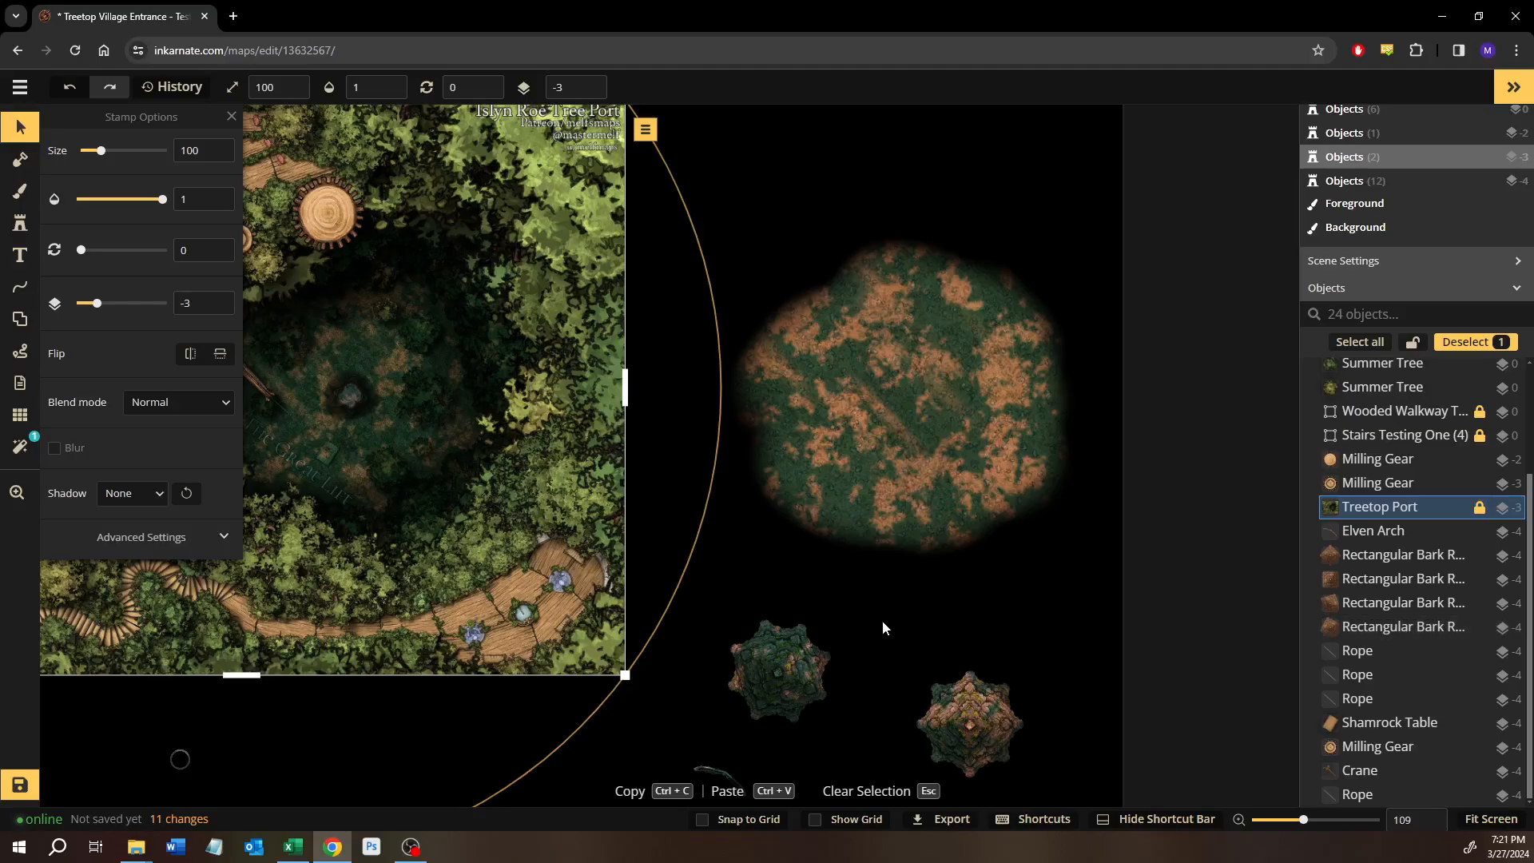
{"action": "left_click", "coordinate": [882, 620]}
{"action": "left_click_drag", "start_coordinate": [882, 620], "coordinate": [863, 509]}
{"action": "left_click_drag", "start_coordinate": [659, 488], "coordinate": [862, 279]}
{"action": "left_click_drag", "start_coordinate": [822, 360], "coordinate": [816, 527]}
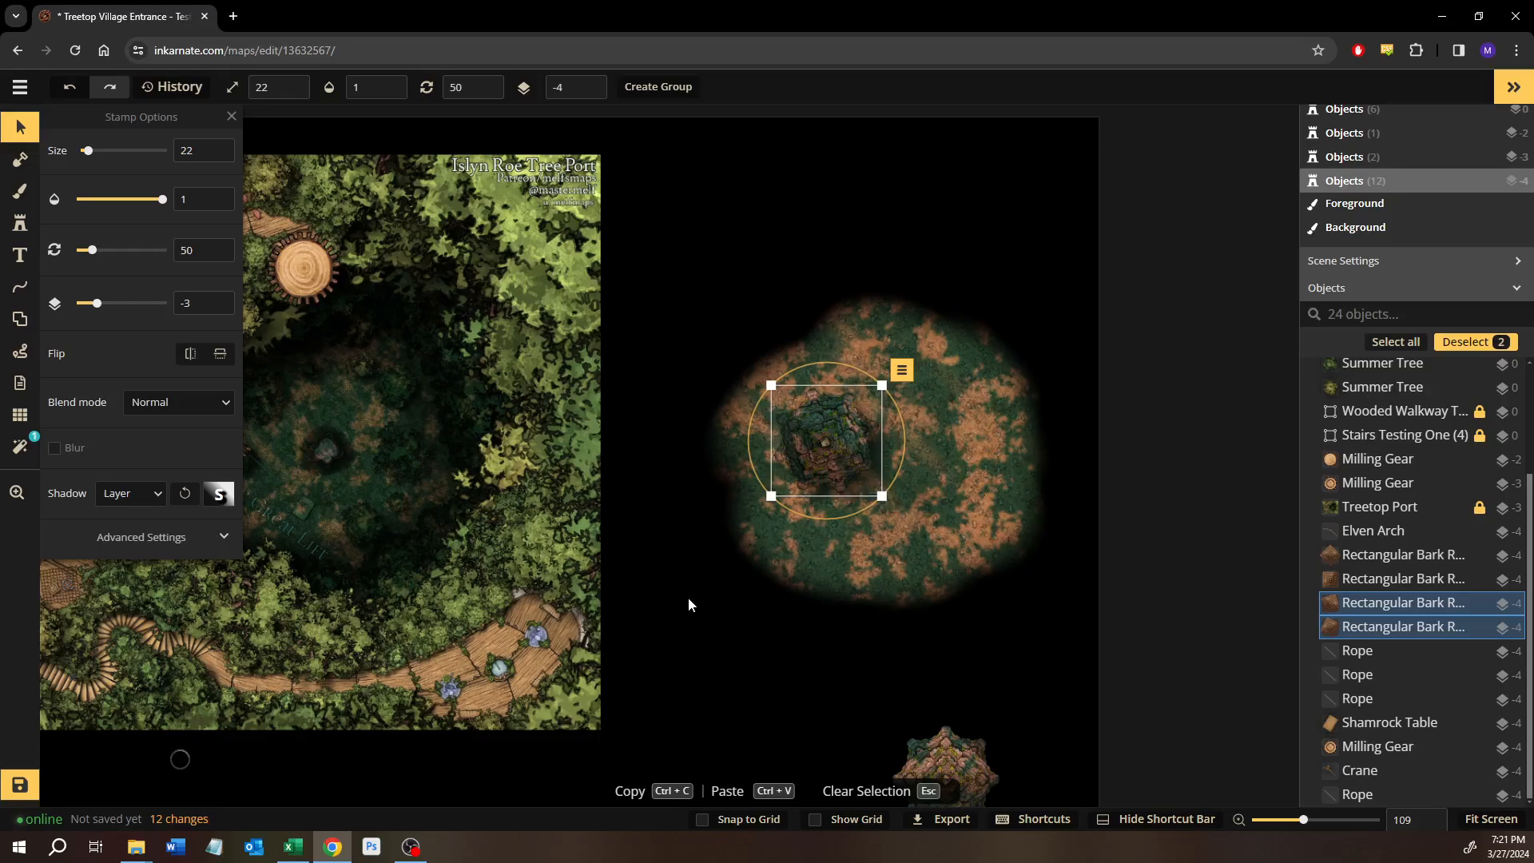
Move the Elven Arch stamp from below the map onto the separated ground patch by the pyramid and clear the selection.
{"action": "left_click_drag", "start_coordinate": [692, 639], "coordinate": [688, 476]}
{"action": "left_click", "coordinate": [695, 671]}
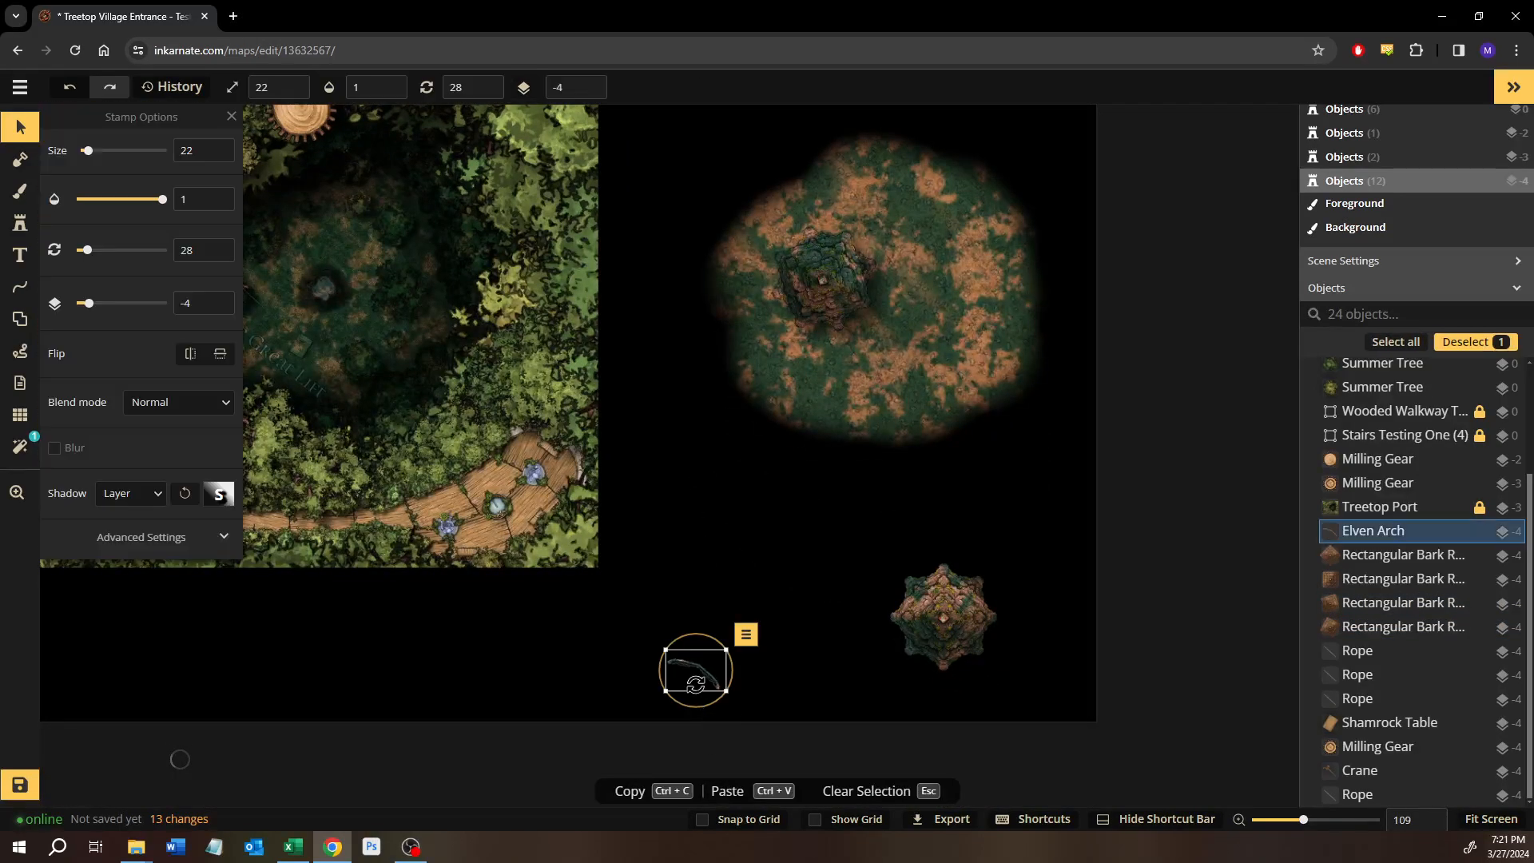
{"action": "left_click_drag", "start_coordinate": [793, 330], "coordinate": [785, 373]}
{"action": "left_click", "coordinate": [707, 550]}
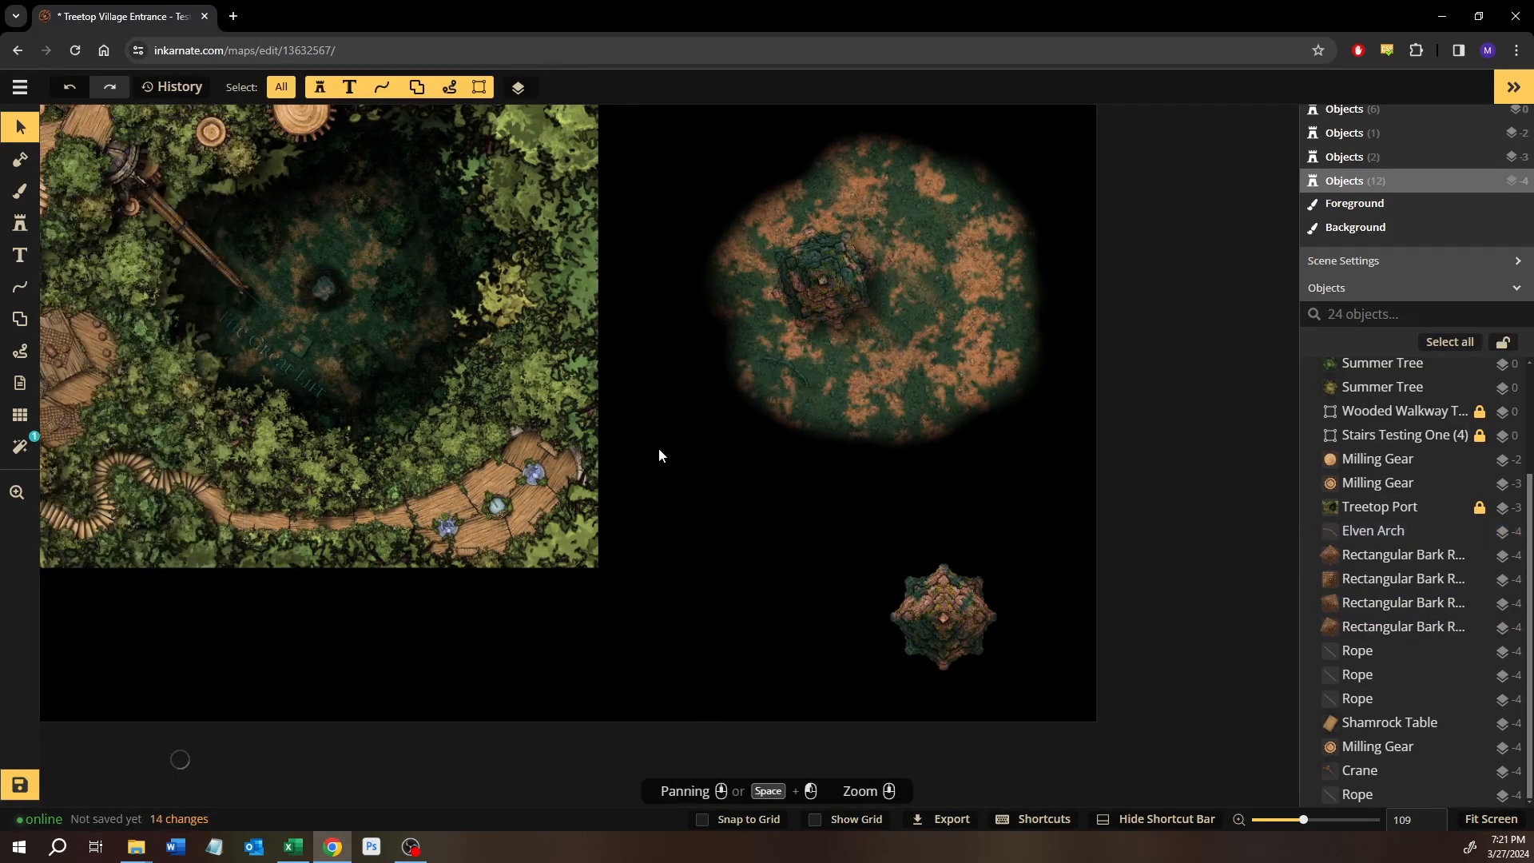
Leave the map without saving its changes and open the Cefen'adiel Citadel Entrance map for editing.
{"action": "scroll", "coordinate": [634, 440], "scroll_direction": "down", "scroll_amount": 1}
{"action": "scroll", "coordinate": [634, 445], "scroll_direction": "down", "scroll_amount": 1}
{"action": "left_click_drag", "start_coordinate": [730, 531], "coordinate": [947, 652]}
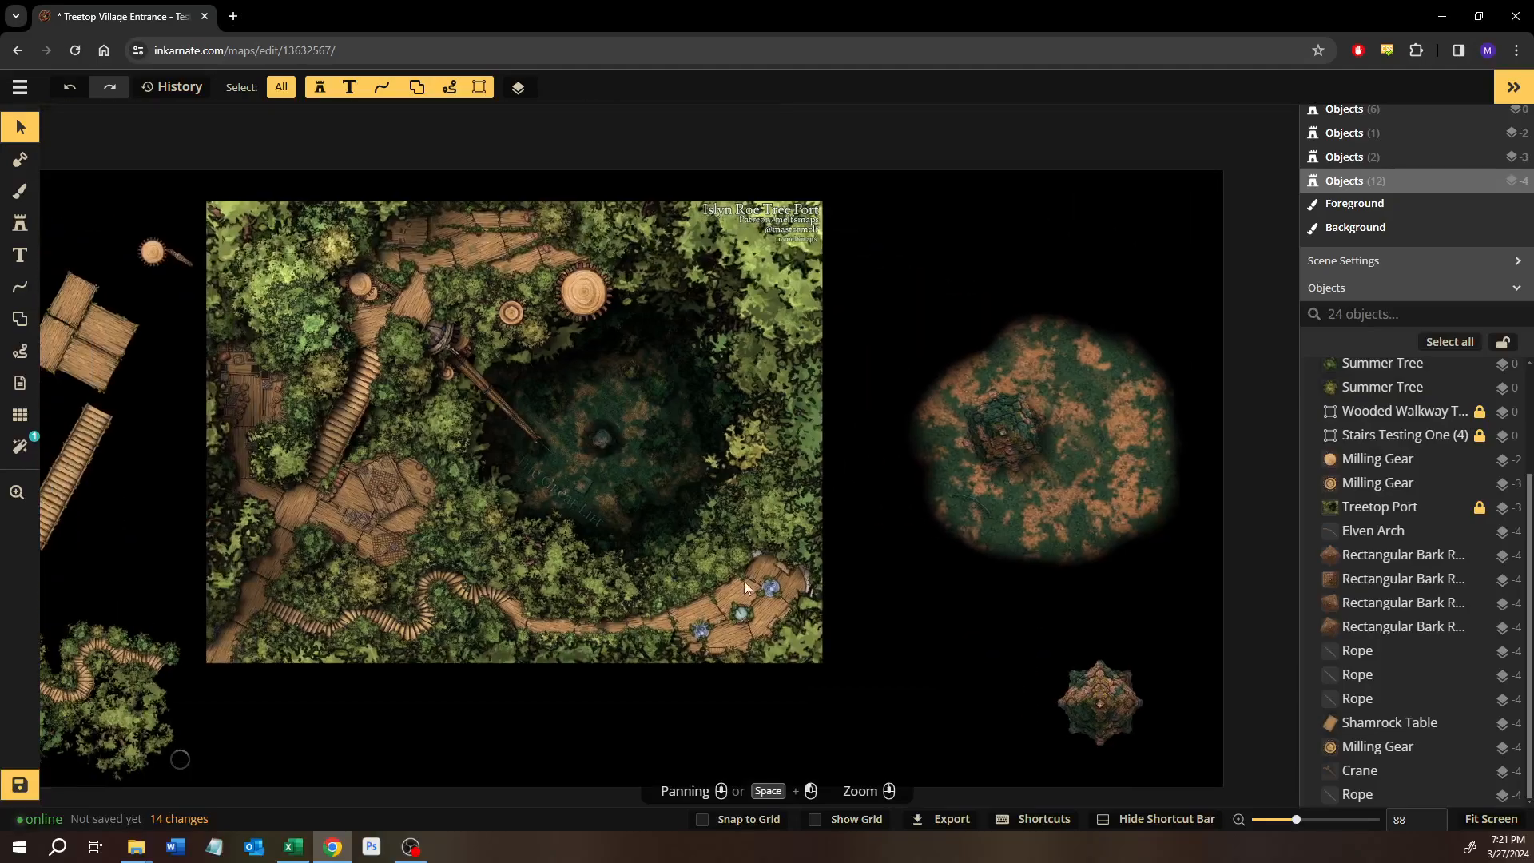
{"action": "left_click", "coordinate": [20, 88]}
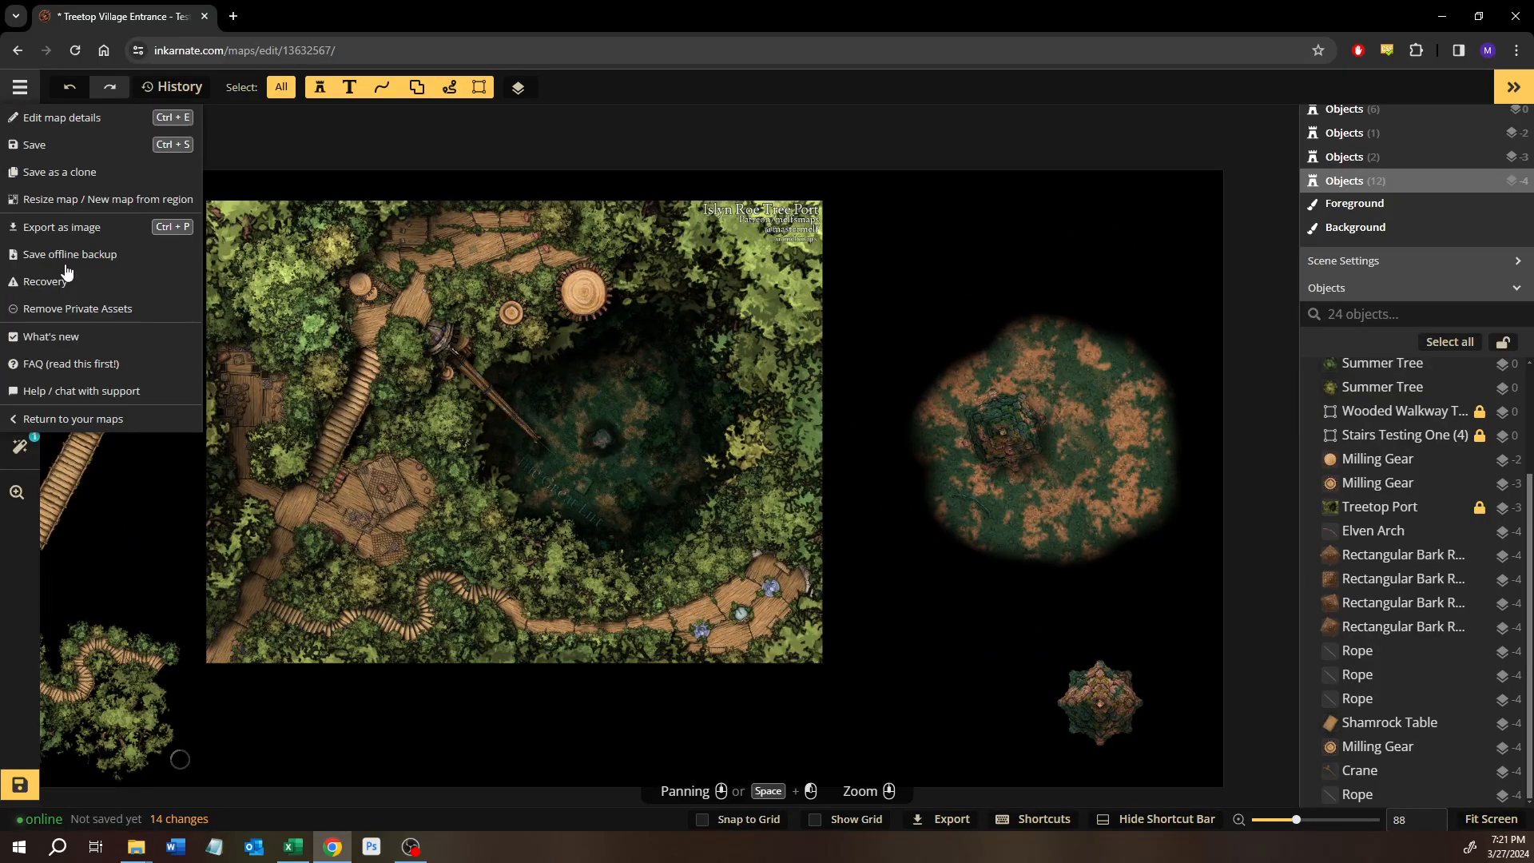
{"action": "left_click", "coordinate": [38, 417]}
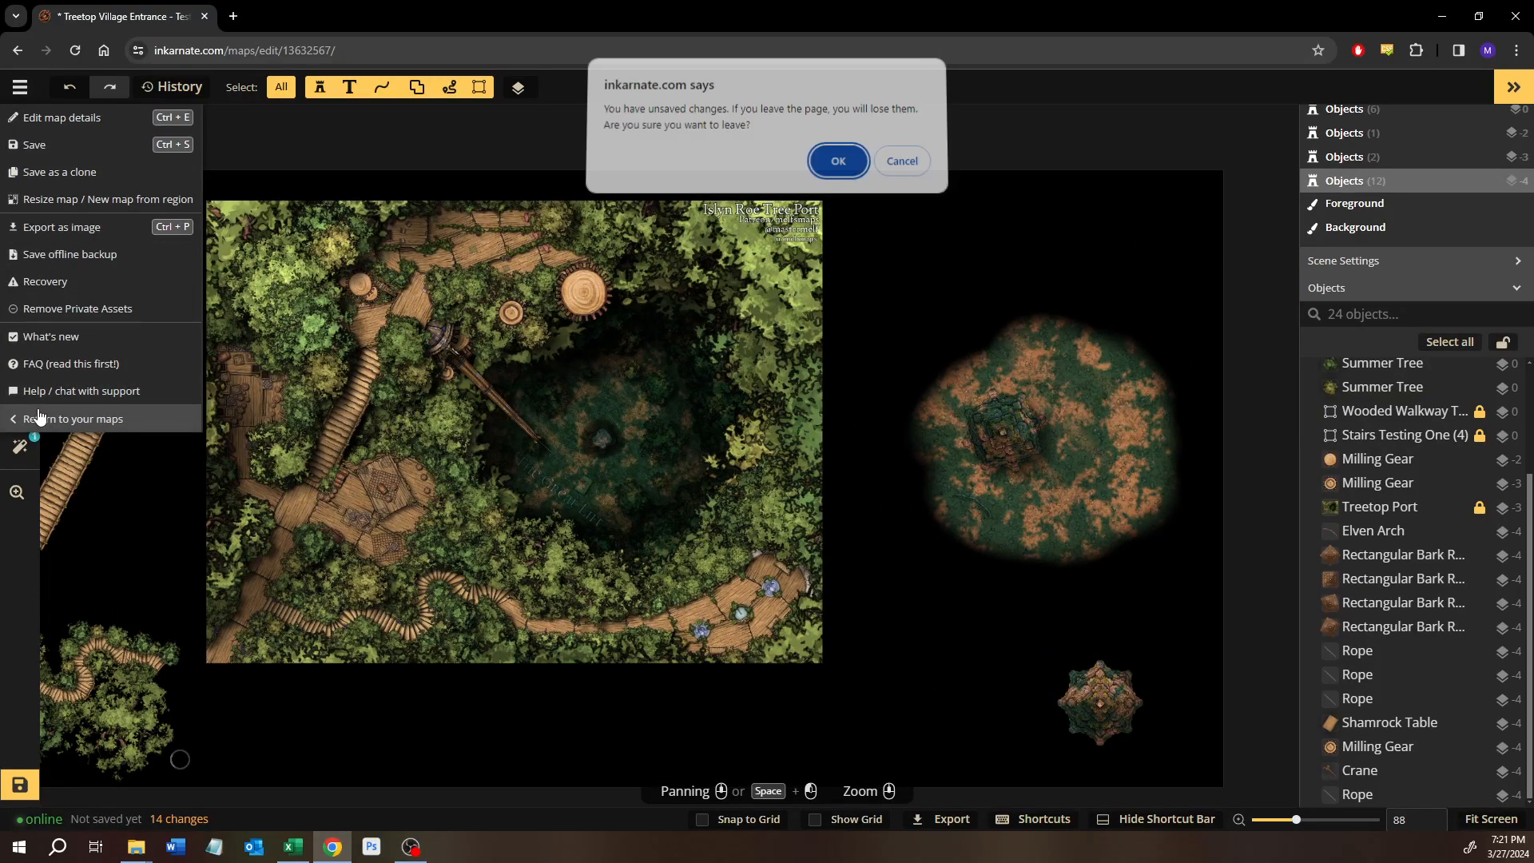
{"action": "left_click", "coordinate": [838, 161]}
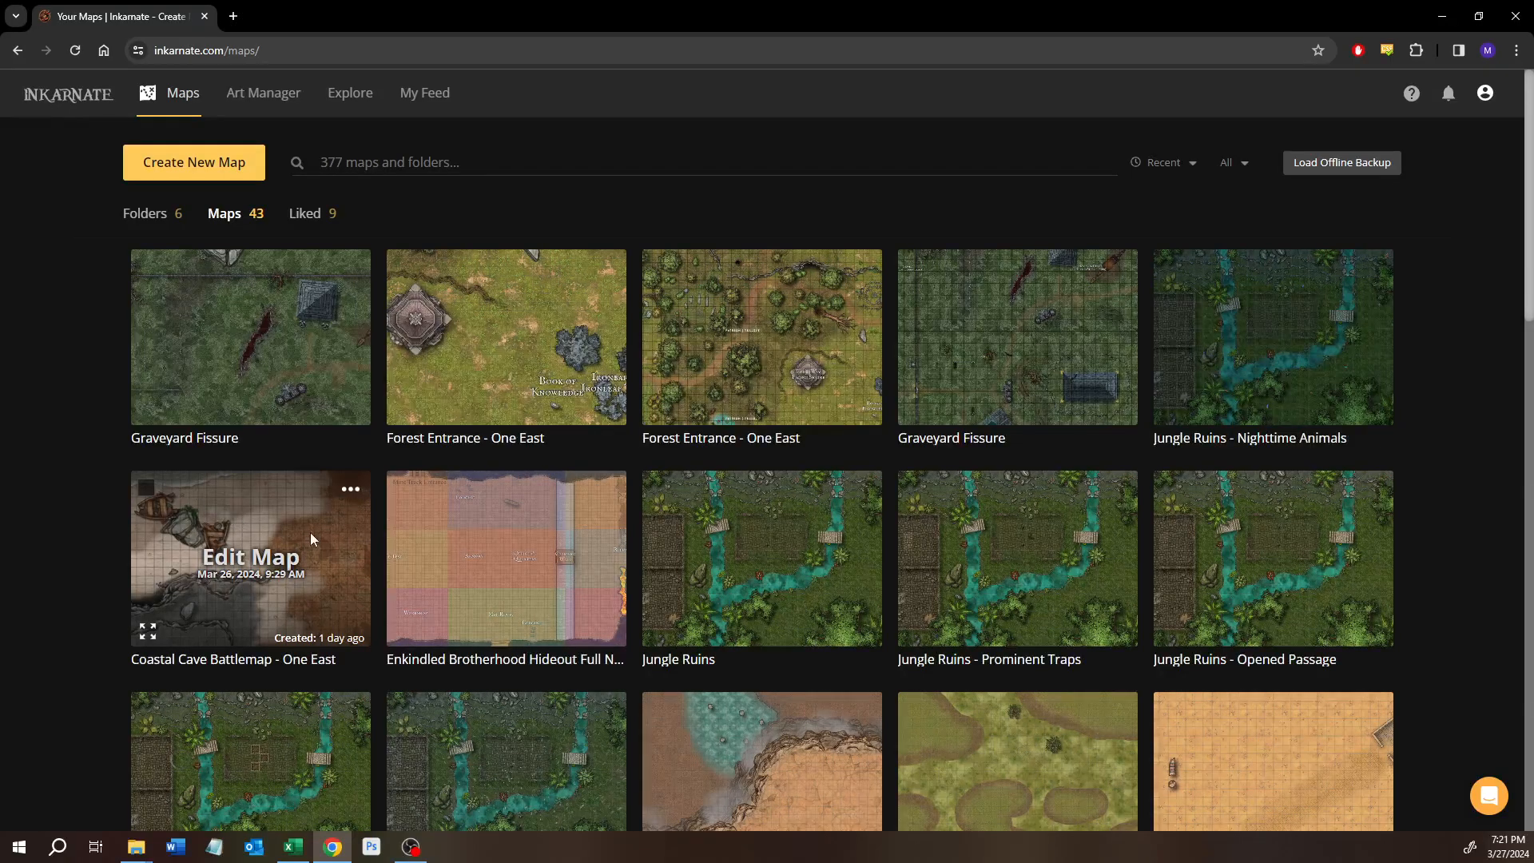
{"action": "scroll", "coordinate": [319, 534], "scroll_direction": "down", "scroll_amount": 5}
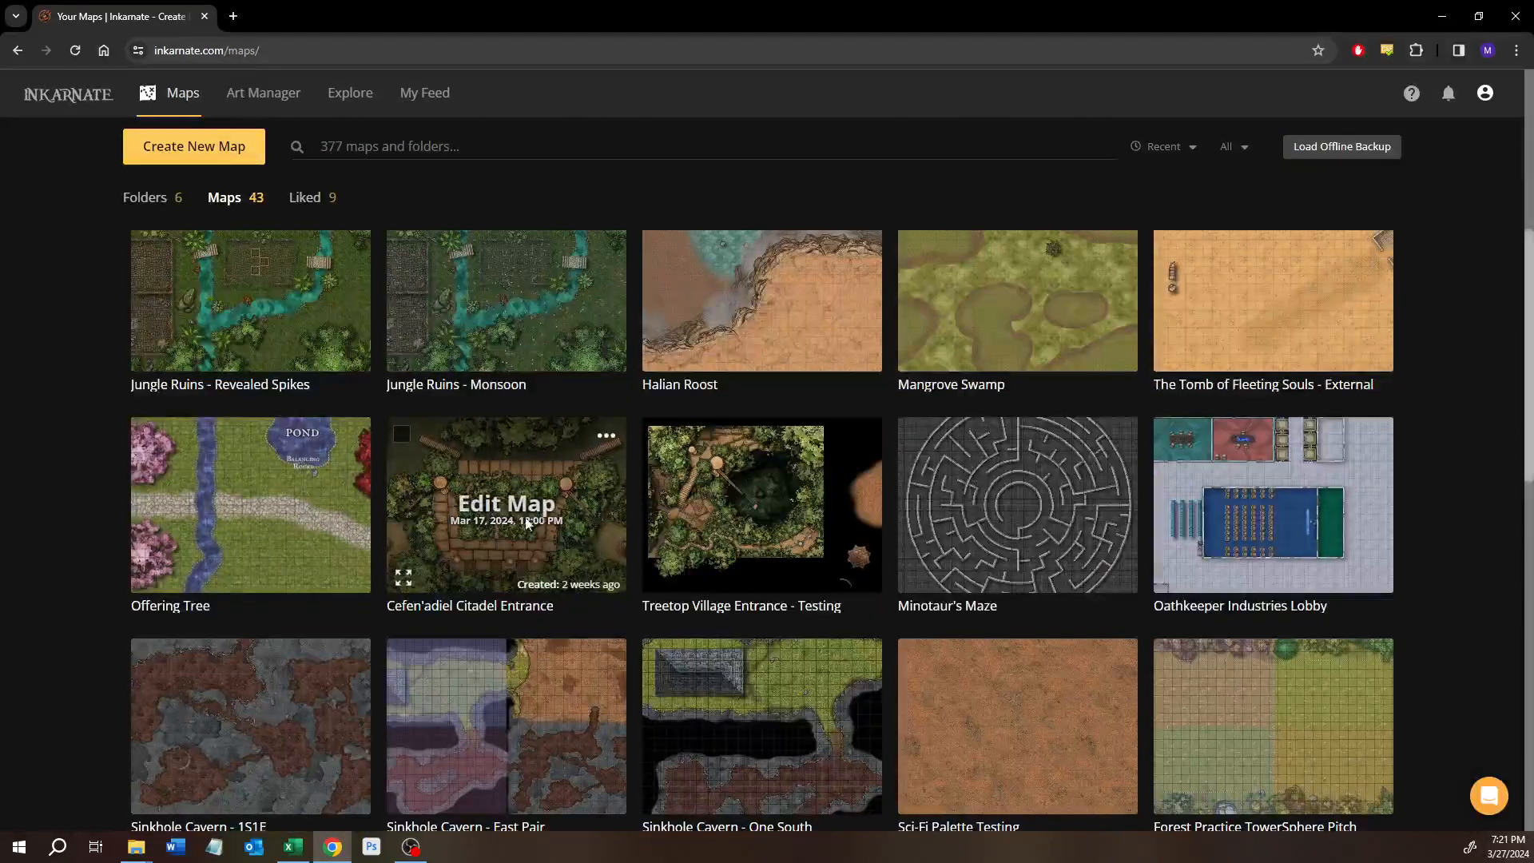
{"action": "left_click", "coordinate": [500, 495]}
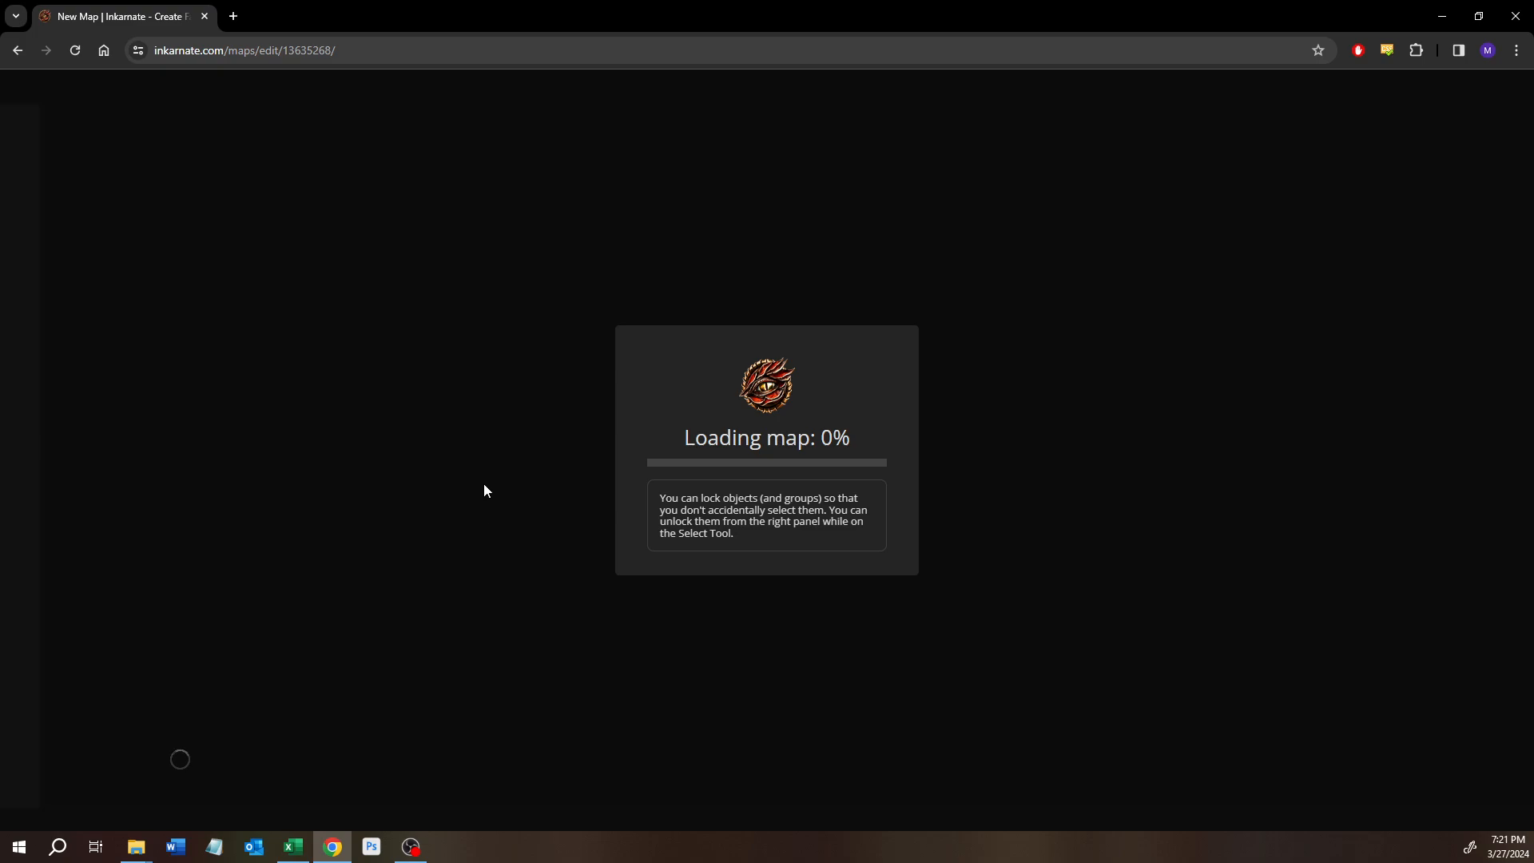
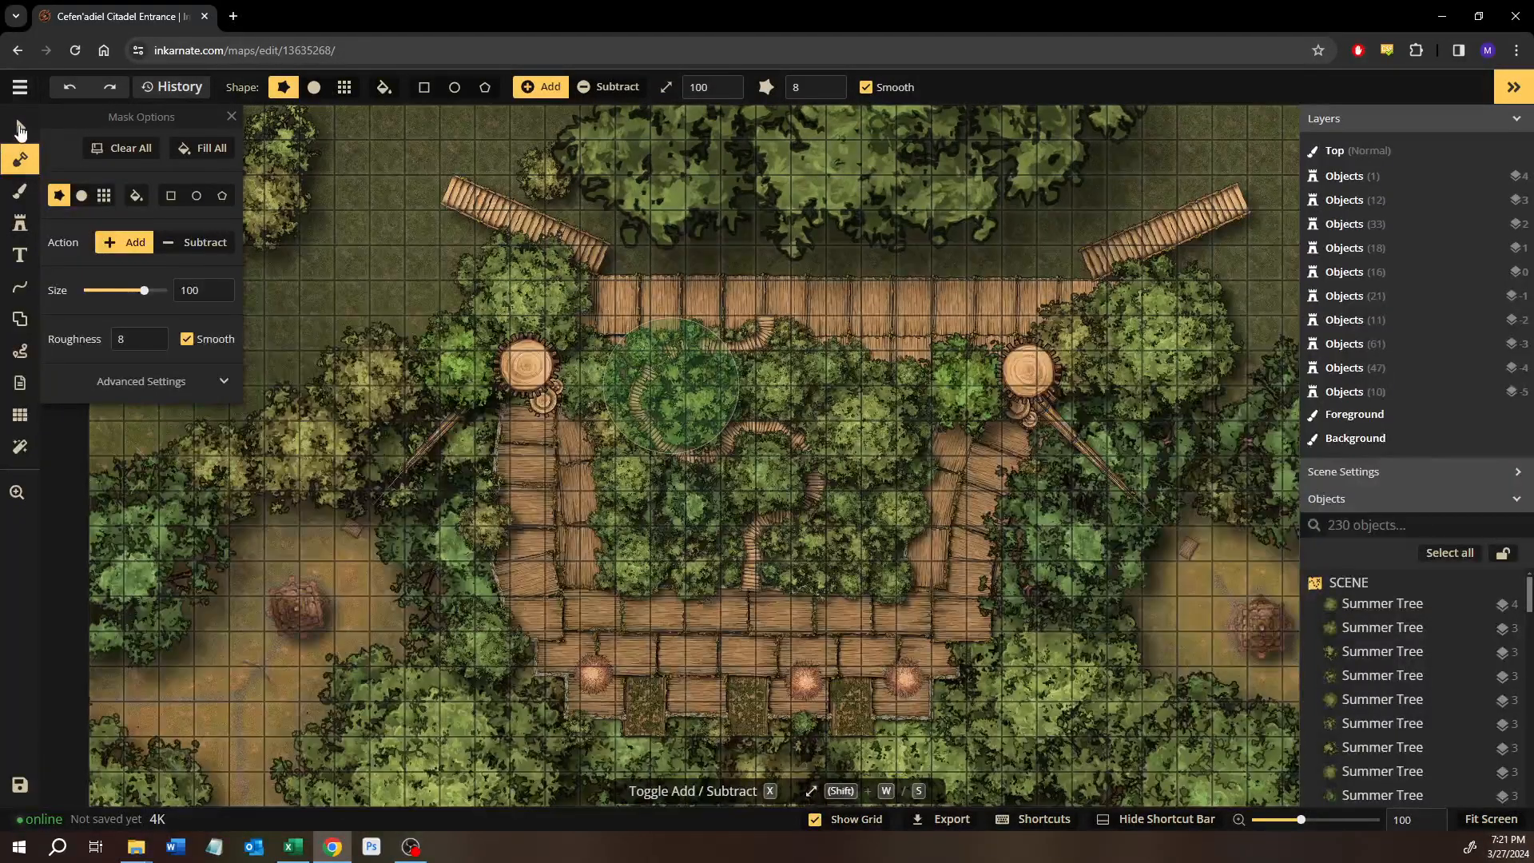
Examine the southern walkway, the forest around it and the stone pyramid in the western ground clearing with the Select tool.
{"action": "left_click", "coordinate": [21, 126]}
{"action": "scroll", "coordinate": [652, 693], "scroll_direction": "up", "scroll_amount": 8}
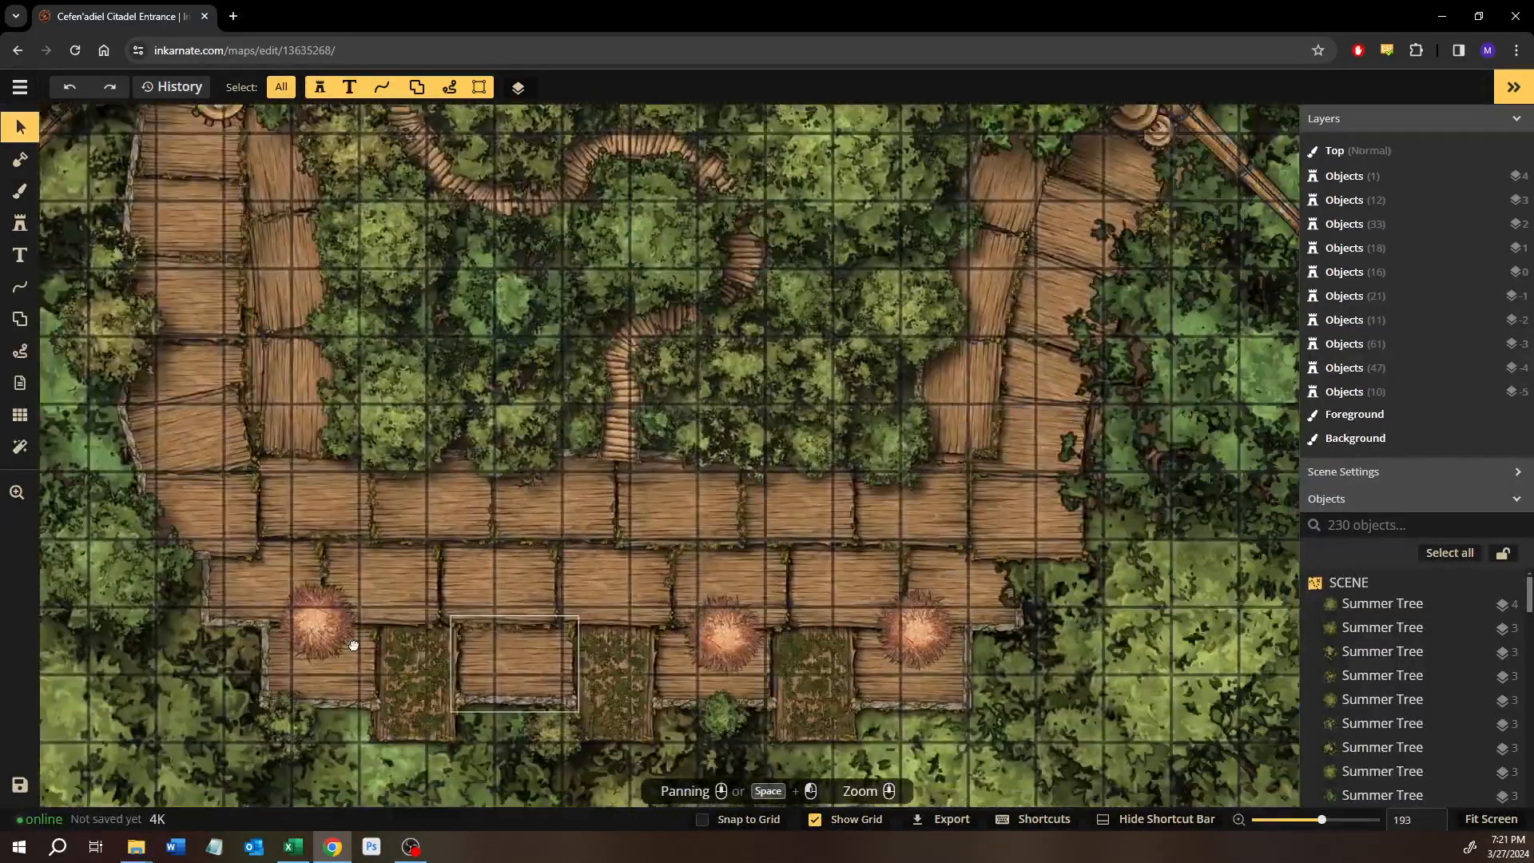
{"action": "left_click_drag", "start_coordinate": [354, 644], "coordinate": [320, 636]}
{"action": "scroll", "coordinate": [727, 524], "scroll_direction": "down", "scroll_amount": 2}
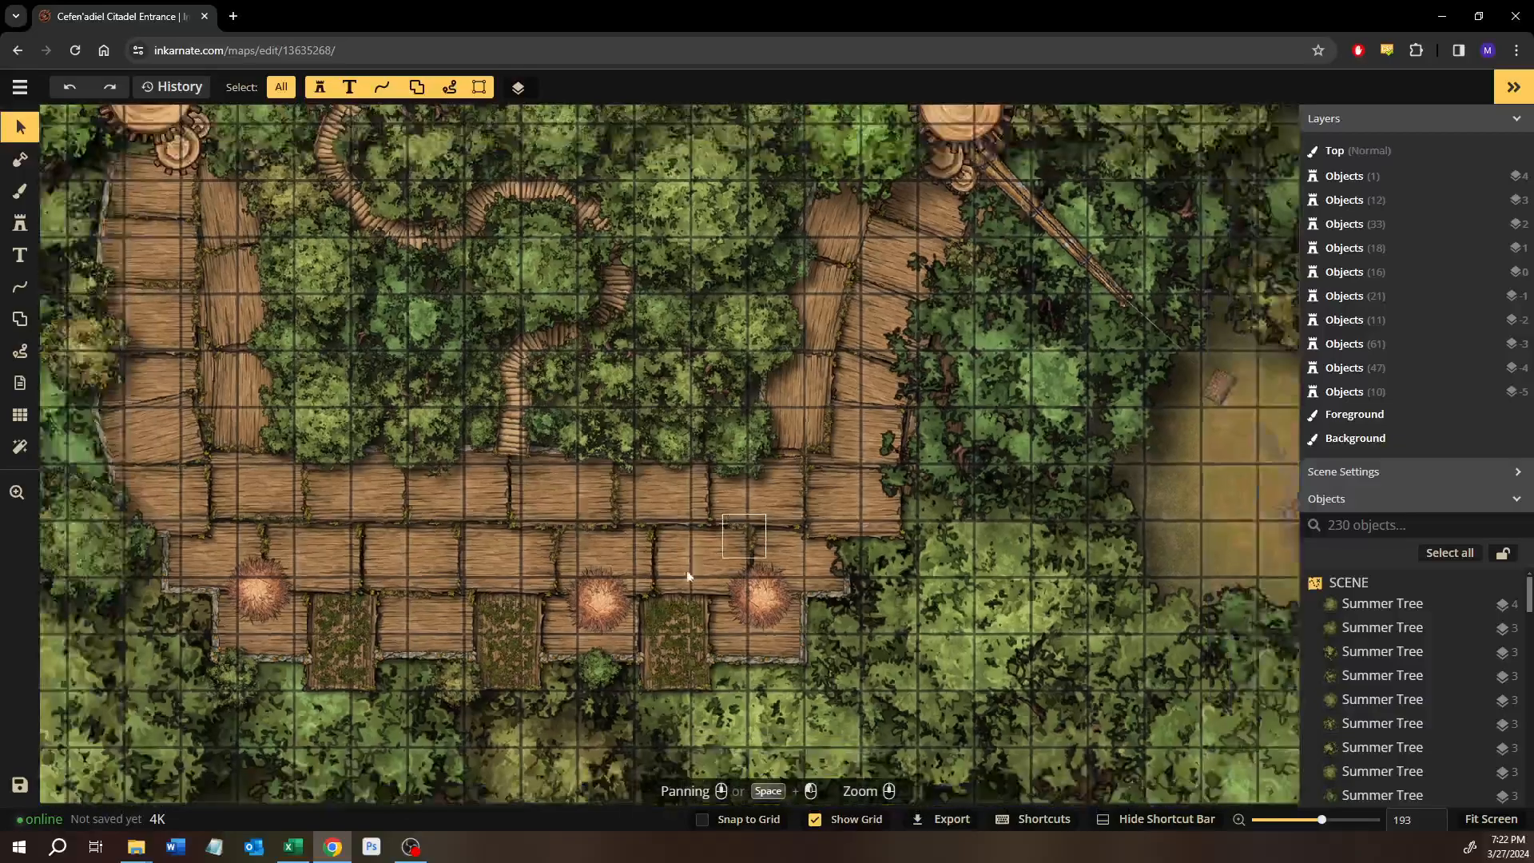
{"action": "left_click_drag", "start_coordinate": [672, 553], "coordinate": [702, 639]}
{"action": "scroll", "coordinate": [419, 546], "scroll_direction": "down", "scroll_amount": 2}
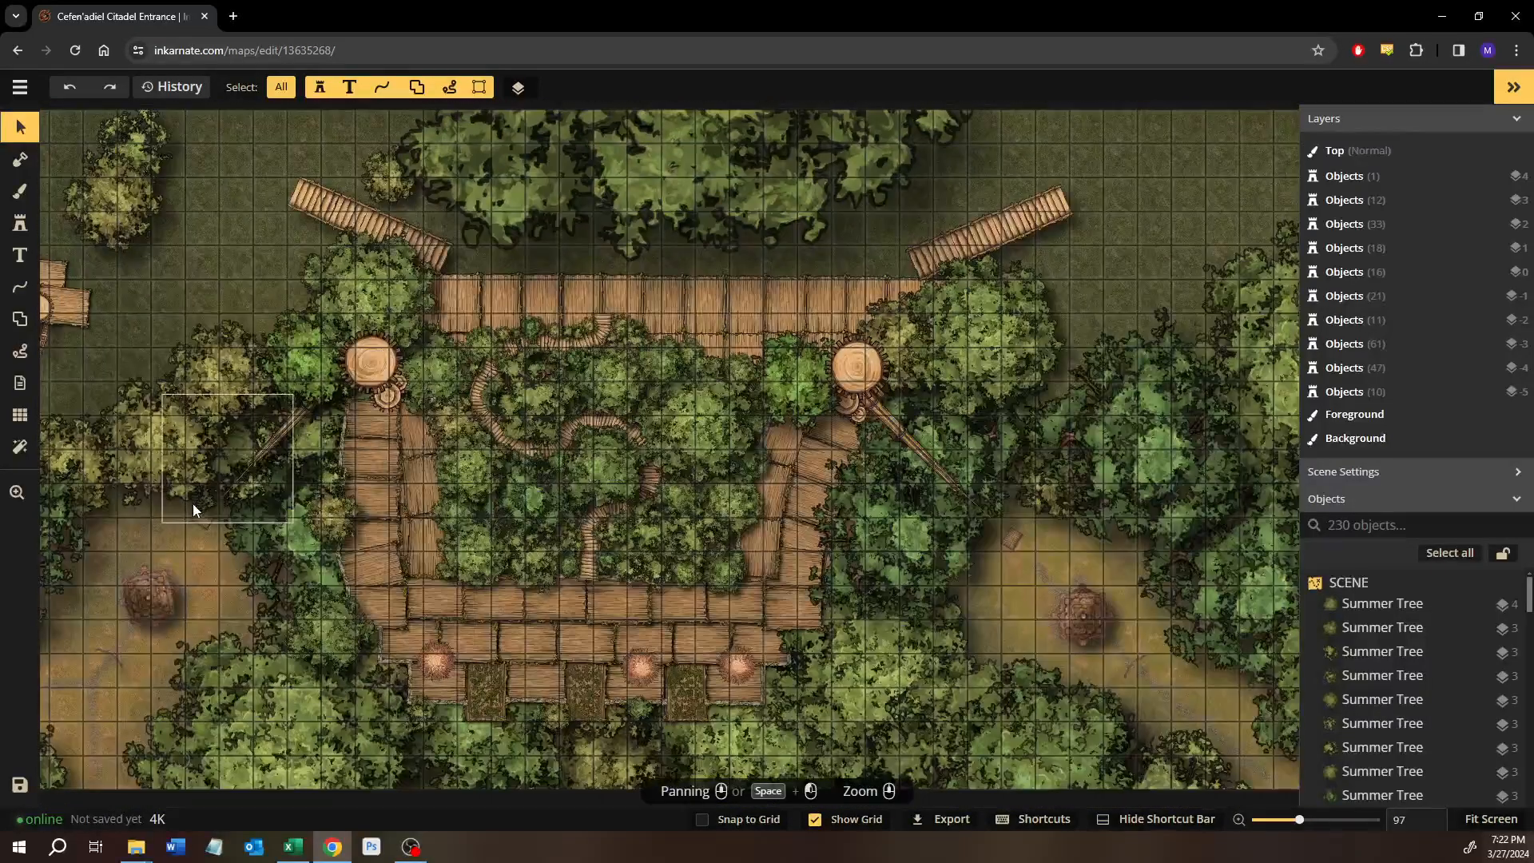
{"action": "left_click_drag", "start_coordinate": [215, 543], "coordinate": [411, 483]}
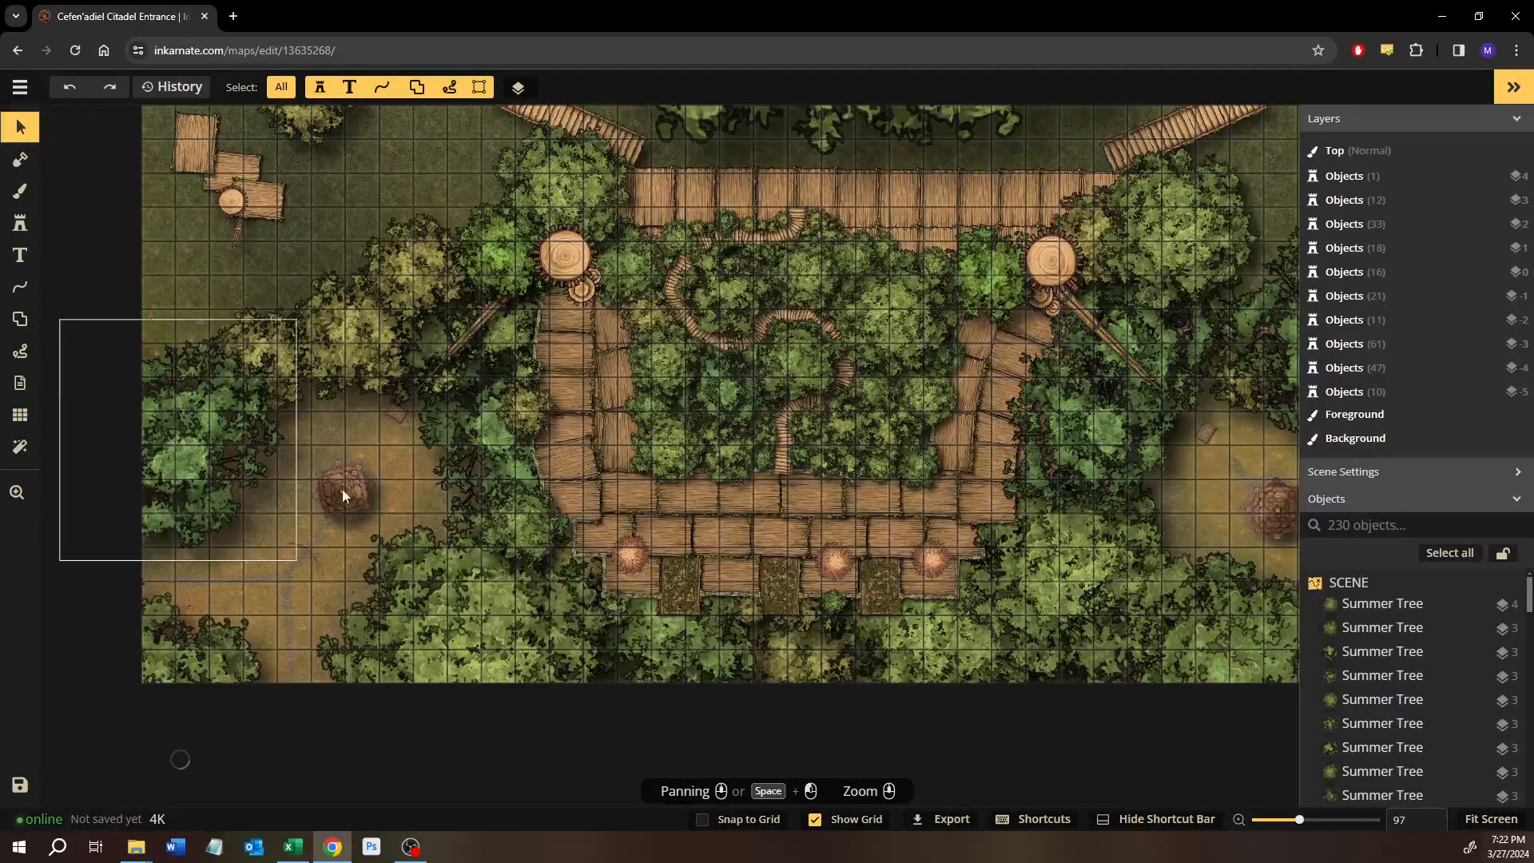
{"action": "scroll", "coordinate": [314, 530], "scroll_direction": "up", "scroll_amount": 3}
{"action": "scroll", "coordinate": [314, 544], "scroll_direction": "up", "scroll_amount": 5}
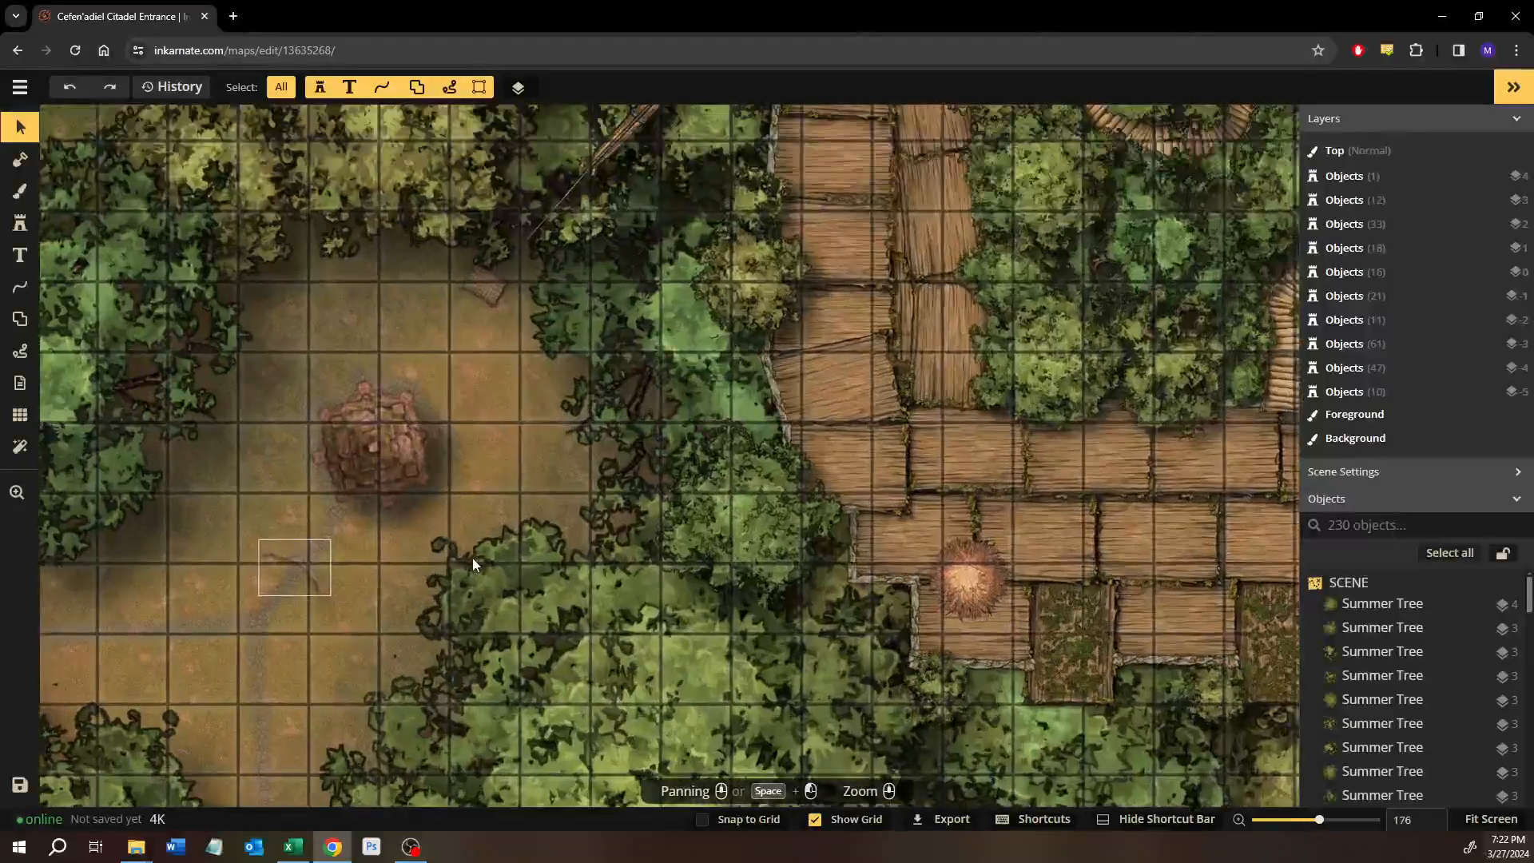
{"action": "scroll", "coordinate": [442, 496], "scroll_direction": "up", "scroll_amount": 5}
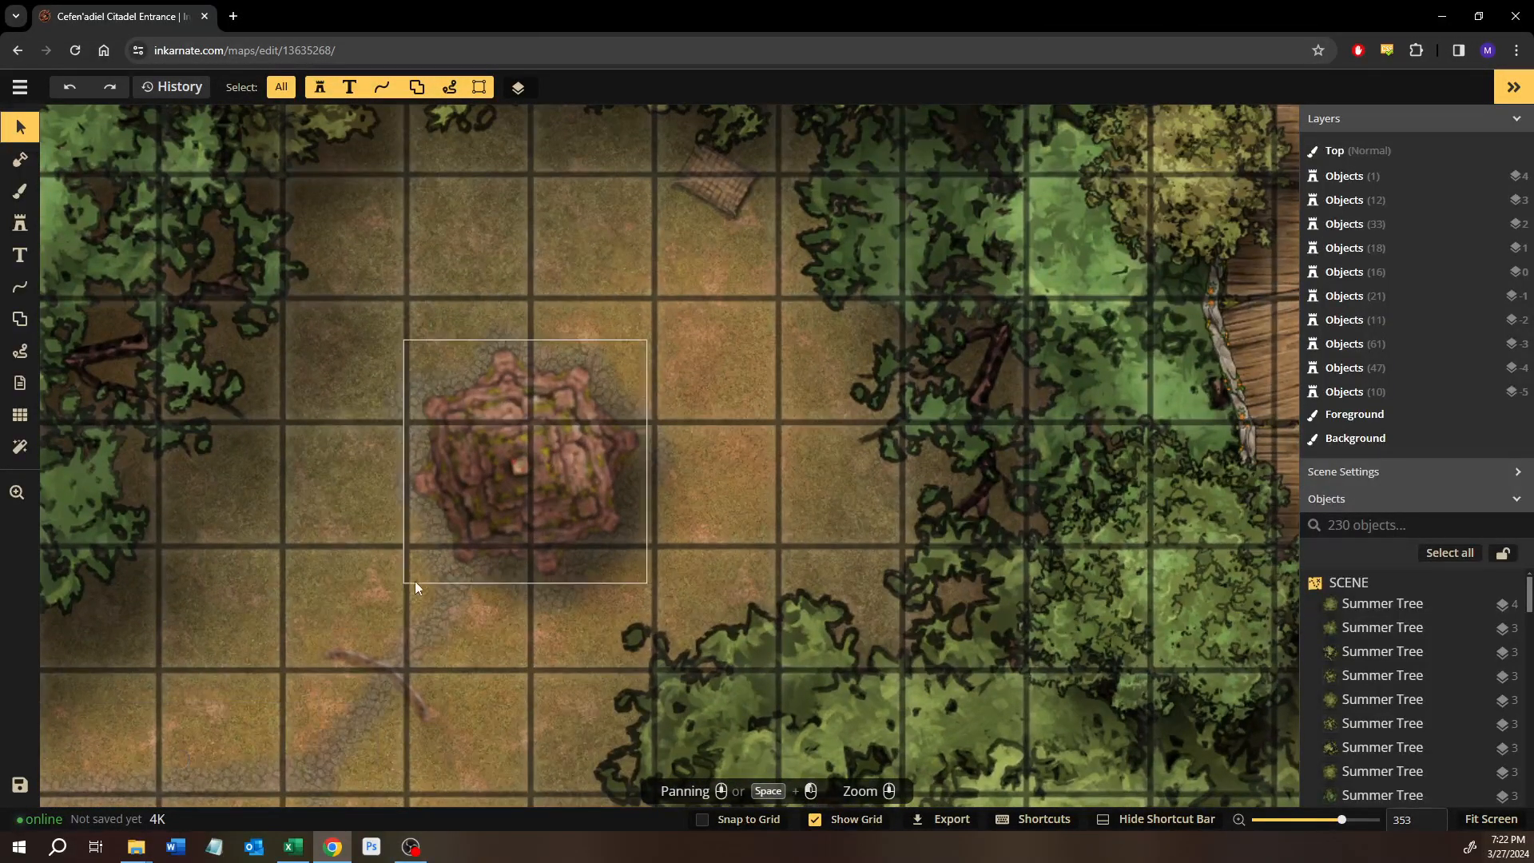
{"action": "scroll", "coordinate": [448, 573], "scroll_direction": "down", "scroll_amount": 4}
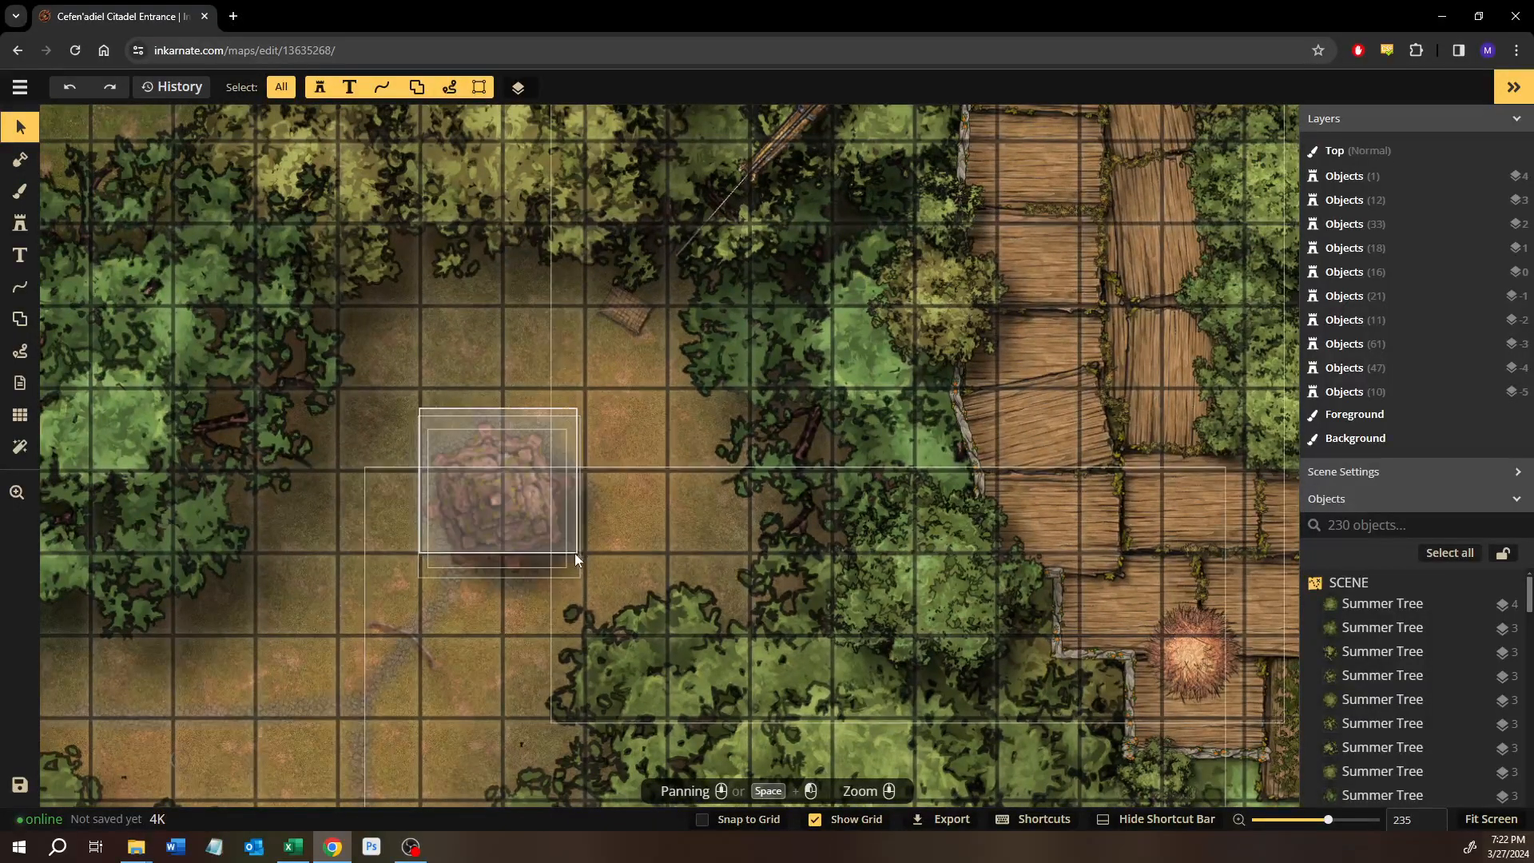
Select the two pyramid stamps in the western clearing and turn off their blur to compare the look.
{"action": "left_click", "coordinate": [448, 649]}
{"action": "left_click", "coordinate": [494, 650], "text": "shift"}
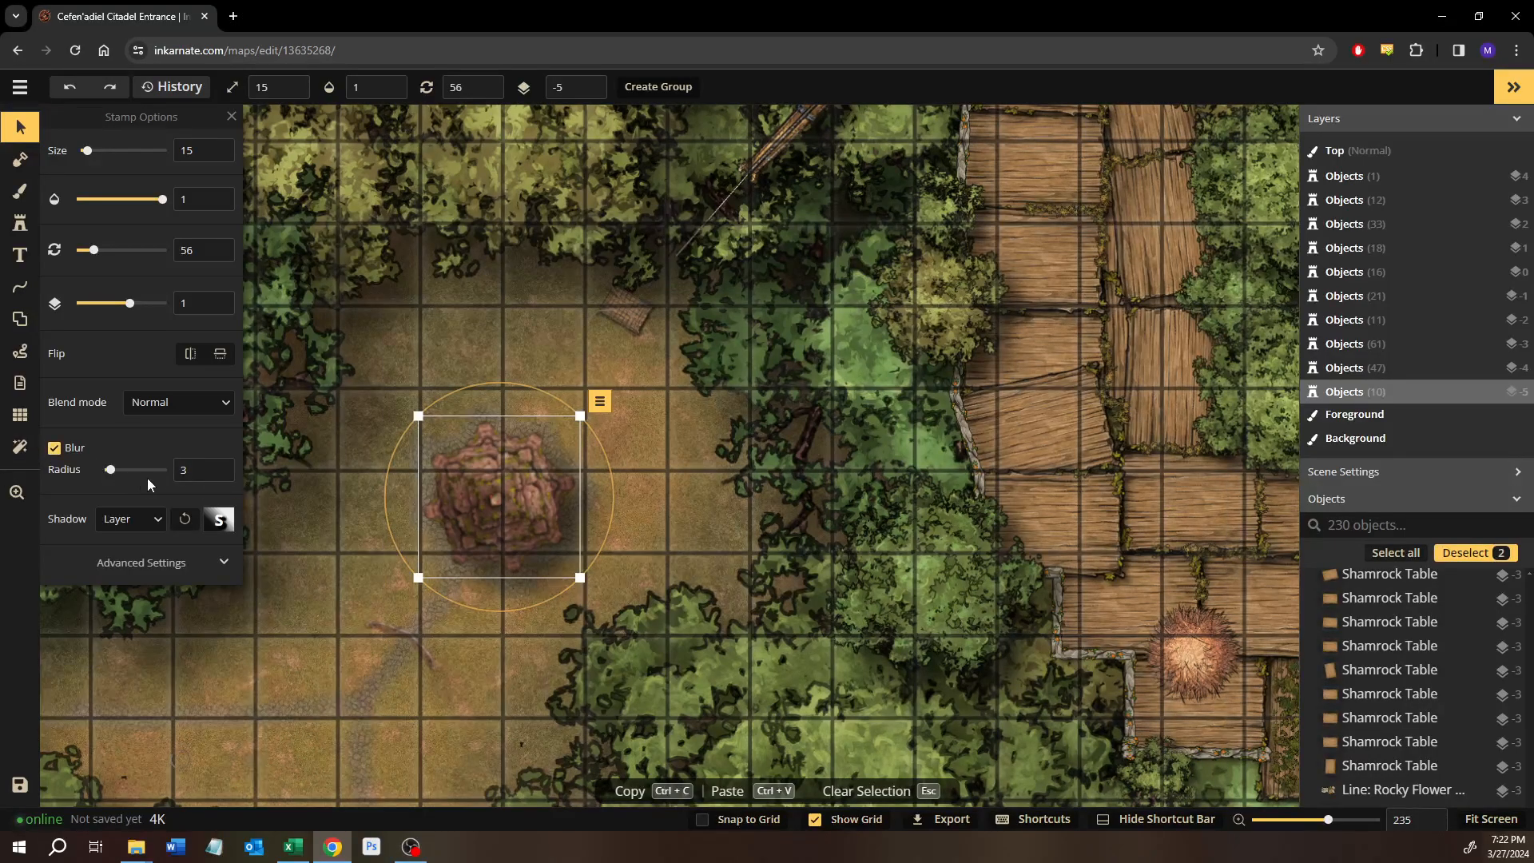
{"action": "left_click", "coordinate": [55, 448]}
{"action": "left_click", "coordinate": [54, 448]}
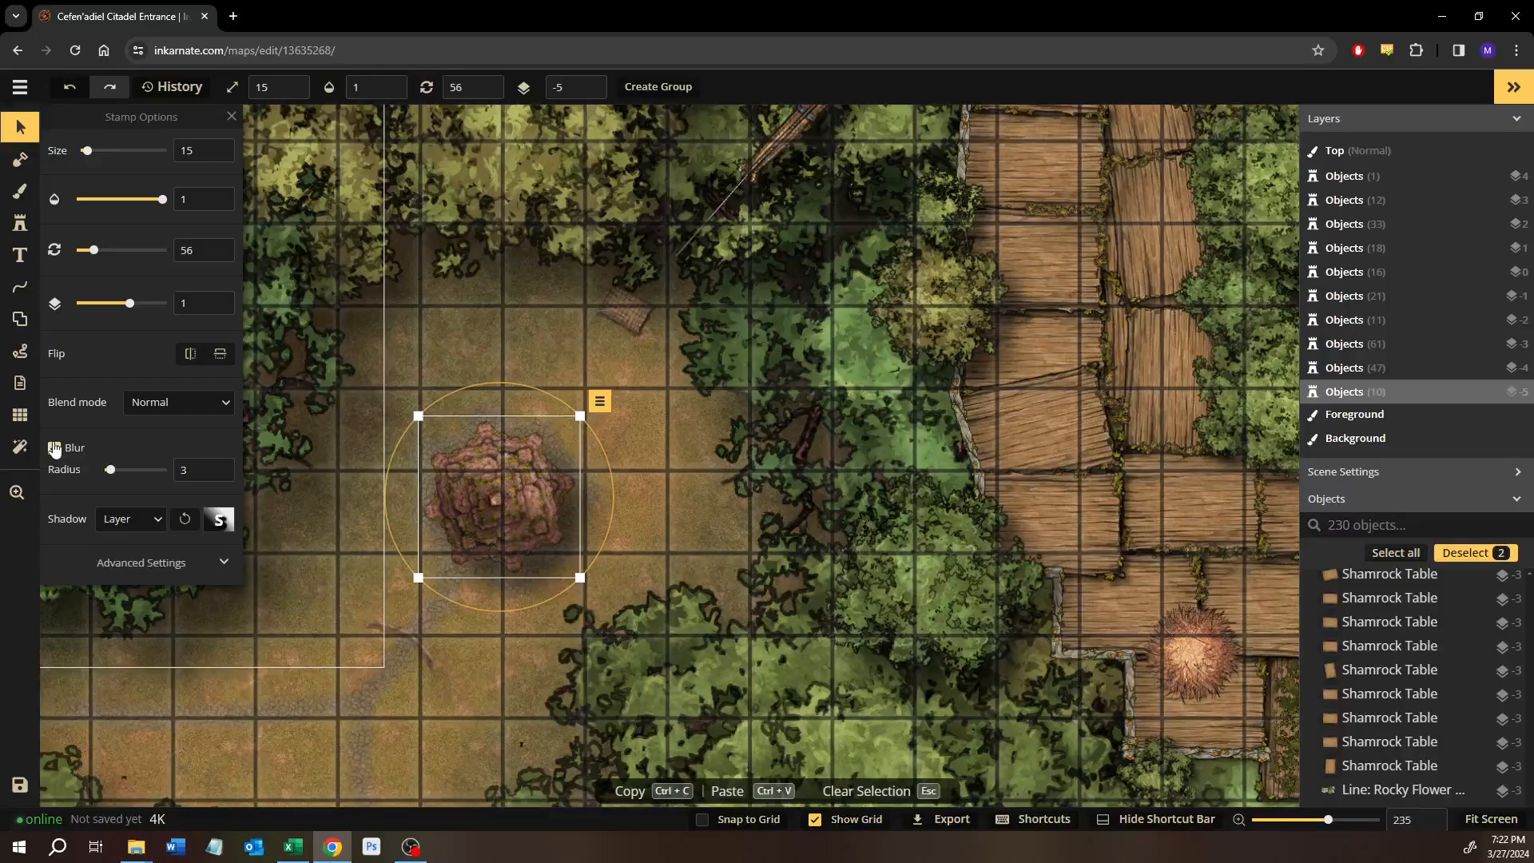
{"action": "left_click", "coordinate": [54, 448]}
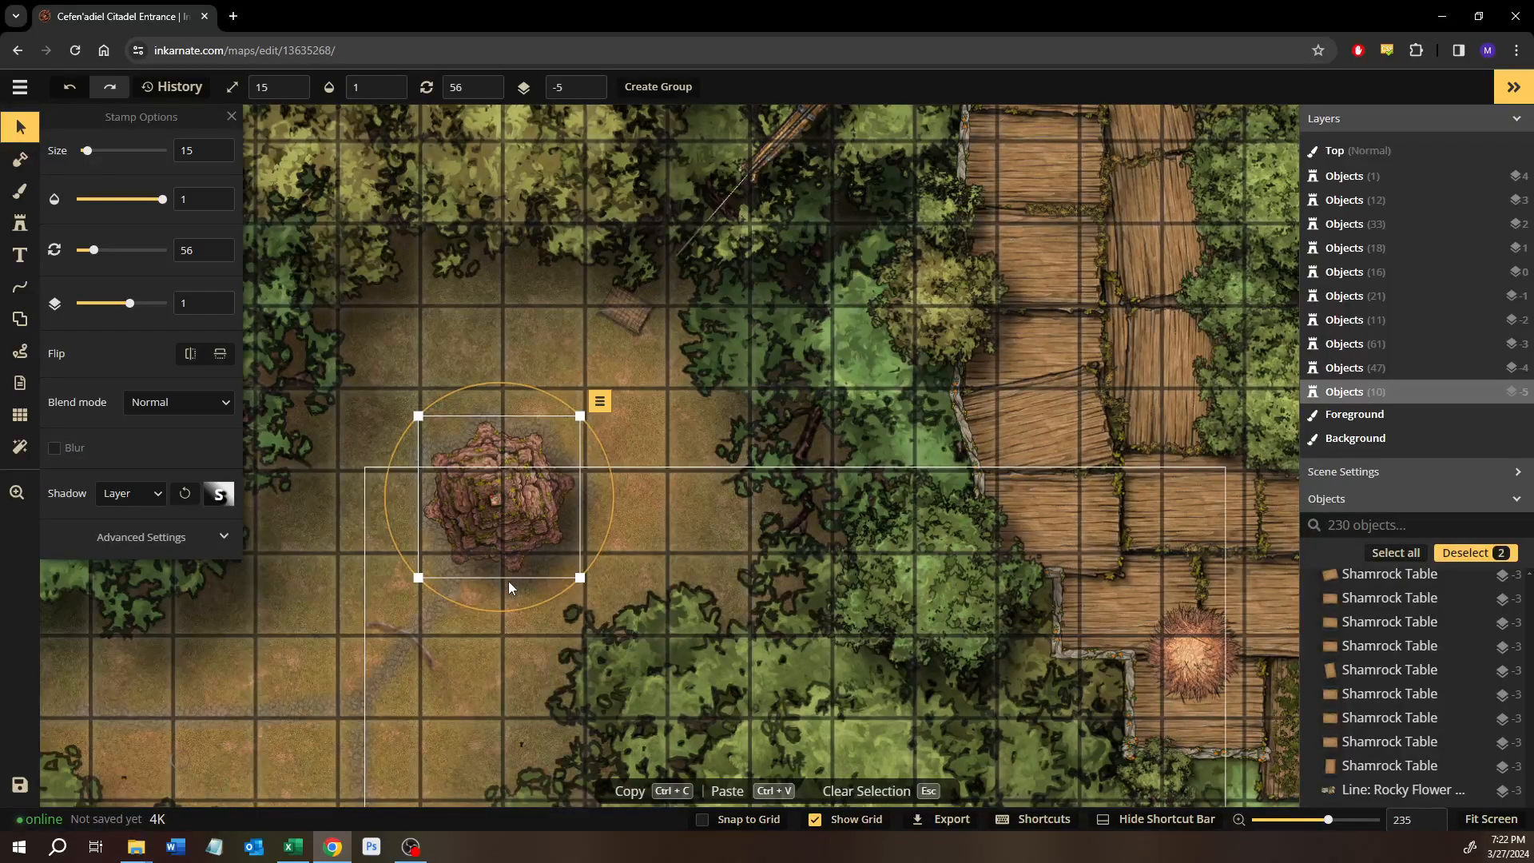
{"action": "scroll", "coordinate": [508, 582], "scroll_direction": "down", "scroll_amount": 1}
{"action": "scroll", "coordinate": [508, 581], "scroll_direction": "down", "scroll_amount": 1}
Turn the blur of the western pyramid stamps back on with radius 3 and clear the selection.
{"action": "left_click", "coordinate": [55, 448]}
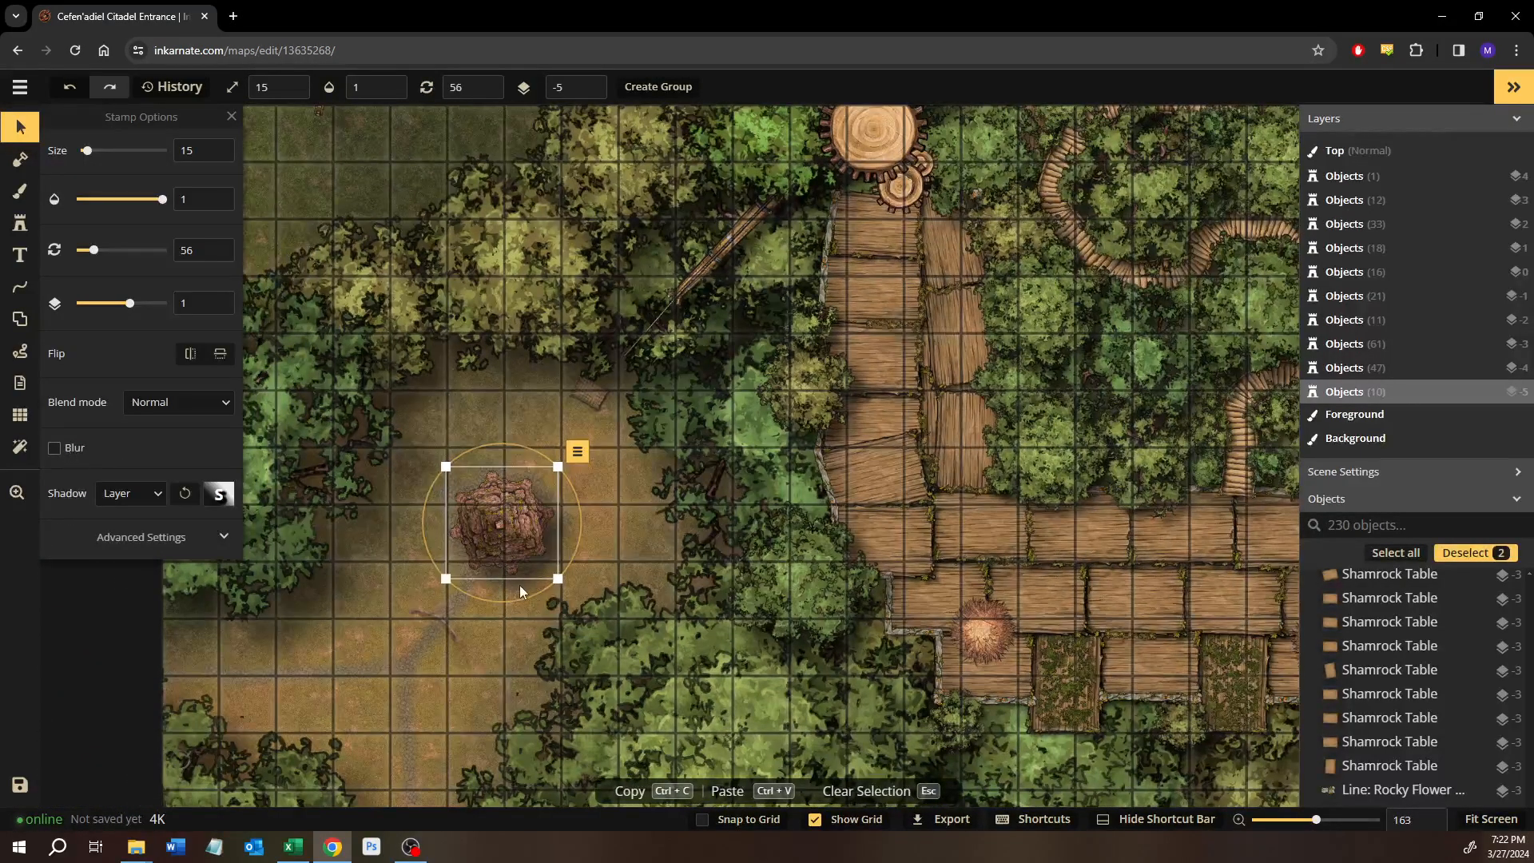
{"action": "scroll", "coordinate": [472, 610], "scroll_direction": "down", "scroll_amount": 1}
{"action": "scroll", "coordinate": [463, 628], "scroll_direction": "down", "scroll_amount": 2}
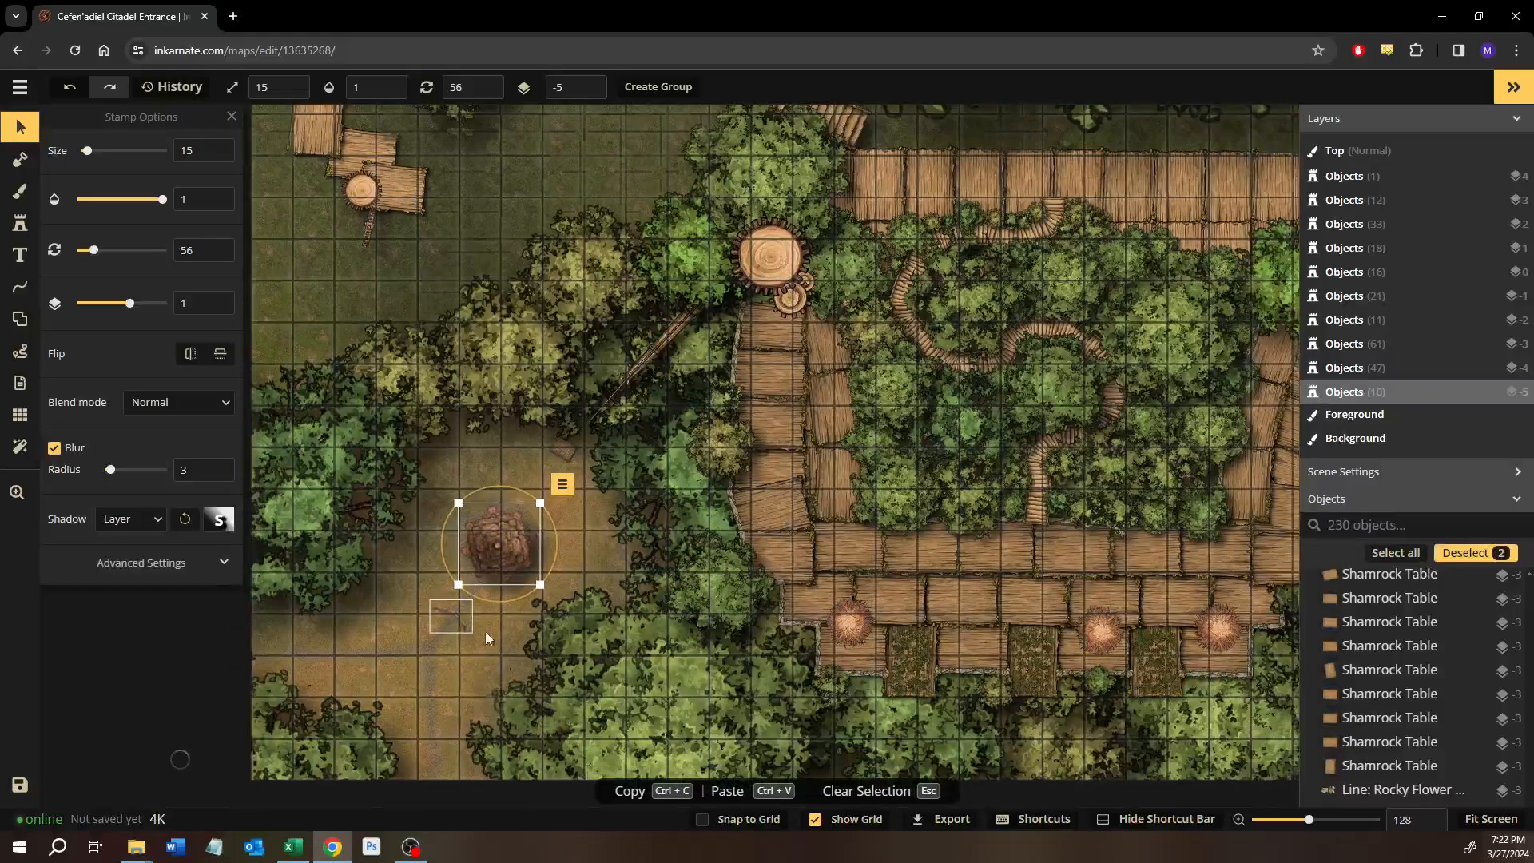
{"action": "scroll", "coordinate": [376, 591], "scroll_direction": "down", "scroll_amount": 1}
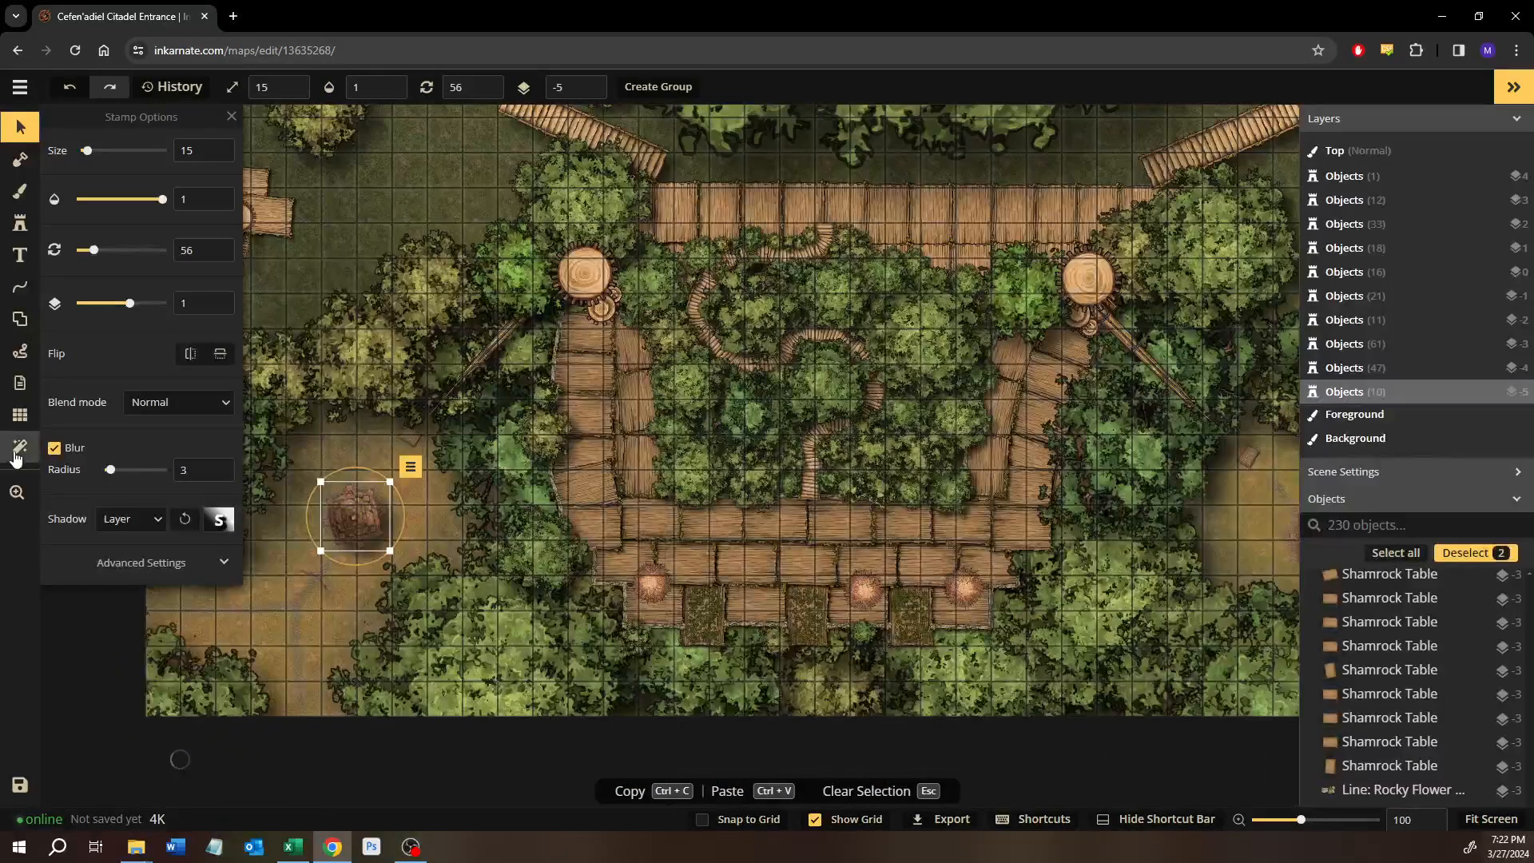
{"action": "key", "text": "Escape"}
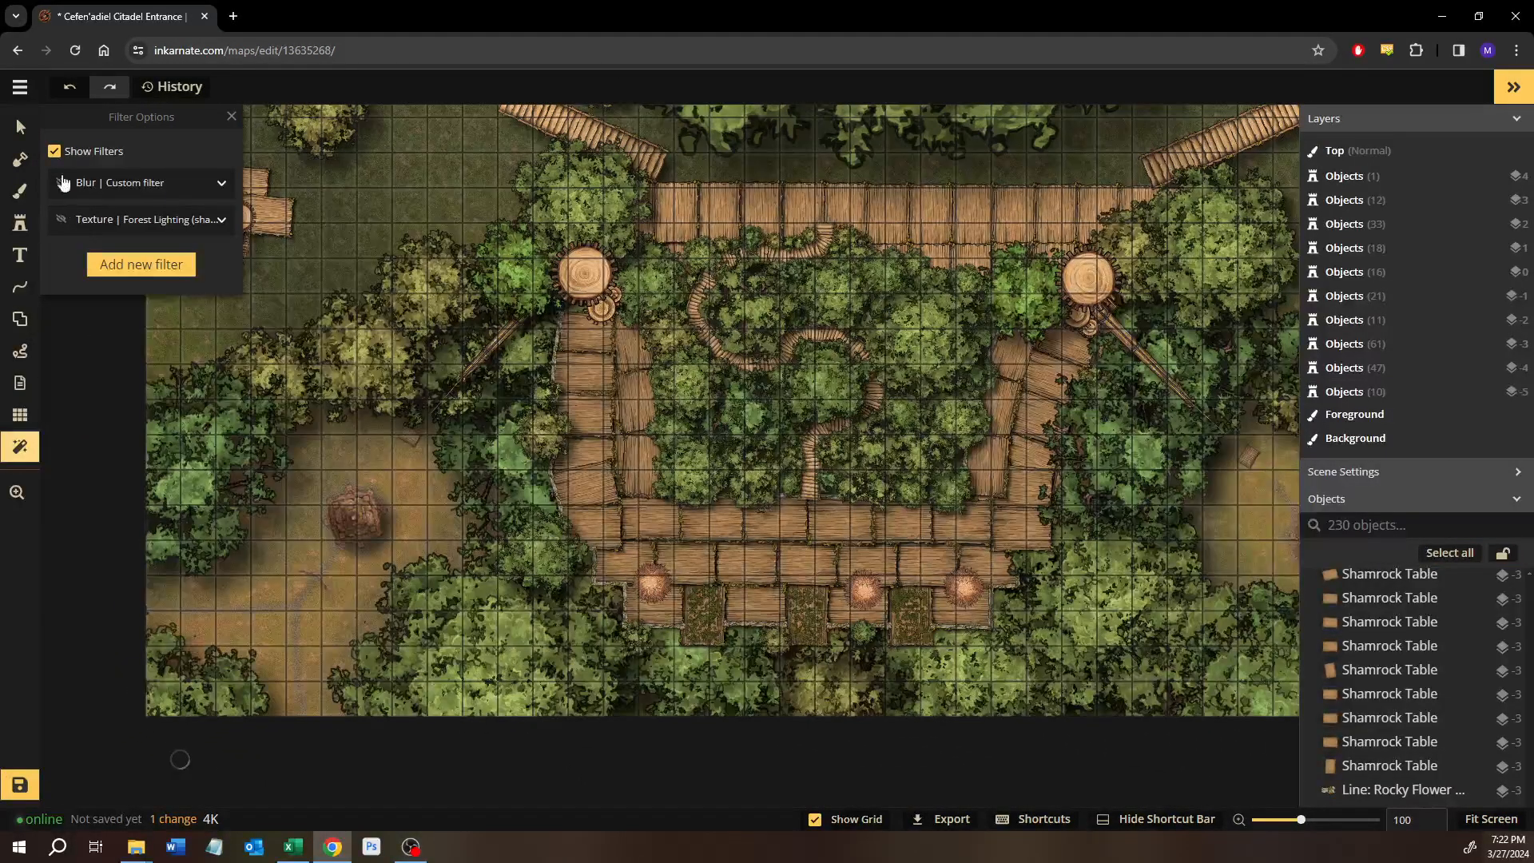
Make the Forest Lighting texture filter visible and examine its effect on the ground across the map.
{"action": "left_click", "coordinate": [61, 222]}
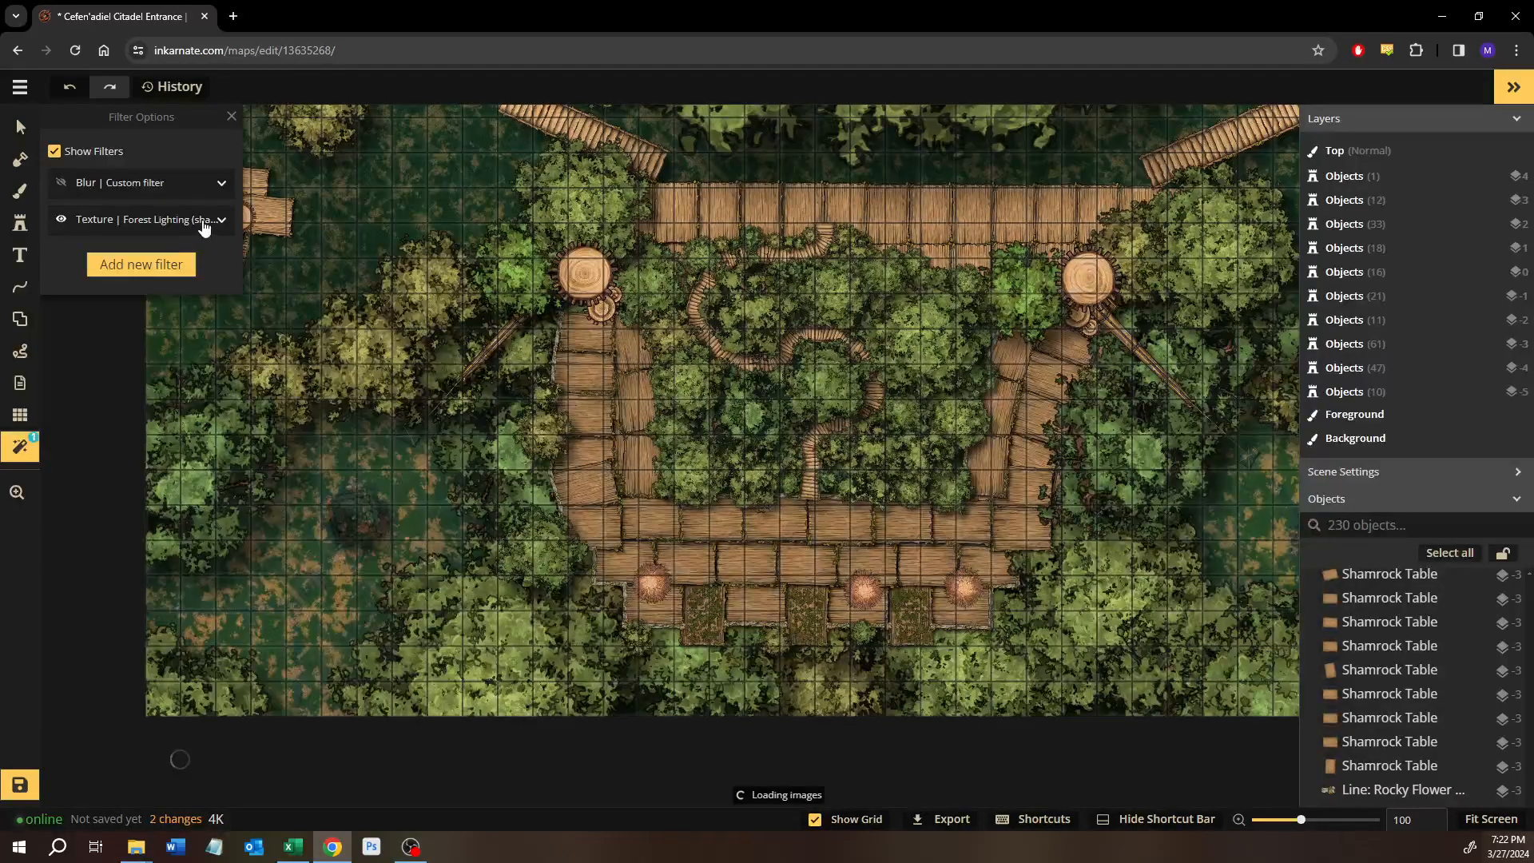
{"action": "left_click_drag", "start_coordinate": [1154, 254], "coordinate": [611, 588]}
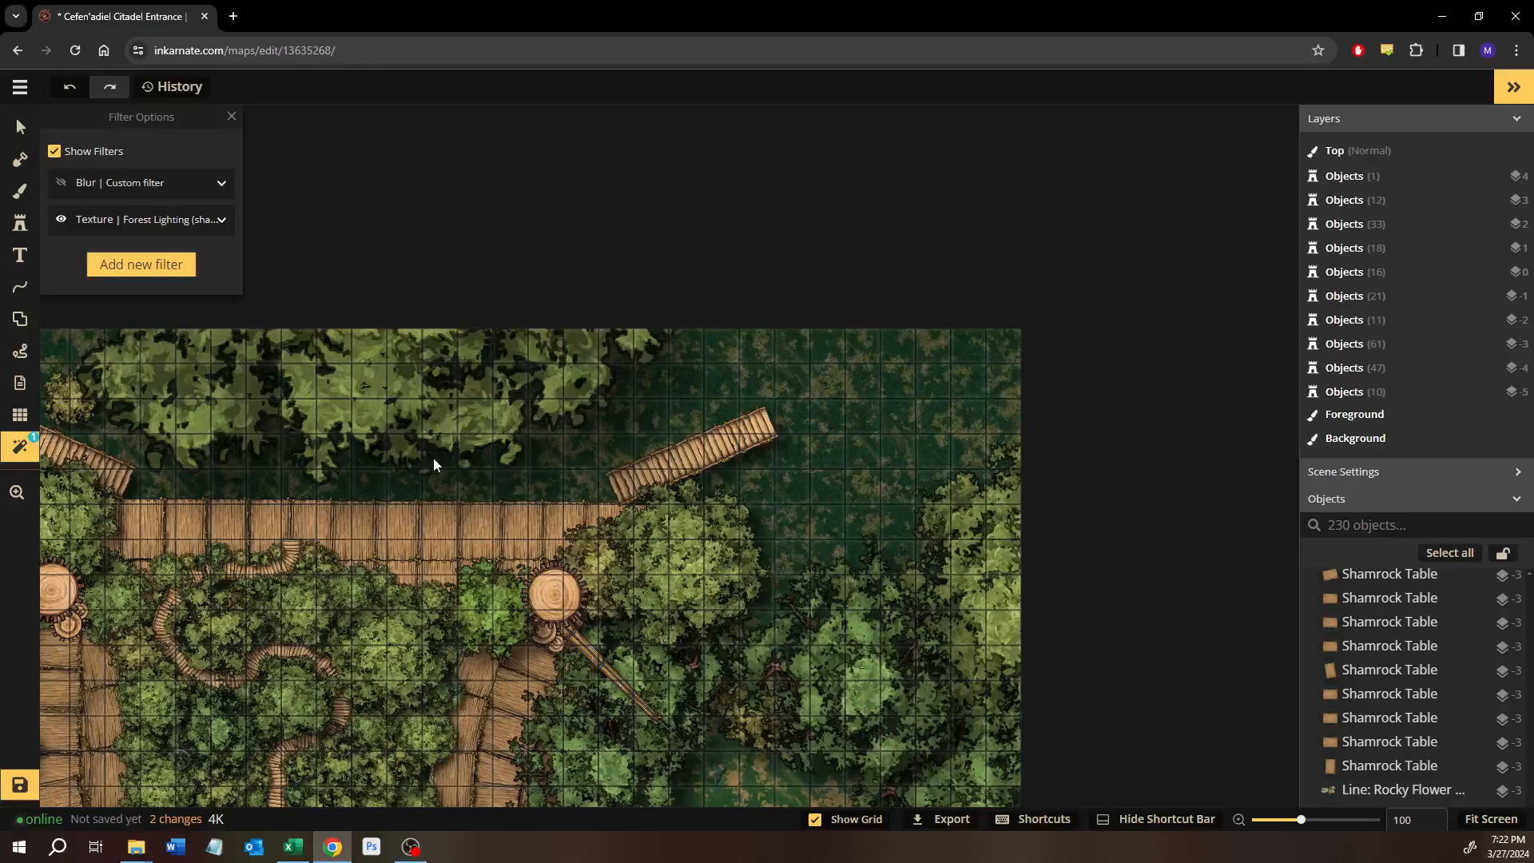
{"action": "left_click_drag", "start_coordinate": [275, 462], "coordinate": [607, 479]}
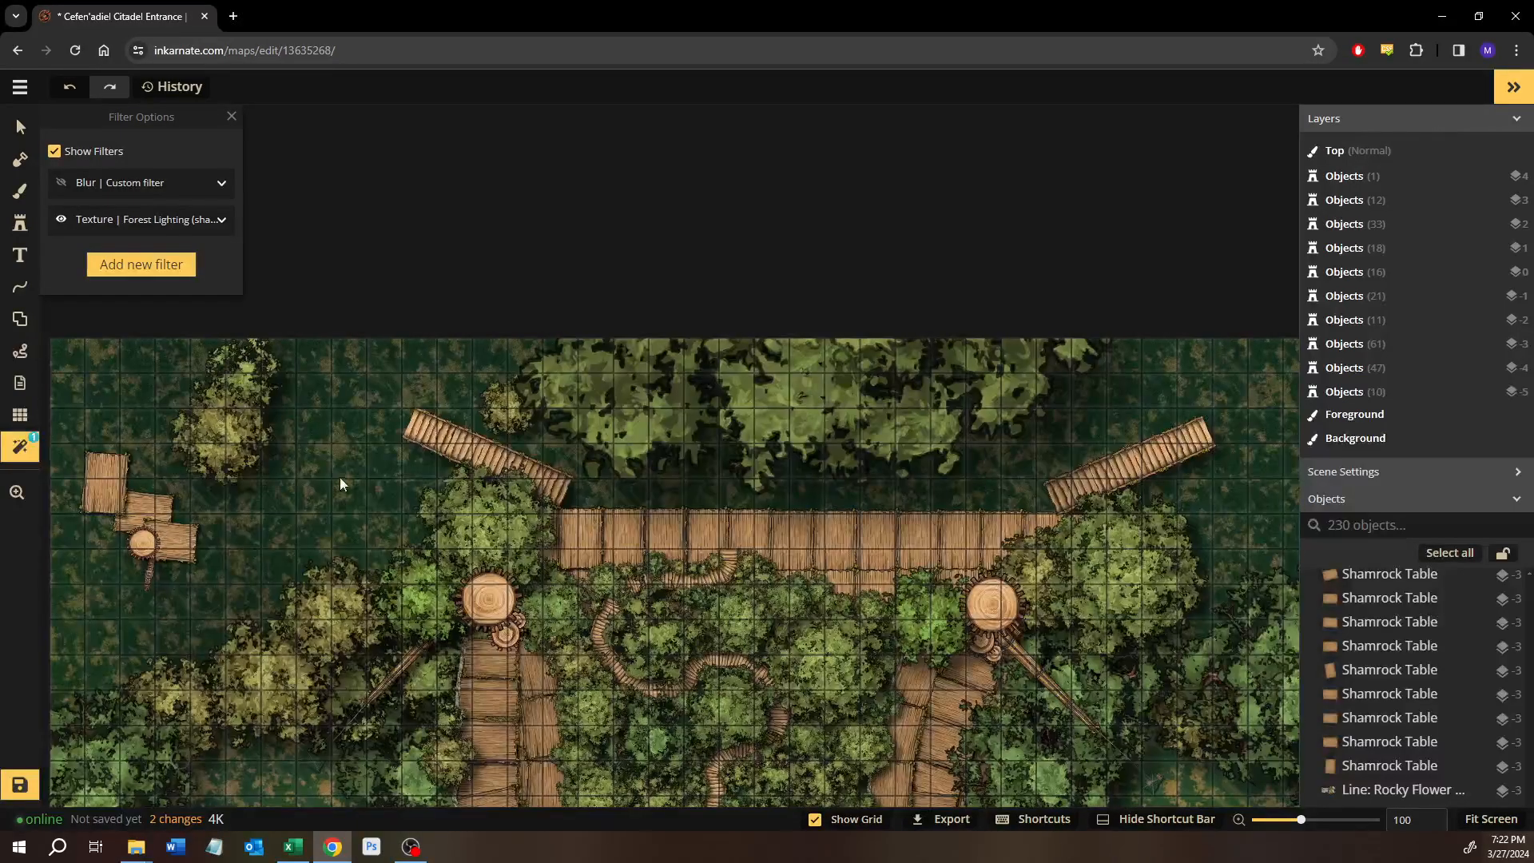
{"action": "left_click_drag", "start_coordinate": [301, 333], "coordinate": [263, 231]}
{"action": "left_click_drag", "start_coordinate": [349, 515], "coordinate": [542, 538]}
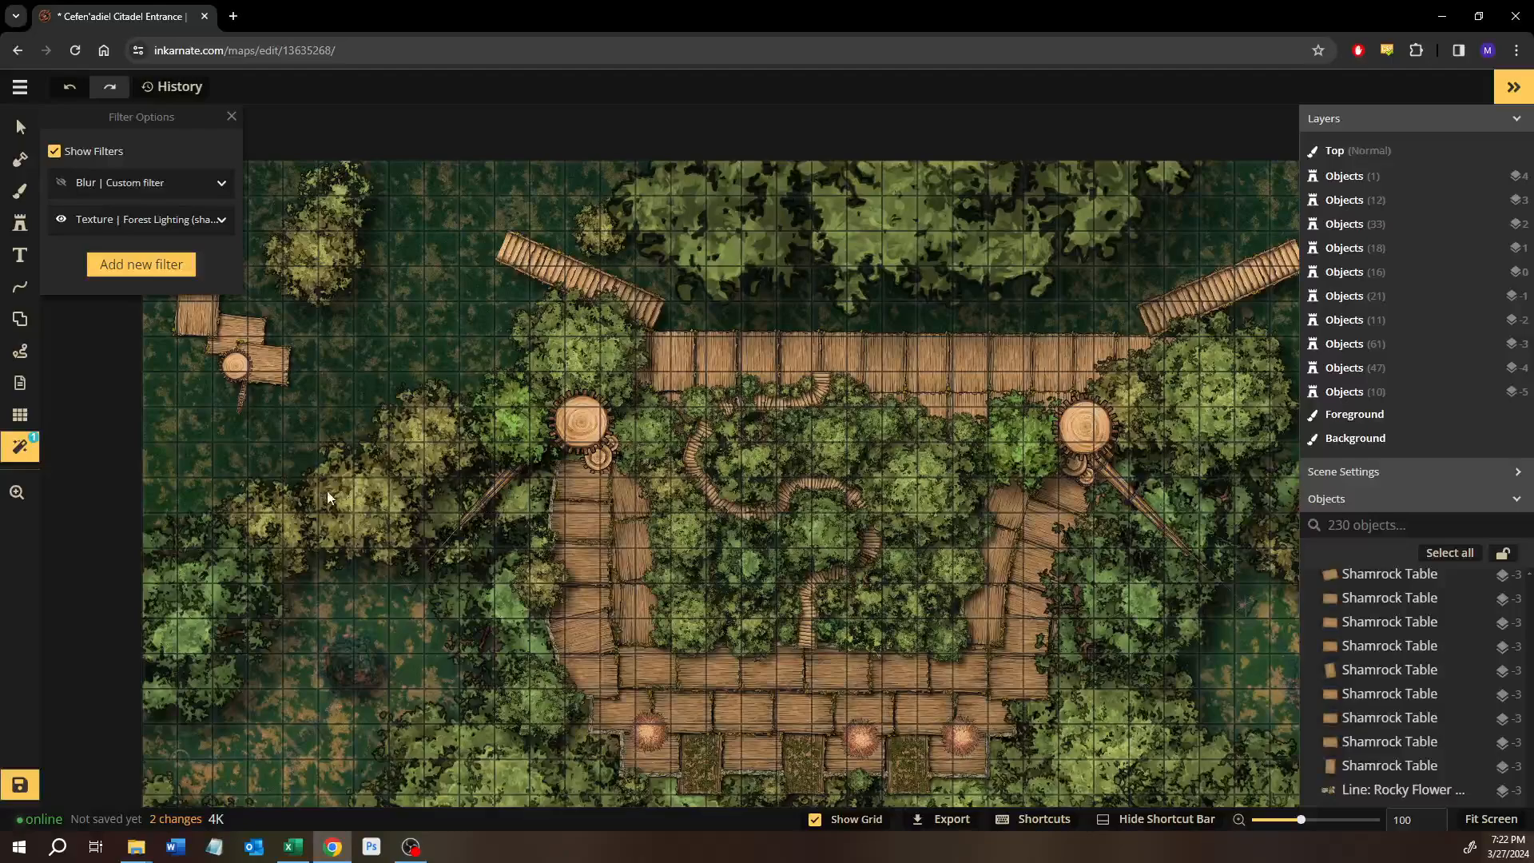
{"action": "left_click_drag", "start_coordinate": [324, 514], "coordinate": [304, 356]}
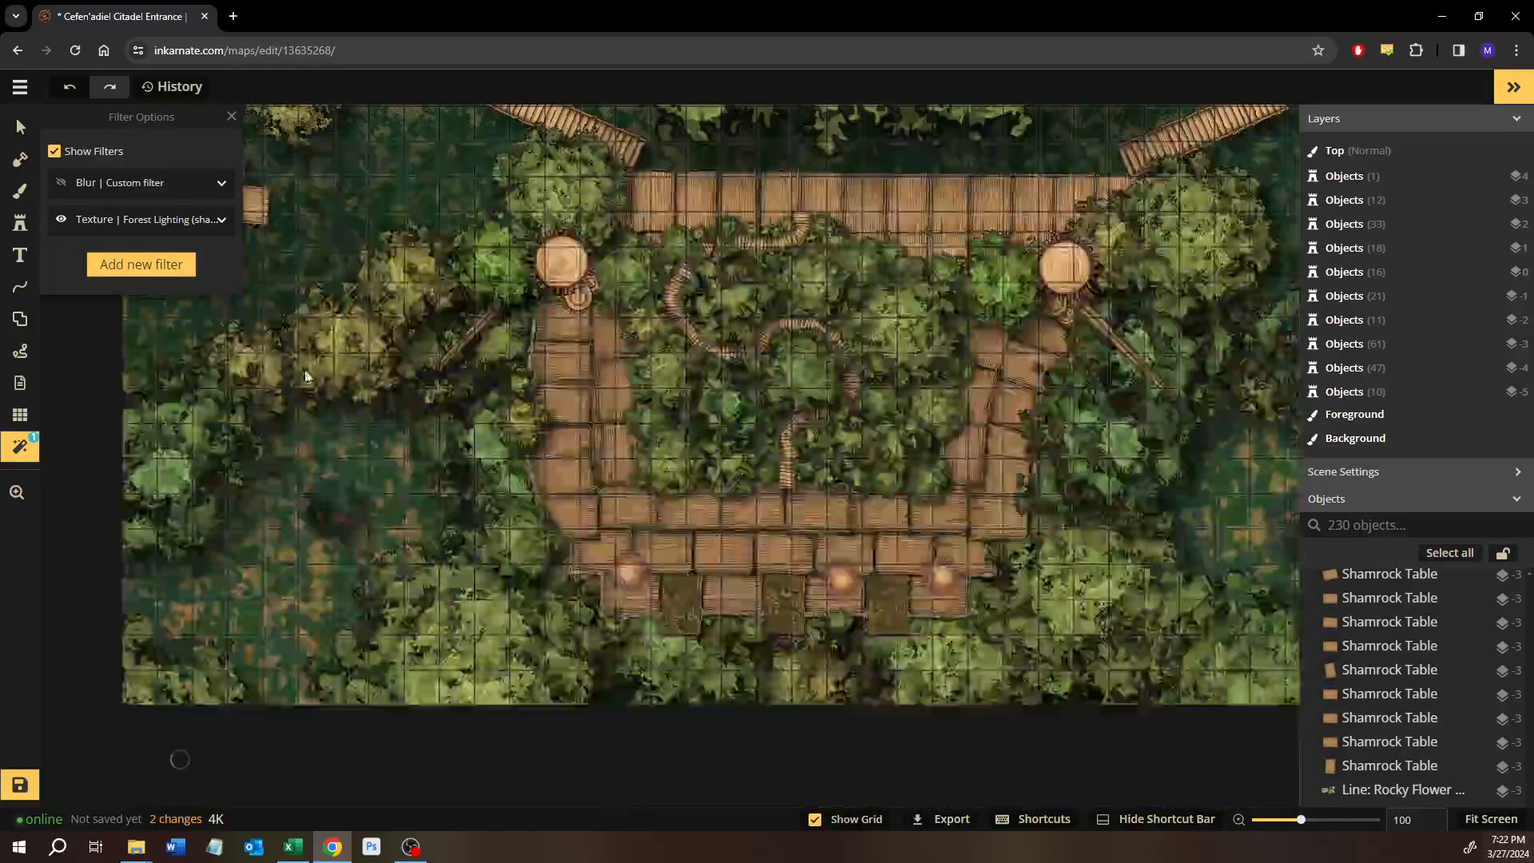
Expand the Forest Lighting texture filter's settings and set its size to 16.
{"action": "left_click", "coordinate": [161, 221]}
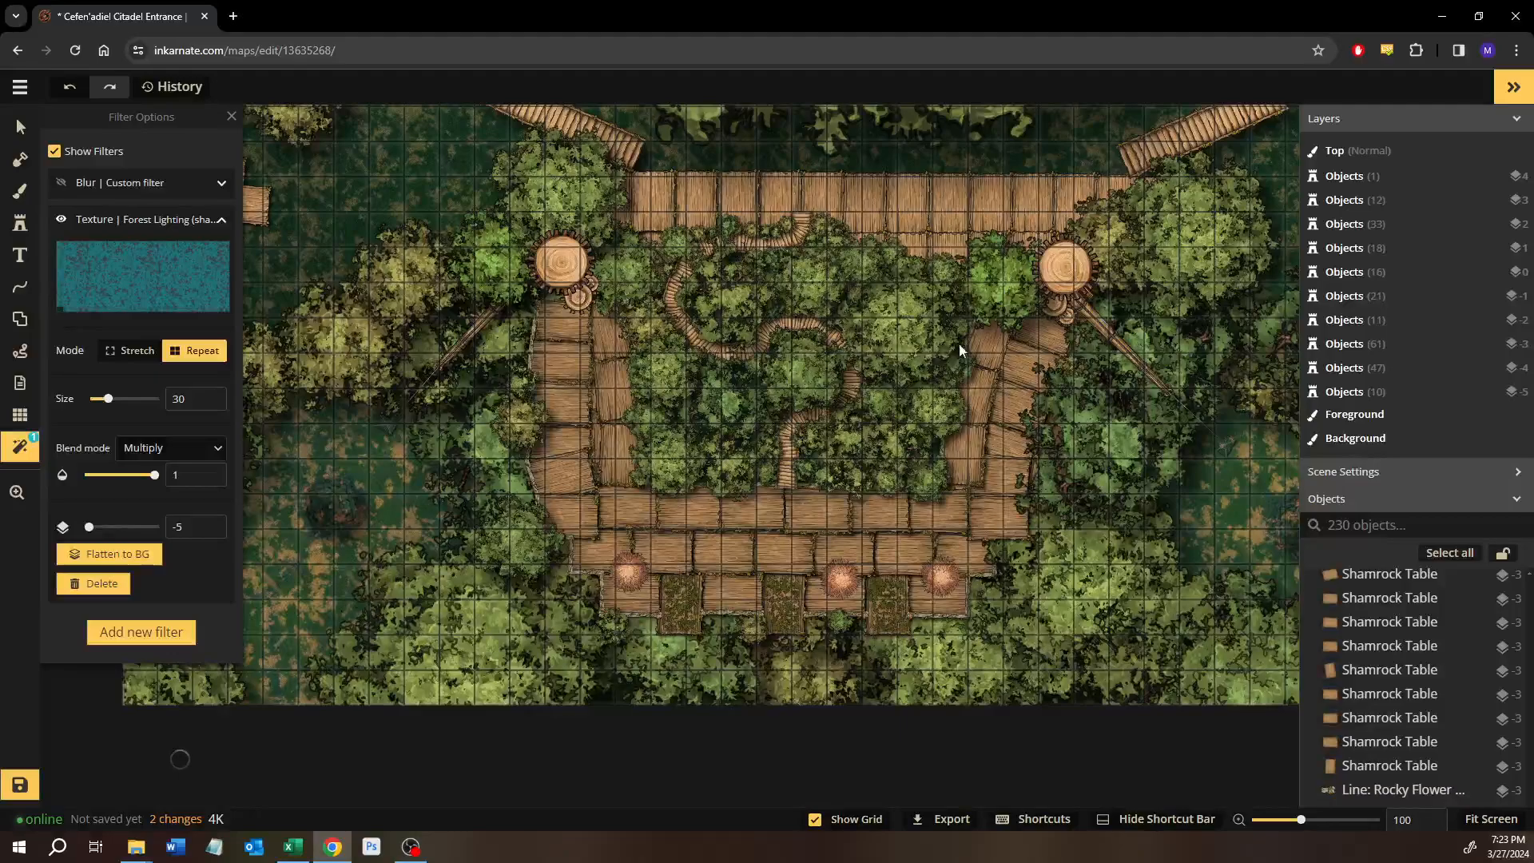
{"action": "left_click", "coordinate": [96, 400]}
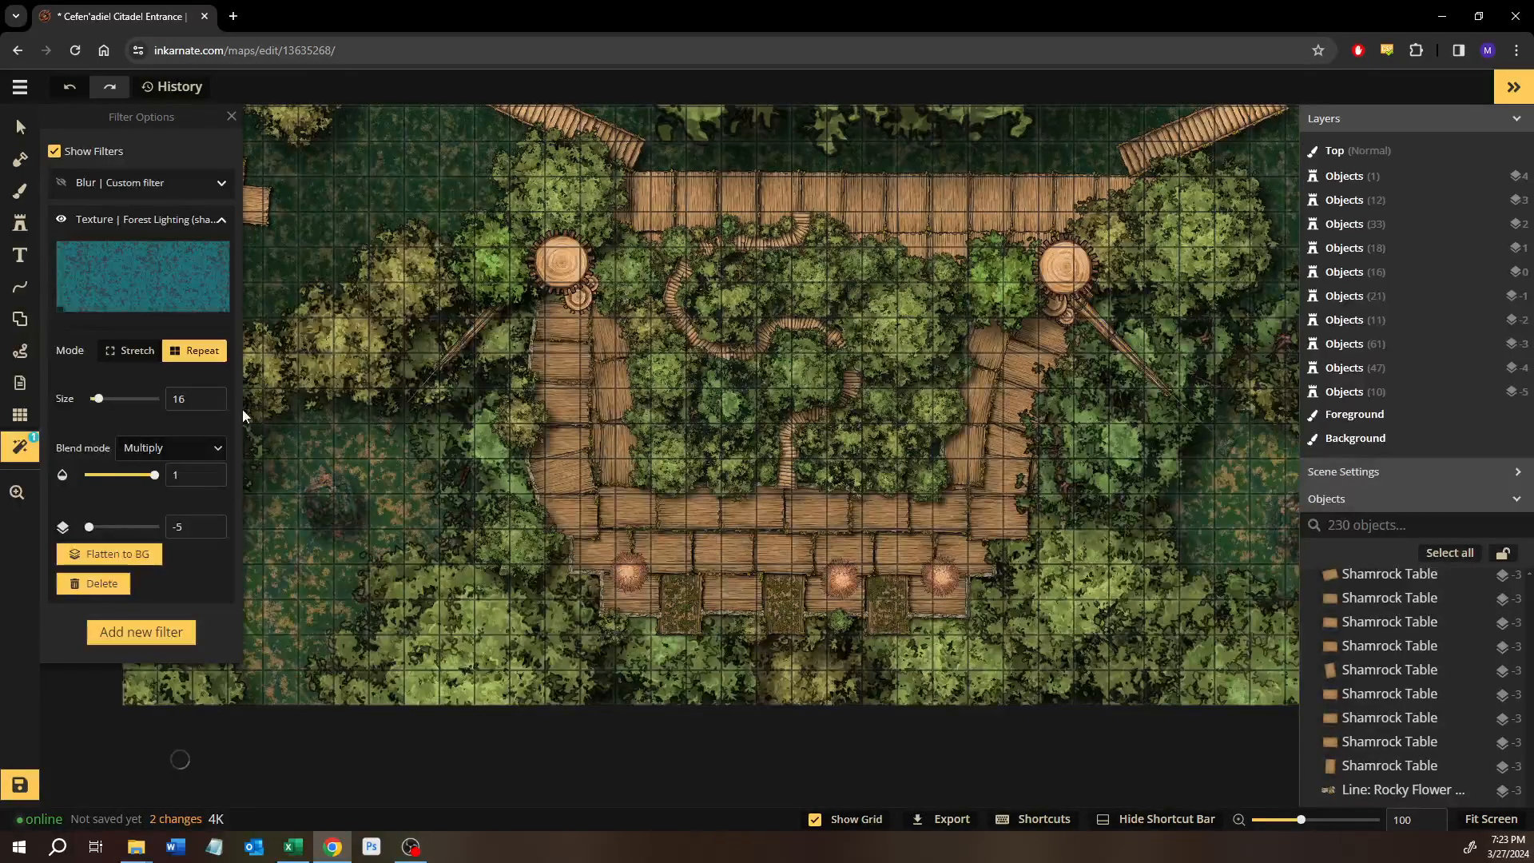
{"action": "left_click", "coordinate": [97, 398]}
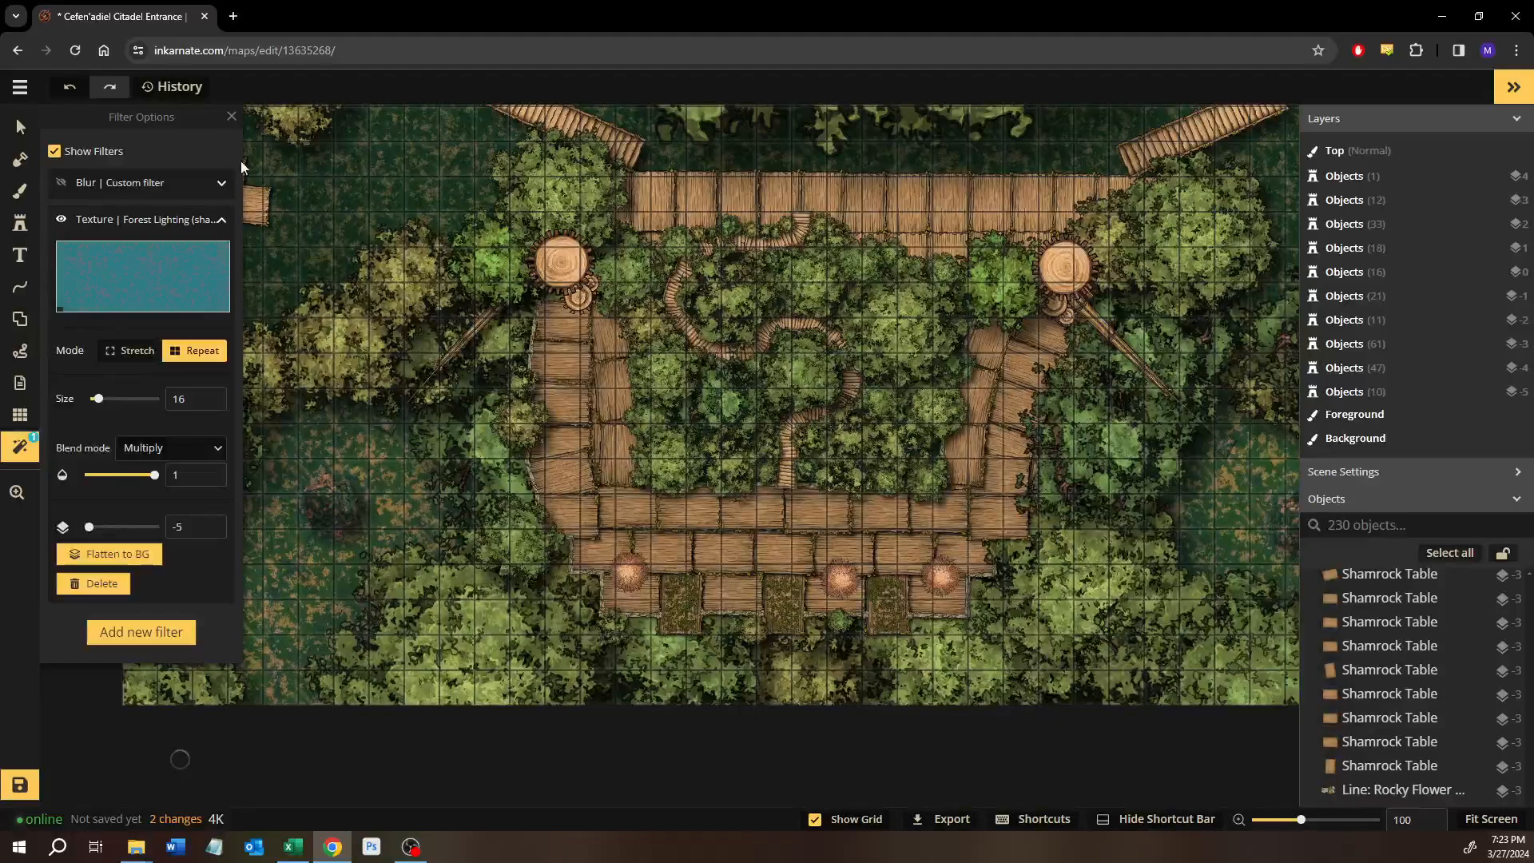
Undo the size change and the activation of the Forest Lighting texture filter and return to the Select tool.
{"action": "left_click", "coordinate": [68, 85]}
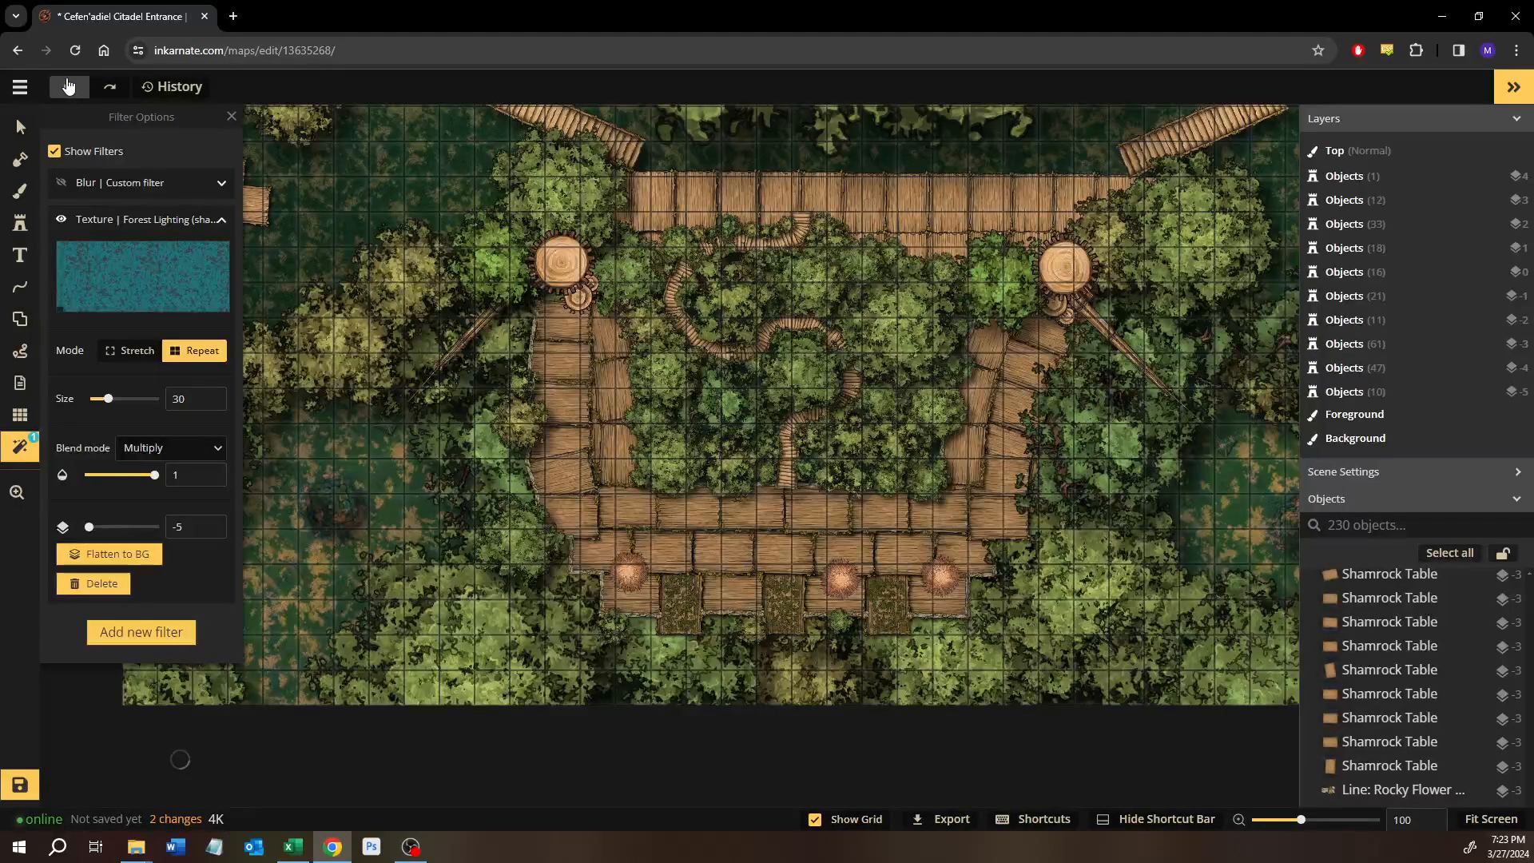
{"action": "left_click", "coordinate": [68, 86]}
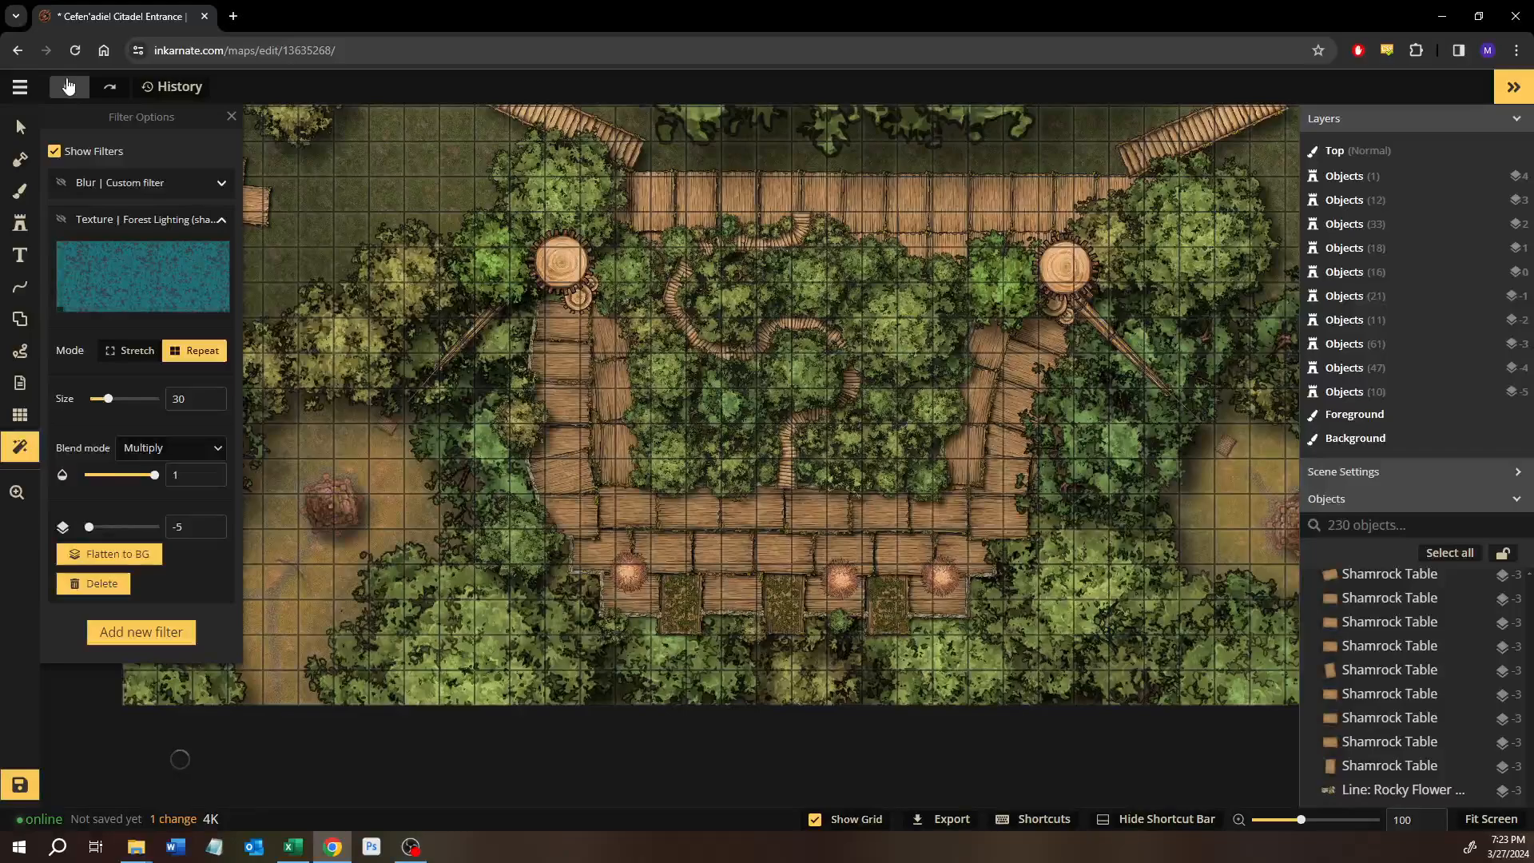
{"action": "left_click", "coordinate": [21, 128]}
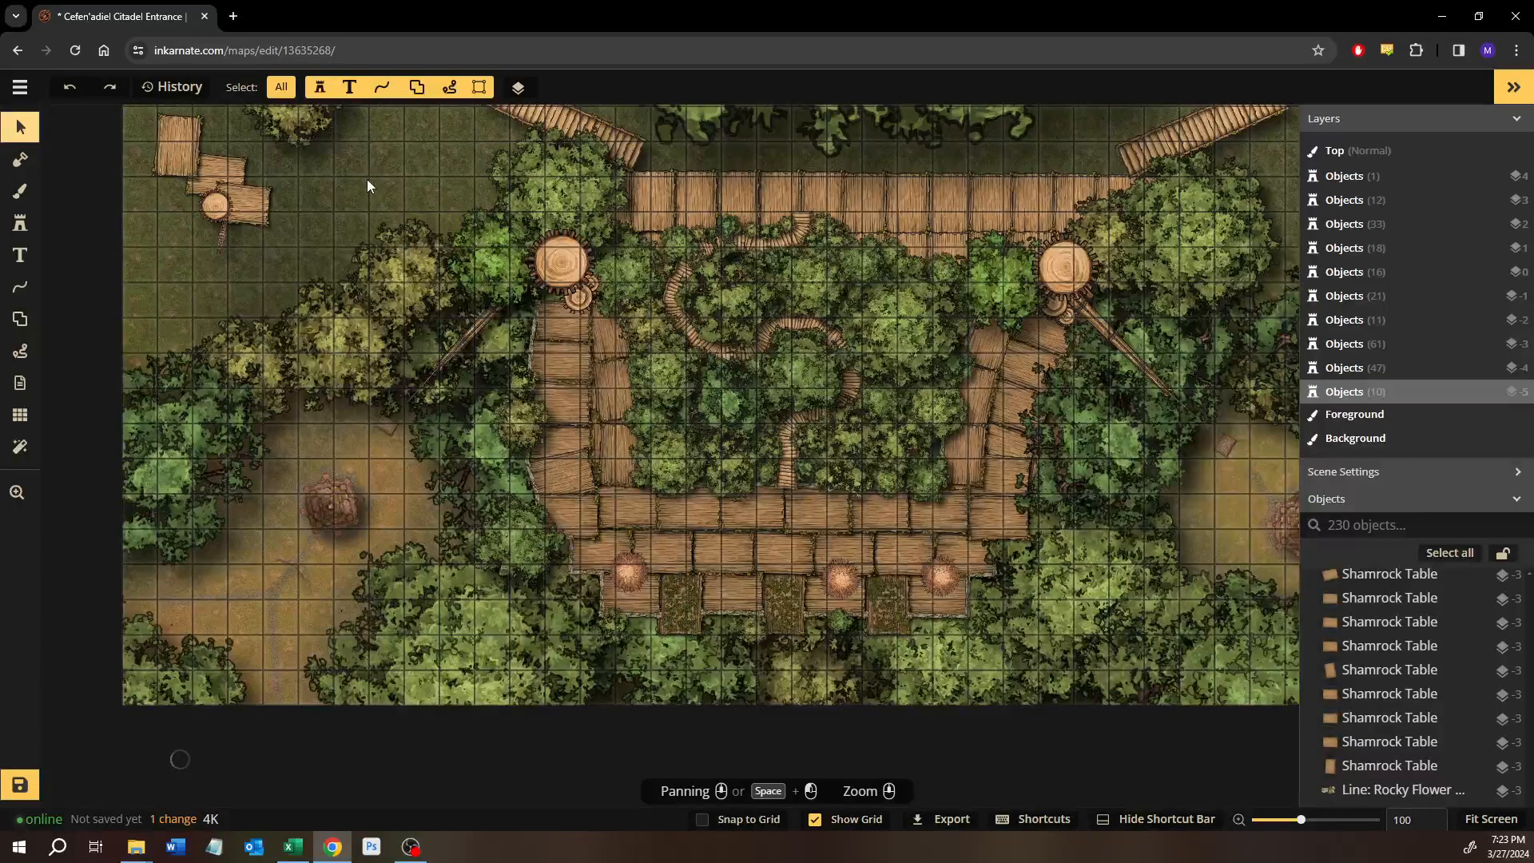
Examine the northern walkway with its two angled bridges, the large treetops and the eastern clearing.
{"action": "scroll", "coordinate": [336, 517], "scroll_direction": "up", "scroll_amount": 1}
{"action": "left_click_drag", "start_coordinate": [299, 453], "coordinate": [327, 703]}
{"action": "left_click_drag", "start_coordinate": [514, 572], "coordinate": [290, 560]}
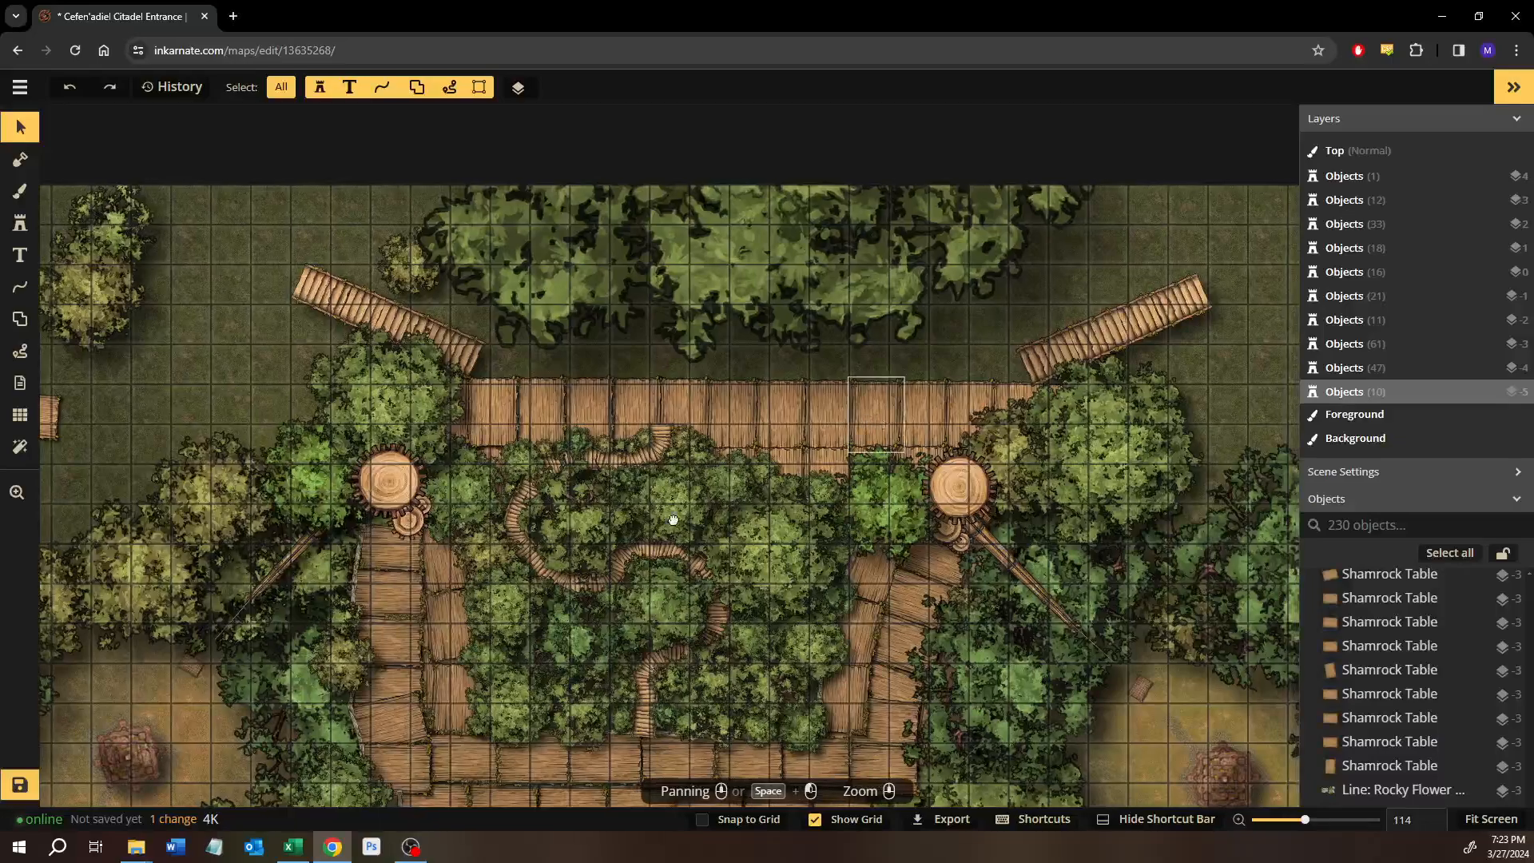
{"action": "left_click_drag", "start_coordinate": [876, 411], "coordinate": [507, 531]}
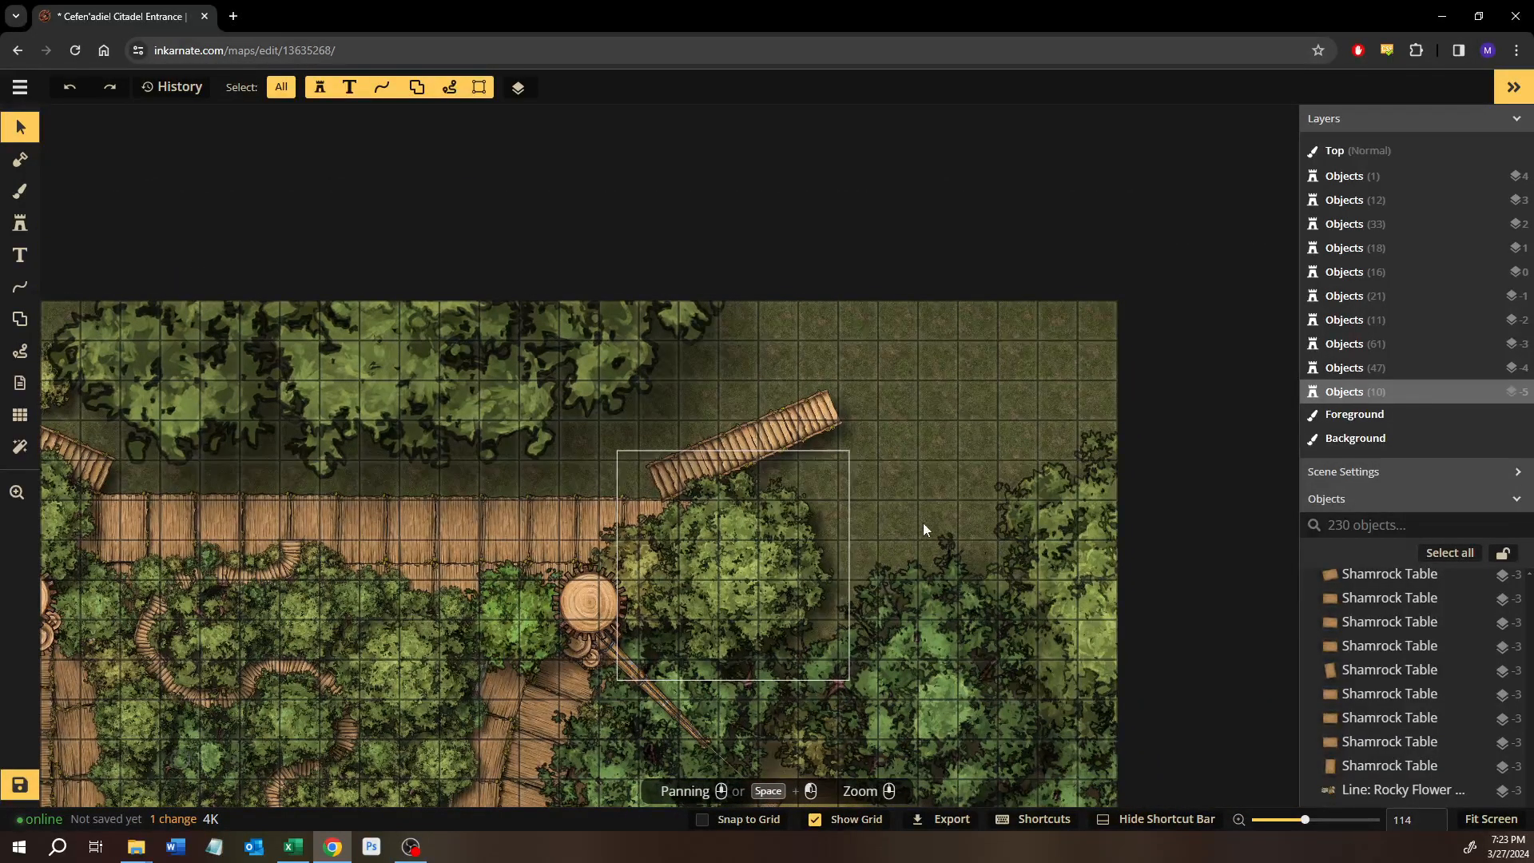
{"action": "left_click_drag", "start_coordinate": [731, 422], "coordinate": [1110, 436]}
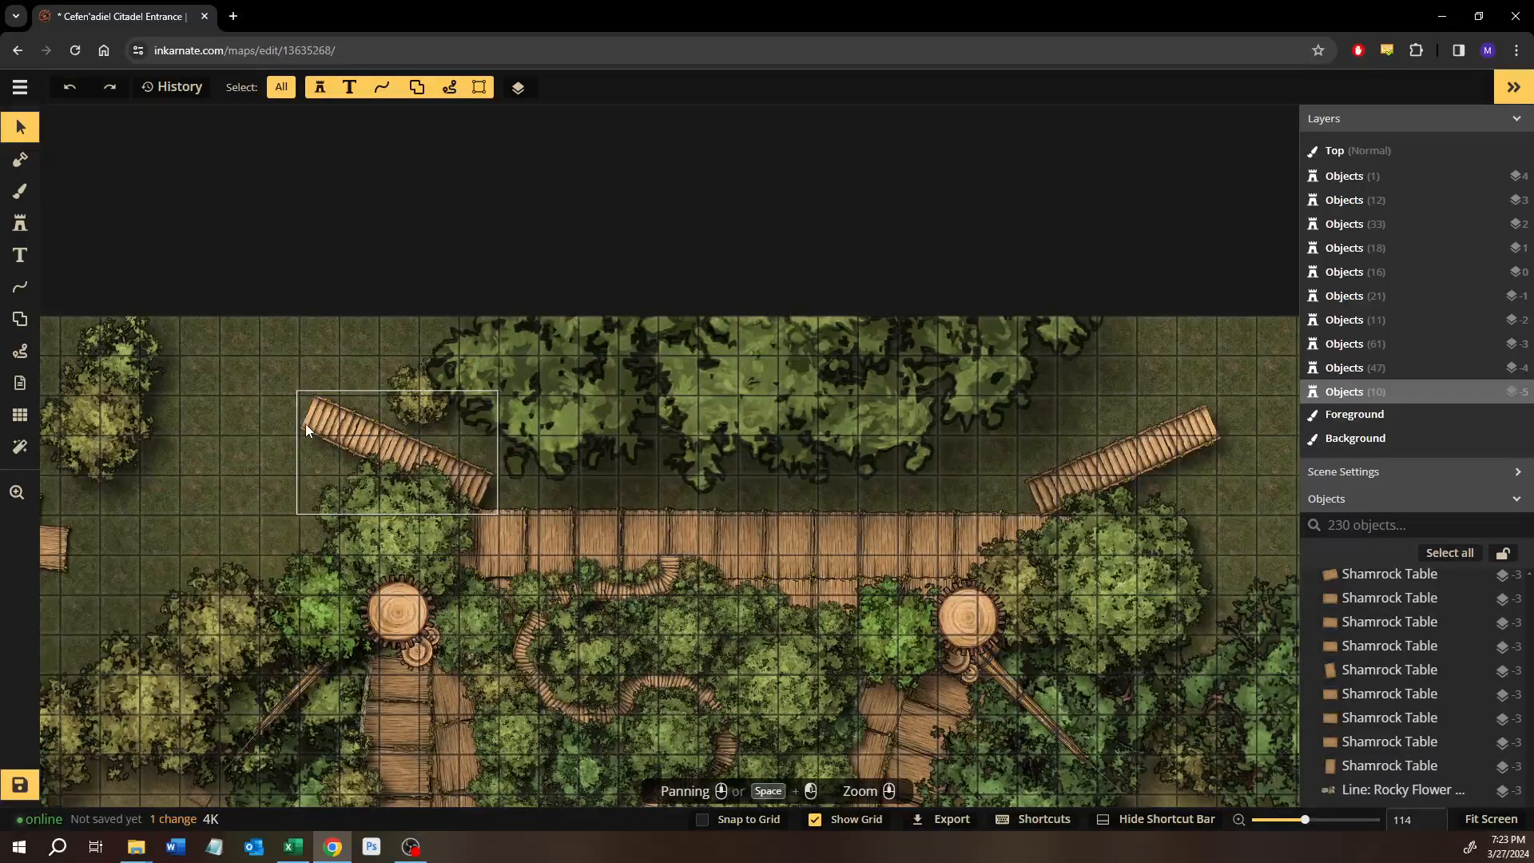
{"action": "scroll", "coordinate": [199, 424], "scroll_direction": "down", "scroll_amount": 1}
{"action": "left_click_drag", "start_coordinate": [154, 396], "coordinate": [361, 391]}
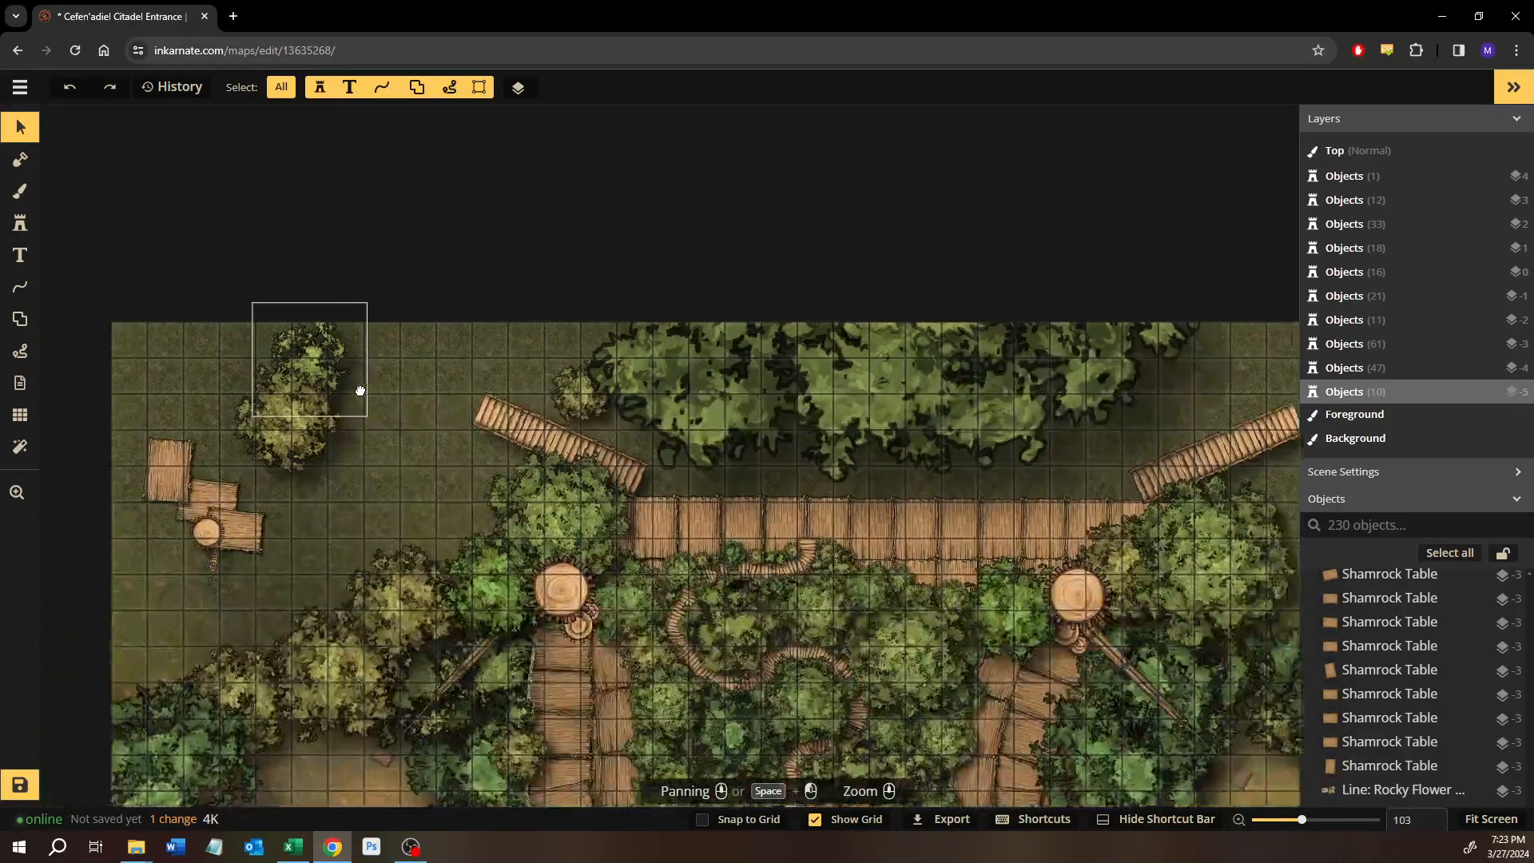
{"action": "left_click_drag", "start_coordinate": [855, 500], "coordinate": [191, 500]}
{"action": "left_click_drag", "start_coordinate": [861, 421], "coordinate": [676, 112]}
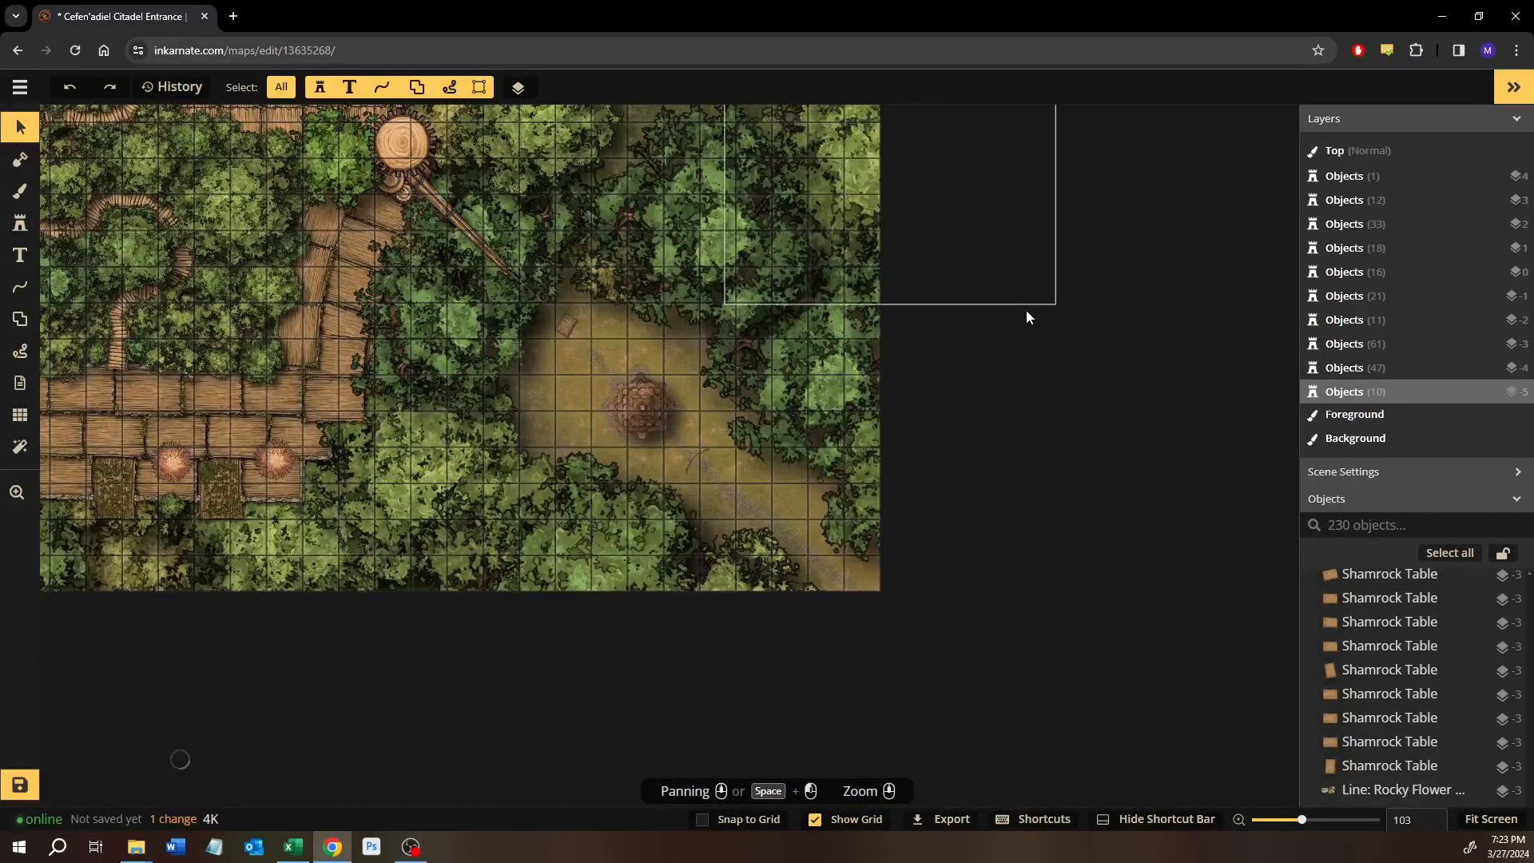
{"action": "left_click_drag", "start_coordinate": [768, 528], "coordinate": [848, 854]}
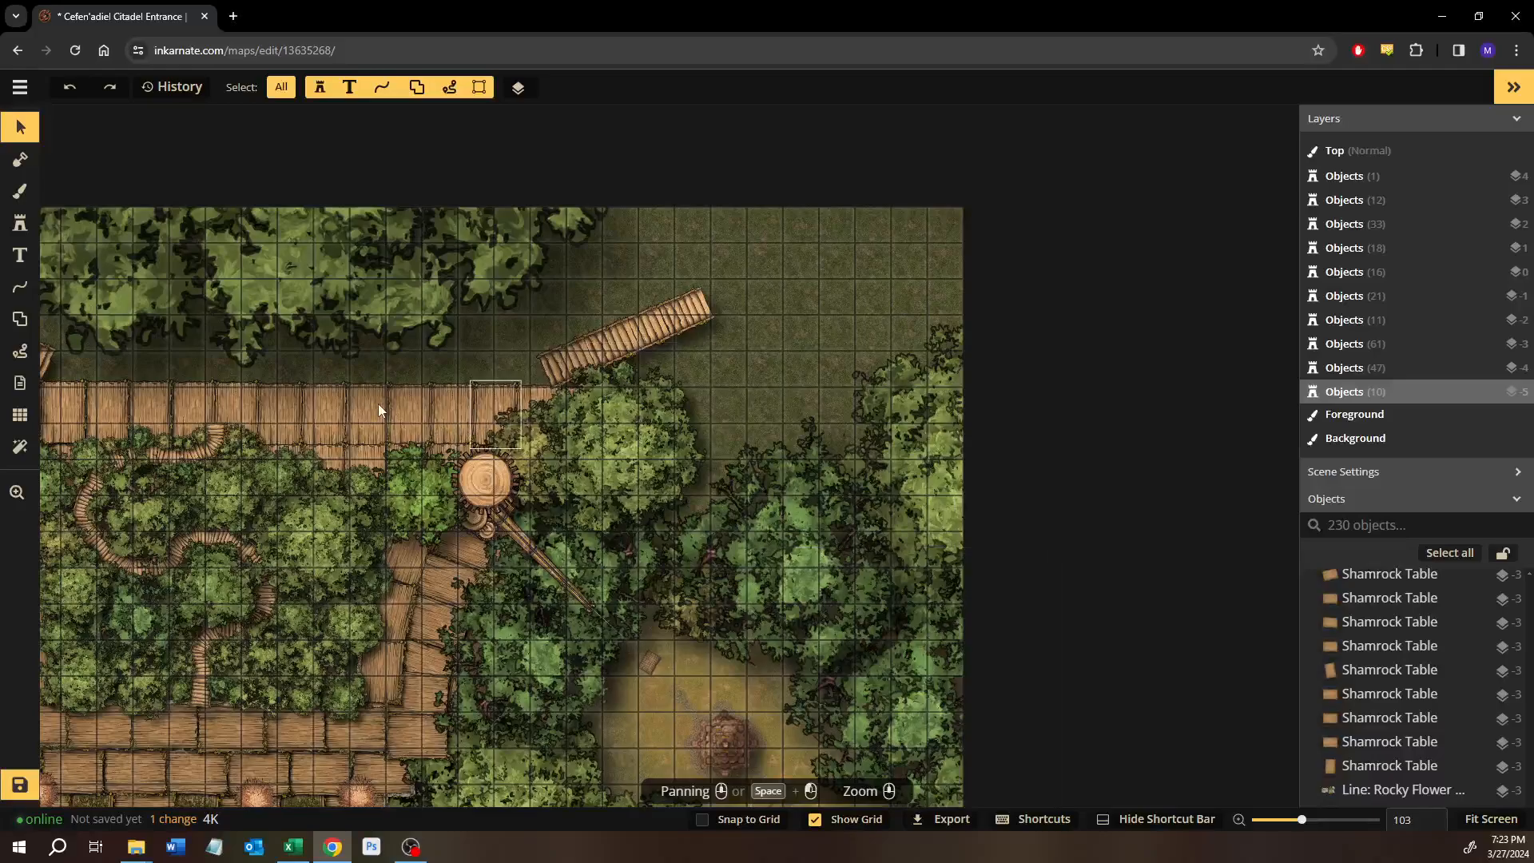
Examine the map's northwest area with the small wooden platforms and the trees beside the angled bridge.
{"action": "left_click_drag", "start_coordinate": [377, 404], "coordinate": [652, 453]}
{"action": "scroll", "coordinate": [652, 454], "scroll_direction": "down", "scroll_amount": 1}
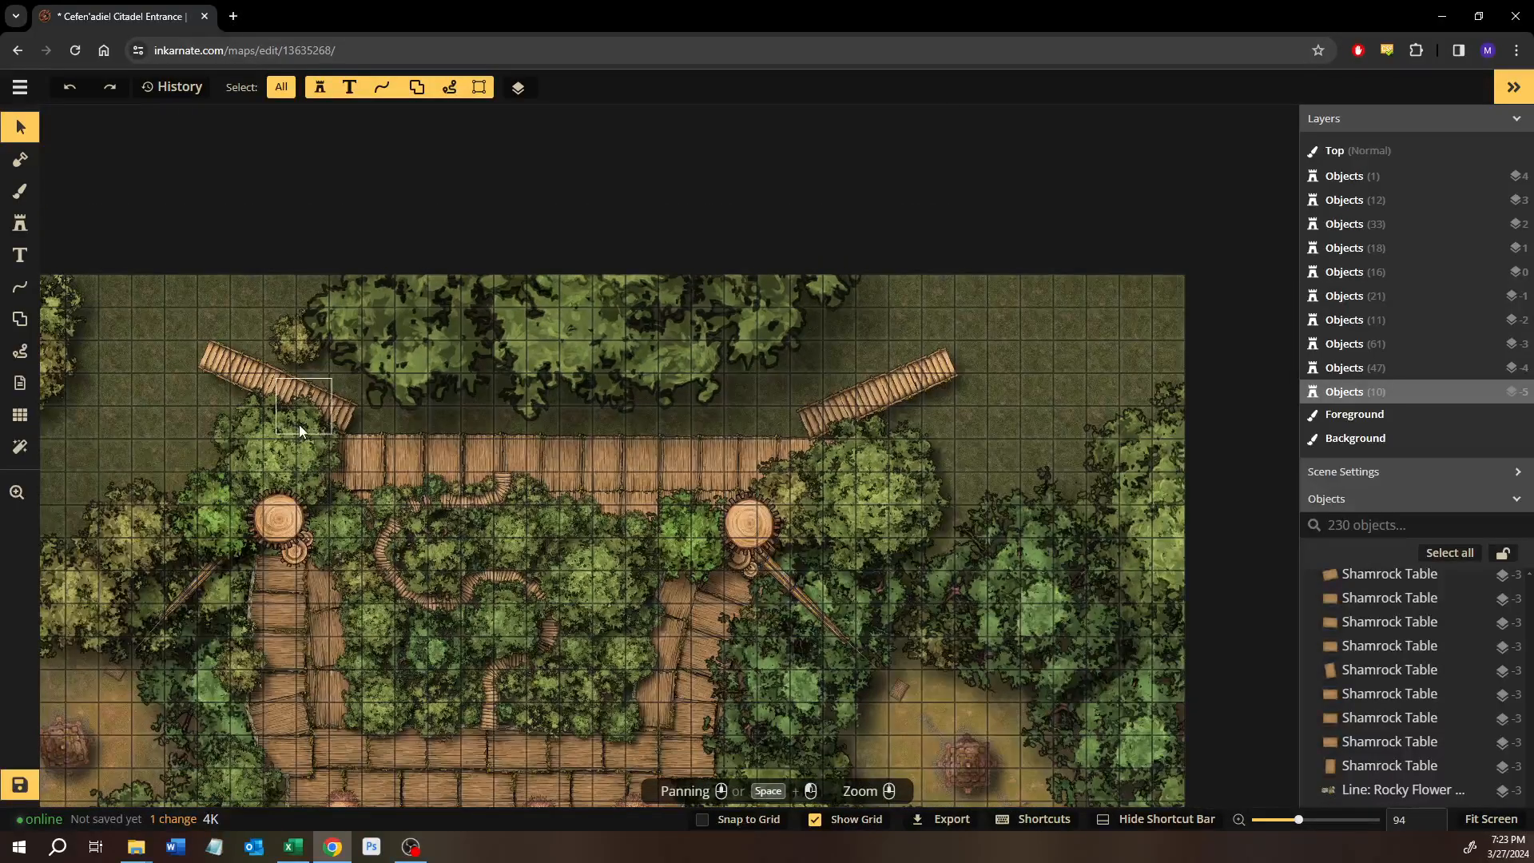
{"action": "scroll", "coordinate": [254, 409], "scroll_direction": "down", "scroll_amount": 1}
{"action": "left_click_drag", "start_coordinate": [247, 402], "coordinate": [569, 430]}
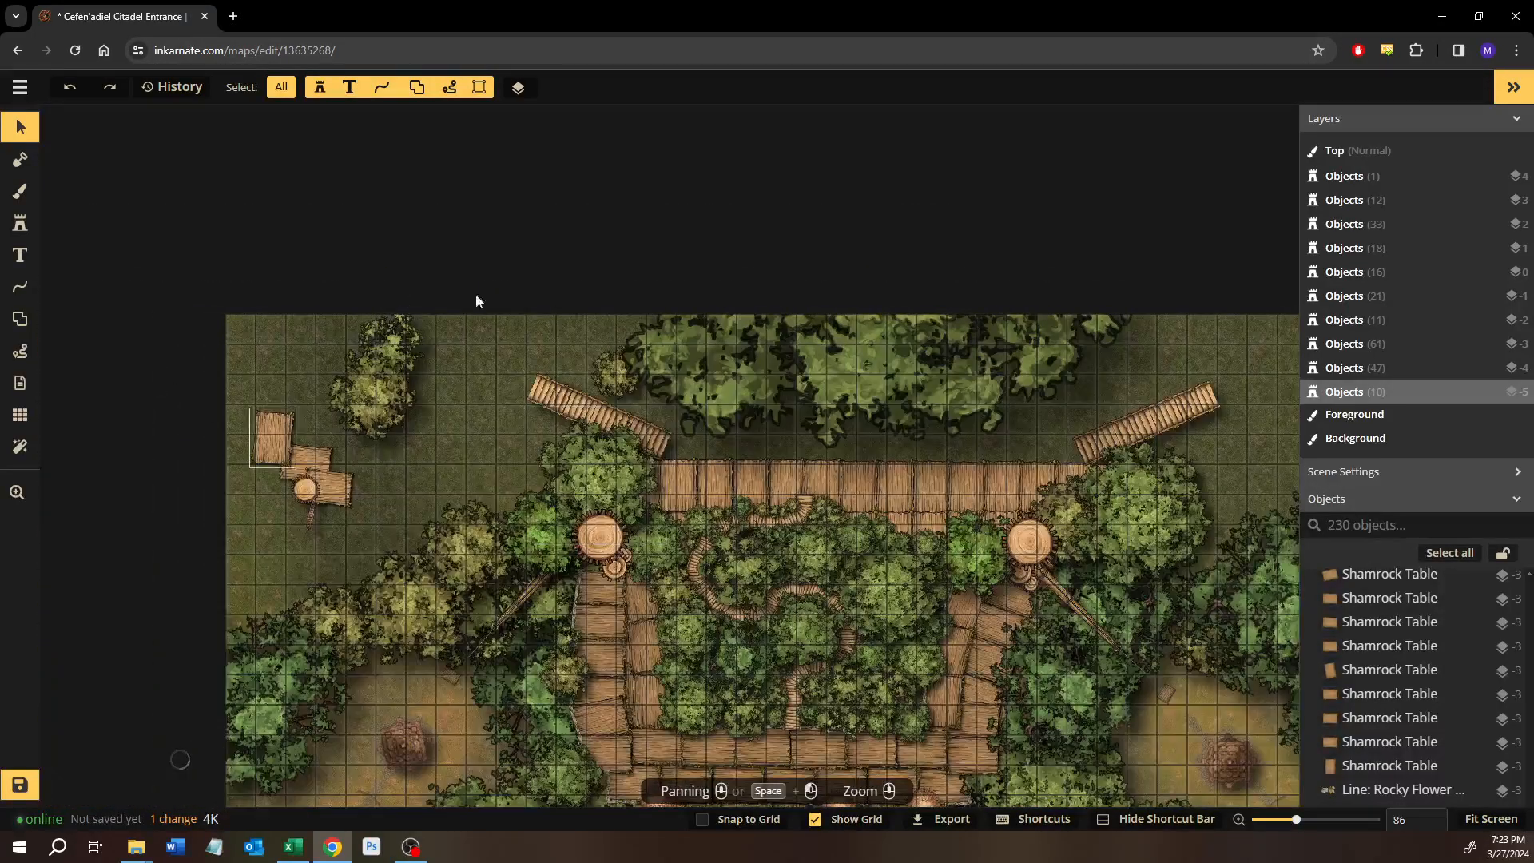
{"action": "left_click_drag", "start_coordinate": [198, 445], "coordinate": [496, 402]}
{"action": "left_click_drag", "start_coordinate": [555, 308], "coordinate": [551, 308]}
{"action": "left_click_drag", "start_coordinate": [504, 221], "coordinate": [401, 375]}
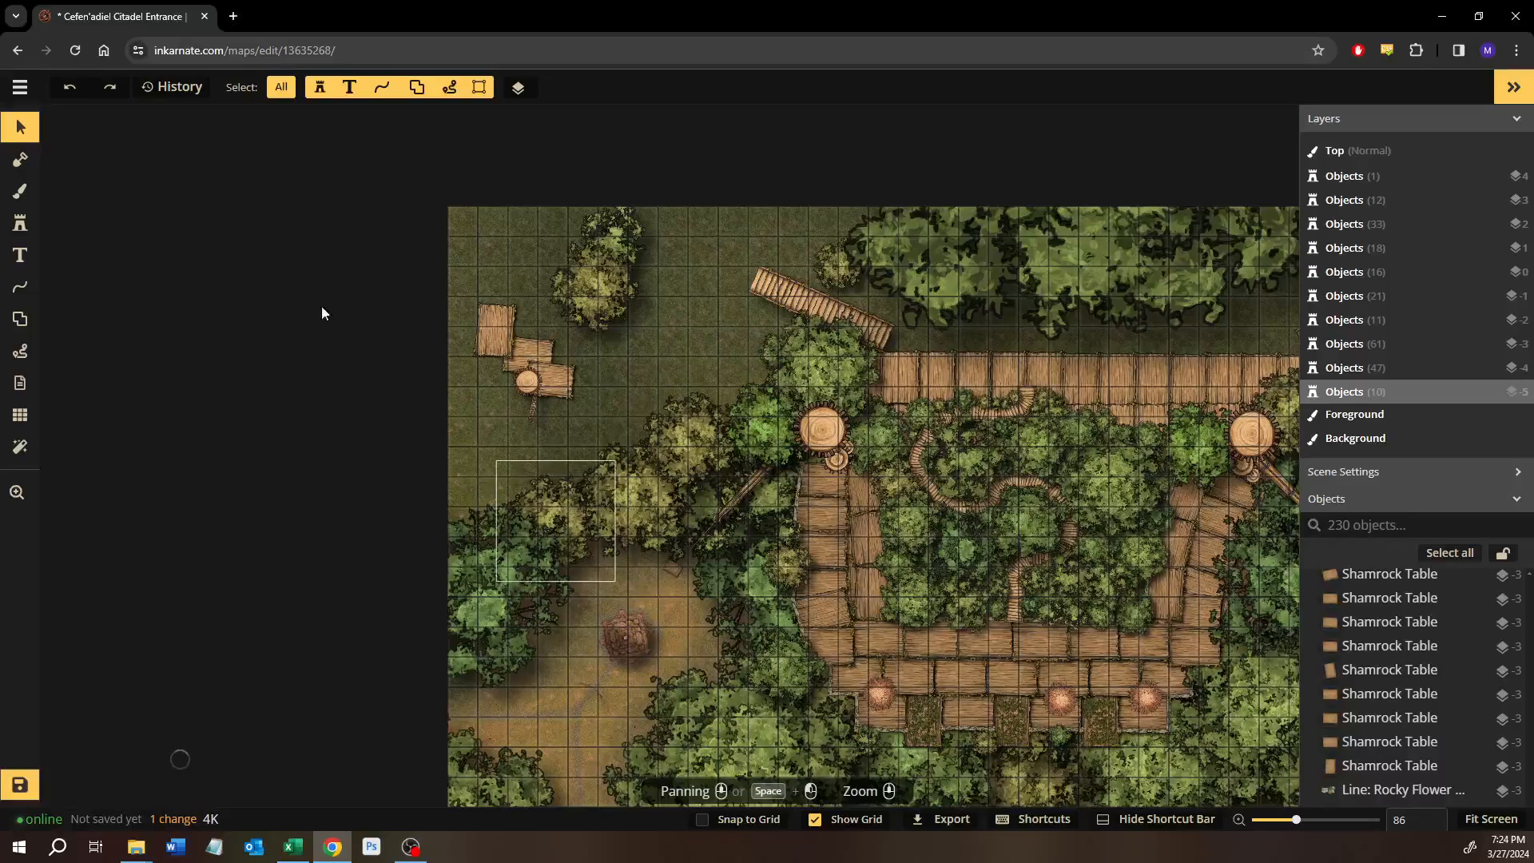
{"action": "left_click_drag", "start_coordinate": [532, 326], "coordinate": [553, 382]}
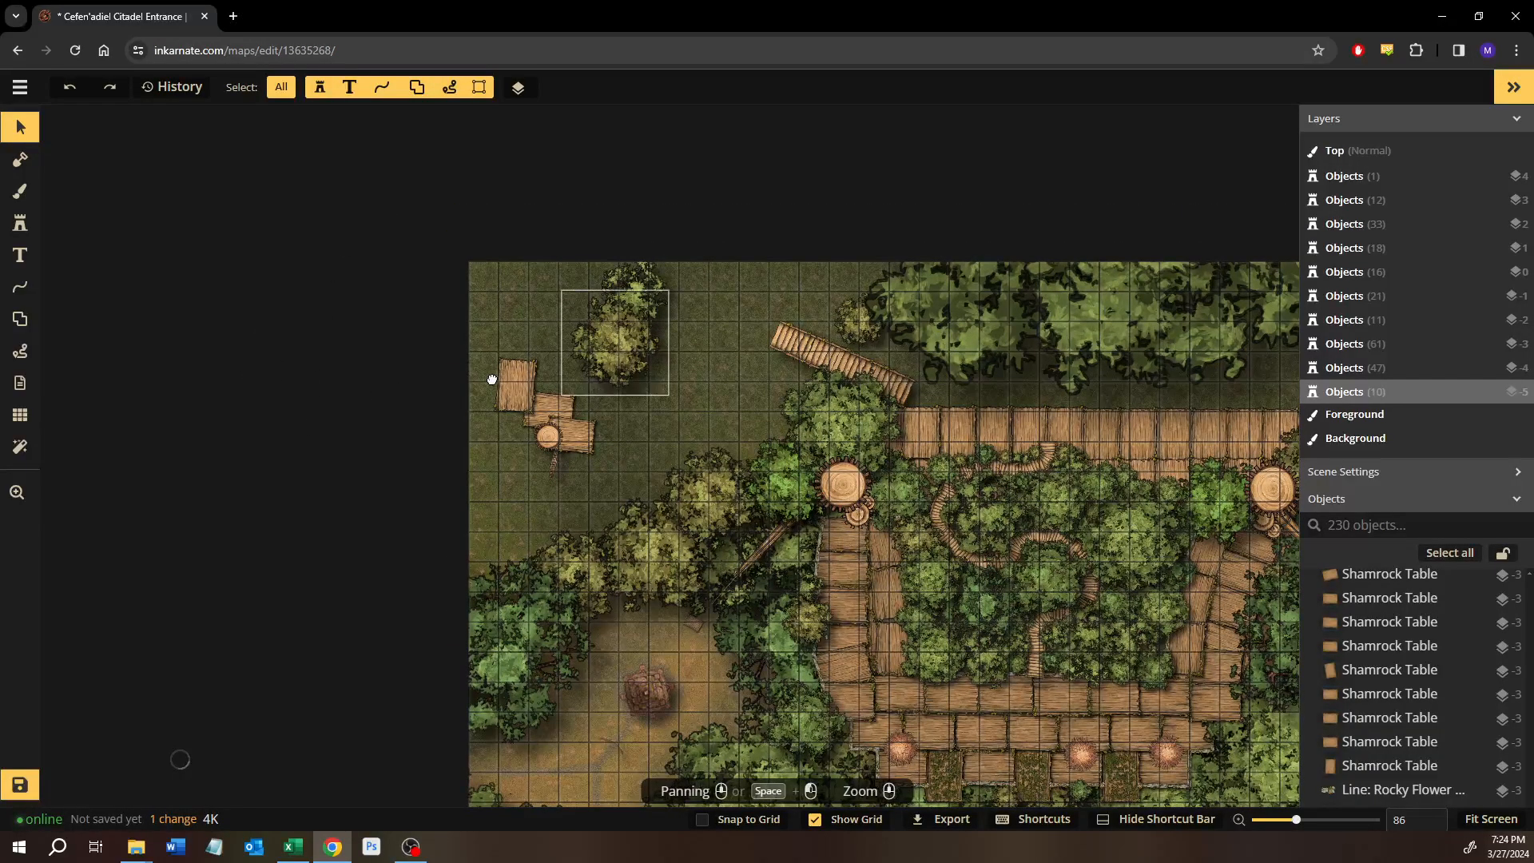
Examine the map's northern edge from the western platforms, along the plank walkway, to the eastern angled bridge.
{"action": "left_click_drag", "start_coordinate": [652, 388], "coordinate": [577, 449]}
{"action": "left_click_drag", "start_coordinate": [679, 451], "coordinate": [484, 517]}
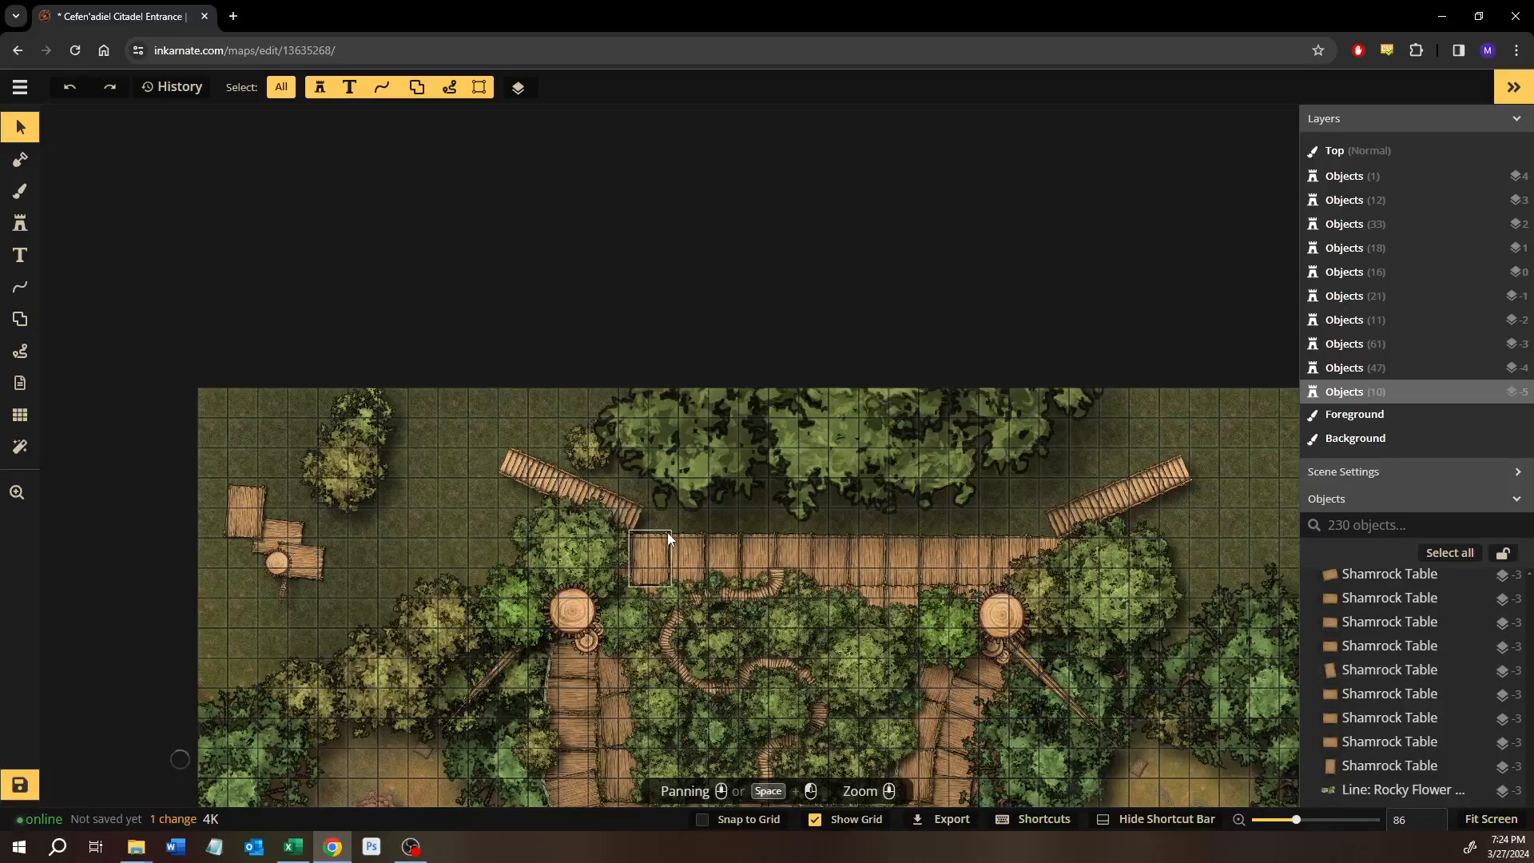
{"action": "scroll", "coordinate": [667, 532], "scroll_direction": "down", "scroll_amount": 3}
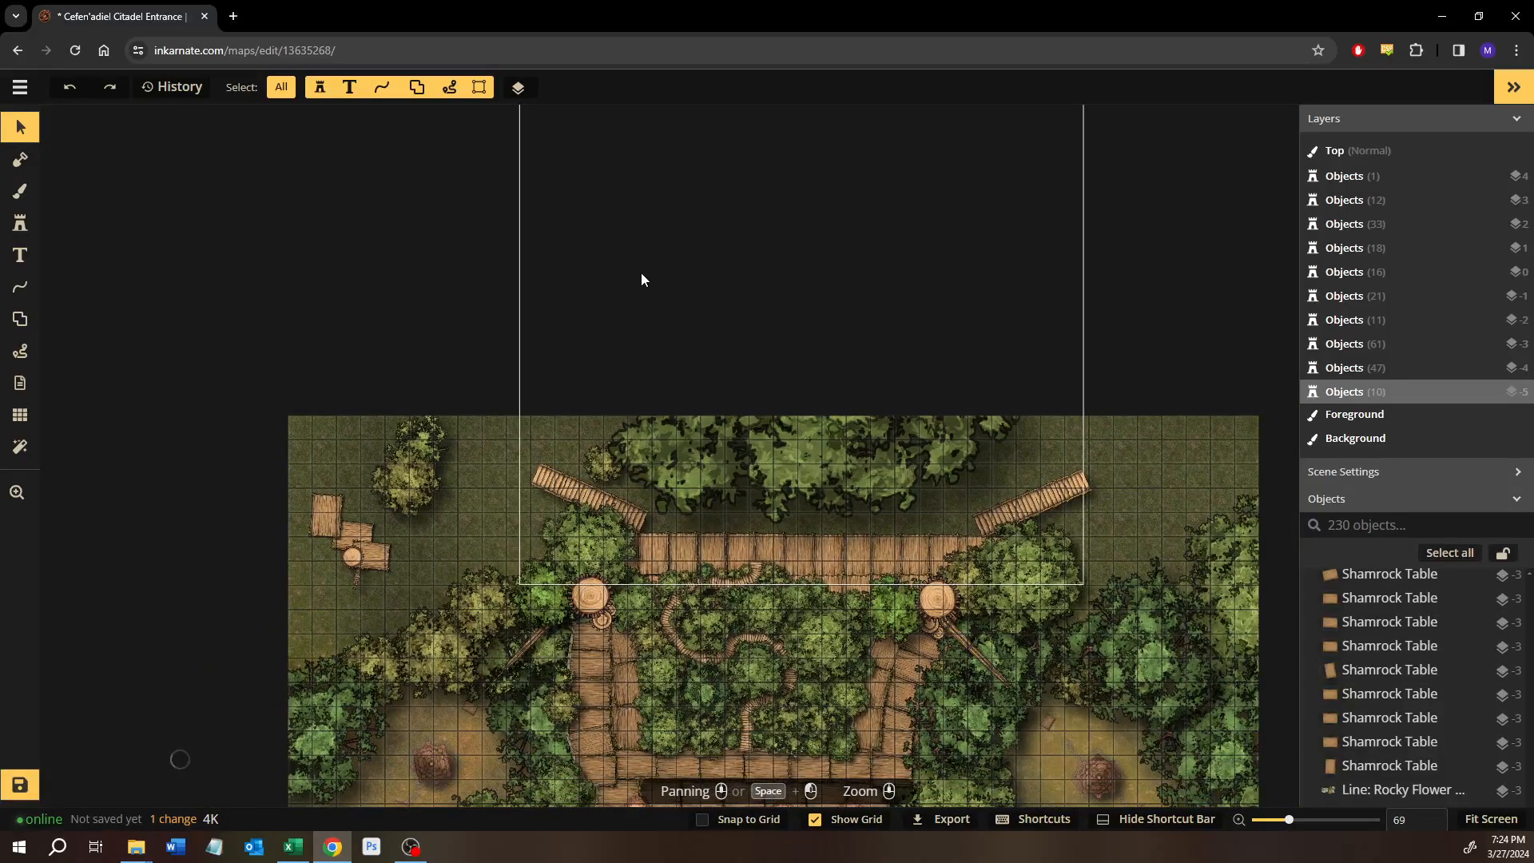
{"action": "left_click_drag", "start_coordinate": [599, 247], "coordinate": [767, 400]}
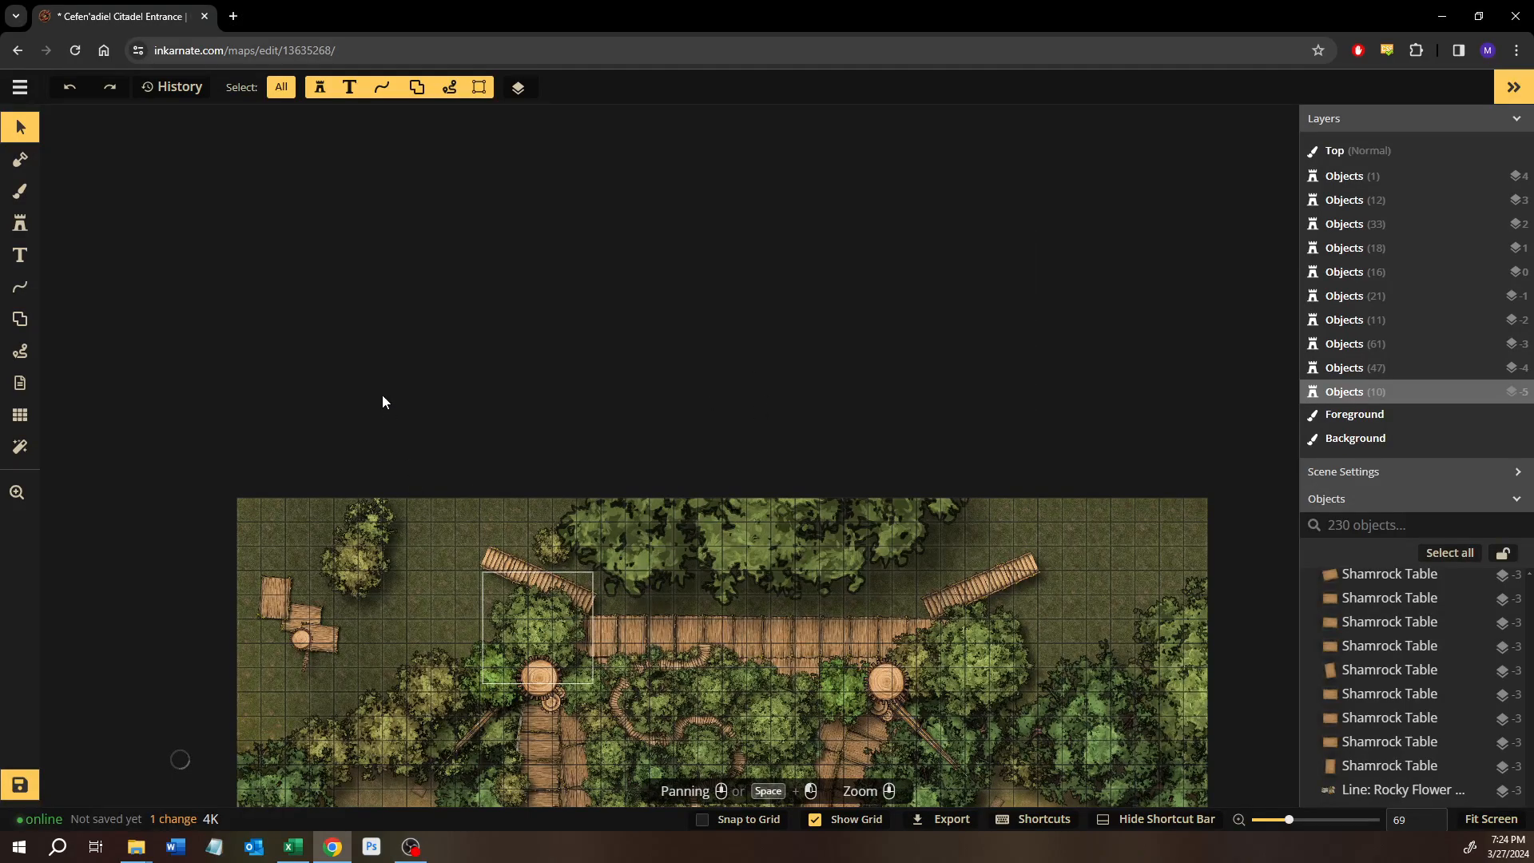
{"action": "scroll", "coordinate": [634, 617], "scroll_direction": "up", "scroll_amount": 4}
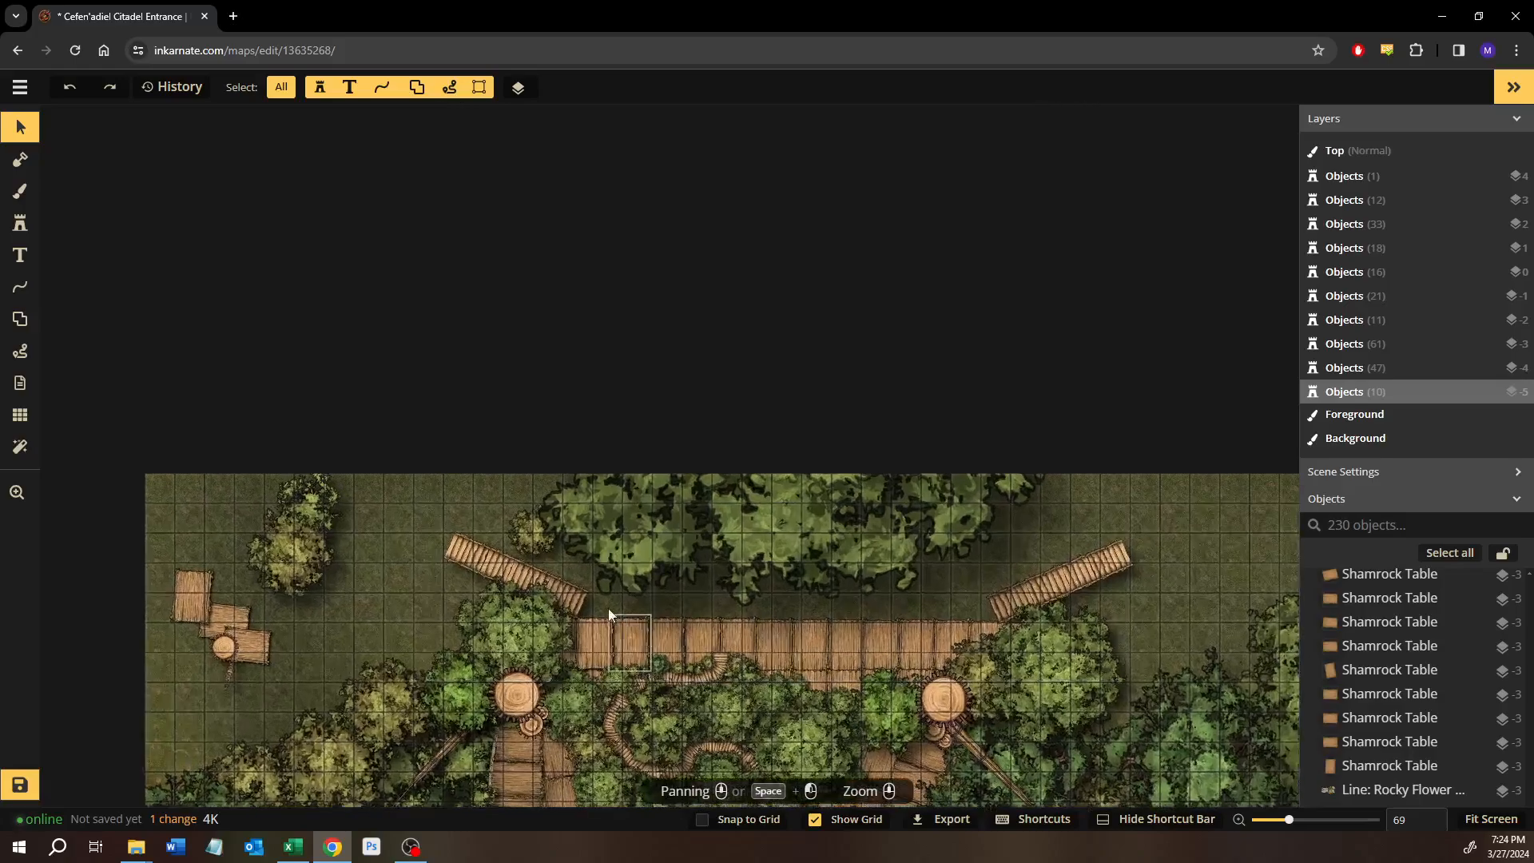
{"action": "left_click_drag", "start_coordinate": [407, 582], "coordinate": [58, 409]}
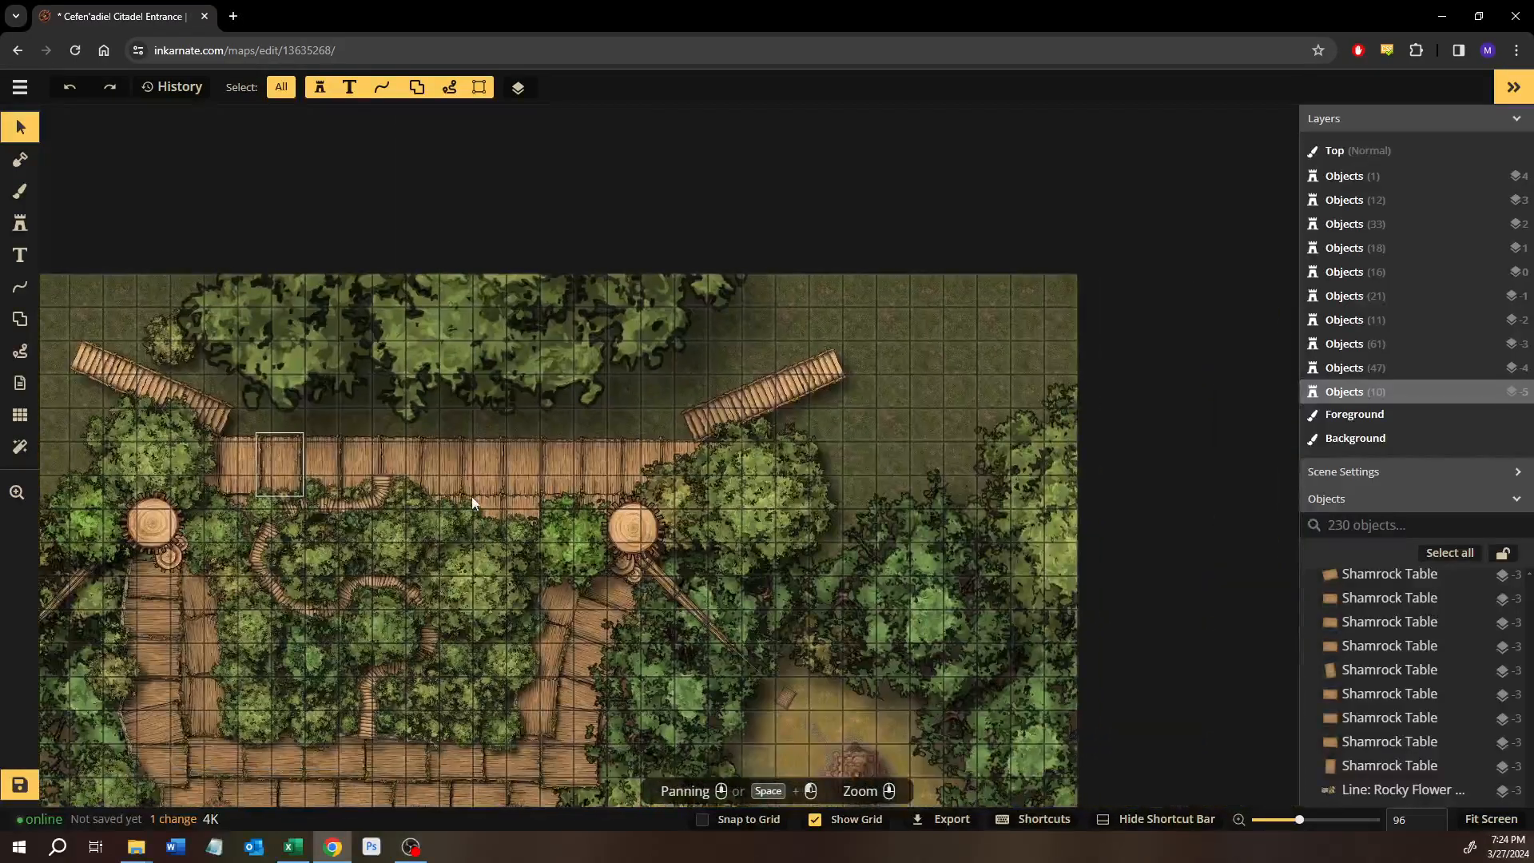
{"action": "scroll", "coordinate": [461, 484], "scroll_direction": "up", "scroll_amount": 4}
{"action": "scroll", "coordinate": [414, 472], "scroll_direction": "up", "scroll_amount": 5}
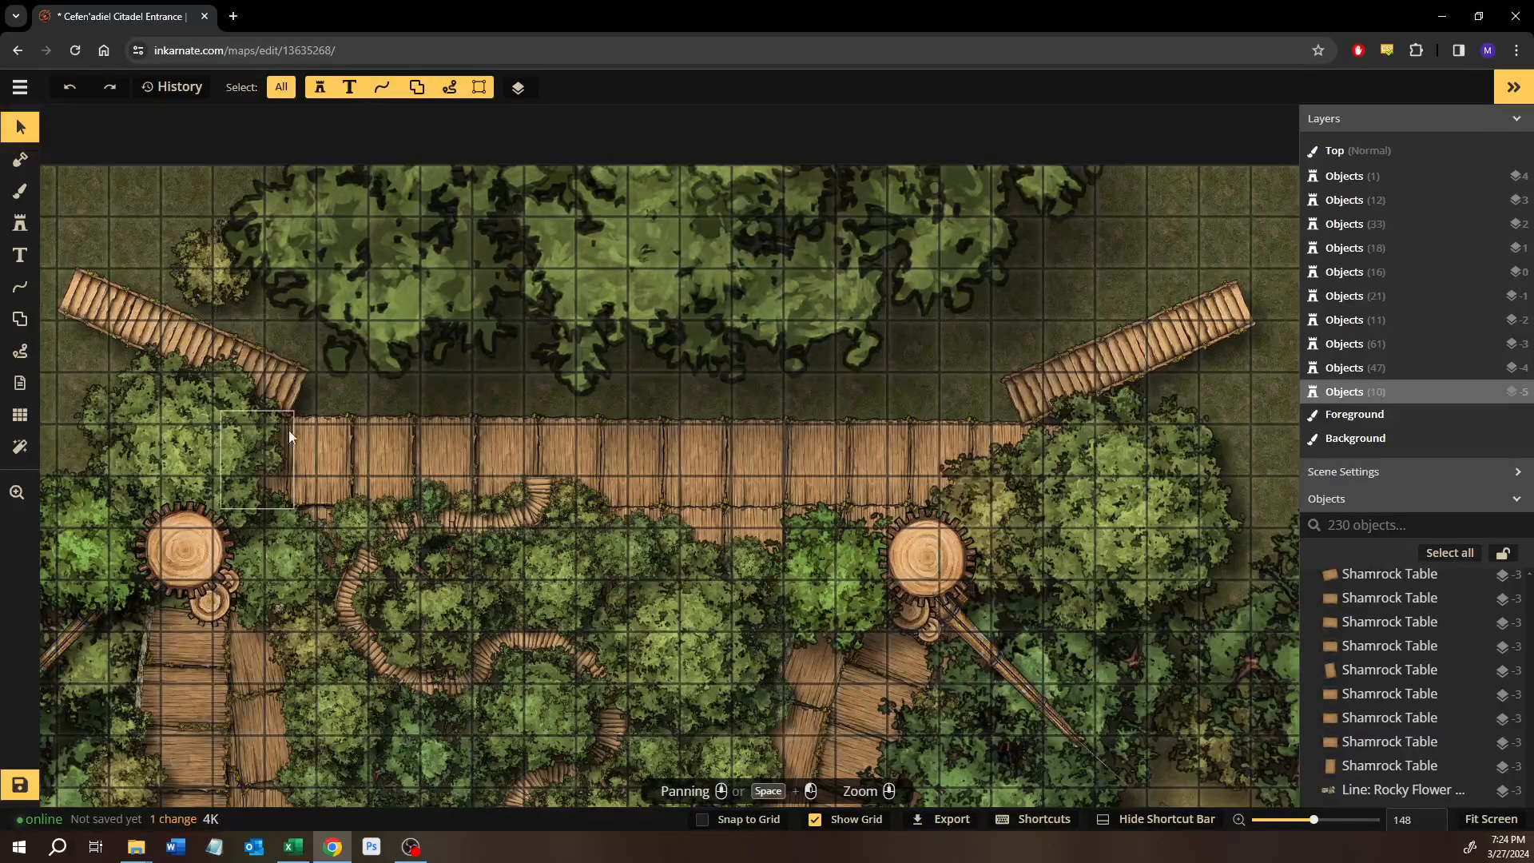
{"action": "scroll", "coordinate": [282, 430], "scroll_direction": "down", "scroll_amount": 1}
{"action": "scroll", "coordinate": [640, 252], "scroll_direction": "down", "scroll_amount": 2}
Lock the large Summer Tree overhanging the northern walkway and select only the walkway's planks, excluding the bridges, trees and gear.
{"action": "left_click", "coordinate": [653, 262]}
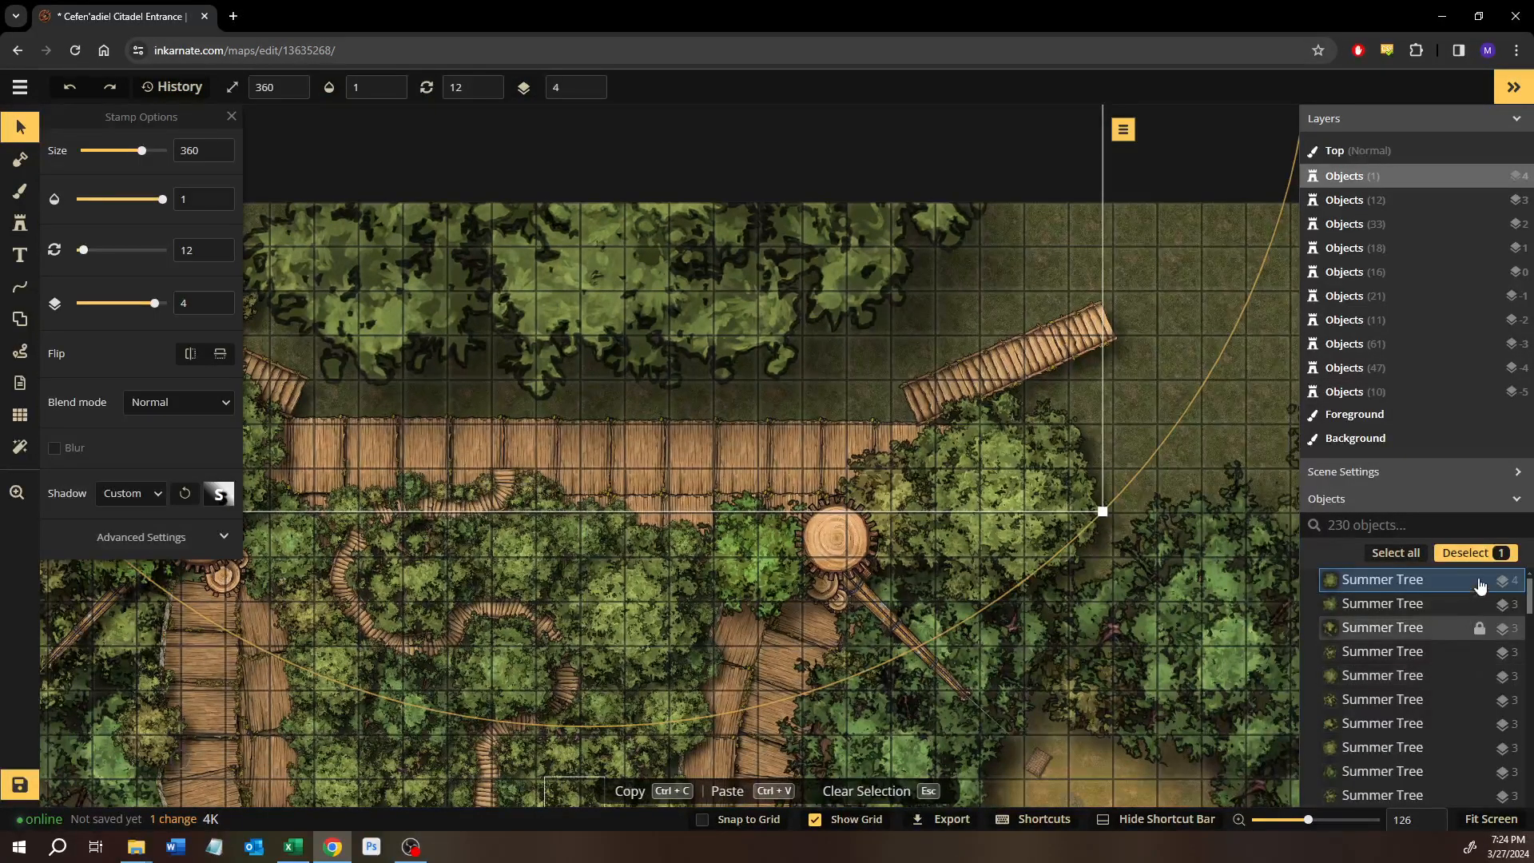
{"action": "left_click", "coordinate": [1253, 373]}
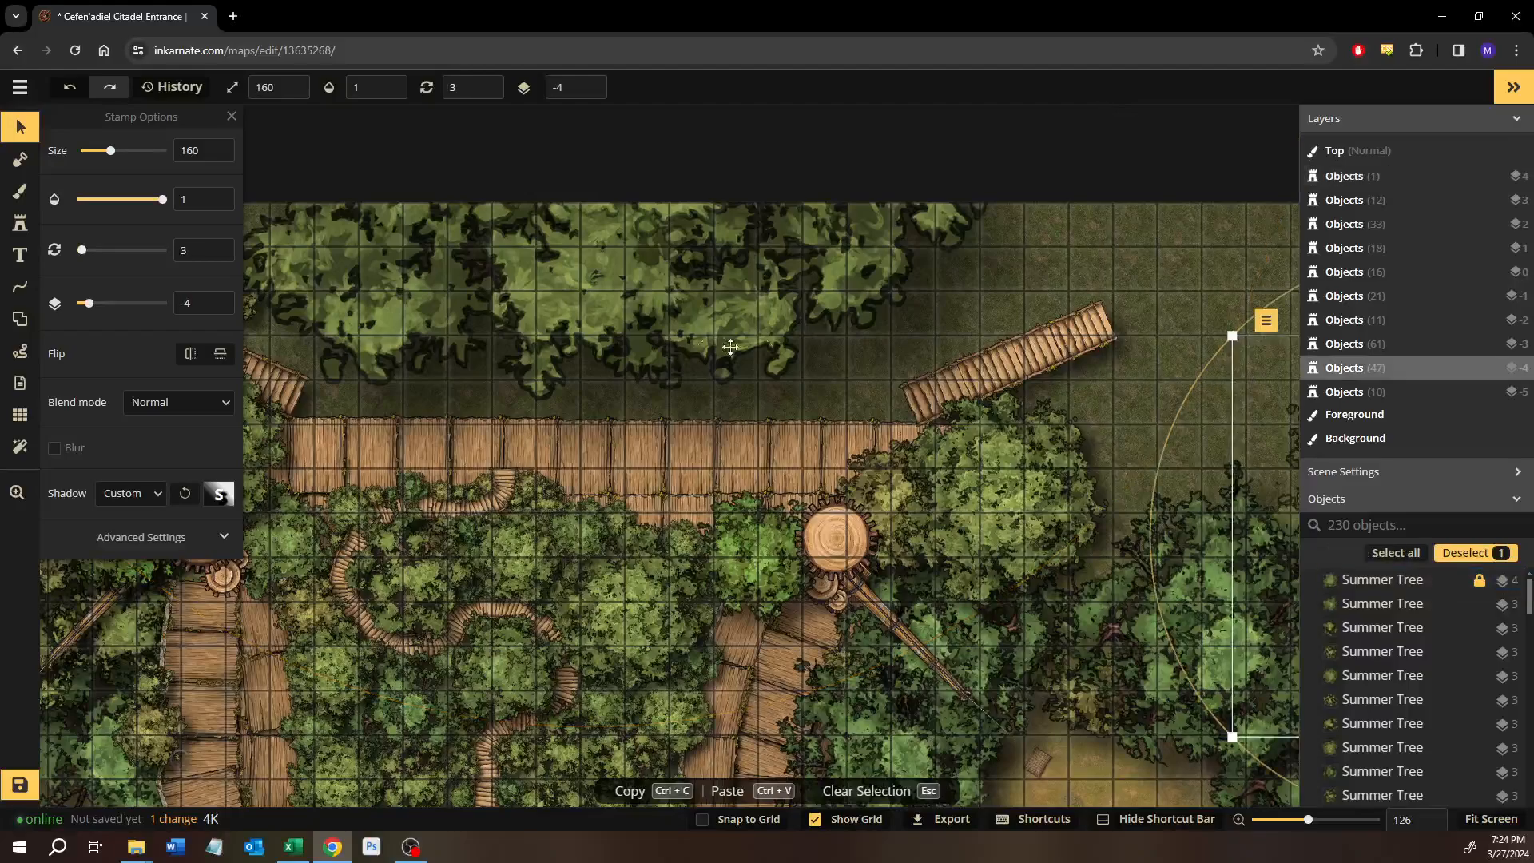
{"action": "left_click_drag", "start_coordinate": [310, 337], "coordinate": [942, 439]}
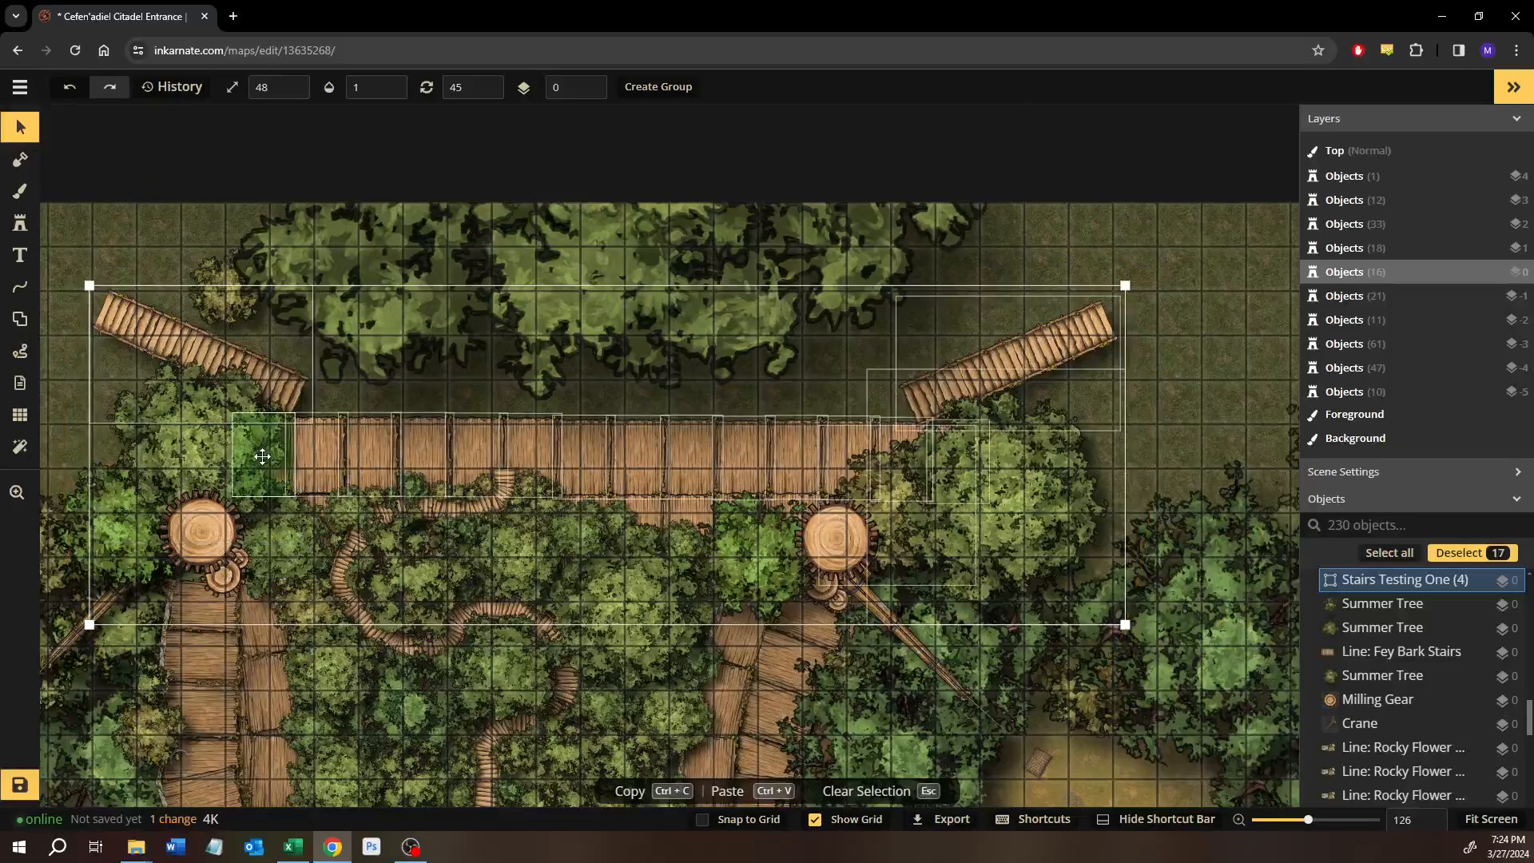
{"action": "left_click", "coordinate": [206, 455], "text": "shift"}
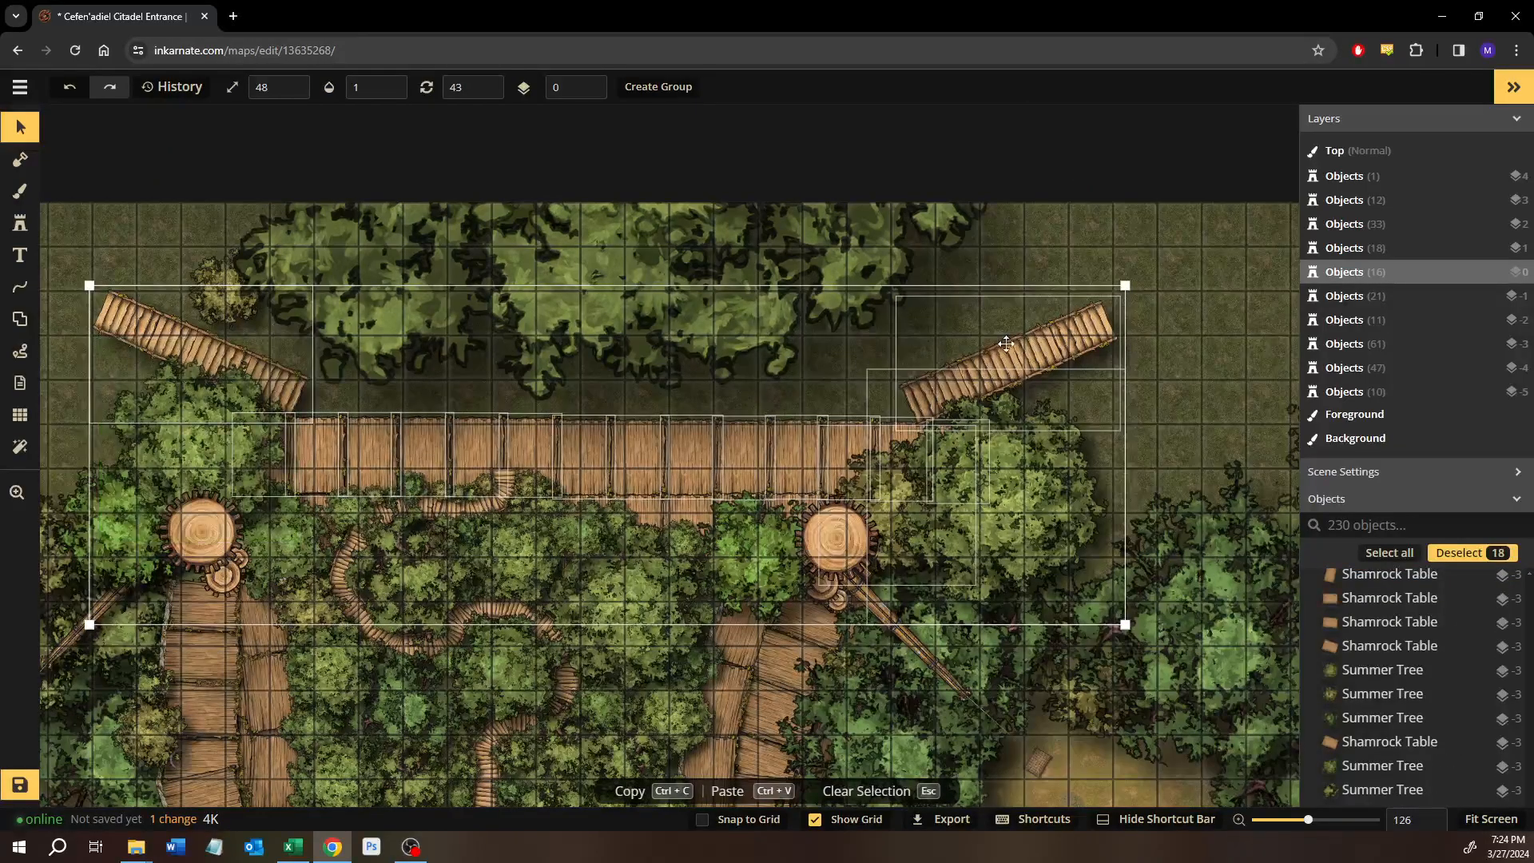
{"action": "left_click", "coordinate": [165, 336], "text": "shift"}
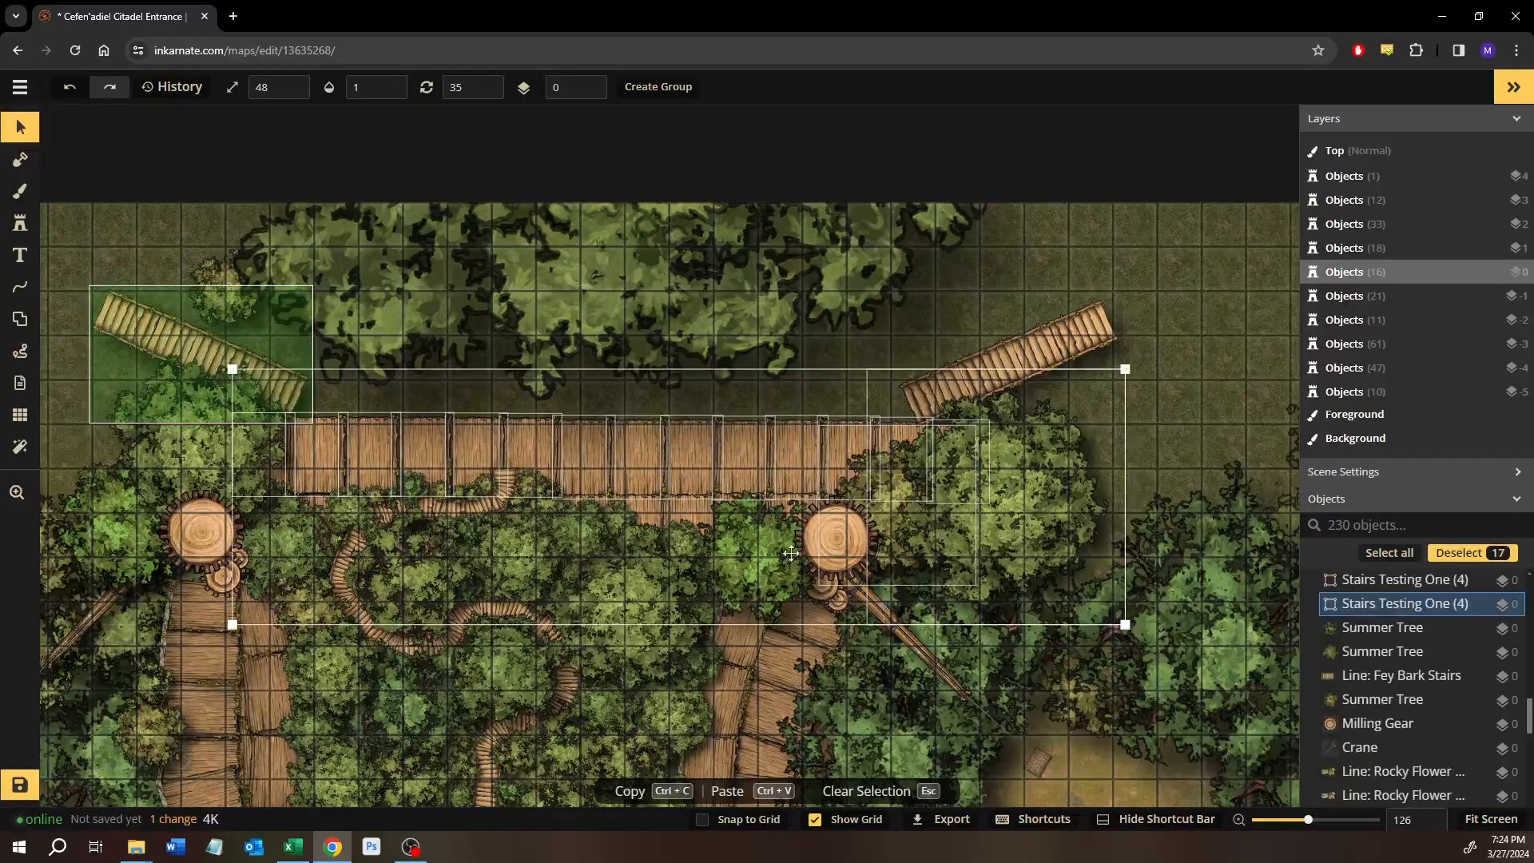
{"action": "left_click", "coordinate": [772, 540], "text": "shift"}
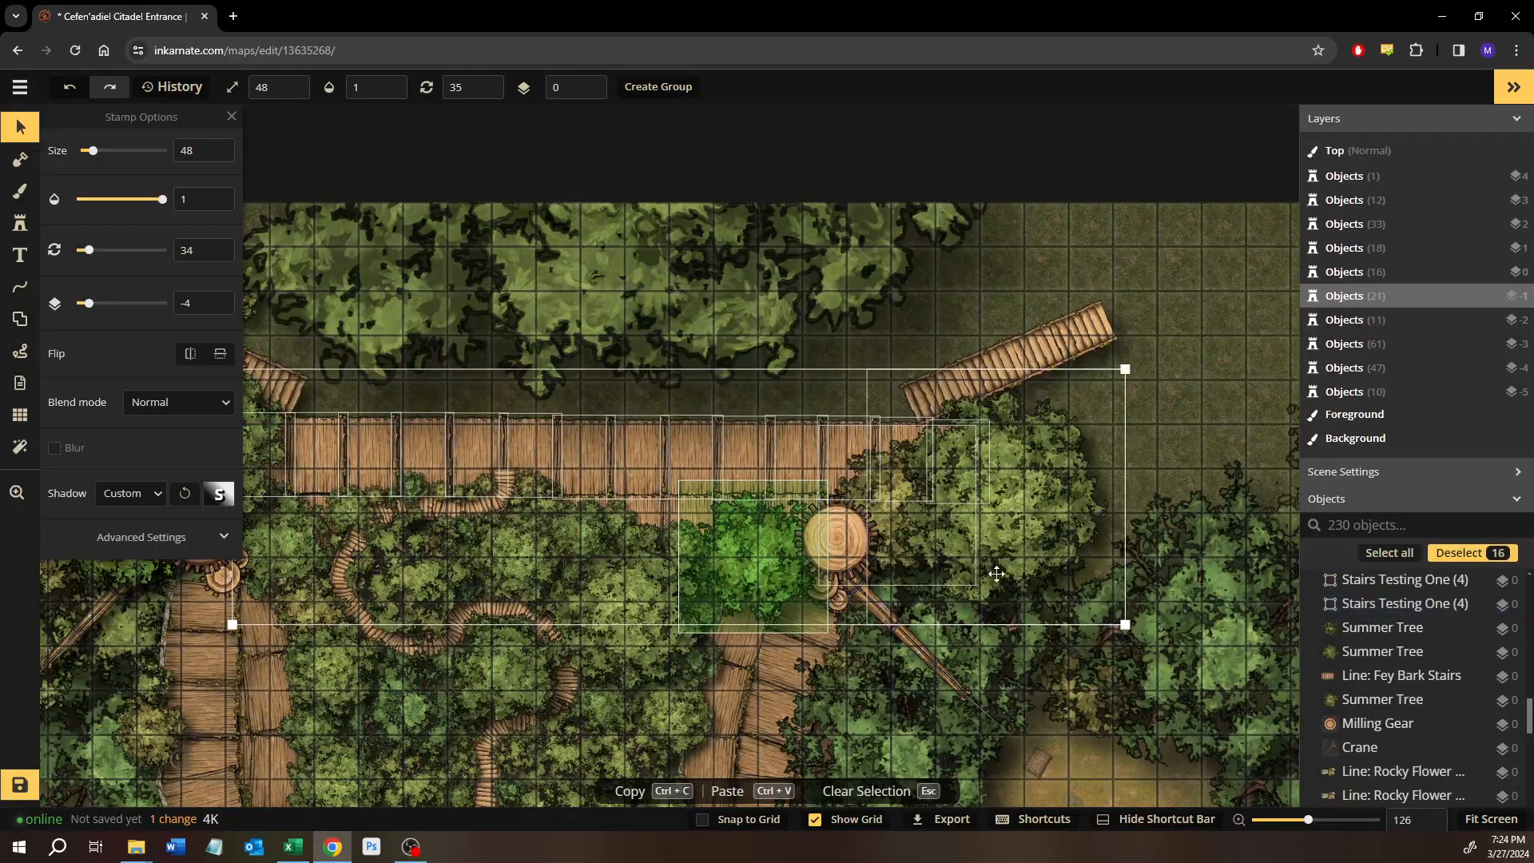
{"action": "left_click", "coordinate": [1033, 525], "text": "shift"}
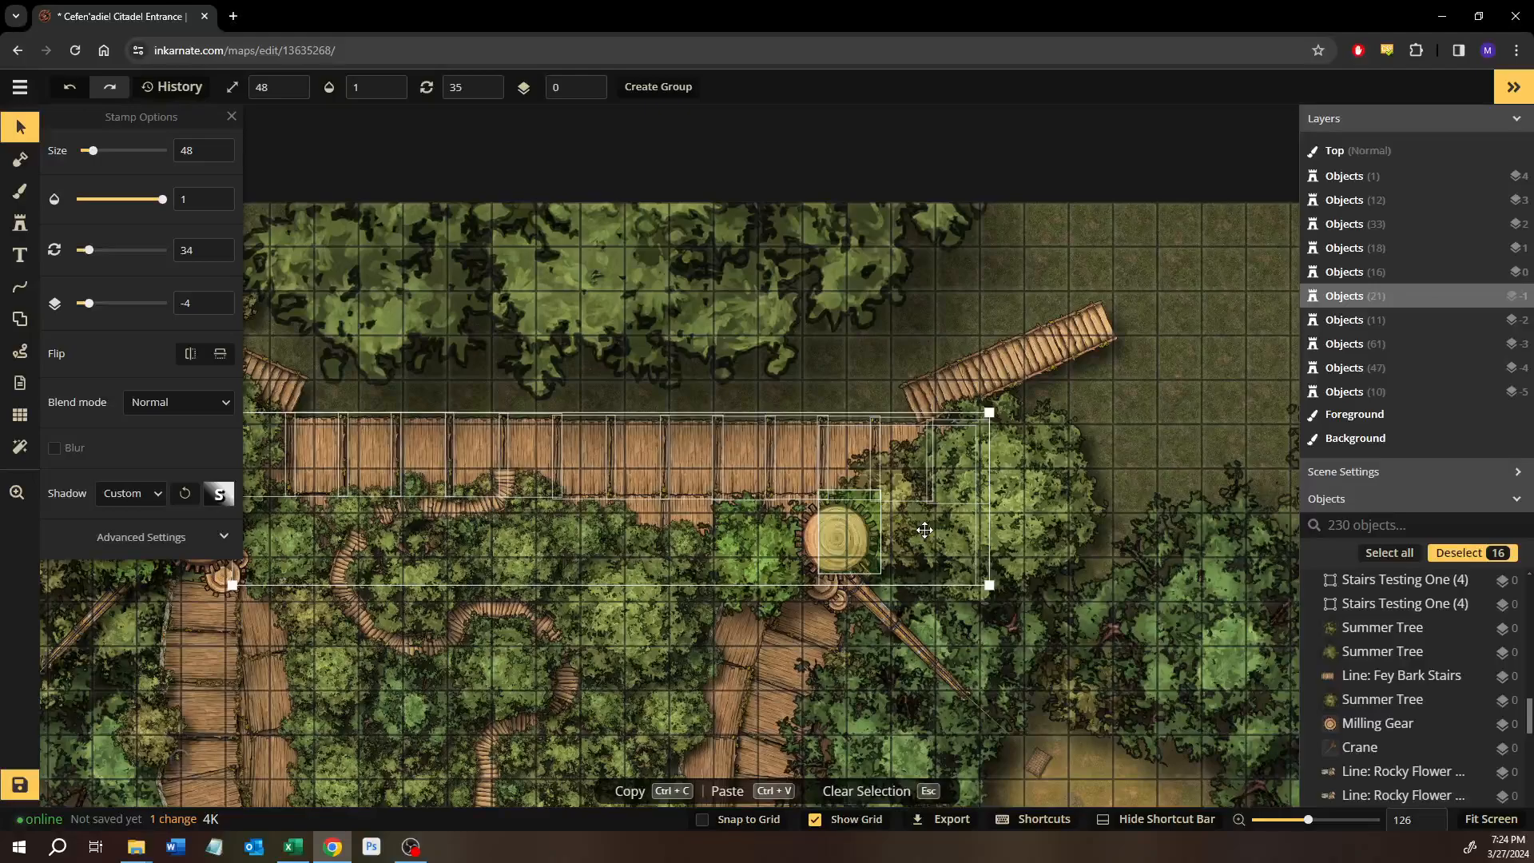
{"action": "left_click", "coordinate": [924, 531], "text": "shift"}
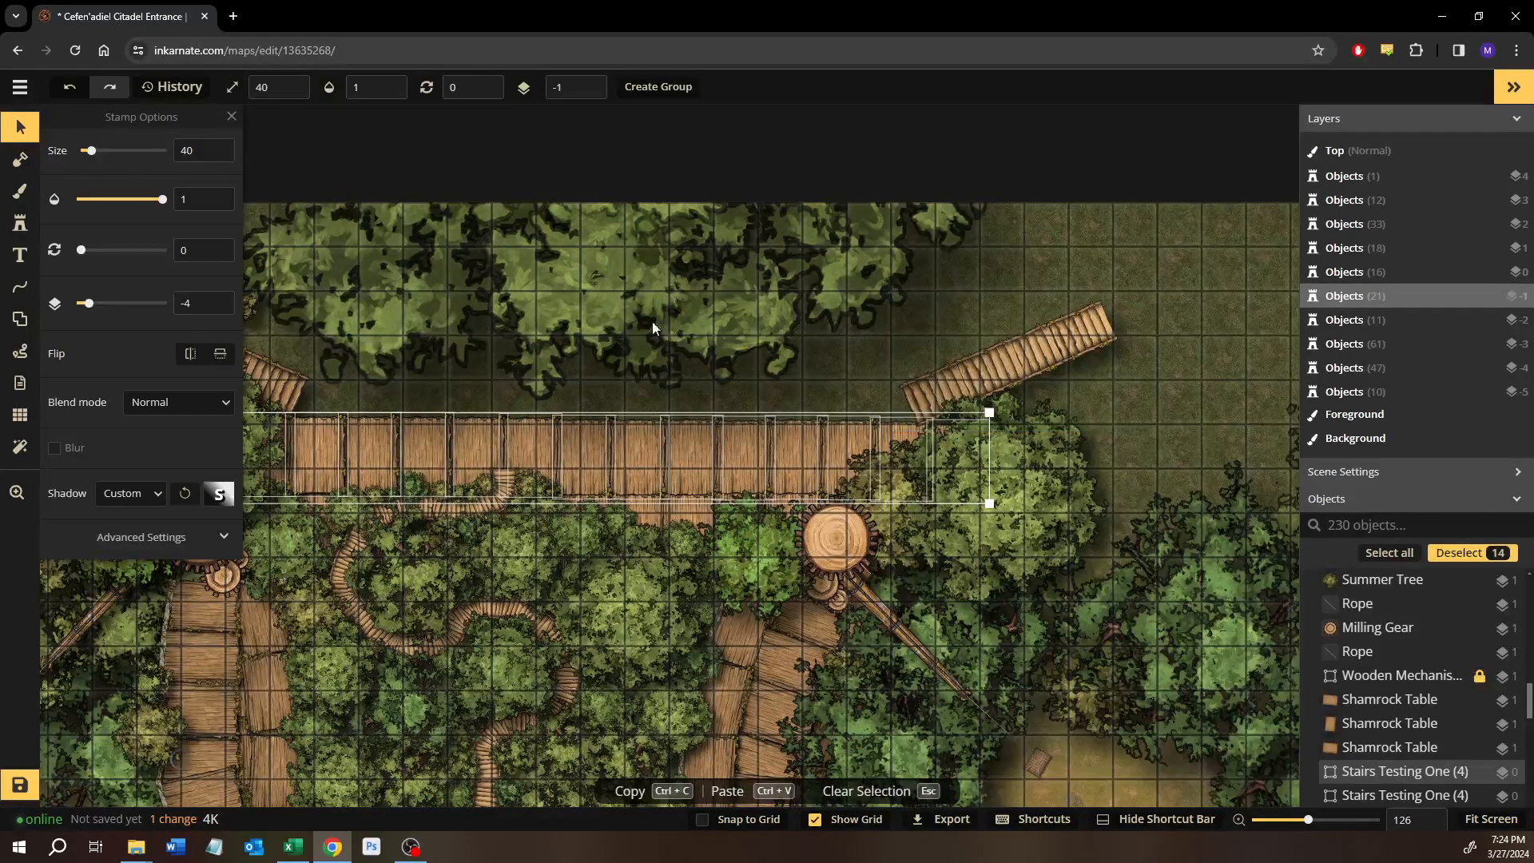
Duplicate the selected planks and place the copy as a second row along the walkway's north edge, beneath the treetops.
{"action": "scroll", "coordinate": [576, 352], "scroll_direction": "up", "scroll_amount": 4}
{"action": "key", "text": "ctrl+v"}
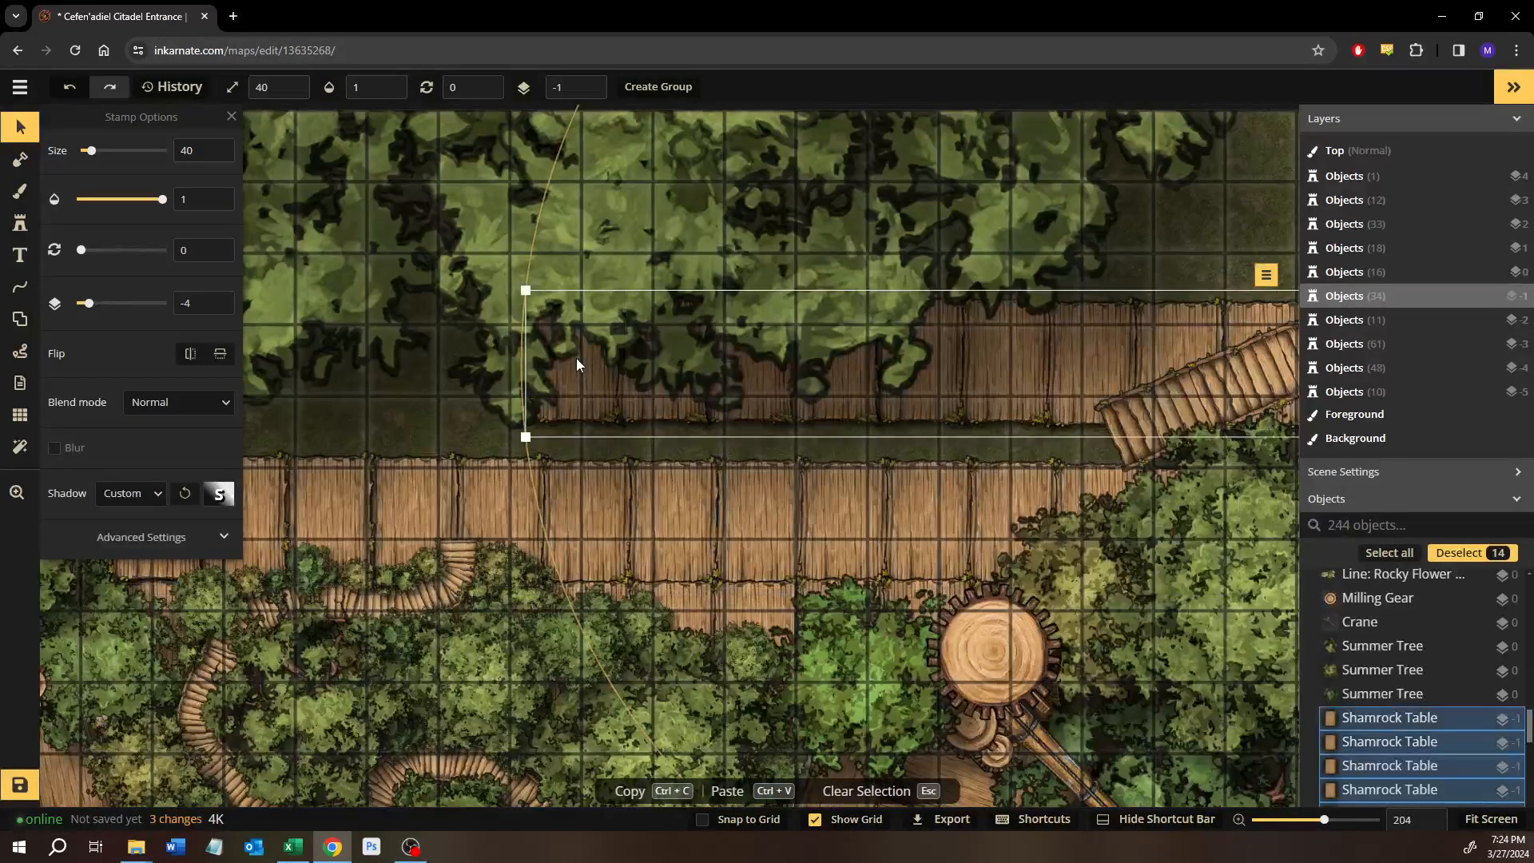
{"action": "left_click_drag", "start_coordinate": [802, 400], "coordinate": [421, 431]}
{"action": "mouse_move", "coordinate": [559, 416]}
{"action": "left_mouse_down"}
{"action": "mouse_move", "coordinate": [853, 390]}
{"action": "mouse_move", "coordinate": [837, 416]}
{"action": "left_mouse_up"}
{"action": "left_click_drag", "start_coordinate": [1127, 384], "coordinate": [793, 433]}
{"action": "left_click_drag", "start_coordinate": [918, 430], "coordinate": [921, 430]}
{"action": "left_click_drag", "start_coordinate": [598, 490], "coordinate": [1066, 493]}
{"action": "left_click_drag", "start_coordinate": [890, 463], "coordinate": [941, 545]}
{"action": "left_click_drag", "start_coordinate": [502, 458], "coordinate": [683, 486]}
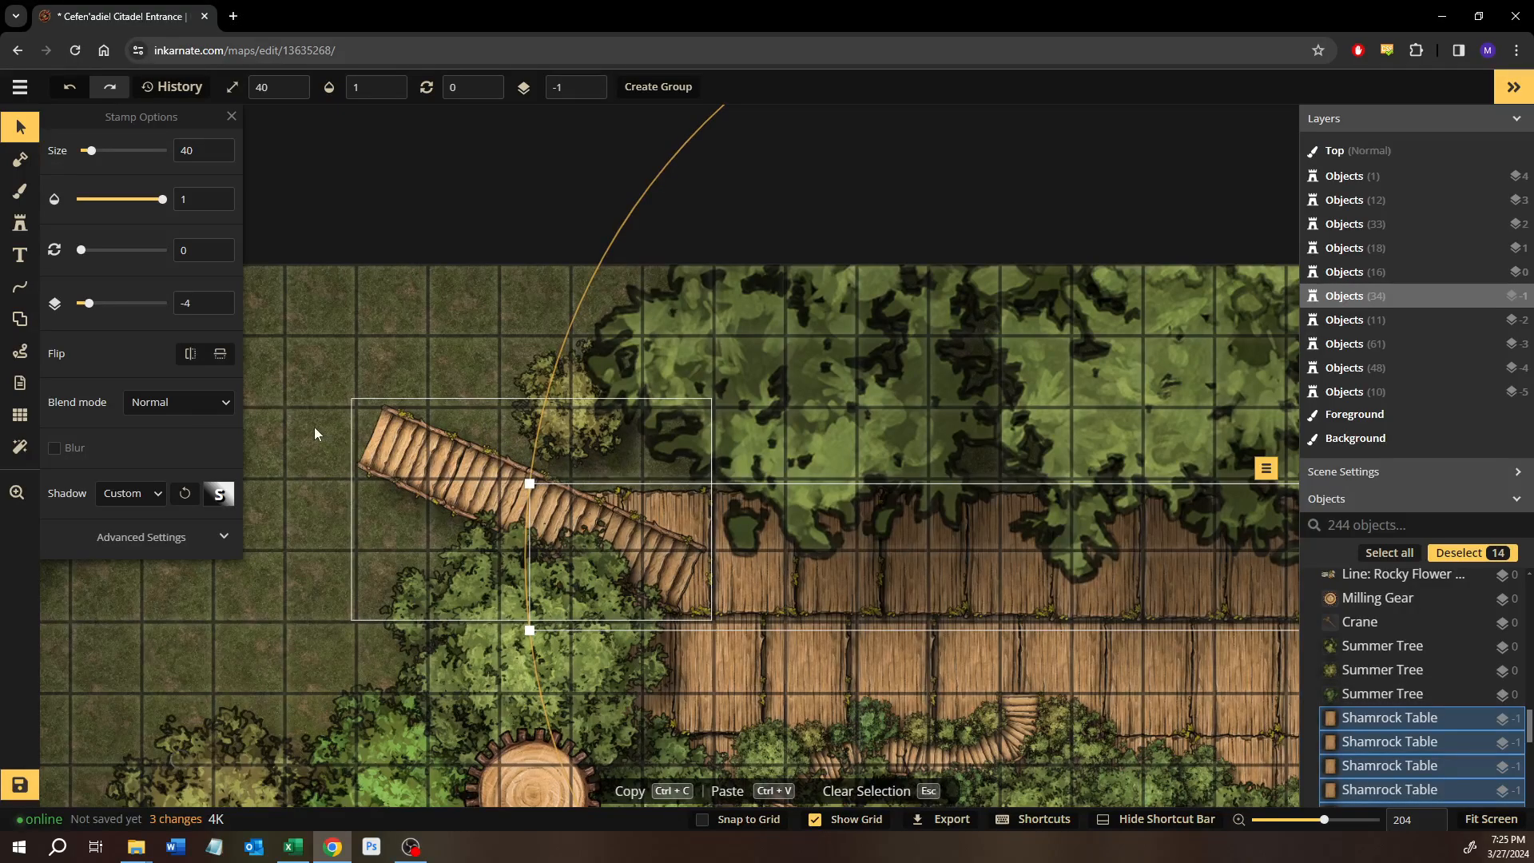
{"action": "left_click", "coordinate": [621, 496]}
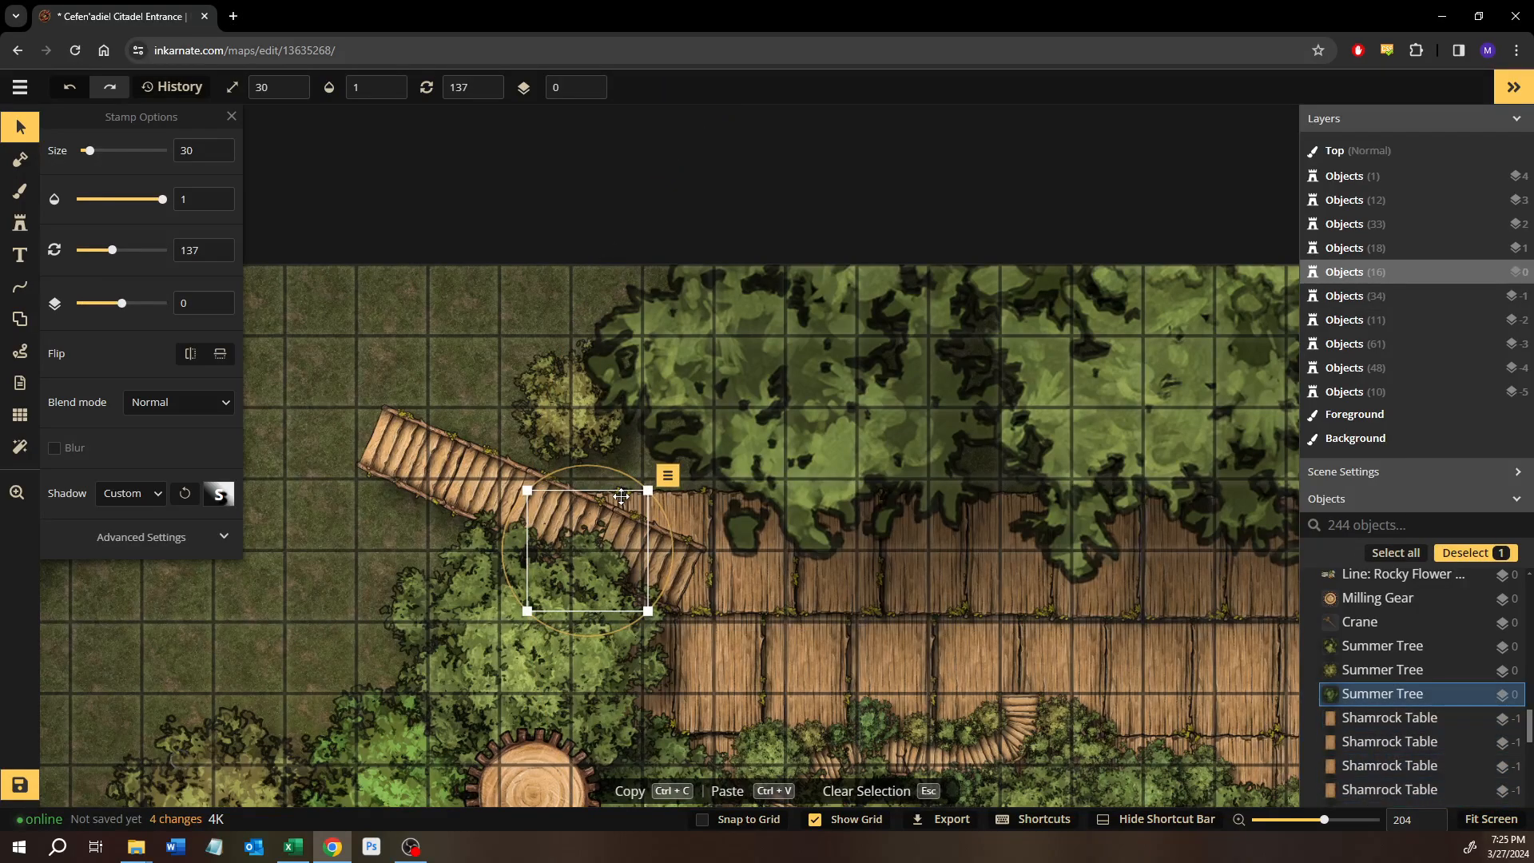
{"action": "key", "text": "Delete"}
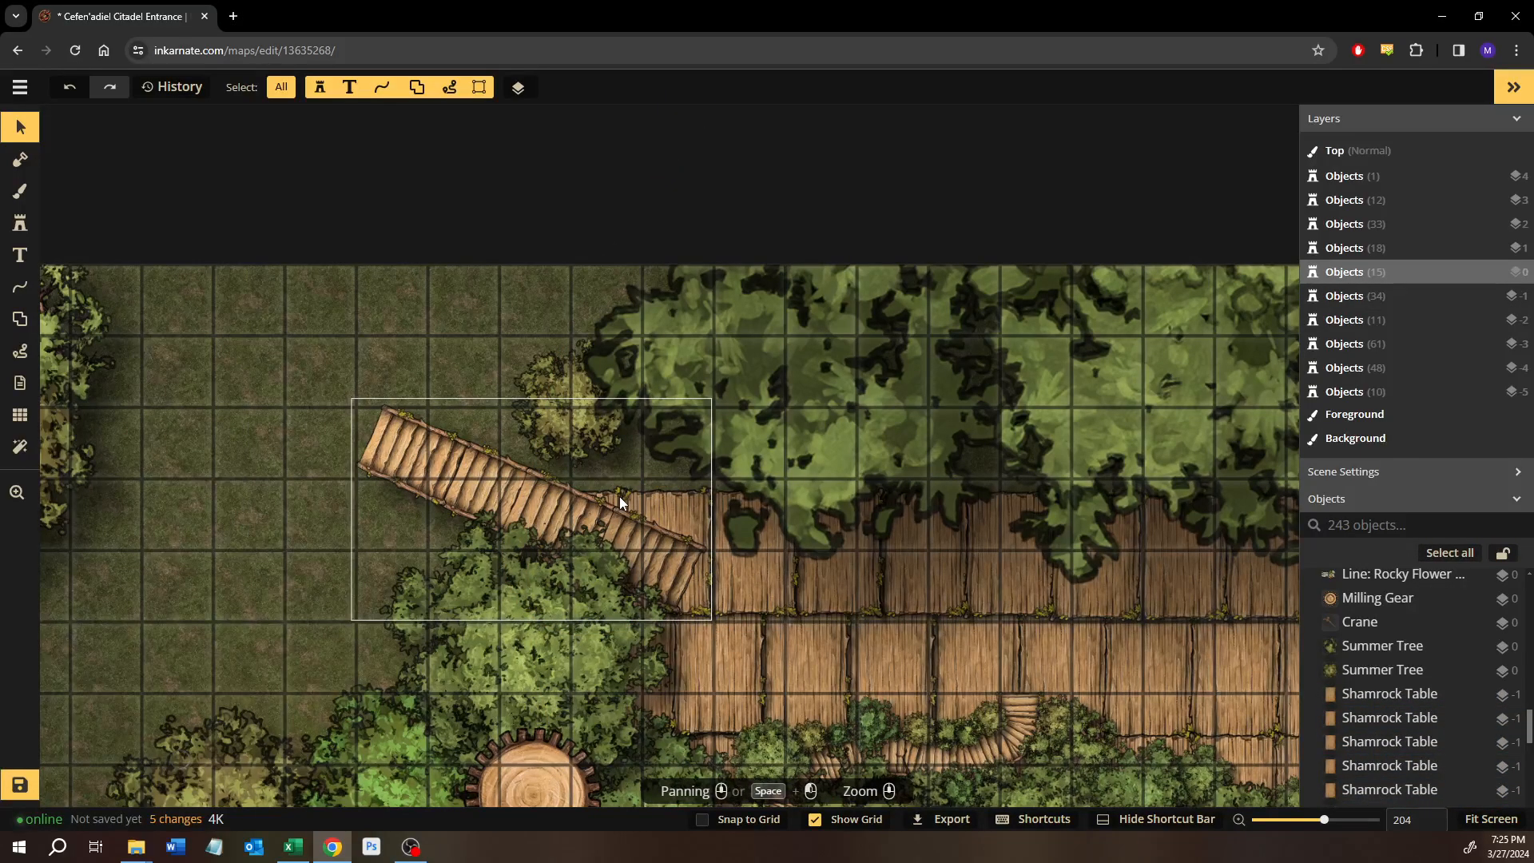
{"action": "key", "text": "ctrl+z"}
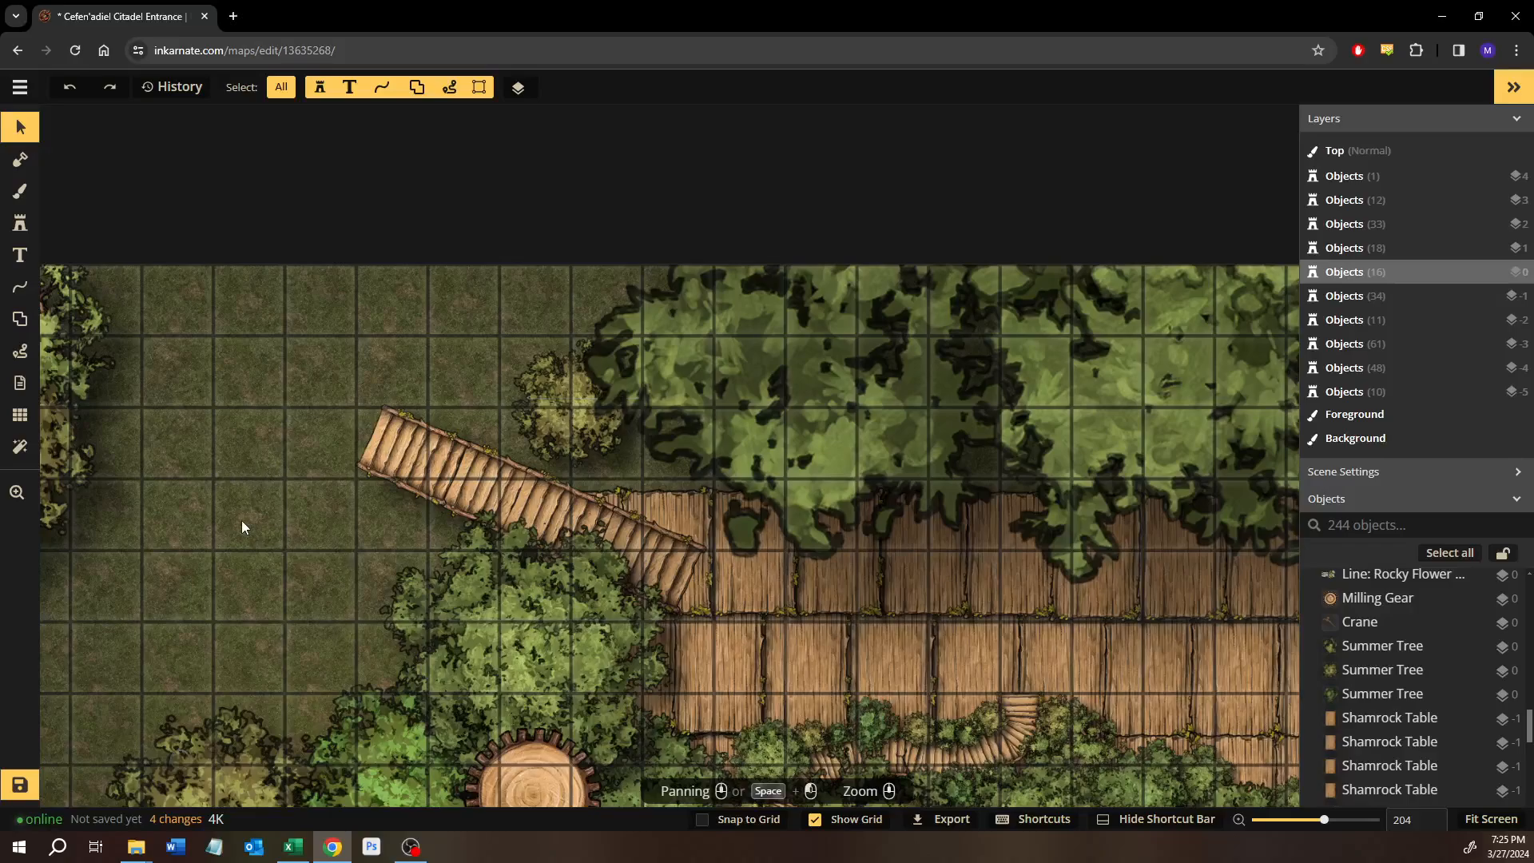
Delete the surplus westernmost plank of the new row beneath the western angled bridge.
{"action": "scroll", "coordinate": [291, 475], "scroll_direction": "down", "scroll_amount": 1}
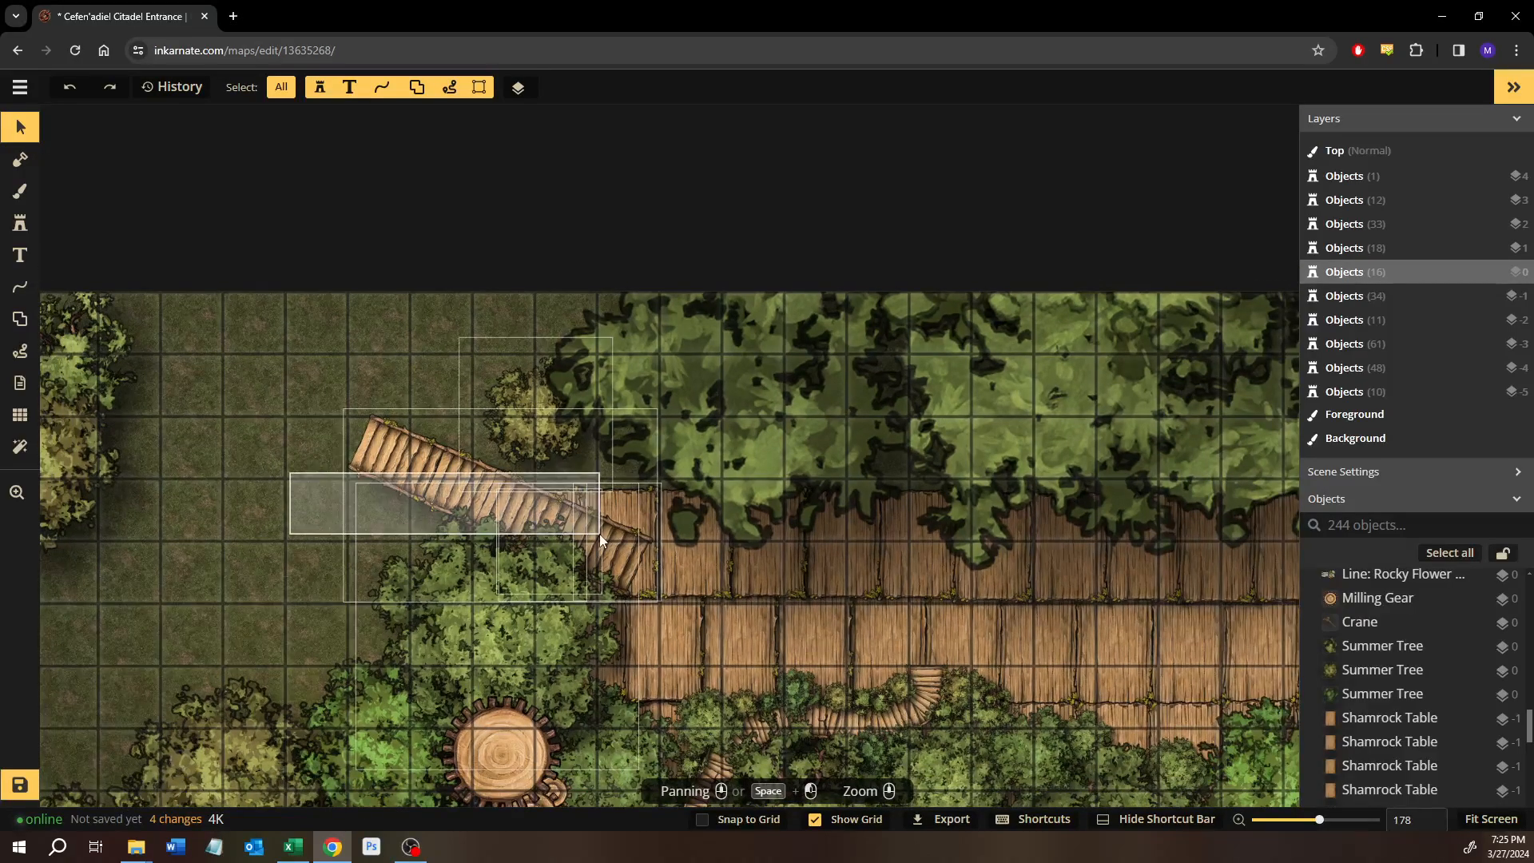
{"action": "left_click", "coordinate": [562, 533]}
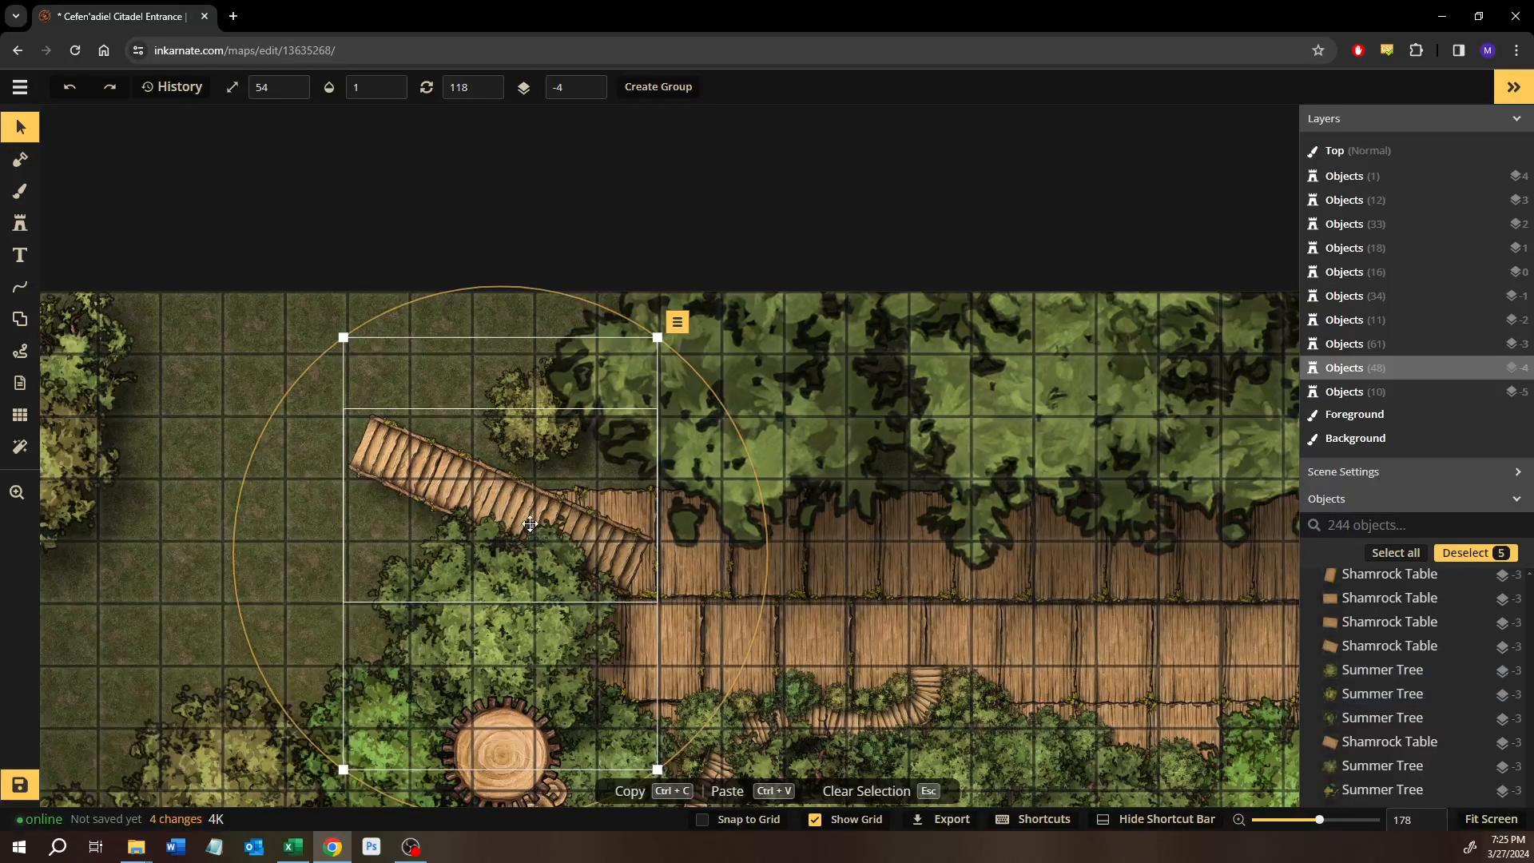
{"action": "left_click", "coordinate": [171, 587]}
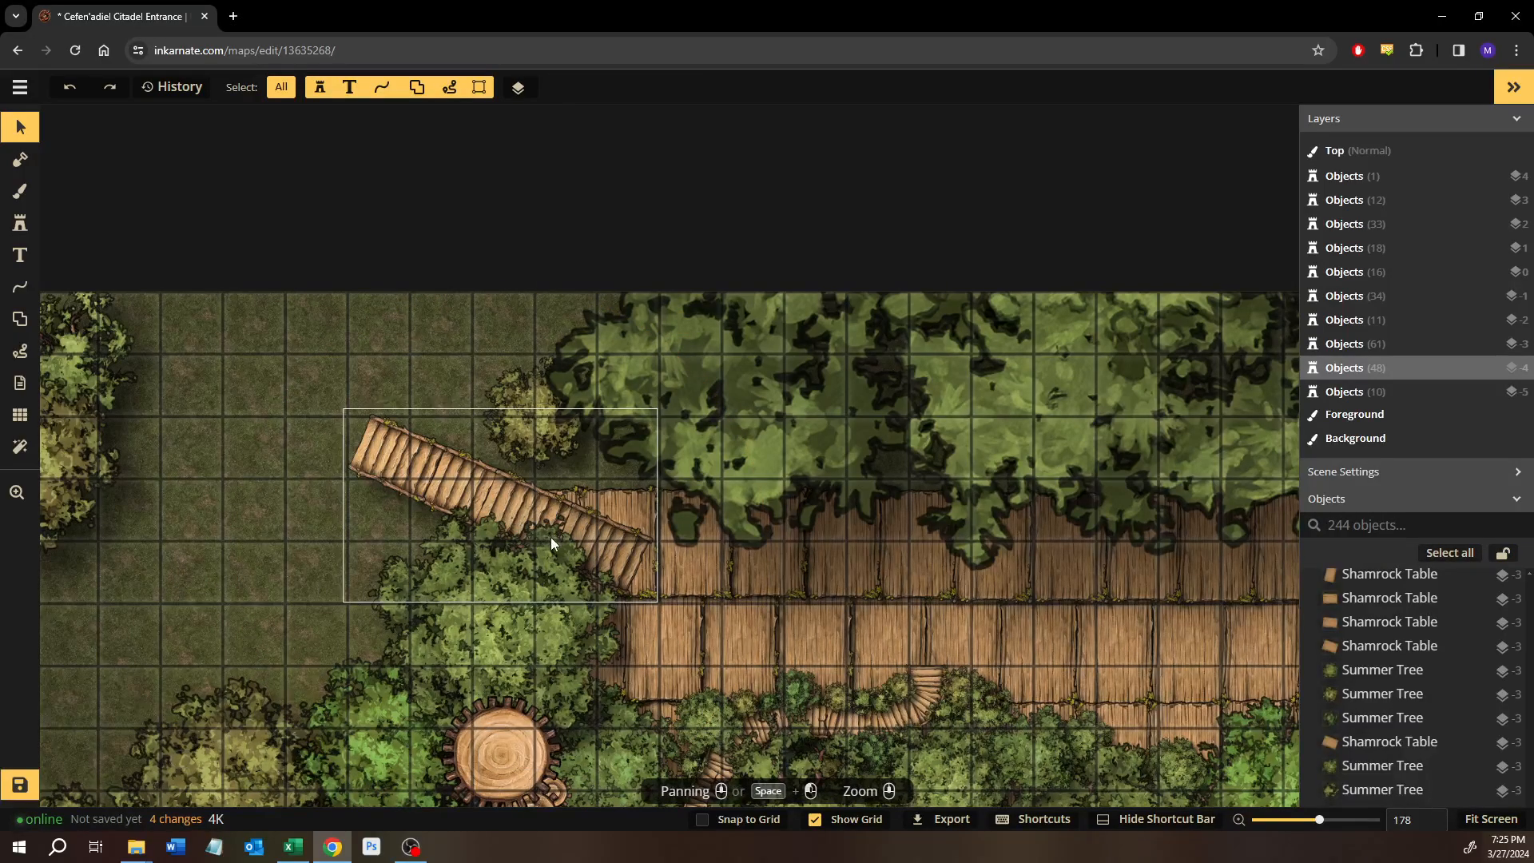
{"action": "left_click", "coordinate": [512, 559]}
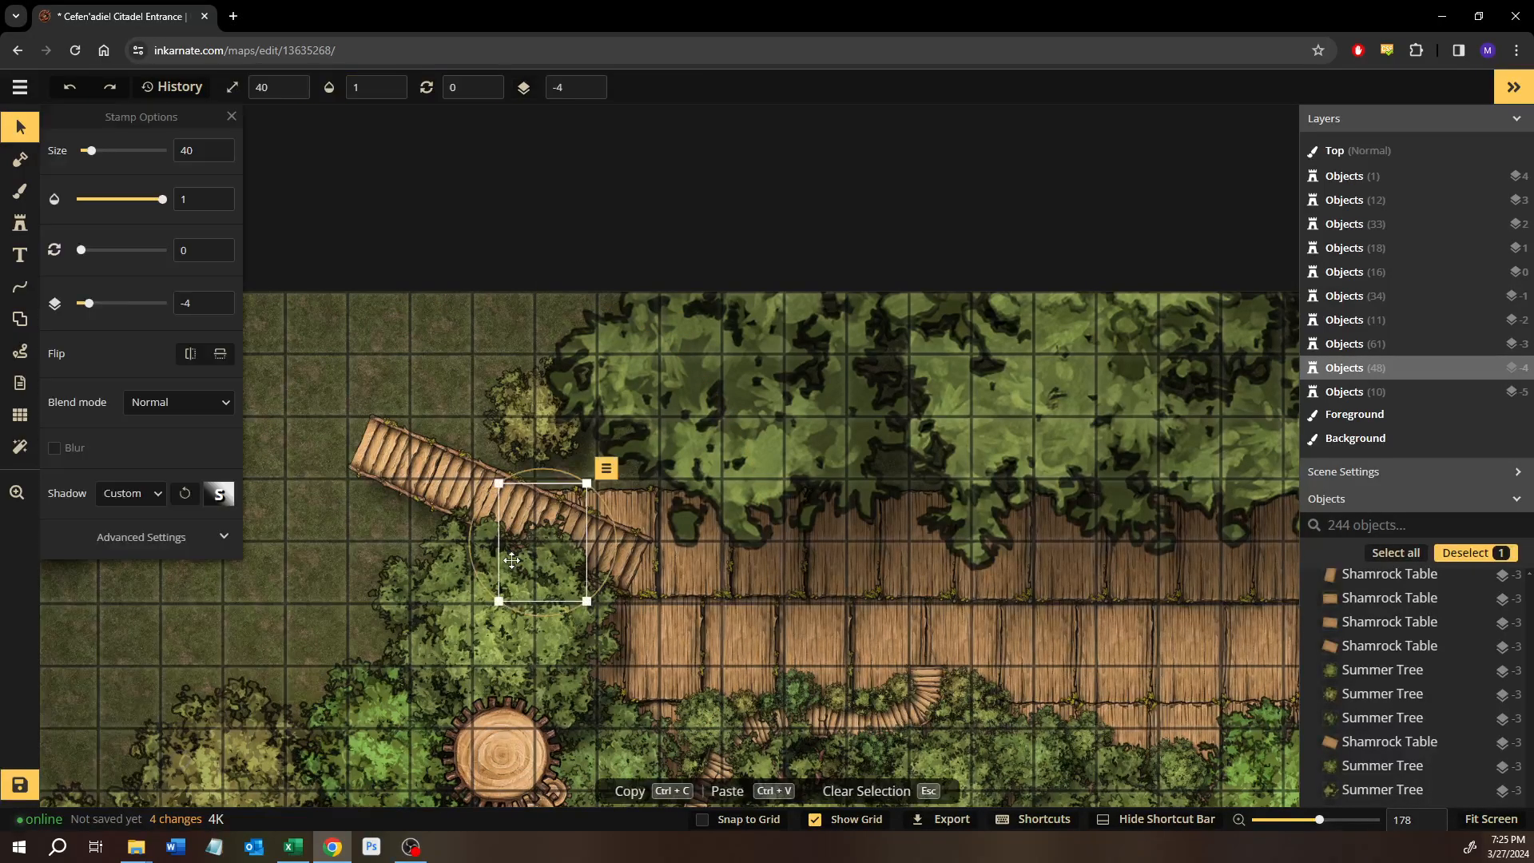
{"action": "key", "text": "Delete"}
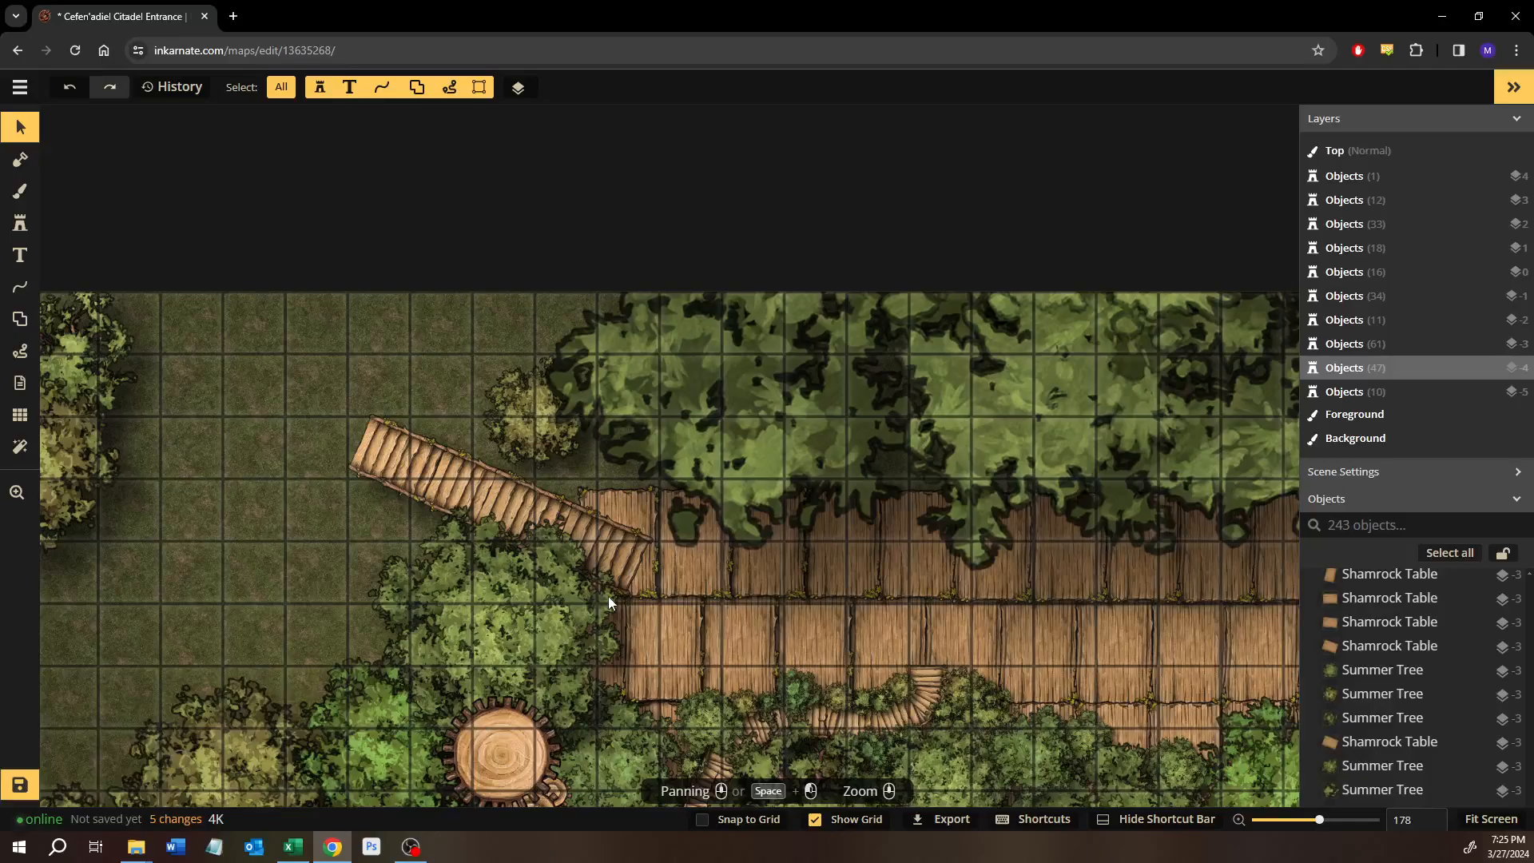
Nudge the new row's easternmost plank, under the eastern angled bridge, slightly up and to the left.
{"action": "left_click_drag", "start_coordinate": [987, 563], "coordinate": [500, 592]}
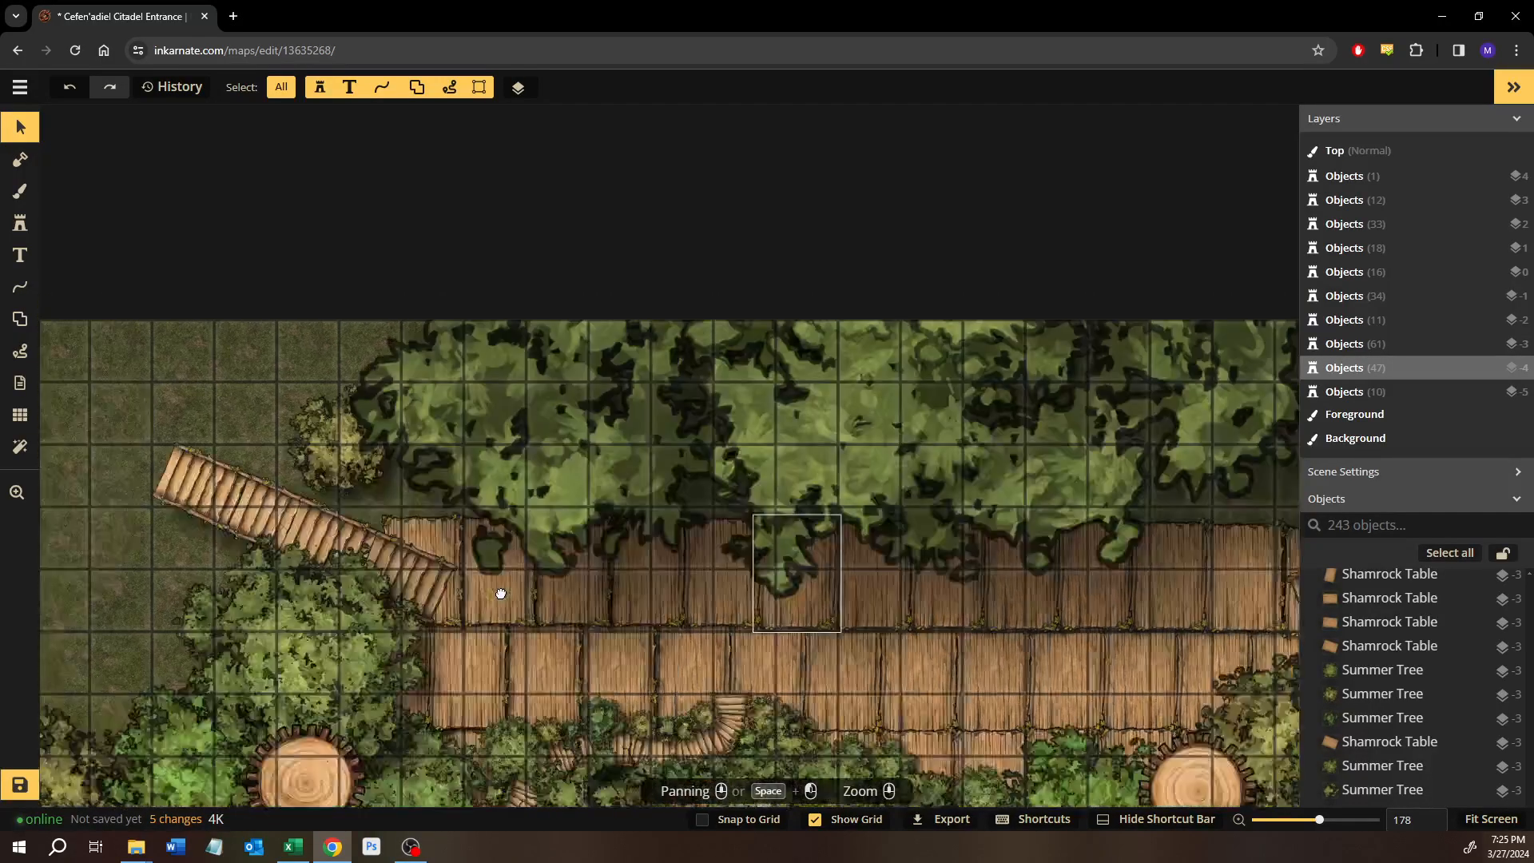
{"action": "left_click_drag", "start_coordinate": [822, 549], "coordinate": [571, 563]}
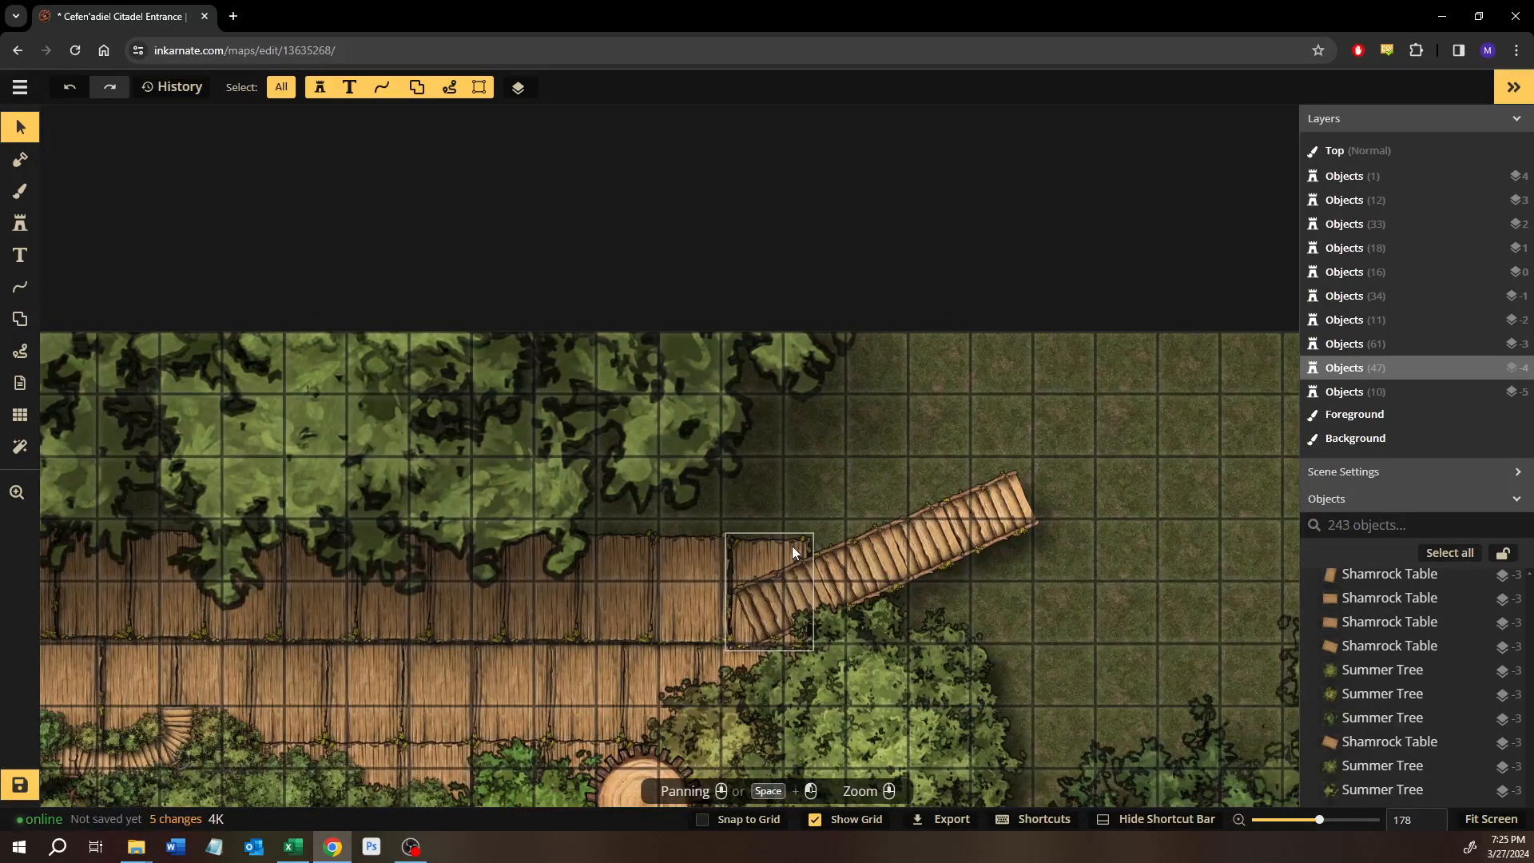
{"action": "left_click", "coordinate": [779, 539]}
{"action": "key", "text": "Up"}
{"action": "key", "text": "Left"}
{"action": "key", "text": "Left"}
{"action": "key", "text": "Left"}
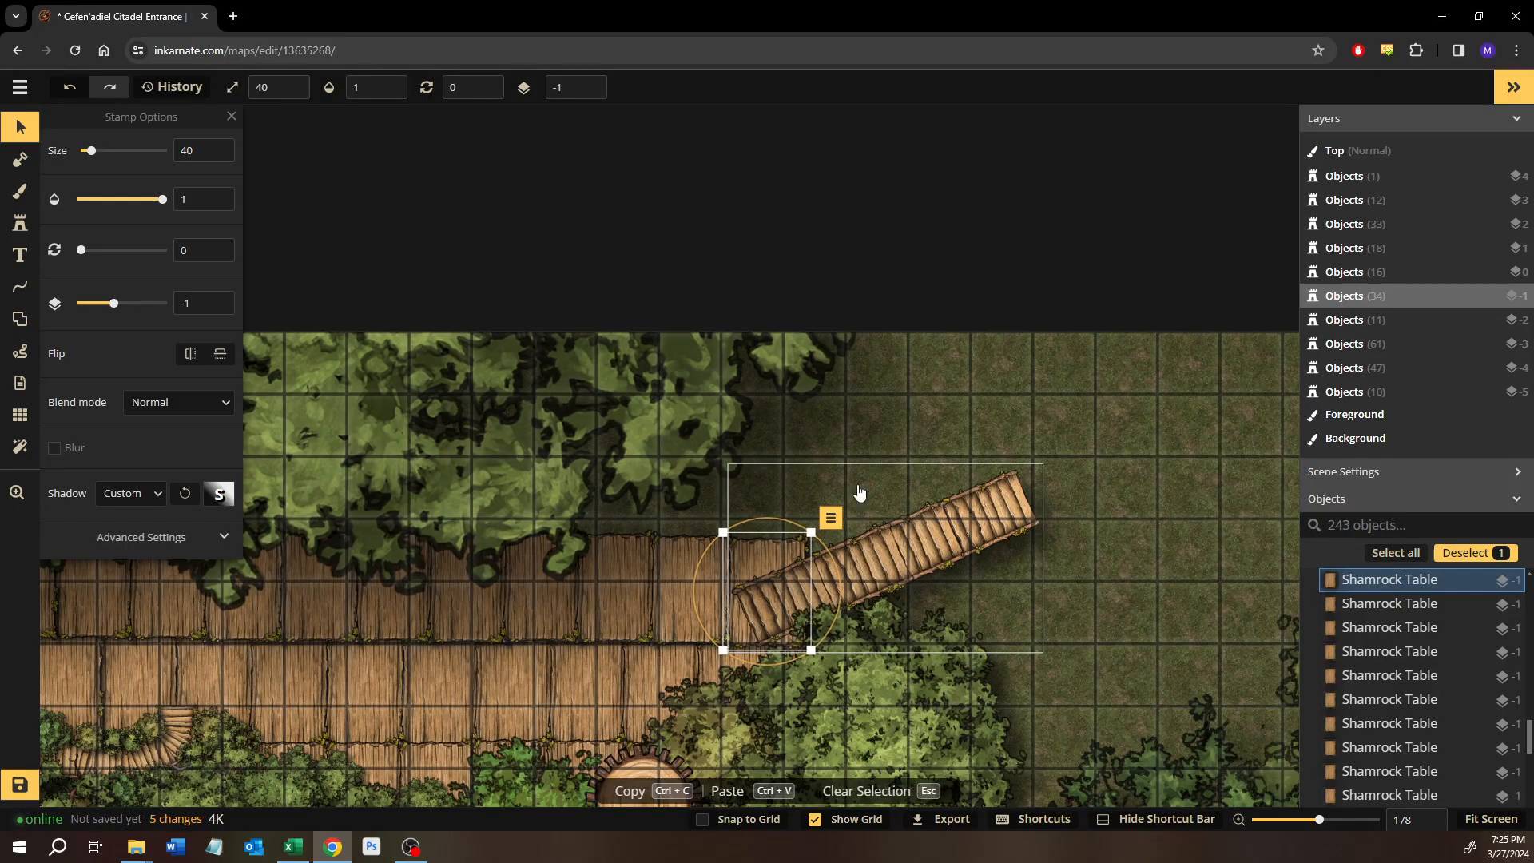
{"action": "left_click", "coordinate": [883, 391]}
Move the small yellow-green Summer Tree north of the western bridge down against the bridge's edge.
{"action": "left_click_drag", "start_coordinate": [719, 588], "coordinate": [1037, 556]}
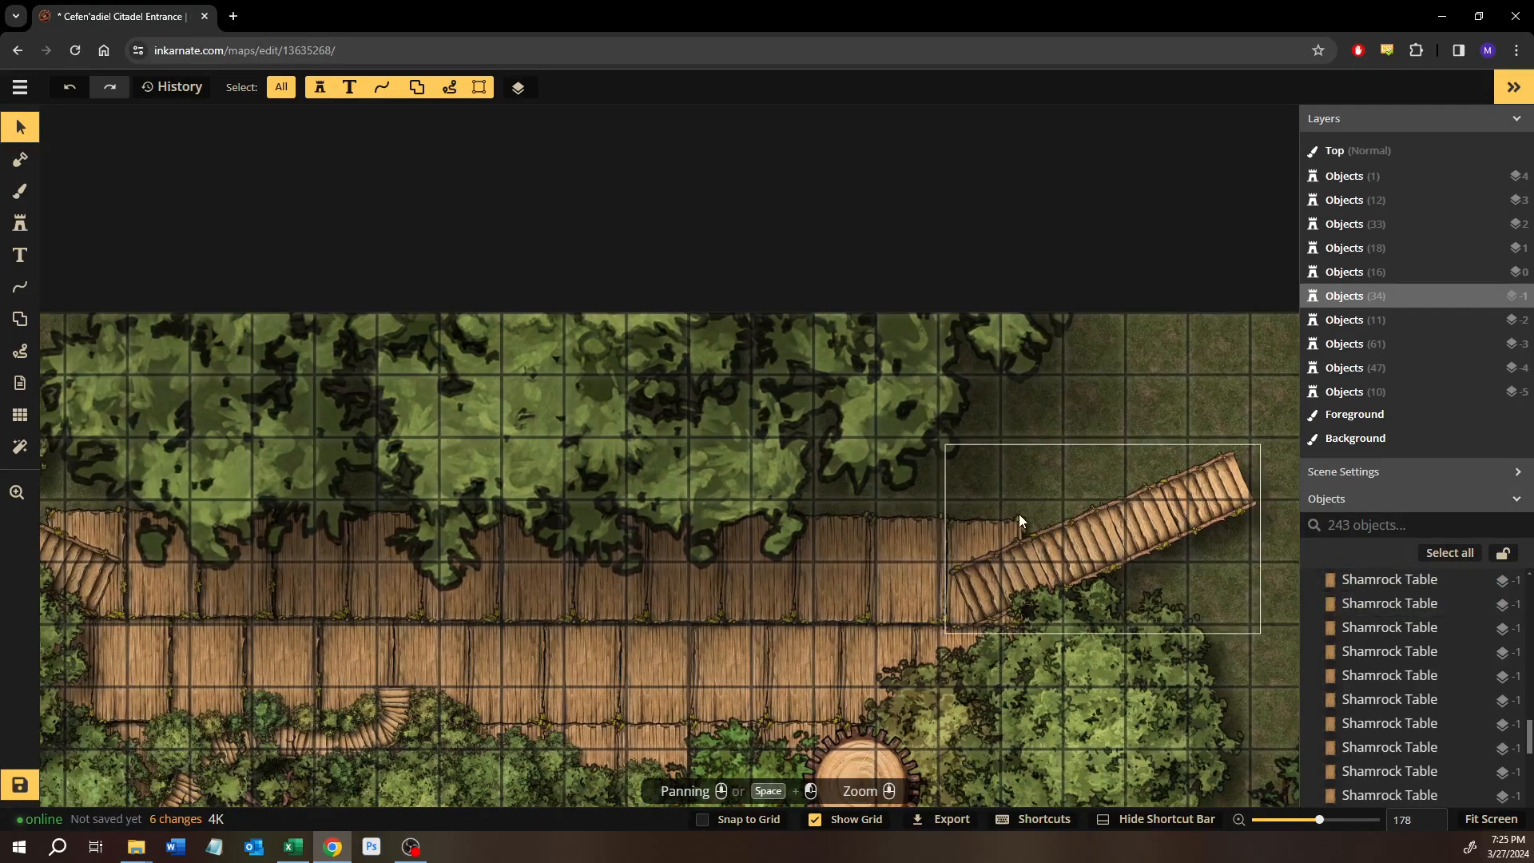
{"action": "left_click_drag", "start_coordinate": [943, 591], "coordinate": [1224, 557]}
{"action": "left_click_drag", "start_coordinate": [759, 569], "coordinate": [973, 566]}
{"action": "left_click_drag", "start_coordinate": [543, 599], "coordinate": [589, 524]}
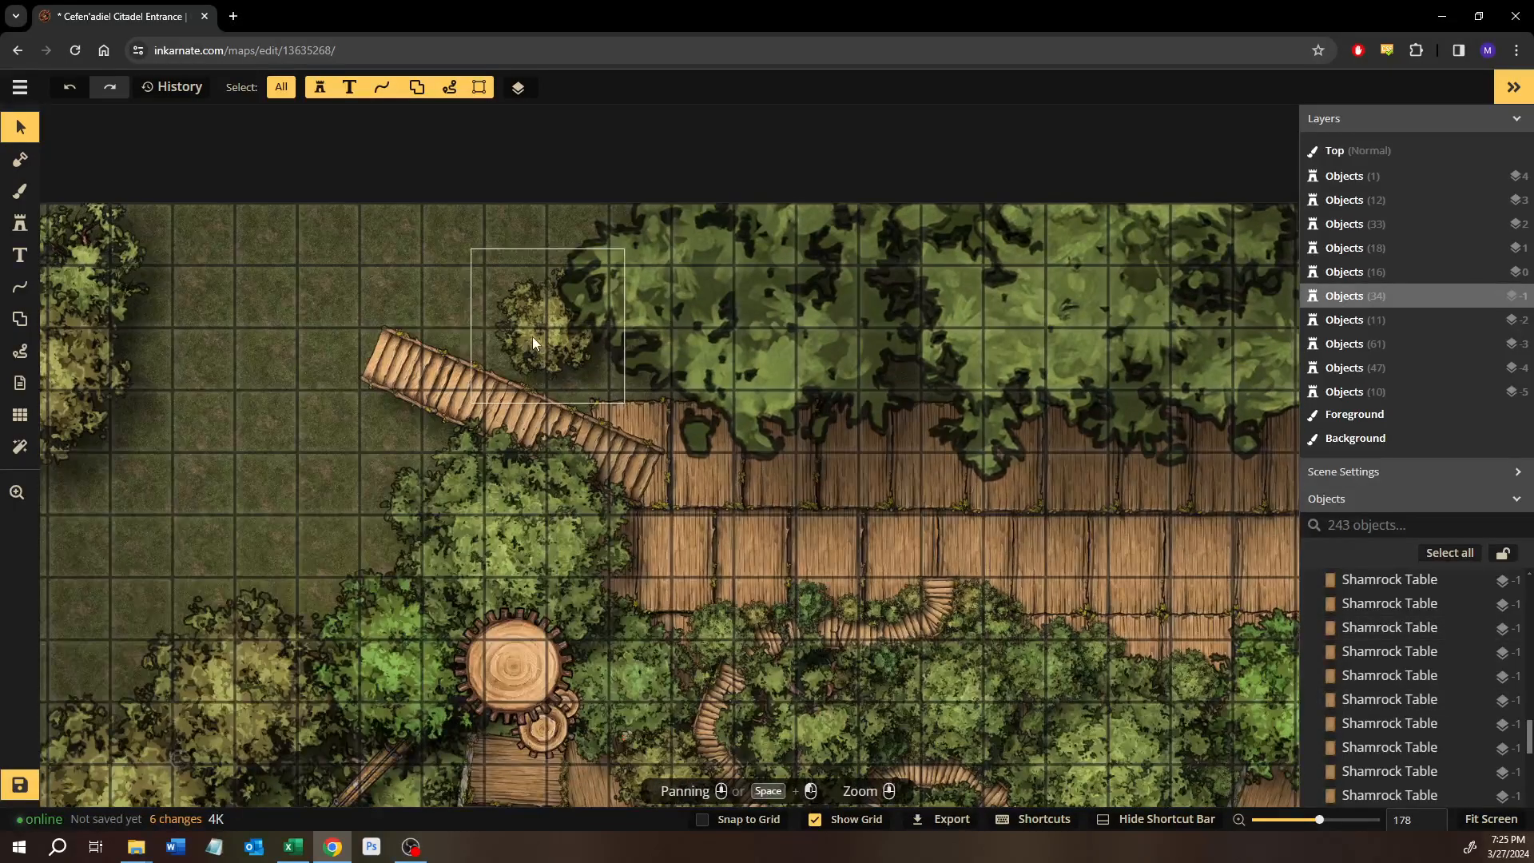
{"action": "left_click", "coordinate": [532, 337]}
{"action": "left_click_drag", "start_coordinate": [807, 511], "coordinate": [237, 637]}
{"action": "left_click_drag", "start_coordinate": [729, 637], "coordinate": [858, 635]}
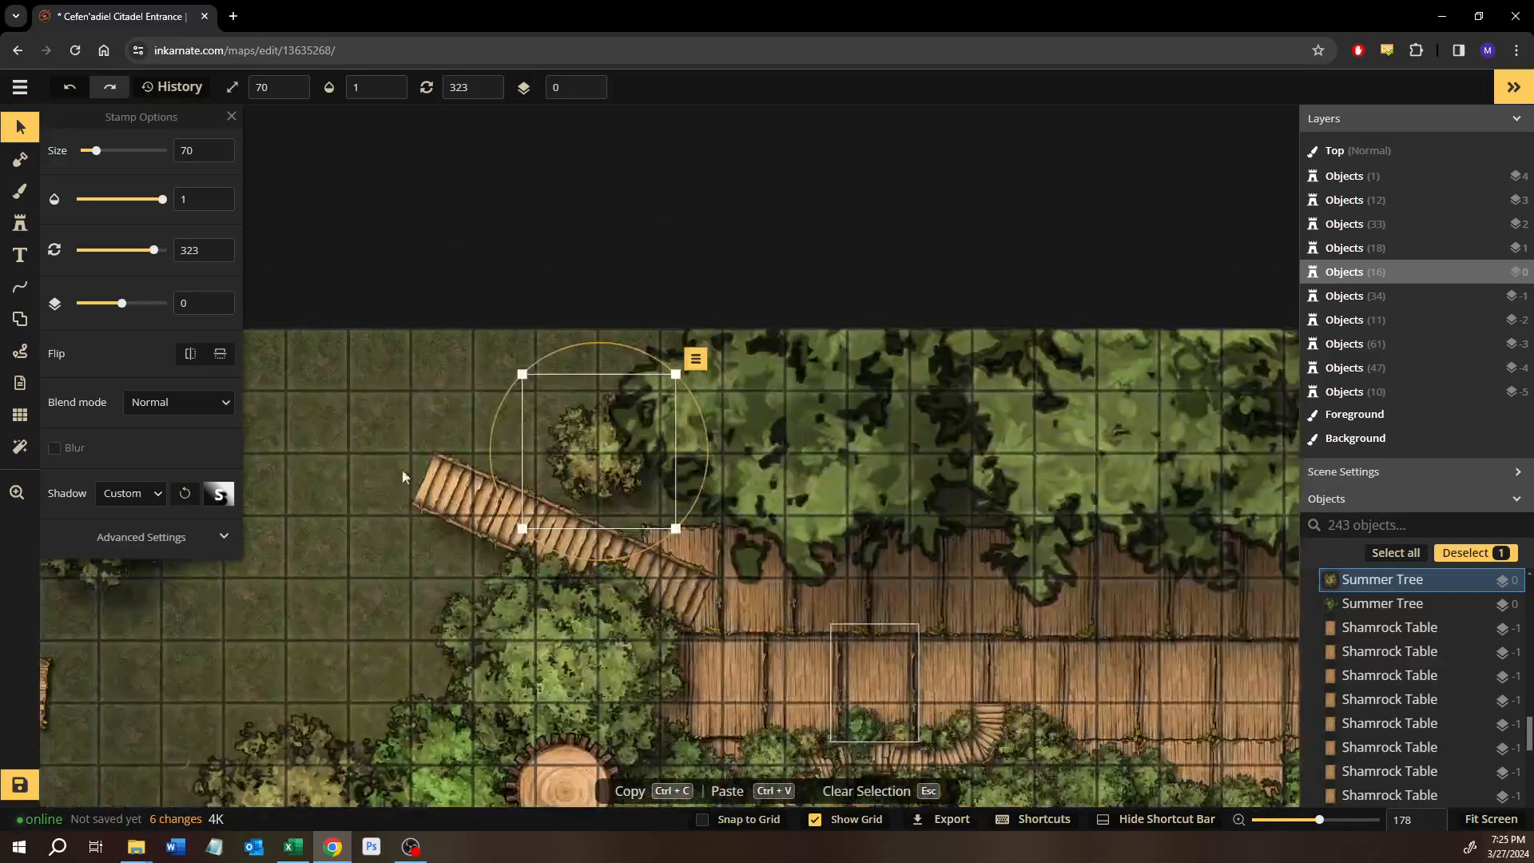
{"action": "left_click_drag", "start_coordinate": [585, 464], "coordinate": [586, 489]}
{"action": "left_click_drag", "start_coordinate": [783, 490], "coordinate": [934, 427]}
{"action": "left_click_drag", "start_coordinate": [1052, 431], "coordinate": [813, 558]}
{"action": "left_click_drag", "start_coordinate": [829, 494], "coordinate": [845, 536]}
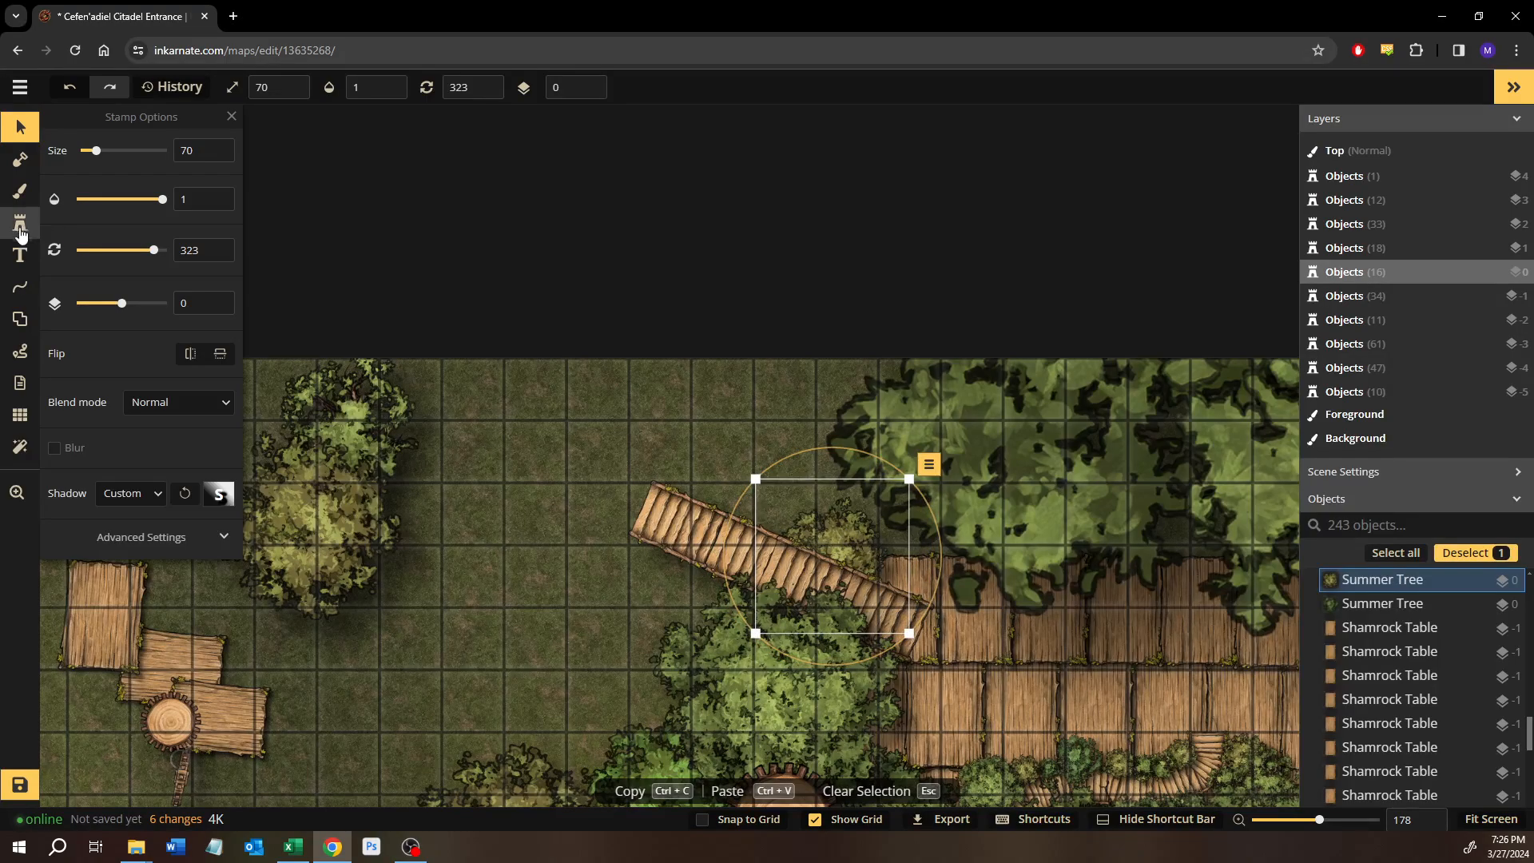
Place two size 70 Summer Tree stamps beside the western bridge, variant 2 on its south side and variant 4 on its north side.
{"action": "left_click", "coordinate": [23, 232]}
{"action": "left_click_drag", "start_coordinate": [645, 574], "coordinate": [584, 500]}
{"action": "scroll", "coordinate": [584, 501], "scroll_direction": "up", "scroll_amount": 1}
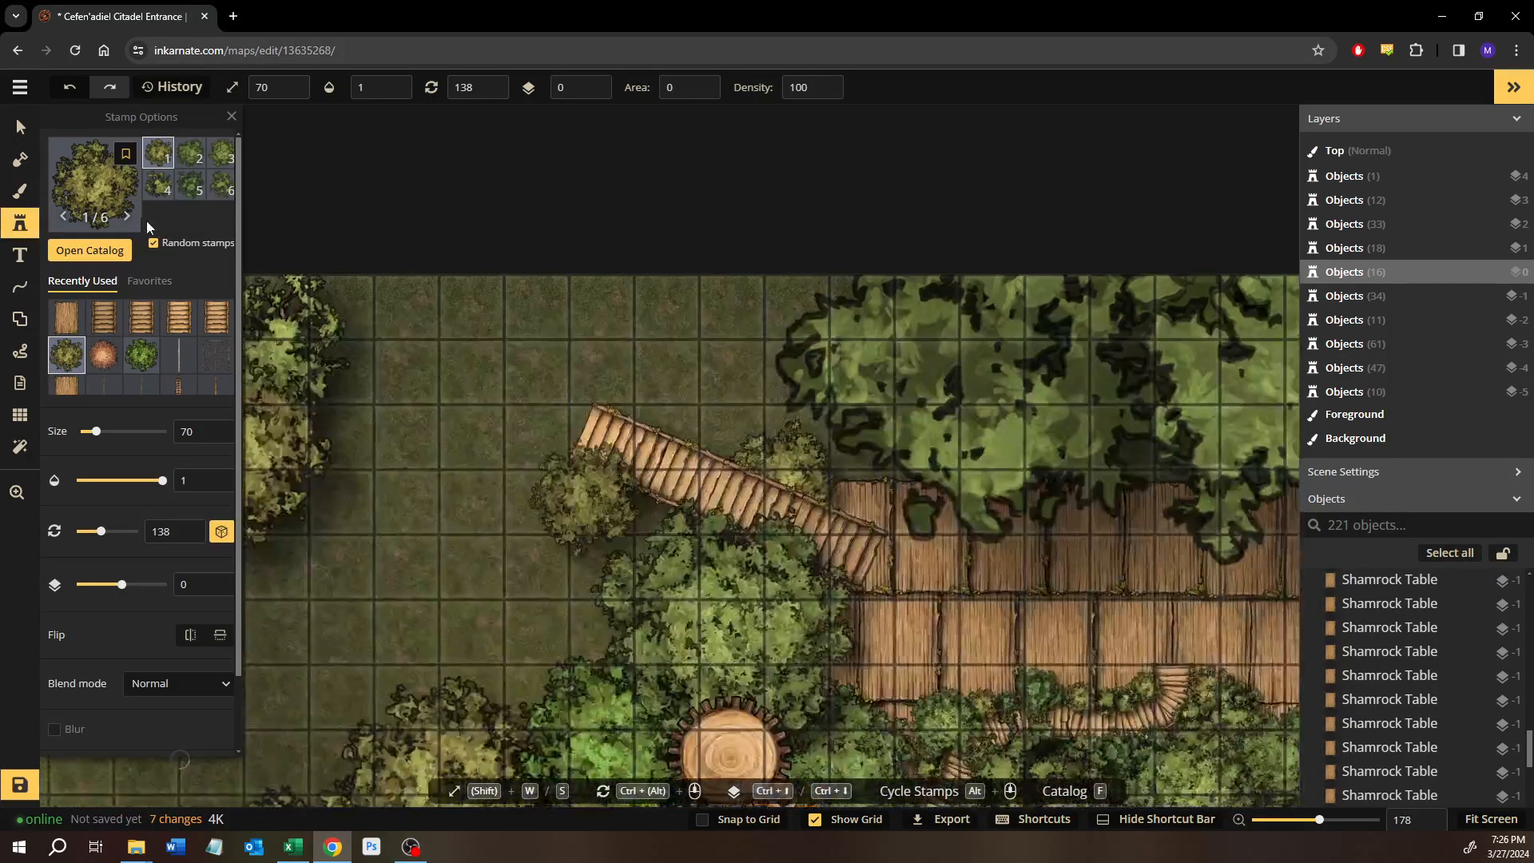
{"action": "left_click", "coordinate": [191, 155]}
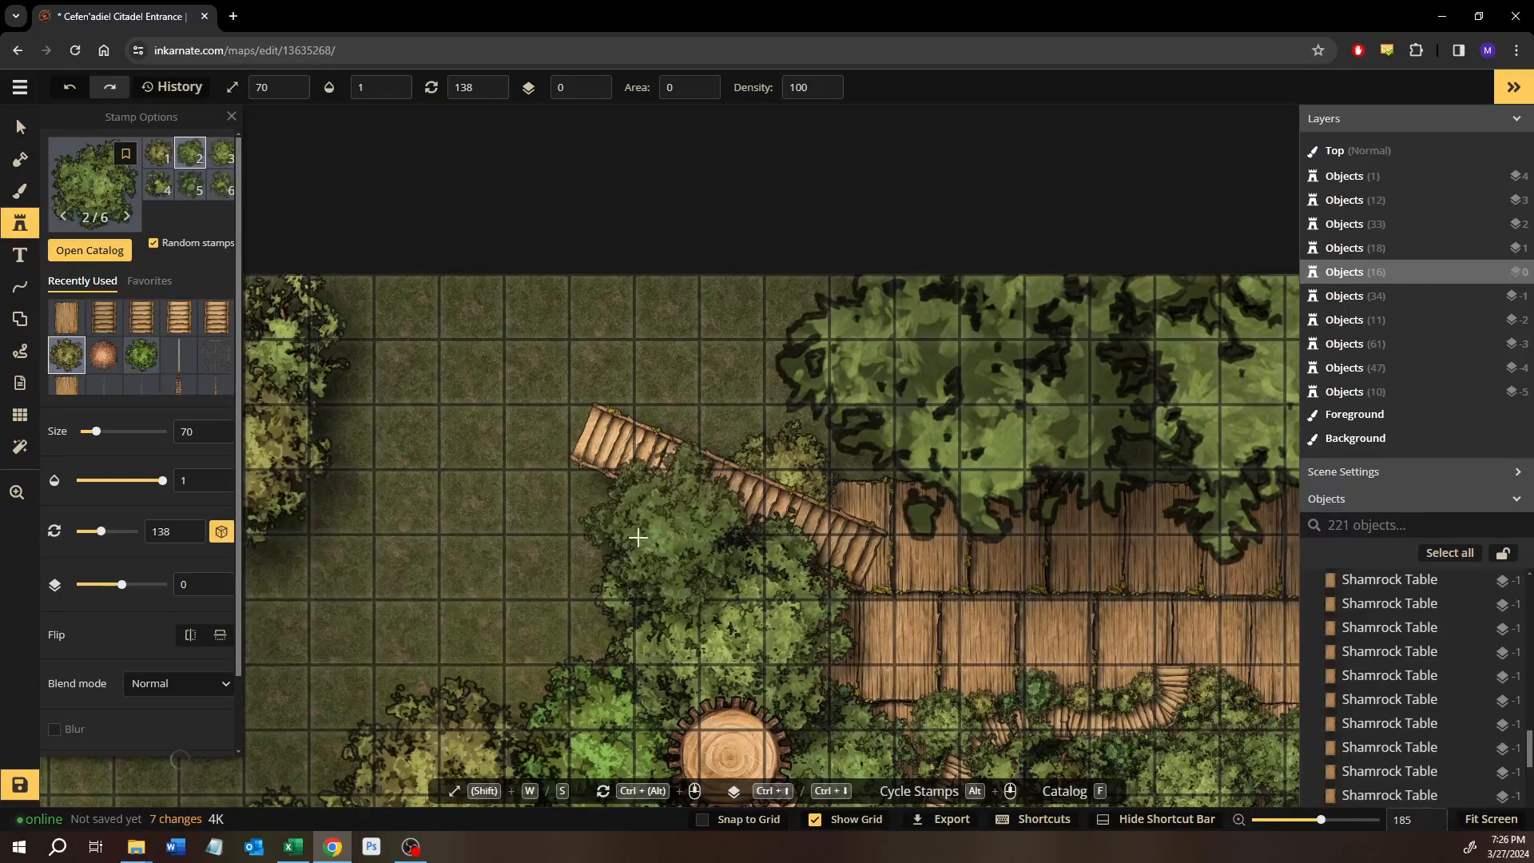
{"action": "left_click", "coordinate": [619, 545]}
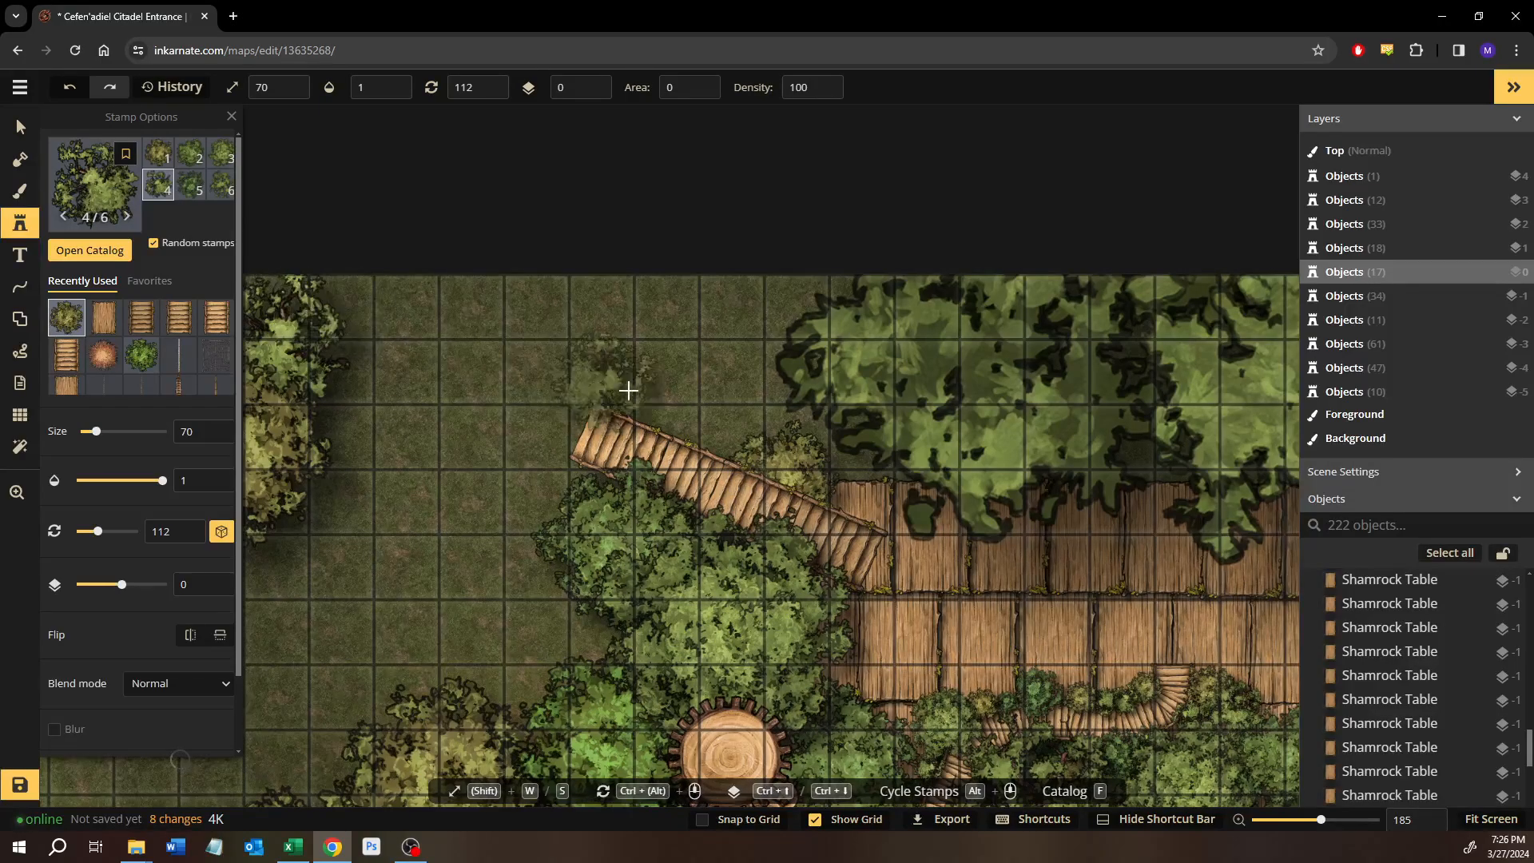
{"action": "left_click", "coordinate": [692, 409]}
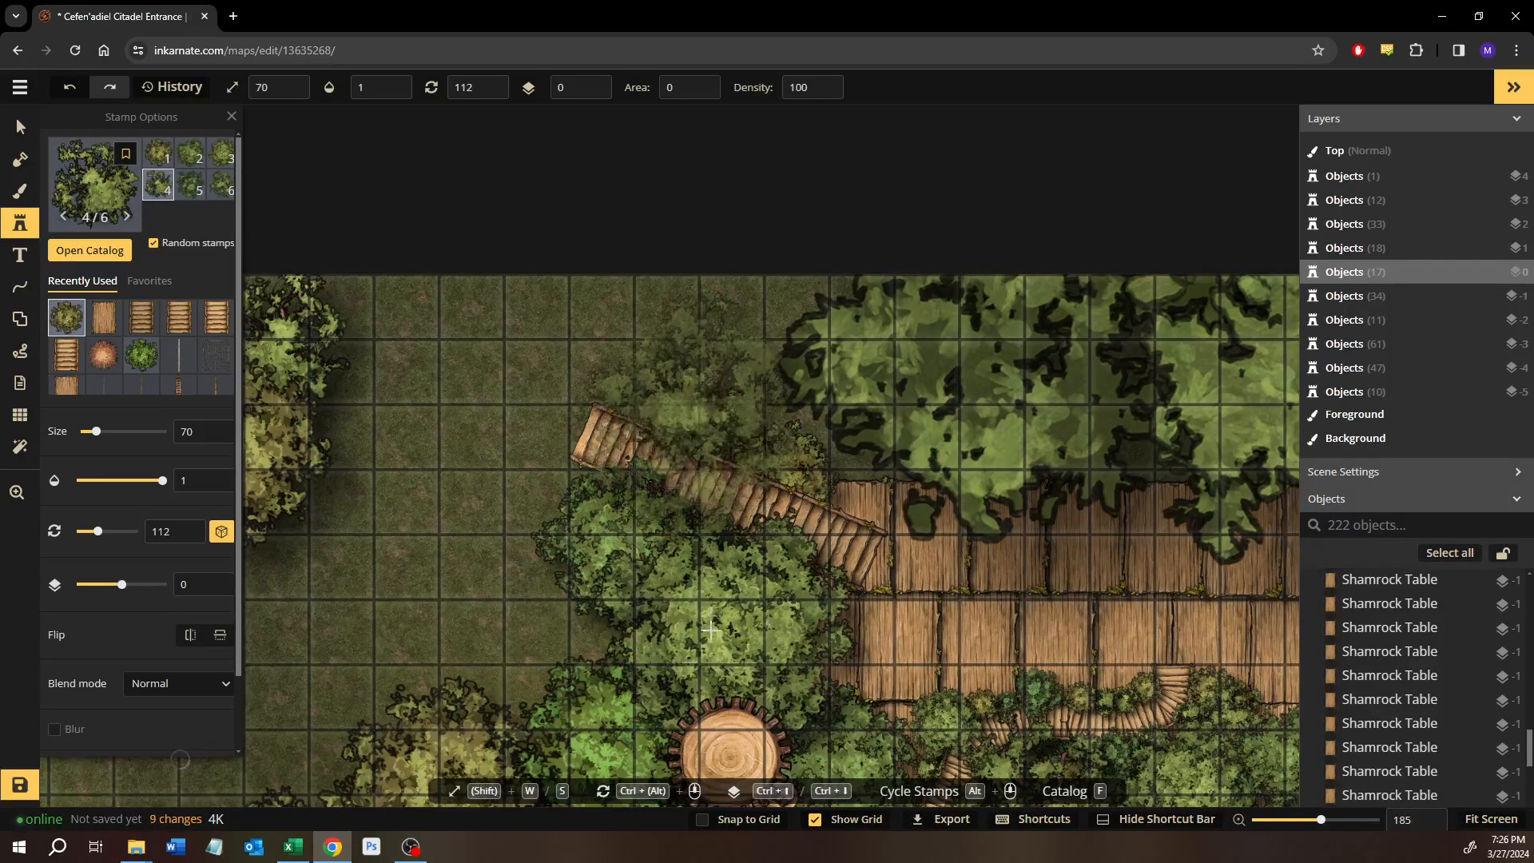
Nudge the small Summer Tree north of the western angled bridge slightly east, and adjust the size 70 one on its south side.
{"action": "left_click_drag", "start_coordinate": [673, 618], "coordinate": [616, 508]}
{"action": "left_click", "coordinate": [22, 128]}
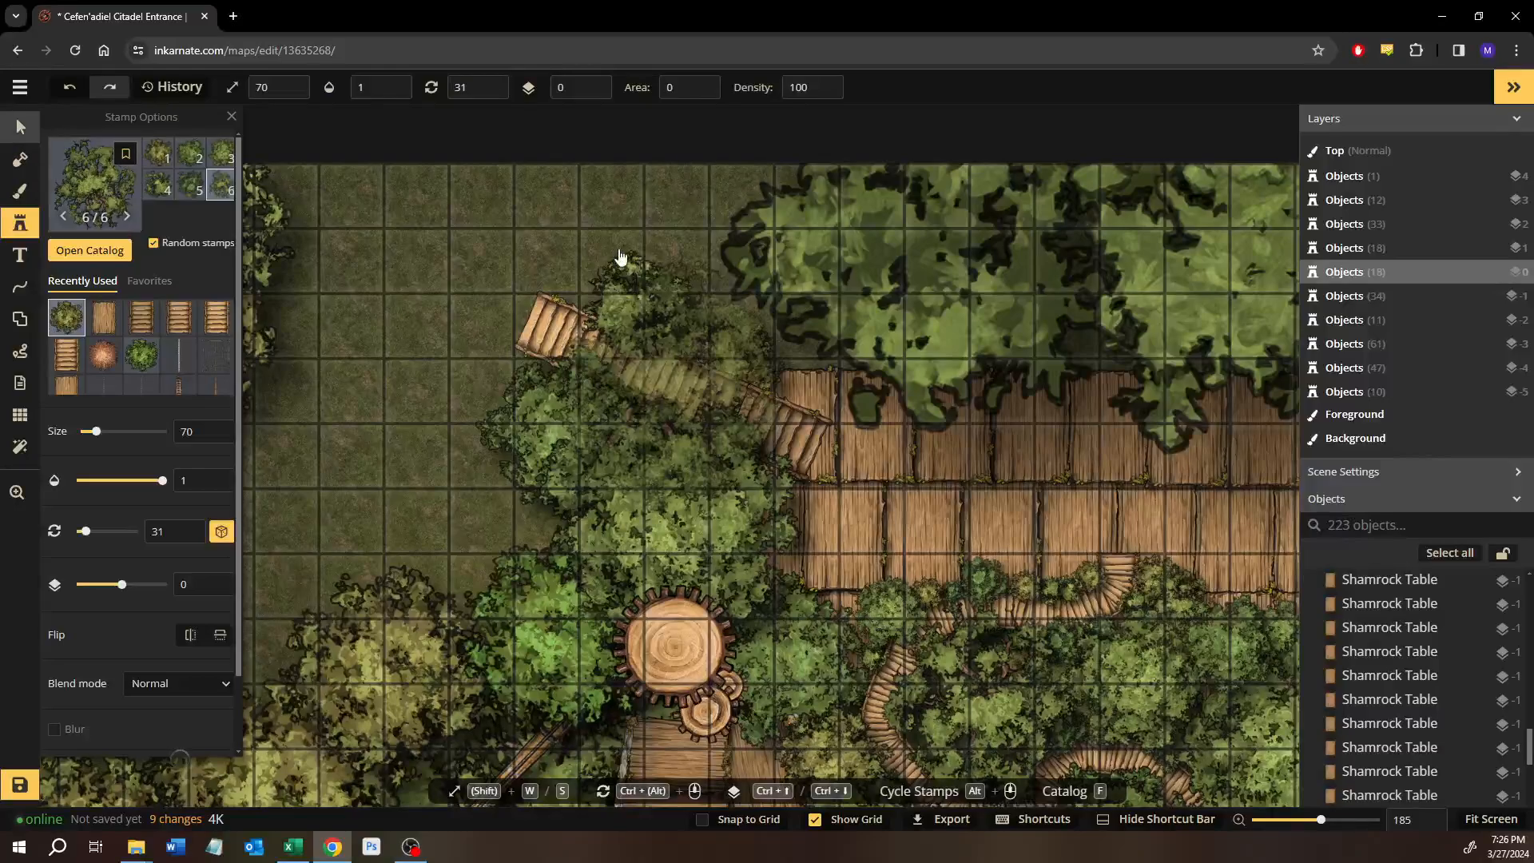
{"action": "left_click", "coordinate": [630, 288]}
{"action": "left_click_drag", "start_coordinate": [629, 287], "coordinate": [646, 289]}
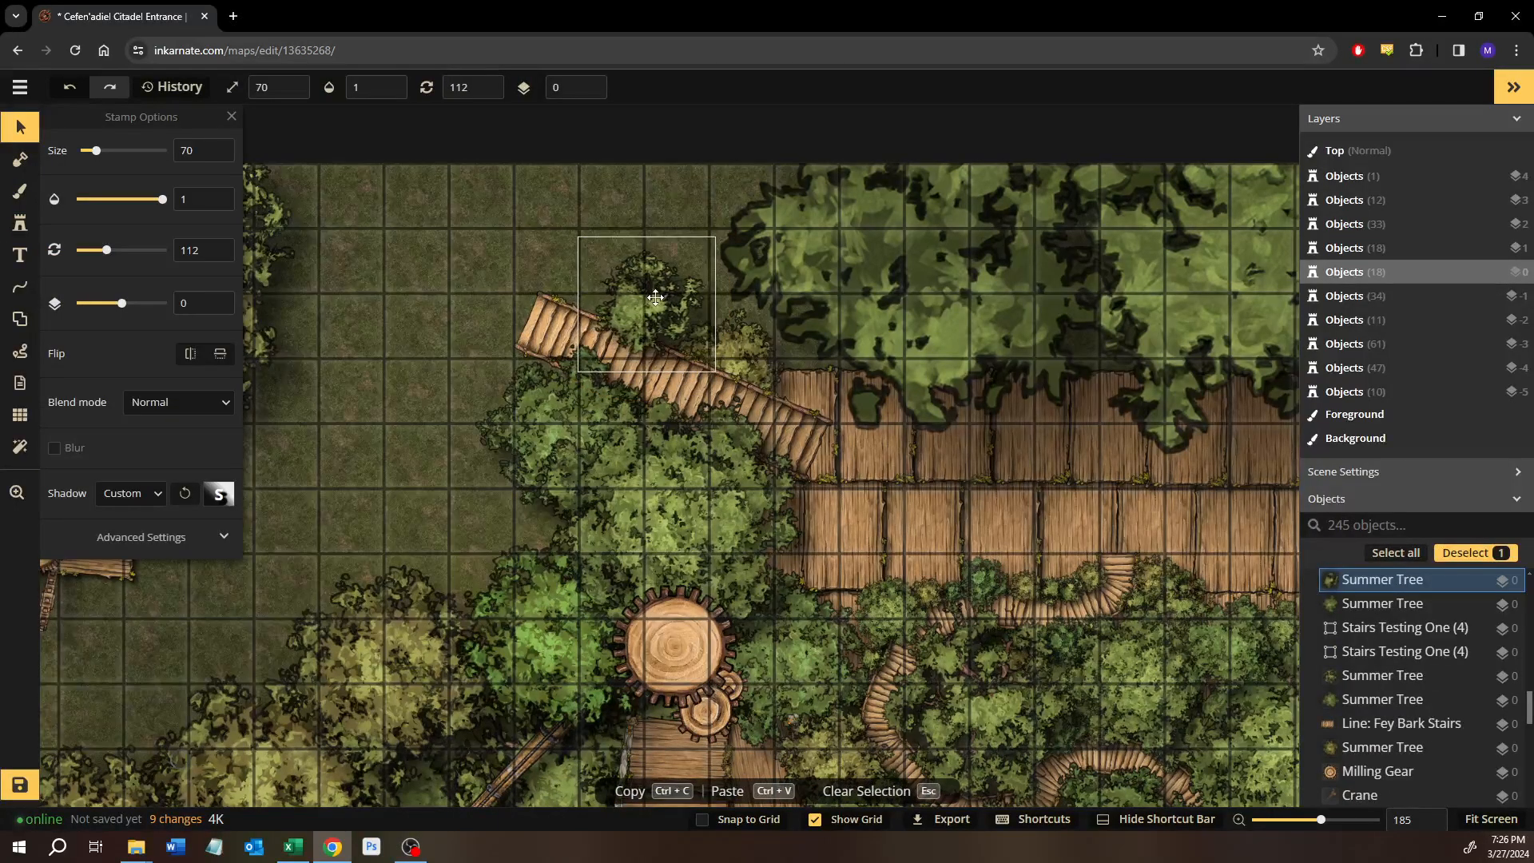
{"action": "left_click_drag", "start_coordinate": [604, 436], "coordinate": [416, 425]}
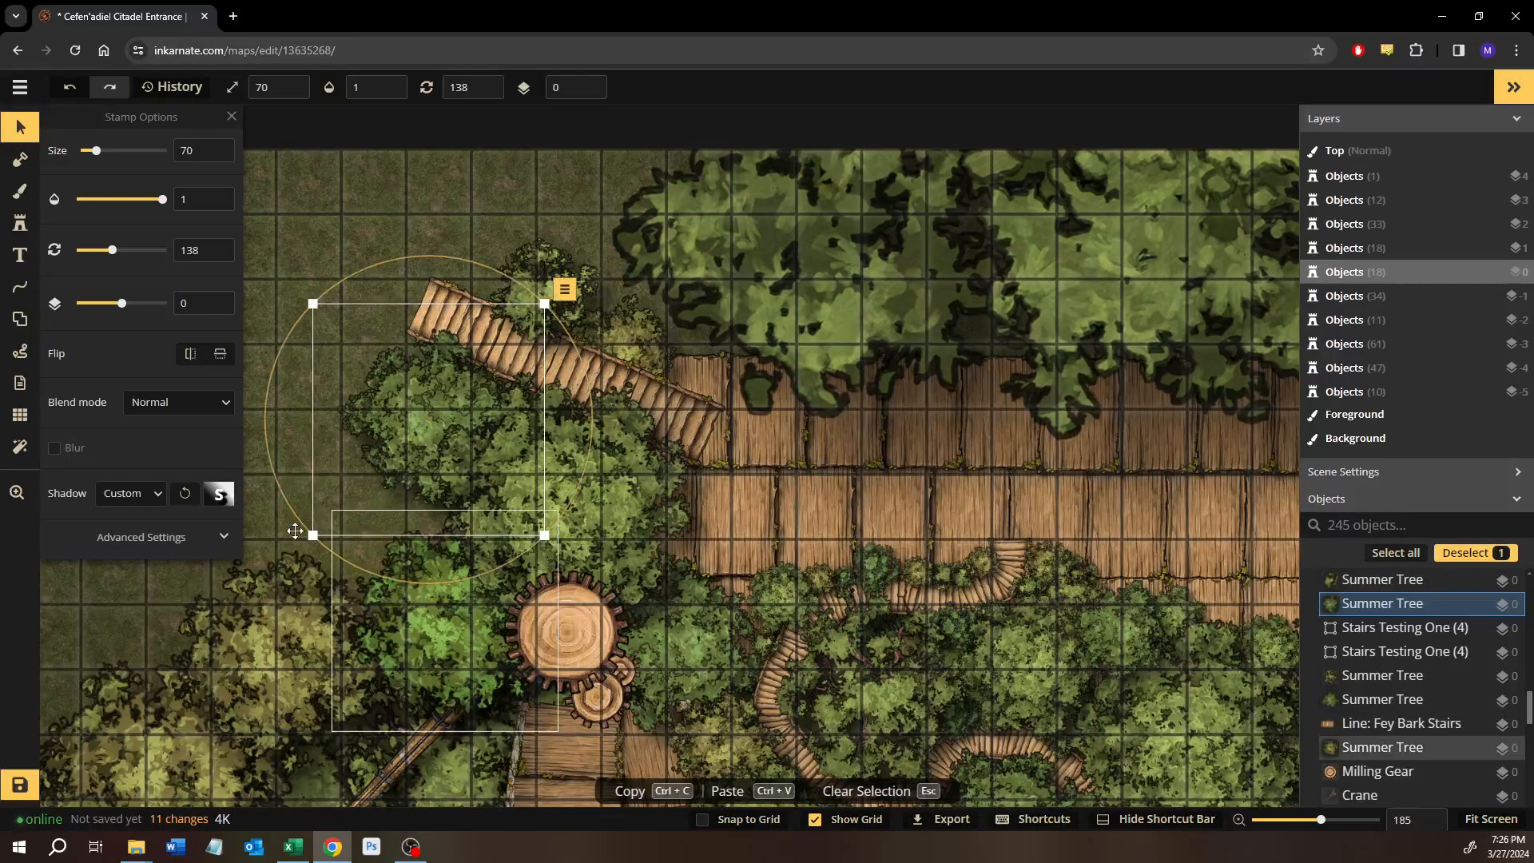
Review the stray trees in the northwest, the western walkway, the central garden and the northern planks.
{"action": "left_click_drag", "start_coordinate": [620, 461], "coordinate": [963, 480]}
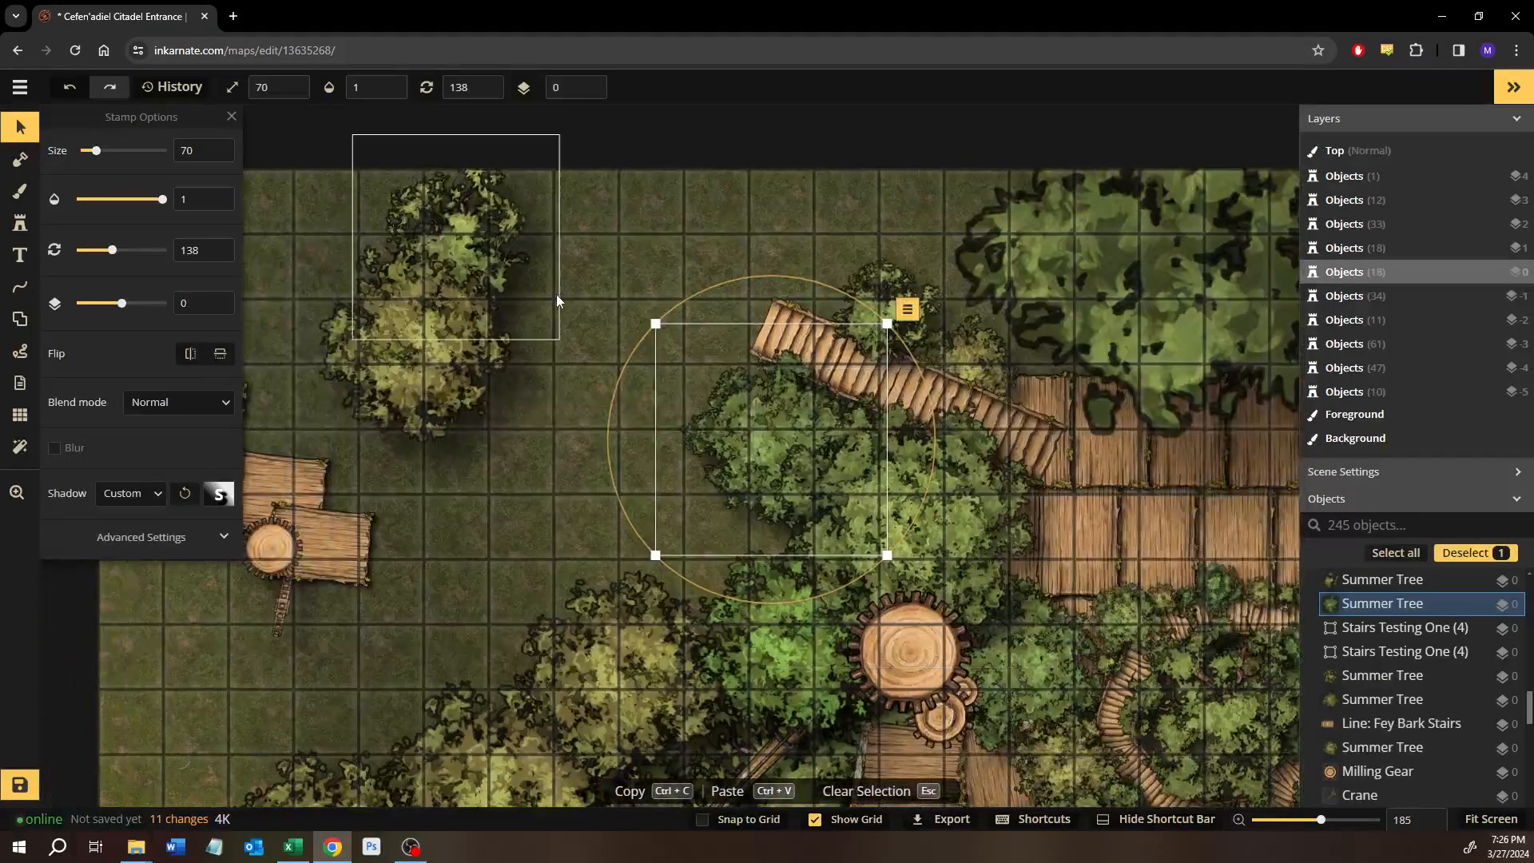
{"action": "left_click", "coordinate": [558, 296]}
{"action": "left_click_drag", "start_coordinate": [558, 370], "coordinate": [152, 377]}
{"action": "left_click_drag", "start_coordinate": [802, 375], "coordinate": [339, 376]}
{"action": "left_click_drag", "start_coordinate": [917, 419], "coordinate": [1077, 459]}
{"action": "scroll", "coordinate": [540, 460], "scroll_direction": "down", "scroll_amount": 4}
{"action": "left_click_drag", "start_coordinate": [628, 529], "coordinate": [595, 289]}
{"action": "left_click_drag", "start_coordinate": [553, 539], "coordinate": [559, 311]}
{"action": "left_click_drag", "start_coordinate": [490, 504], "coordinate": [937, 459]}
{"action": "left_click_drag", "start_coordinate": [690, 452], "coordinate": [741, 462]}
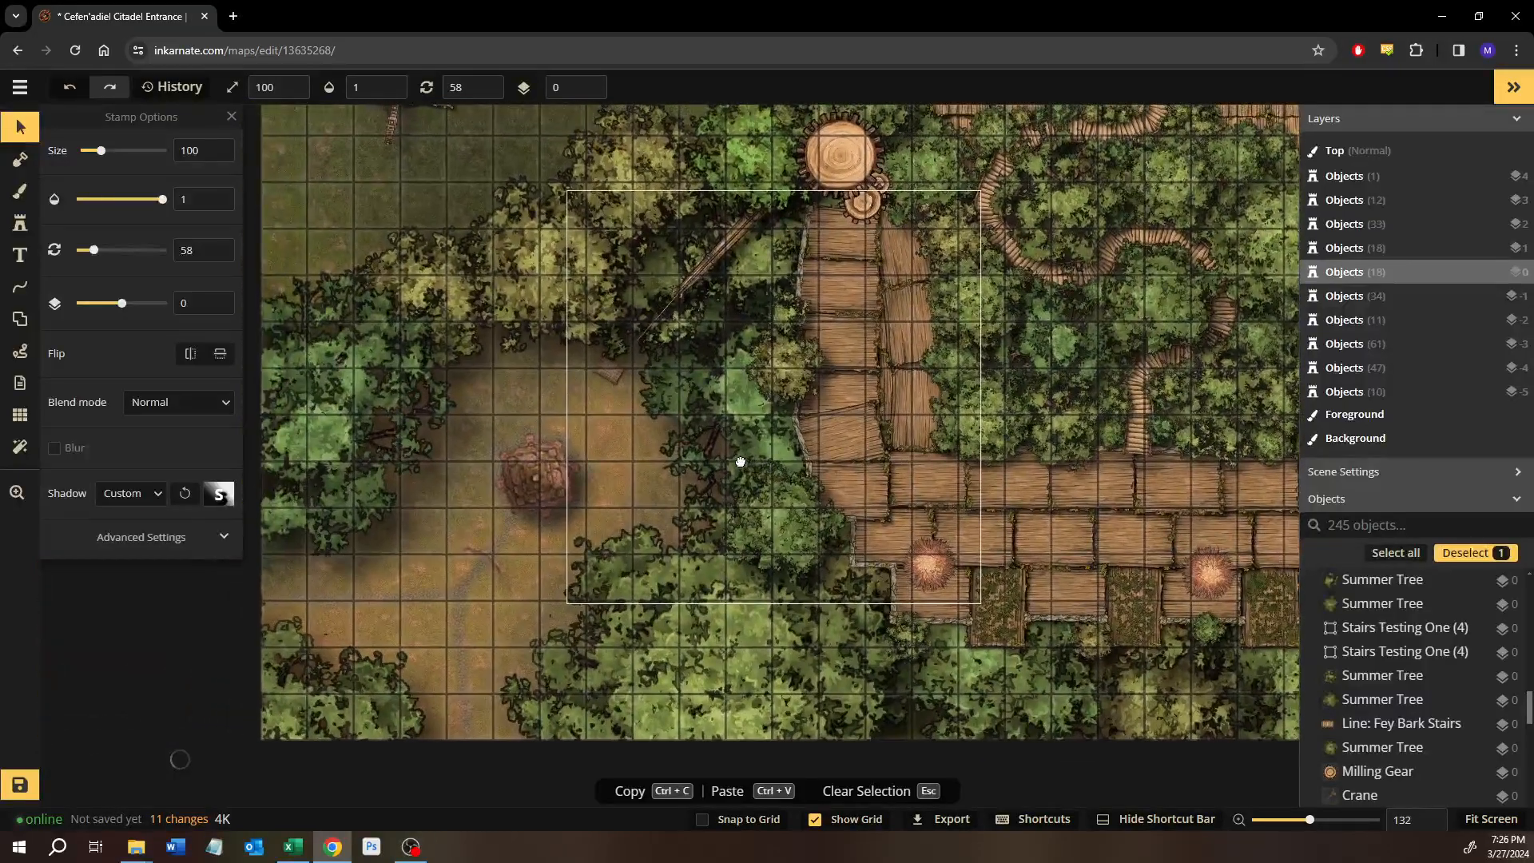
{"action": "left_click_drag", "start_coordinate": [1083, 337], "coordinate": [871, 526]}
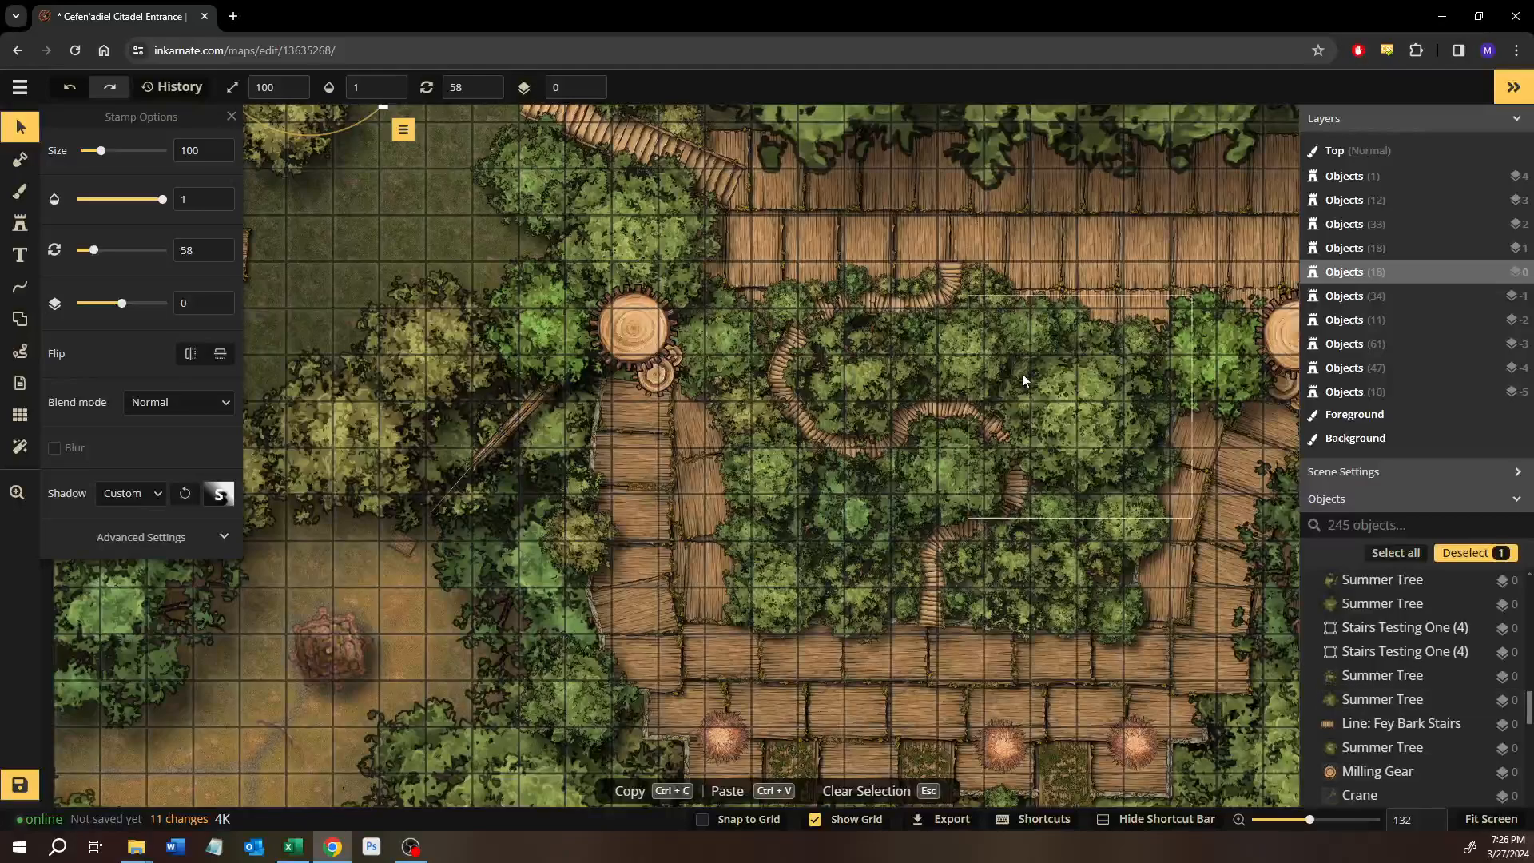
{"action": "left_click_drag", "start_coordinate": [836, 378], "coordinate": [717, 476]}
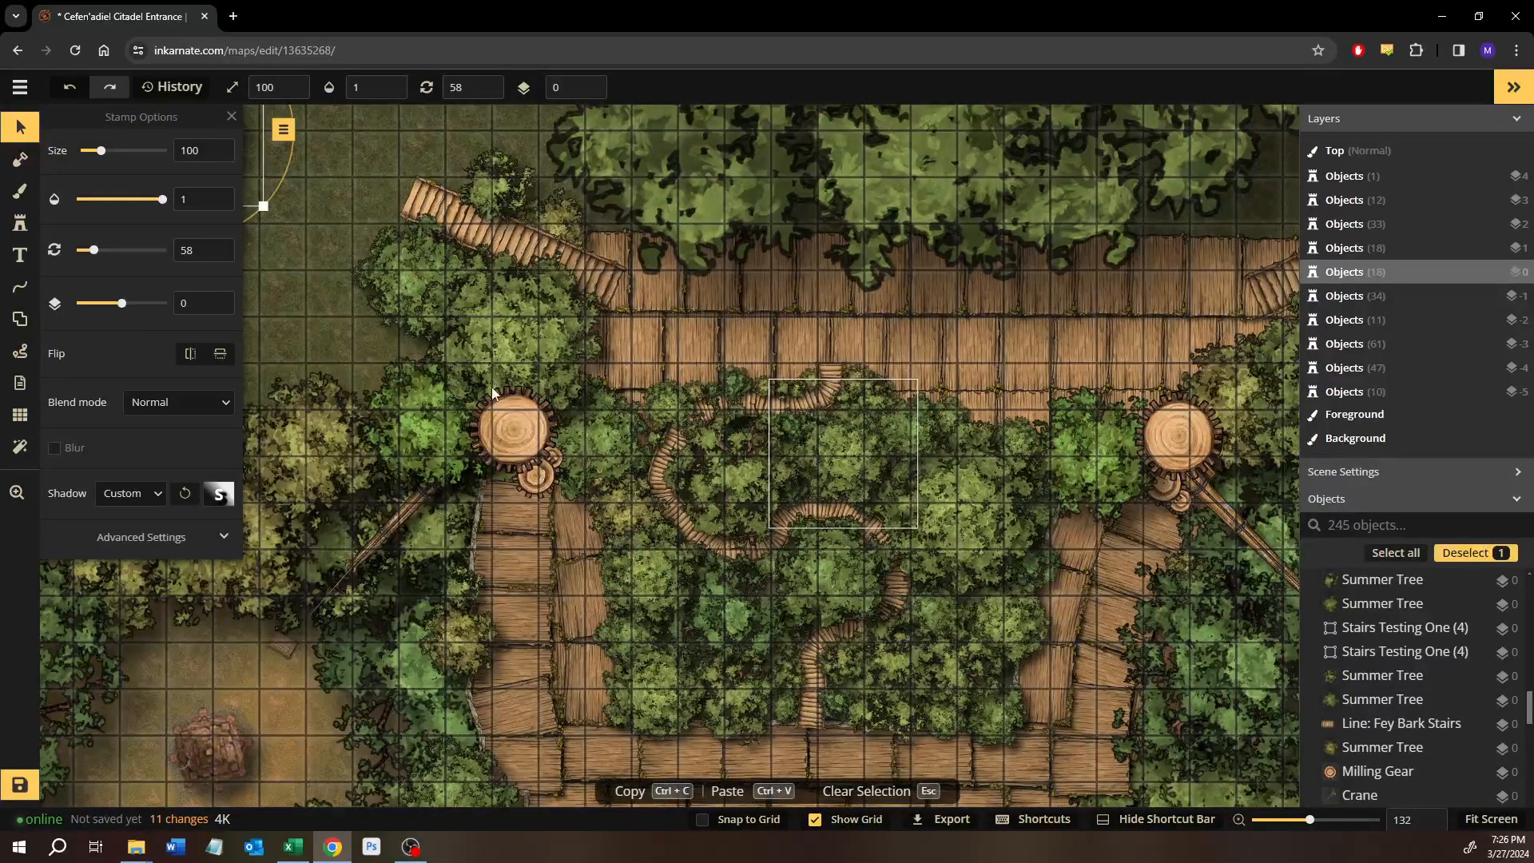
{"action": "left_click_drag", "start_coordinate": [693, 353], "coordinate": [690, 246]}
{"action": "scroll", "coordinate": [572, 502], "scroll_direction": "down", "scroll_amount": 3}
{"action": "scroll", "coordinate": [636, 597], "scroll_direction": "up", "scroll_amount": 3}
{"action": "scroll", "coordinate": [638, 601], "scroll_direction": "up", "scroll_amount": 5}
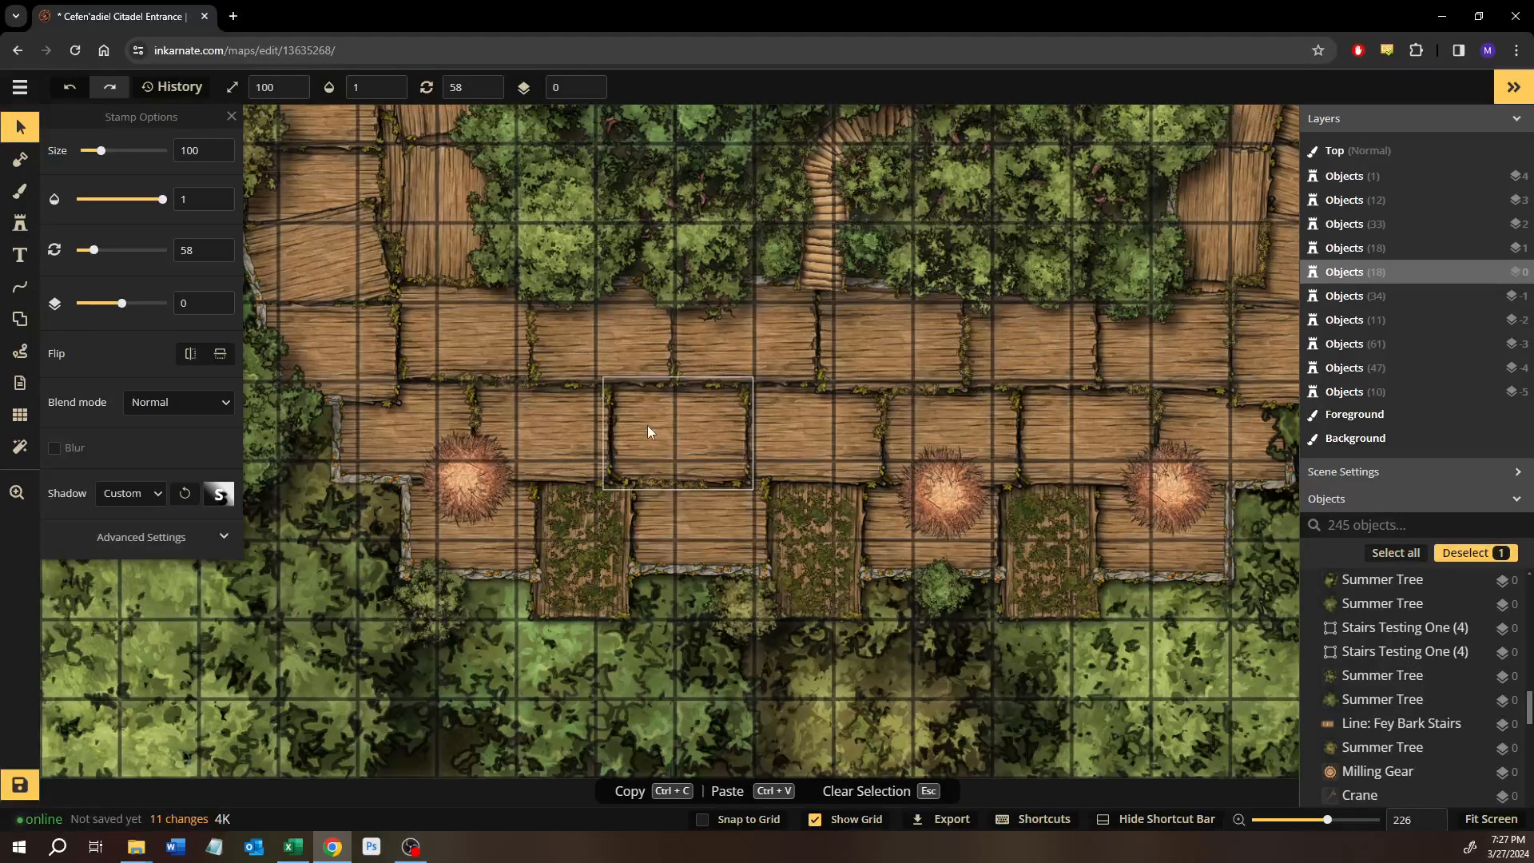
Inspect the southern plank platform, its mossy boards and stone edging, for matching details.
{"action": "left_click_drag", "start_coordinate": [510, 526], "coordinate": [344, 475]}
{"action": "left_click_drag", "start_coordinate": [819, 552], "coordinate": [380, 643]}
{"action": "left_click_drag", "start_coordinate": [966, 331], "coordinate": [404, 611]}
{"action": "left_click_drag", "start_coordinate": [534, 607], "coordinate": [517, 712]}
{"action": "mouse_move", "coordinate": [707, 355]}
{"action": "left_mouse_down"}
{"action": "mouse_move", "coordinate": [798, 448]}
{"action": "mouse_move", "coordinate": [775, 693]}
{"action": "left_mouse_up"}
{"action": "mouse_move", "coordinate": [769, 484]}
{"action": "left_mouse_down"}
{"action": "mouse_move", "coordinate": [825, 589]}
{"action": "mouse_move", "coordinate": [1199, 339]}
{"action": "left_mouse_up"}
{"action": "left_click_drag", "start_coordinate": [610, 497], "coordinate": [982, 164]}
{"action": "left_click_drag", "start_coordinate": [502, 599], "coordinate": [627, 192]}
{"action": "left_click_drag", "start_coordinate": [348, 477], "coordinate": [444, 517]}
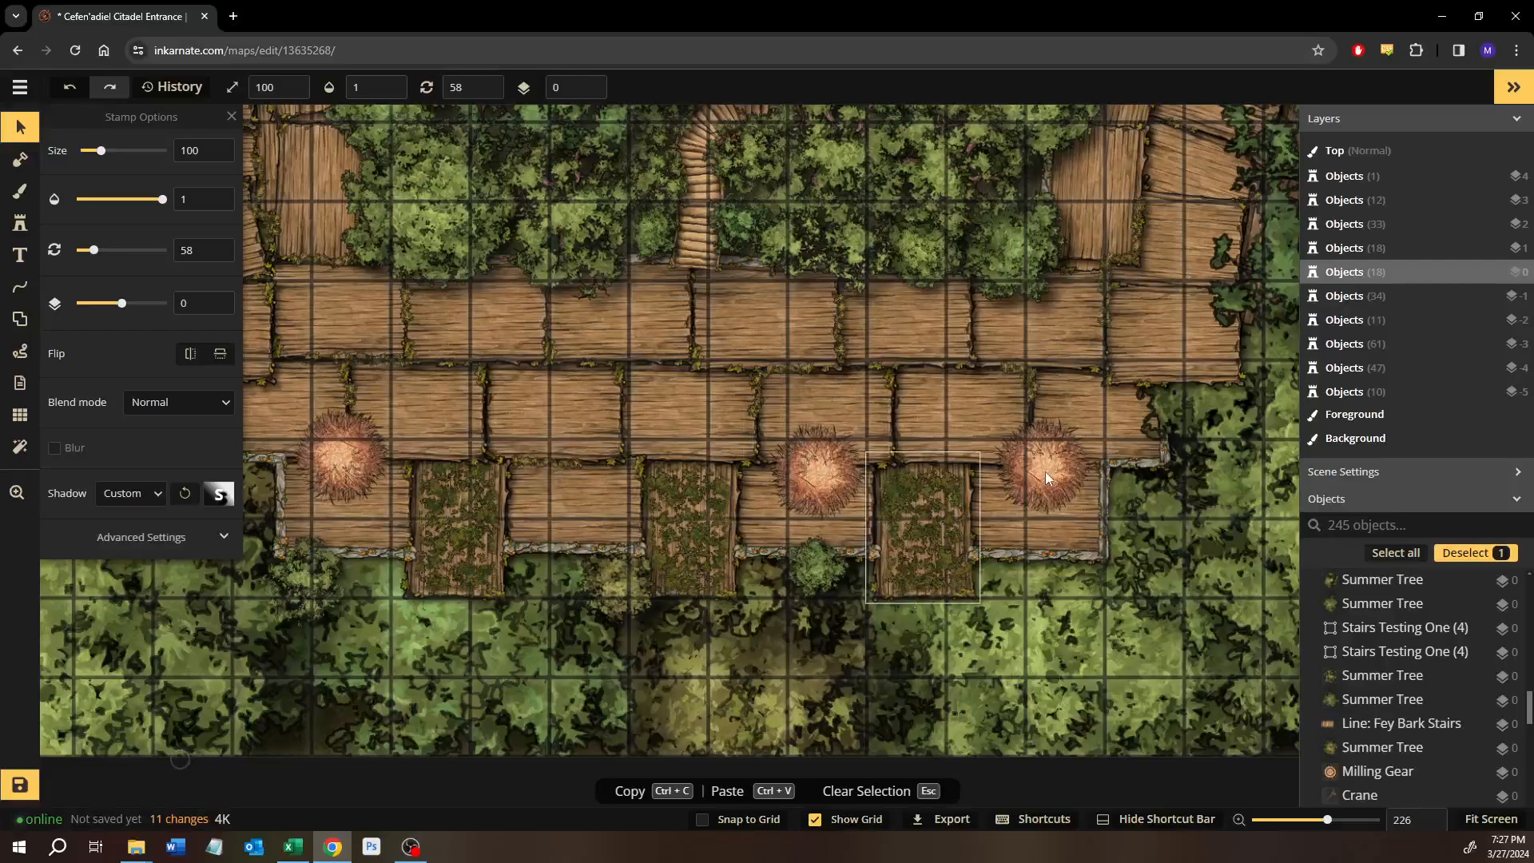
Compare the western bridge and spare pieces in the northwest with the overall layout of the map.
{"action": "left_click_drag", "start_coordinate": [475, 339], "coordinate": [654, 545]}
{"action": "left_click_drag", "start_coordinate": [535, 426], "coordinate": [755, 799]}
{"action": "scroll", "coordinate": [554, 415], "scroll_direction": "down", "scroll_amount": 2}
{"action": "scroll", "coordinate": [555, 415], "scroll_direction": "down", "scroll_amount": 2}
{"action": "left_click_drag", "start_coordinate": [455, 352], "coordinate": [654, 554]}
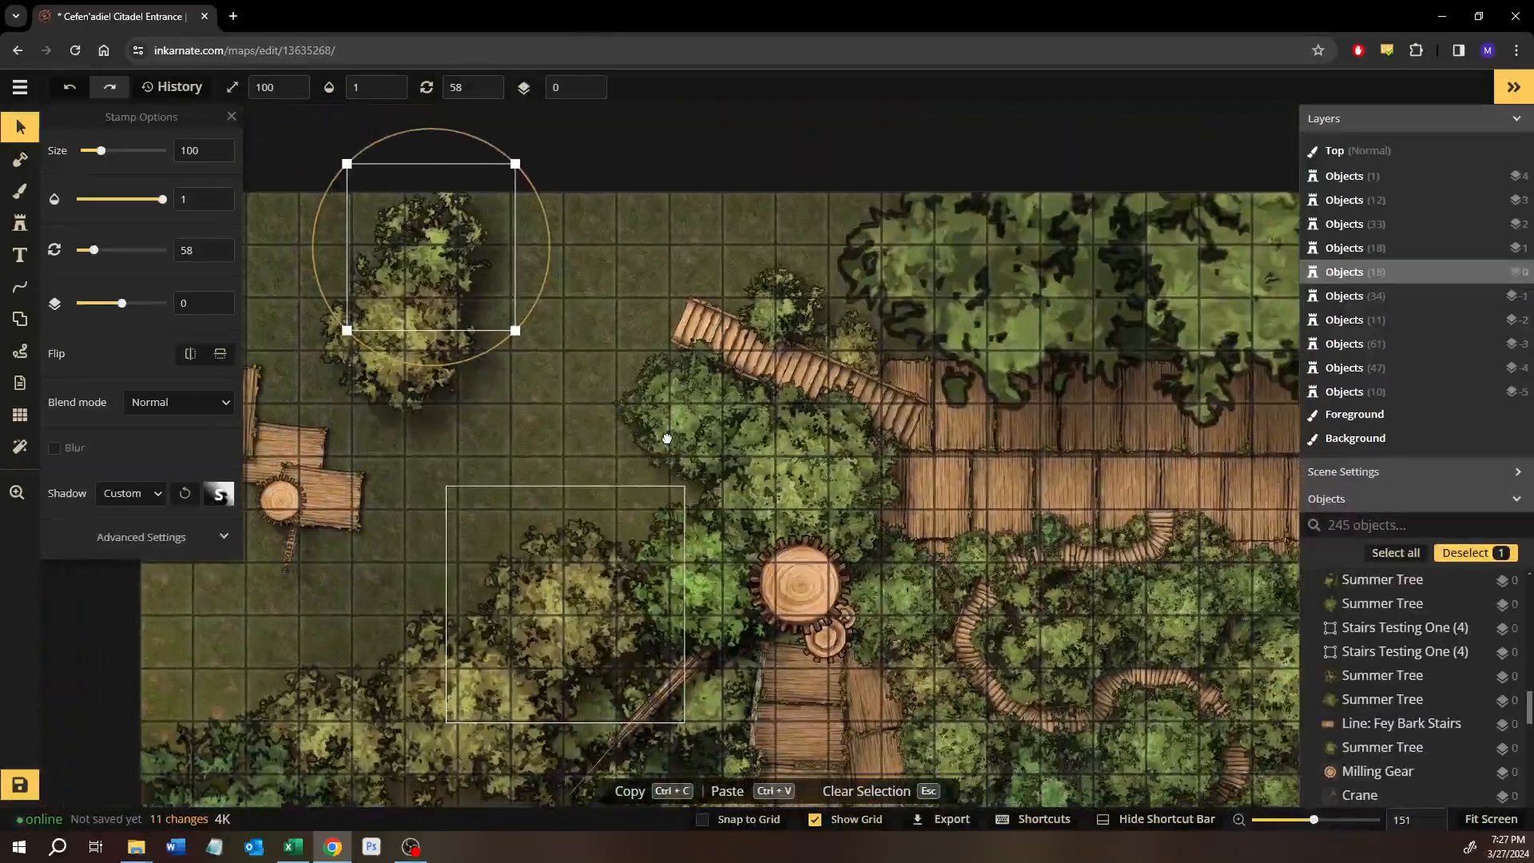
{"action": "left_click_drag", "start_coordinate": [660, 442], "coordinate": [813, 321]}
{"action": "left_click_drag", "start_coordinate": [587, 362], "coordinate": [534, 397]}
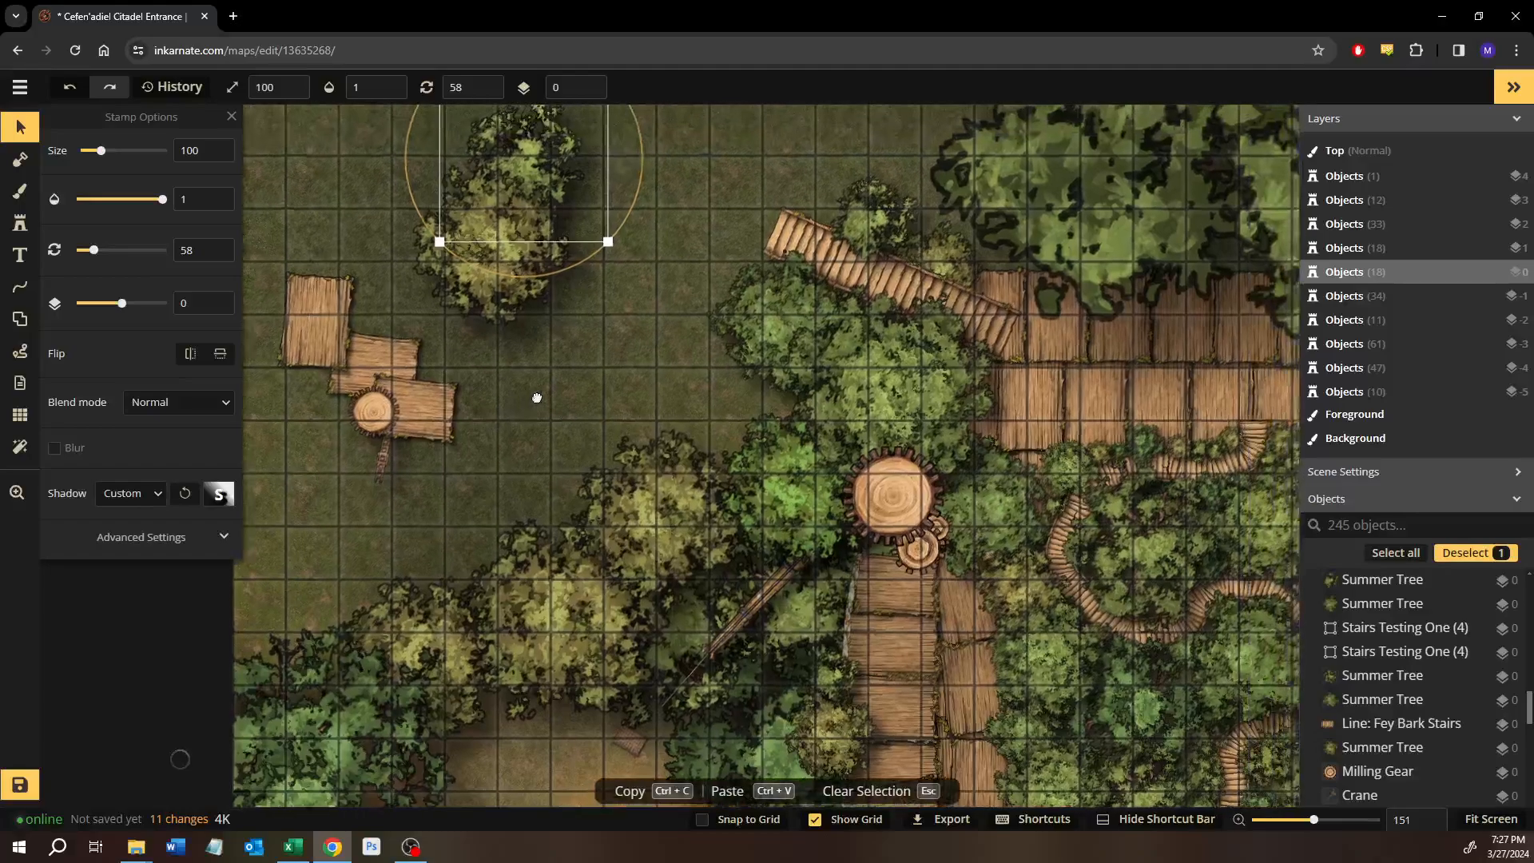
{"action": "scroll", "coordinate": [775, 388], "scroll_direction": "down", "scroll_amount": 3}
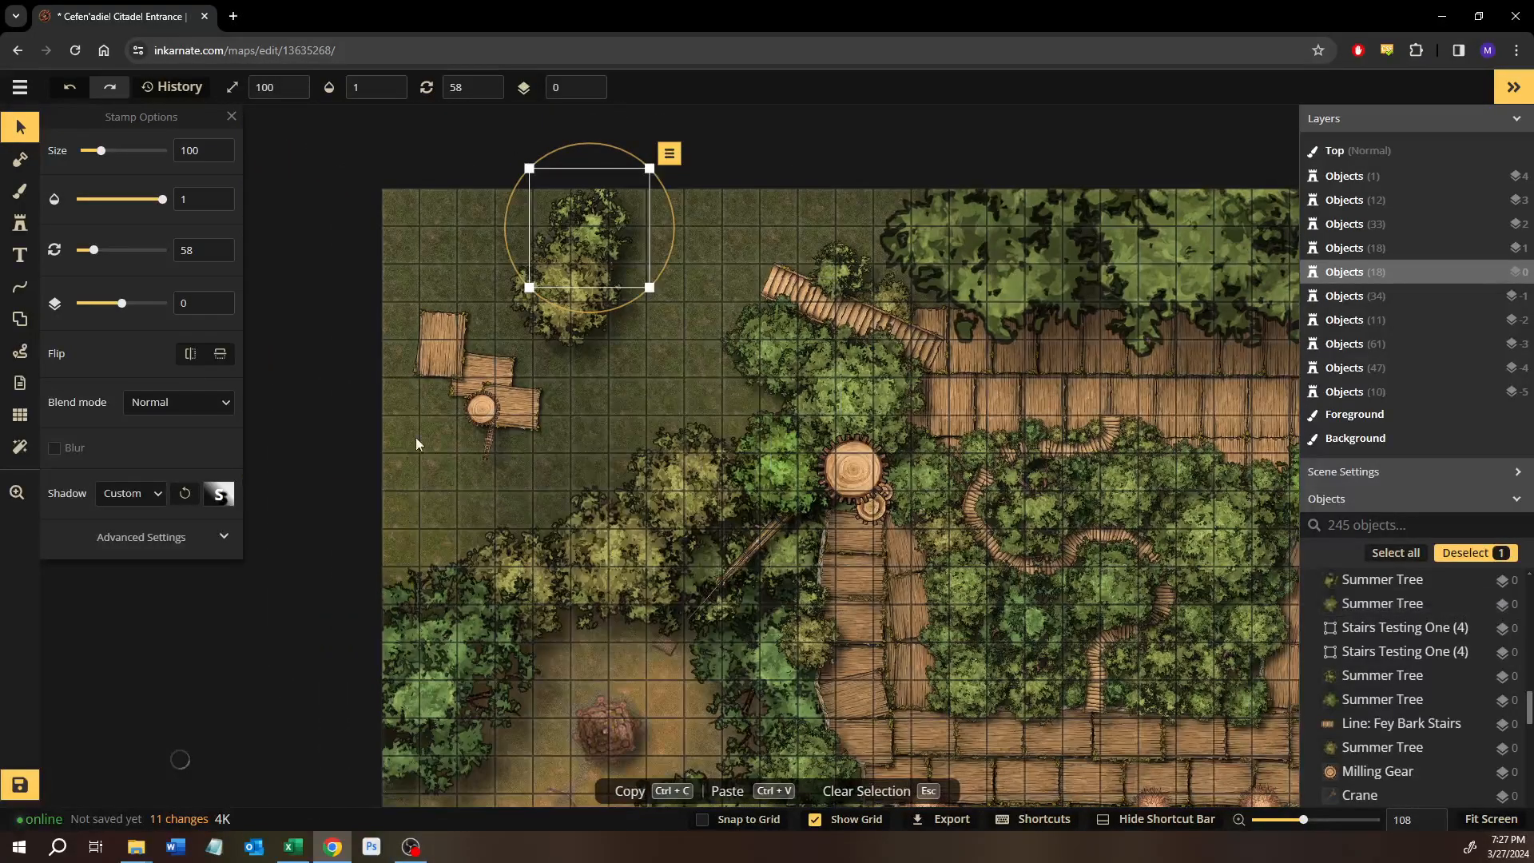
{"action": "left_click_drag", "start_coordinate": [919, 385], "coordinate": [256, 463]}
{"action": "left_click_drag", "start_coordinate": [1083, 447], "coordinate": [890, 462]}
{"action": "left_click_drag", "start_coordinate": [635, 497], "coordinate": [991, 471]}
{"action": "scroll", "coordinate": [991, 470], "scroll_direction": "down", "scroll_amount": 1}
{"action": "scroll", "coordinate": [933, 463], "scroll_direction": "down", "scroll_amount": 4}
{"action": "left_click_drag", "start_coordinate": [863, 452], "coordinate": [812, 452]}
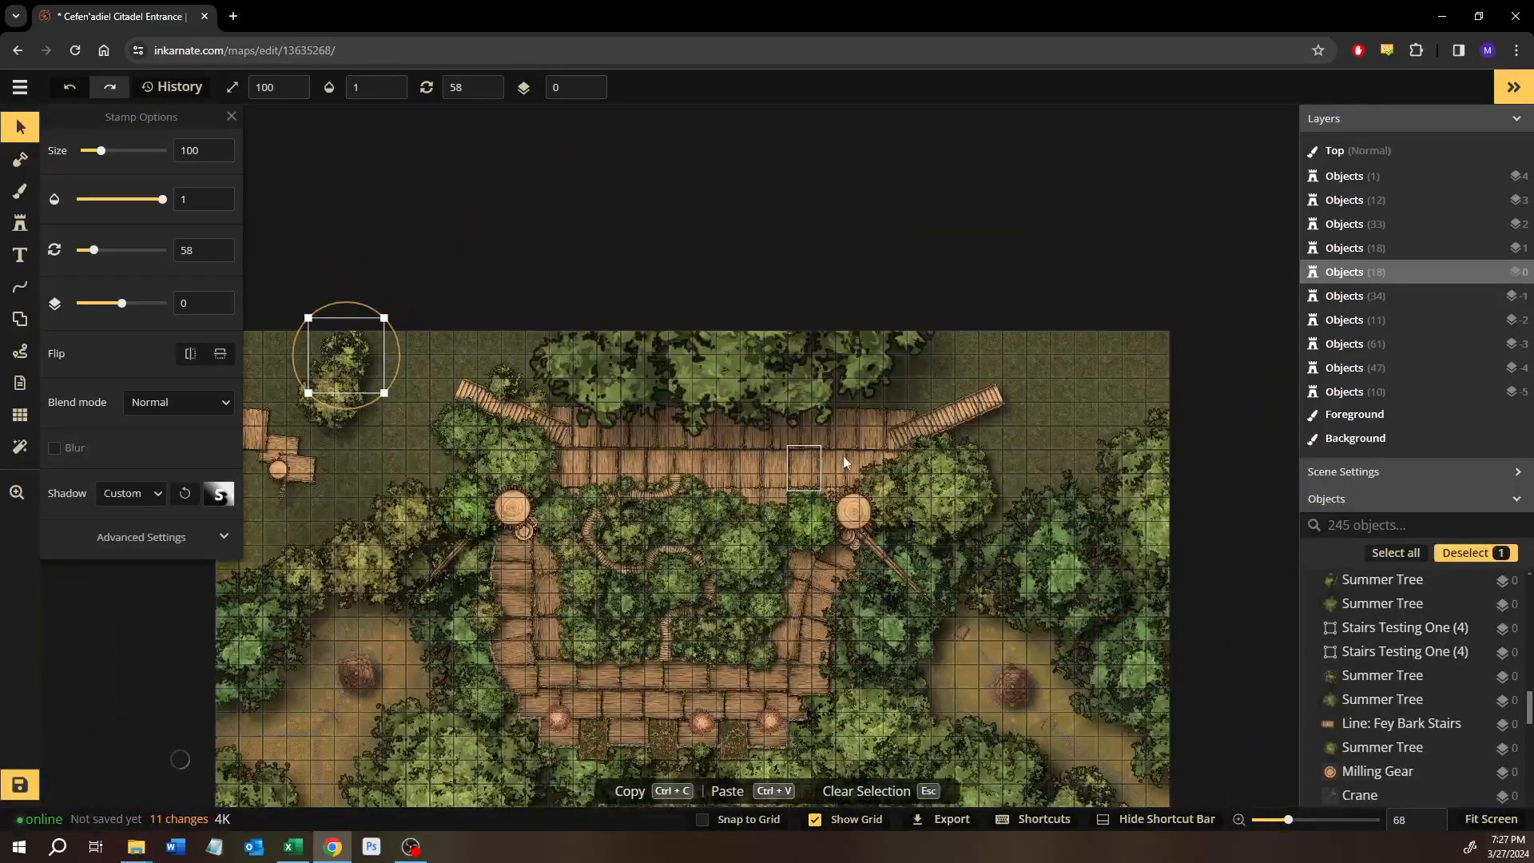
Move the two Summer Trees from the map's northwest corner to its northeast corner.
{"action": "left_click", "coordinate": [425, 272]}
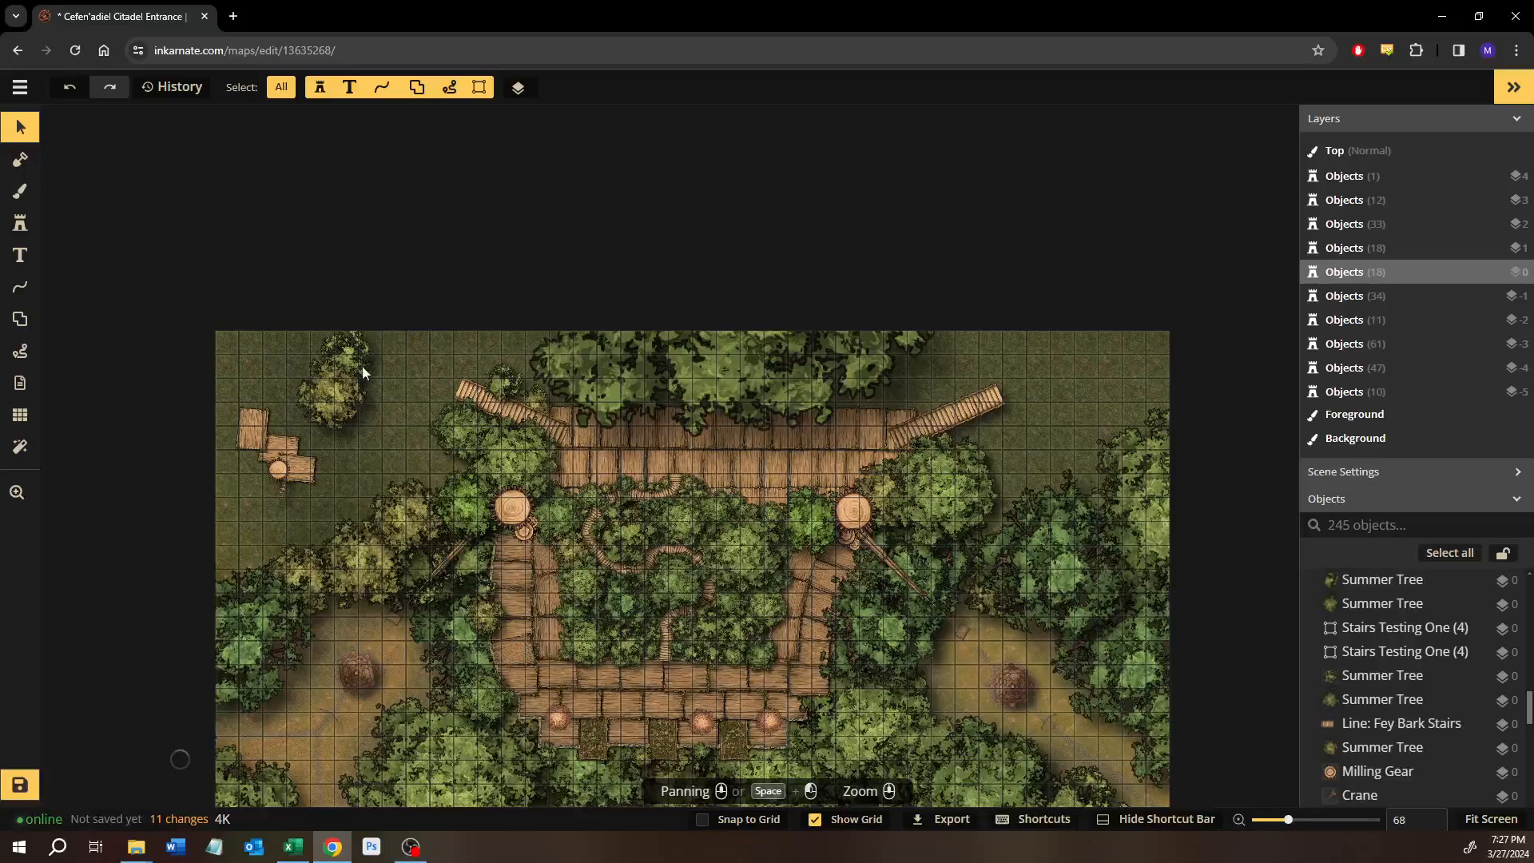
{"action": "left_click", "coordinate": [381, 345]}
{"action": "left_click_drag", "start_coordinate": [382, 345], "coordinate": [1109, 360]}
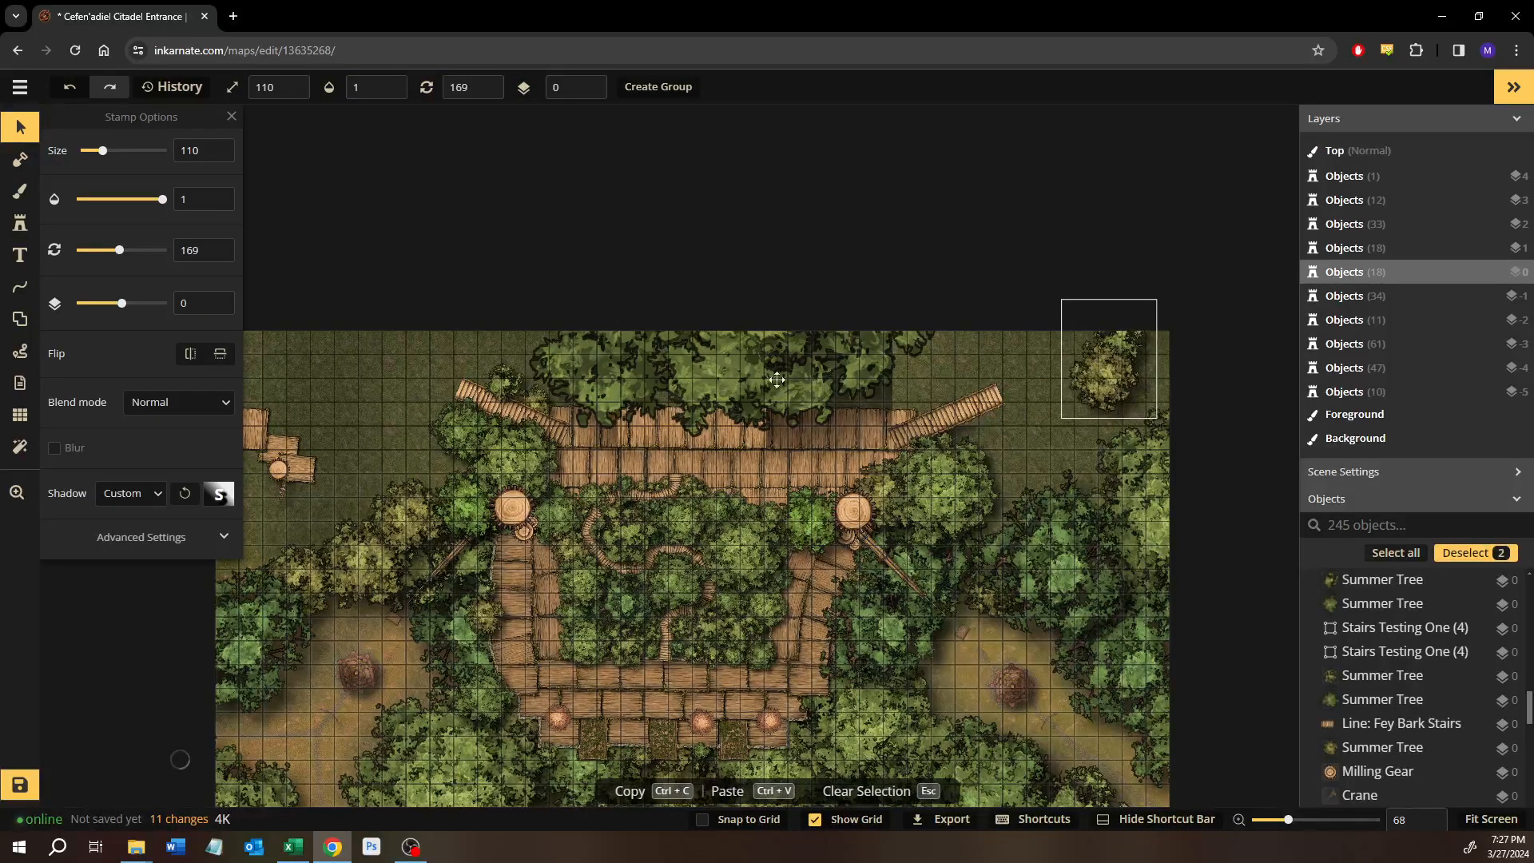
{"action": "left_click_drag", "start_coordinate": [400, 374], "coordinate": [358, 505]}
{"action": "left_click", "coordinate": [411, 375]}
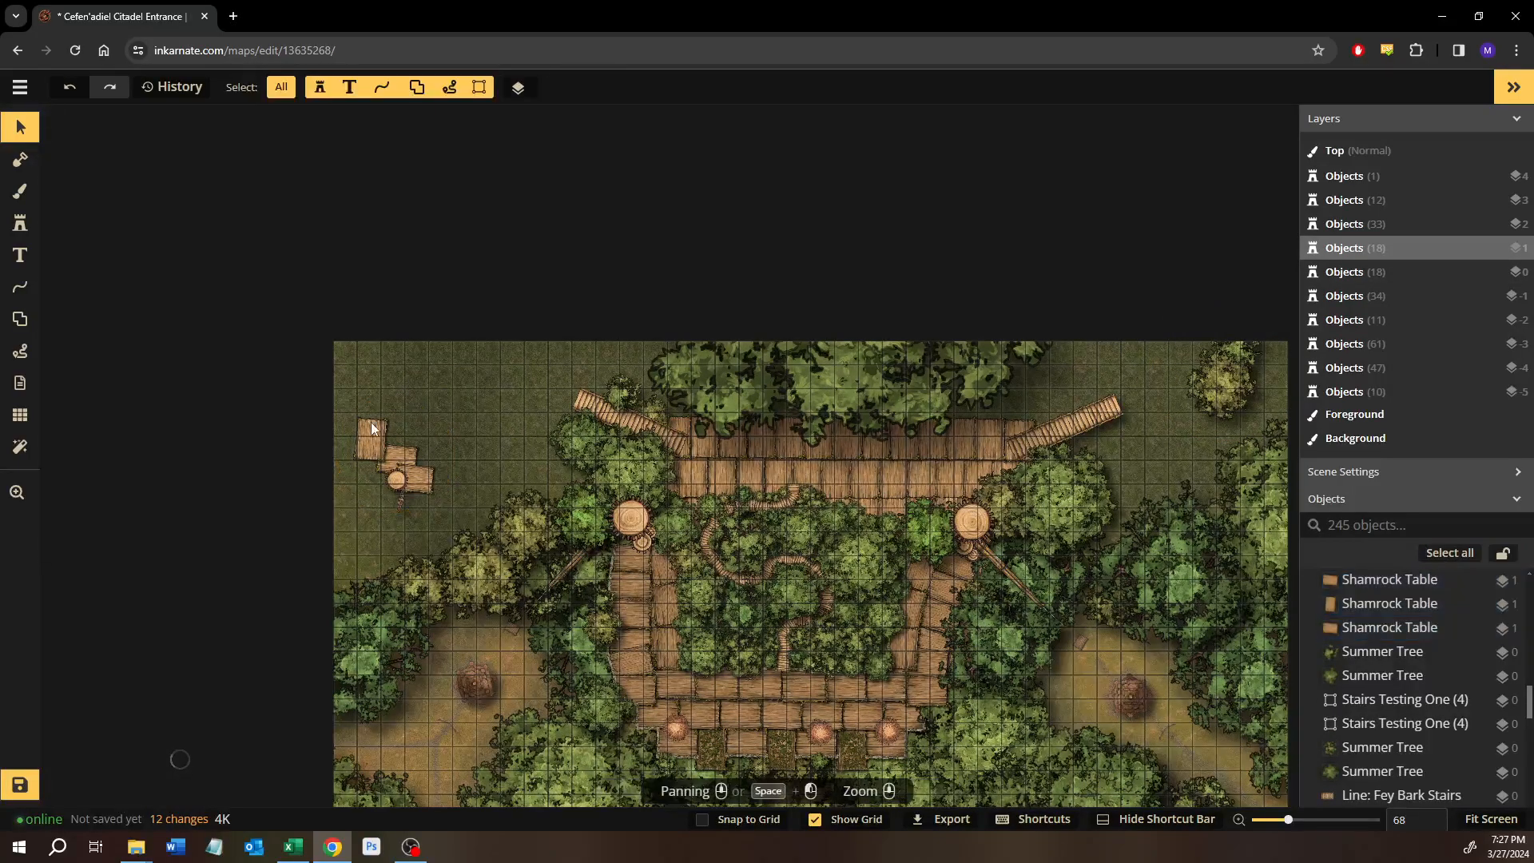
{"action": "scroll", "coordinate": [370, 423], "scroll_direction": "up", "scroll_amount": 2}
{"action": "left_click_drag", "start_coordinate": [333, 390], "coordinate": [449, 529]}
{"action": "key", "text": "Delete"}
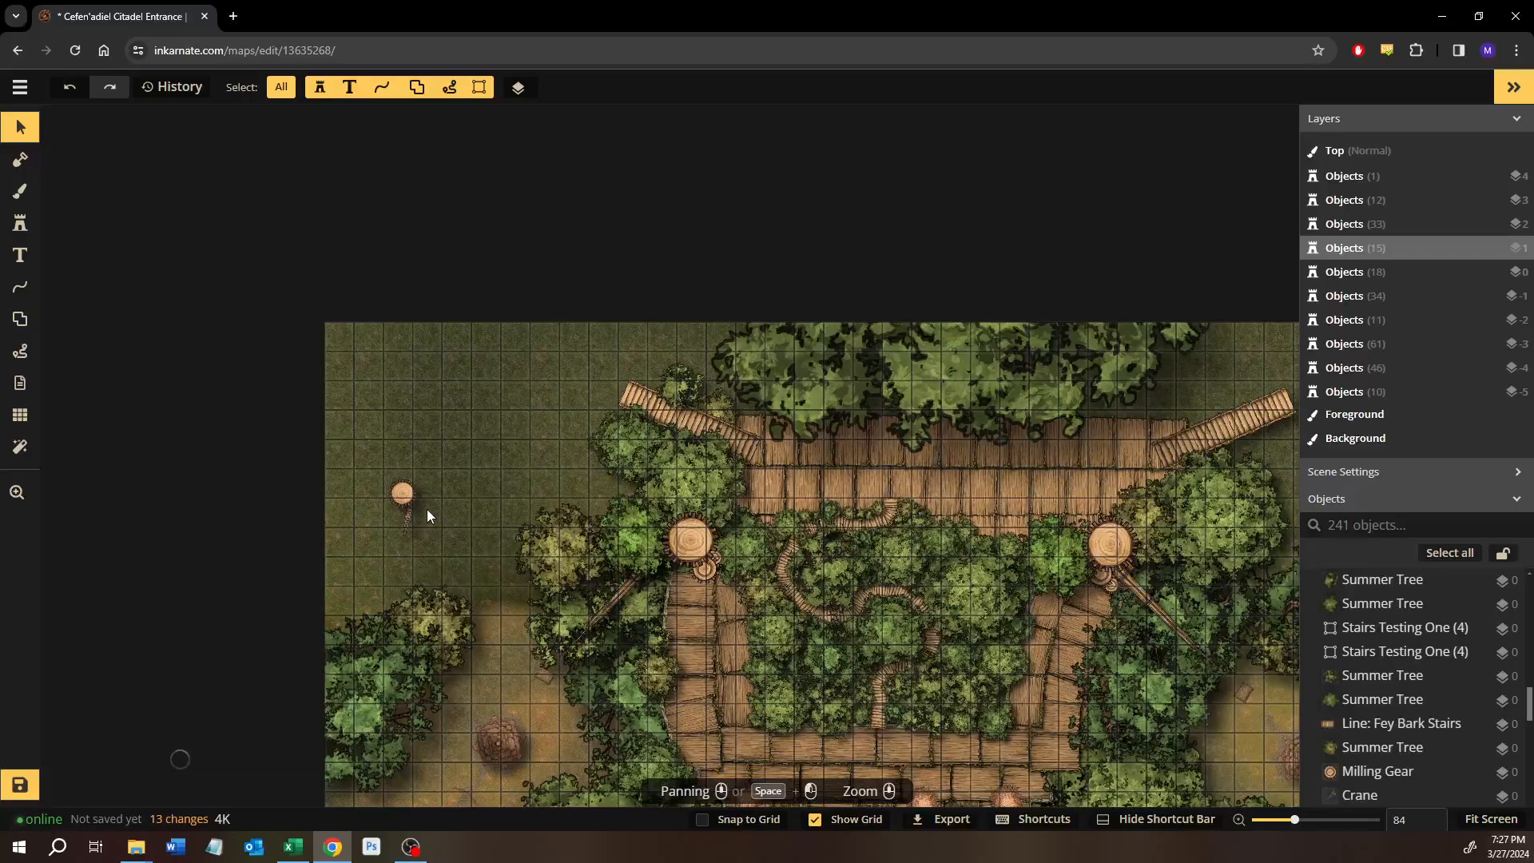
{"action": "key", "text": "ctrl+z"}
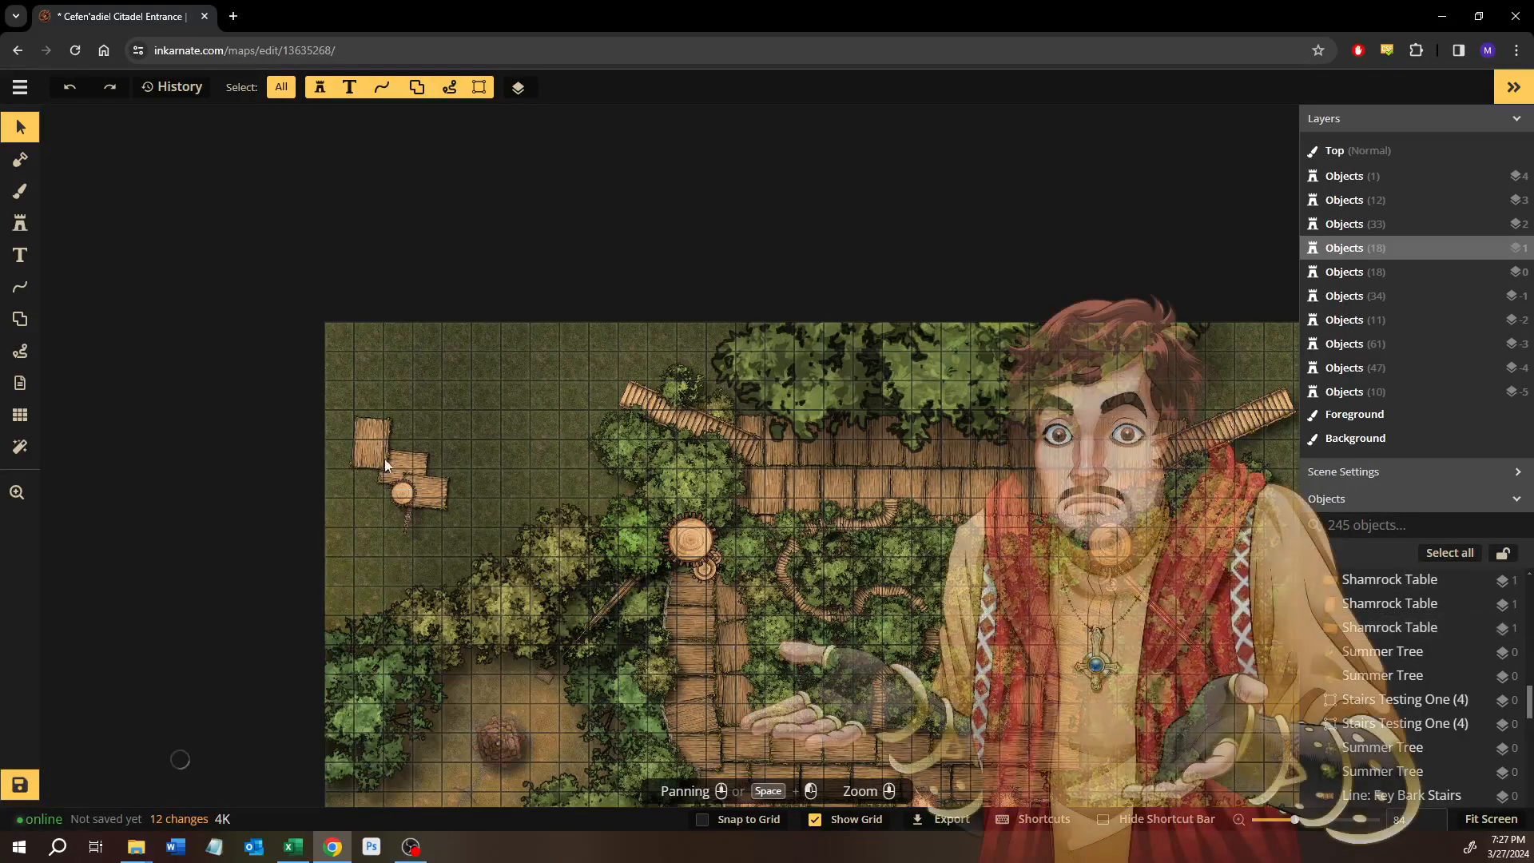
Delete the three spare Shamrock Table planks on the grass in the northwest.
{"action": "left_click", "coordinate": [361, 436]}
{"action": "left_click_drag", "start_coordinate": [361, 436], "coordinate": [410, 477]}
{"action": "key", "text": "Delete"}
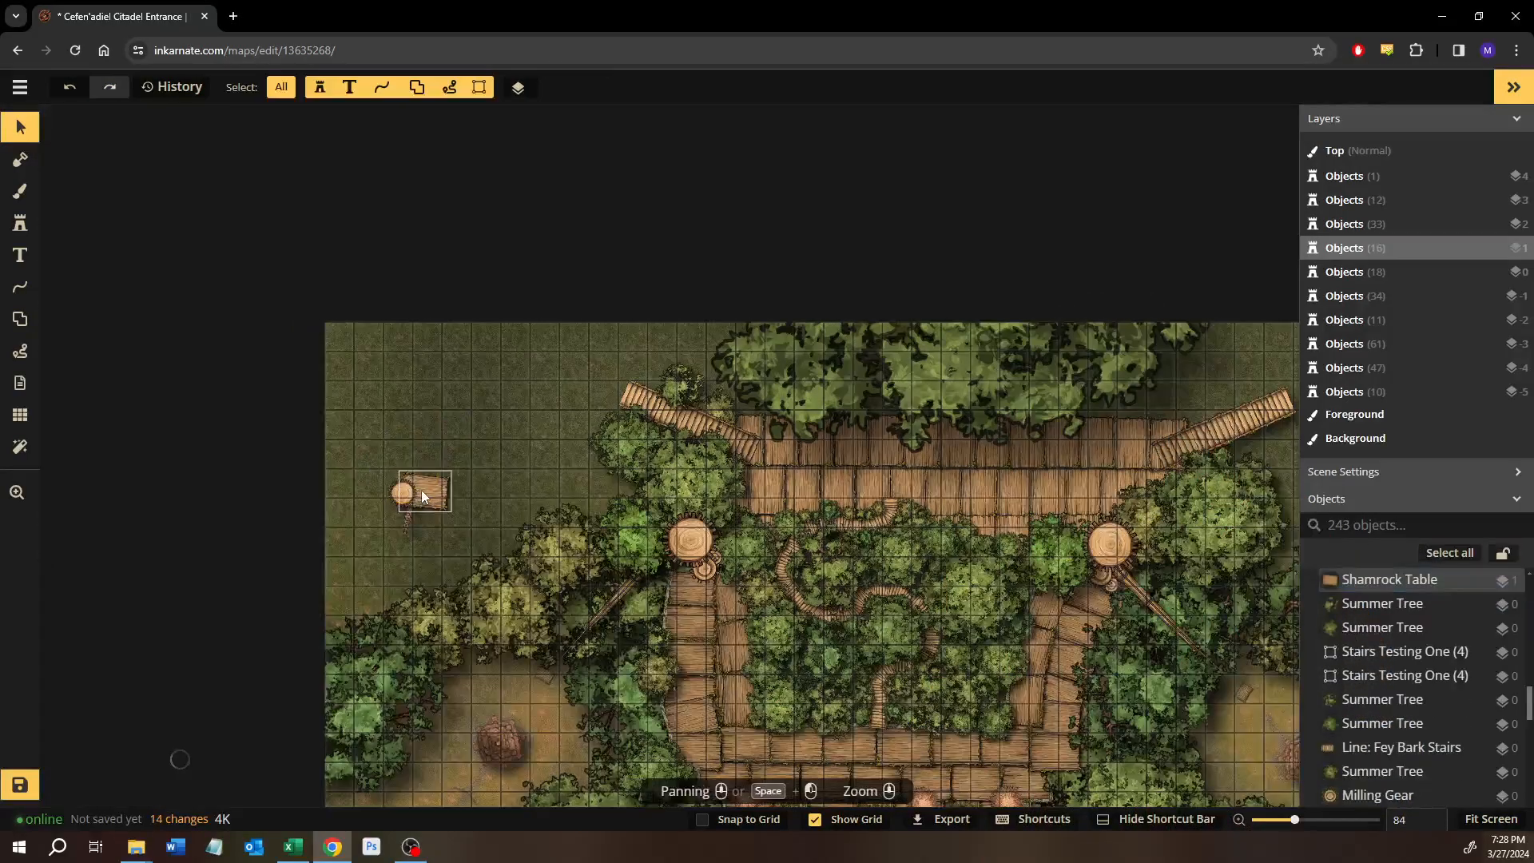
{"action": "left_click", "coordinate": [410, 491]}
{"action": "key", "text": "Delete"}
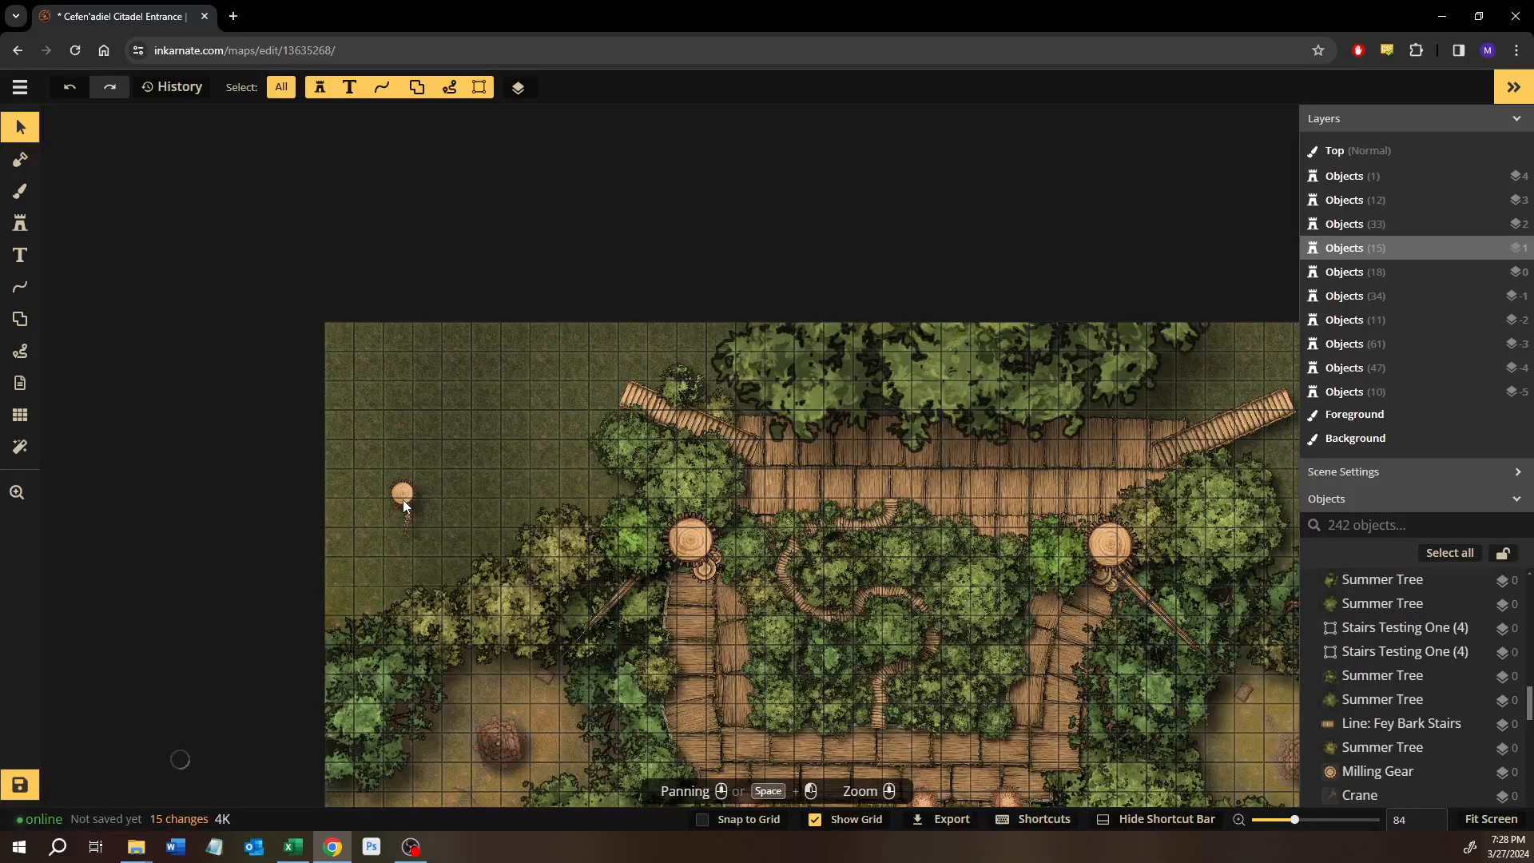
Delete the leftover round wooden stamp from the grass in the northwest.
{"action": "scroll", "coordinate": [1369, 646], "scroll_direction": "up", "scroll_amount": 10}
{"action": "scroll", "coordinate": [1369, 646], "scroll_direction": "down", "scroll_amount": 5}
{"action": "left_click", "coordinate": [1386, 644]}
{"action": "key", "text": "Delete"}
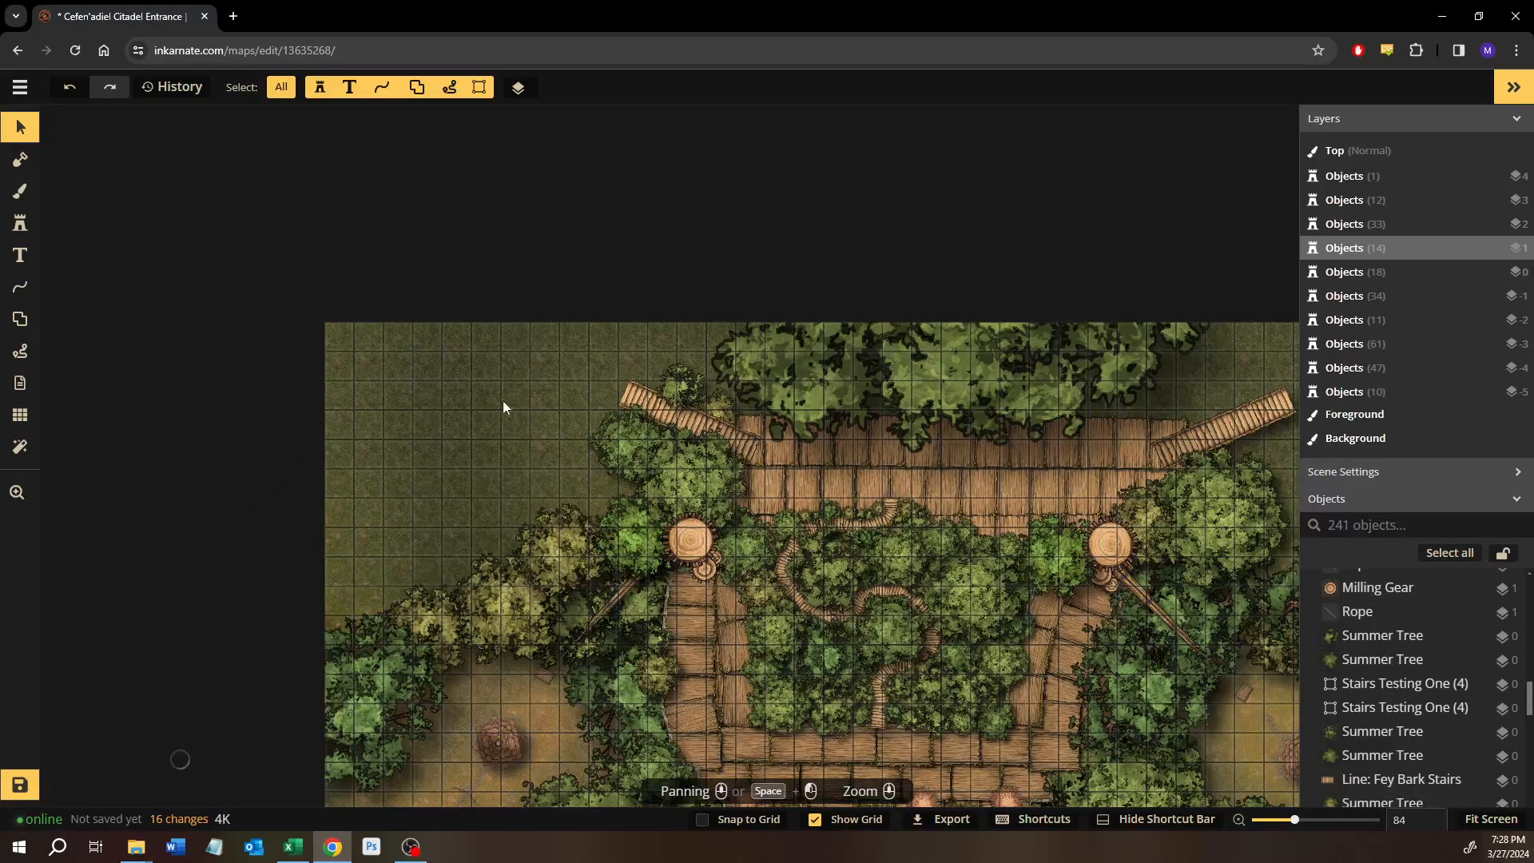
Duplicate eleven Shamrock Table planks from the northern walkway and place the copied row directly north of it, under the tree canopy.
{"action": "scroll", "coordinate": [467, 412], "scroll_direction": "right", "scroll_amount": 5}
{"action": "scroll", "coordinate": [621, 404], "scroll_direction": "up", "scroll_amount": 1}
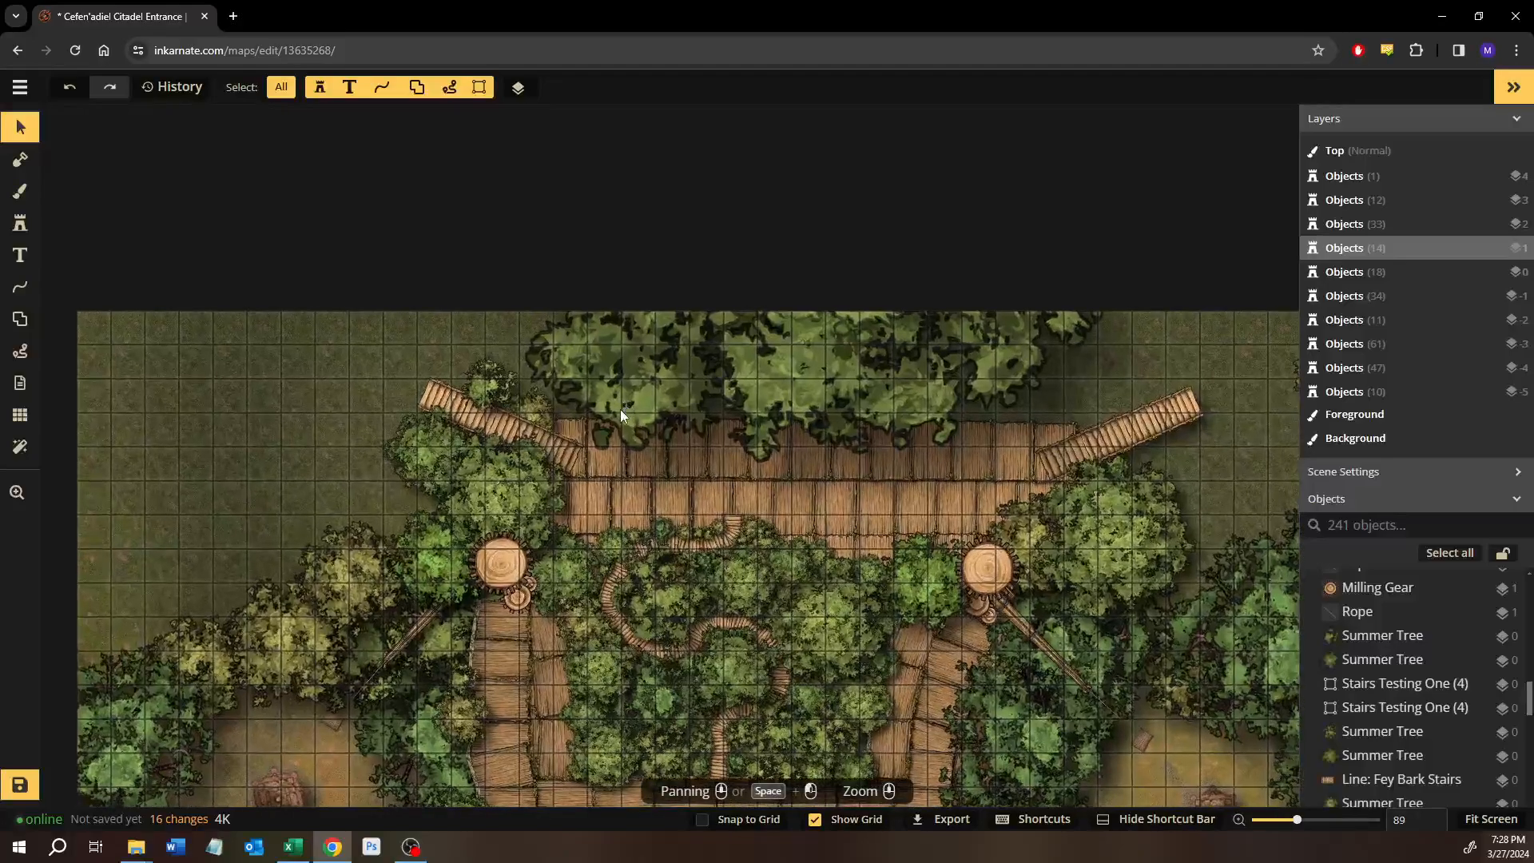
{"action": "scroll", "coordinate": [624, 419], "scroll_direction": "up", "scroll_amount": 7}
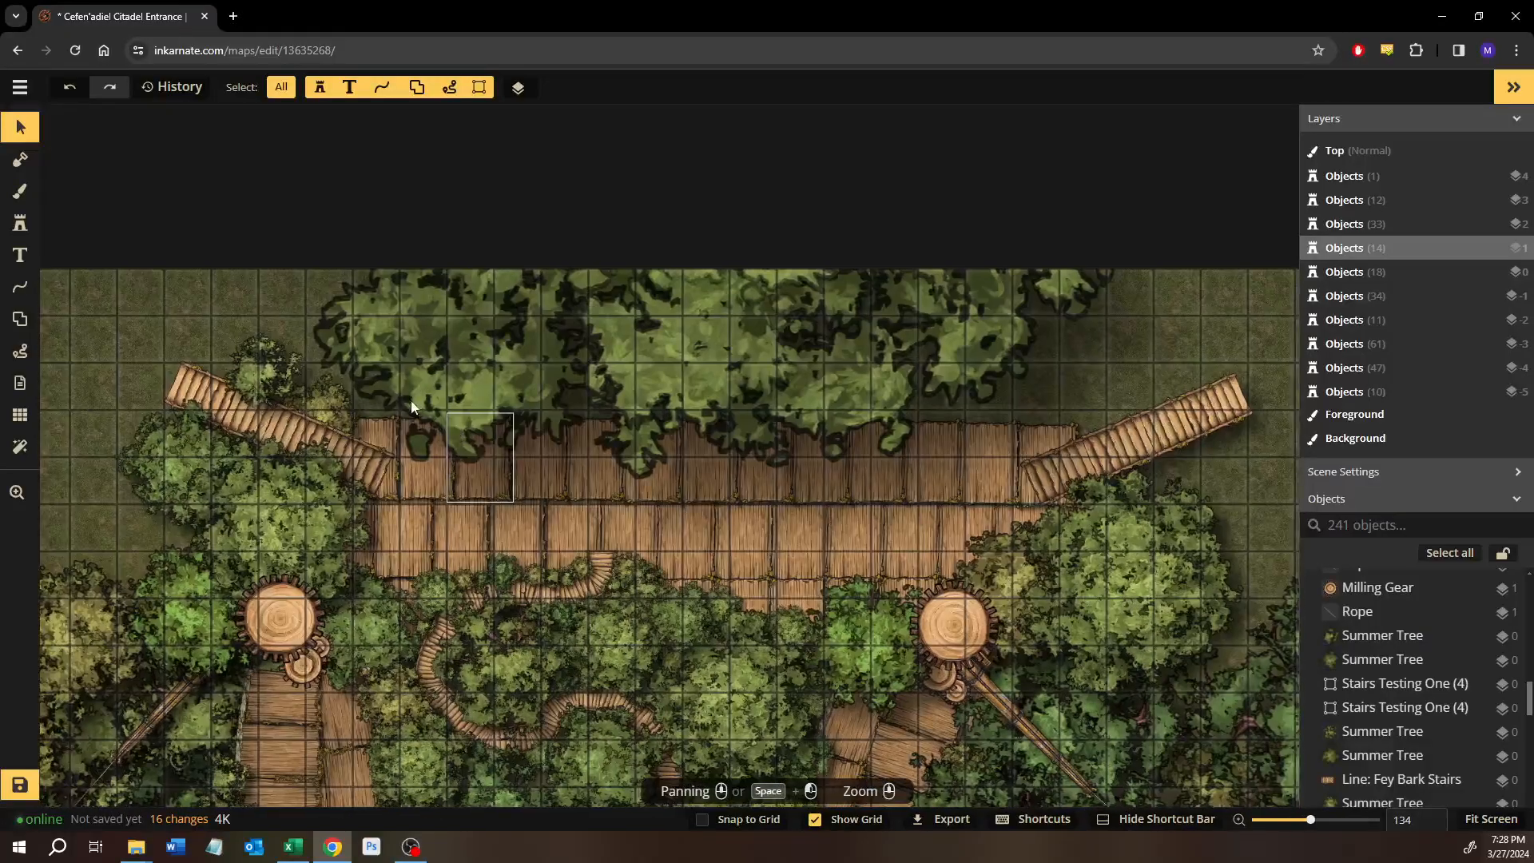
{"action": "left_click_drag", "start_coordinate": [427, 388], "coordinate": [986, 461]}
{"action": "key", "text": "ctrl+v"}
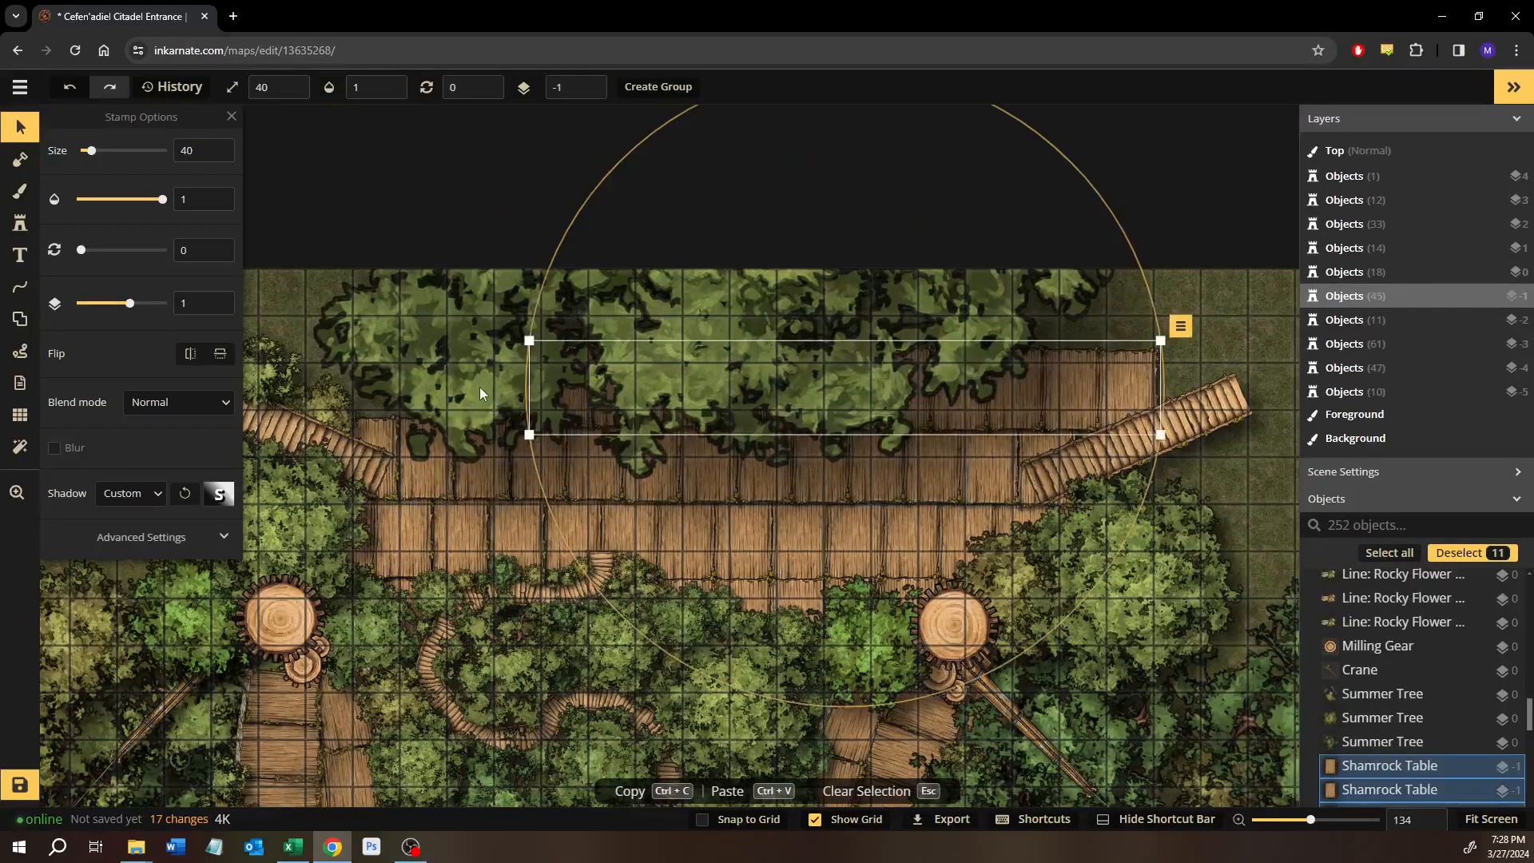
{"action": "left_click_drag", "start_coordinate": [1037, 391], "coordinate": [939, 385]}
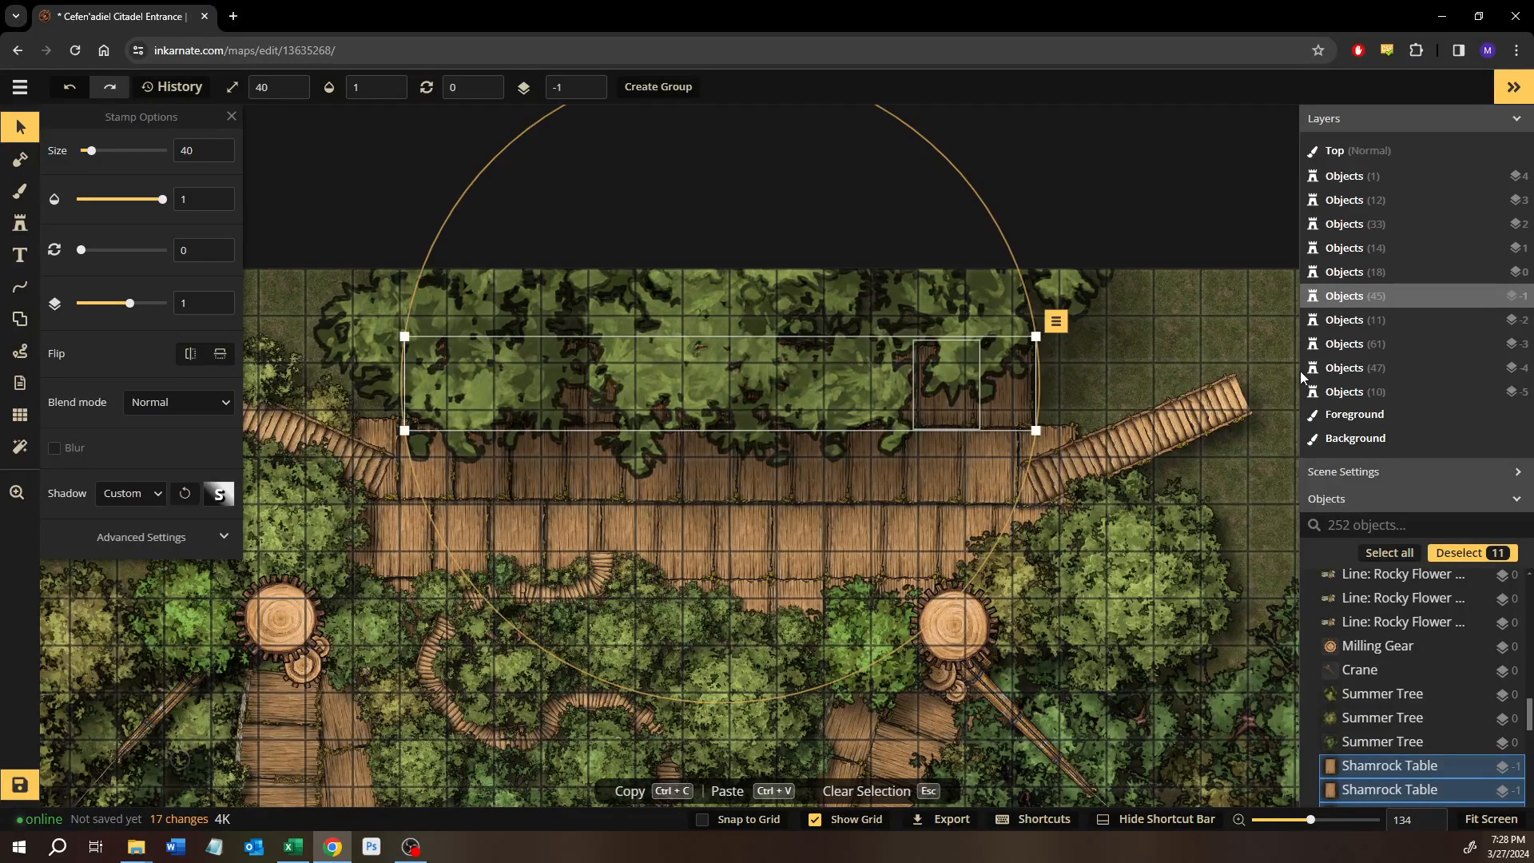
{"action": "left_click", "coordinate": [1202, 328]}
Switch to free-draw lines and look through the scene's line objects, including the Vines and Rocky Flower lines.
{"action": "scroll", "coordinate": [1024, 406], "scroll_direction": "up", "scroll_amount": 3}
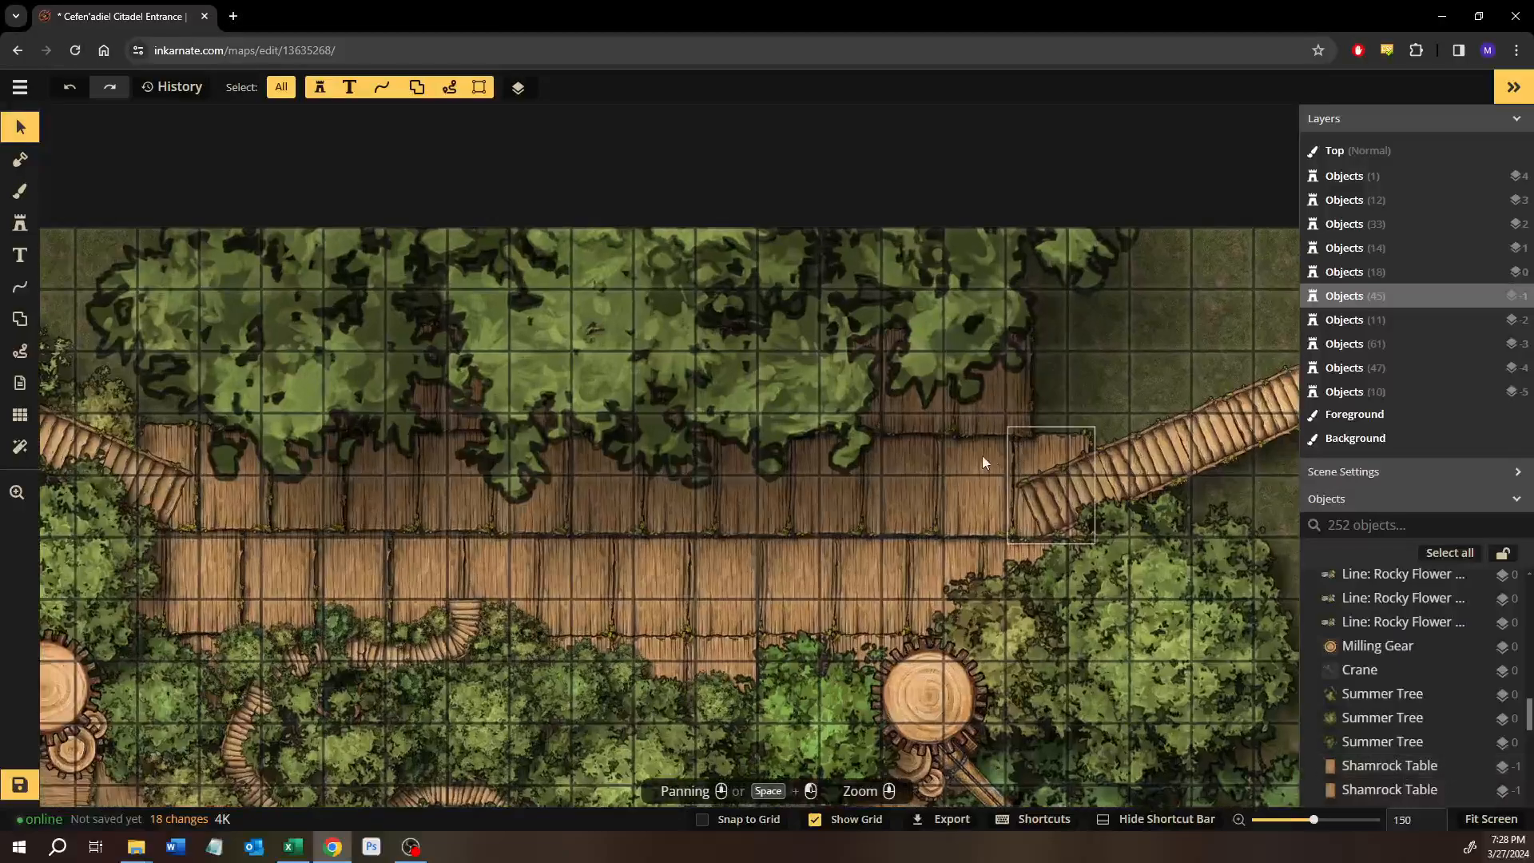
{"action": "left_click_drag", "start_coordinate": [431, 568], "coordinate": [459, 335]}
{"action": "left_click_drag", "start_coordinate": [252, 616], "coordinate": [821, 336]}
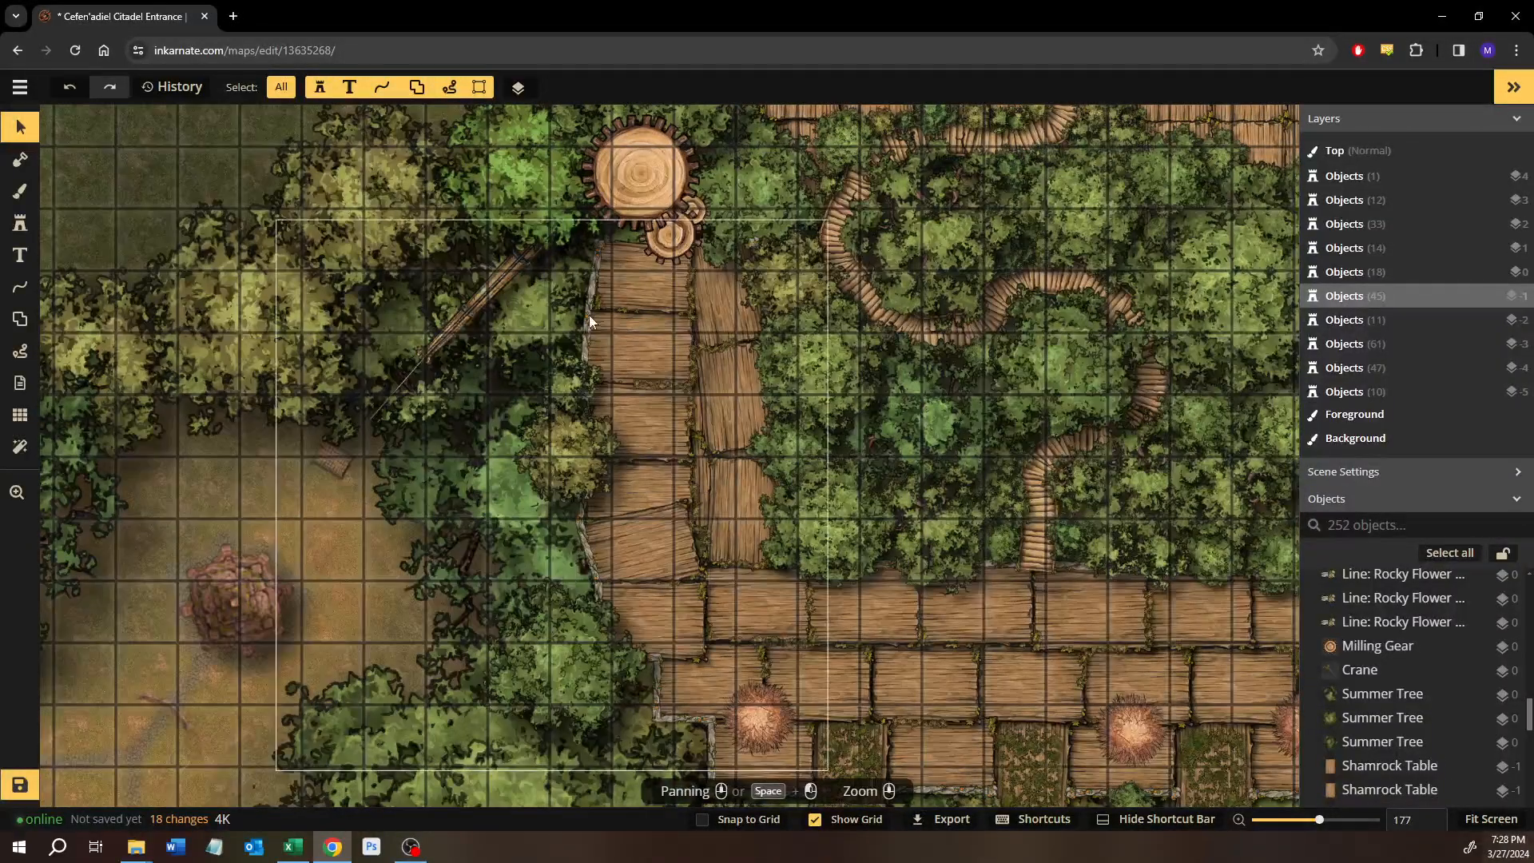
{"action": "left_click", "coordinate": [17, 288]}
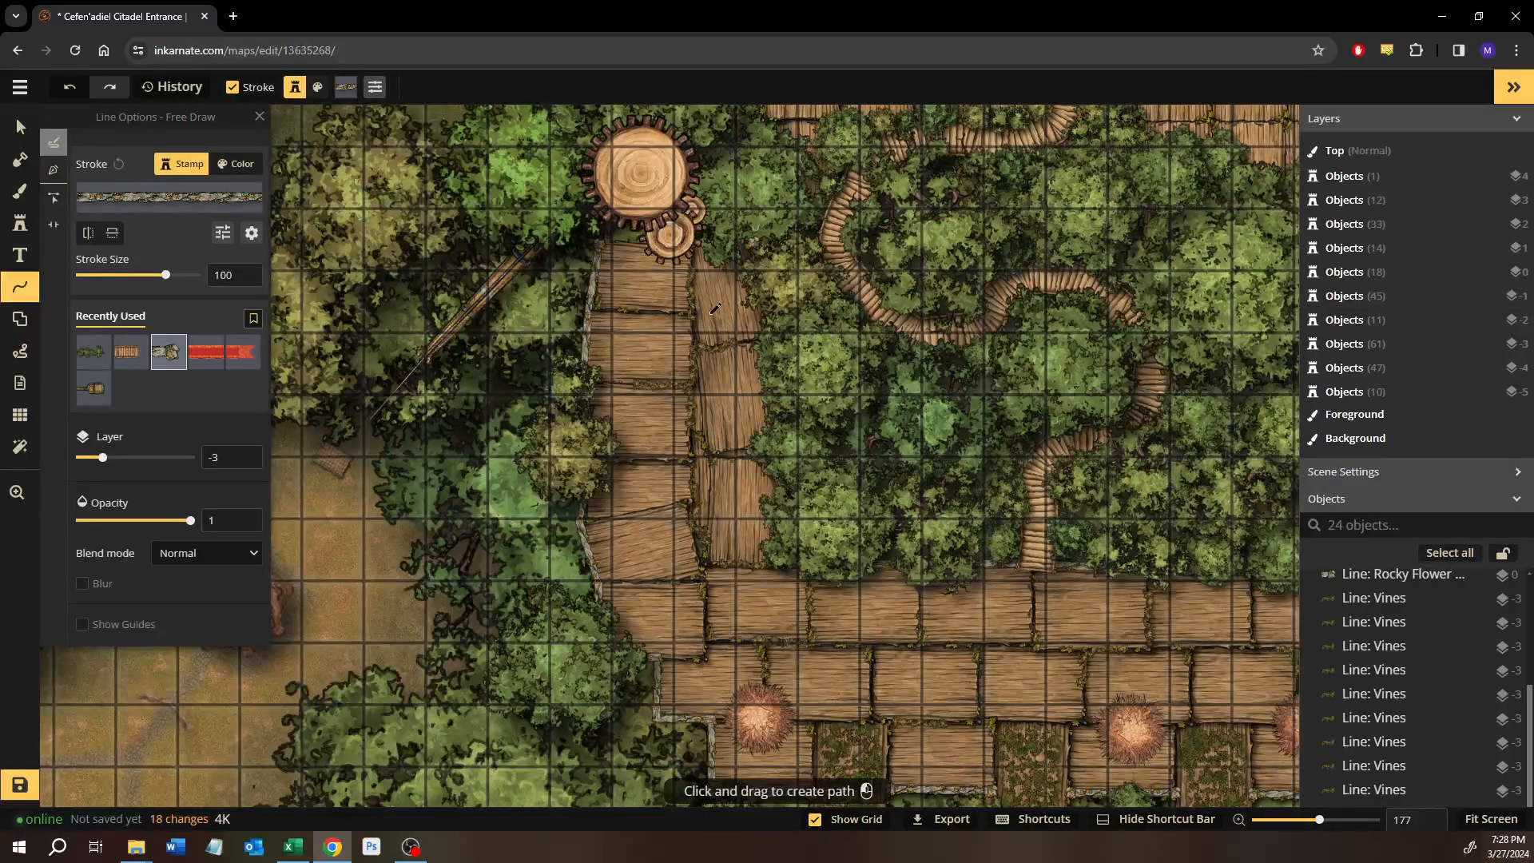
{"action": "left_click_drag", "start_coordinate": [603, 638], "coordinate": [596, 675]}
{"action": "left_click_drag", "start_coordinate": [604, 319], "coordinate": [483, 743]}
{"action": "left_click_drag", "start_coordinate": [630, 377], "coordinate": [467, 452]}
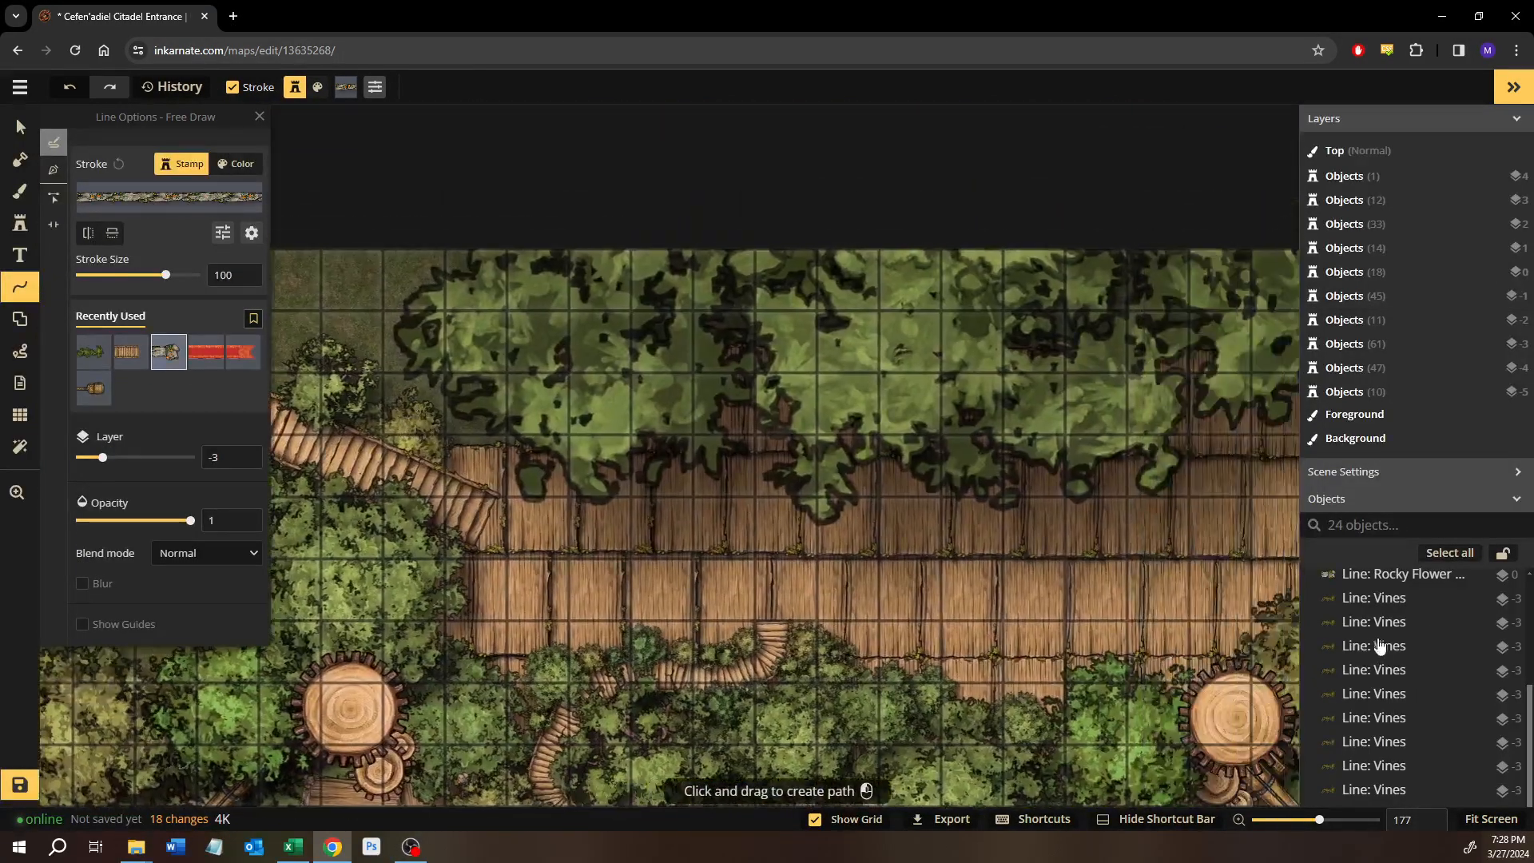
{"action": "scroll", "coordinate": [1382, 637], "scroll_direction": "up", "scroll_amount": 3}
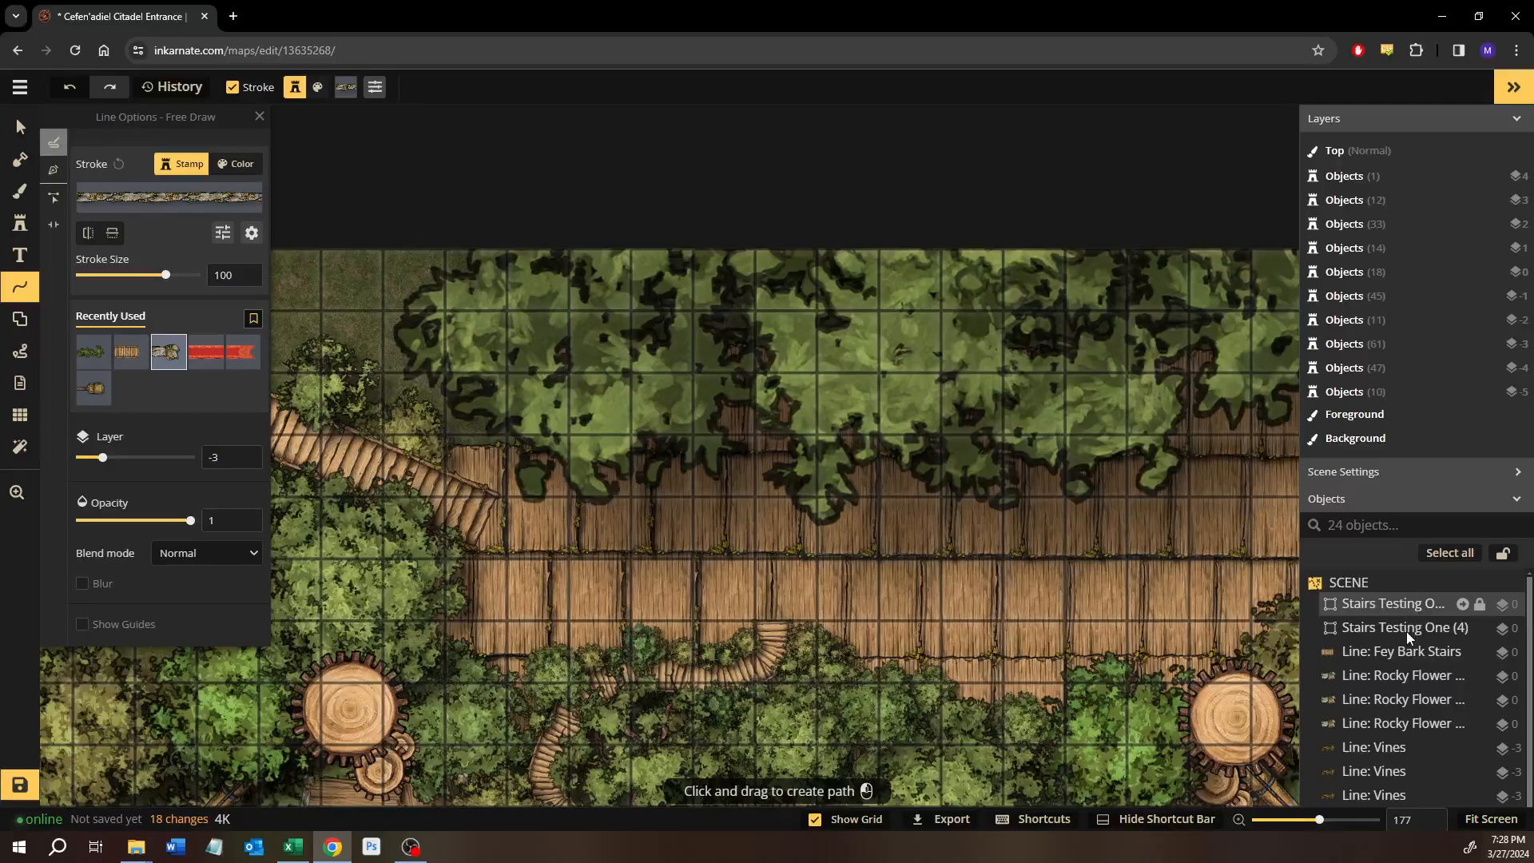
{"action": "scroll", "coordinate": [1407, 631], "scroll_direction": "down", "scroll_amount": 6}
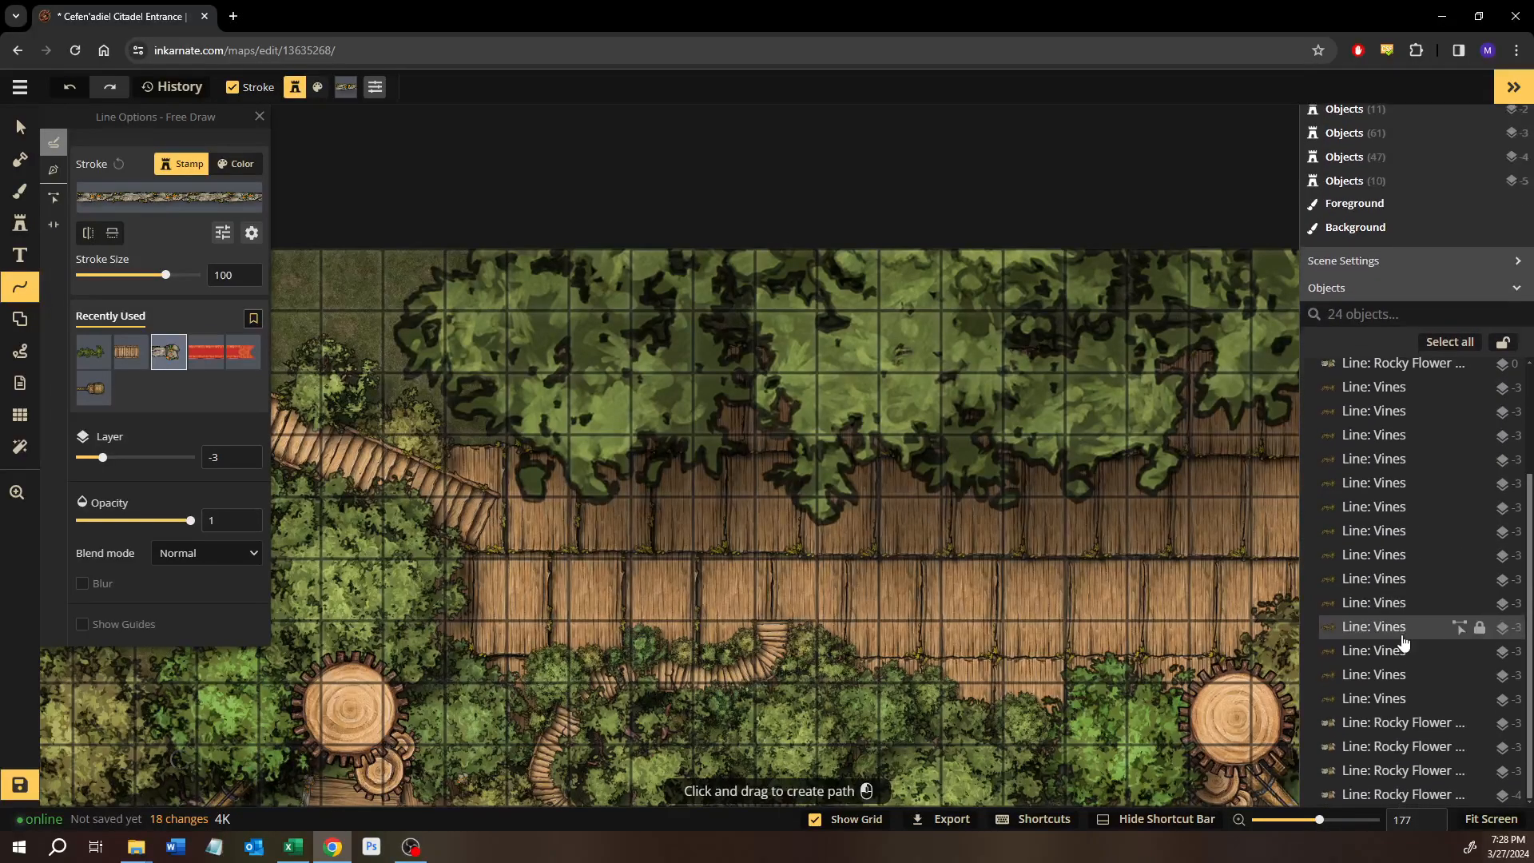
{"action": "scroll", "coordinate": [1402, 637], "scroll_direction": "up", "scroll_amount": 8}
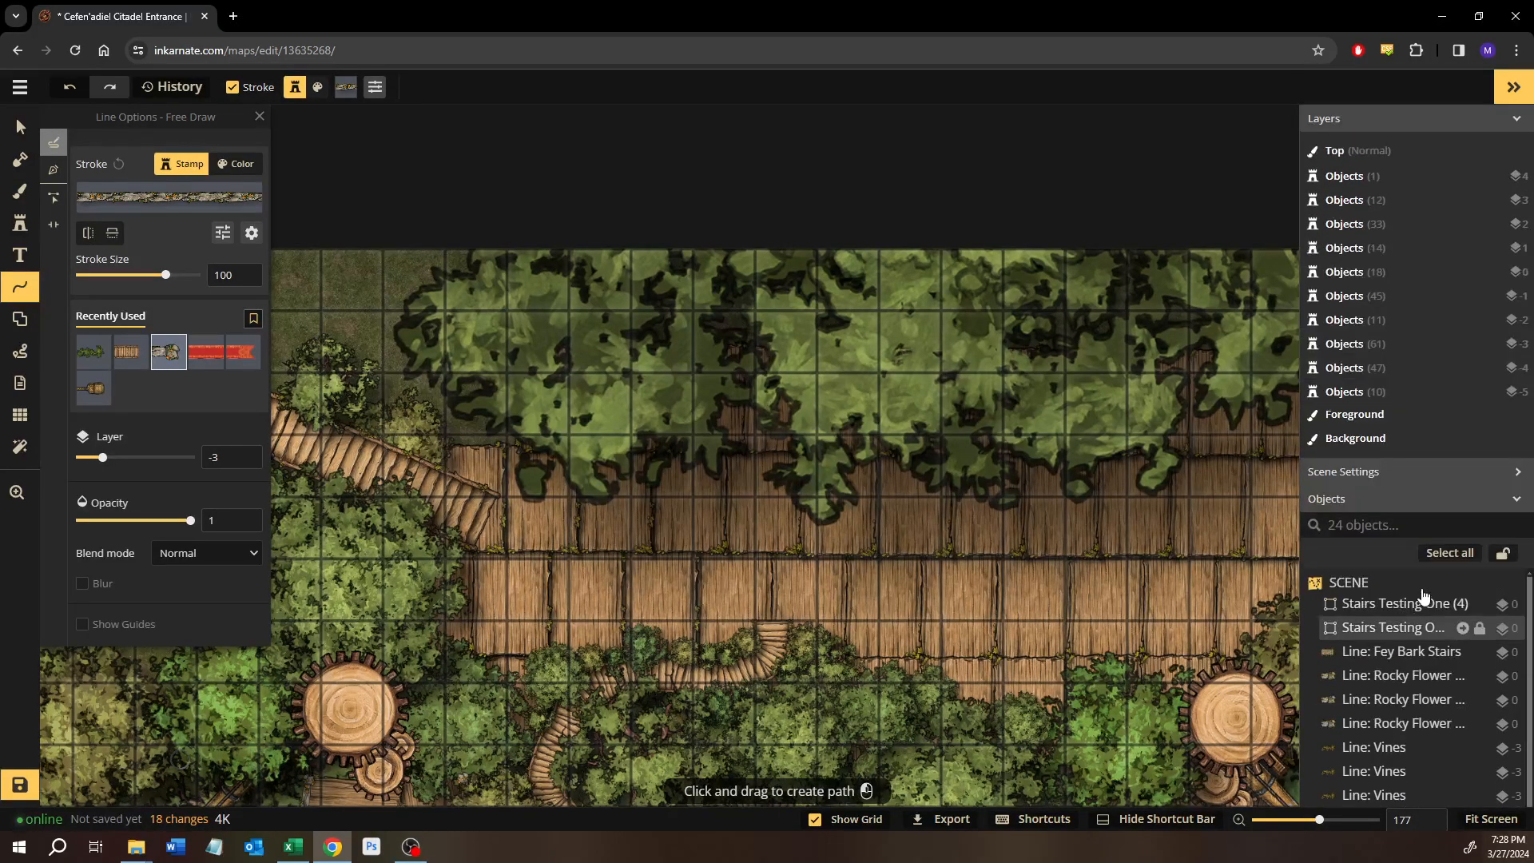
{"action": "scroll", "coordinate": [1430, 655], "scroll_direction": "down", "scroll_amount": 3}
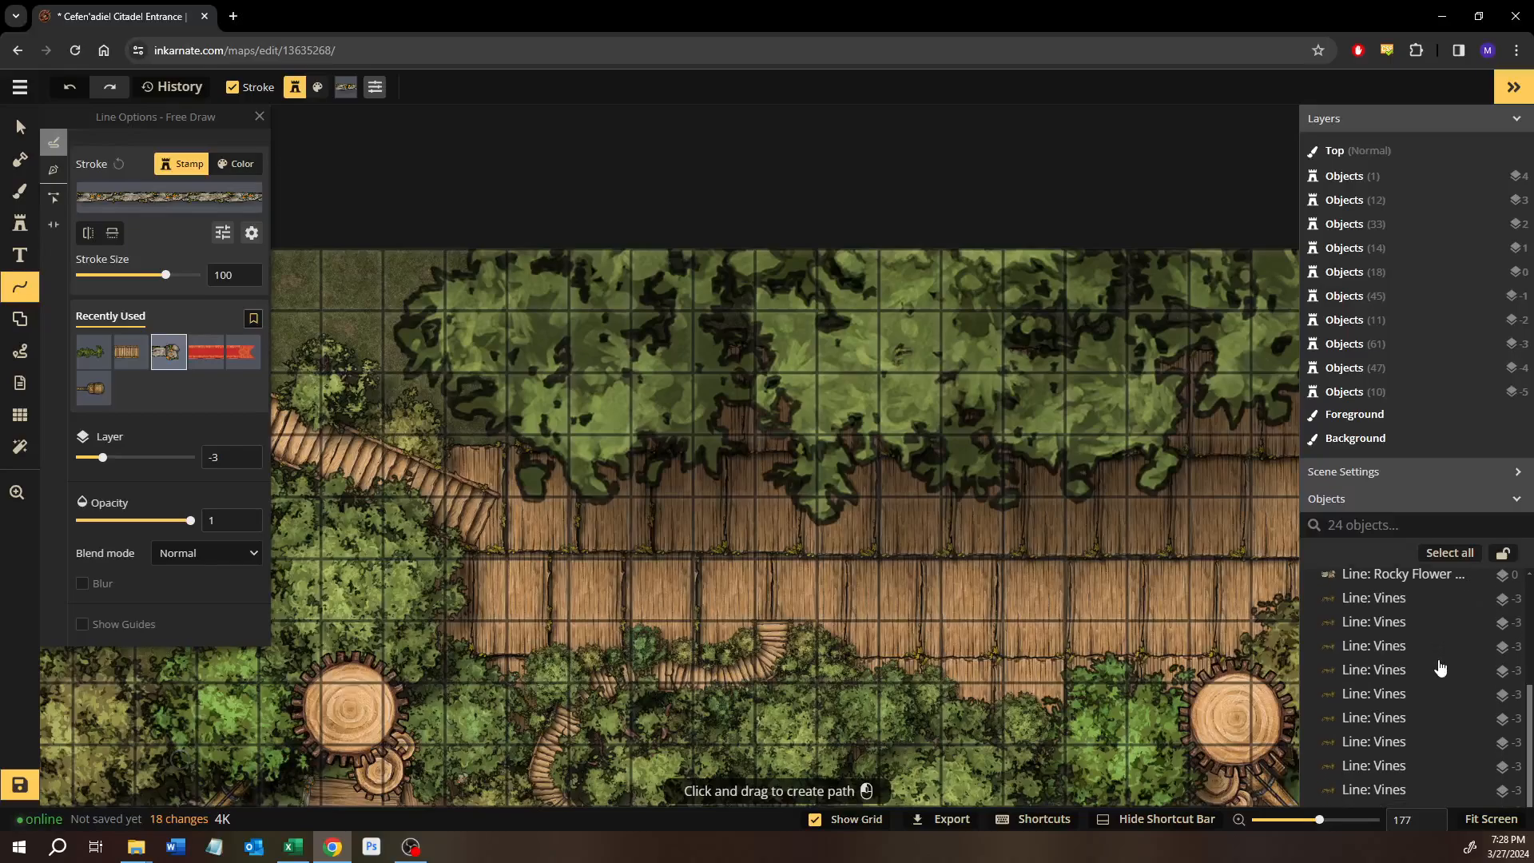
{"action": "scroll", "coordinate": [1439, 667], "scroll_direction": "down", "scroll_amount": 4}
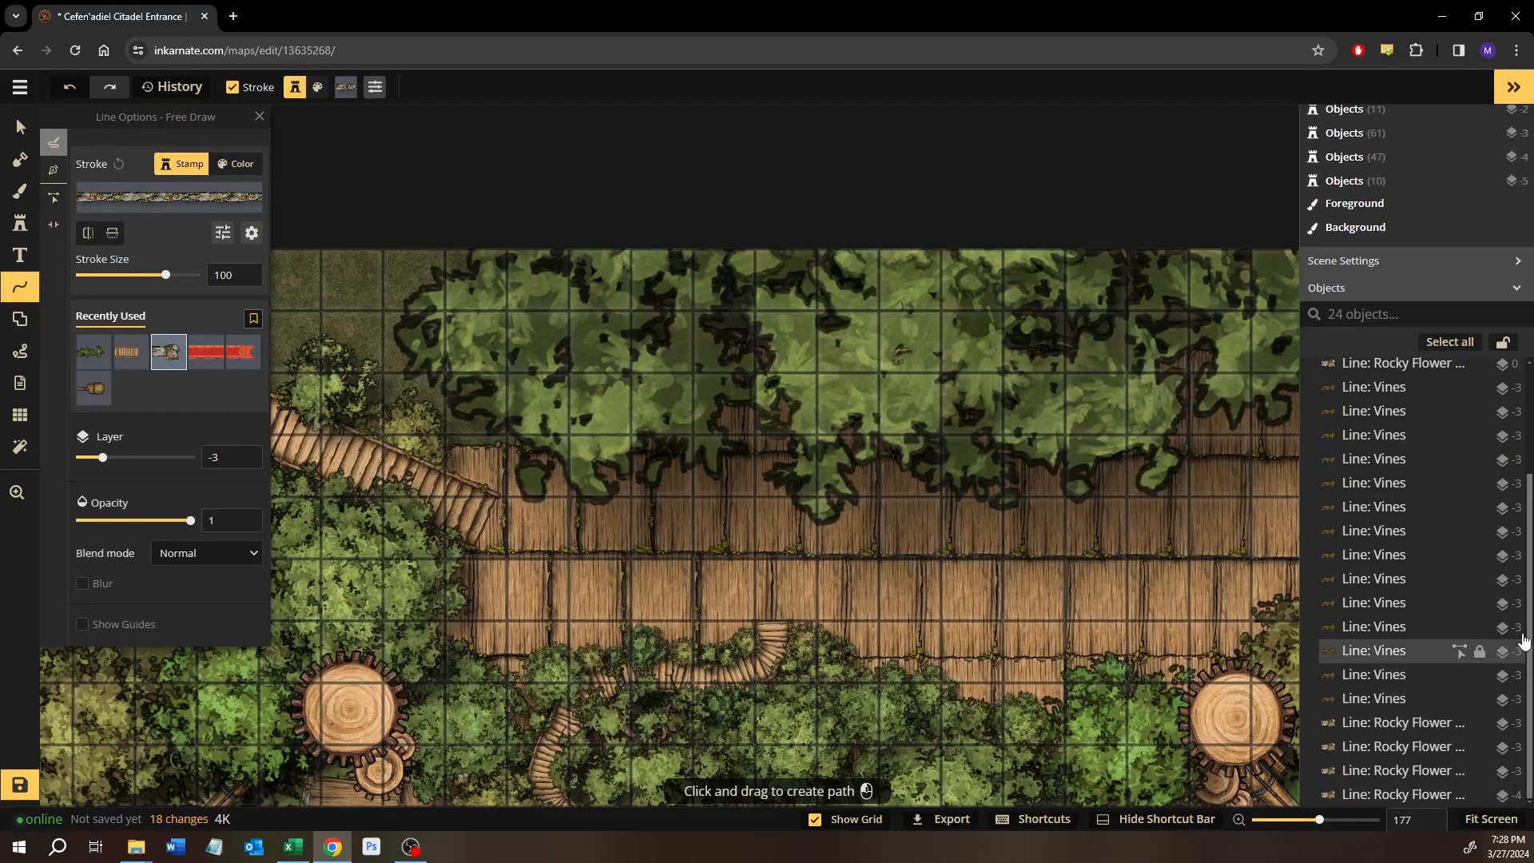
{"action": "scroll", "coordinate": [1418, 606], "scroll_direction": "up", "scroll_amount": 3}
{"action": "scroll", "coordinate": [1418, 605], "scroll_direction": "up", "scroll_amount": 3}
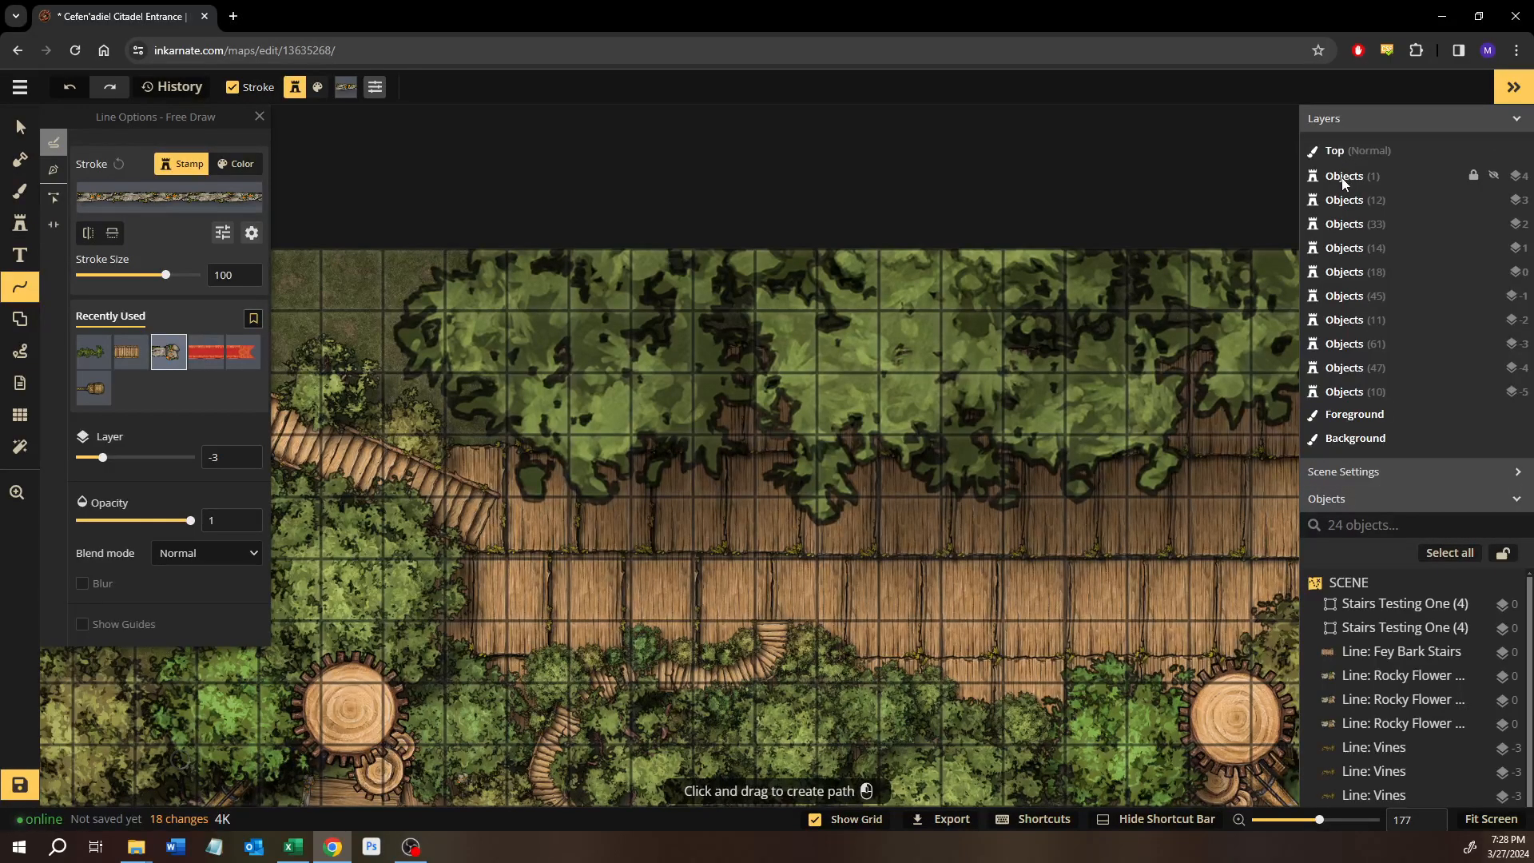
Select the large Summer Tree on layer 4 covering the northern walkway and set its opacity to 0.
{"action": "left_click", "coordinate": [22, 130]}
{"action": "left_click", "coordinate": [1422, 607]}
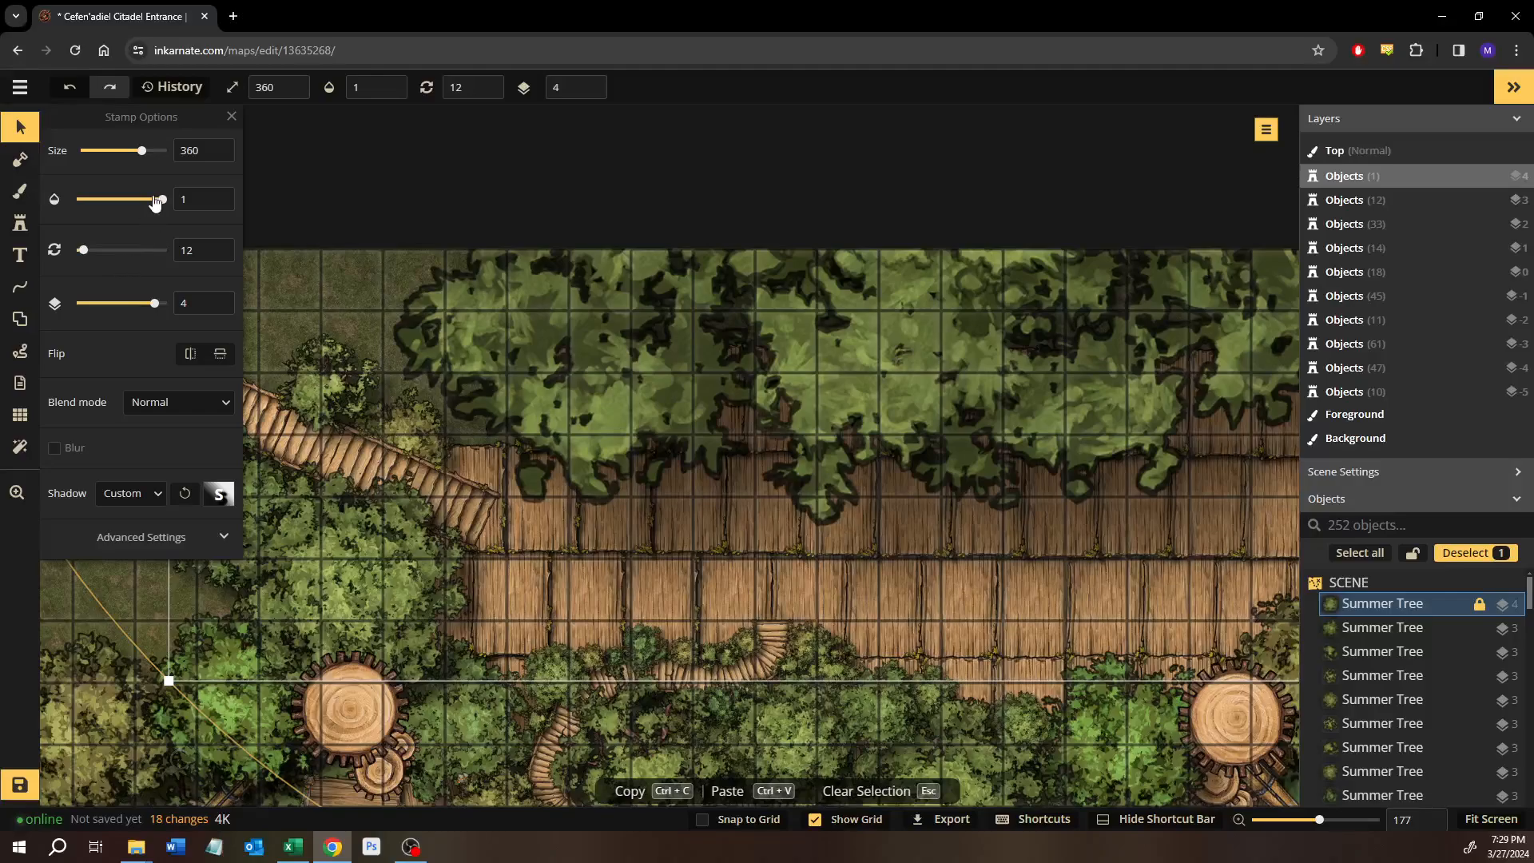
{"action": "left_click", "coordinate": [80, 200]}
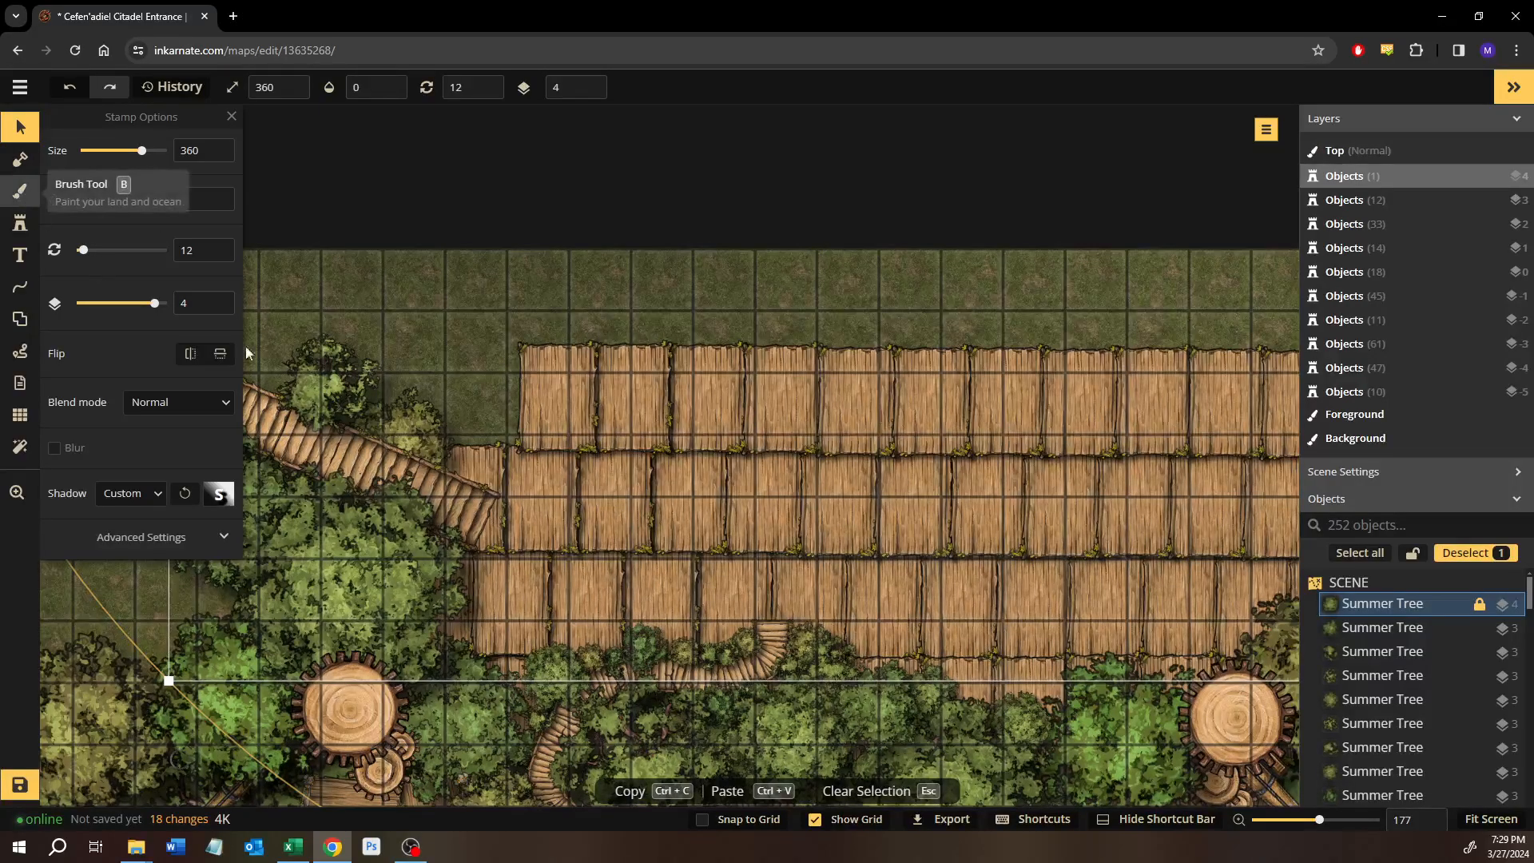
Lower the opacity of the large tree south of the western stairs to 0.42.
{"action": "left_click_drag", "start_coordinate": [529, 406], "coordinate": [478, 372]}
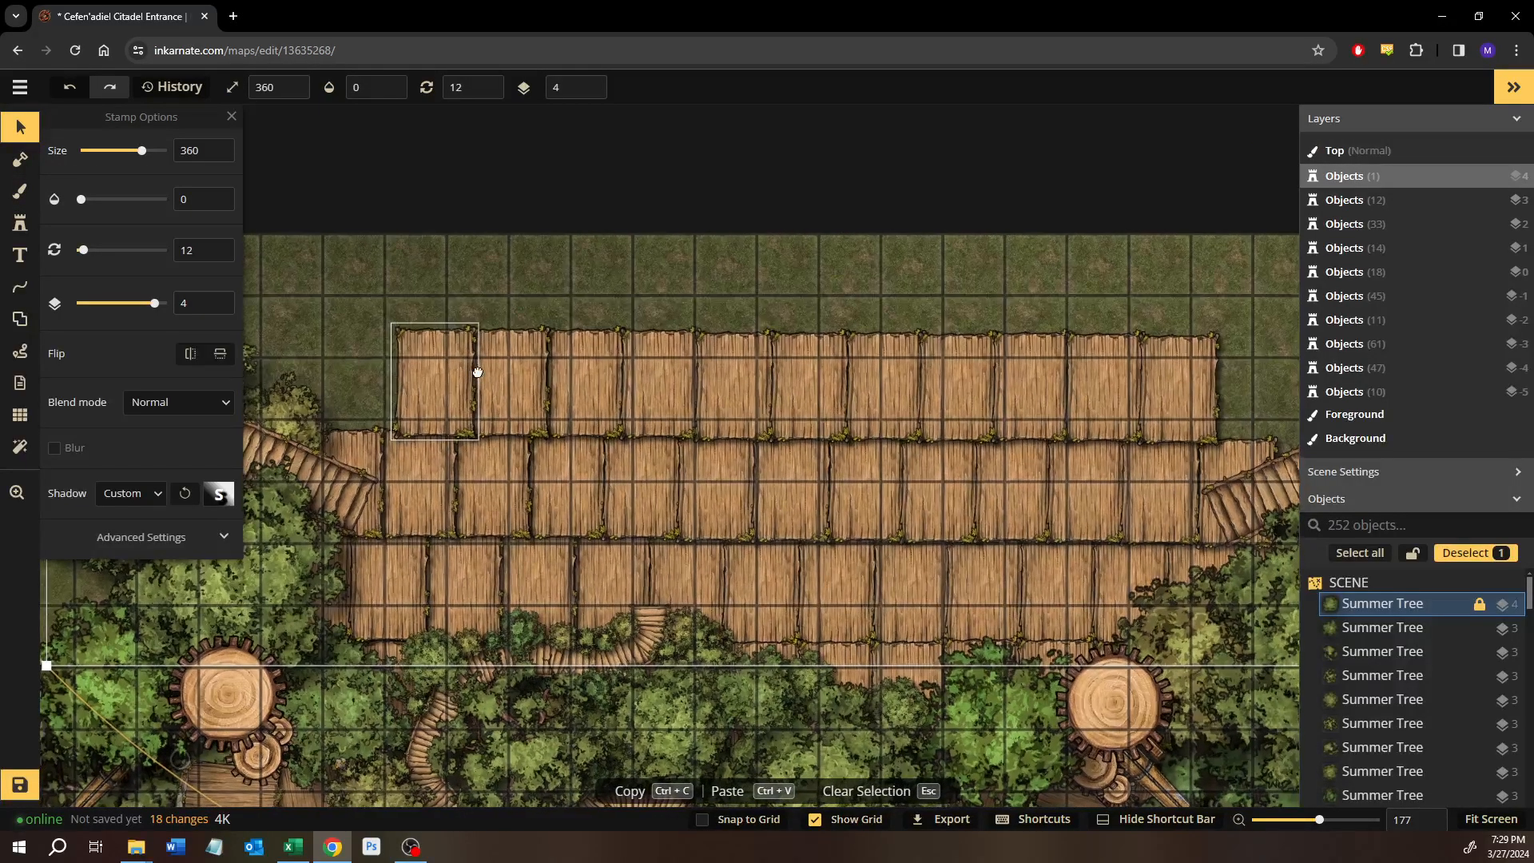
{"action": "left_click_drag", "start_coordinate": [514, 520], "coordinate": [628, 520]}
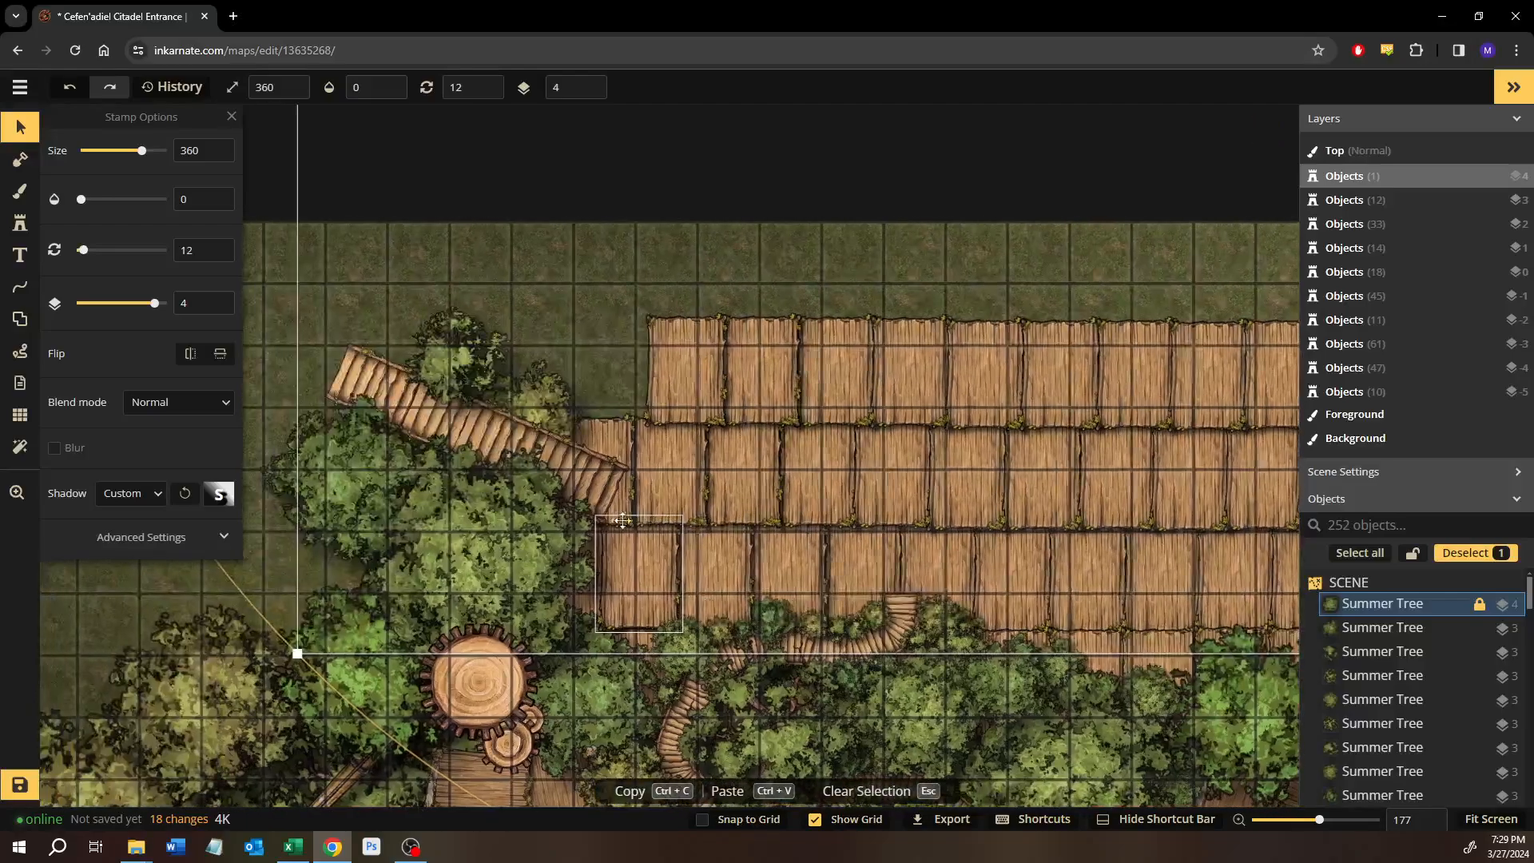
{"action": "left_click", "coordinate": [482, 551]}
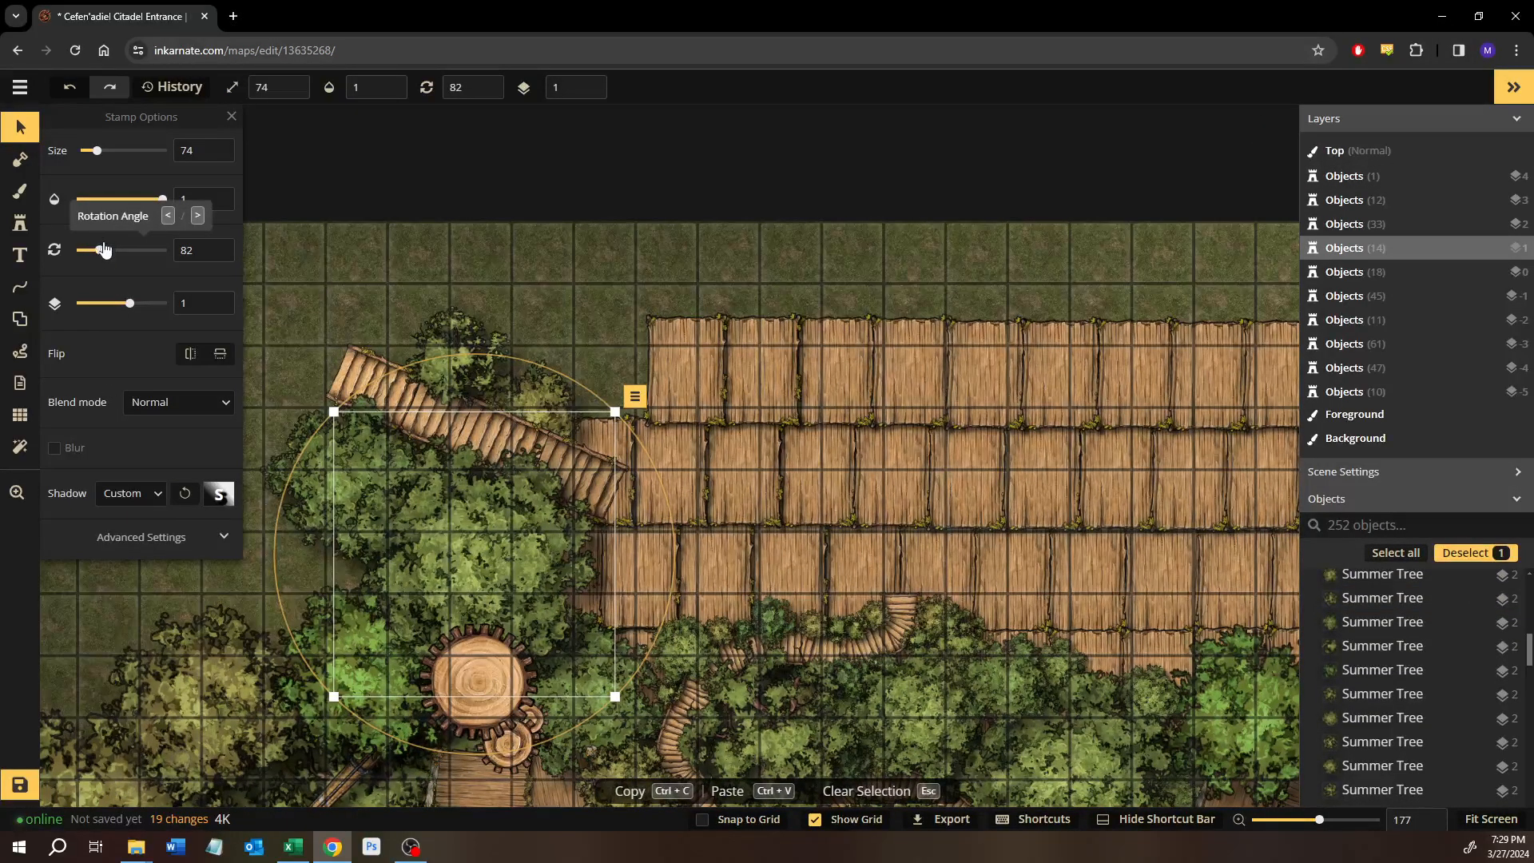
{"action": "left_click_drag", "start_coordinate": [136, 205], "coordinate": [117, 209]}
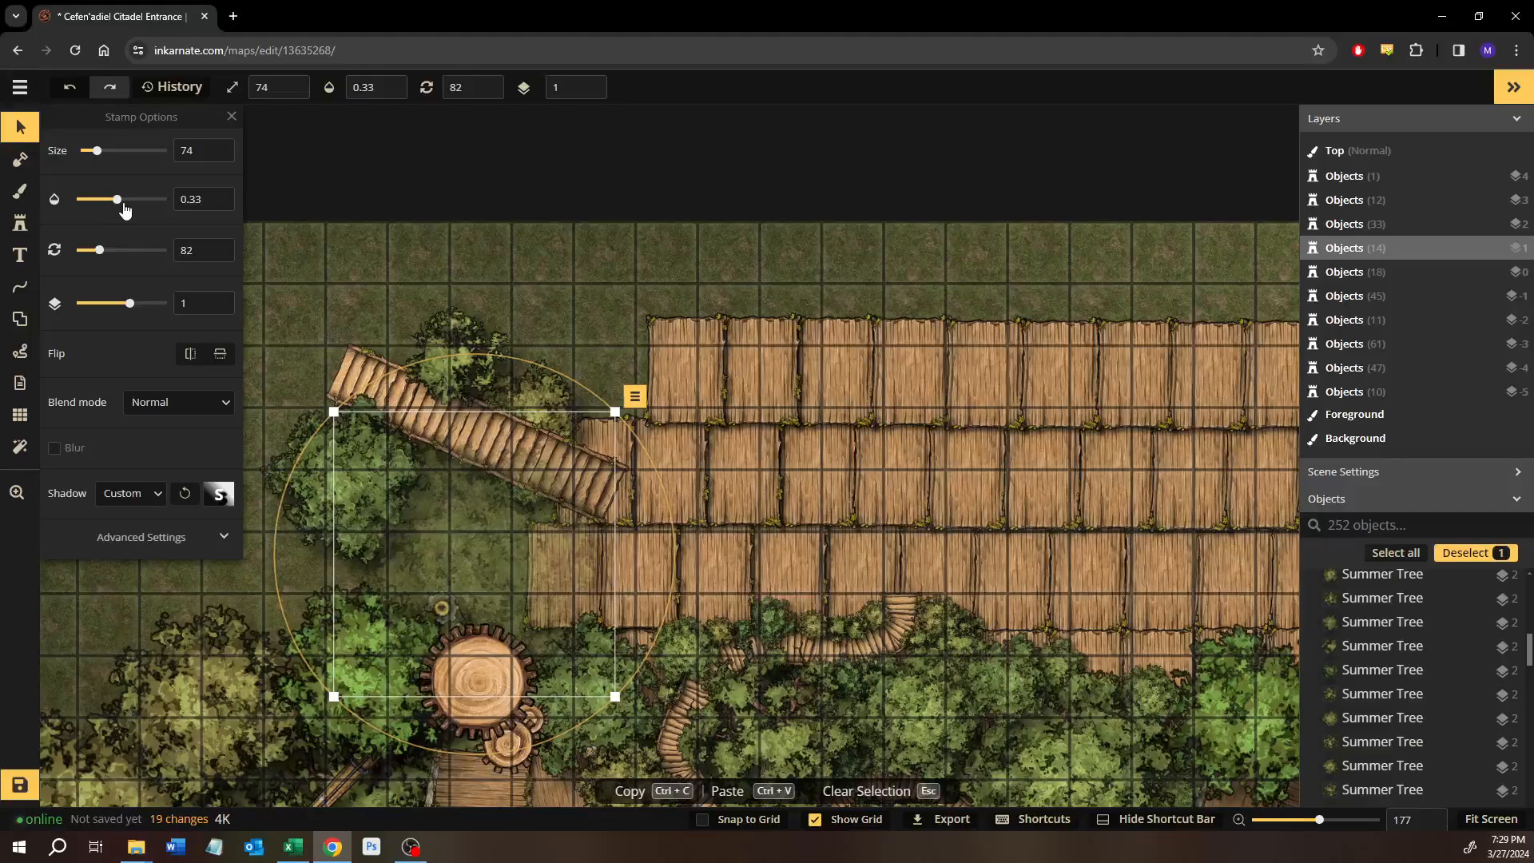
Lower the opacity of the large tree south of the eastern stairs to 0.38.
{"action": "left_click_drag", "start_coordinate": [1119, 525], "coordinate": [674, 534]}
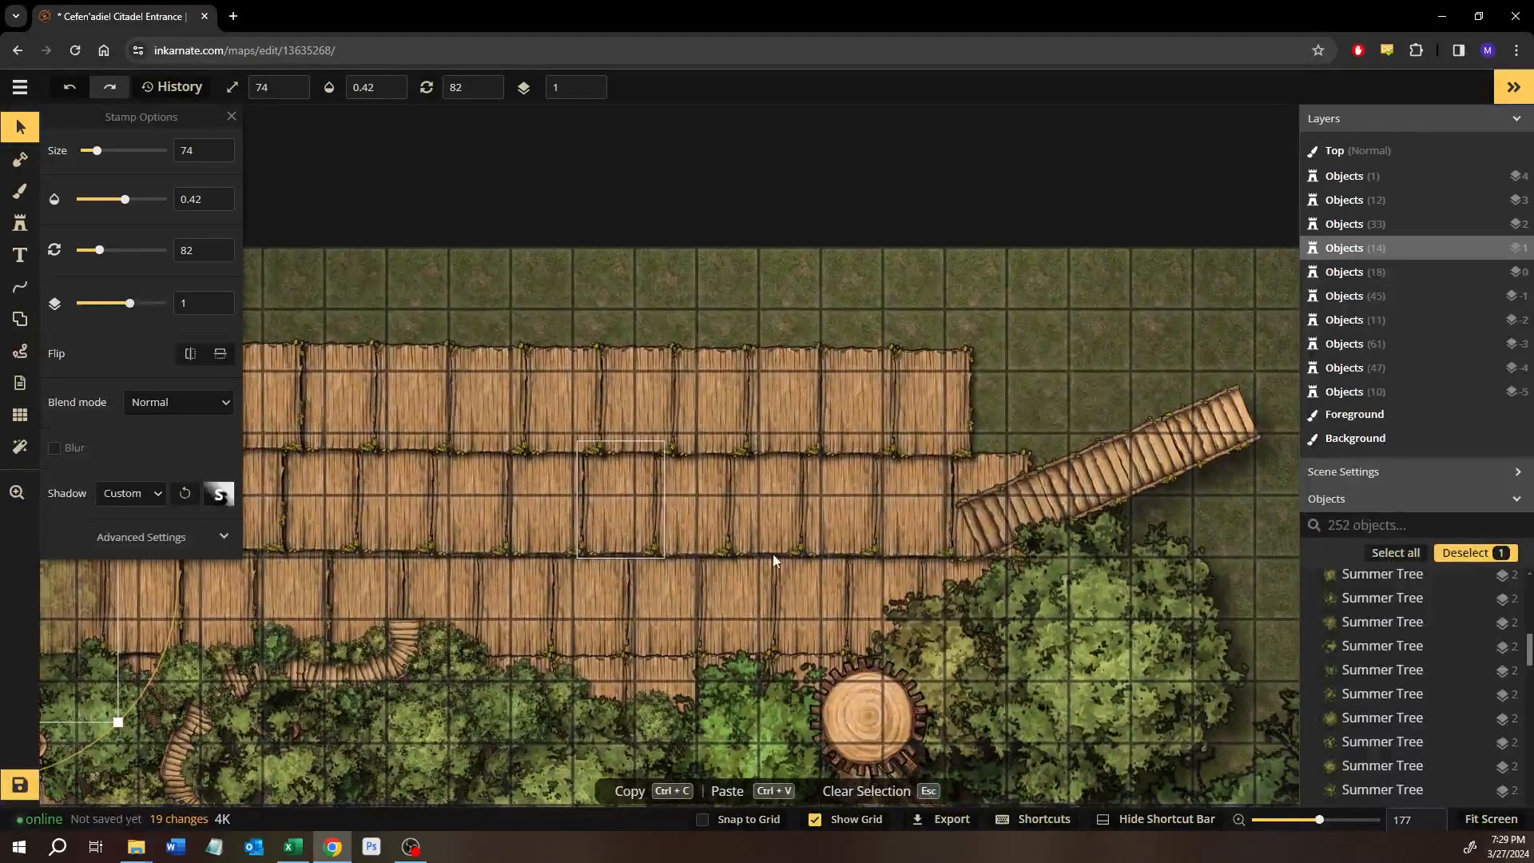
{"action": "left_click", "coordinate": [123, 208]}
{"action": "left_click_drag", "start_coordinate": [395, 396], "coordinate": [496, 407]}
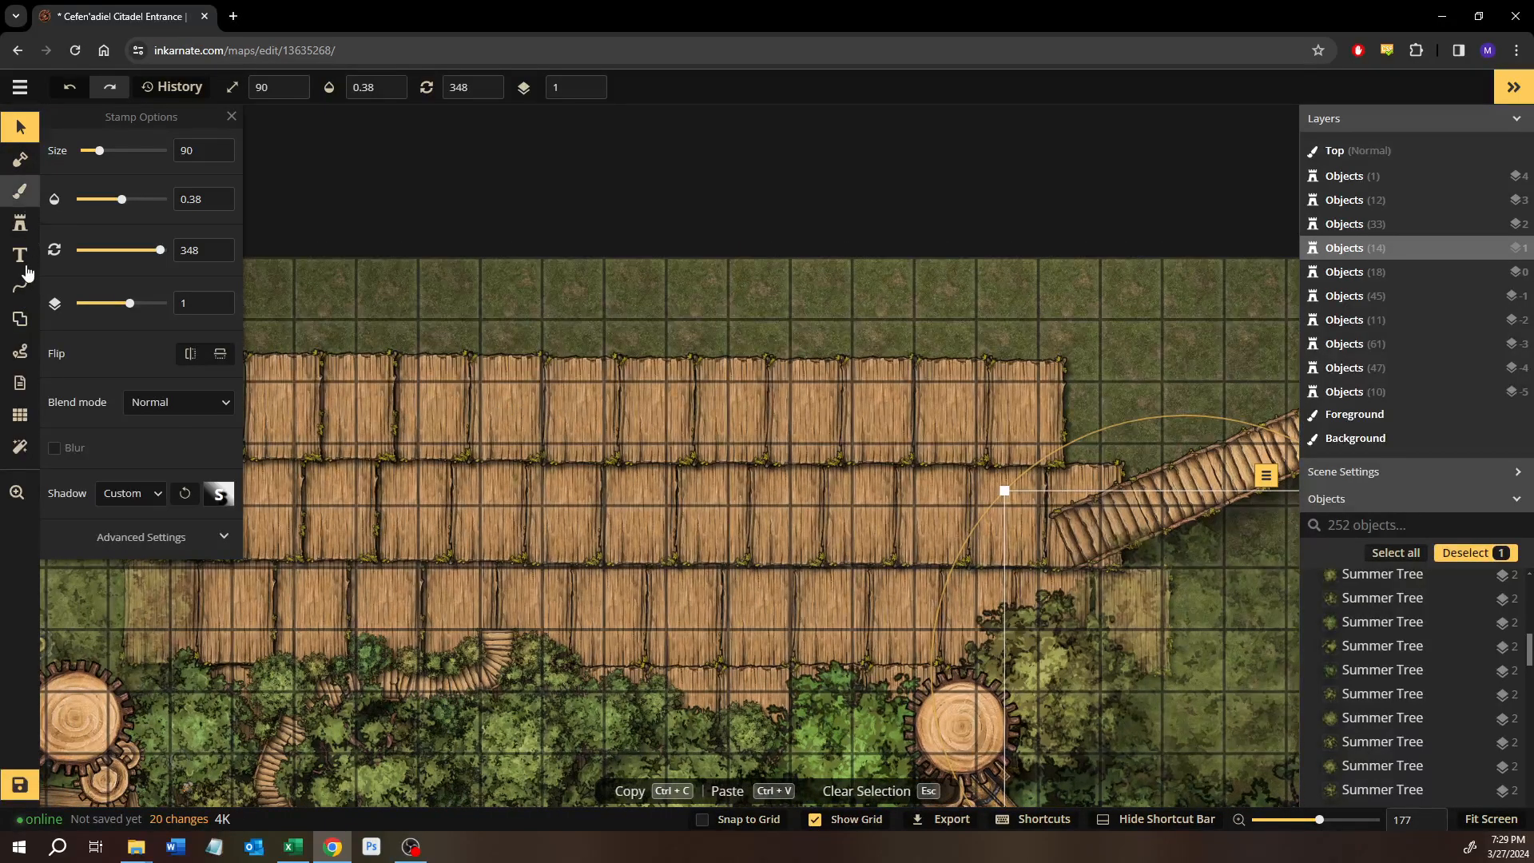
Draw a Rocky Flower pen line with stroke size 30 around the western end of the southern plank row, ending at the western stairs.
{"action": "left_click", "coordinate": [28, 292]}
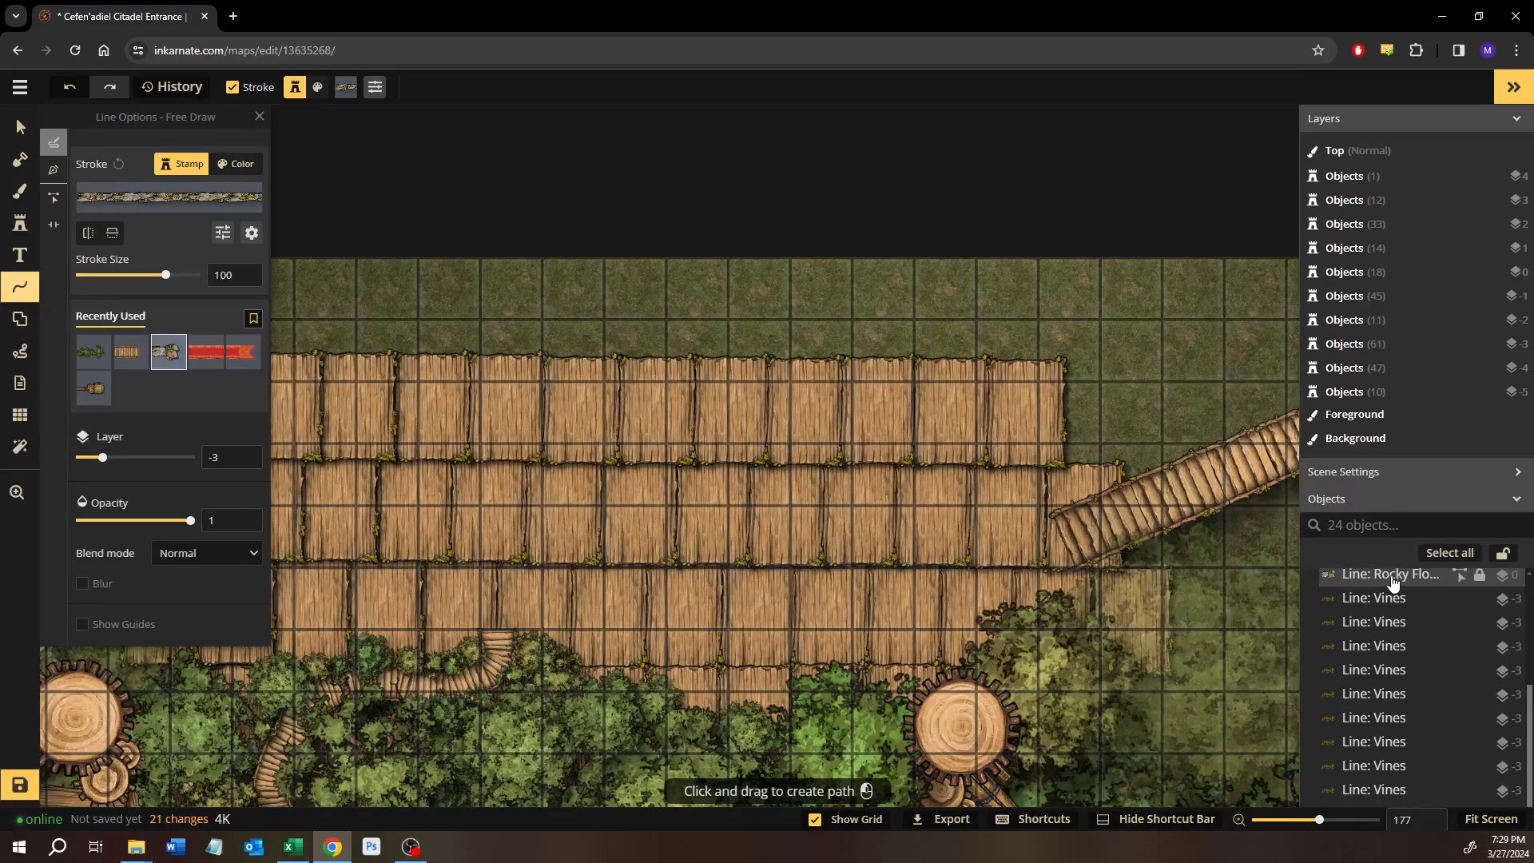
{"action": "left_click_drag", "start_coordinate": [543, 533], "coordinate": [962, 568]}
{"action": "scroll", "coordinate": [643, 613], "scroll_direction": "up", "scroll_amount": 3}
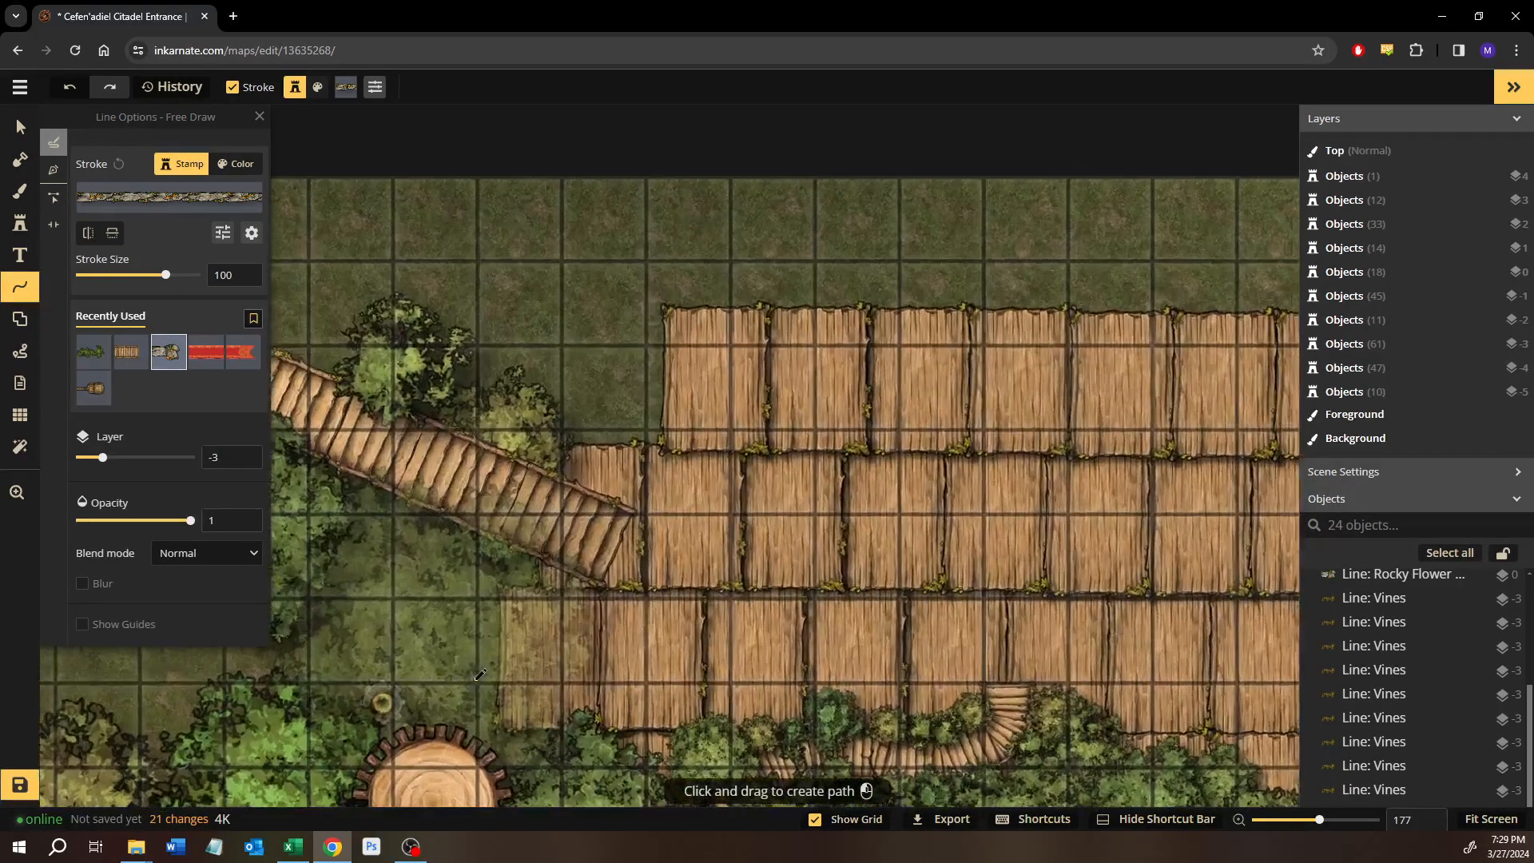
{"action": "scroll", "coordinate": [480, 673], "scroll_direction": "up", "scroll_amount": 10}
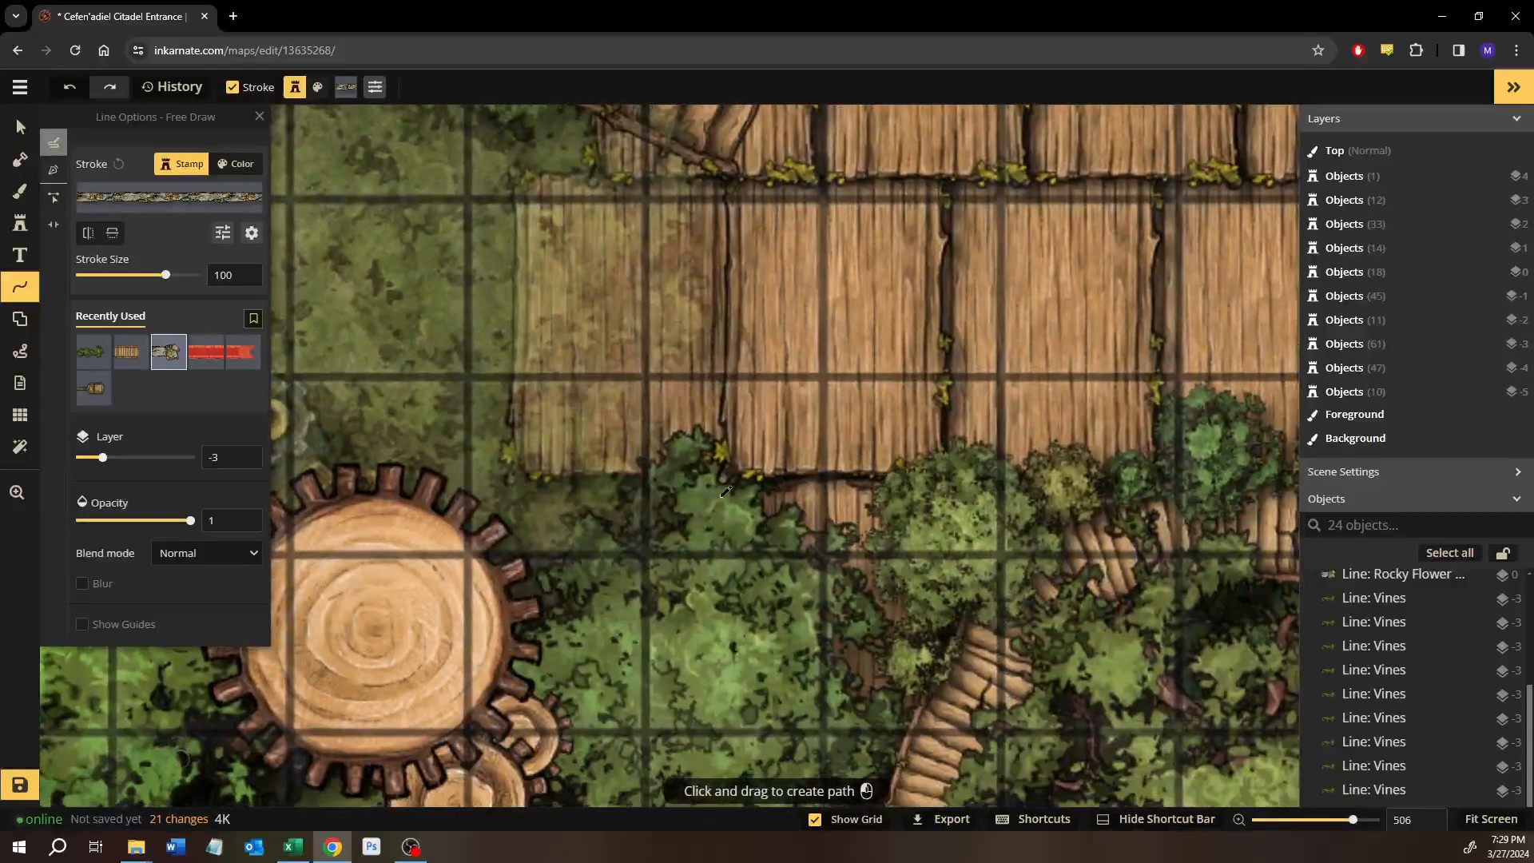
{"action": "scroll", "coordinate": [725, 492], "scroll_direction": "down", "scroll_amount": 3}
{"action": "left_click_drag", "start_coordinate": [726, 491], "coordinate": [724, 619]}
{"action": "scroll", "coordinate": [640, 490], "scroll_direction": "up", "scroll_amount": 2}
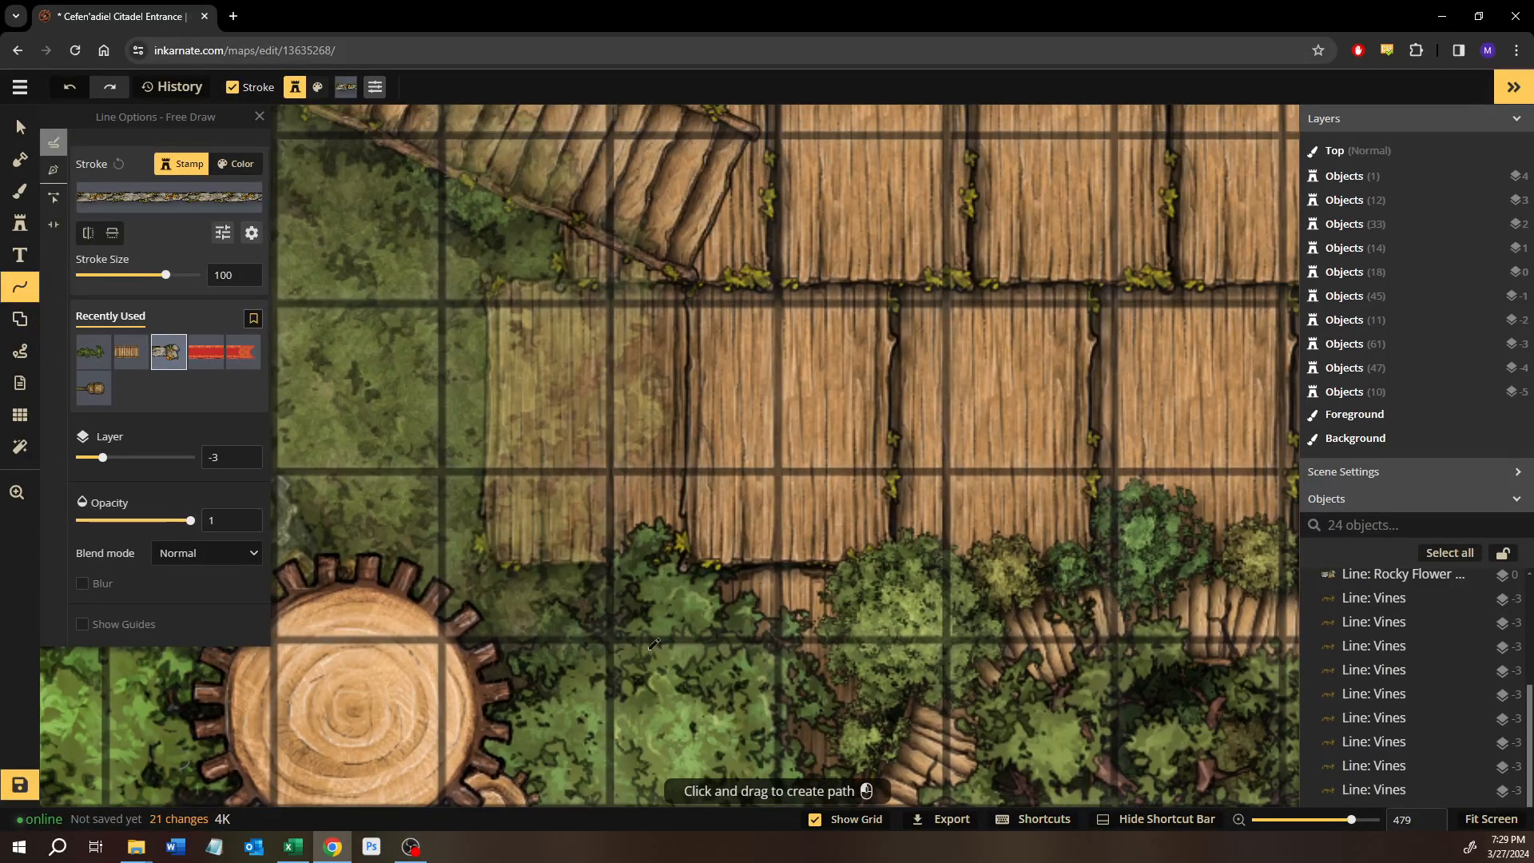
{"action": "left_click_drag", "start_coordinate": [517, 541], "coordinate": [561, 655]}
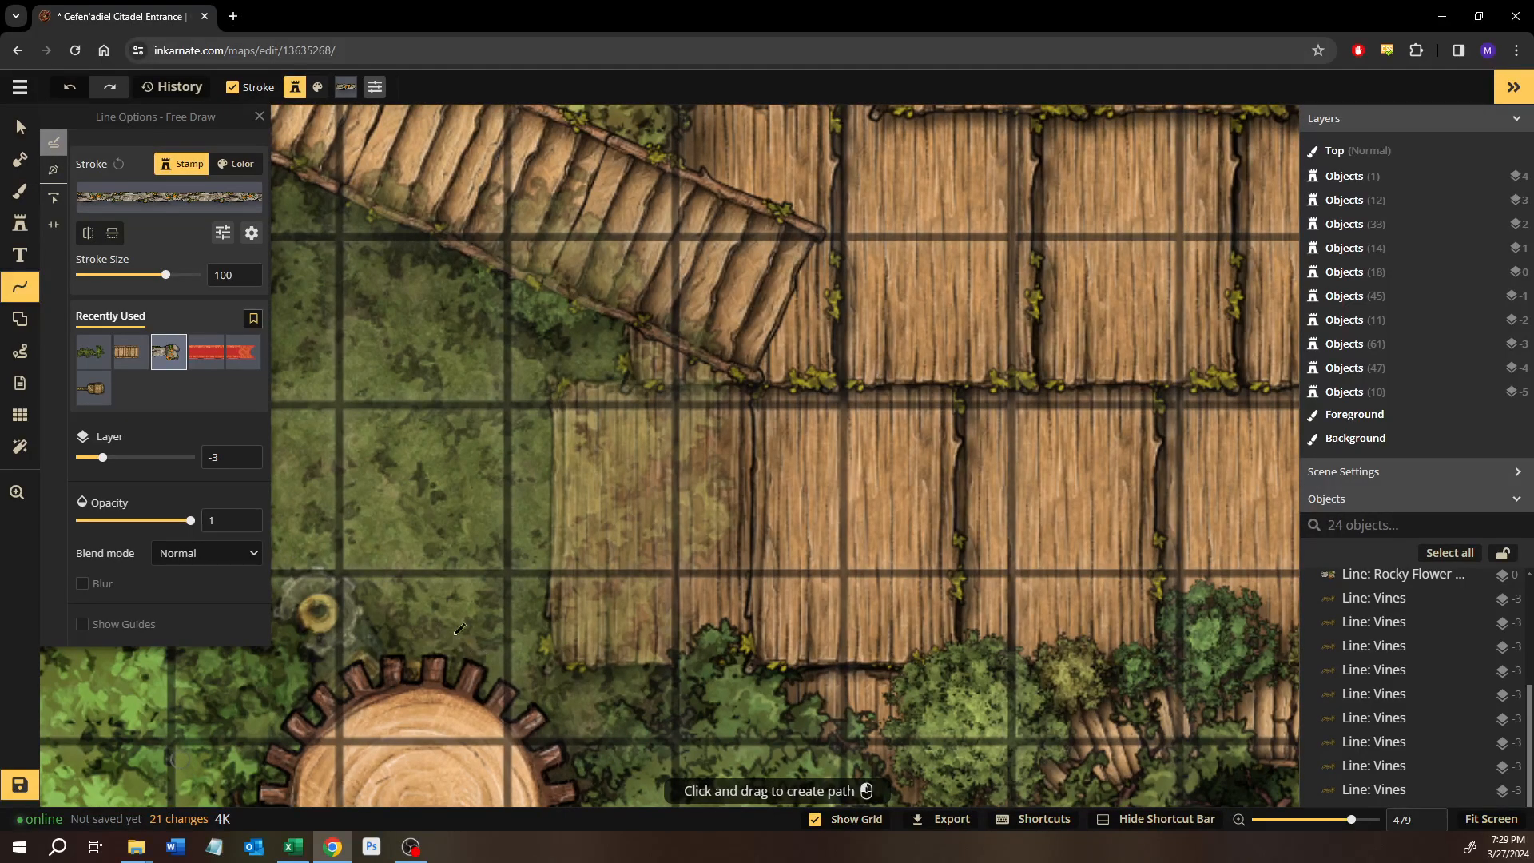
{"action": "left_click", "coordinate": [53, 170]}
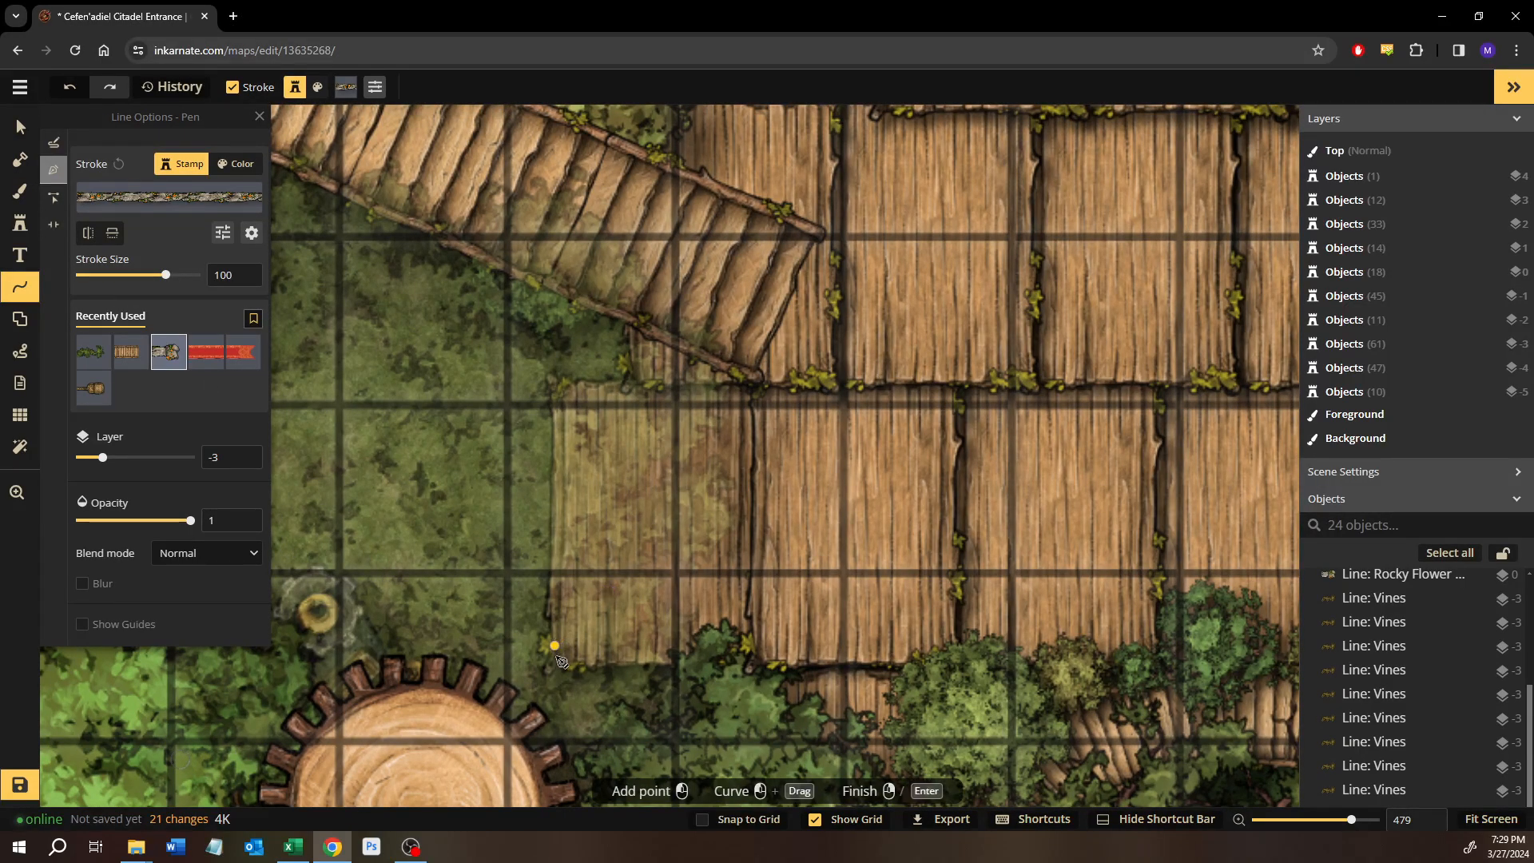
{"action": "left_click", "coordinate": [551, 383]}
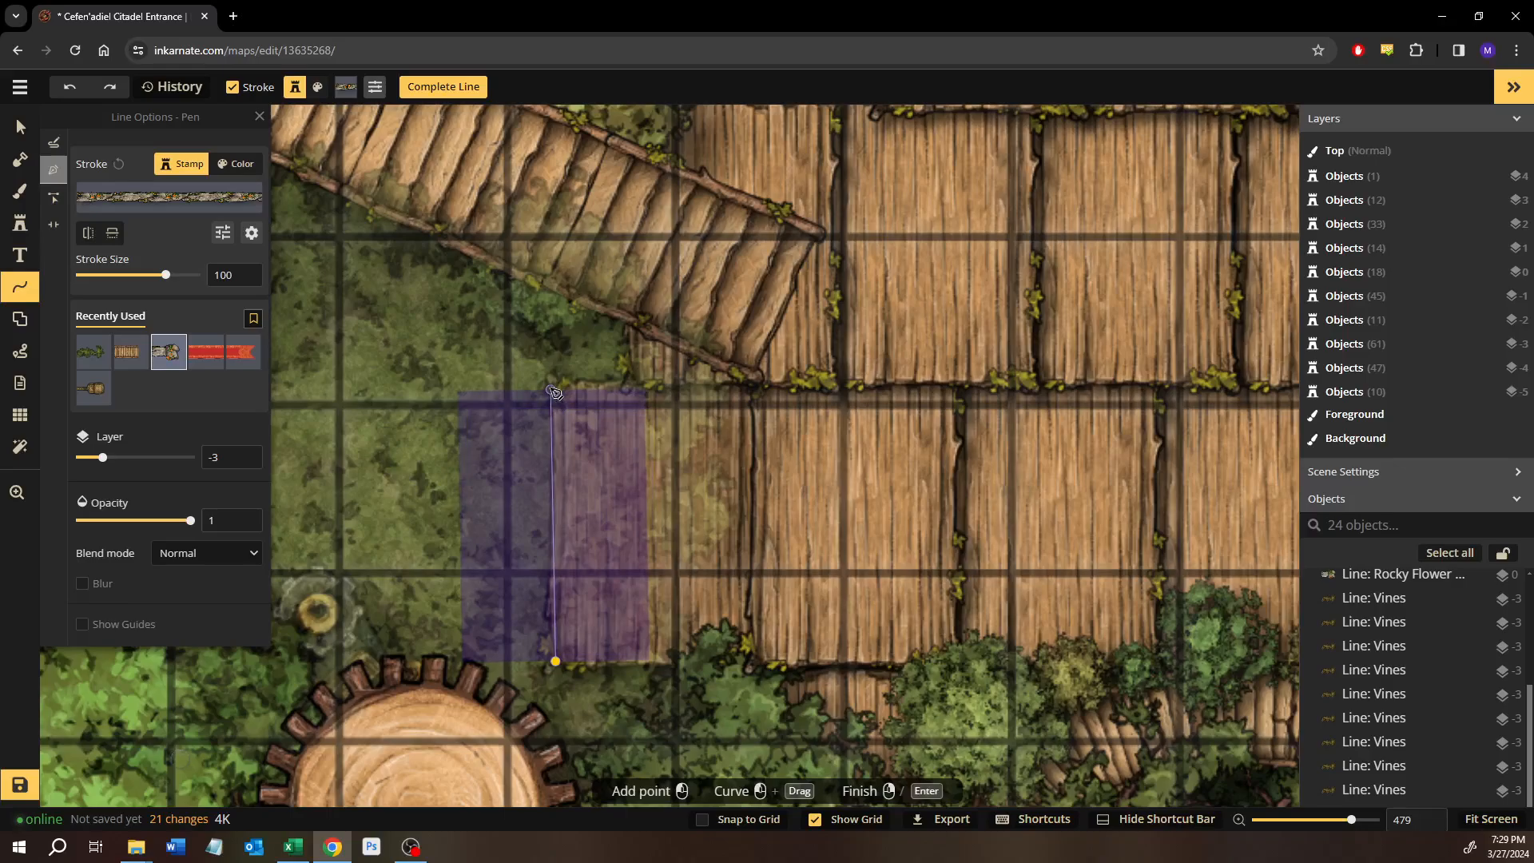
{"action": "left_click", "coordinate": [222, 275]}
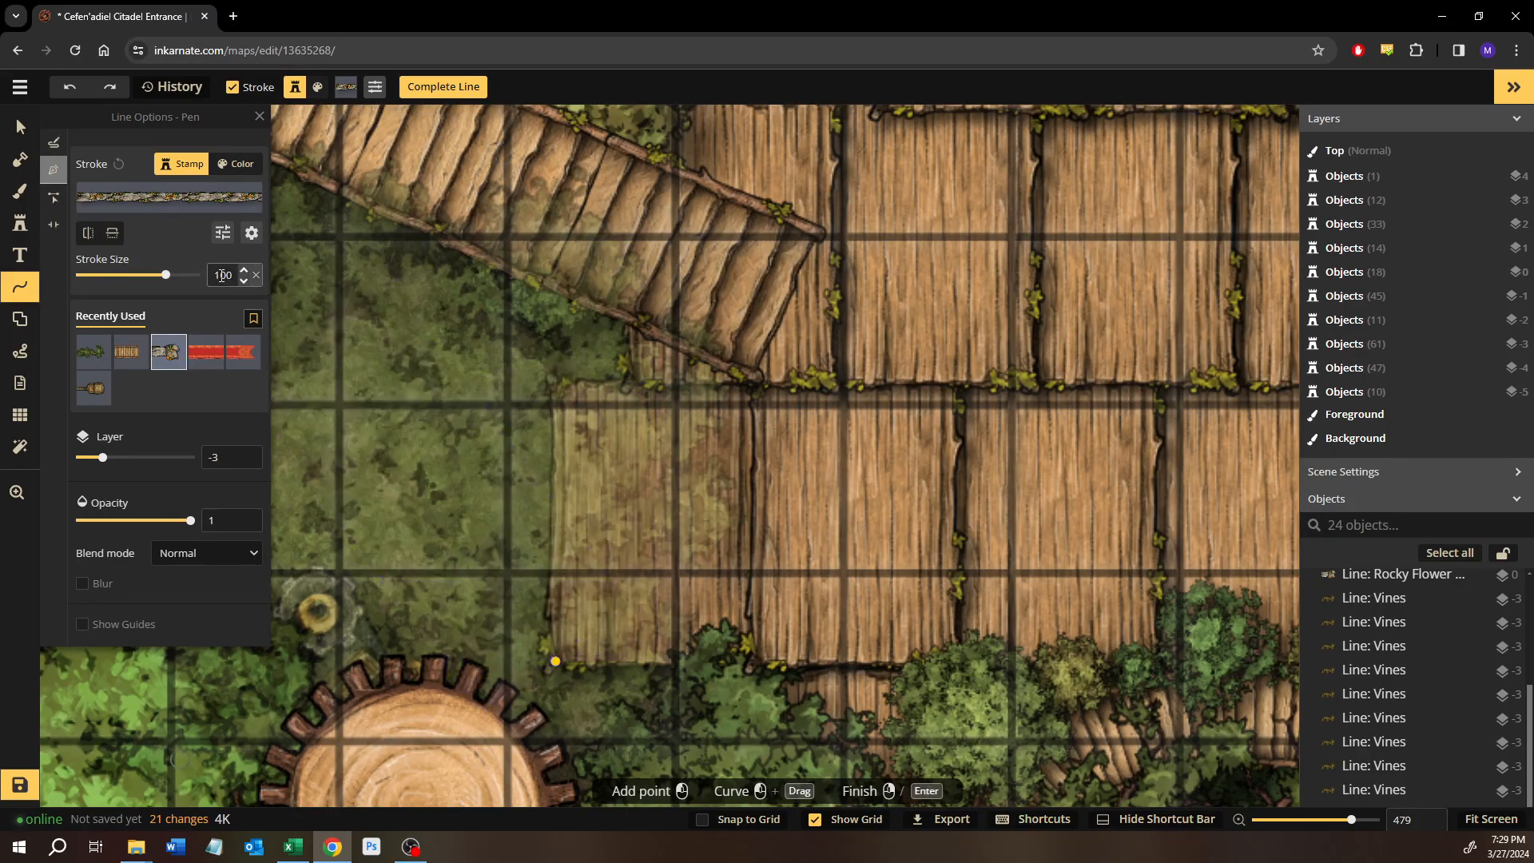
{"action": "type", "text": "30"}
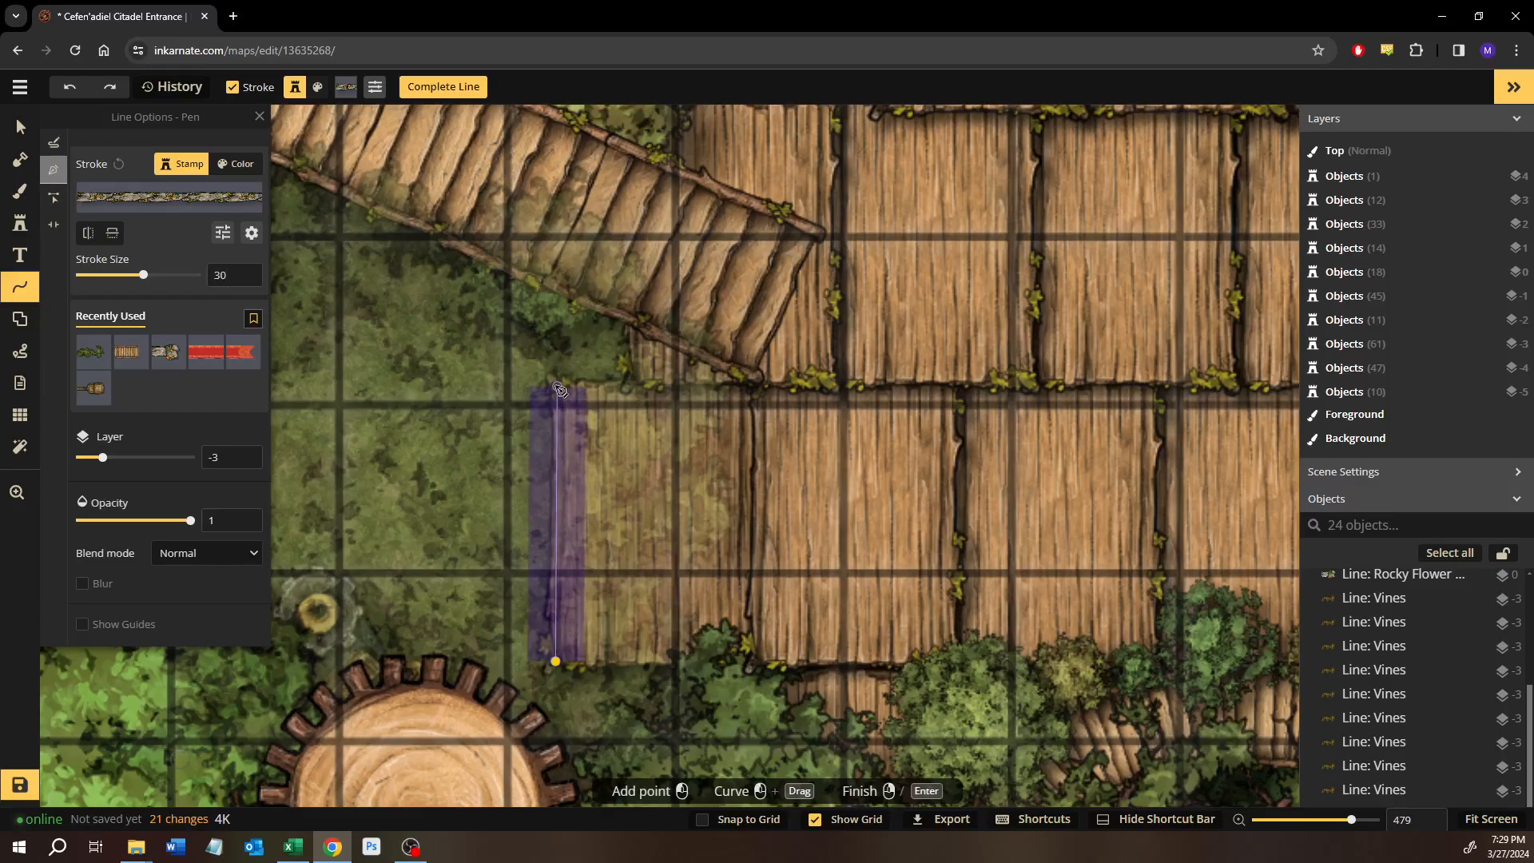
{"action": "left_click", "coordinate": [635, 385]}
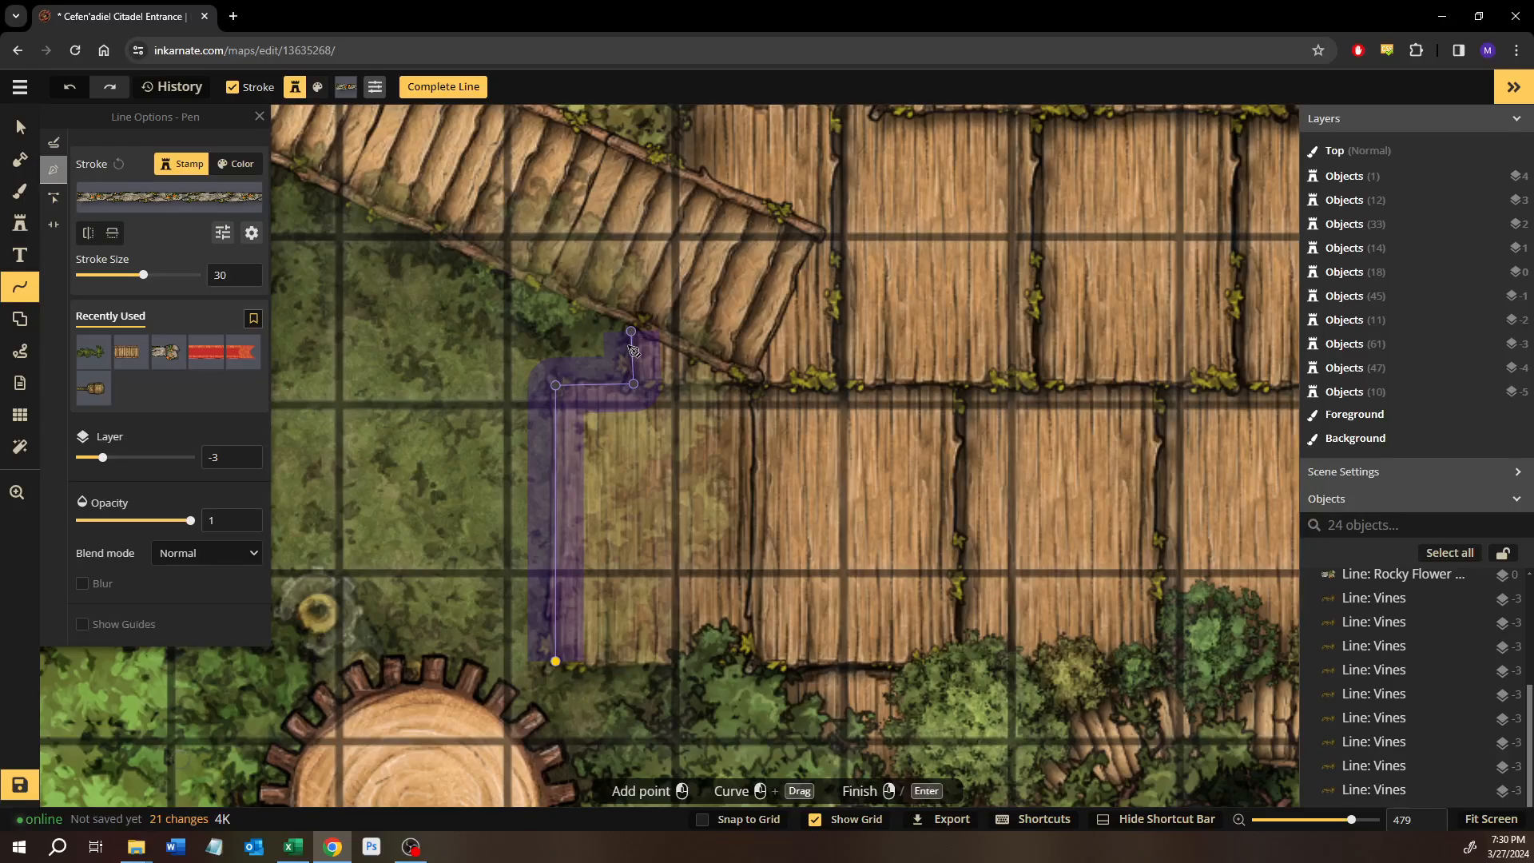
{"action": "right_click", "coordinate": [629, 347]}
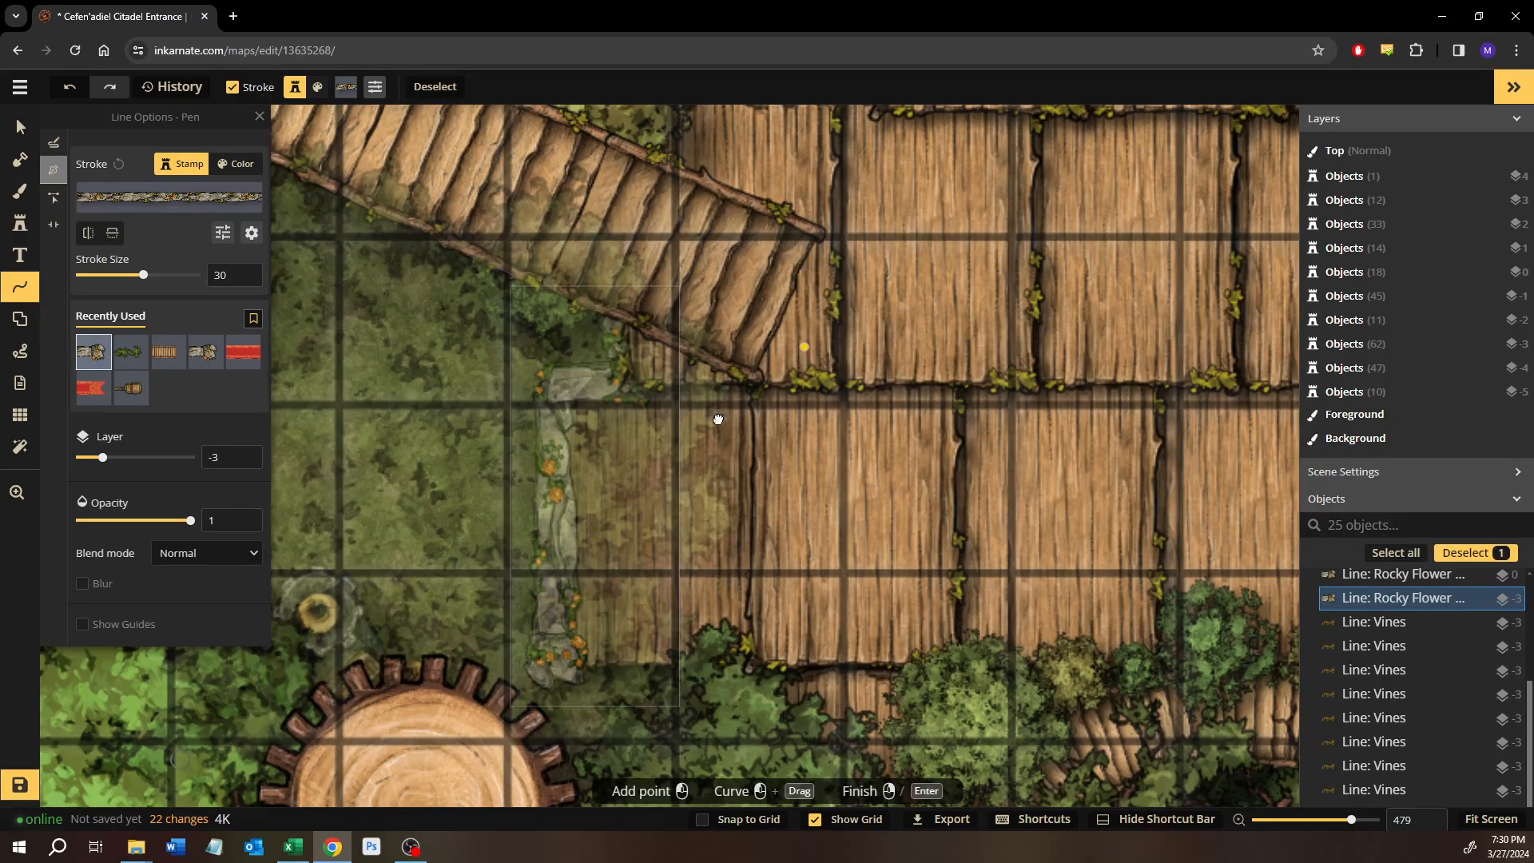
Draw a Rocky Flower pen line along the walkway's stepped northern edge, from the western stairs to the eastern stairs.
{"action": "scroll", "coordinate": [720, 409], "scroll_direction": "up", "scroll_amount": 5}
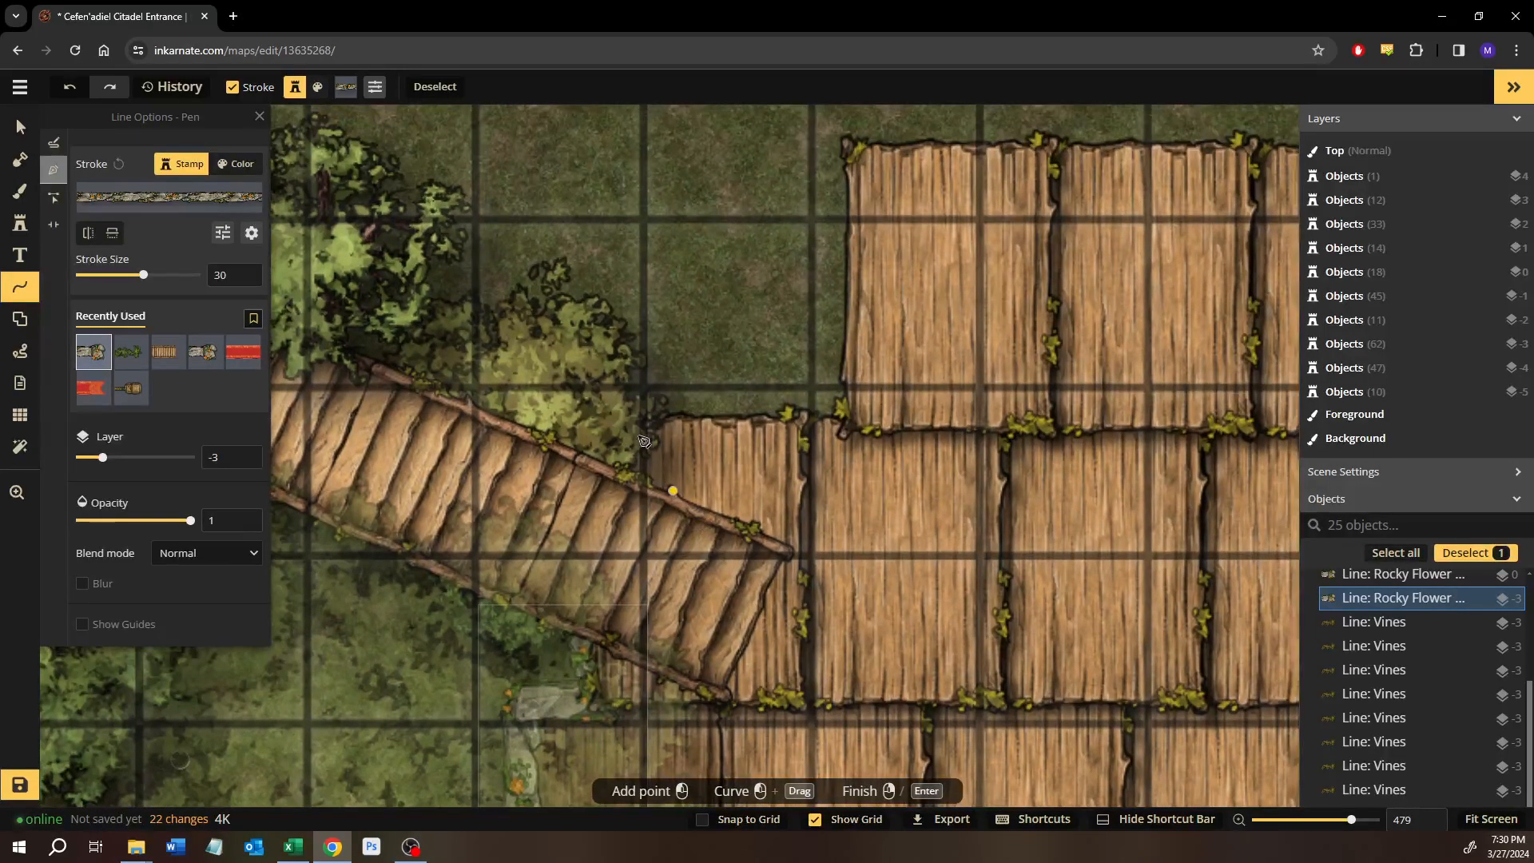
{"action": "left_click", "coordinate": [635, 468]}
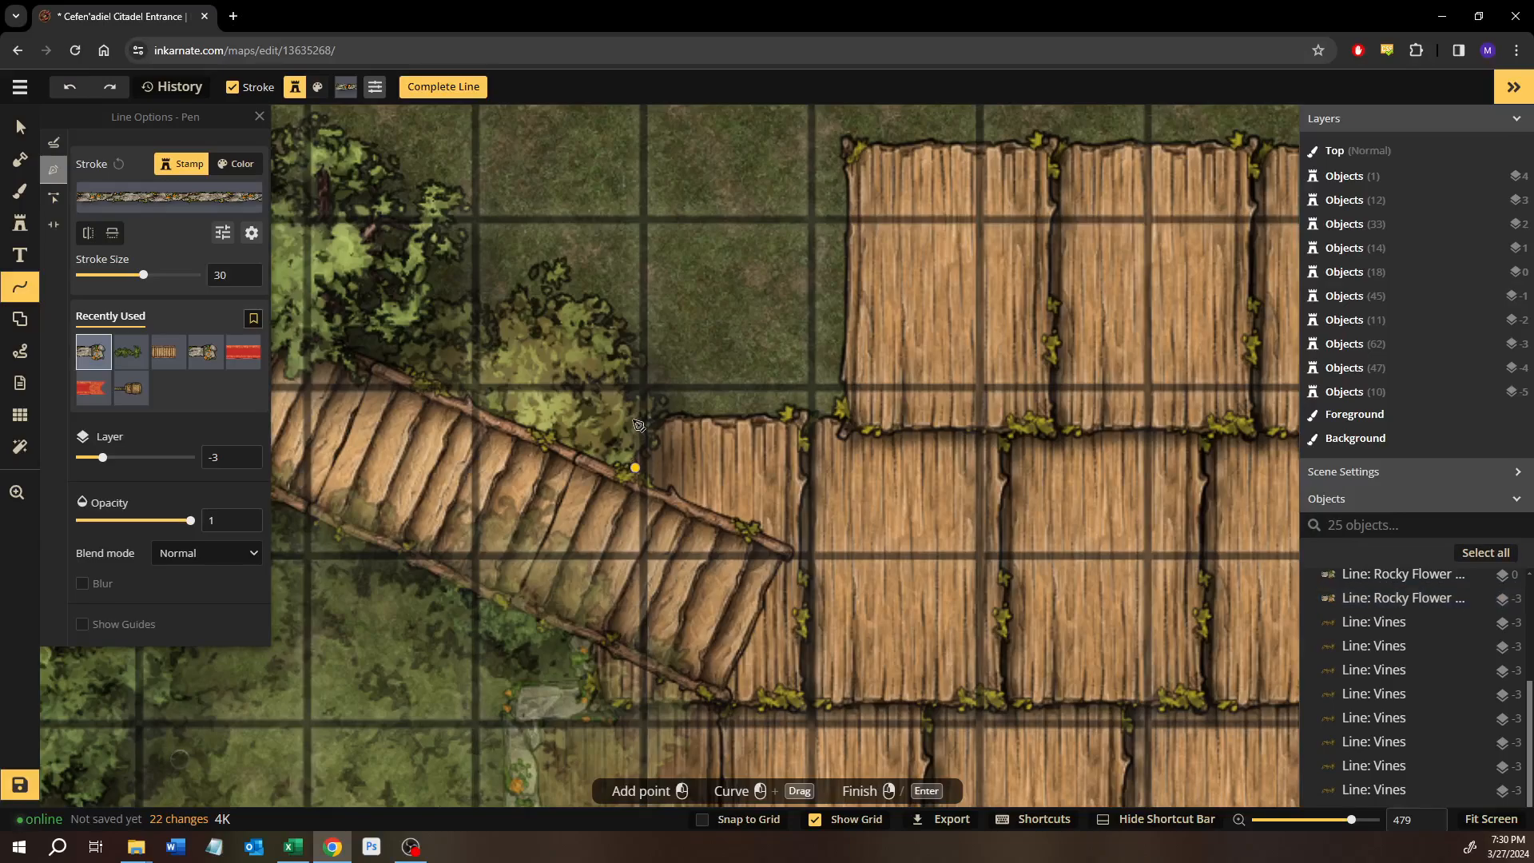
{"action": "left_click", "coordinate": [632, 416]}
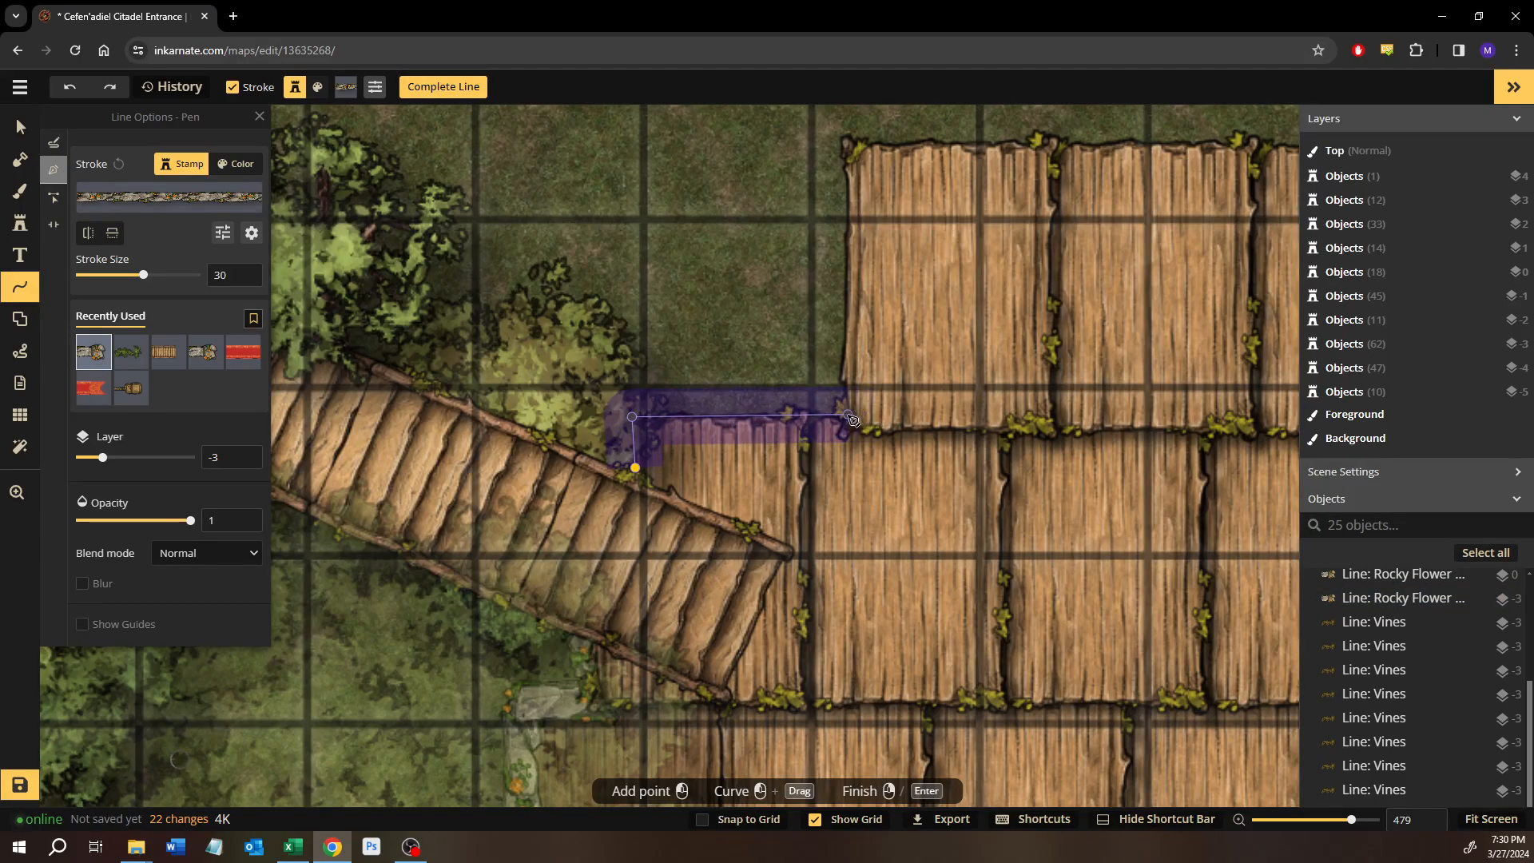
{"action": "left_click", "coordinate": [847, 415]}
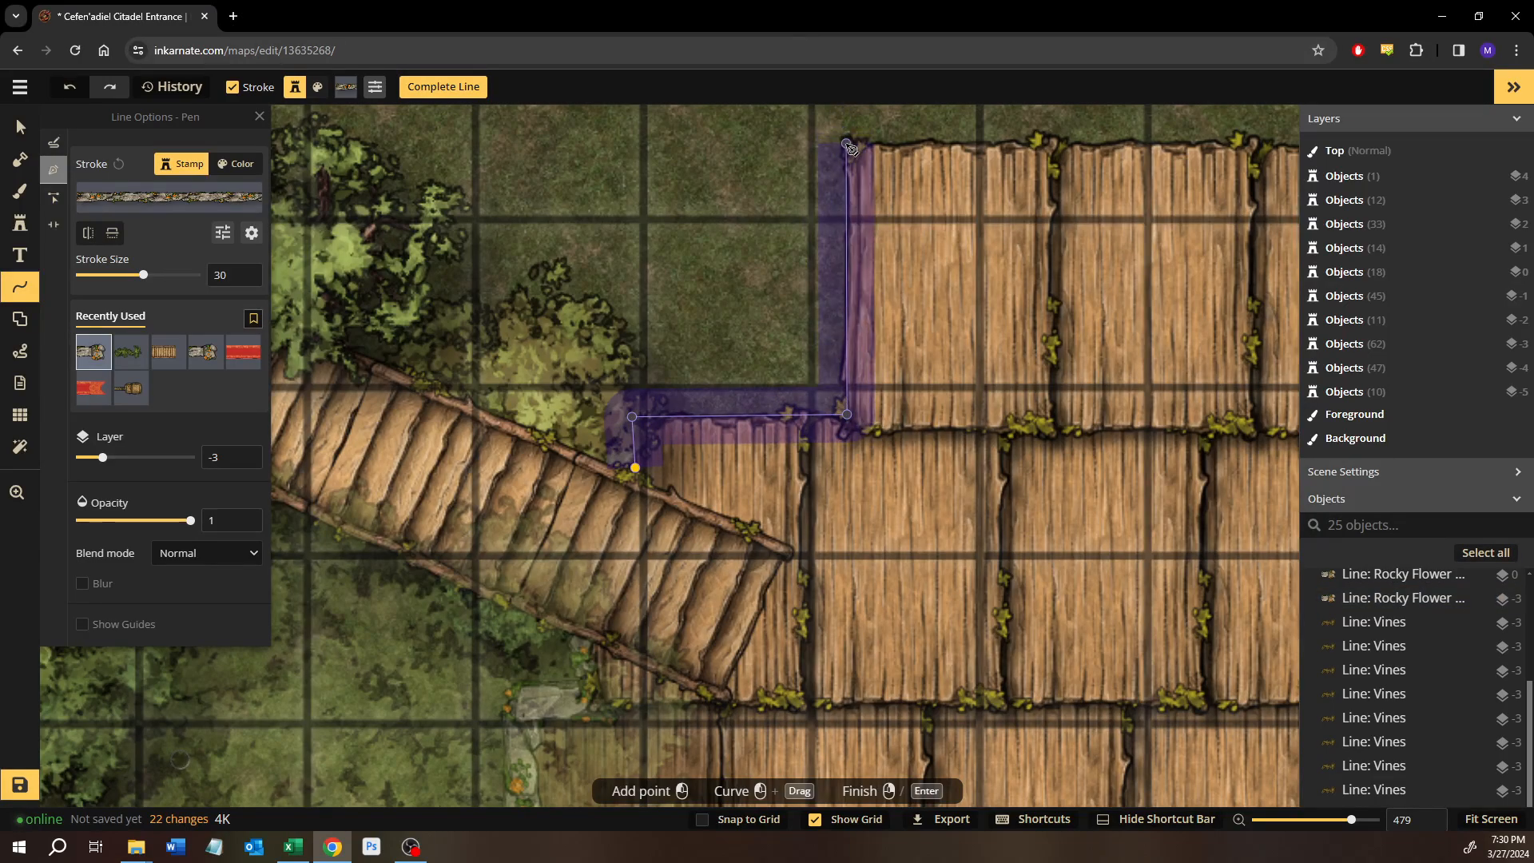
{"action": "left_click_drag", "start_coordinate": [546, 417], "coordinate": [428, 369]}
{"action": "left_click_drag", "start_coordinate": [924, 336], "coordinate": [391, 354]}
{"action": "left_click_drag", "start_coordinate": [1094, 418], "coordinate": [447, 401]}
{"action": "left_click_drag", "start_coordinate": [1064, 399], "coordinate": [555, 397]}
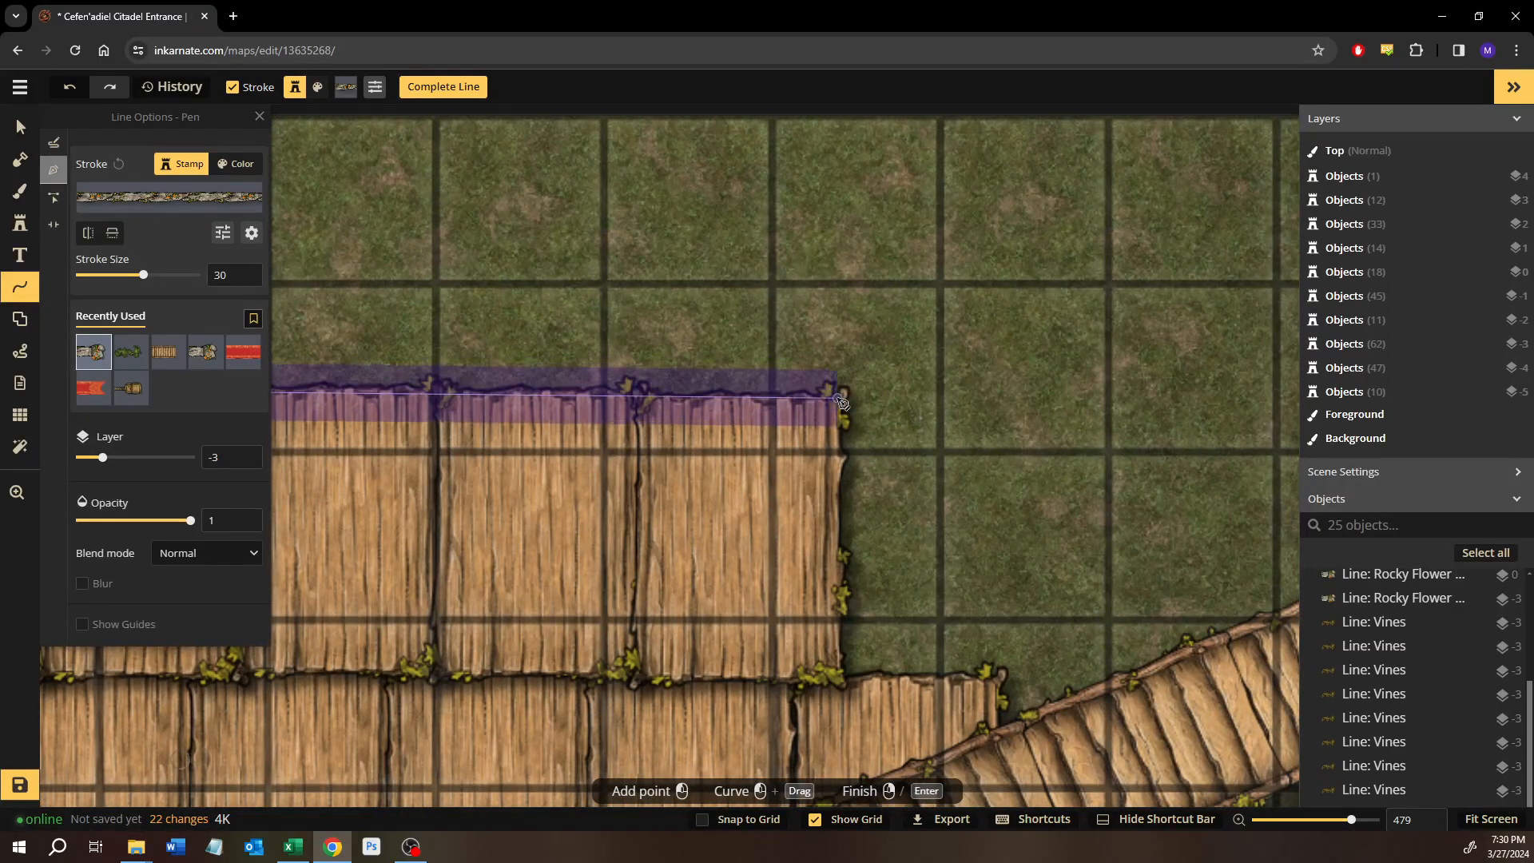
{"action": "left_click", "coordinate": [842, 674]}
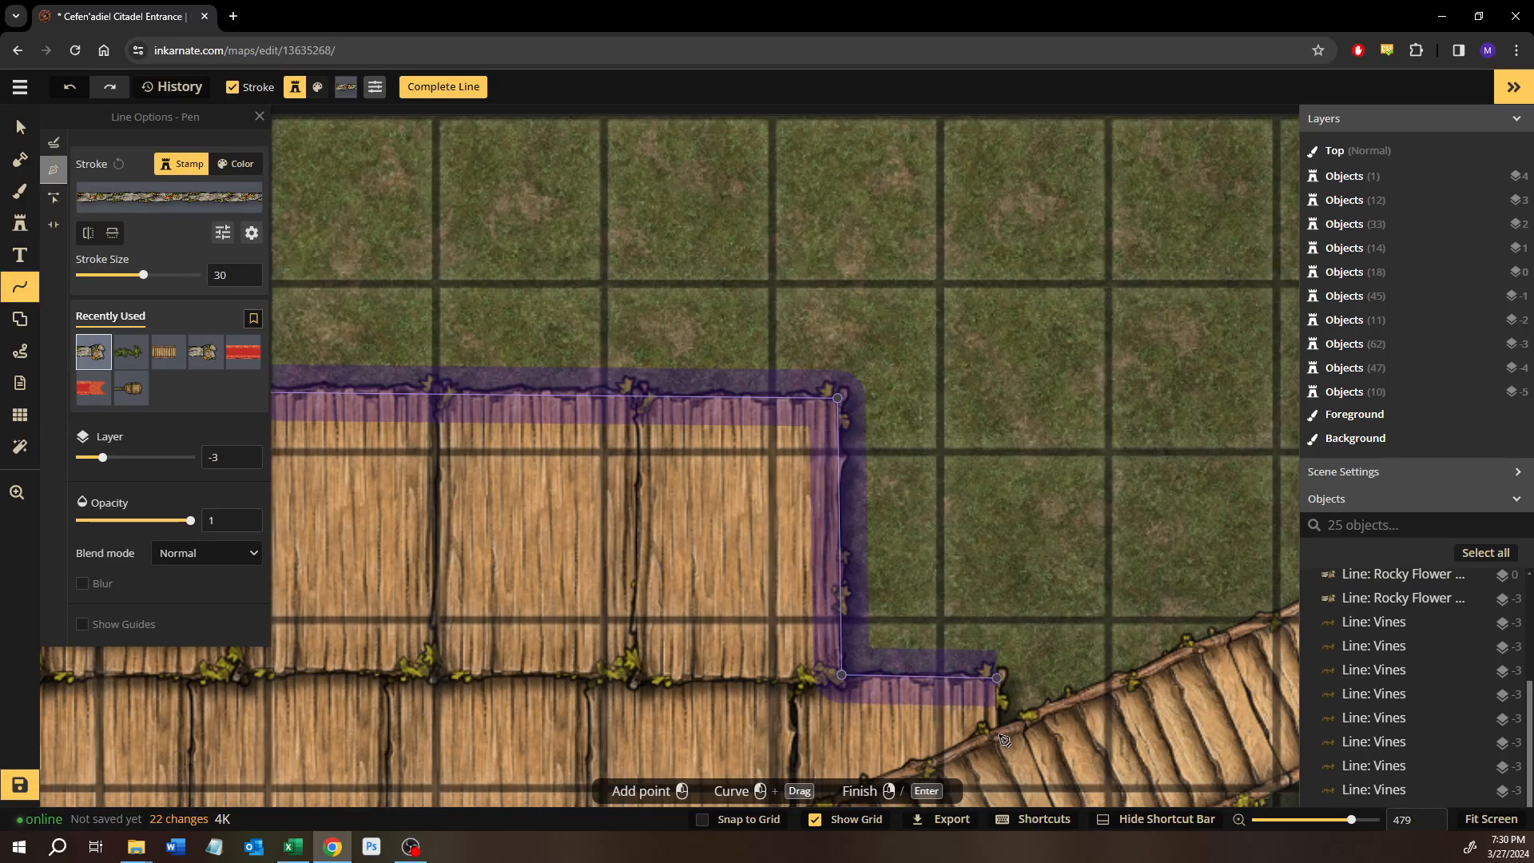
{"action": "left_click", "coordinate": [1010, 706]}
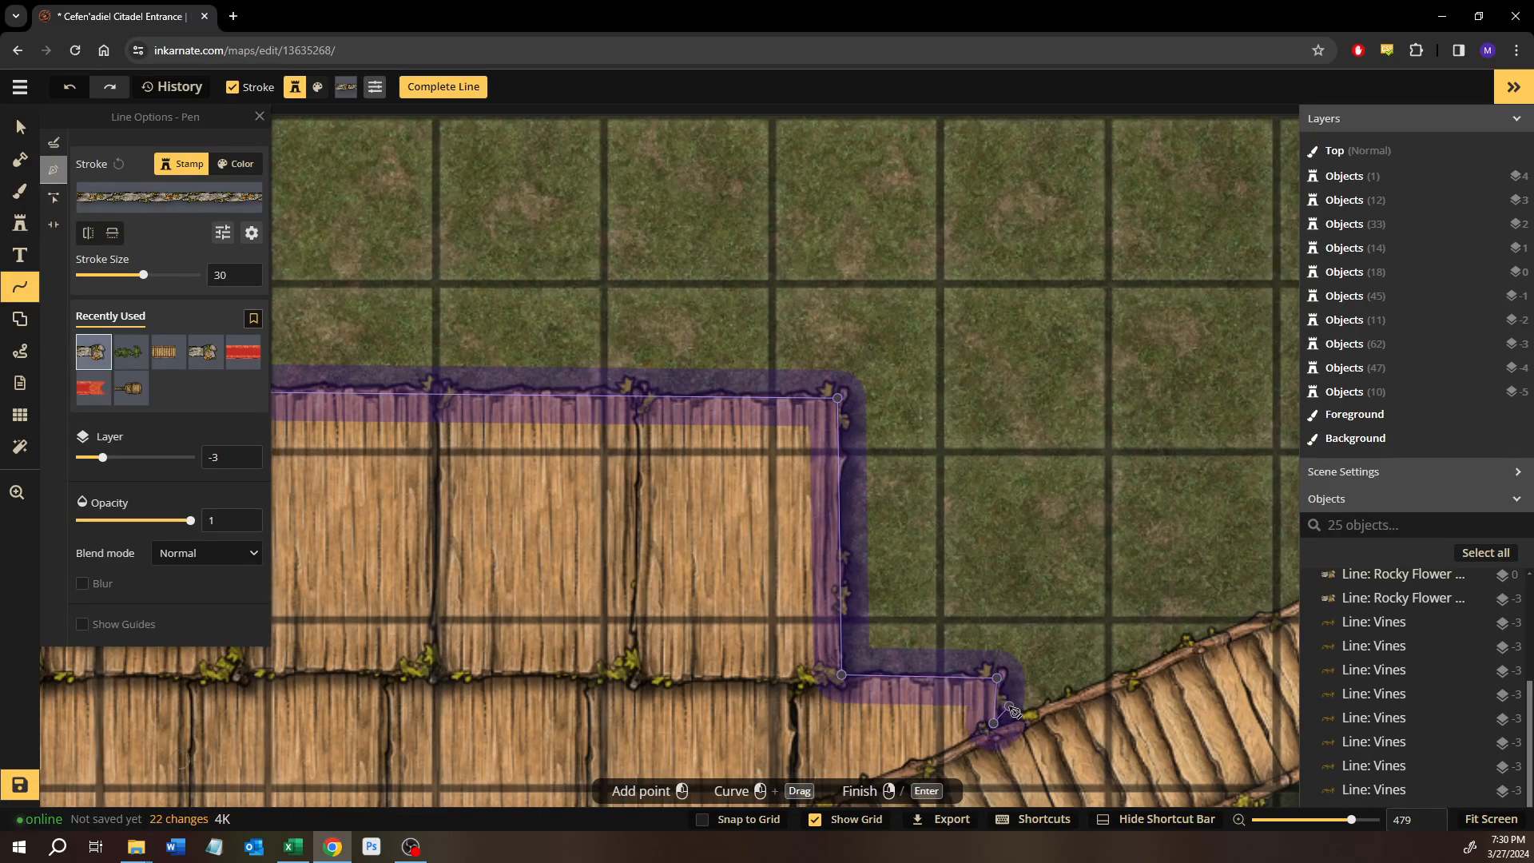
{"action": "key", "text": "Return"}
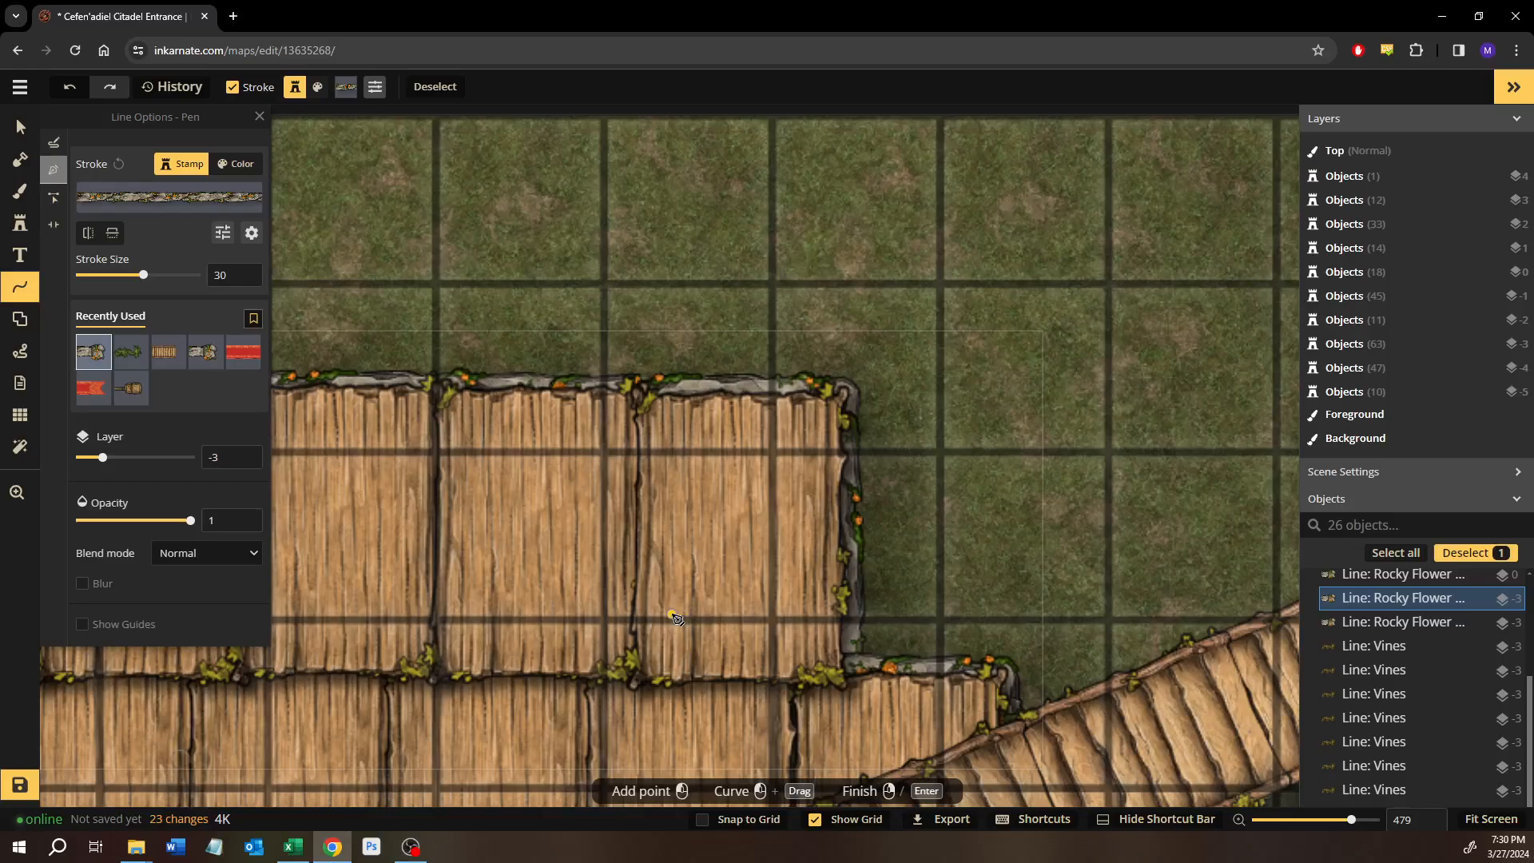
Raise the Rocky Flower line on the walkway's northern edge to layer -1.
{"action": "left_click_drag", "start_coordinate": [590, 660], "coordinate": [1244, 521]}
{"action": "left_click_drag", "start_coordinate": [496, 517], "coordinate": [1143, 667]}
{"action": "left_click_drag", "start_coordinate": [739, 566], "coordinate": [1224, 544]}
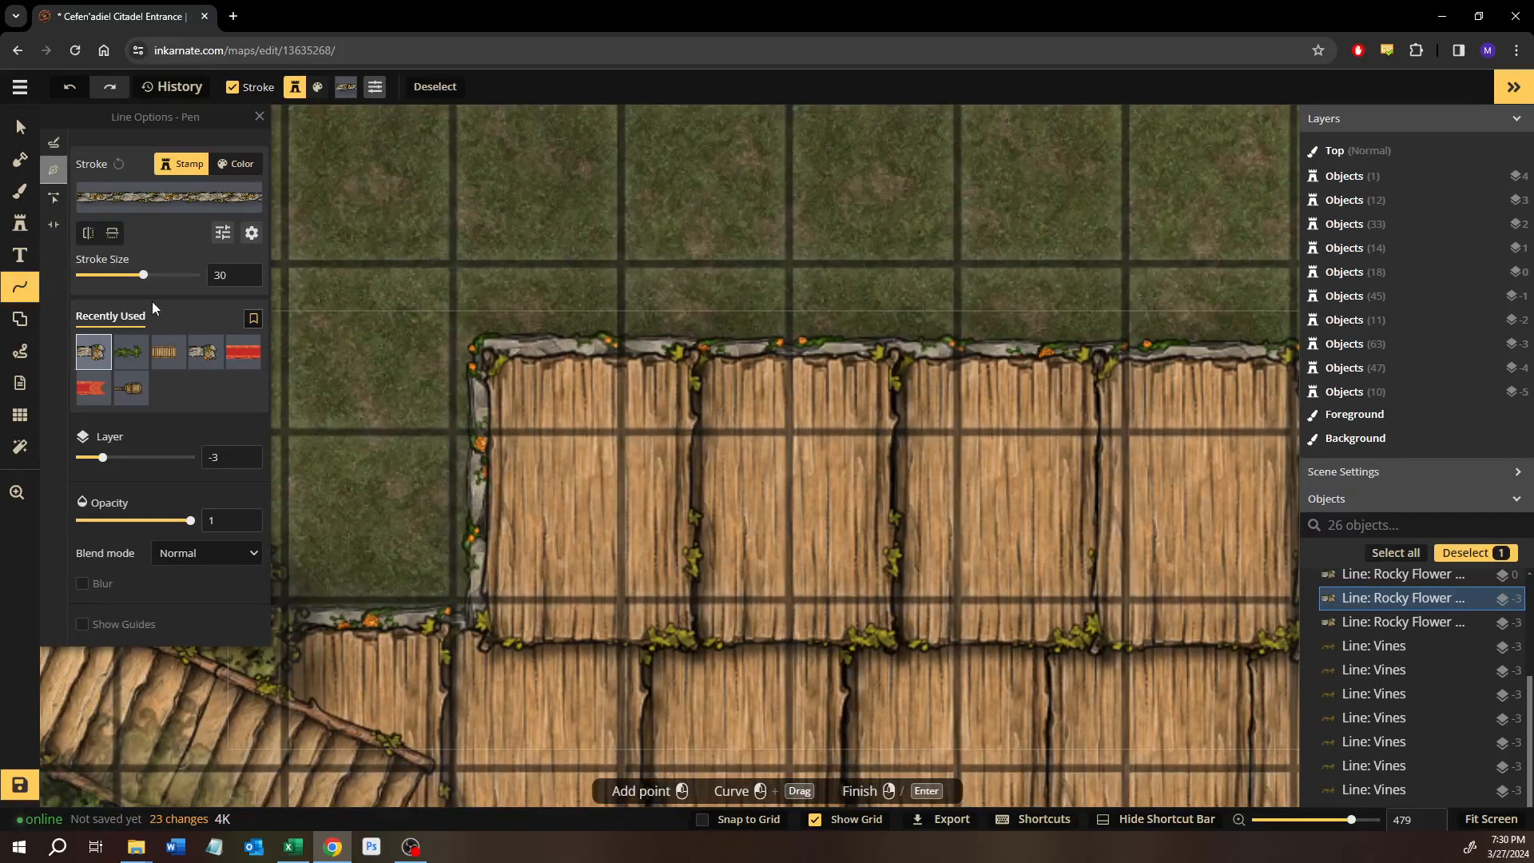
{"action": "left_click", "coordinate": [245, 453]}
{"action": "left_click", "coordinate": [244, 453]}
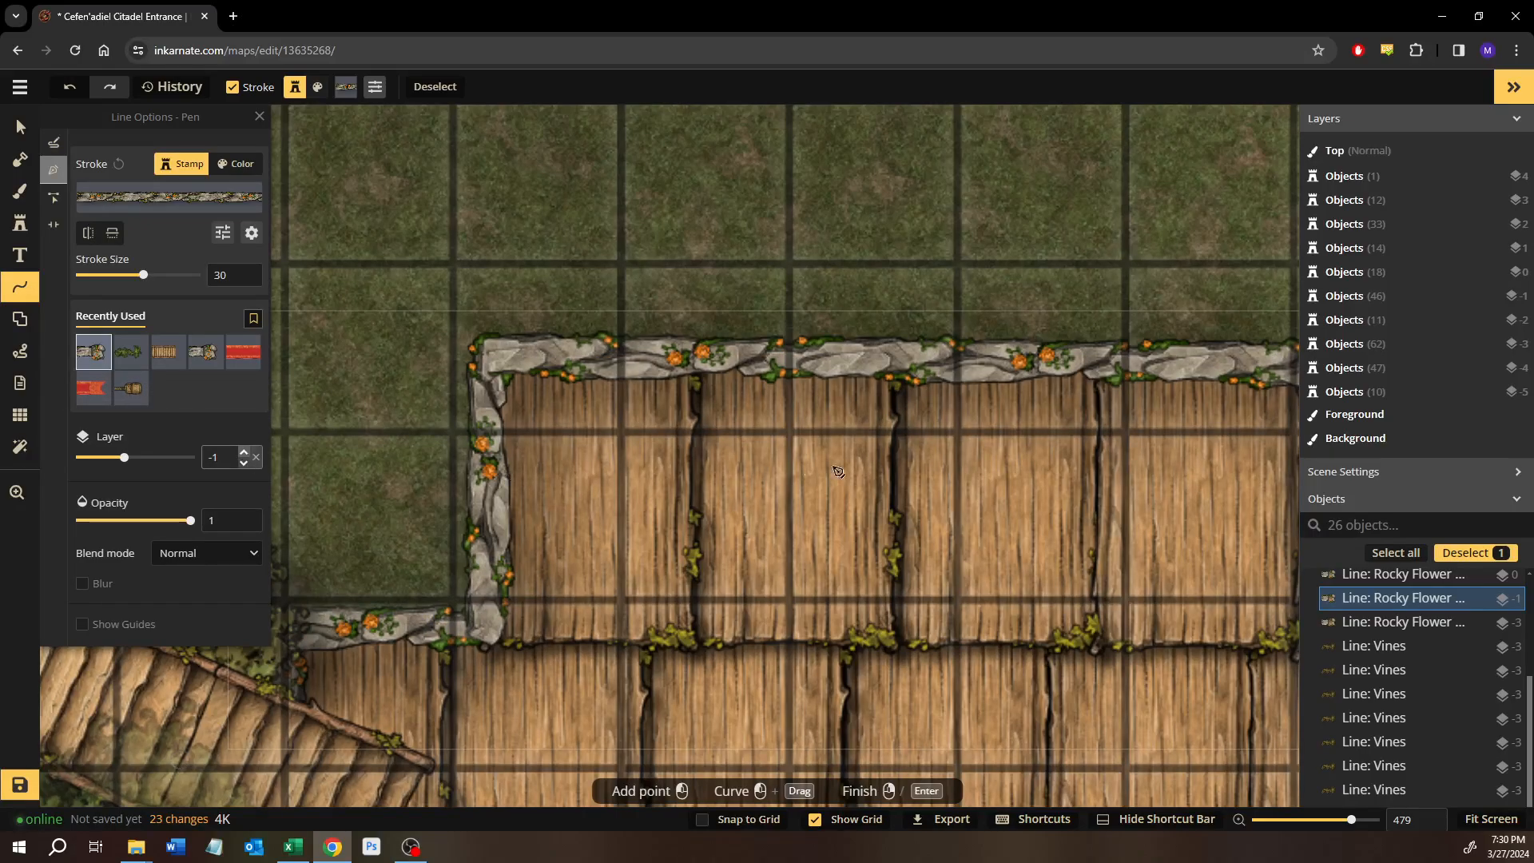
Select the short Rocky Flower line at the walkway's western end, below the stairs, and raise it to layer -1.
{"action": "left_click_drag", "start_coordinate": [871, 468], "coordinate": [1084, 297]}
{"action": "left_click_drag", "start_coordinate": [617, 615], "coordinate": [717, 415]}
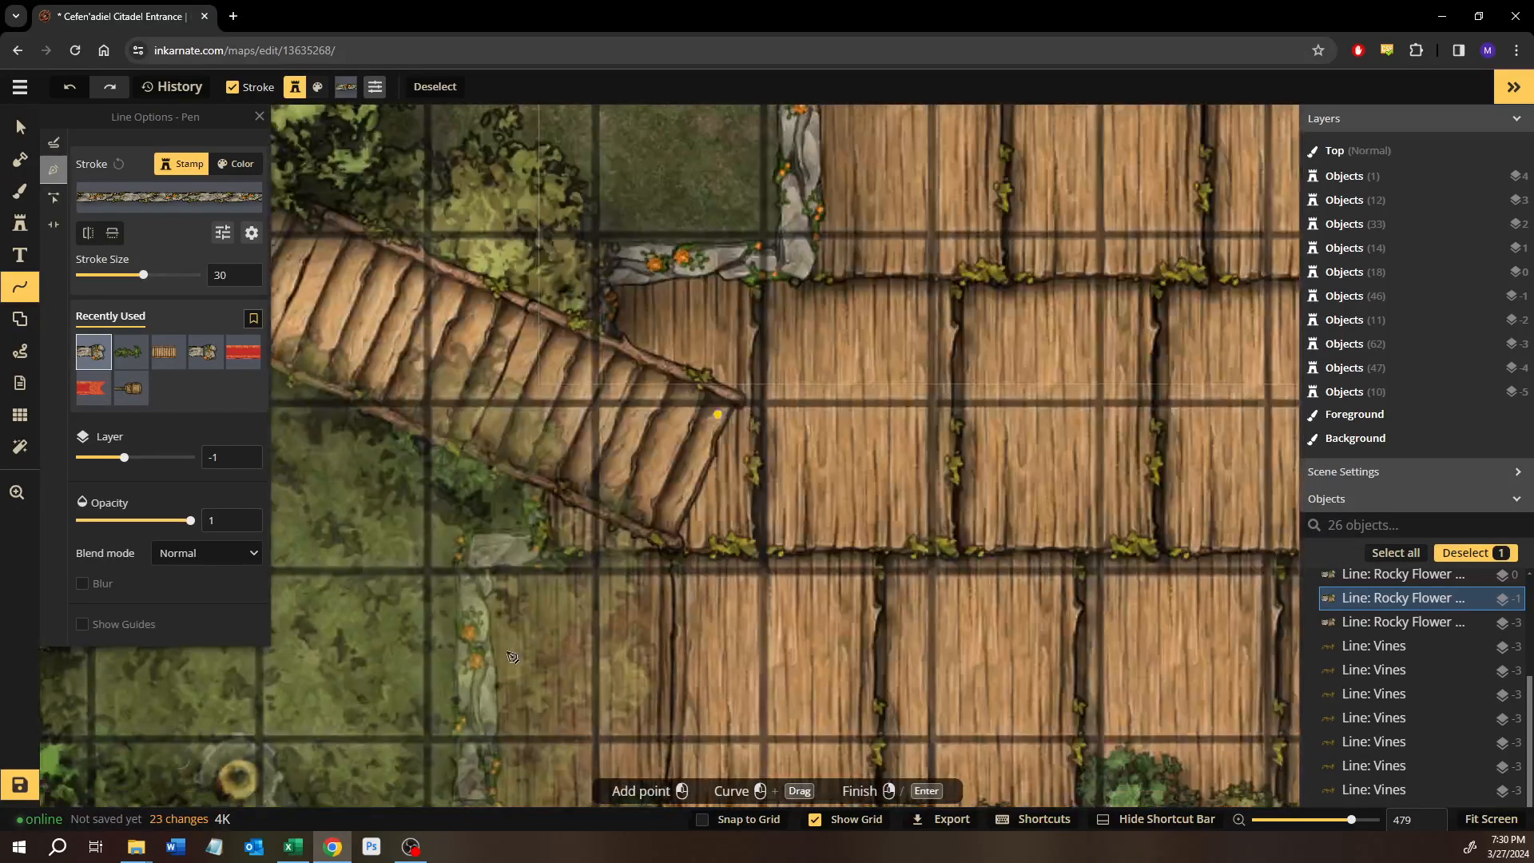
{"action": "left_click", "coordinate": [20, 127]}
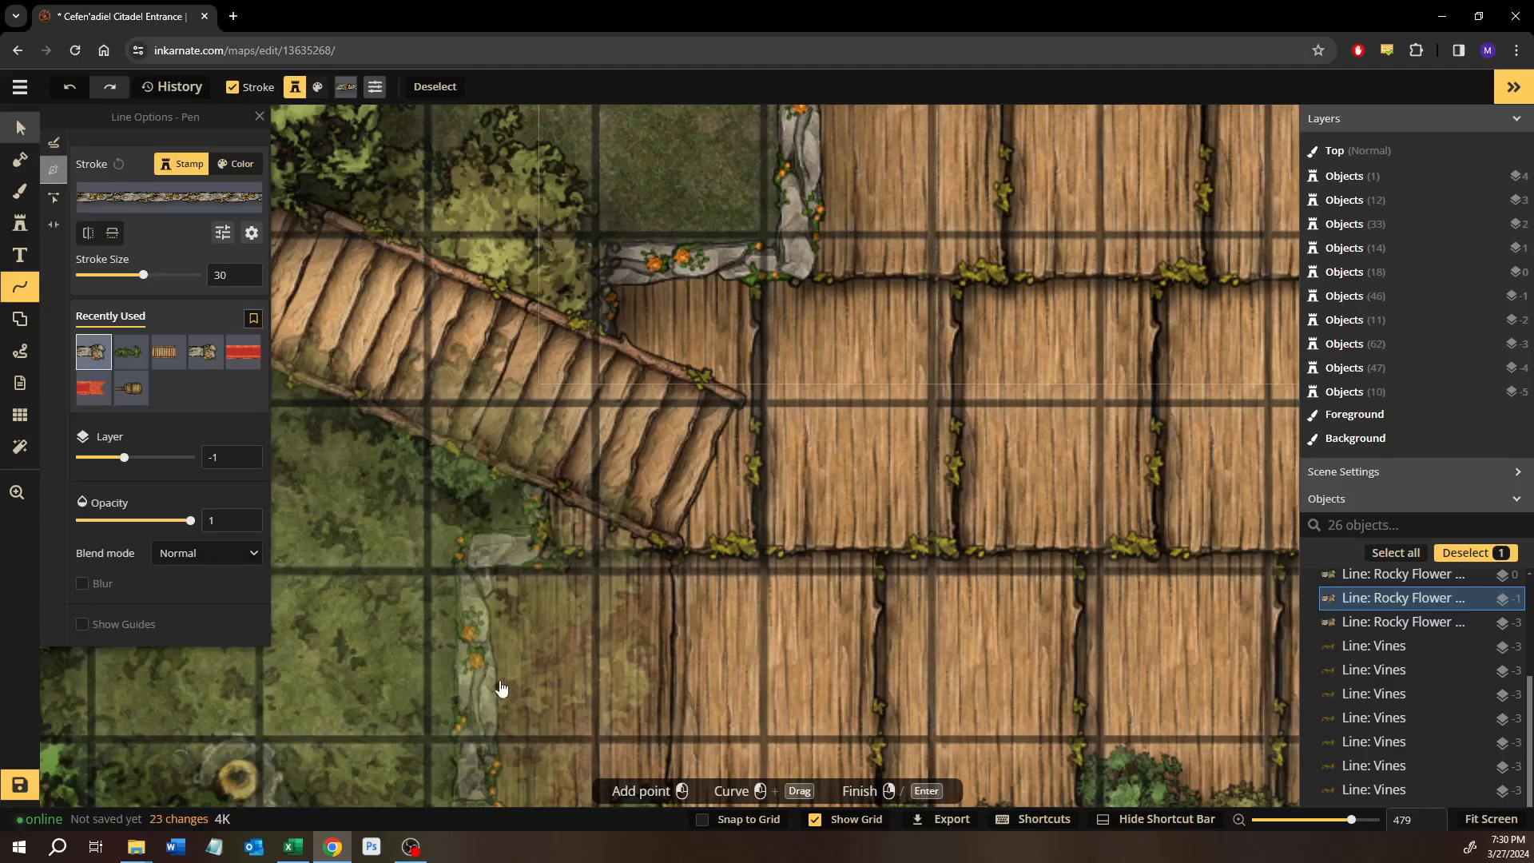
{"action": "left_click", "coordinate": [466, 626]}
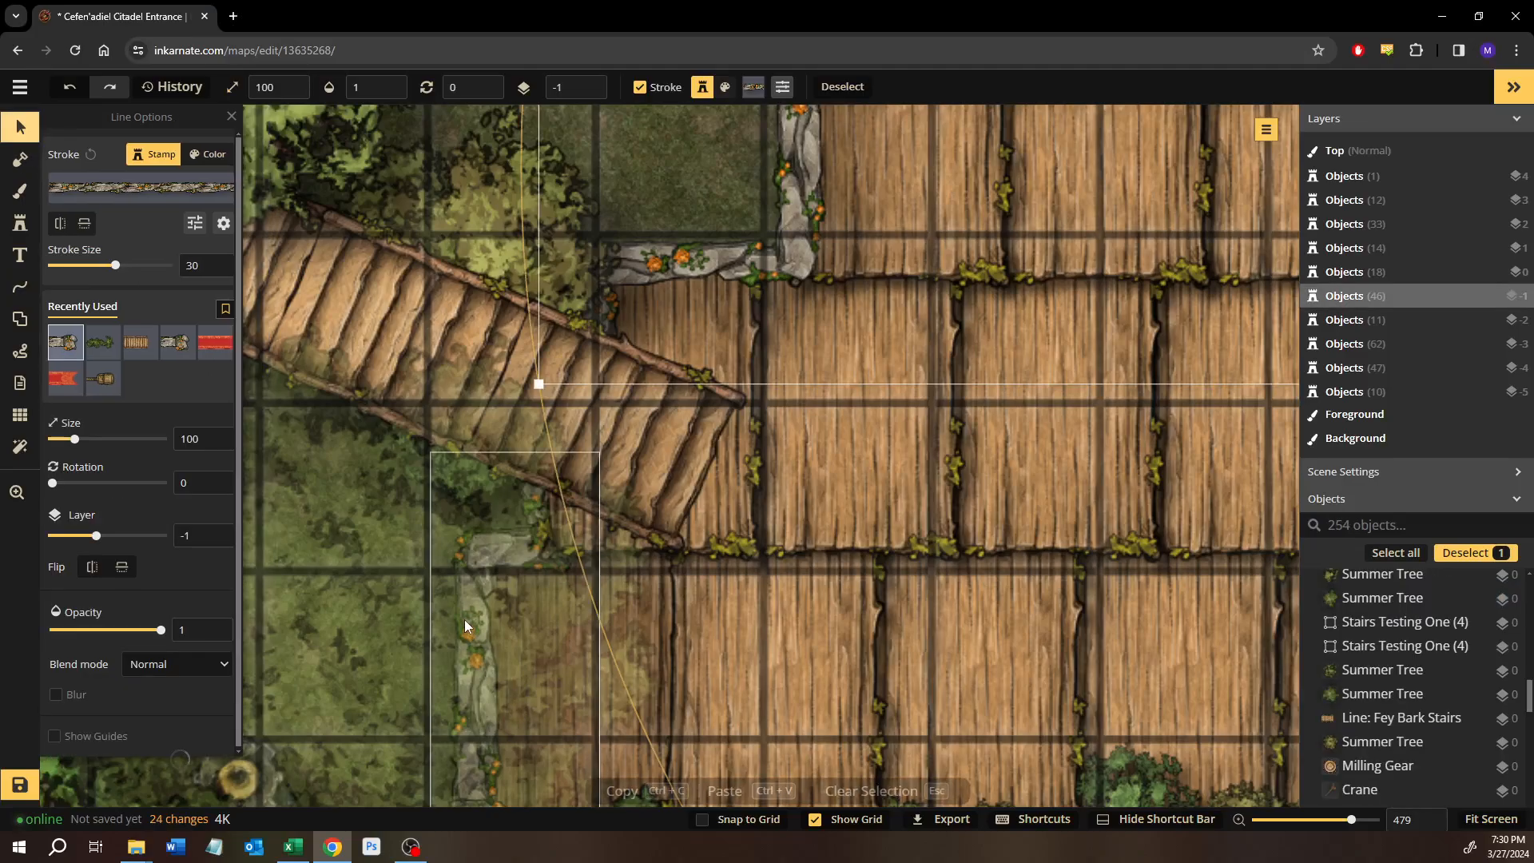
{"action": "left_click", "coordinate": [215, 530]}
{"action": "left_click", "coordinate": [215, 531]}
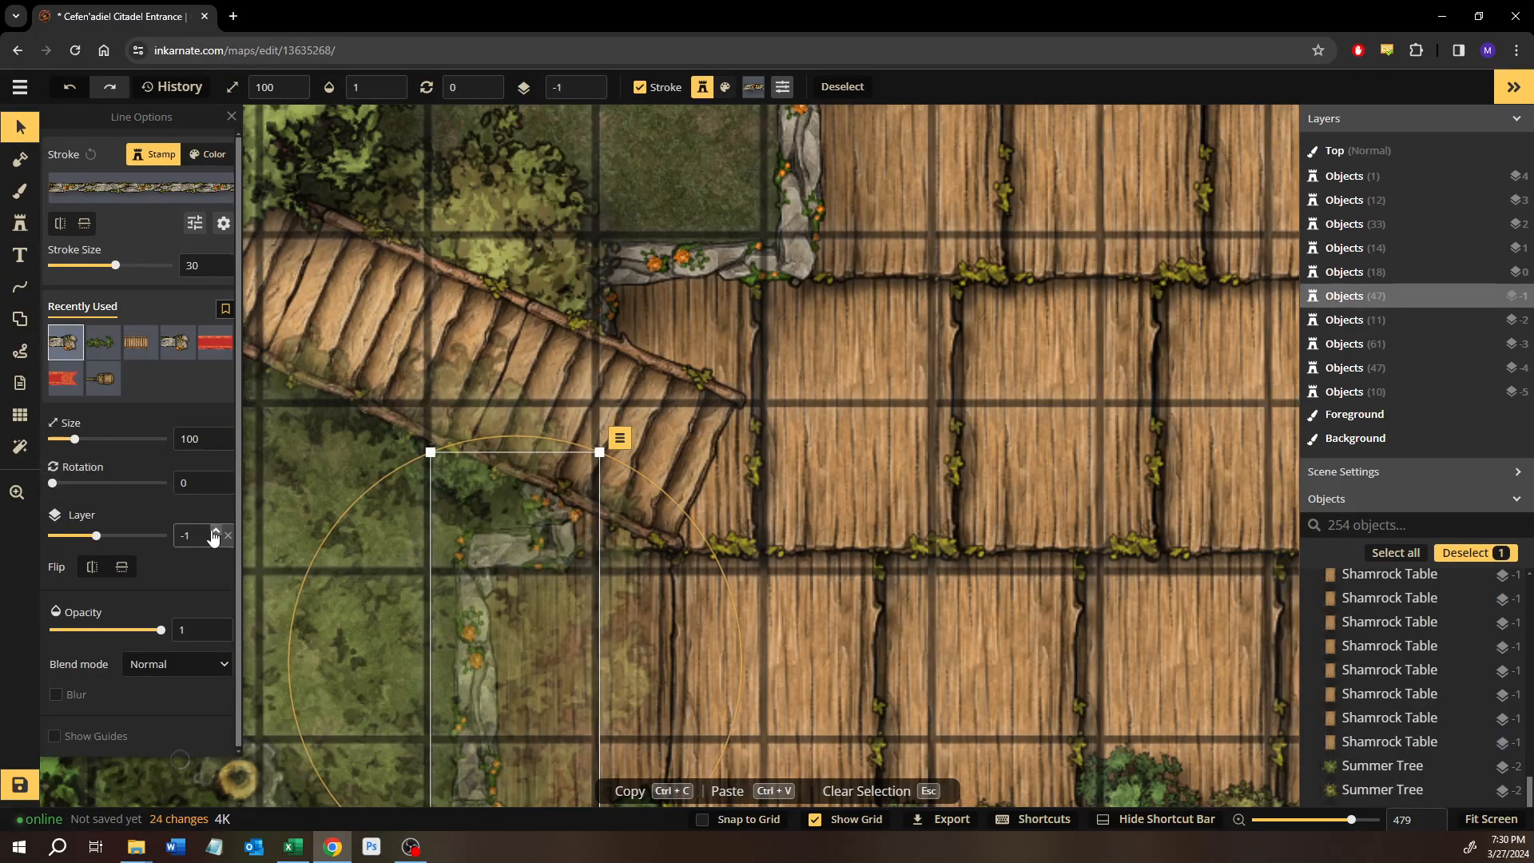
Examine the stone edging along the walkway's northern edge as far as the eastern stairs.
{"action": "left_click_drag", "start_coordinate": [863, 333], "coordinate": [320, 628]}
{"action": "left_click_drag", "start_coordinate": [1247, 373], "coordinate": [503, 338]}
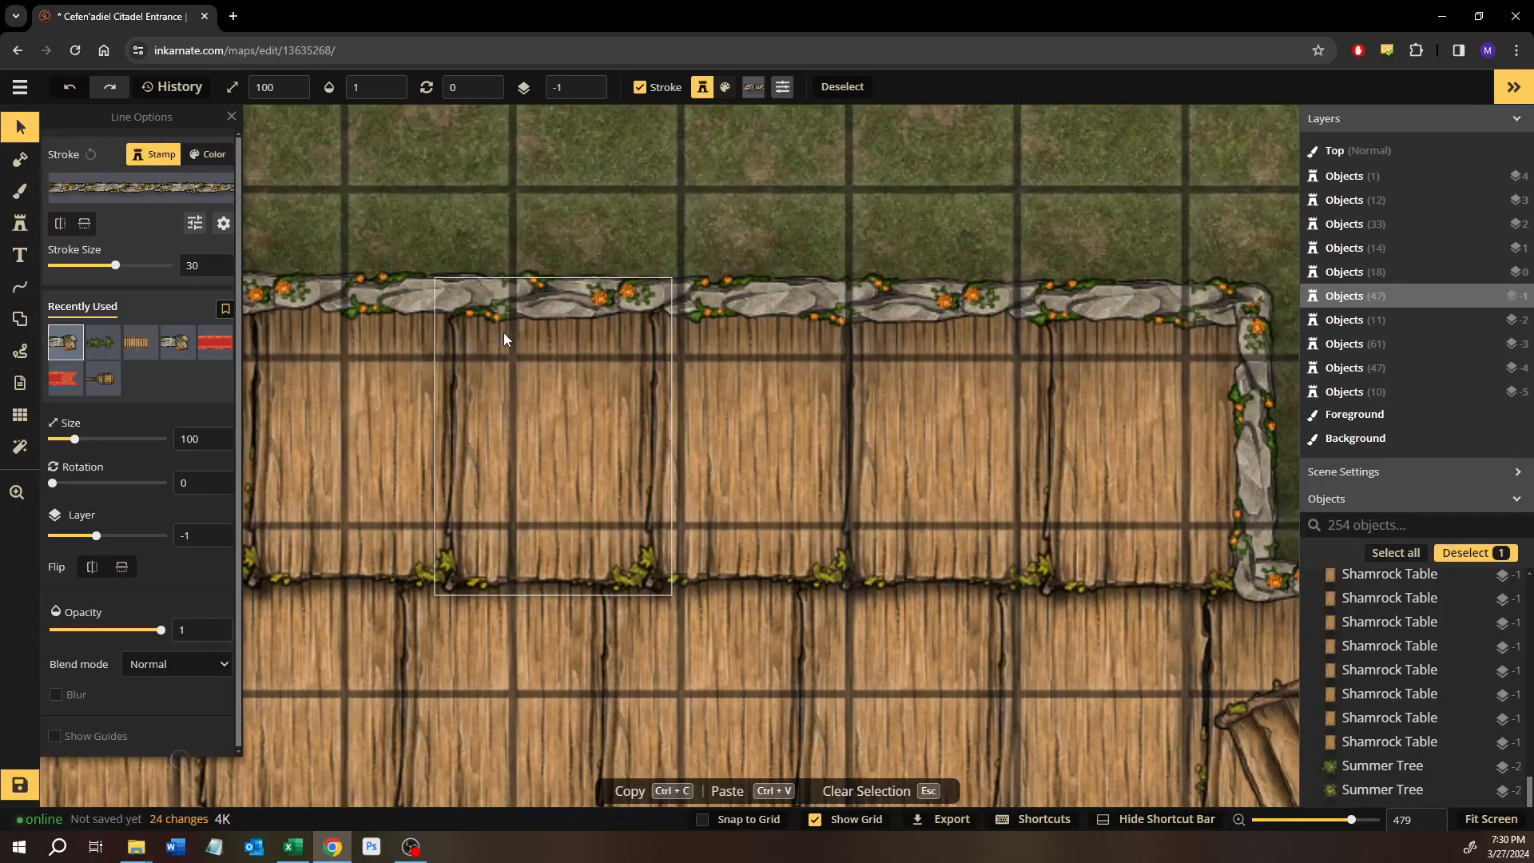
{"action": "left_click_drag", "start_coordinate": [1002, 551], "coordinate": [633, 358]}
{"action": "left_click_drag", "start_coordinate": [833, 444], "coordinate": [650, 298]}
{"action": "scroll", "coordinate": [609, 359], "scroll_direction": "down", "scroll_amount": 3}
{"action": "left_click_drag", "start_coordinate": [671, 445], "coordinate": [999, 571]}
{"action": "left_click_drag", "start_coordinate": [307, 360], "coordinate": [522, 463]}
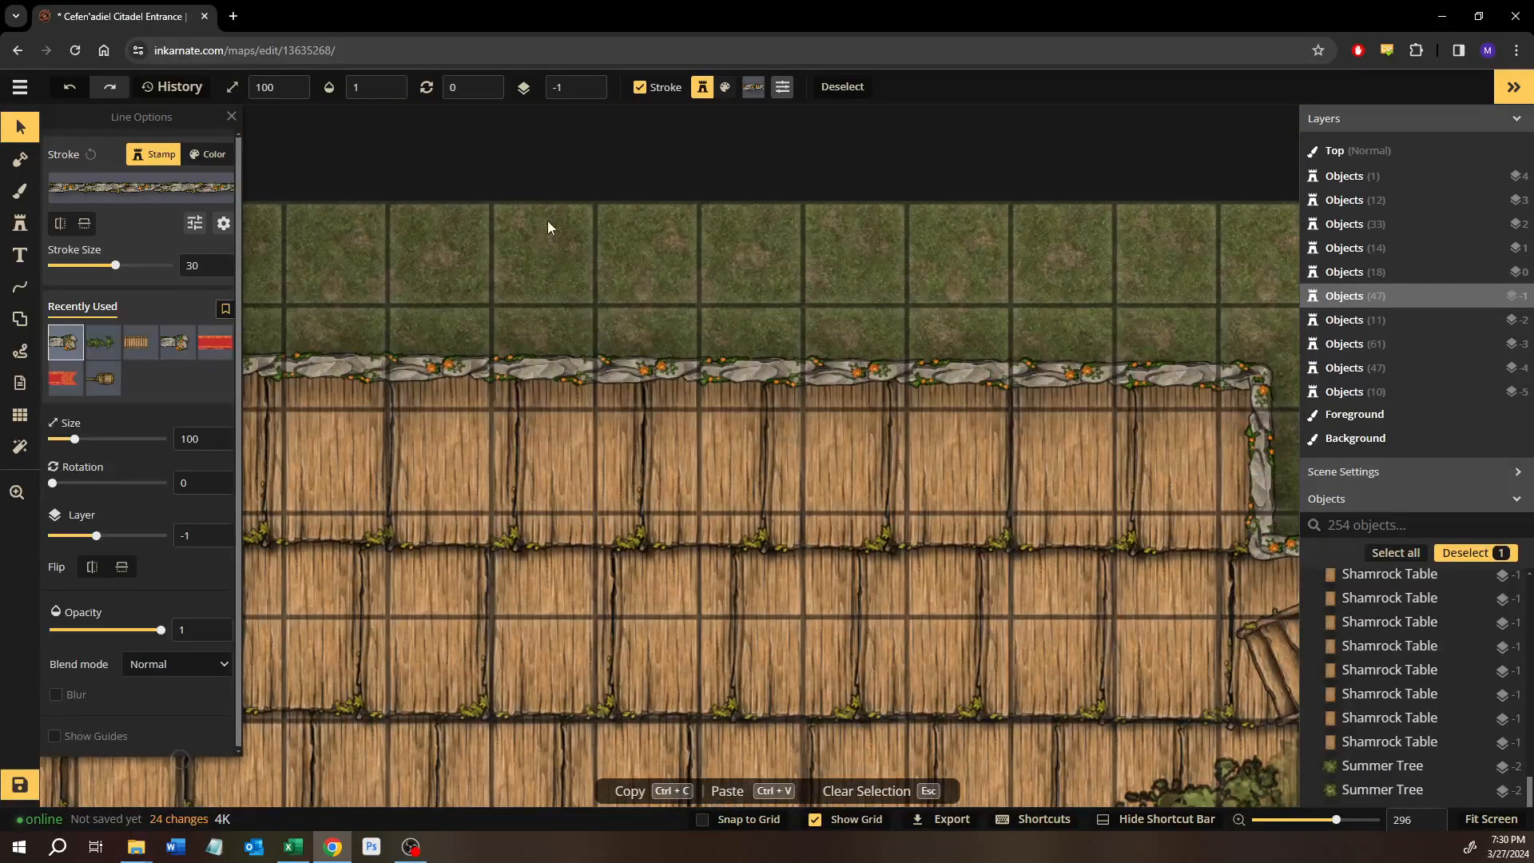
{"action": "left_click_drag", "start_coordinate": [926, 425], "coordinate": [479, 278]}
{"action": "left_click_drag", "start_coordinate": [823, 523], "coordinate": [651, 436]}
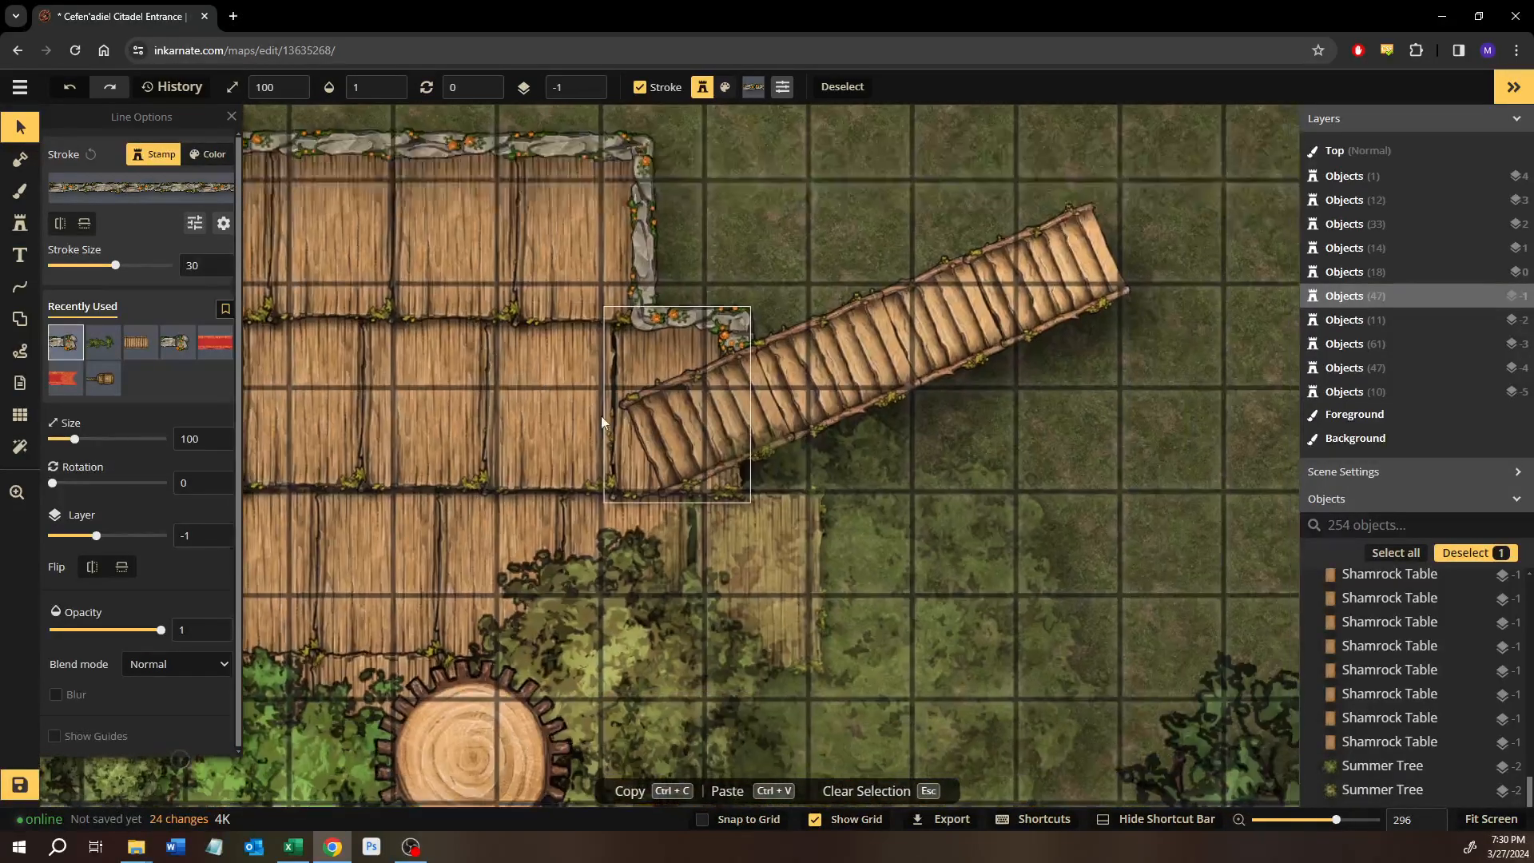
Draw a Rocky Flower pen line from below the eastern stairs along the plank step and down the walkway's eastern edge.
{"action": "left_click", "coordinate": [20, 286]}
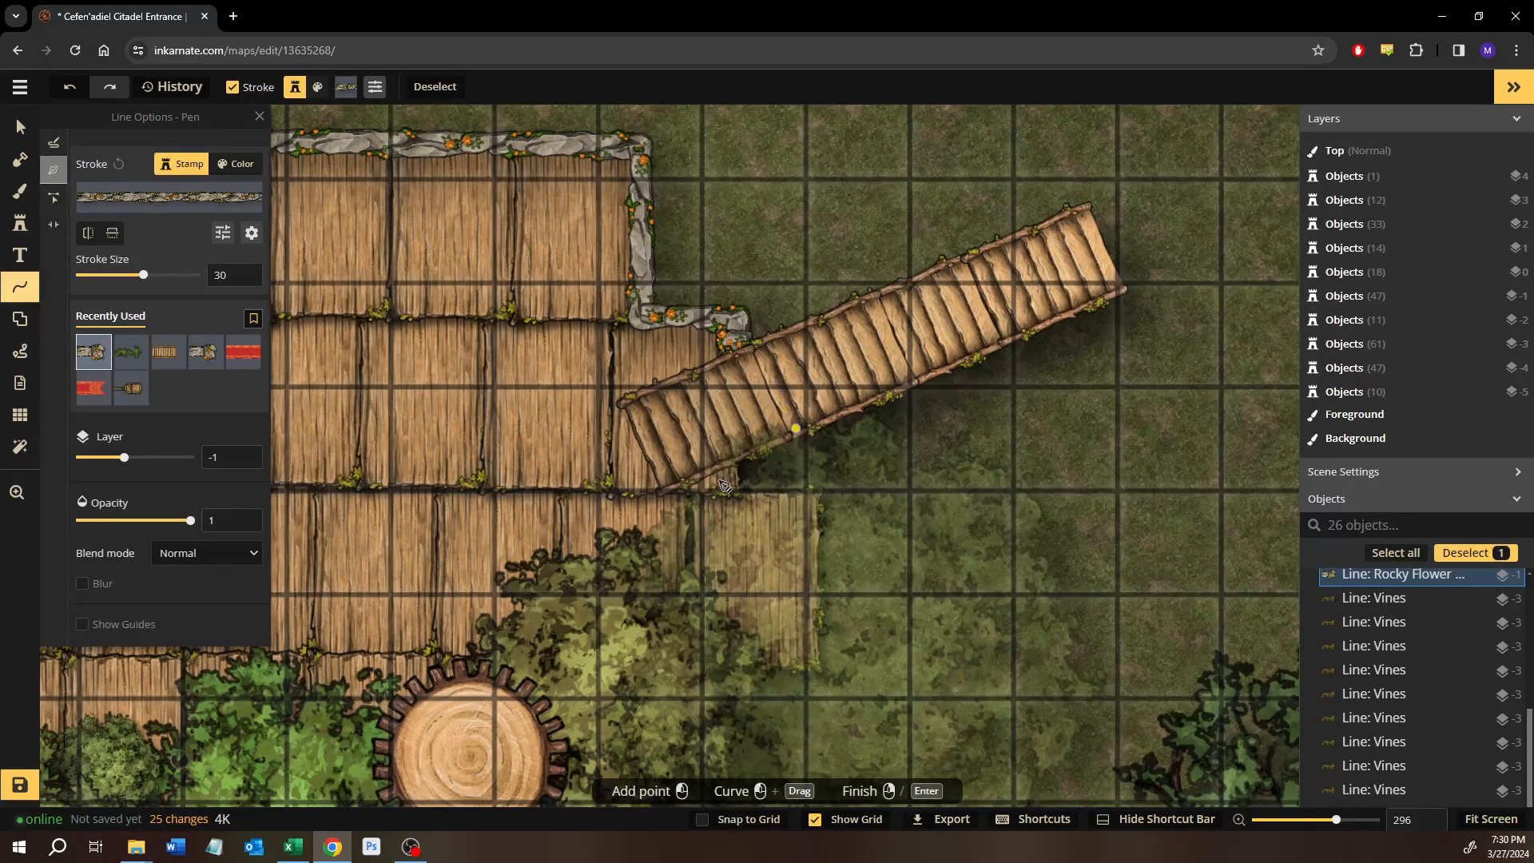
{"action": "scroll", "coordinate": [725, 485], "scroll_direction": "up", "scroll_amount": 5}
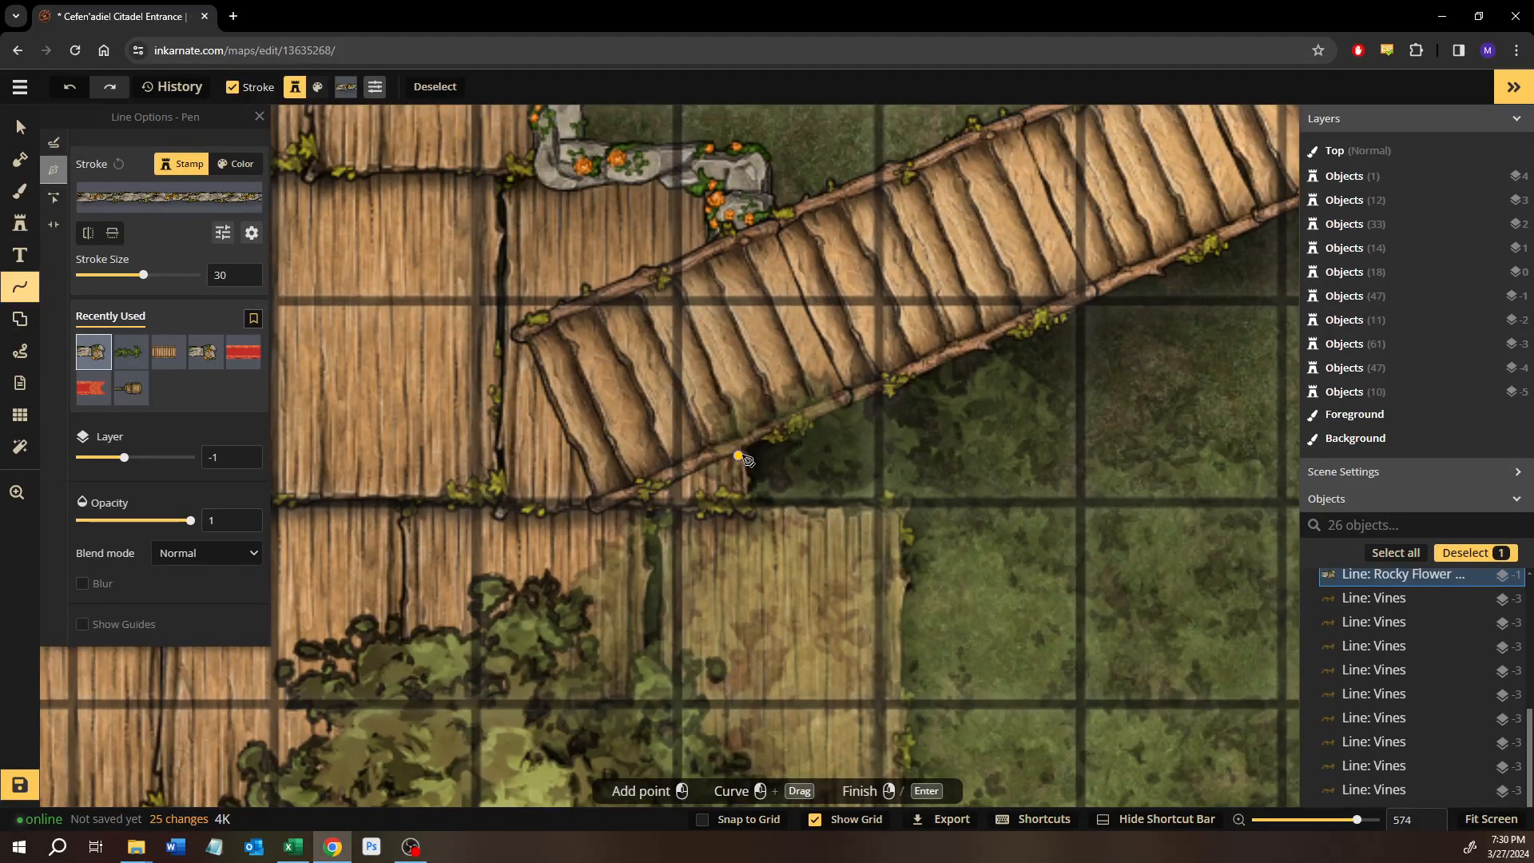
{"action": "left_click", "coordinate": [742, 454]}
{"action": "left_click", "coordinate": [742, 503]}
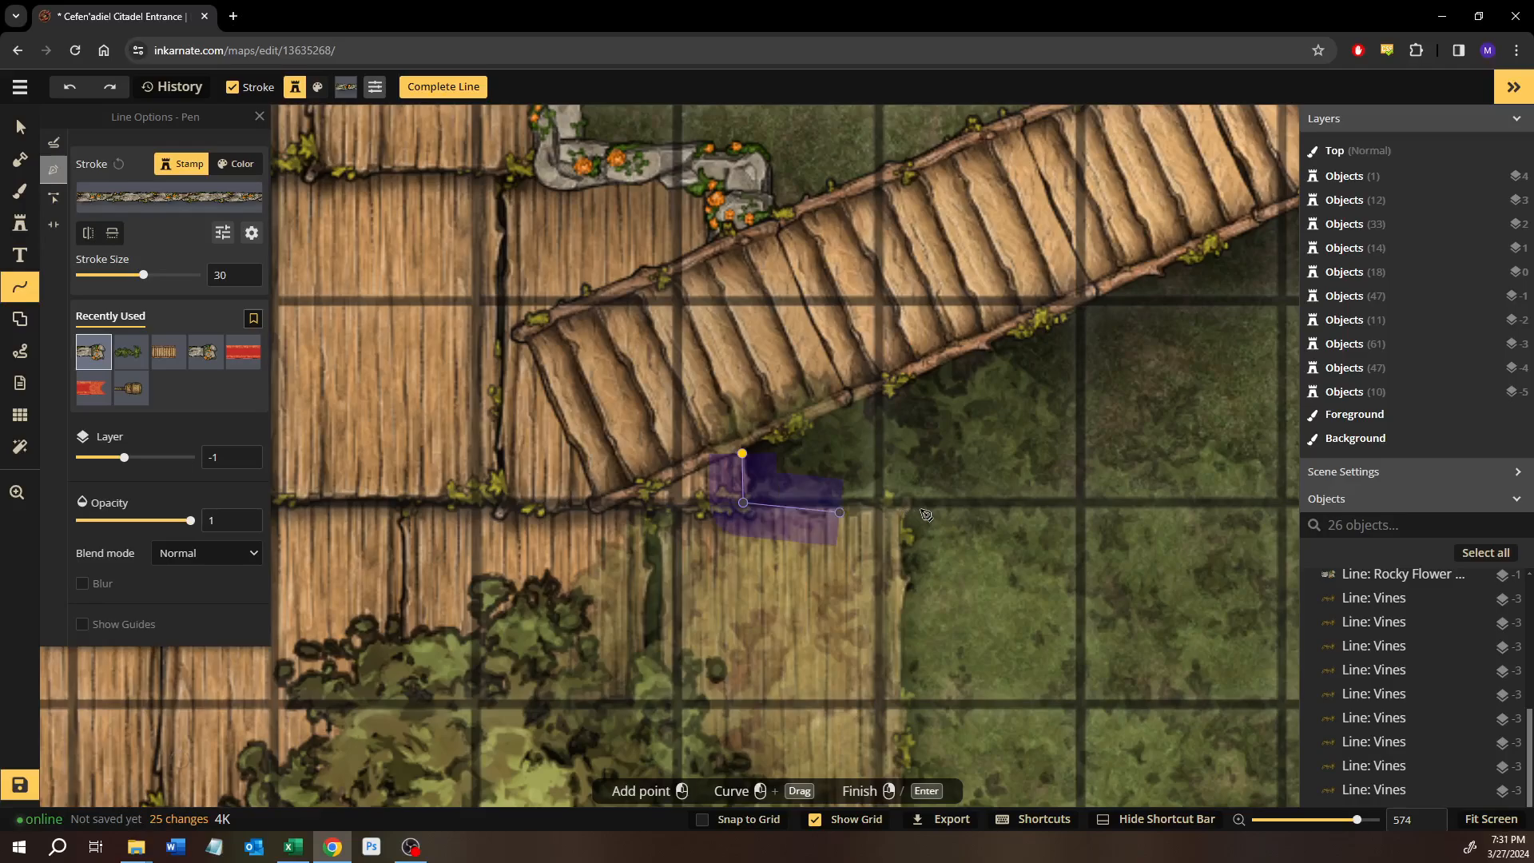
{"action": "left_click", "coordinate": [898, 504]}
{"action": "left_click_drag", "start_coordinate": [898, 615], "coordinate": [881, 343]}
{"action": "scroll", "coordinate": [882, 343], "scroll_direction": "up", "scroll_amount": 1}
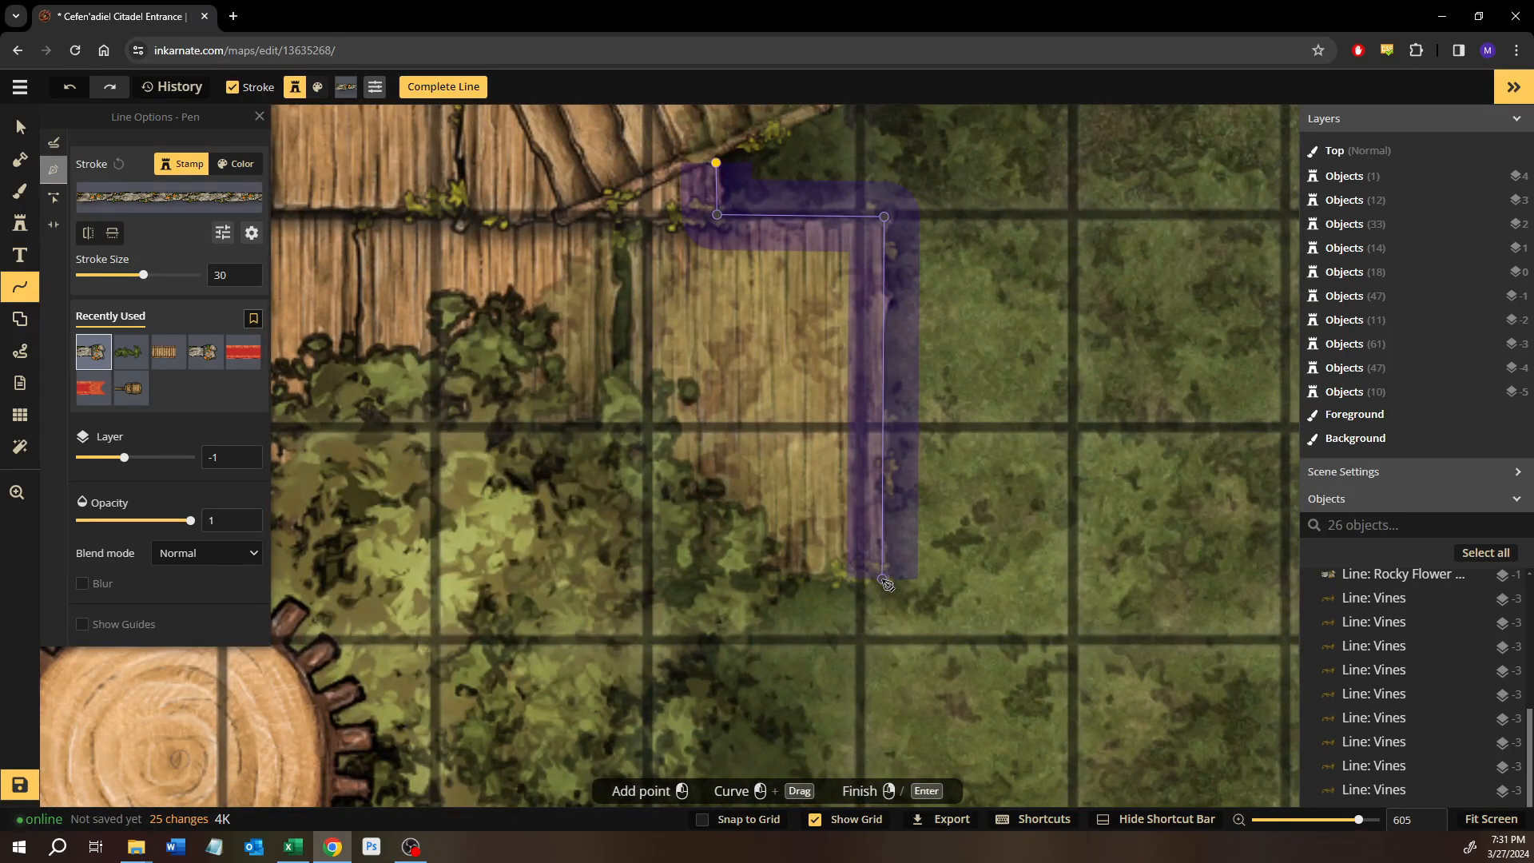
{"action": "right_click", "coordinate": [883, 580]}
Set the opacity of the faded Summer Tree below the eastern stairs to 1.
{"action": "left_click", "coordinate": [17, 130]}
{"action": "scroll", "coordinate": [640, 440], "scroll_direction": "down", "scroll_amount": 6}
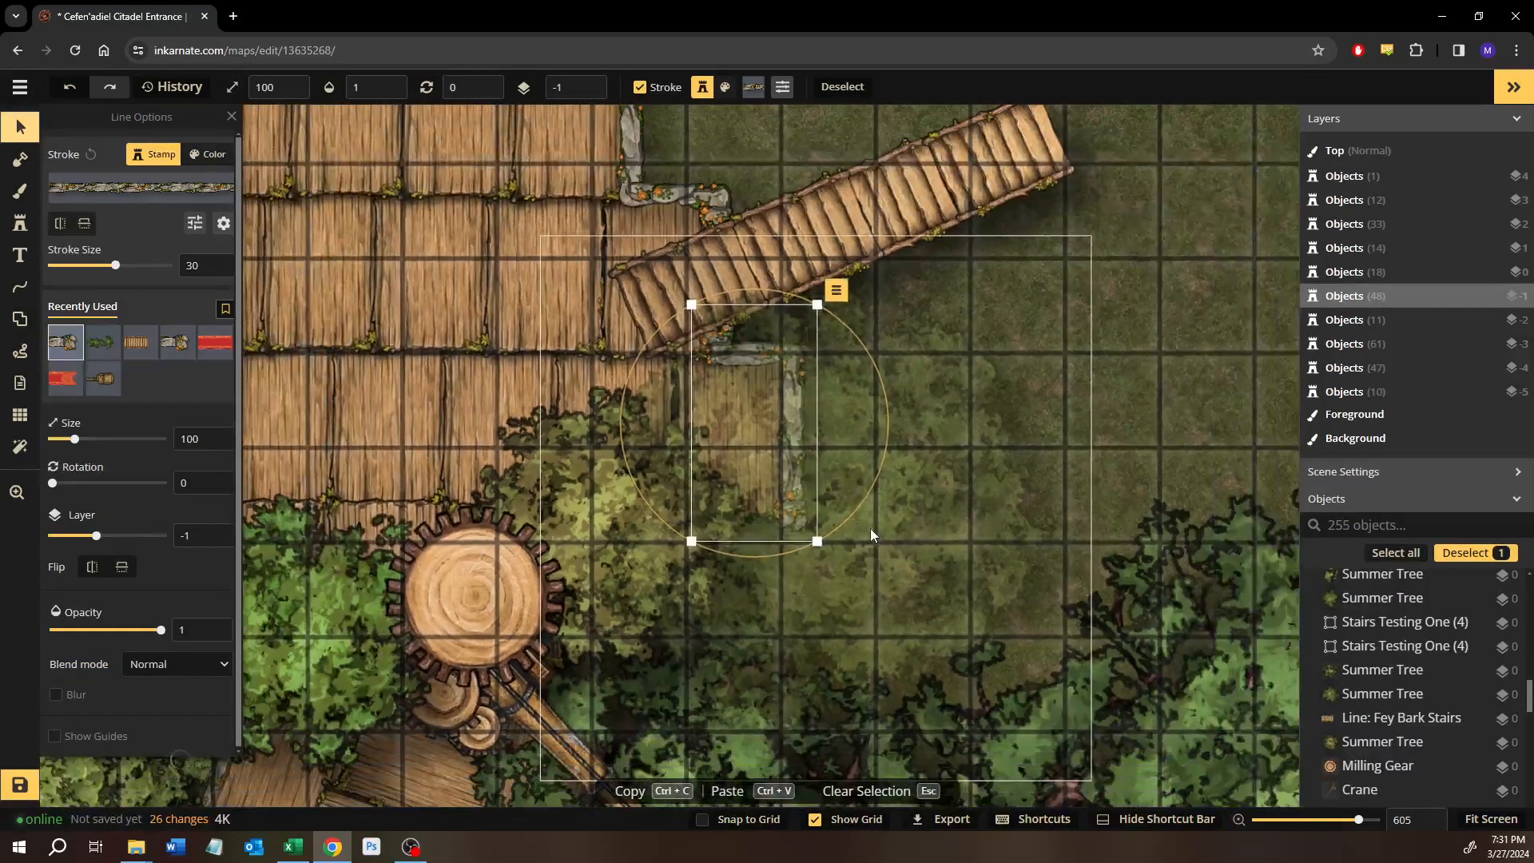
{"action": "scroll", "coordinate": [871, 530], "scroll_direction": "down", "scroll_amount": 1}
{"action": "left_click", "coordinate": [924, 507]}
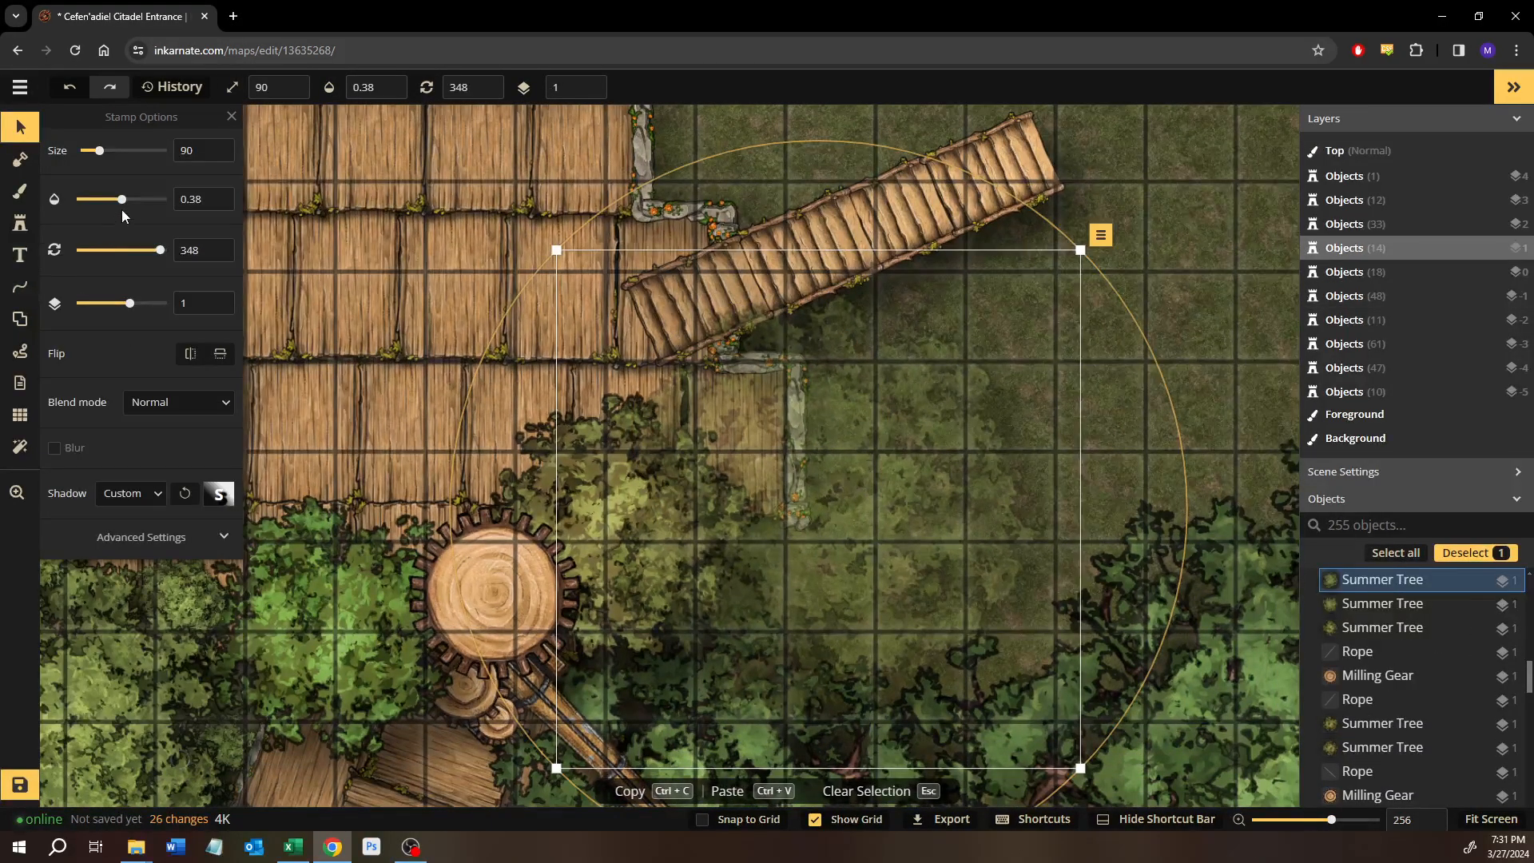
{"action": "left_click_drag", "start_coordinate": [220, 208], "coordinate": [222, 210]}
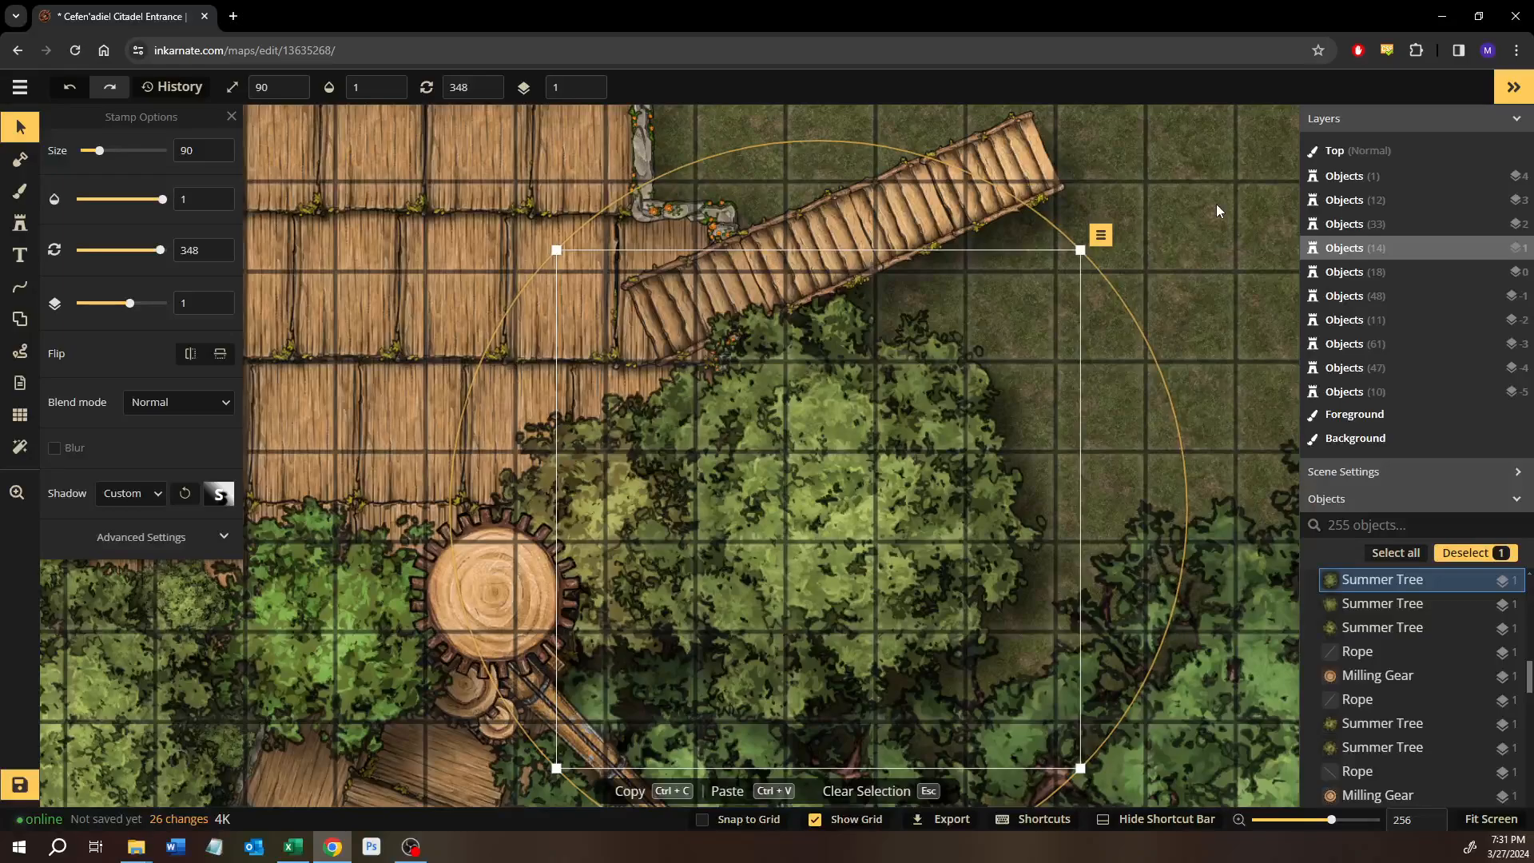
{"action": "left_click", "coordinate": [1216, 204]}
Set the opacity of the faded Summer Tree below the western stairs to 1.
{"action": "left_click_drag", "start_coordinate": [437, 392], "coordinate": [1116, 434]}
{"action": "left_click_drag", "start_coordinate": [499, 432], "coordinate": [1033, 434]}
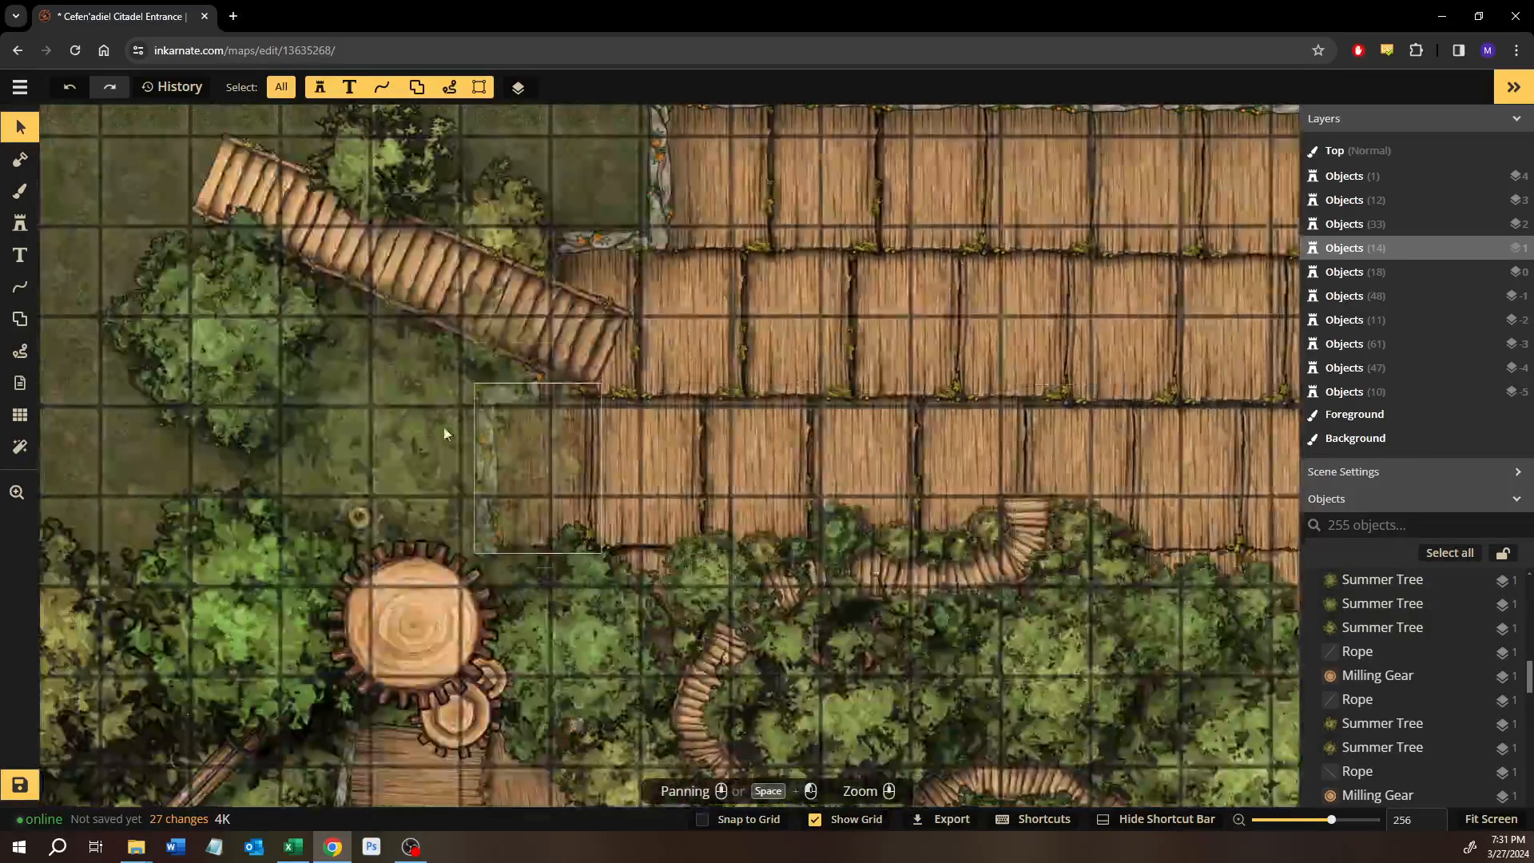
{"action": "left_click", "coordinate": [404, 429]}
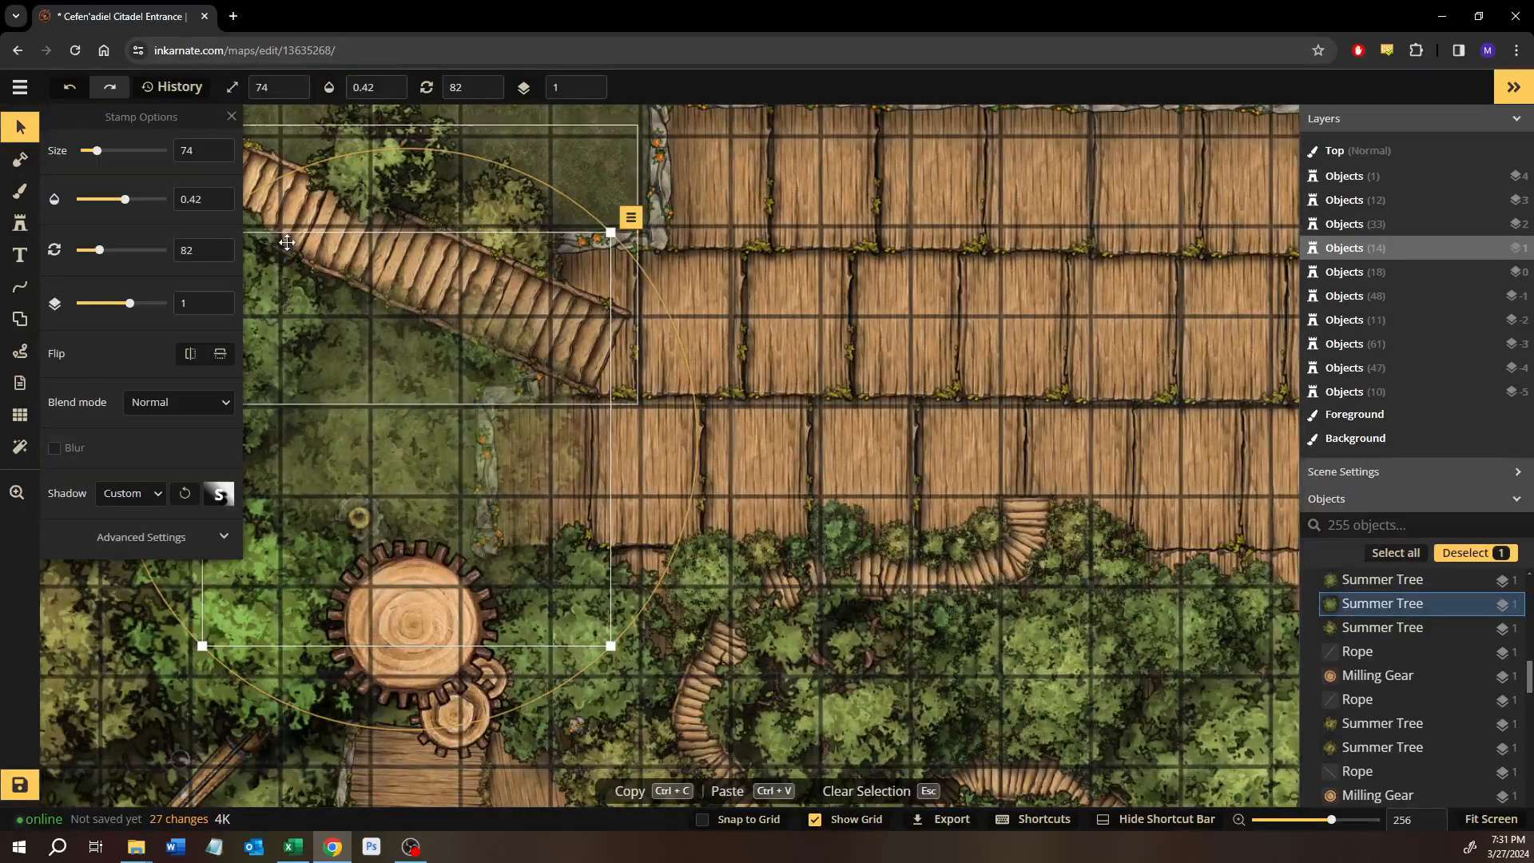
{"action": "left_click", "coordinate": [162, 202]}
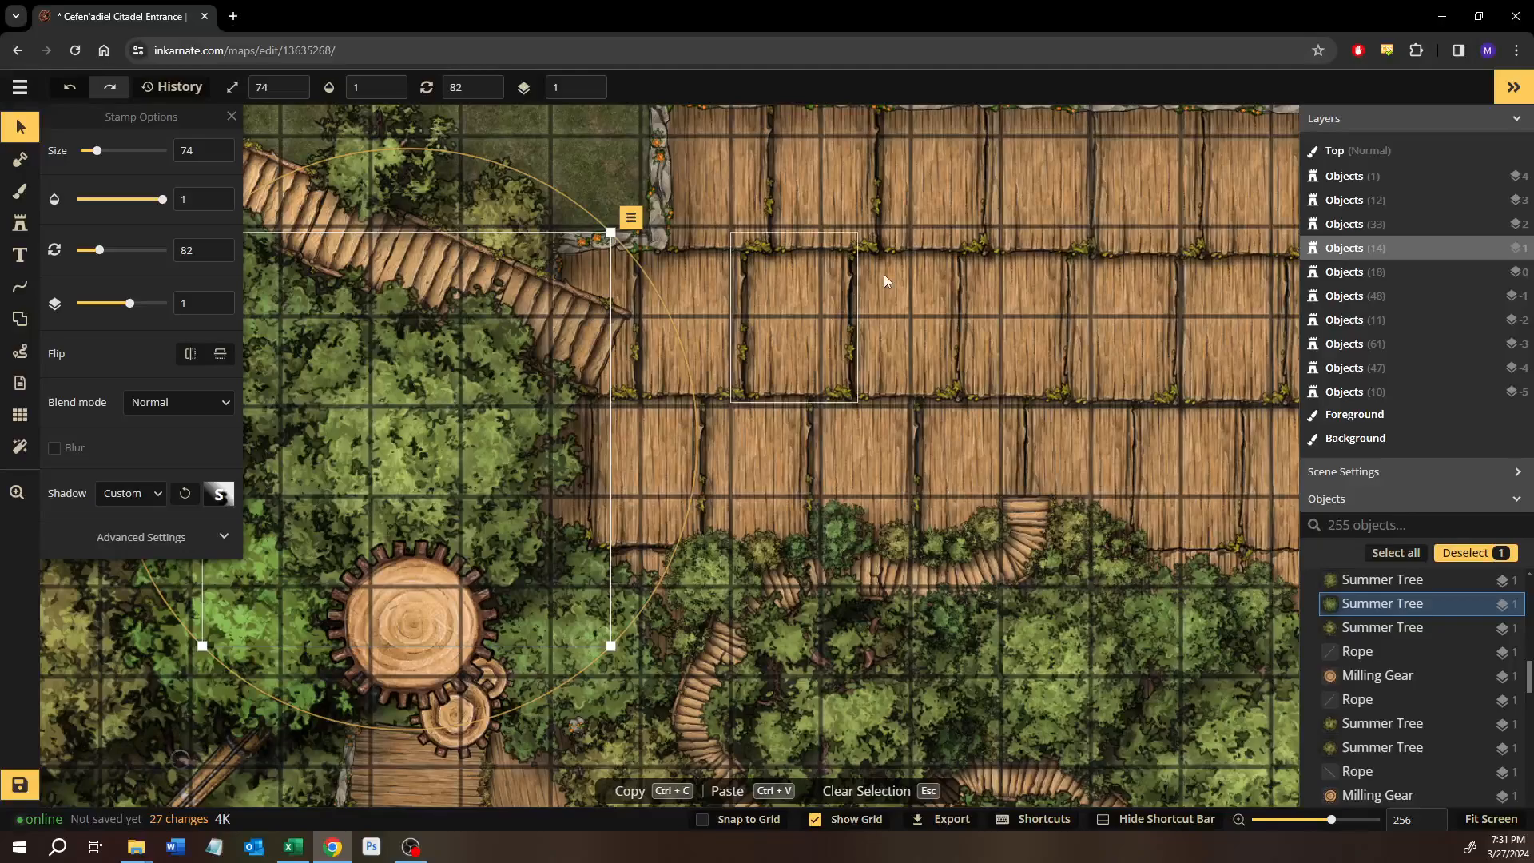
Set the opacity of the locked, size 360 Summer Tree on layer 4 to 1.
{"action": "scroll", "coordinate": [894, 292], "scroll_direction": "down", "scroll_amount": 1}
{"action": "left_click_drag", "start_coordinate": [893, 288], "coordinate": [866, 547]}
{"action": "left_click", "coordinate": [737, 269]}
{"action": "left_click_drag", "start_coordinate": [737, 269], "coordinate": [504, 339]}
{"action": "scroll", "coordinate": [1379, 659], "scroll_direction": "up", "scroll_amount": 3}
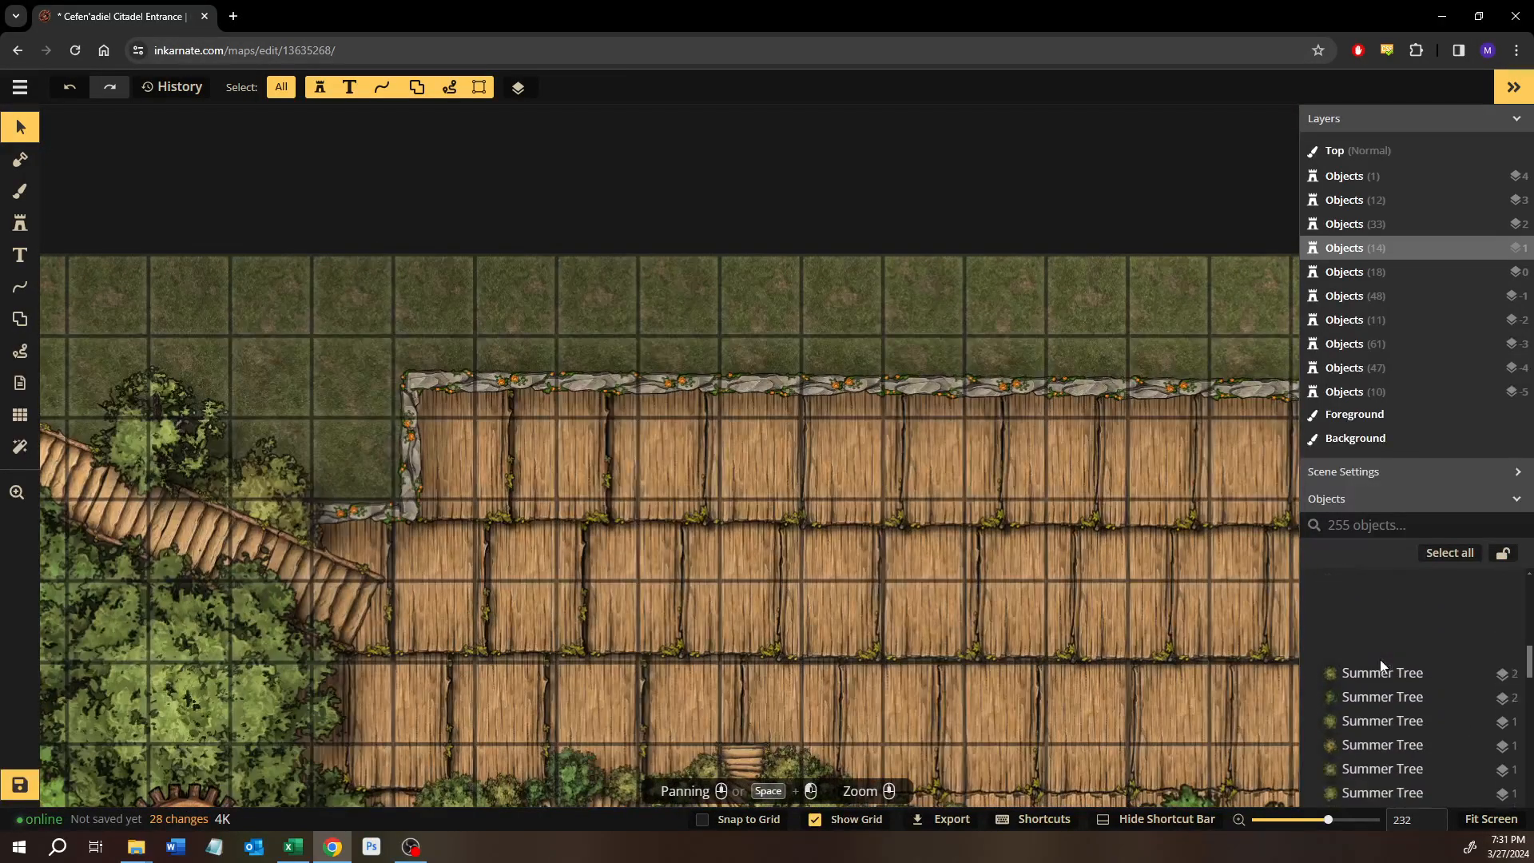
{"action": "left_click", "coordinate": [1394, 605]}
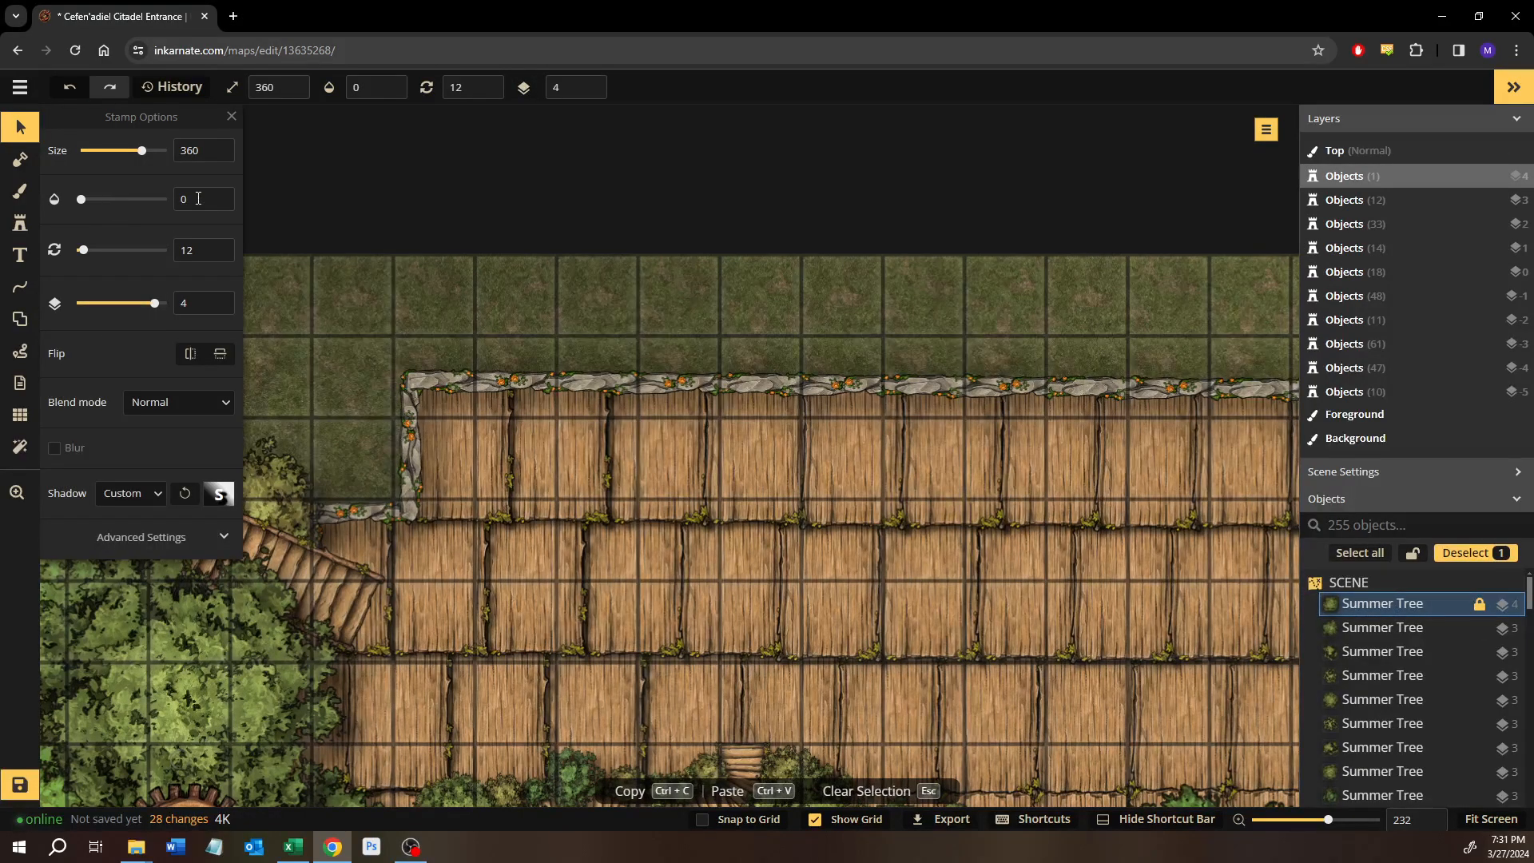
{"action": "double_click", "coordinate": [198, 198]}
{"action": "type", "text": "1"}
{"action": "scroll", "coordinate": [821, 549], "scroll_direction": "down", "scroll_amount": 5}
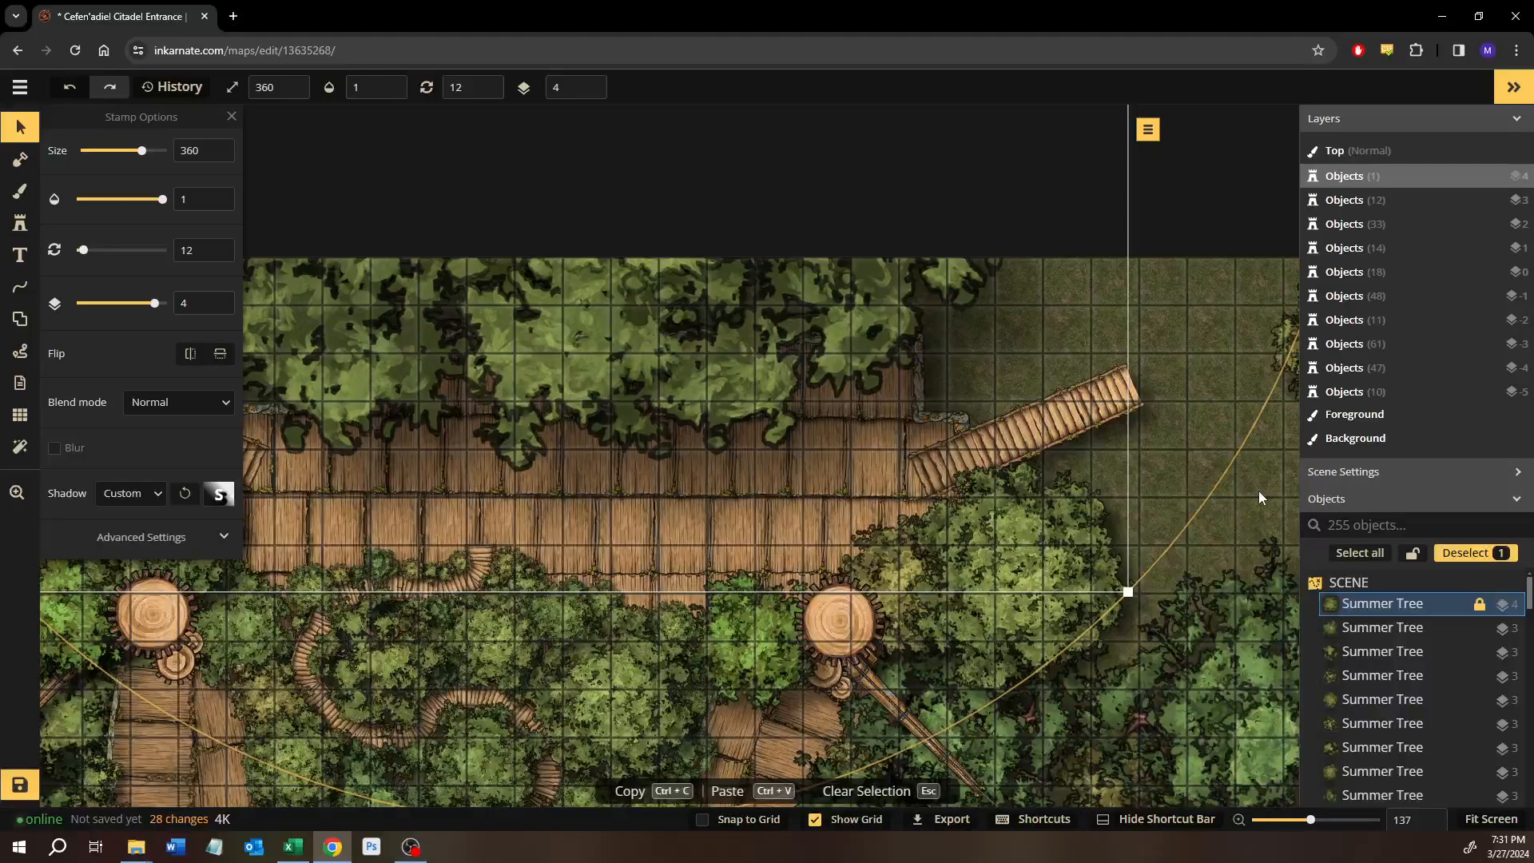
{"action": "key", "text": "Escape"}
Save the Cefen'adiel Citadel Entrance map.
{"action": "left_click_drag", "start_coordinate": [297, 485], "coordinate": [573, 471]}
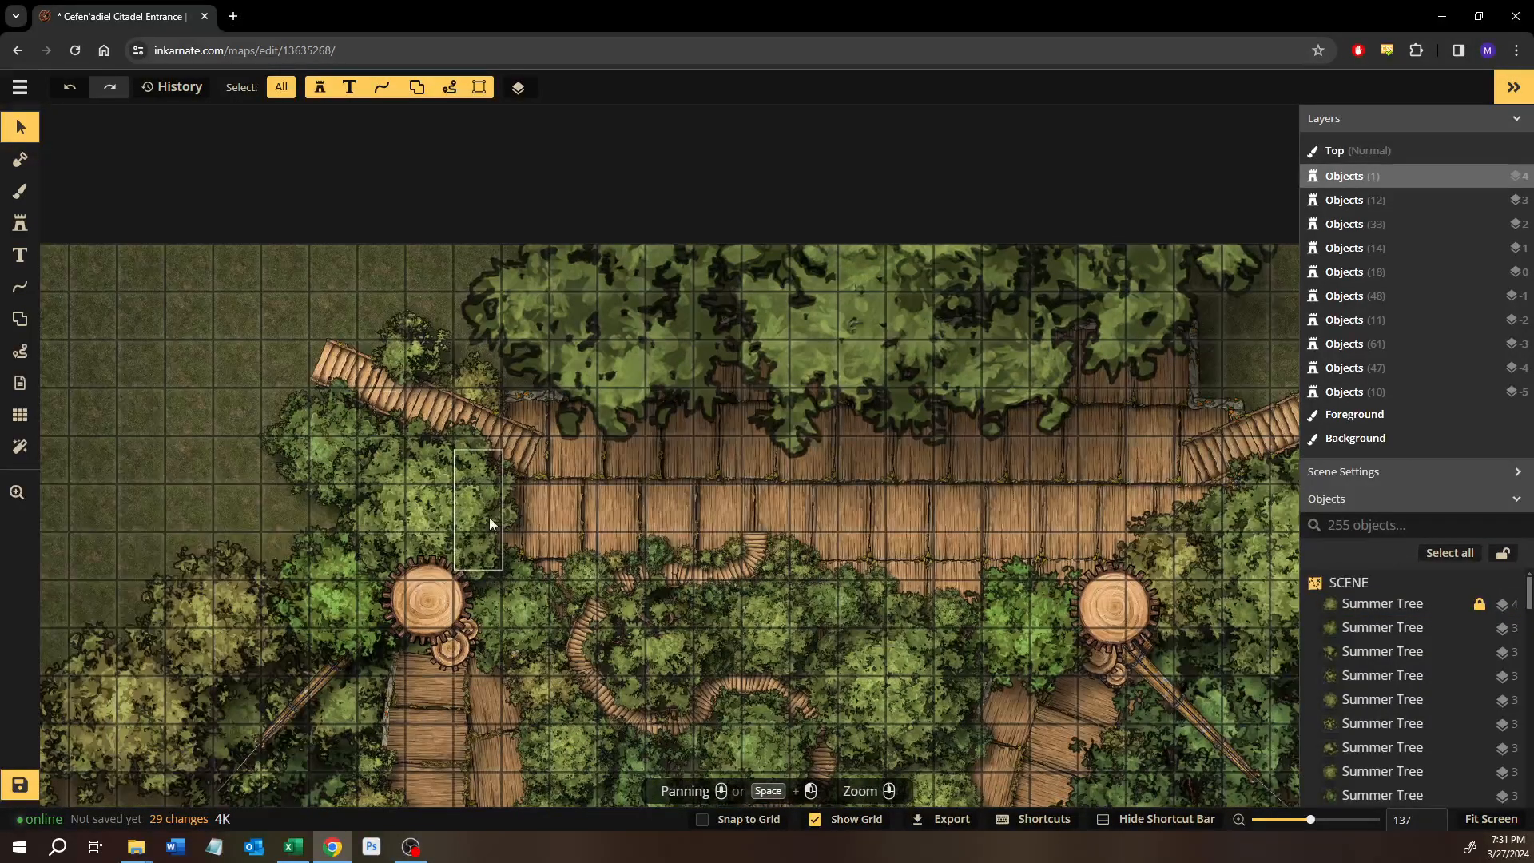
{"action": "left_click_drag", "start_coordinate": [862, 528], "coordinate": [586, 466]}
{"action": "left_click_drag", "start_coordinate": [593, 585], "coordinate": [351, 407]}
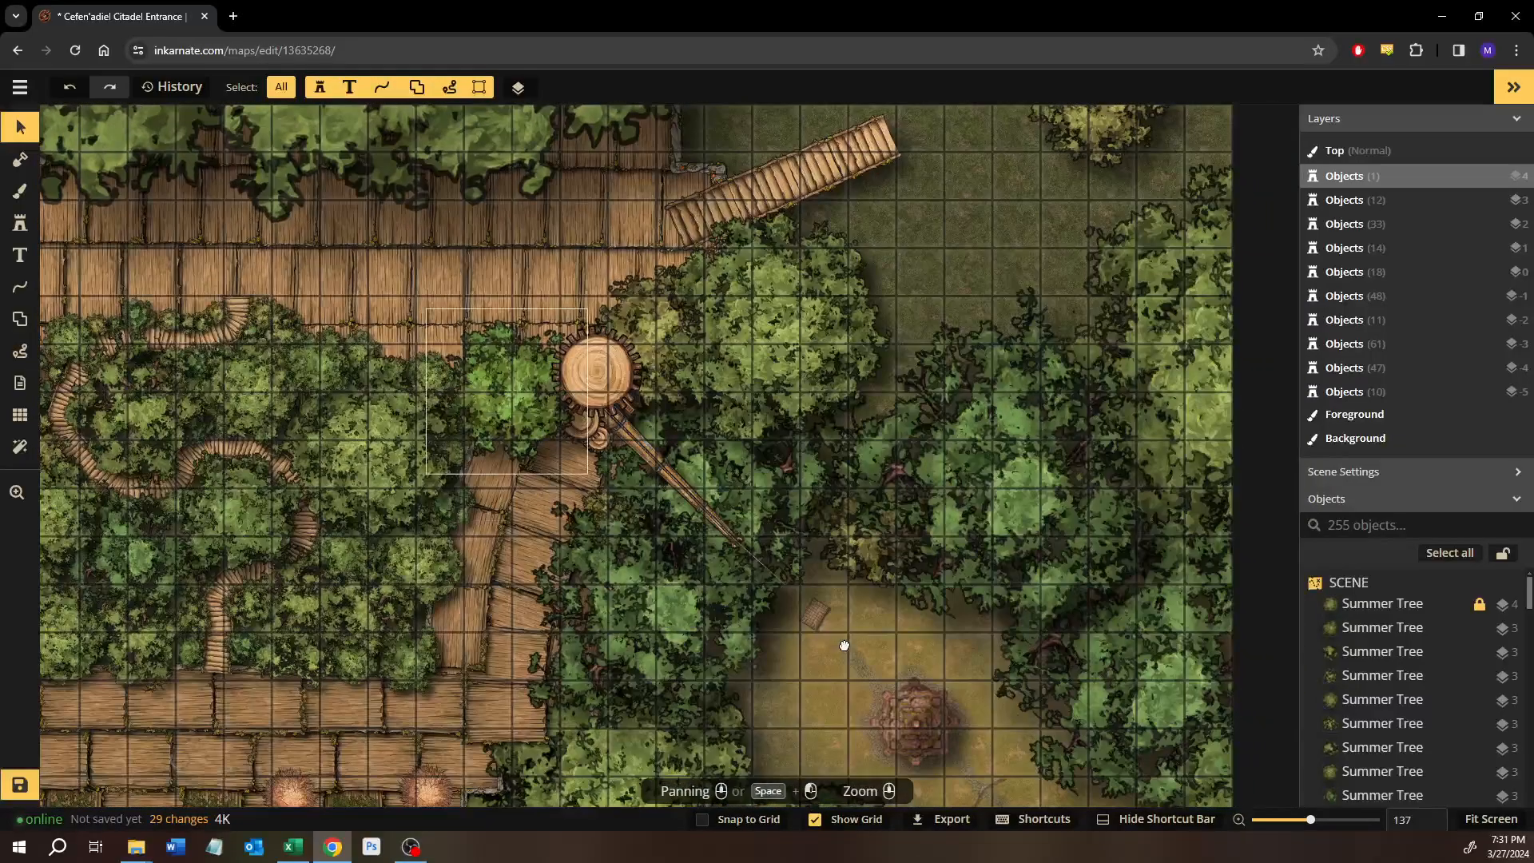
{"action": "left_click_drag", "start_coordinate": [308, 271], "coordinate": [624, 529]}
{"action": "scroll", "coordinate": [480, 490], "scroll_direction": "down", "scroll_amount": 1}
{"action": "left_click_drag", "start_coordinate": [385, 739], "coordinate": [635, 650]}
{"action": "scroll", "coordinate": [630, 513], "scroll_direction": "down", "scroll_amount": 3}
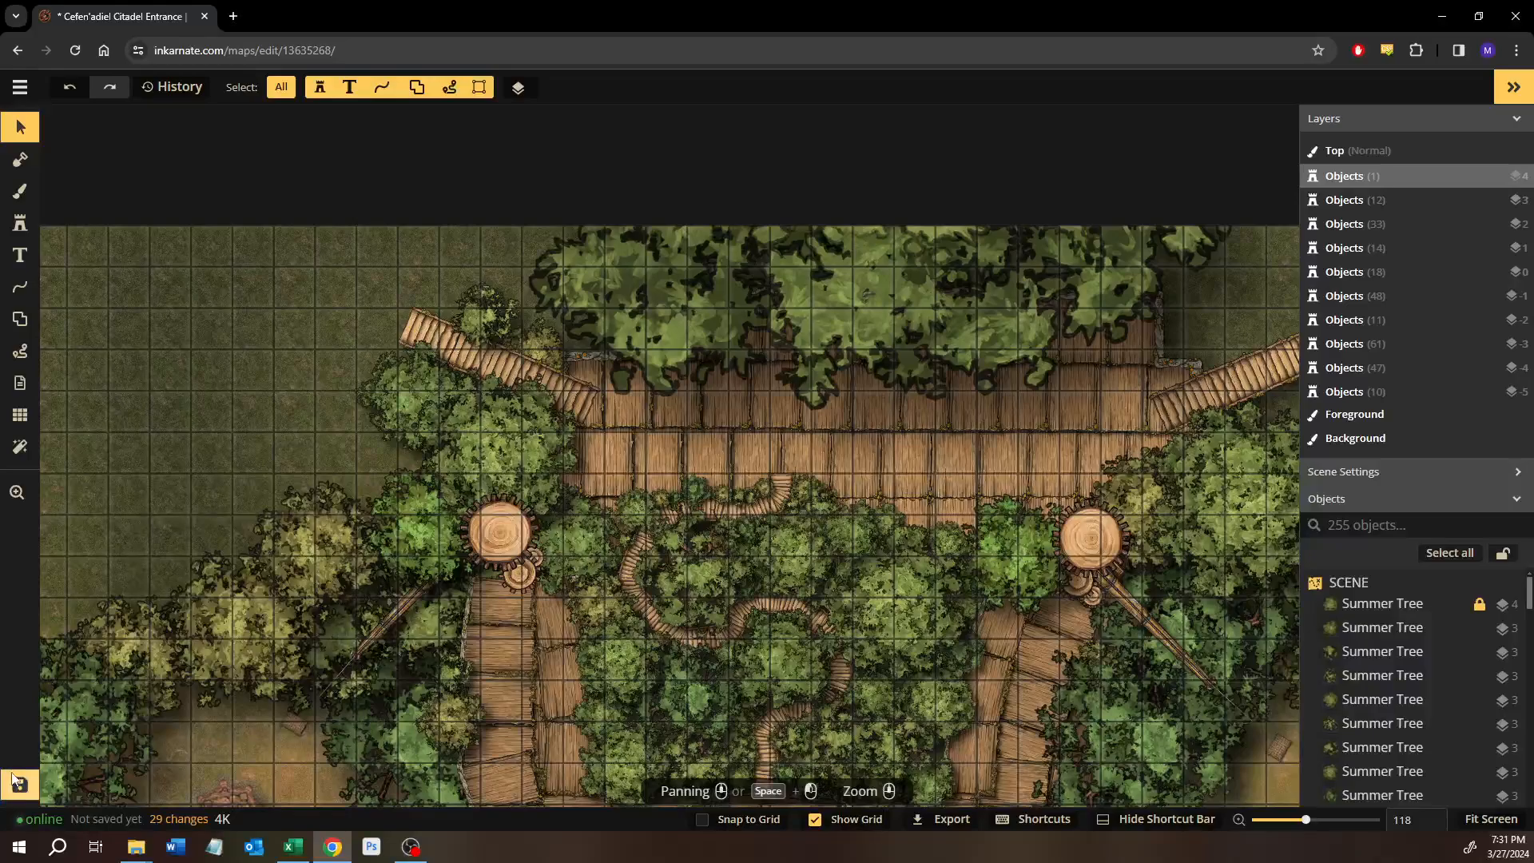
{"action": "left_click", "coordinate": [12, 774]}
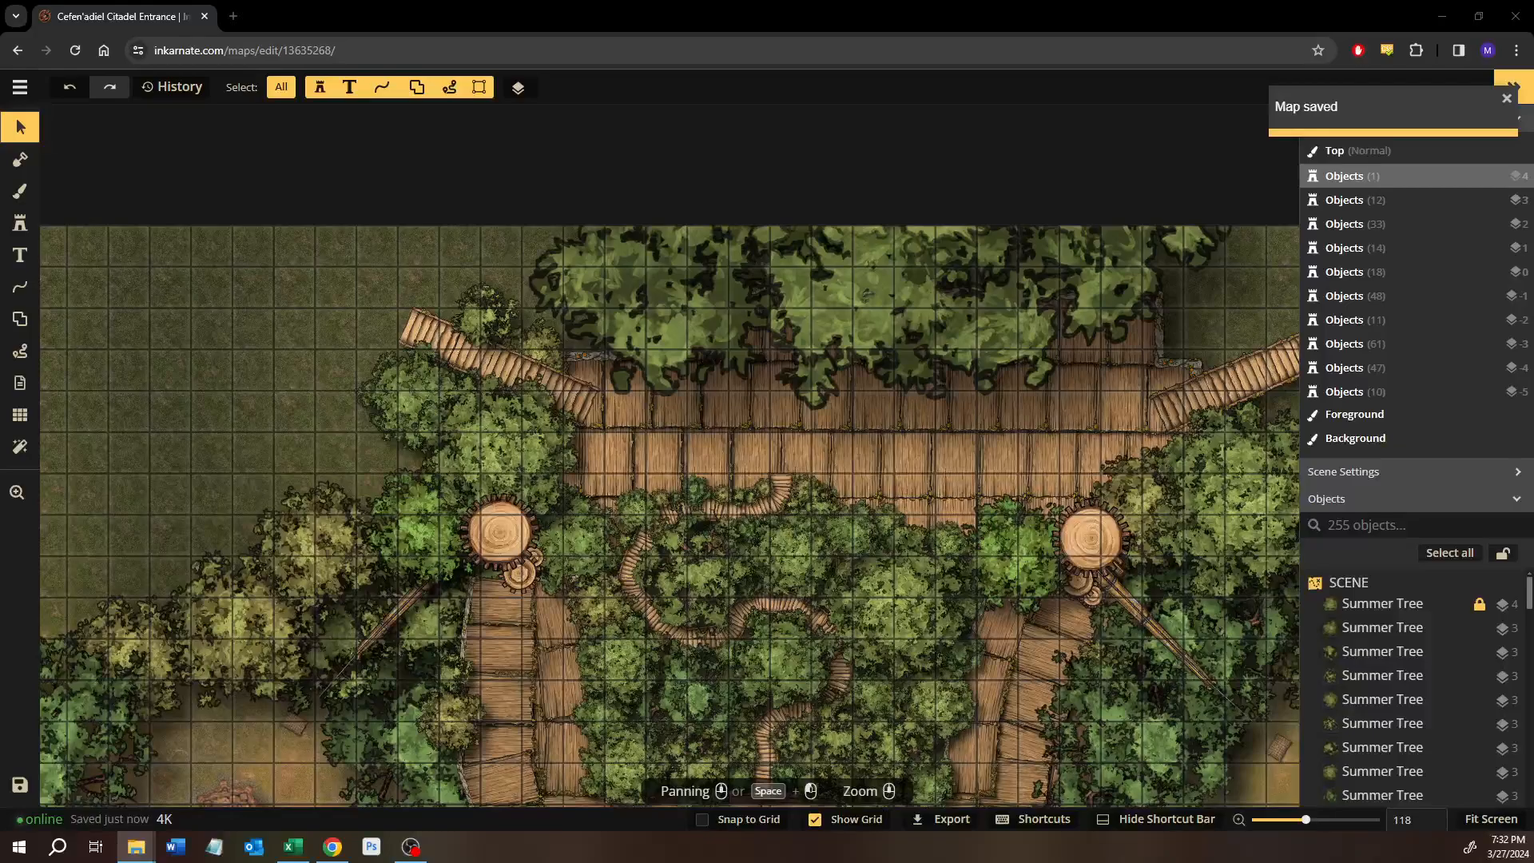
Leave the map editor for the overview of saved maps and open the Offering Tree map's page.
{"action": "scroll", "coordinate": [429, 385], "scroll_direction": "down", "scroll_amount": 2}
{"action": "scroll", "coordinate": [863, 514], "scroll_direction": "down", "scroll_amount": 2}
{"action": "left_click_drag", "start_coordinate": [872, 518], "coordinate": [674, 465]}
{"action": "scroll", "coordinate": [431, 397], "scroll_direction": "down", "scroll_amount": 1}
{"action": "left_click_drag", "start_coordinate": [440, 405], "coordinate": [574, 410]}
{"action": "left_click", "coordinate": [20, 86]}
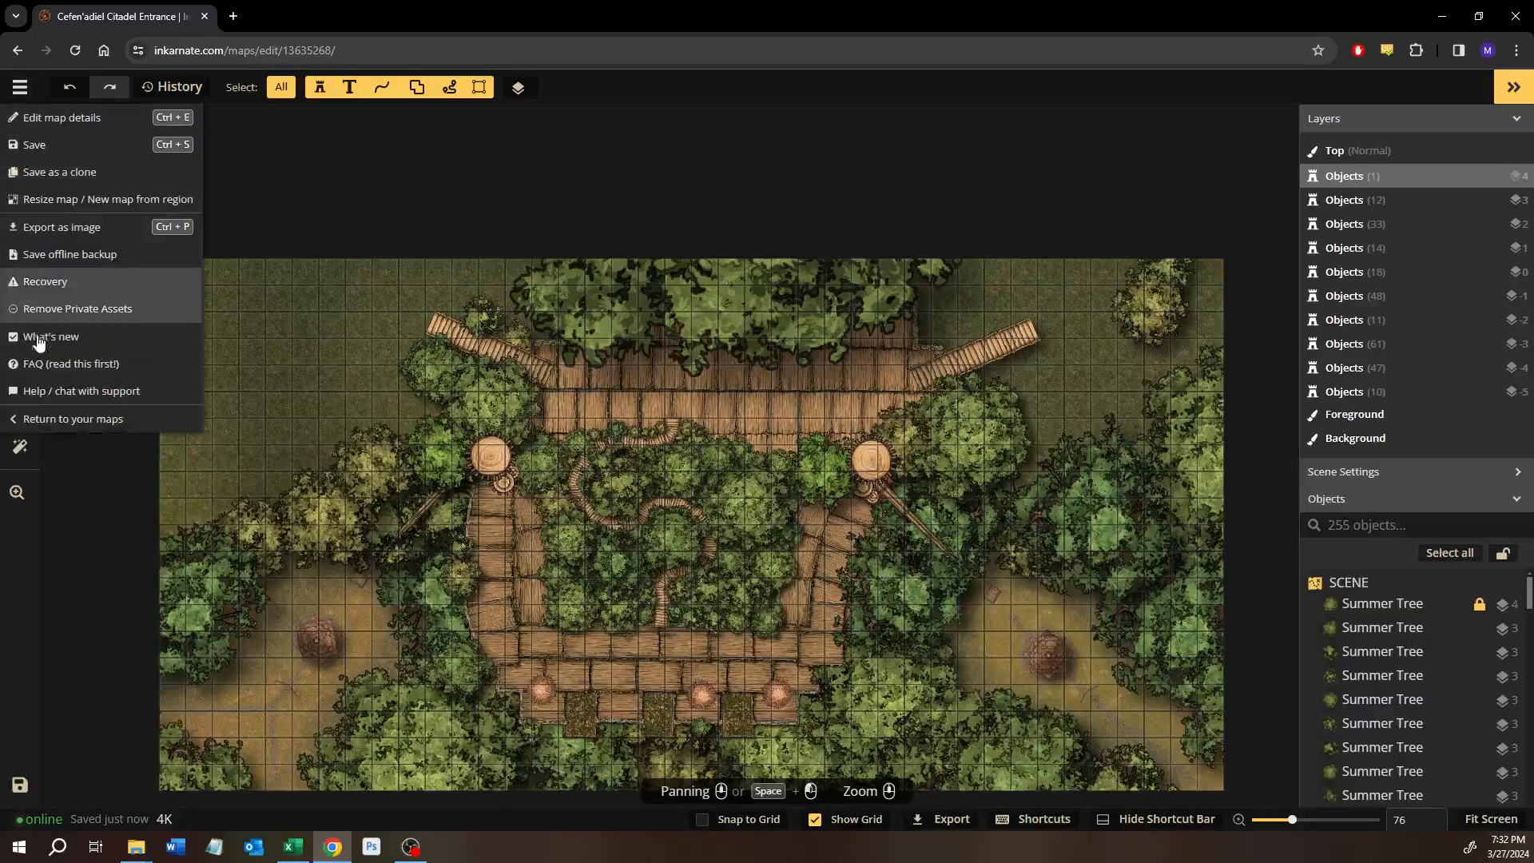
{"action": "left_click", "coordinate": [32, 420]}
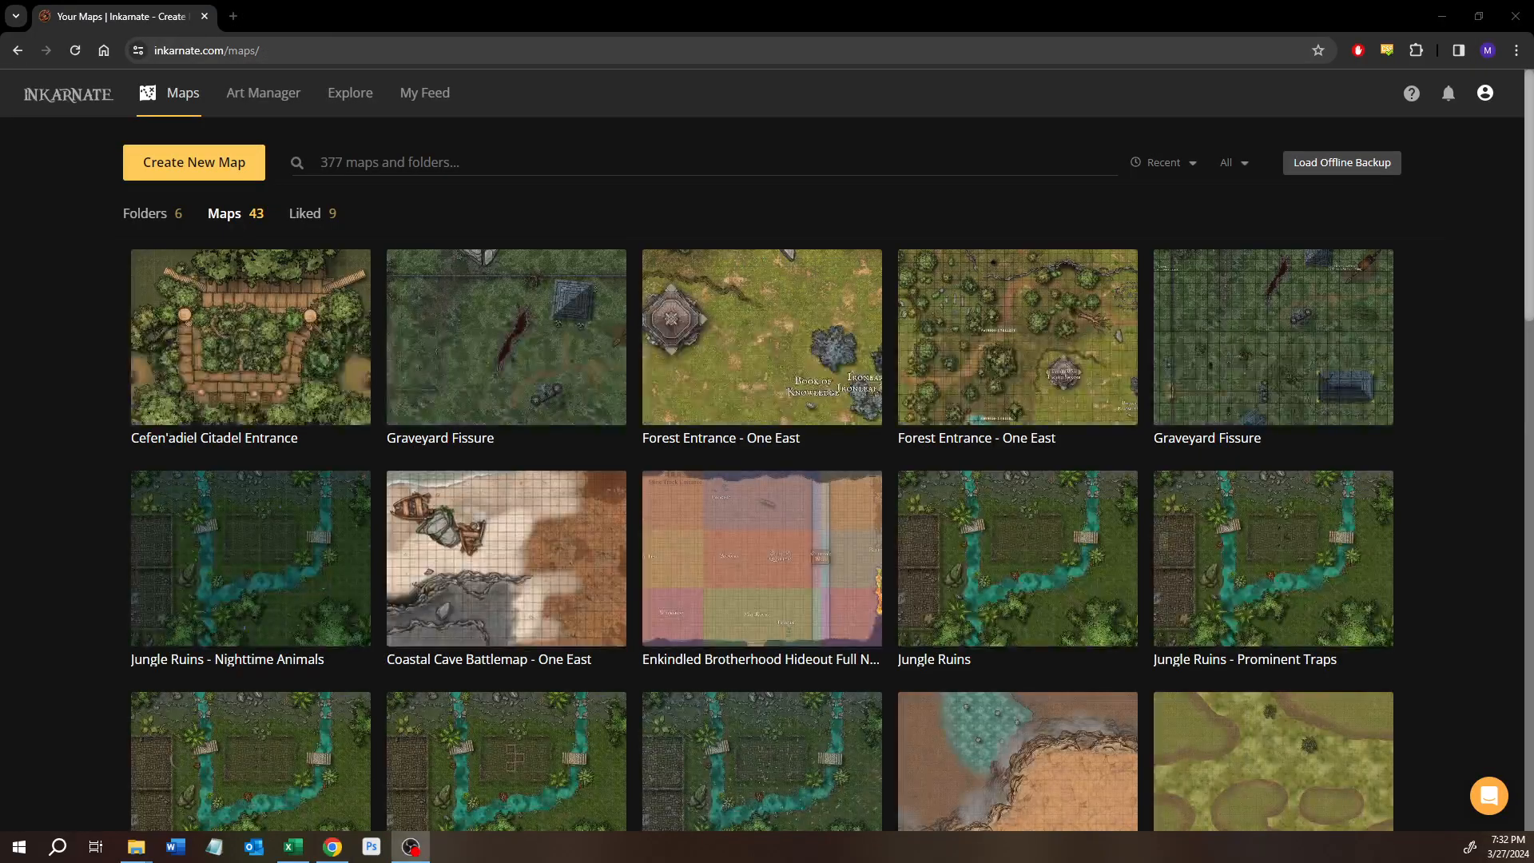
{"action": "scroll", "coordinate": [663, 636], "scroll_direction": "down", "scroll_amount": 7}
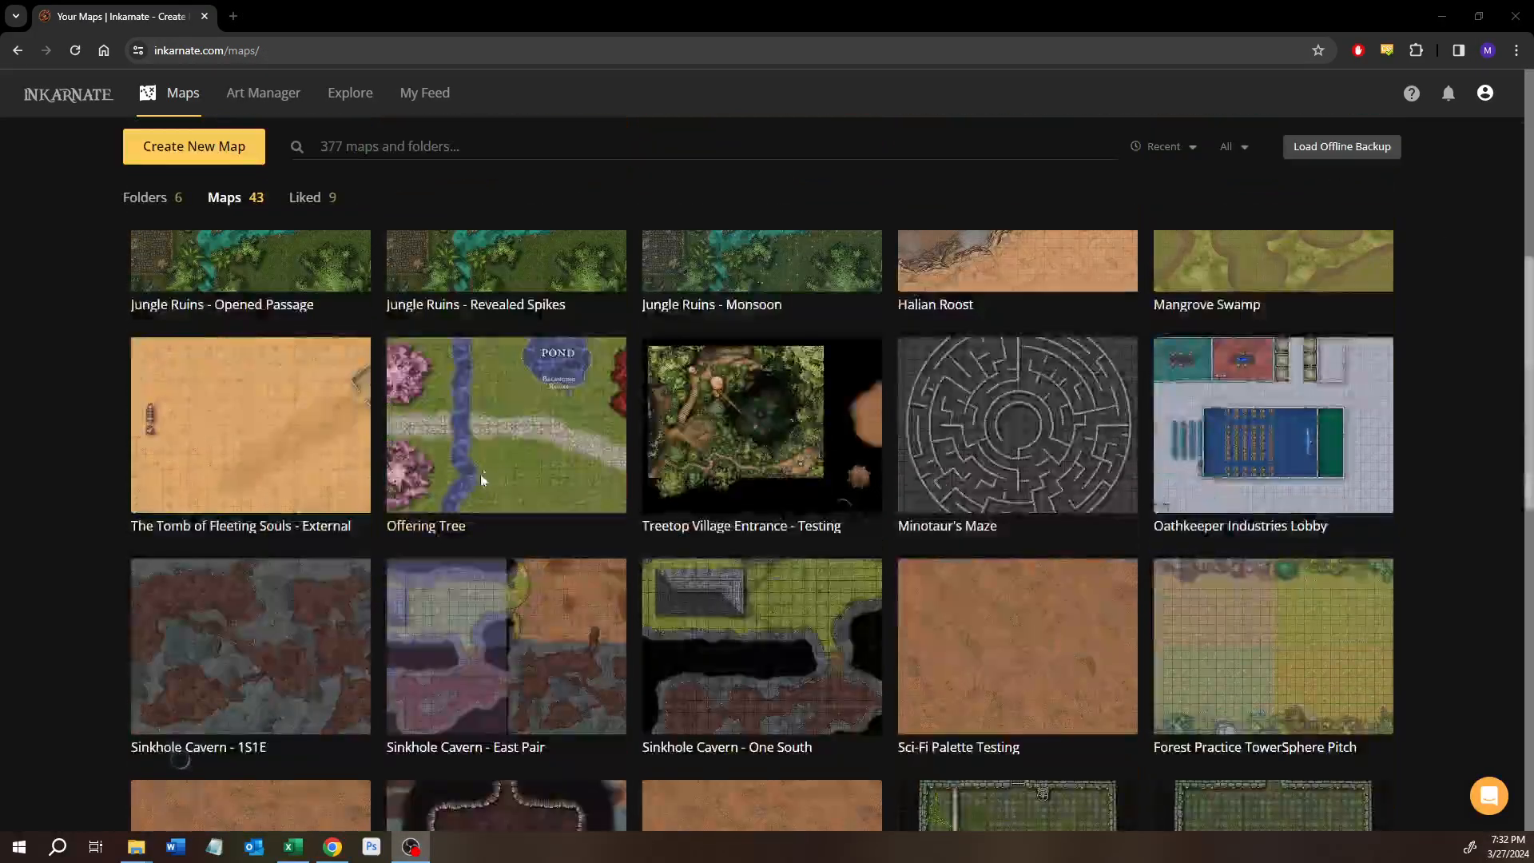
{"action": "left_click", "coordinate": [403, 501]}
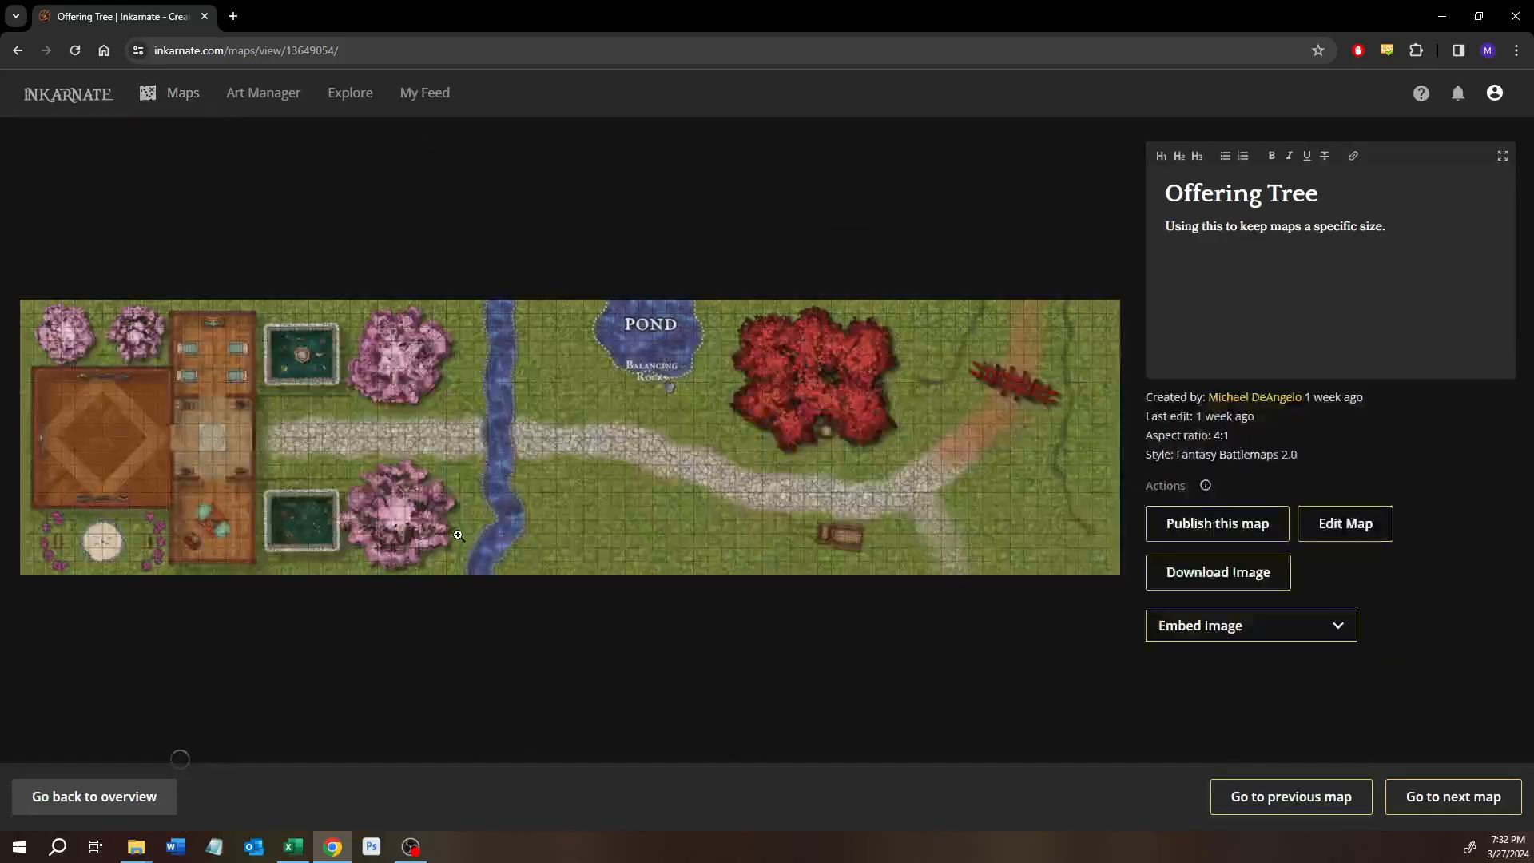